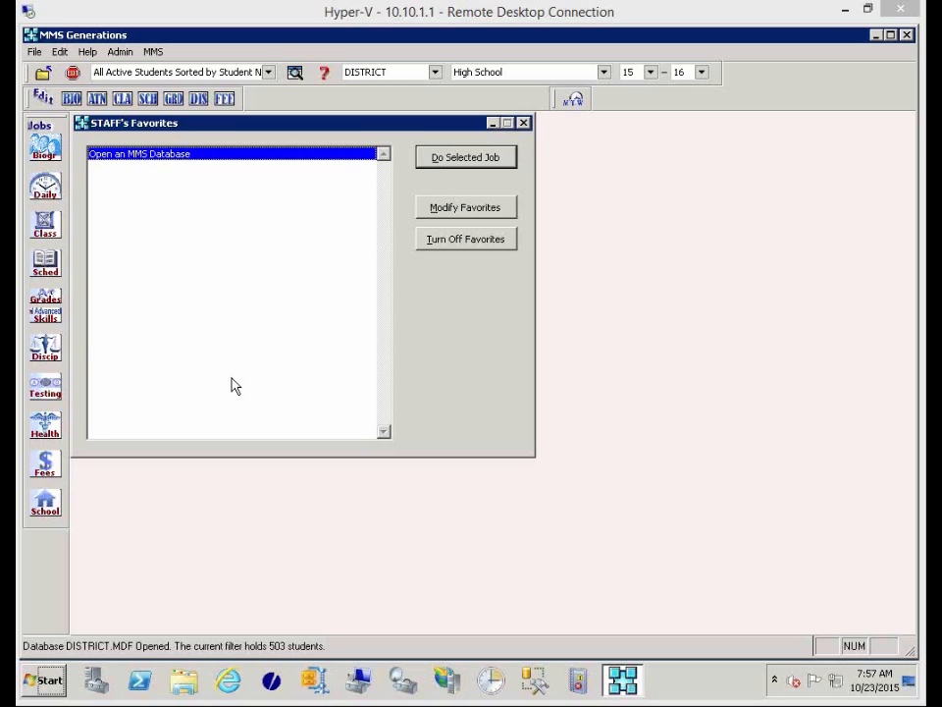
Open Edit Infraction Codes from Discip > More Discipline Editing Jobs.
click(44, 349)
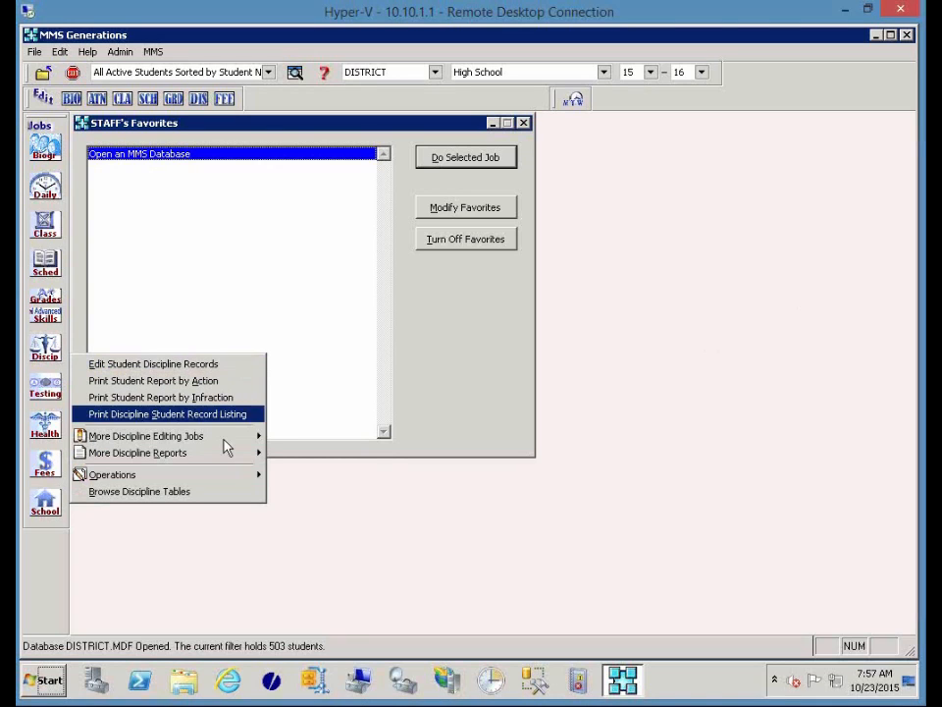
mouse_move(225, 447)
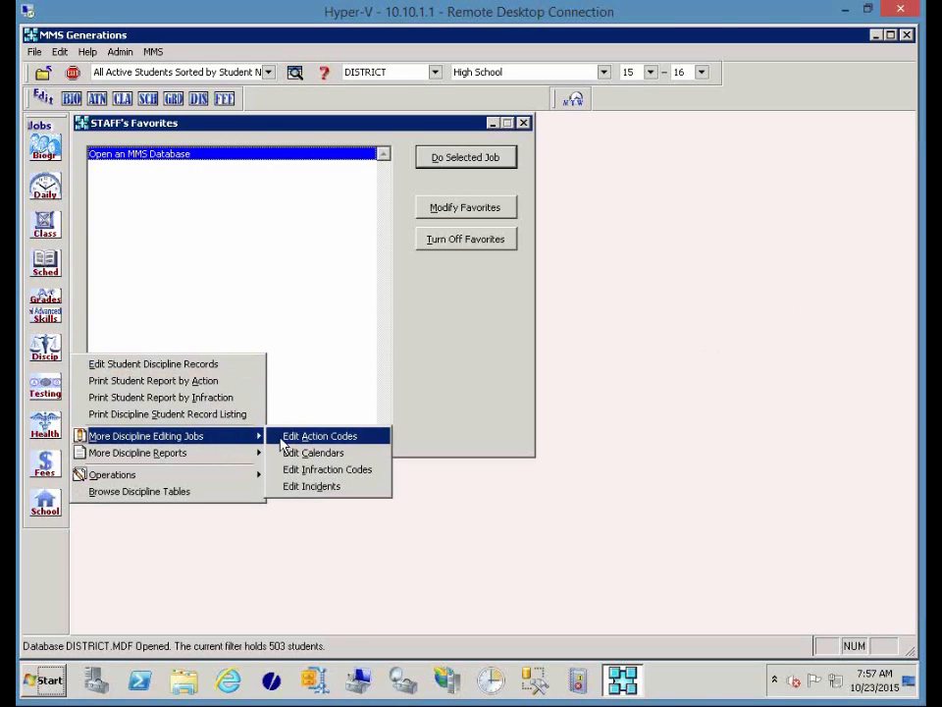
click(353, 471)
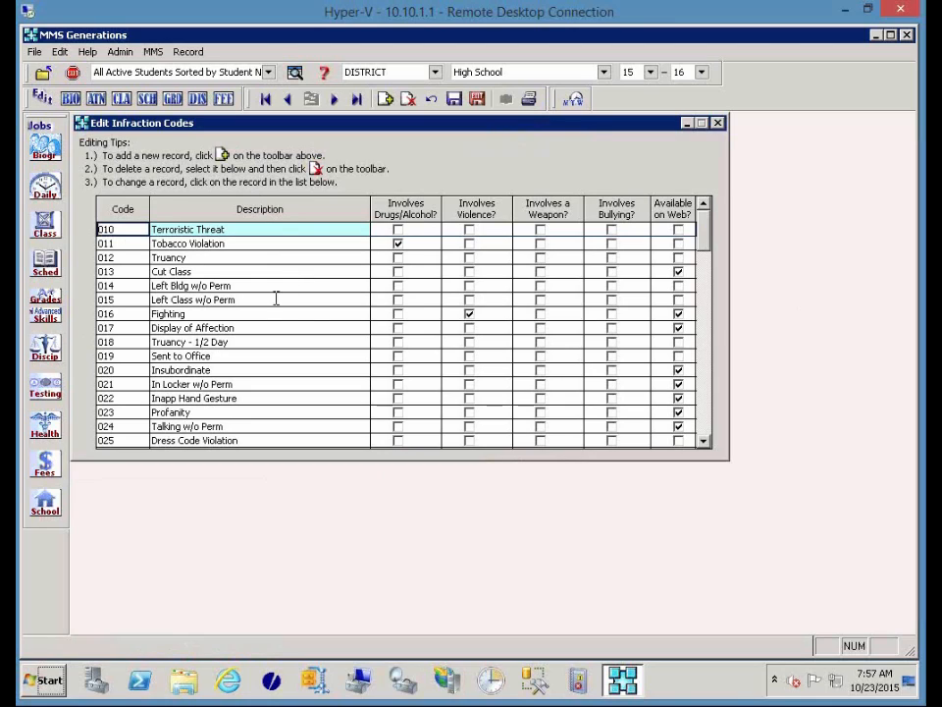
Rename infraction 015 to 'Left Class w/o Permission' and mark codes 011 and 015 Available on Web.
click(238, 300)
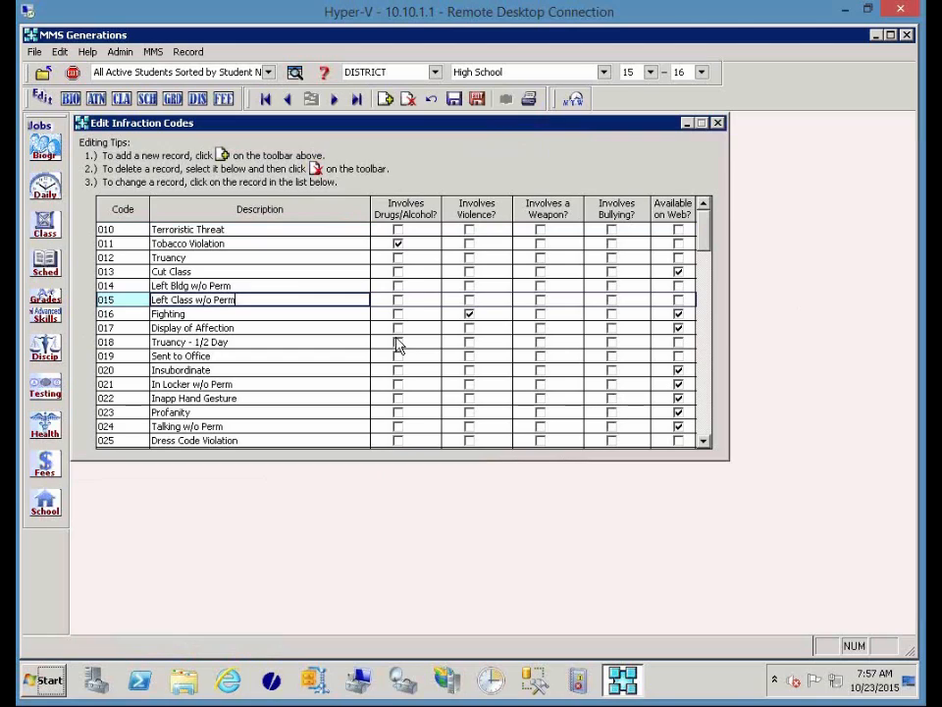
text(ission)
click(680, 244)
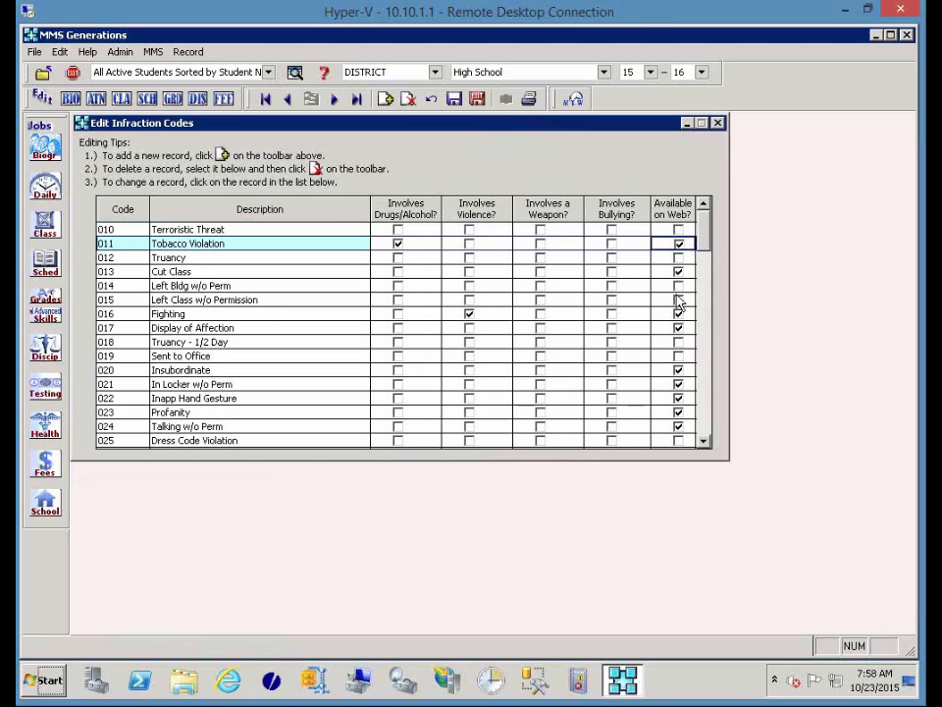
click(677, 303)
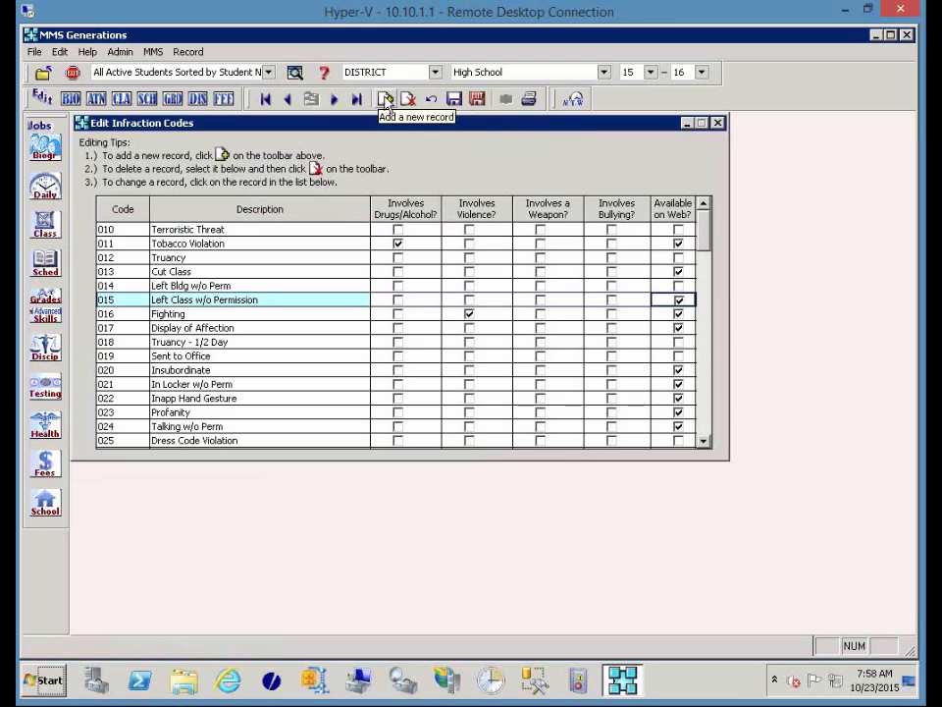
Add infraction code SMOK, described as 'Smoking', marked Available on Web.
click(386, 100)
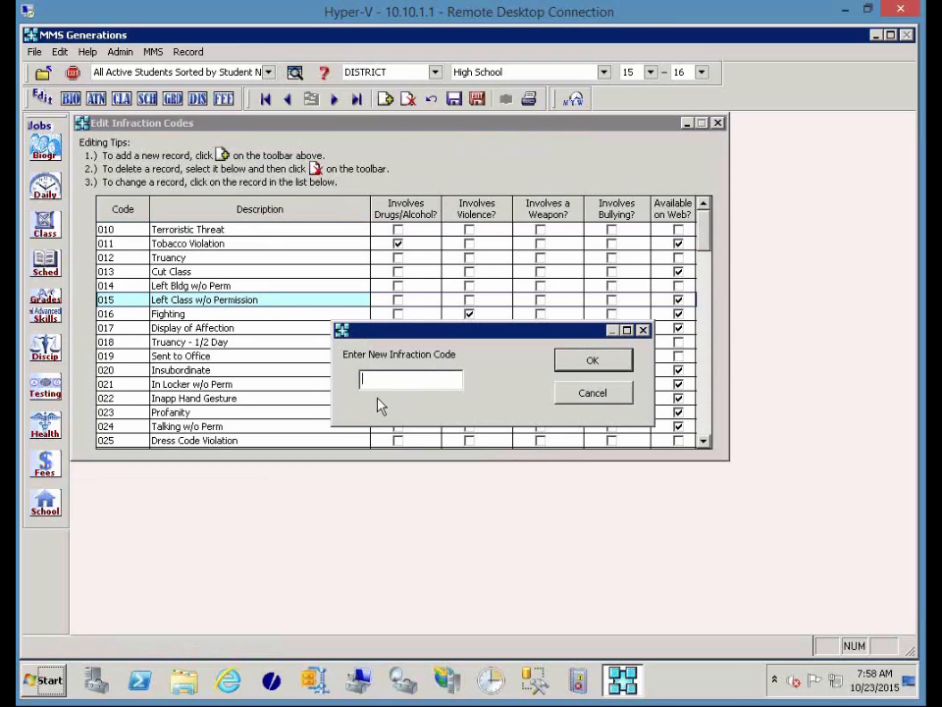
text(SMOK)
key(Return)
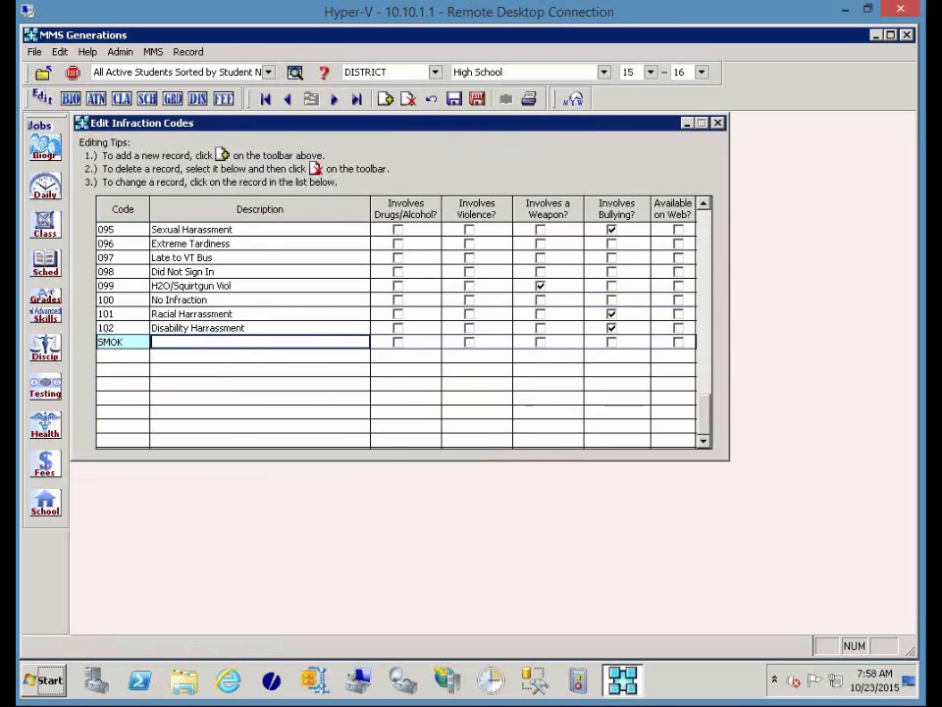
text(Smoking)
click(678, 344)
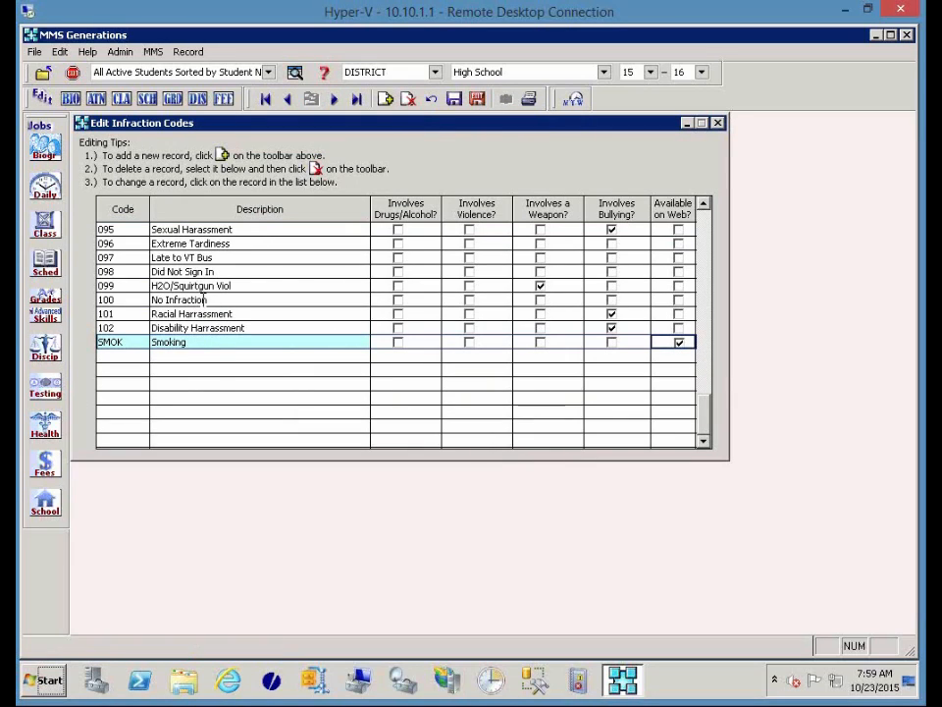
click(214, 300)
drag(214, 299, 152, 299)
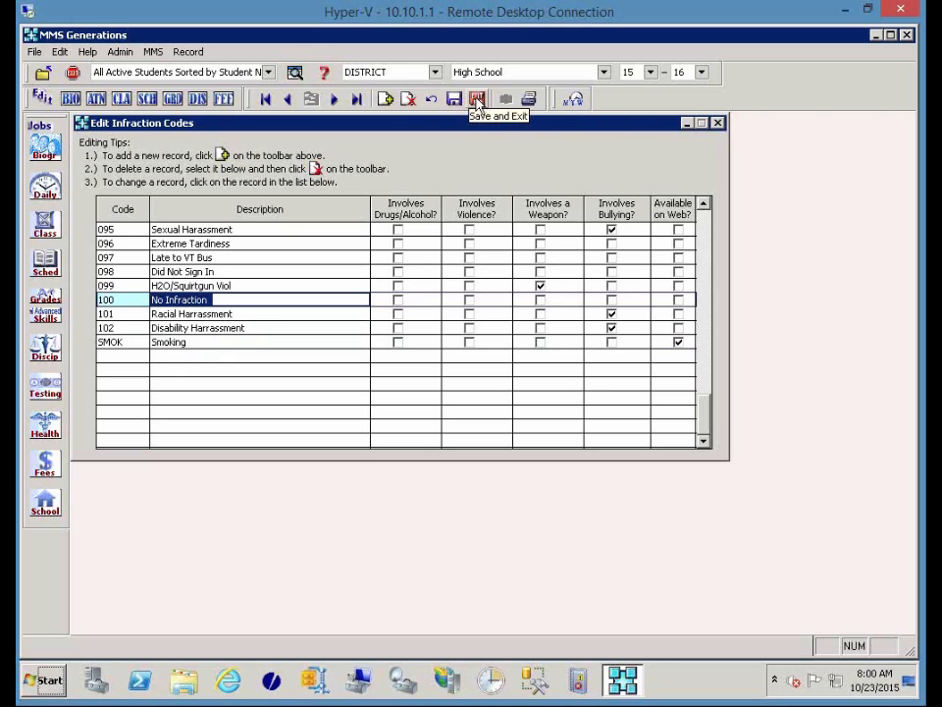
Delete the SMOK Smoking infraction record, confirming with Yes, then save and close the table.
click(256, 342)
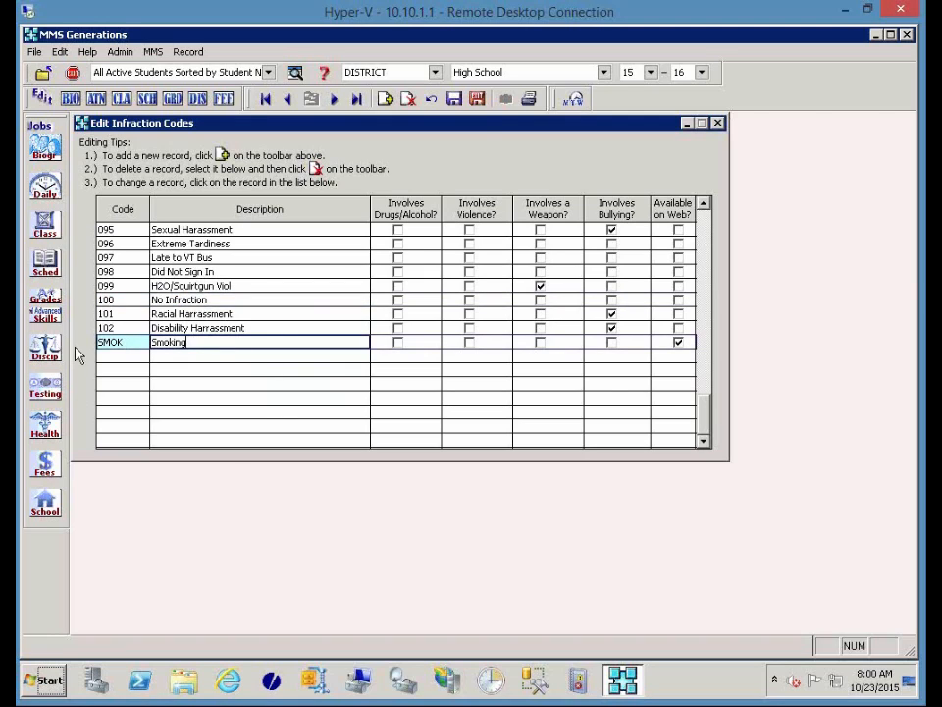
click(410, 102)
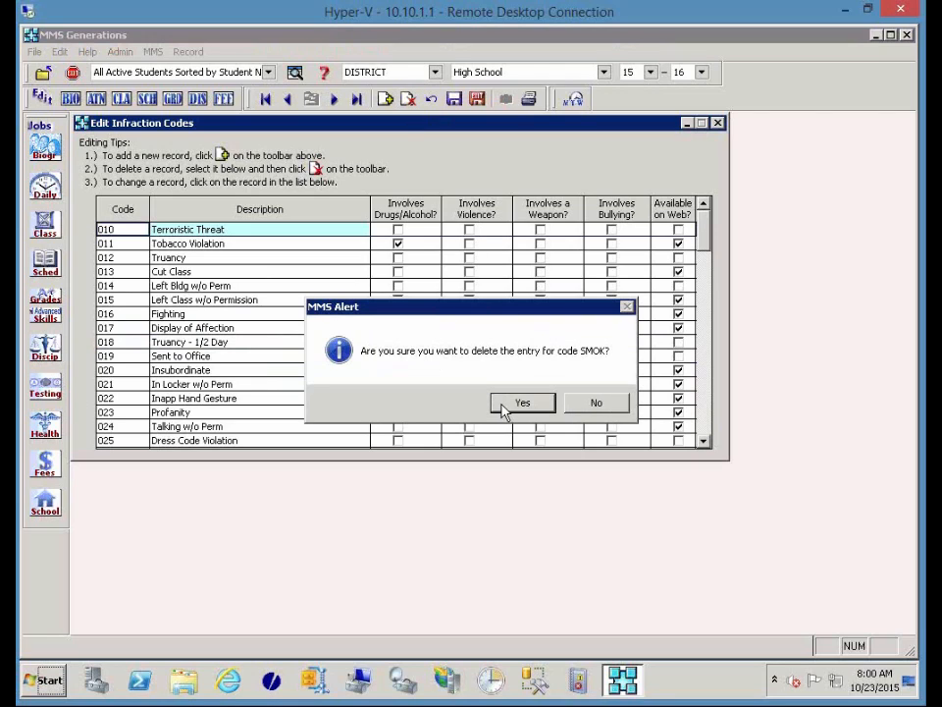
click(502, 404)
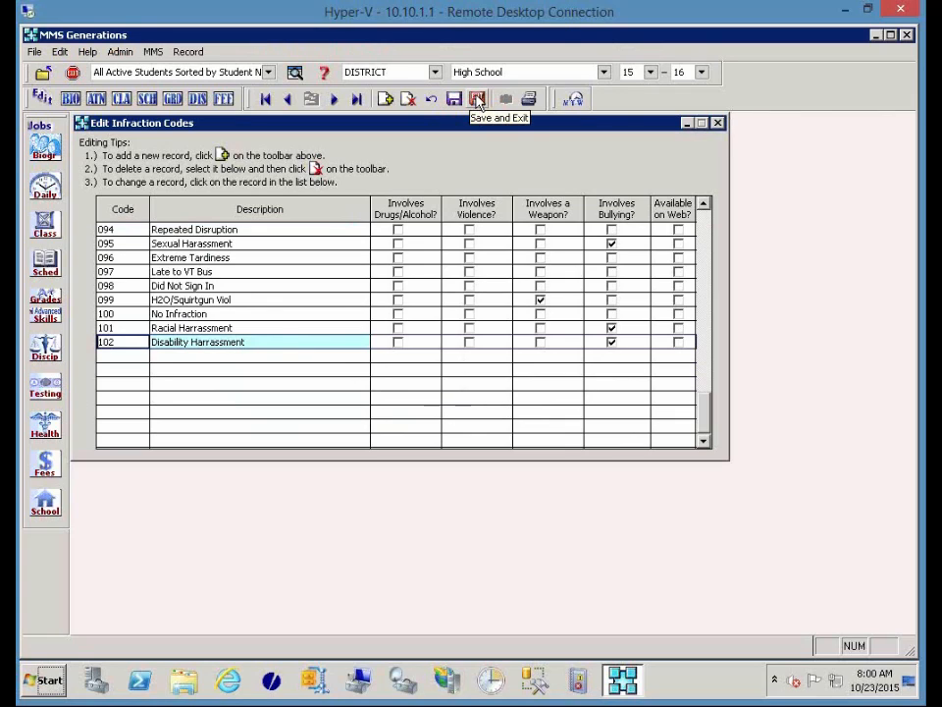
click(477, 100)
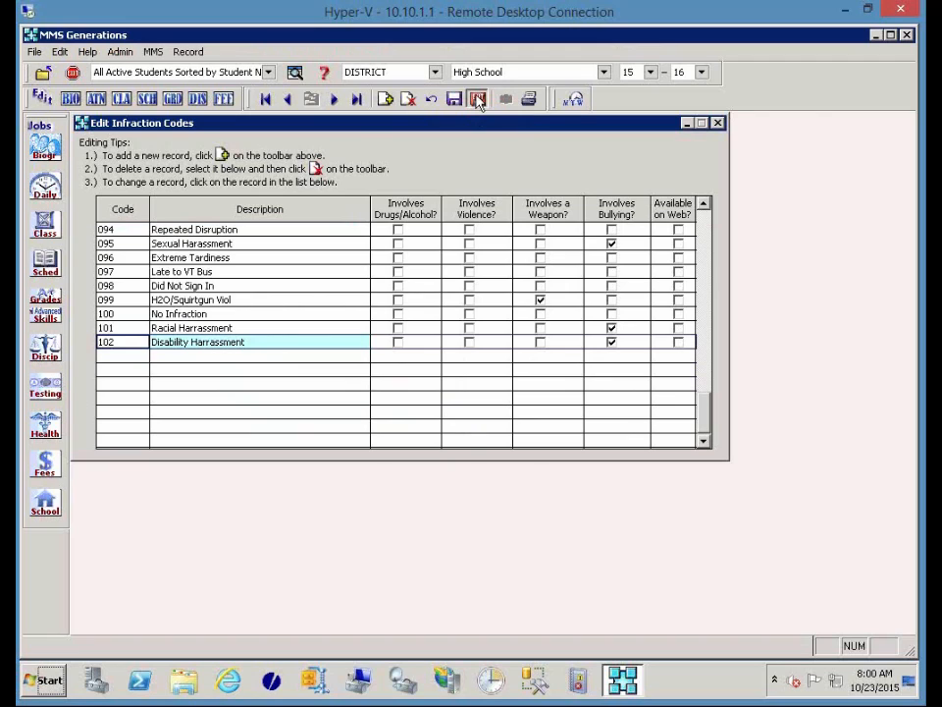
Open Edit Action Codes from Discip > More Discipline Editing Jobs.
click(46, 353)
mouse_move(186, 444)
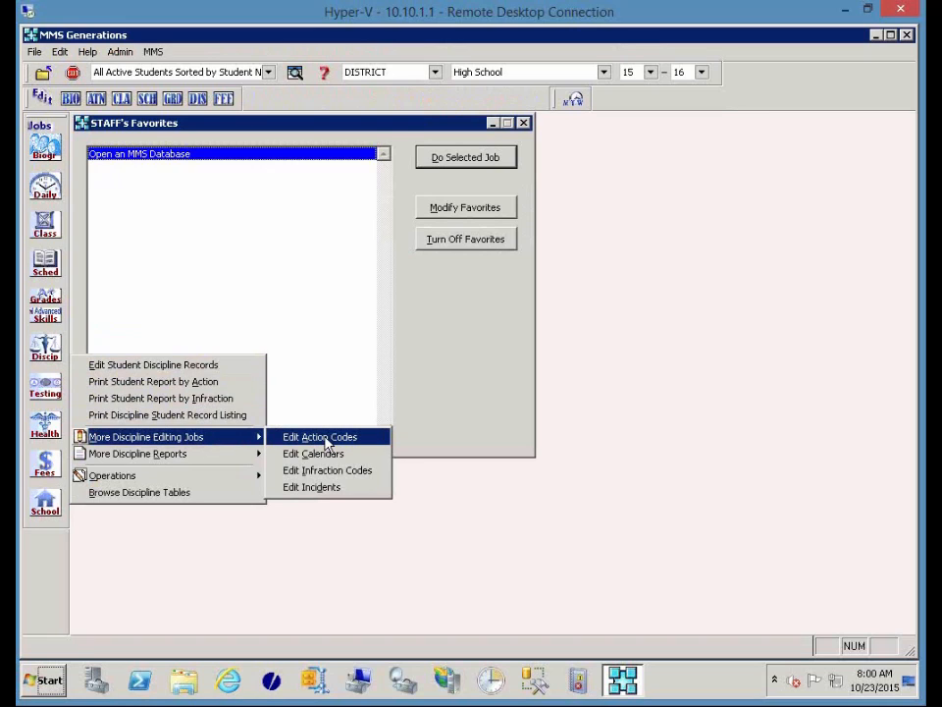
click(327, 444)
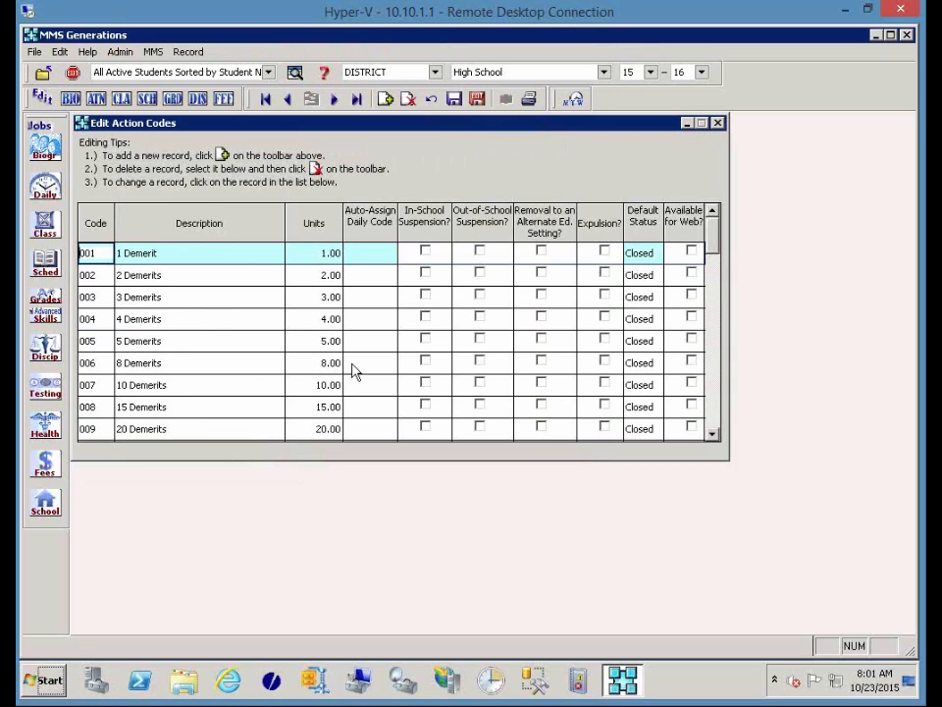
Page the action code grid down to codes 022–040, selecting the Detention and In-School Suspension descriptions.
click(715, 400)
click(715, 401)
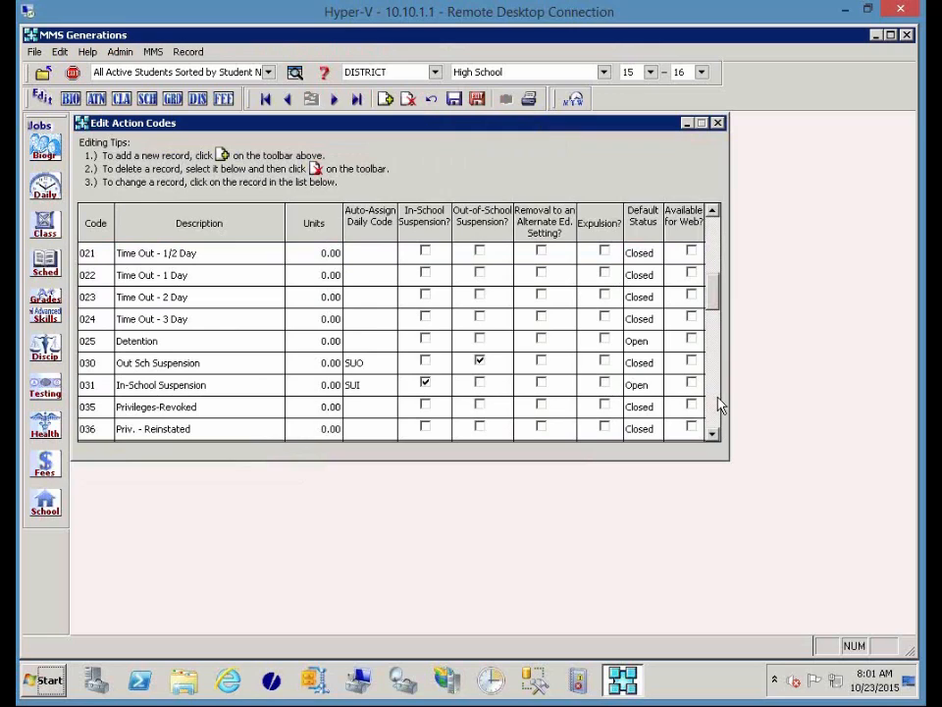
click(714, 435)
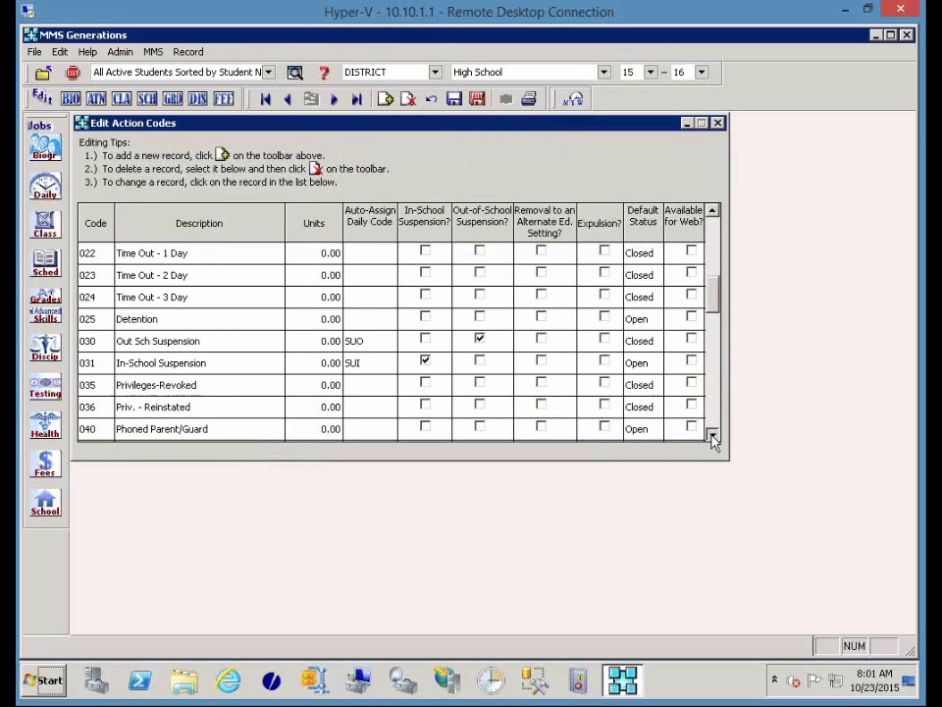
click(182, 318)
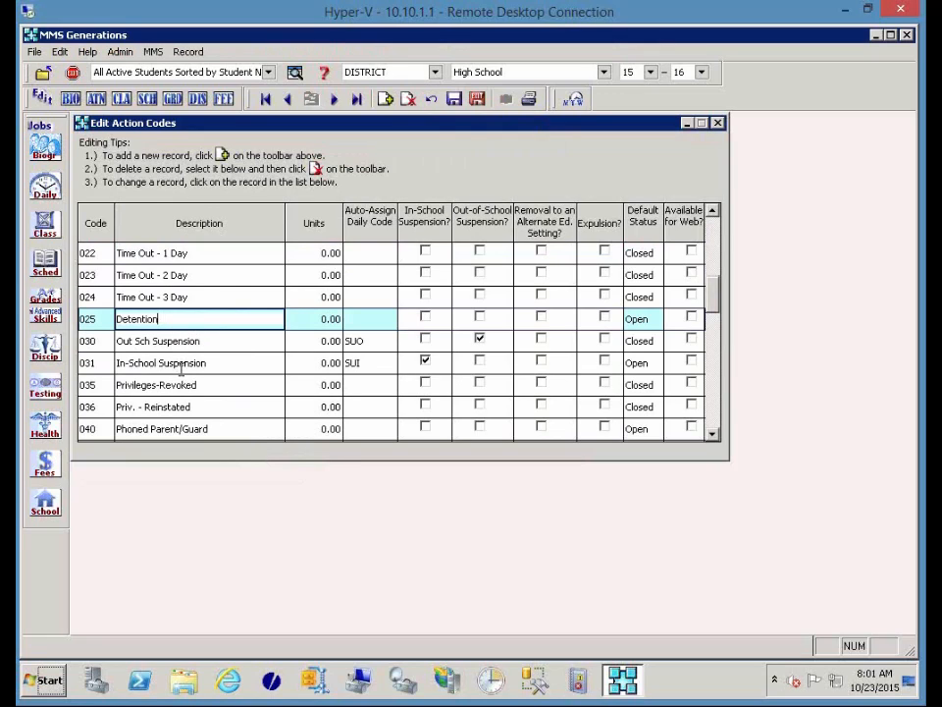
click(206, 364)
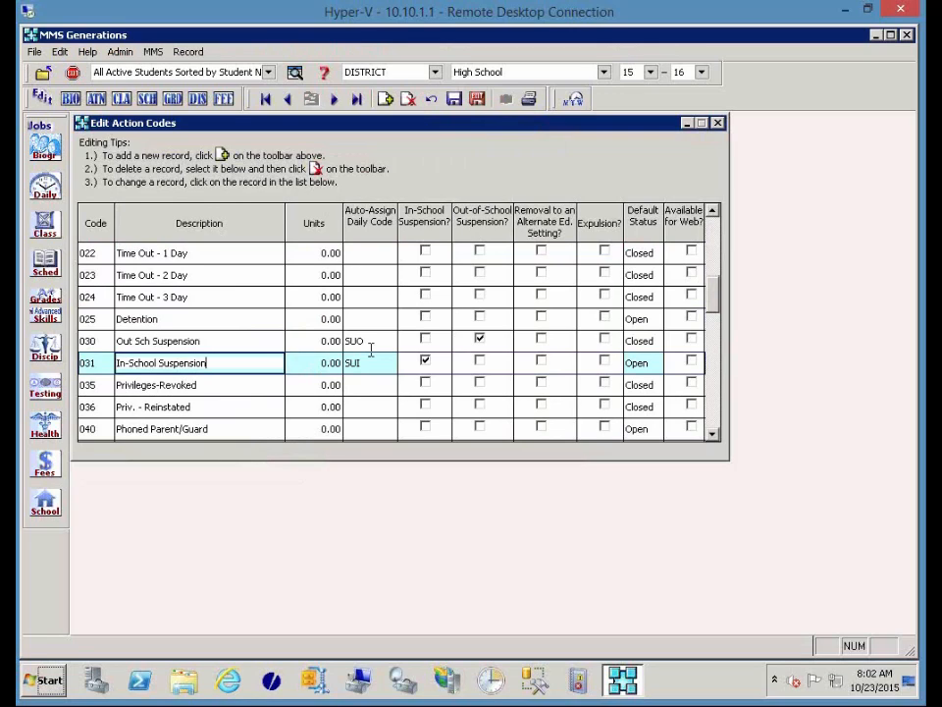
Keep SUO as Out Sch Suspension's daily code and set In-School Suspension (031) to SUI.
click(377, 342)
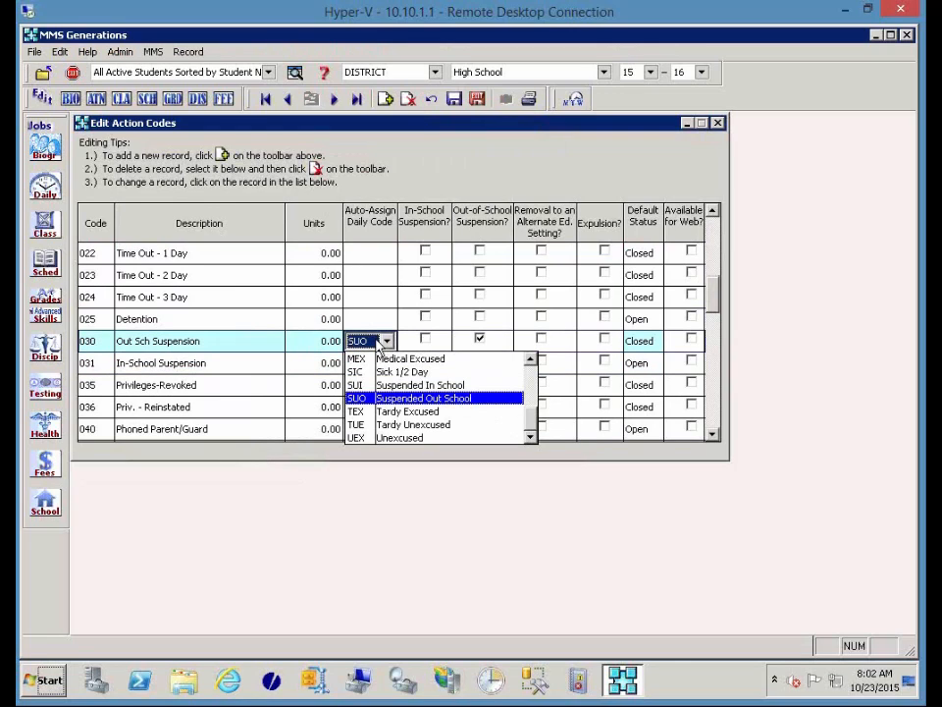
click(387, 397)
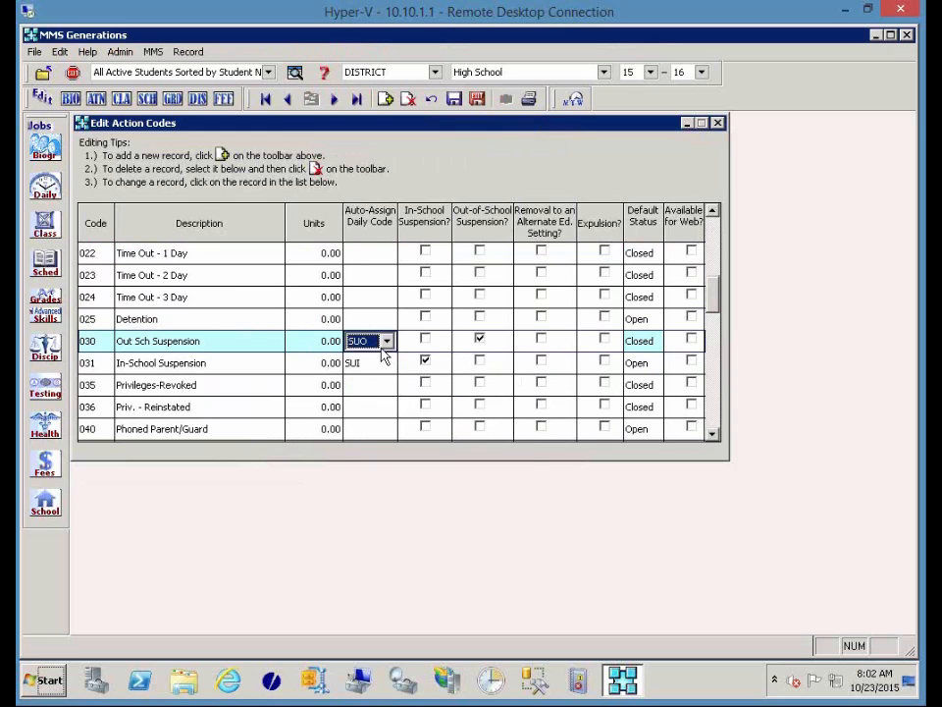
click(386, 364)
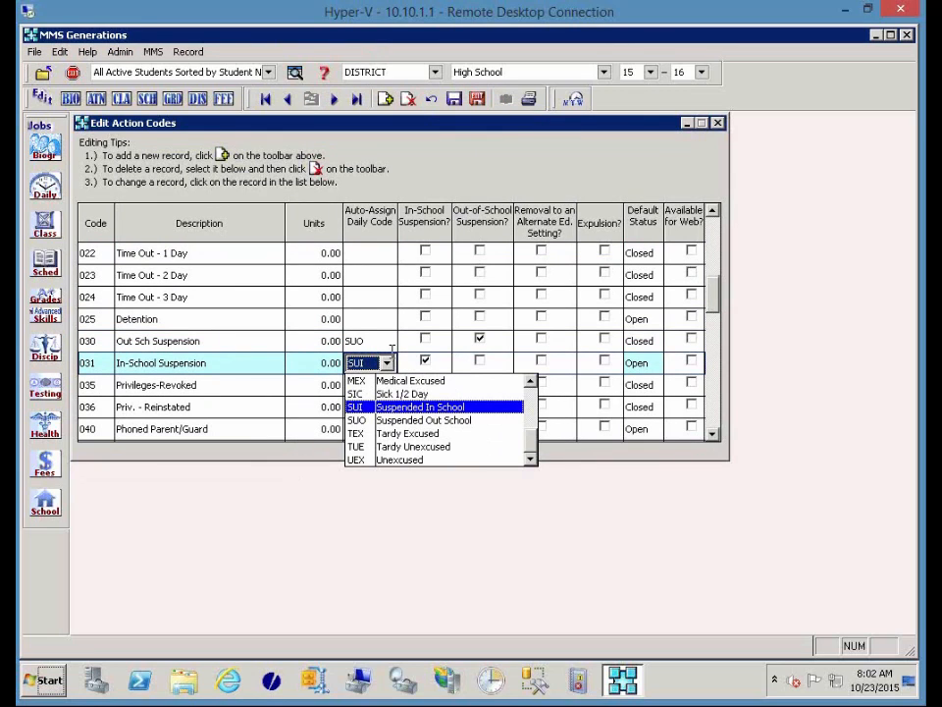
click(389, 366)
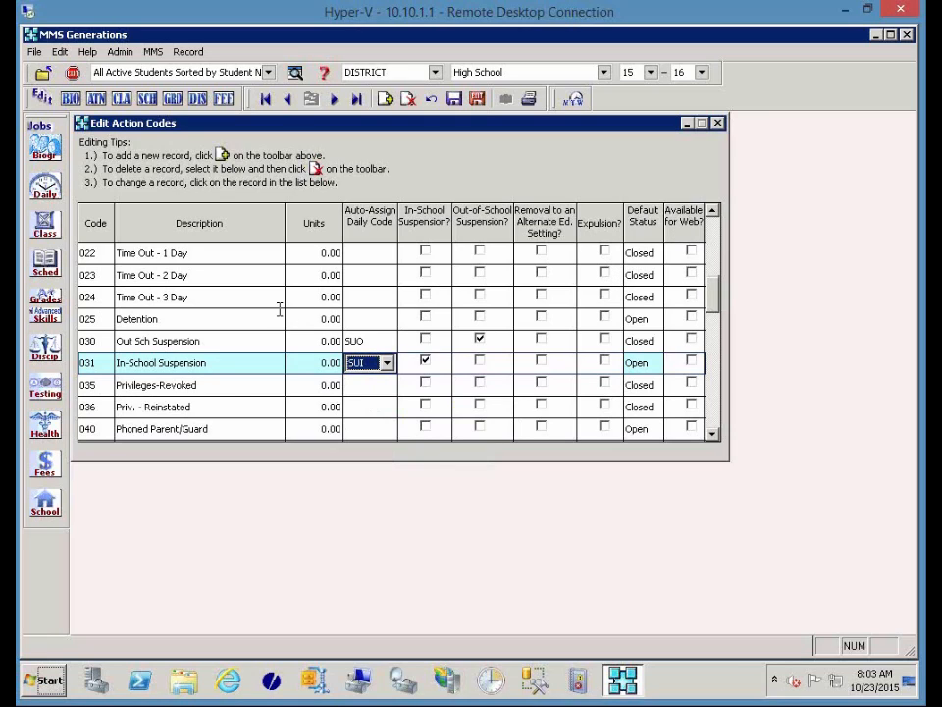
click(191, 428)
Complete action code 045's description as 'Teacher Phoned Parent' and mark it Available for Web.
scroll(227, 412, down, 1)
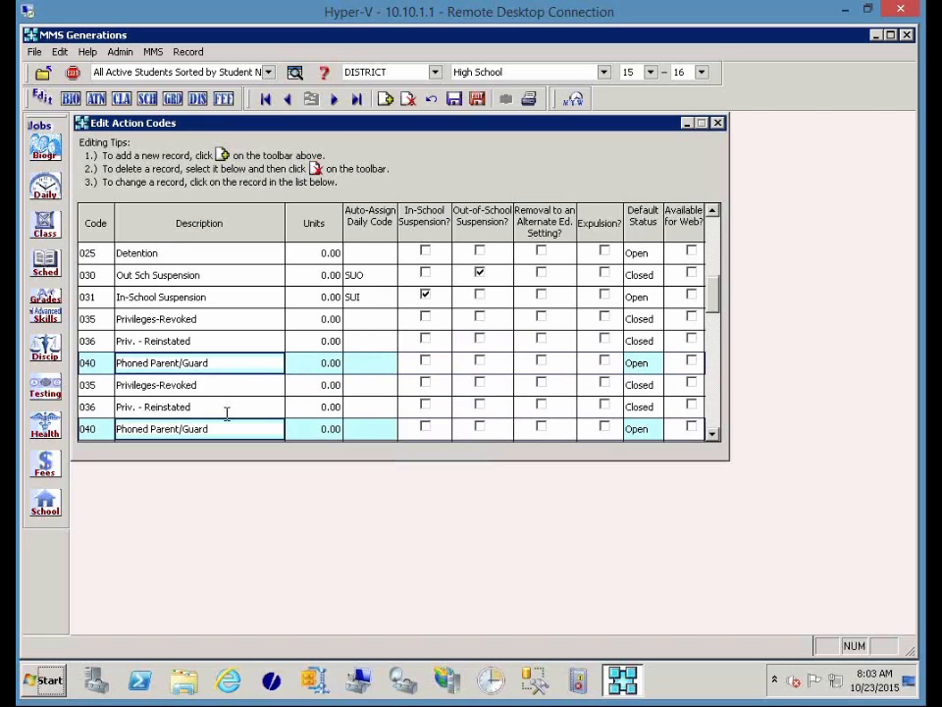
scroll(227, 413, down, 1)
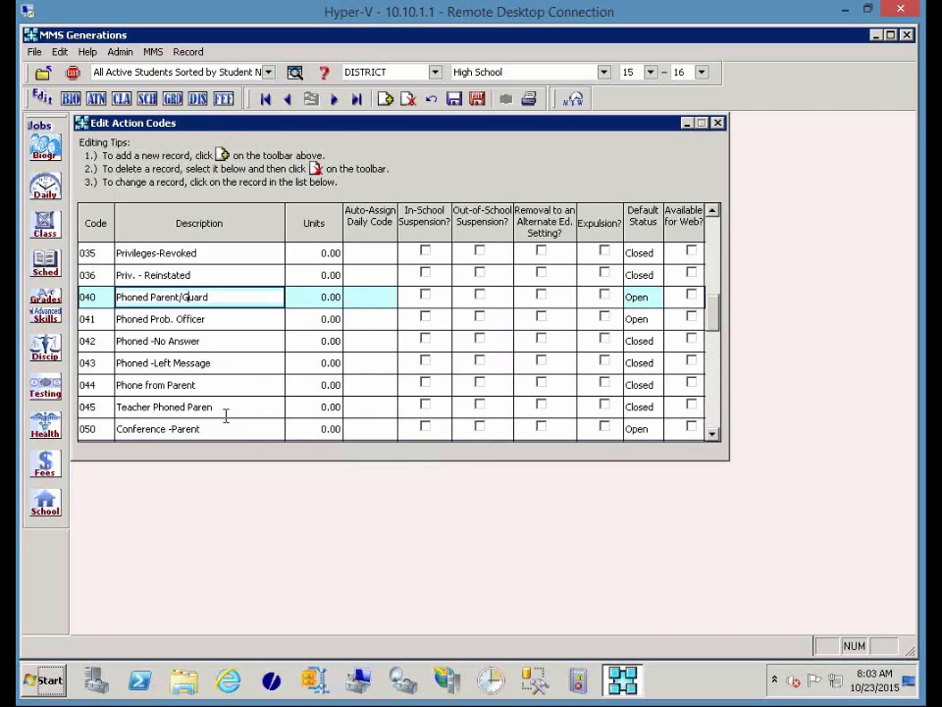
click(229, 406)
text(t)
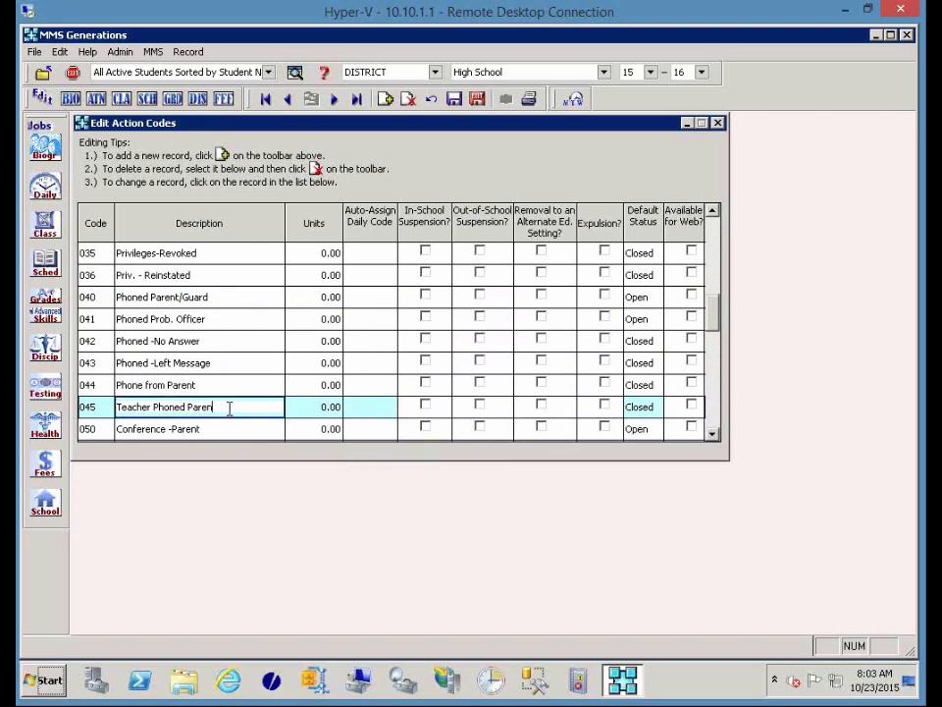
click(692, 406)
click(692, 405)
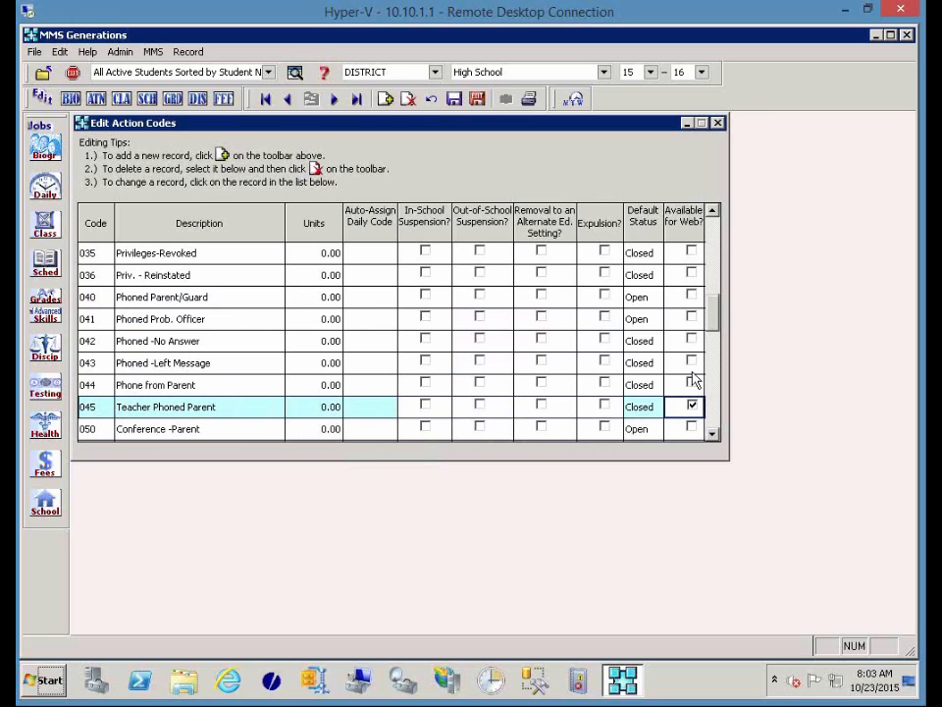
Mark 042 Phoned -No Answer and 043 Phoned -Left Message Available for Web.
click(692, 340)
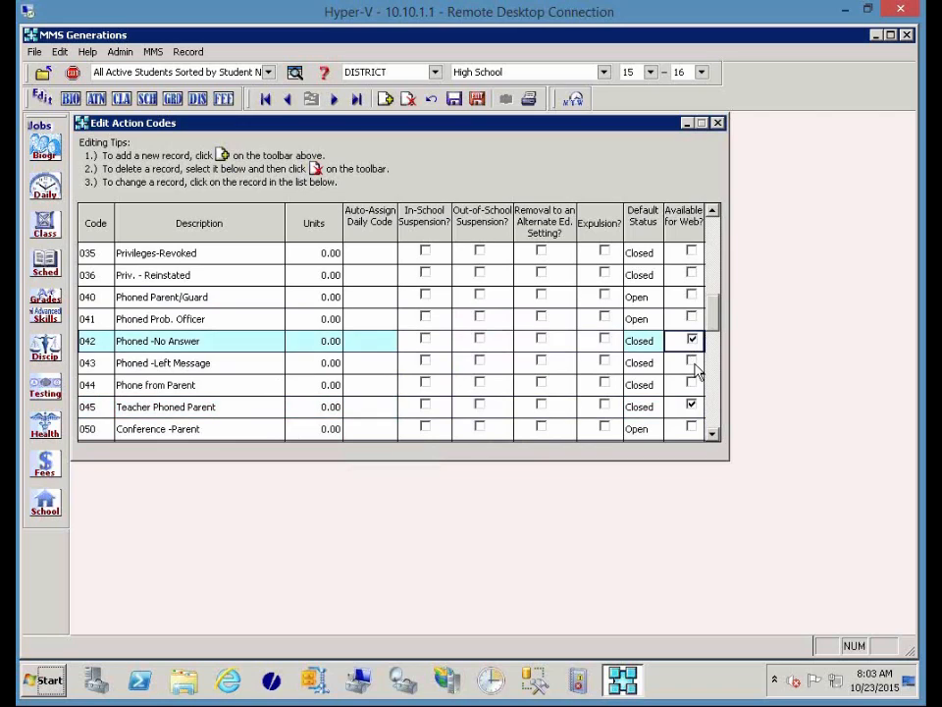
click(692, 362)
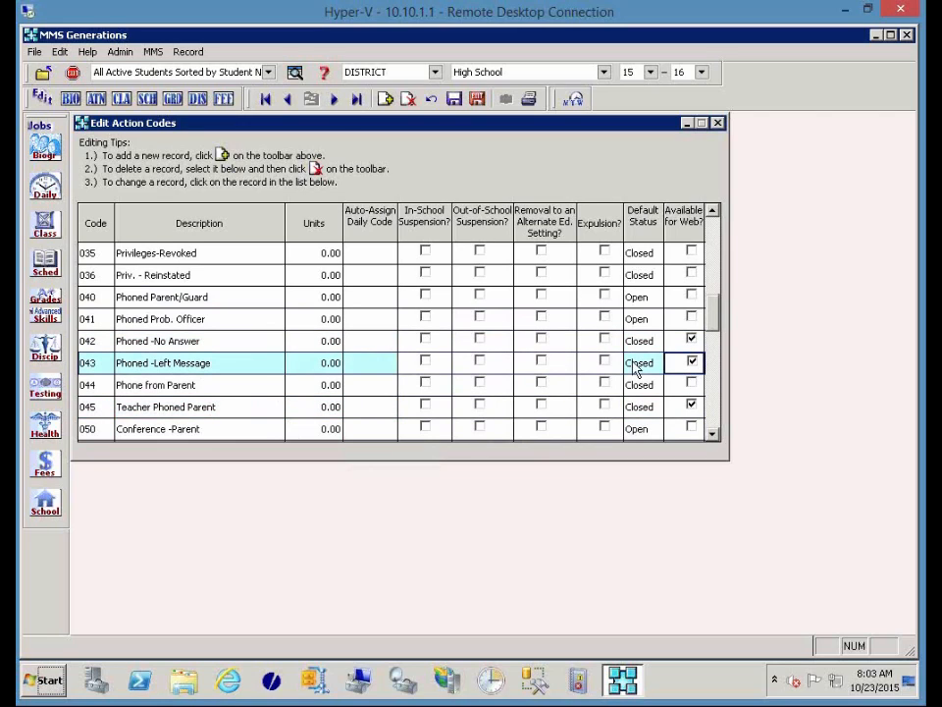
scroll(430, 327, down, 3)
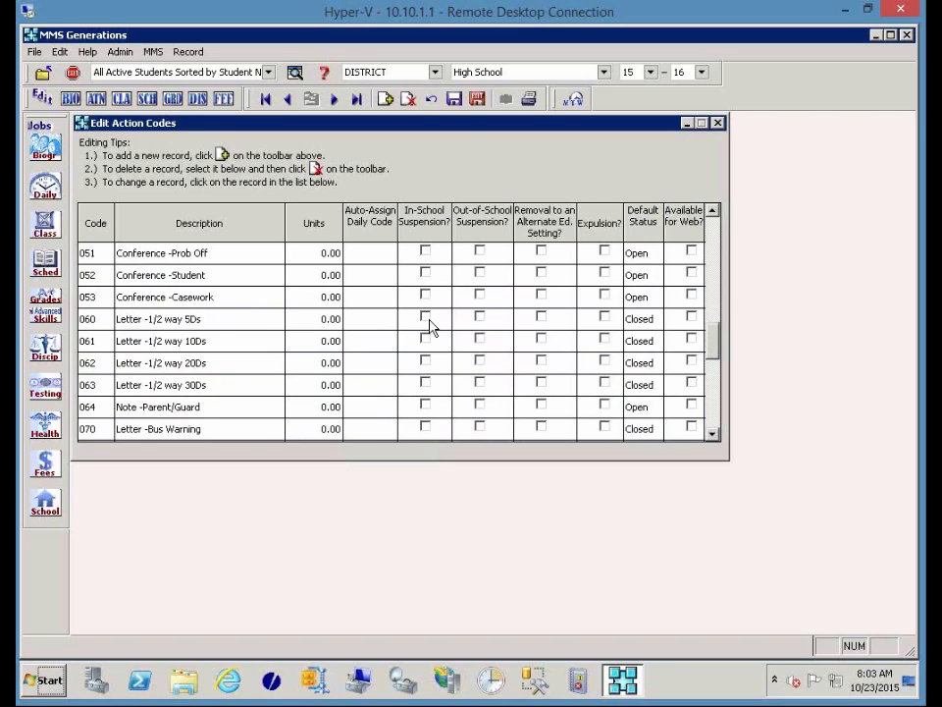
scroll(430, 327, up, 4)
scroll(430, 327, up, 1)
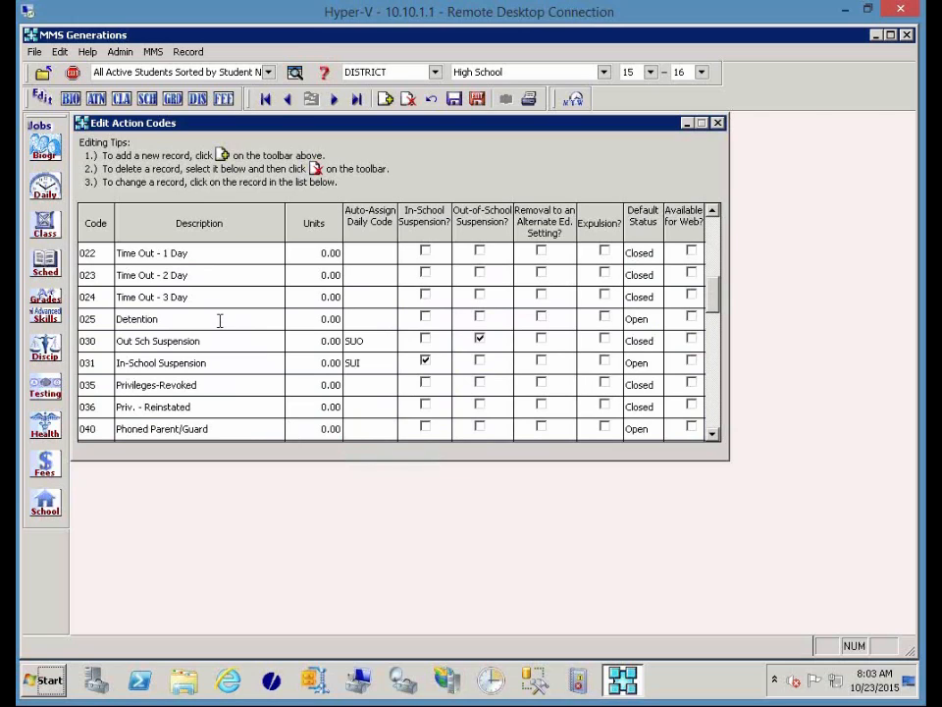
Mark action code 016 Warning Available for Web.
scroll(234, 322, up, 2)
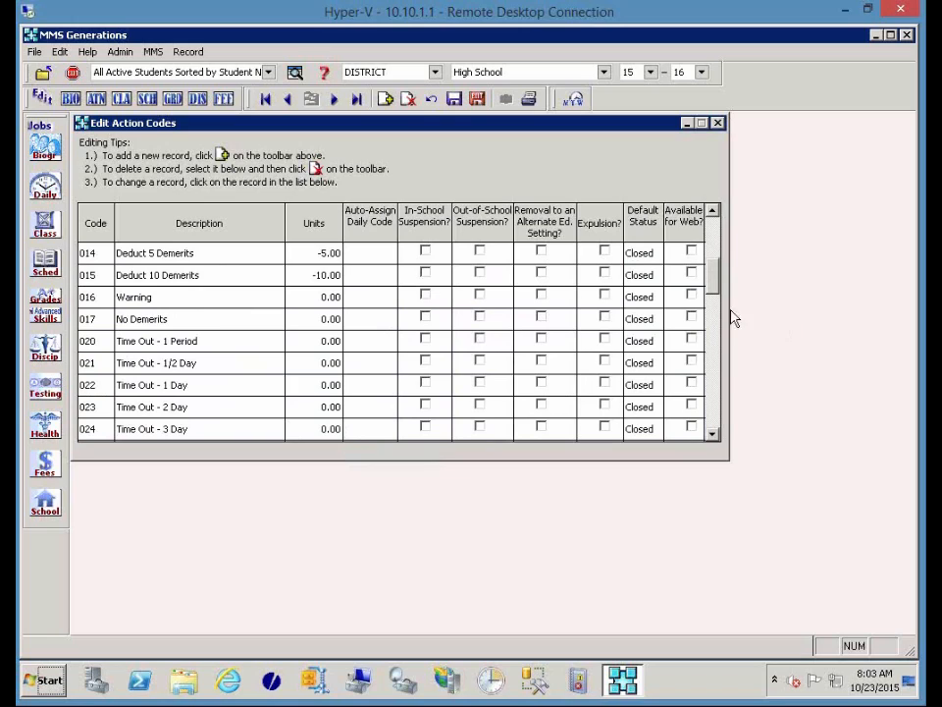
click(692, 295)
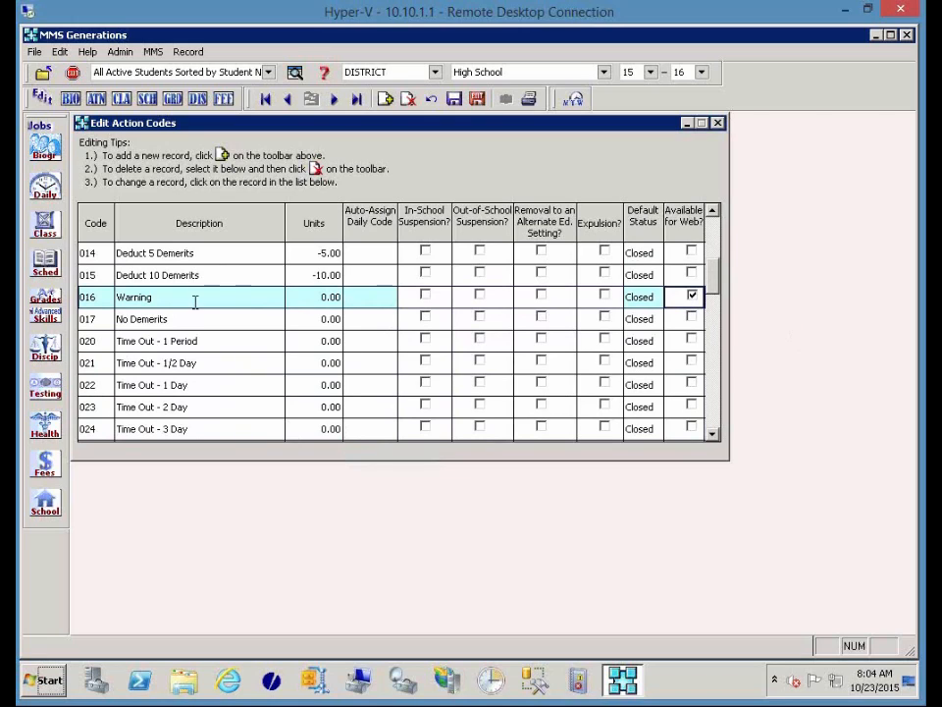
scroll(197, 309, up, 2)
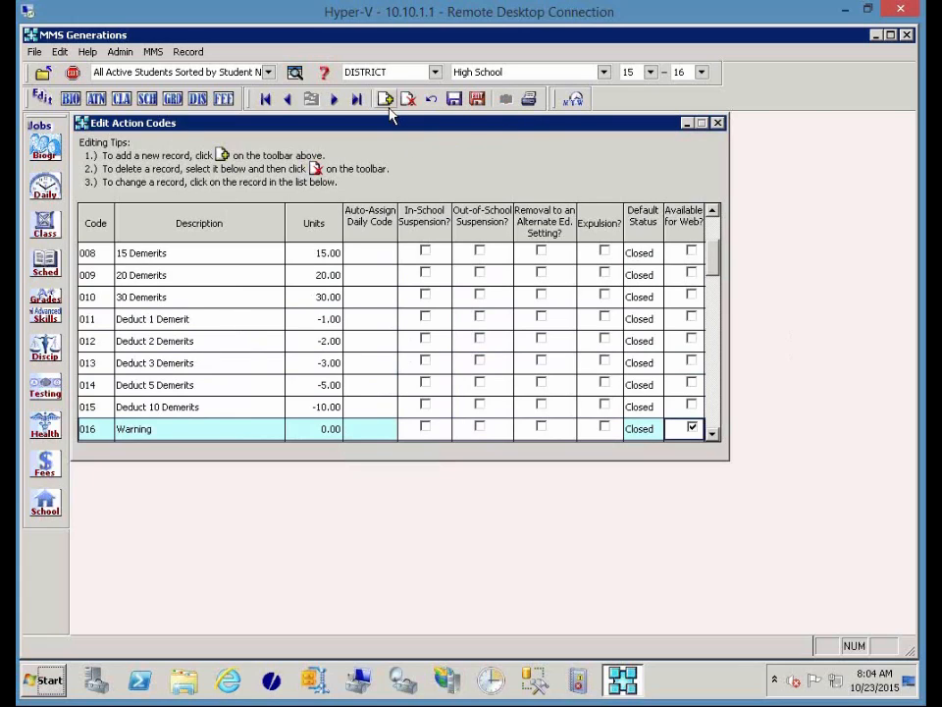
drag(715, 269, 715, 430)
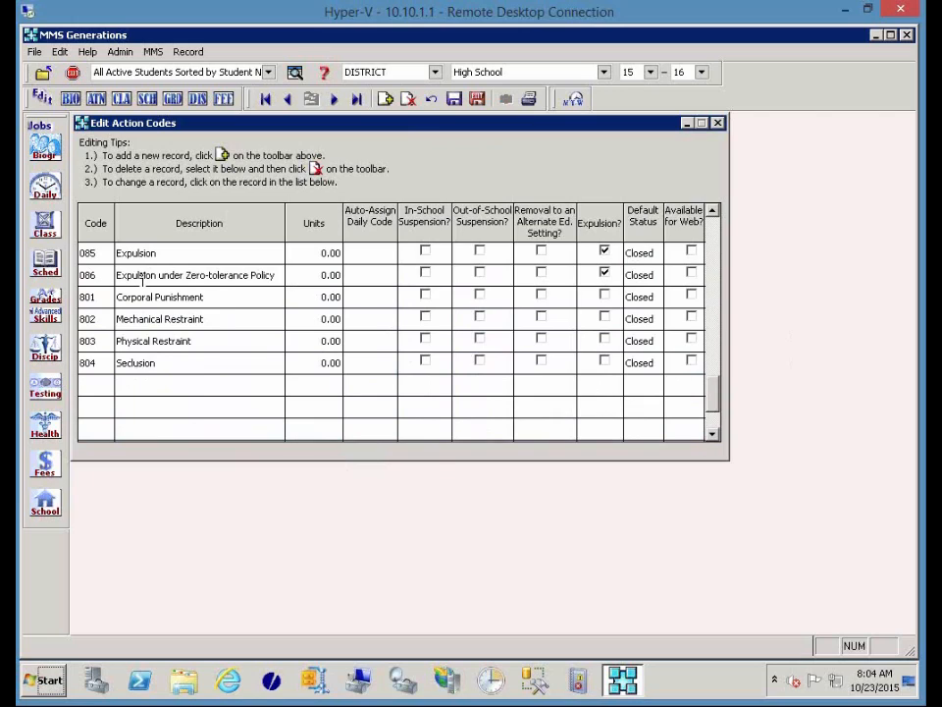
scroll(144, 280, up, 1)
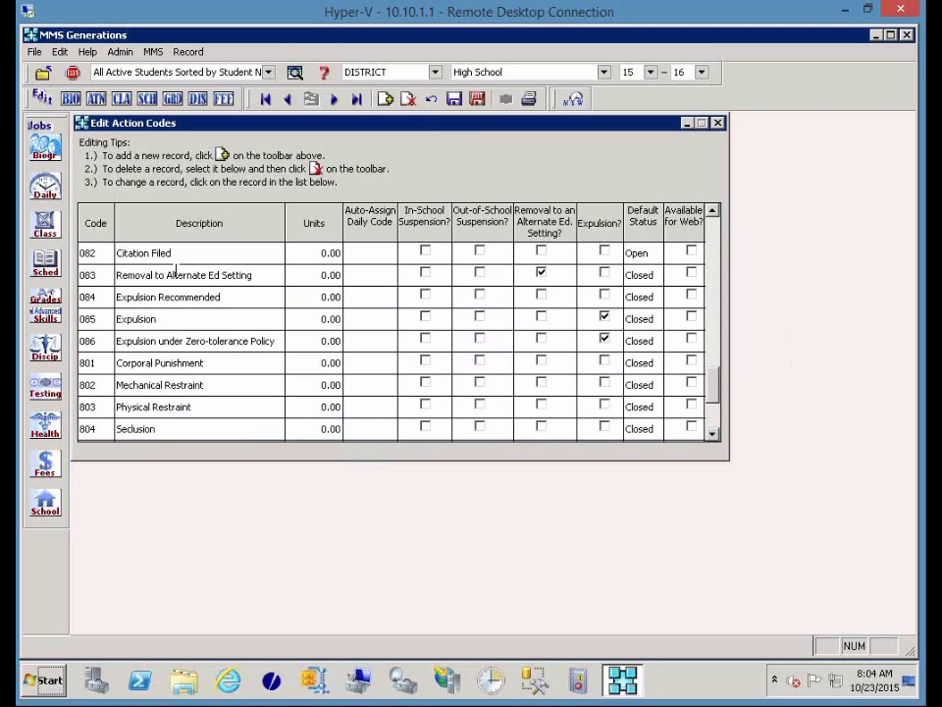
Cancel an unwanted new action code record, then save and close the action codes table.
click(385, 102)
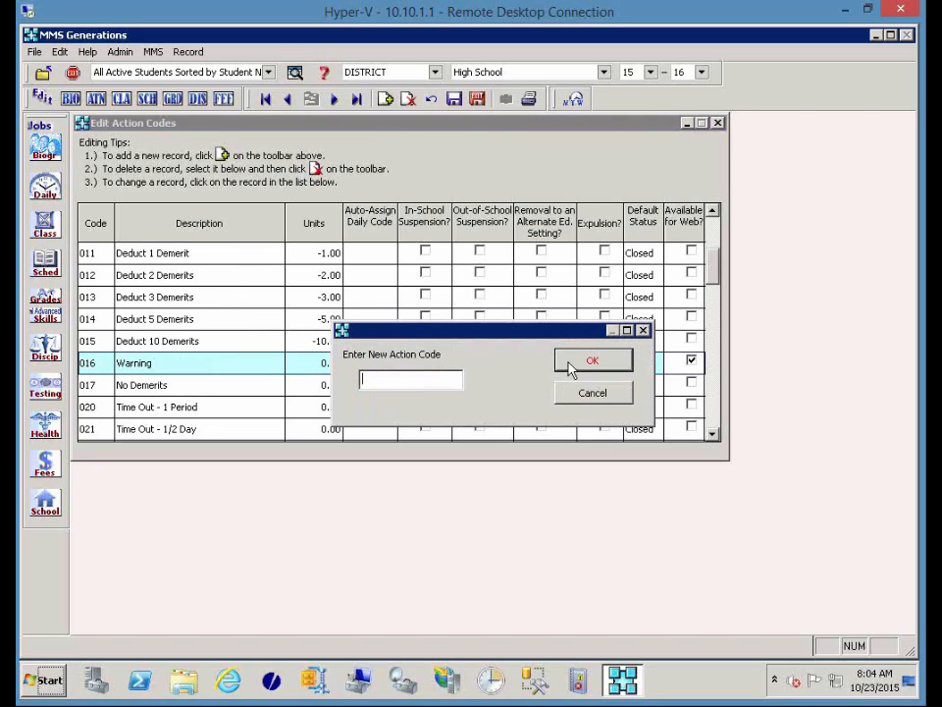
click(592, 393)
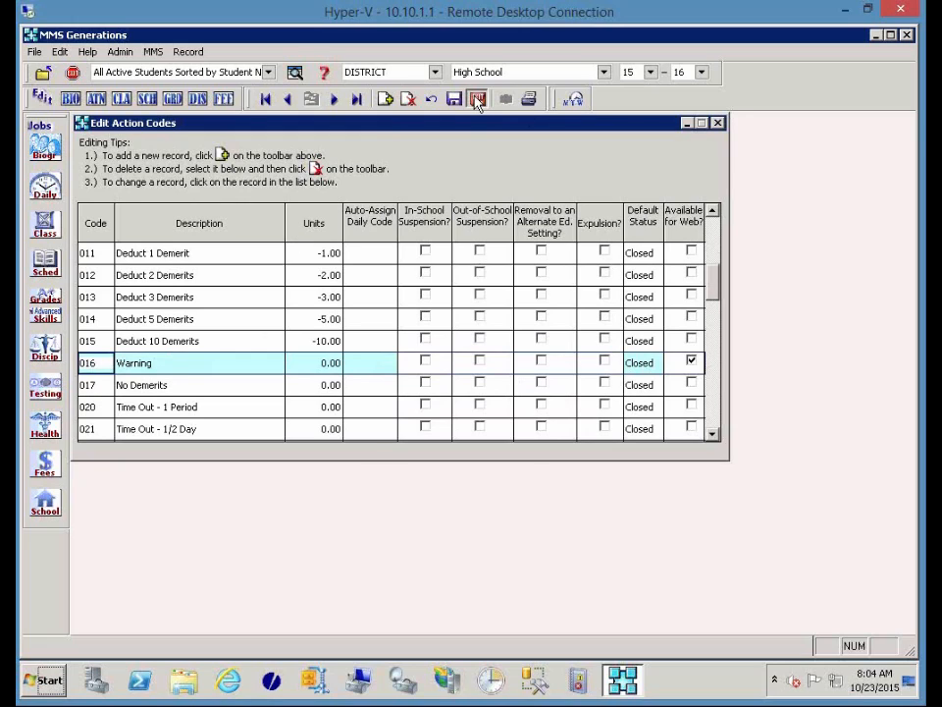
click(477, 100)
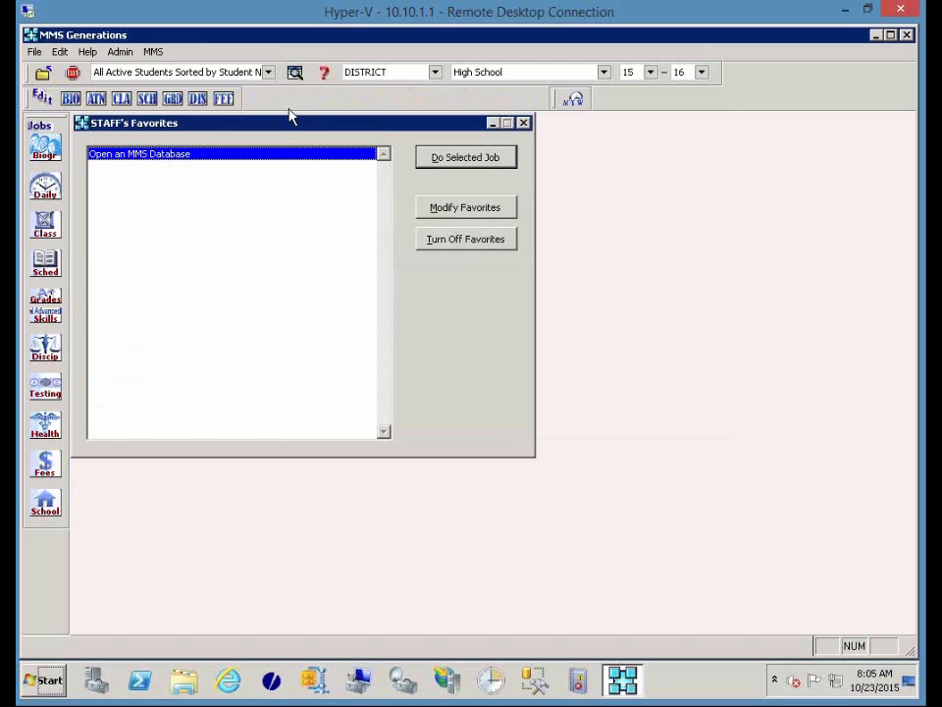
Open the school's Edit Rooms table and scroll down the room list.
click(45, 504)
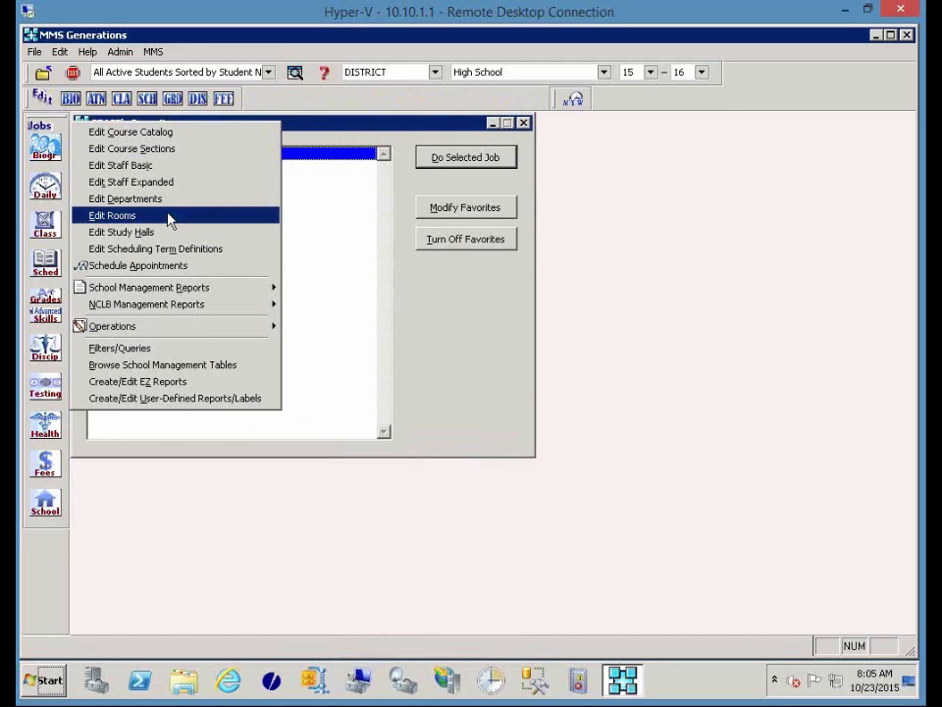
click(165, 215)
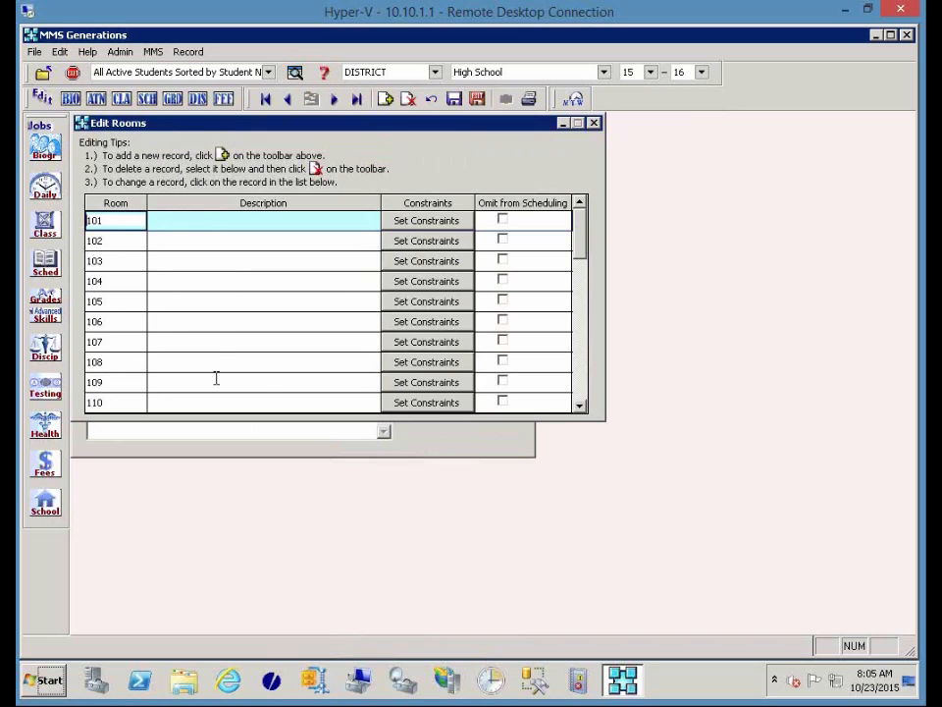
scroll(215, 378, down, 3)
scroll(216, 378, down, 5)
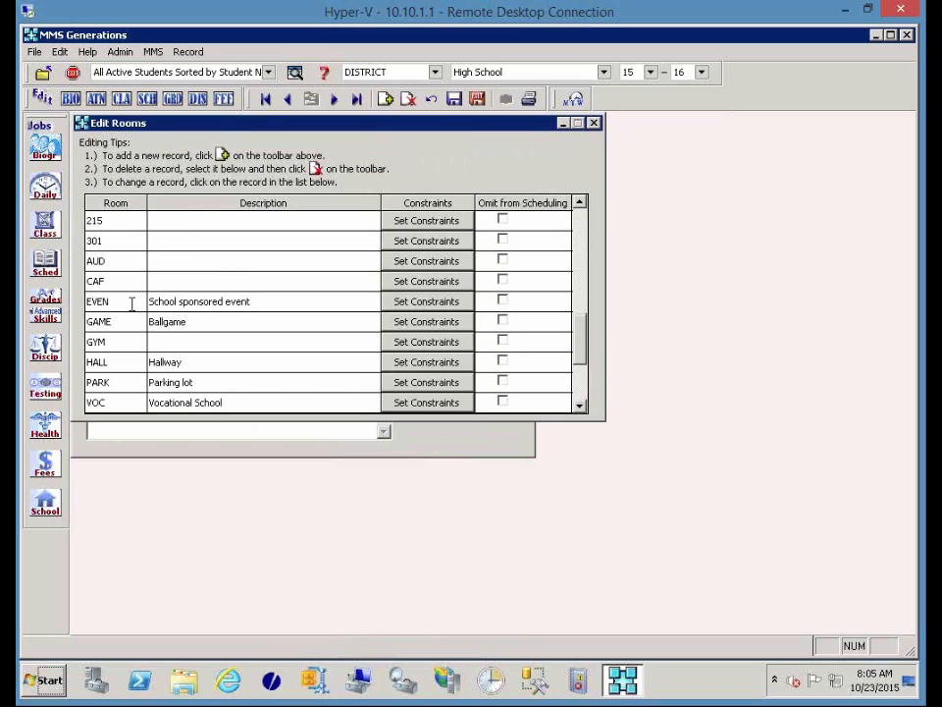
Change room code EVEN to EVENT and save the changes.
click(131, 302)
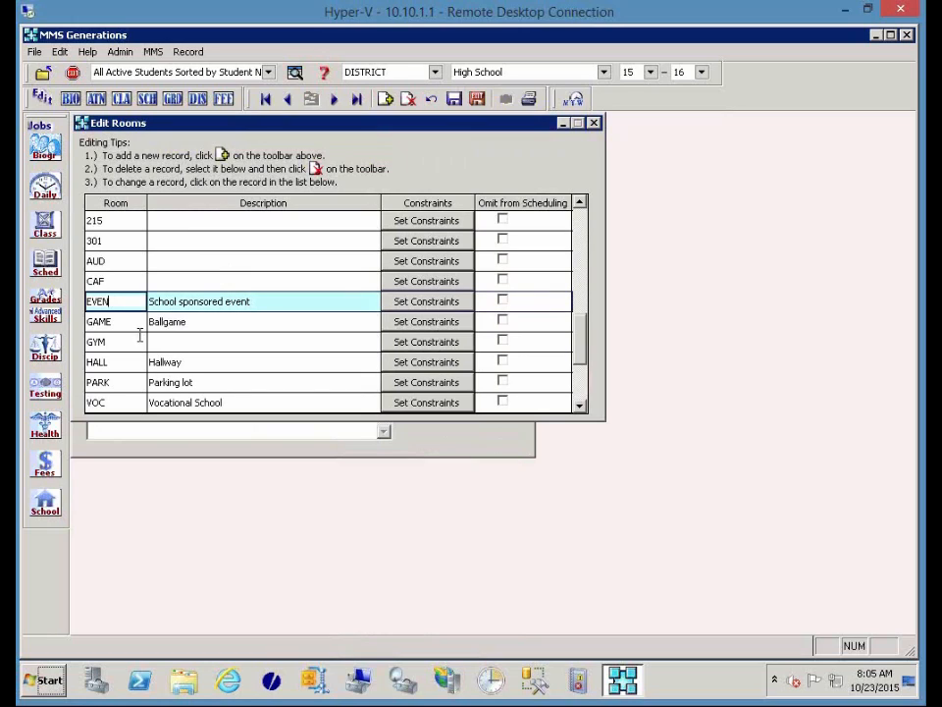
text(T)
click(454, 100)
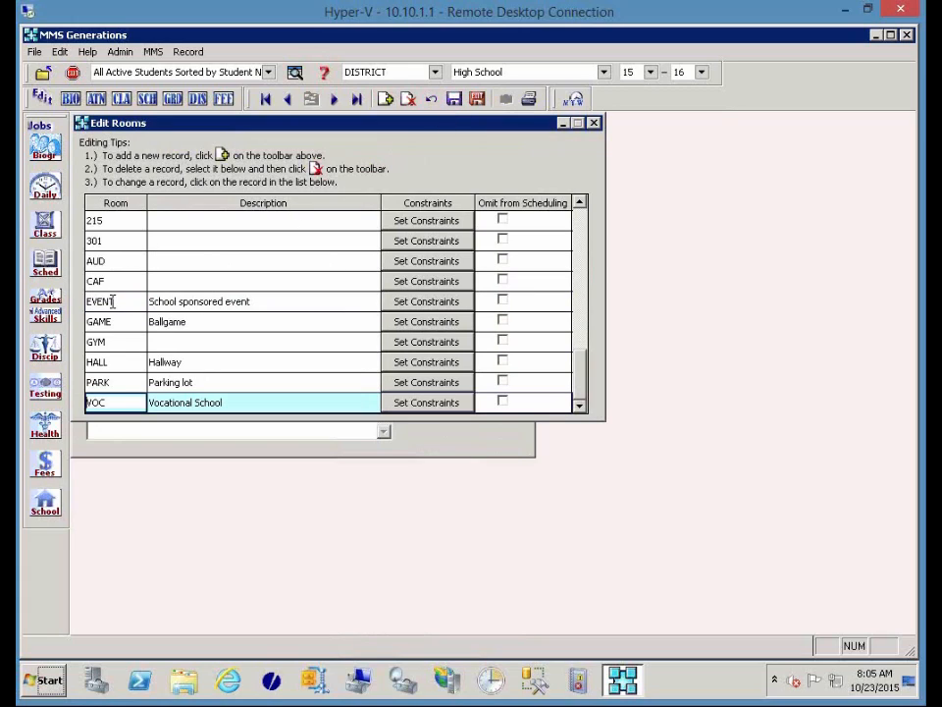
scroll(113, 301, down, 1)
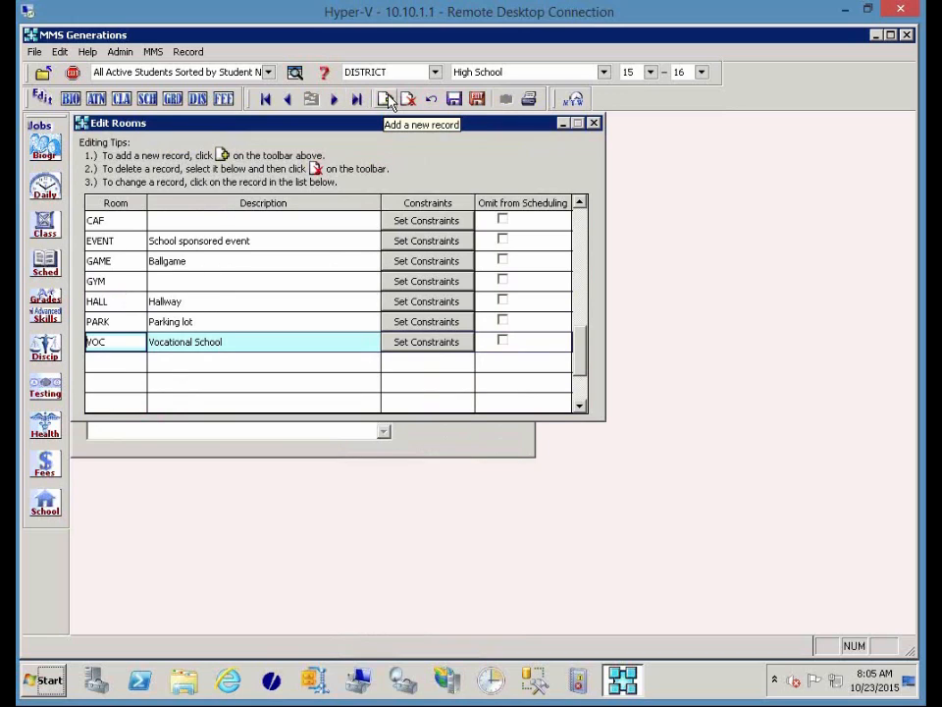
Add a new room ELEM with the description 'Elementary School'.
click(387, 99)
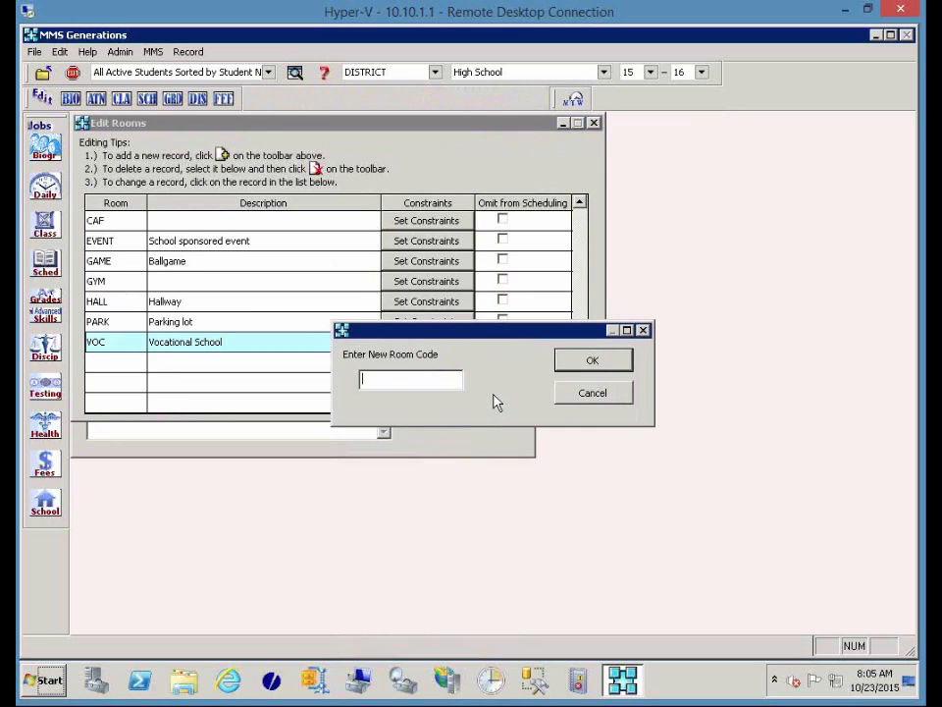
text(ELEM)
key(Return)
text(Elementary Scho)
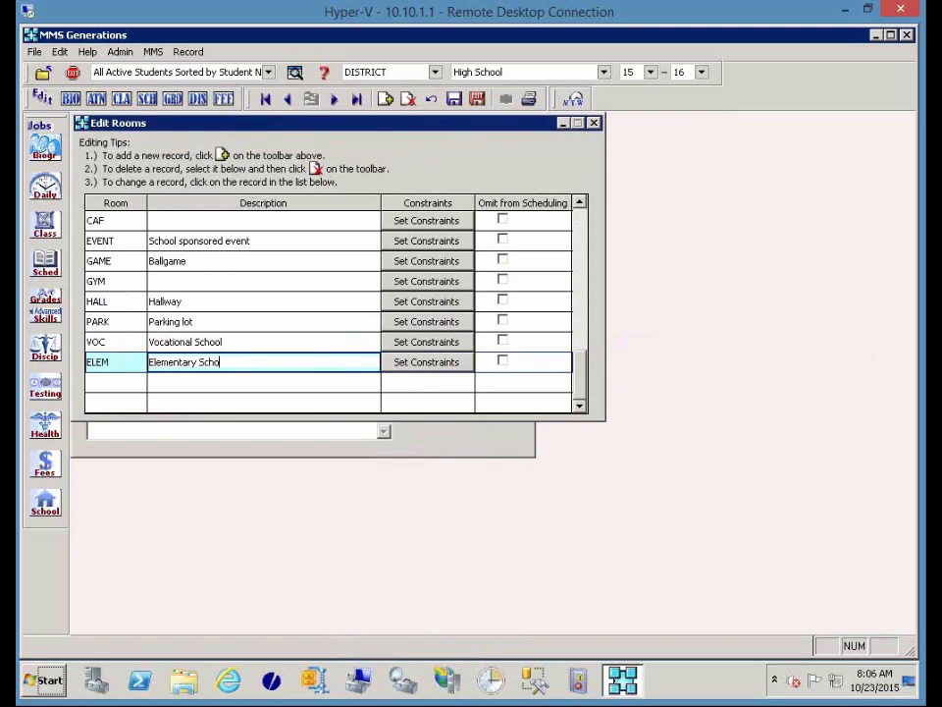
text(ol)
Mark rooms ELEM, PARK, HALL, GAME and EVENT as Omit from Scheduling.
click(508, 364)
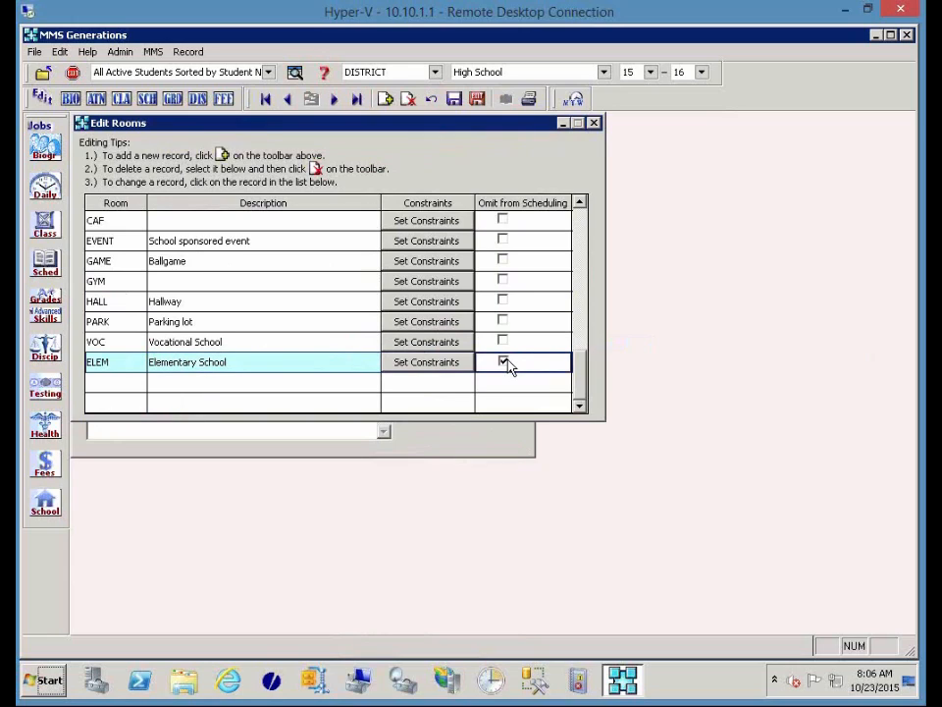
click(502, 321)
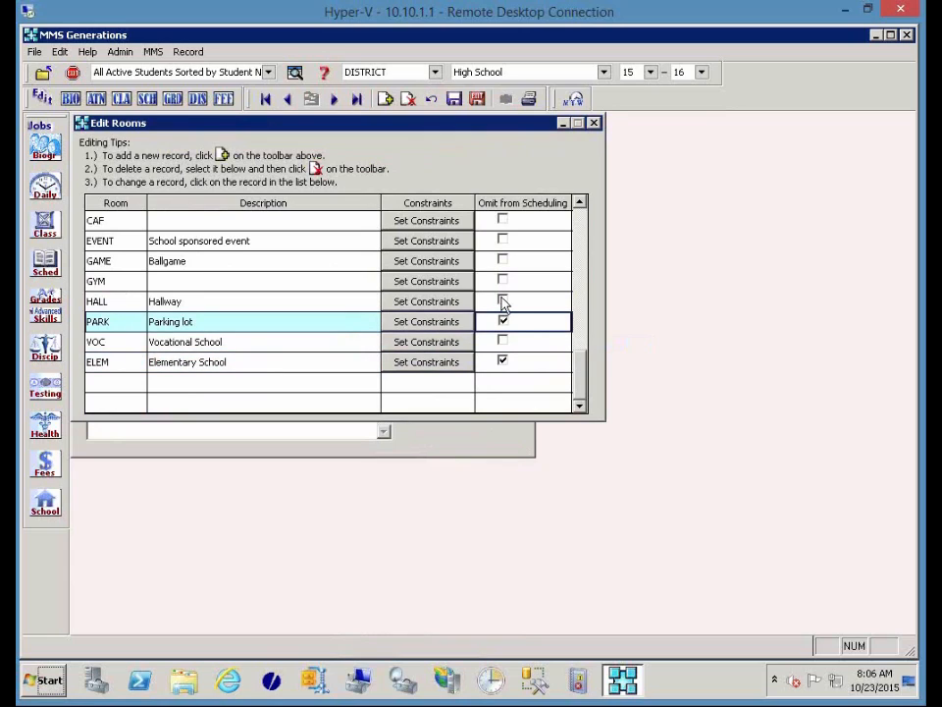
click(502, 302)
click(502, 261)
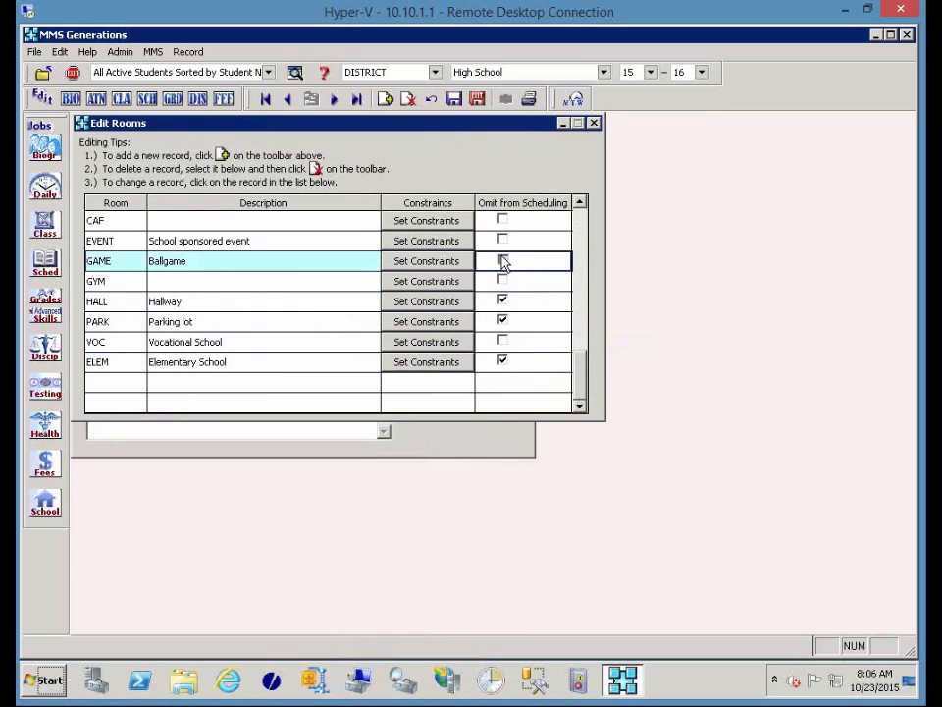
click(503, 240)
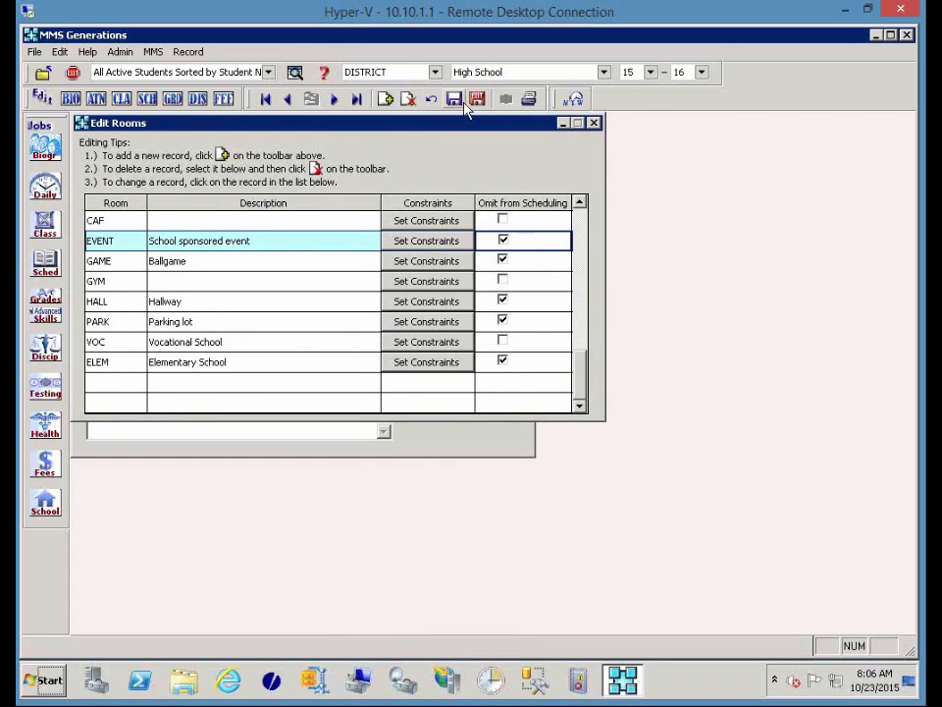
Set Room Listing report options to exclude course, unavailable-time and department sections.
click(528, 100)
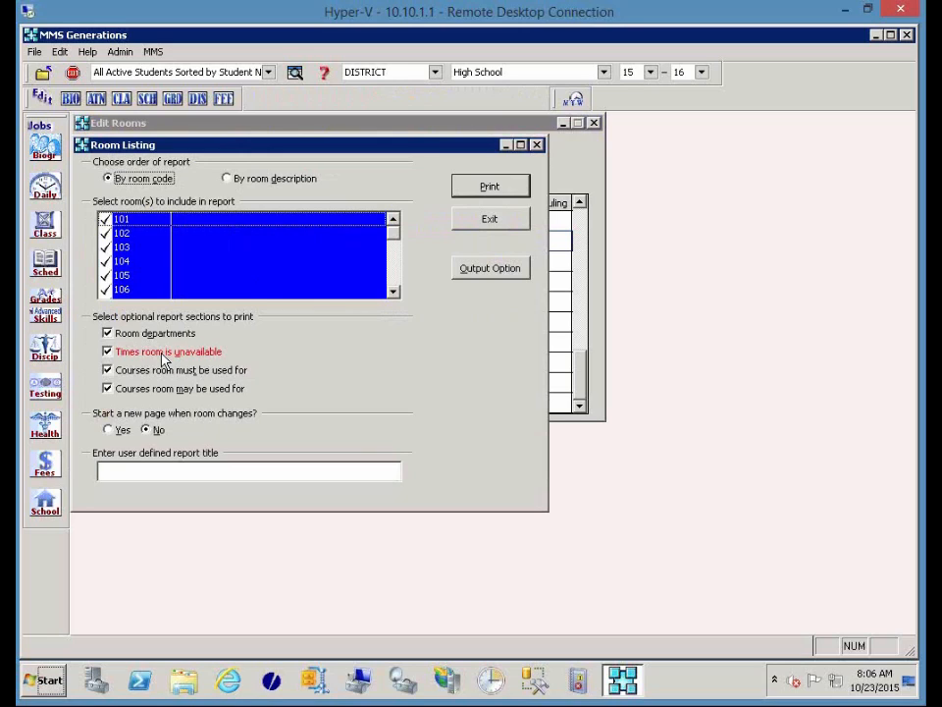
click(107, 389)
click(107, 370)
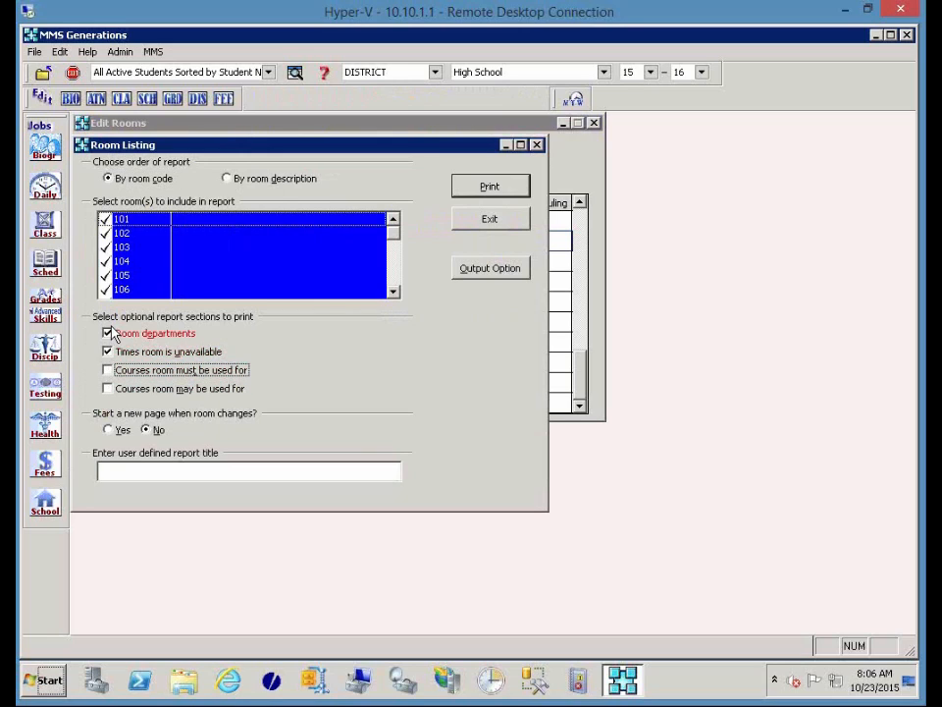
click(107, 352)
click(110, 335)
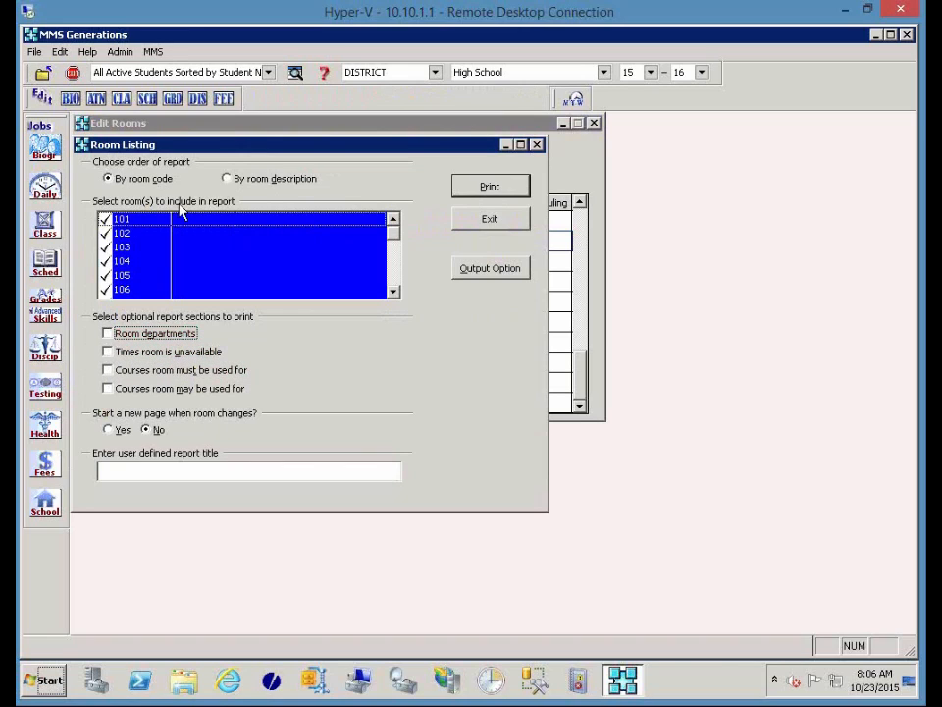
Preview the Room Listing report full-window, scroll through it, then close preview and options.
click(508, 192)
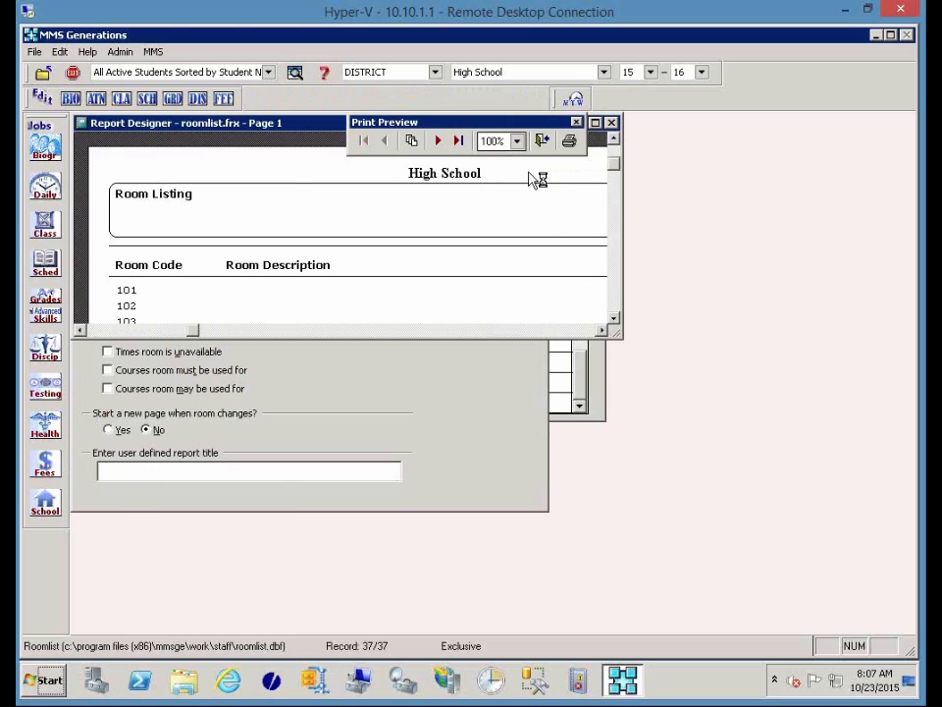
click(595, 122)
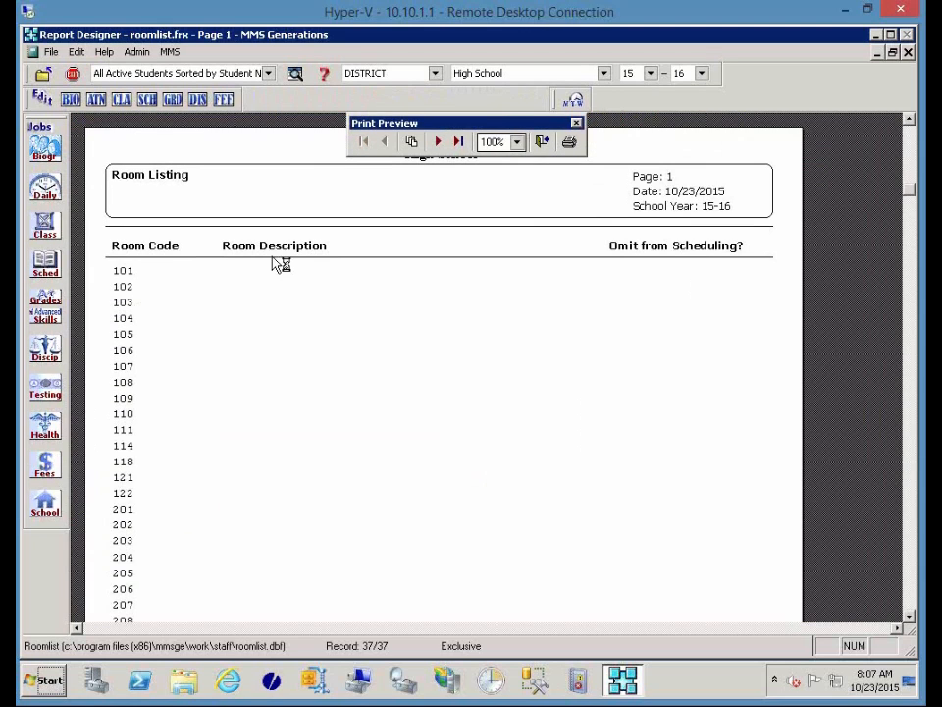
scroll(688, 432, down, 5)
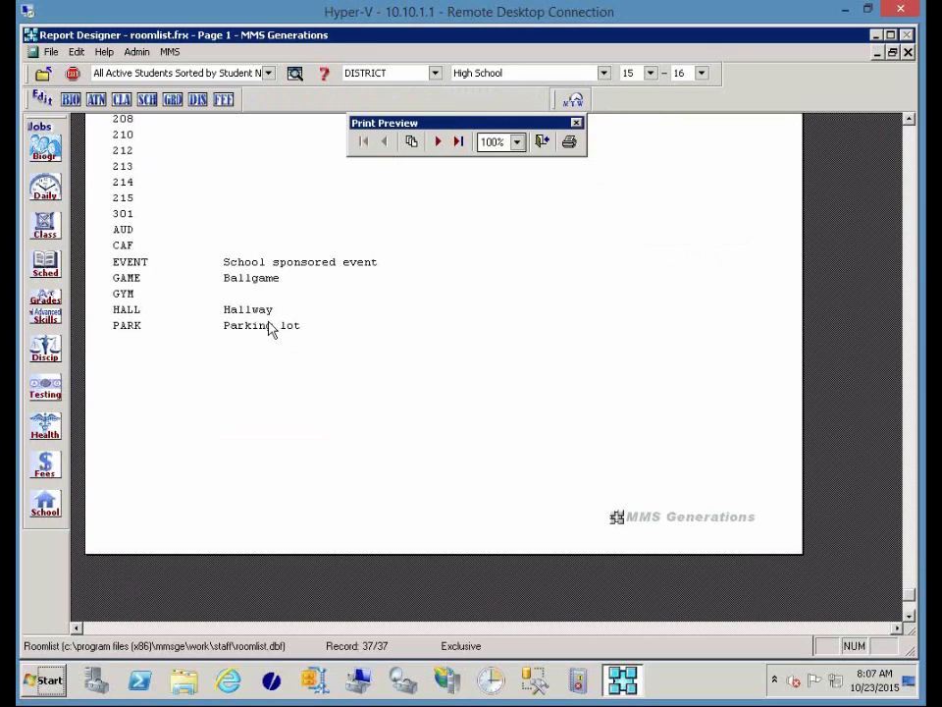
click(543, 145)
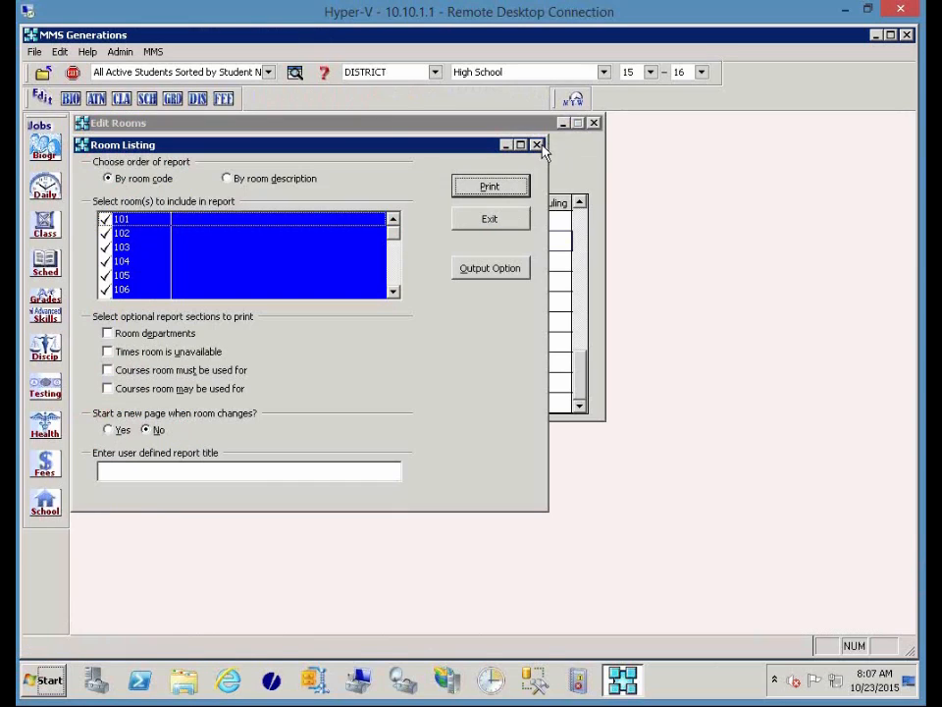
click(470, 218)
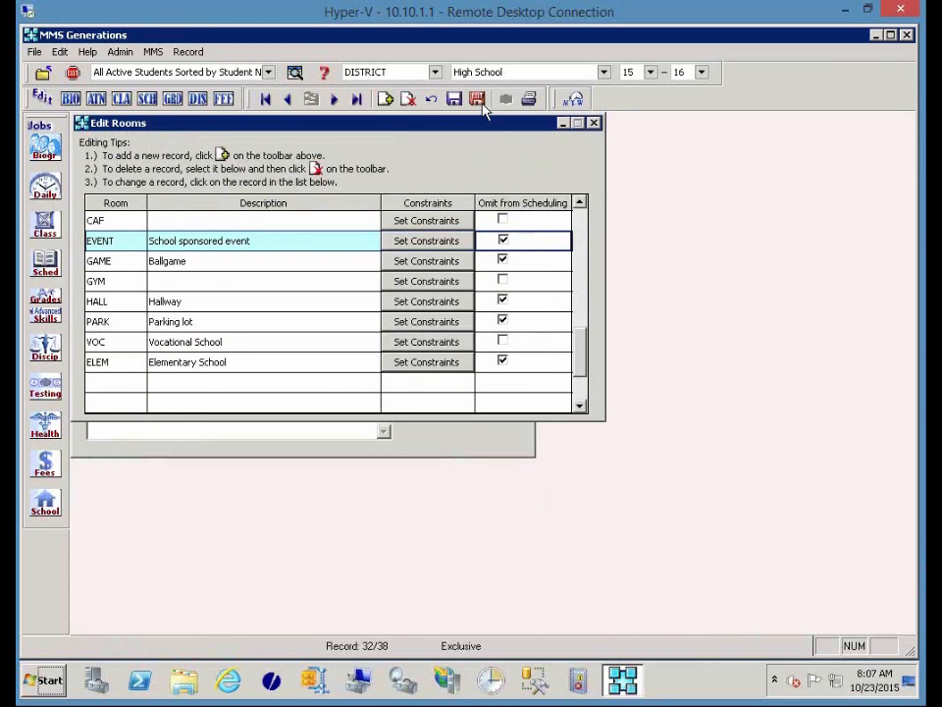
Save the rooms, review a staff member's basic record via School > Edit Staff Basic, and save it.
click(481, 106)
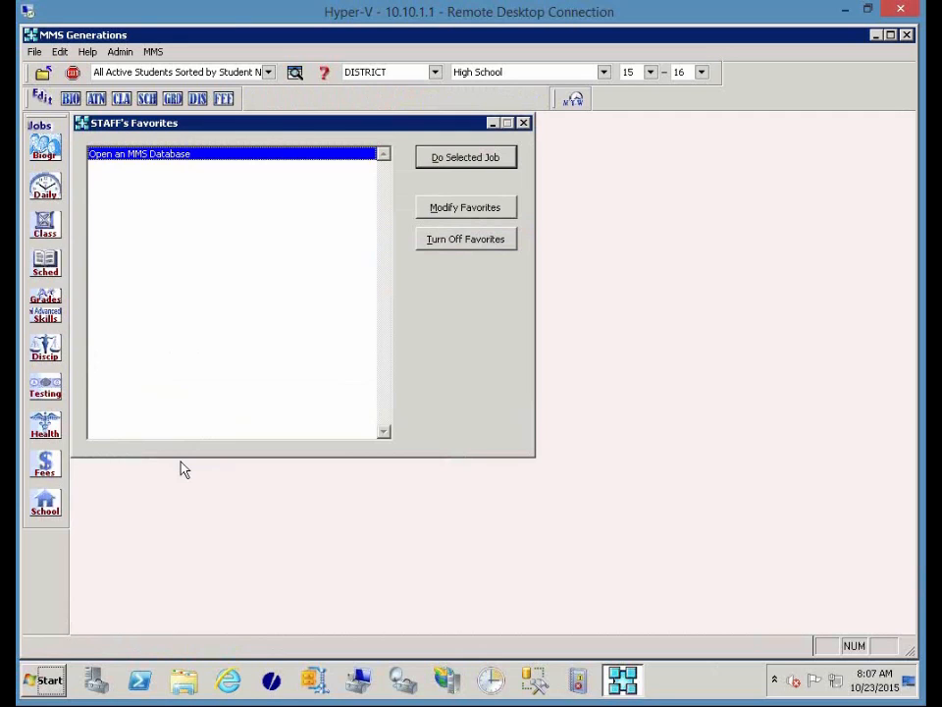
click(54, 510)
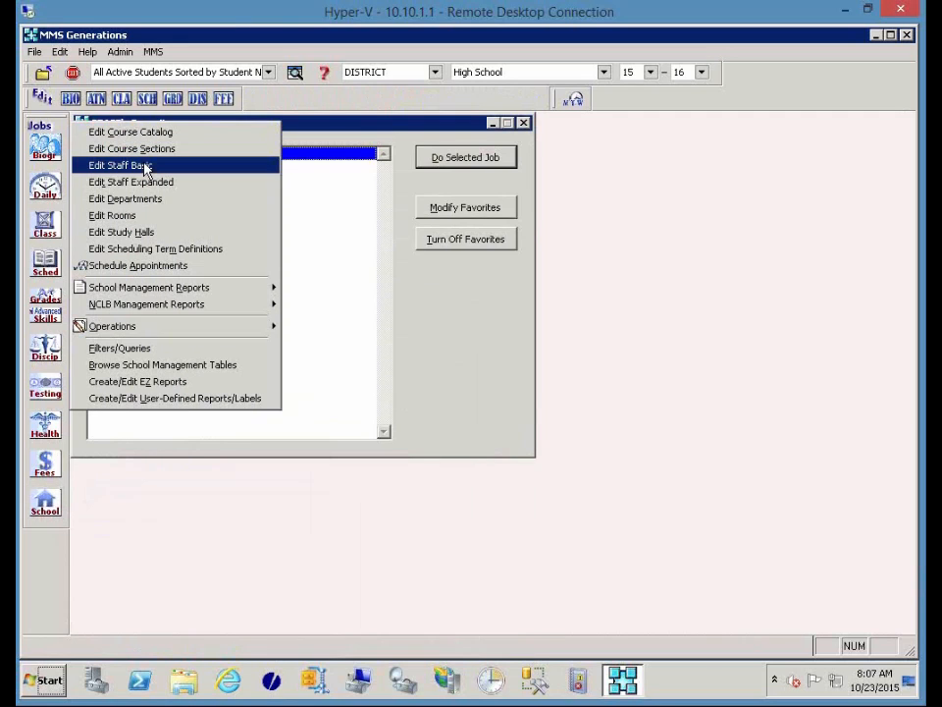
click(145, 169)
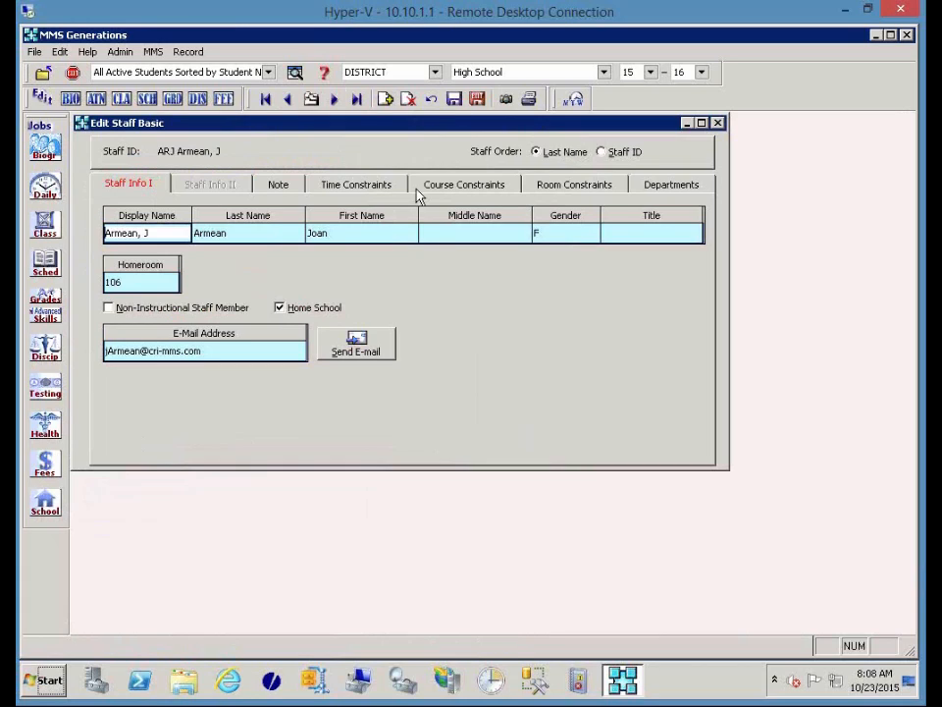
click(478, 99)
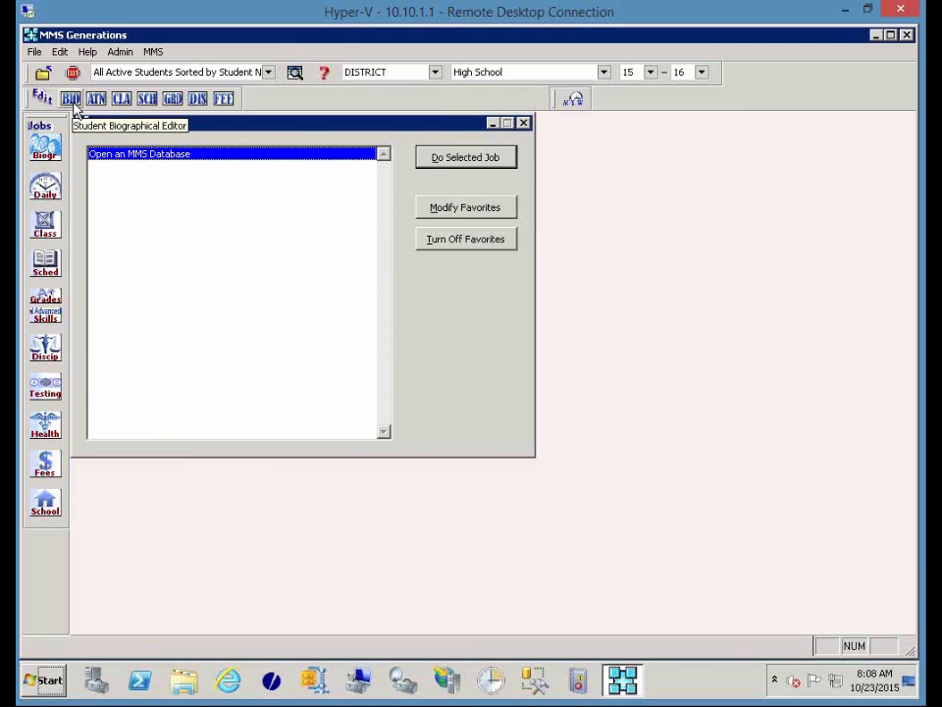
click(72, 100)
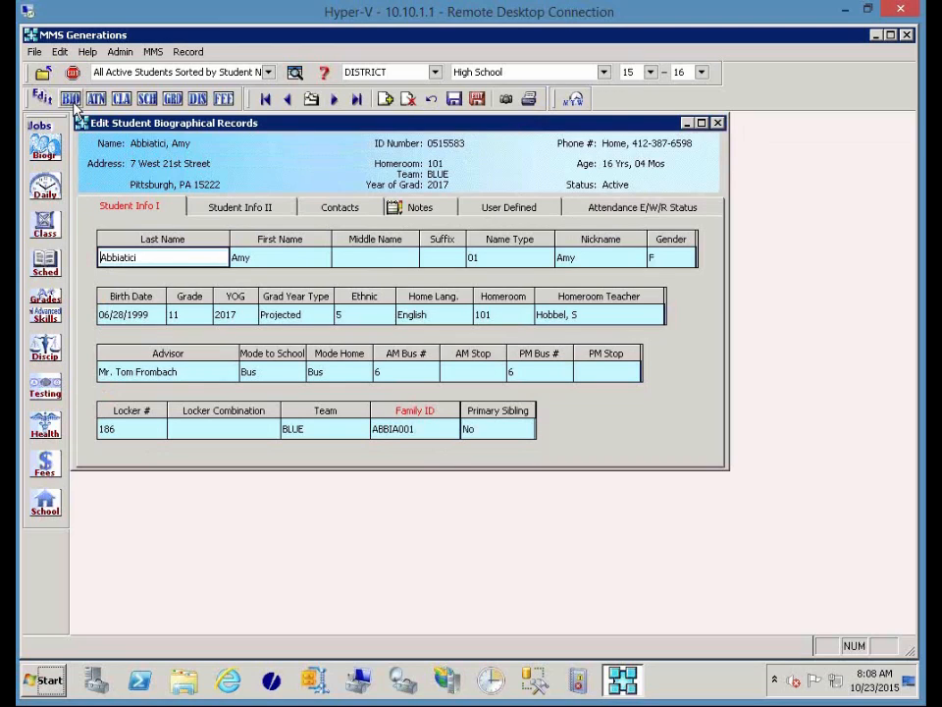
click(488, 210)
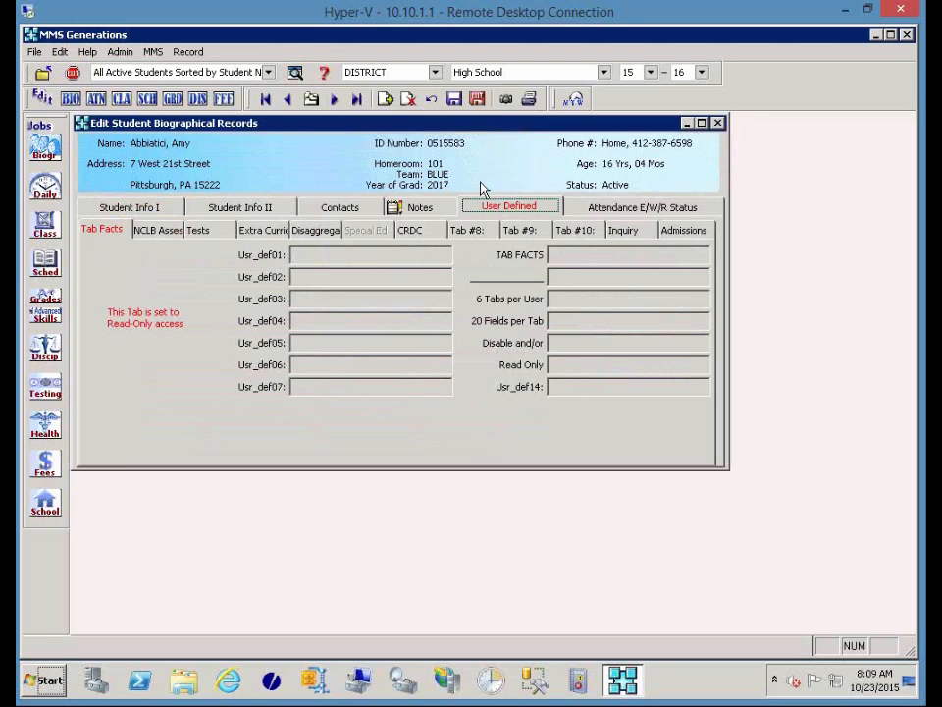
click(477, 100)
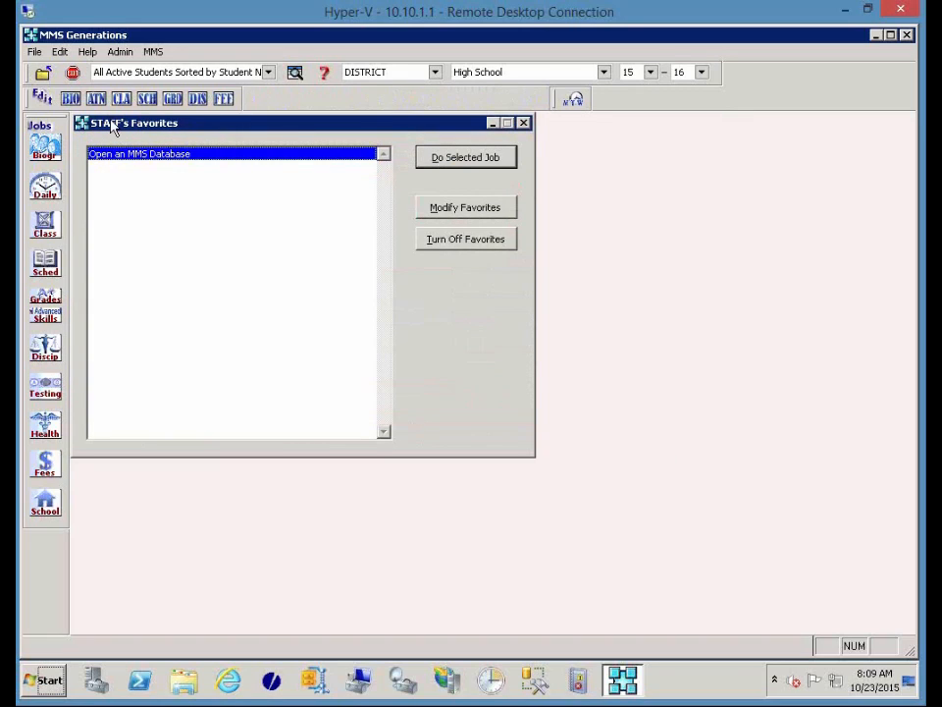
Log in as administrator, open the DISTRICT database and bring up student biographical records.
click(34, 52)
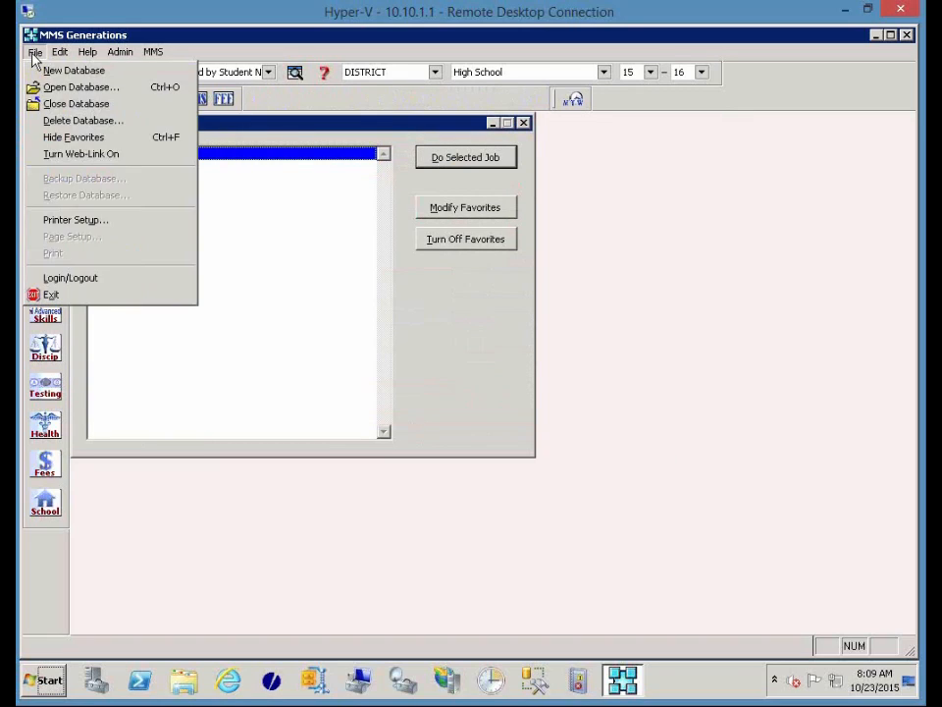
click(54, 278)
text(administrator)
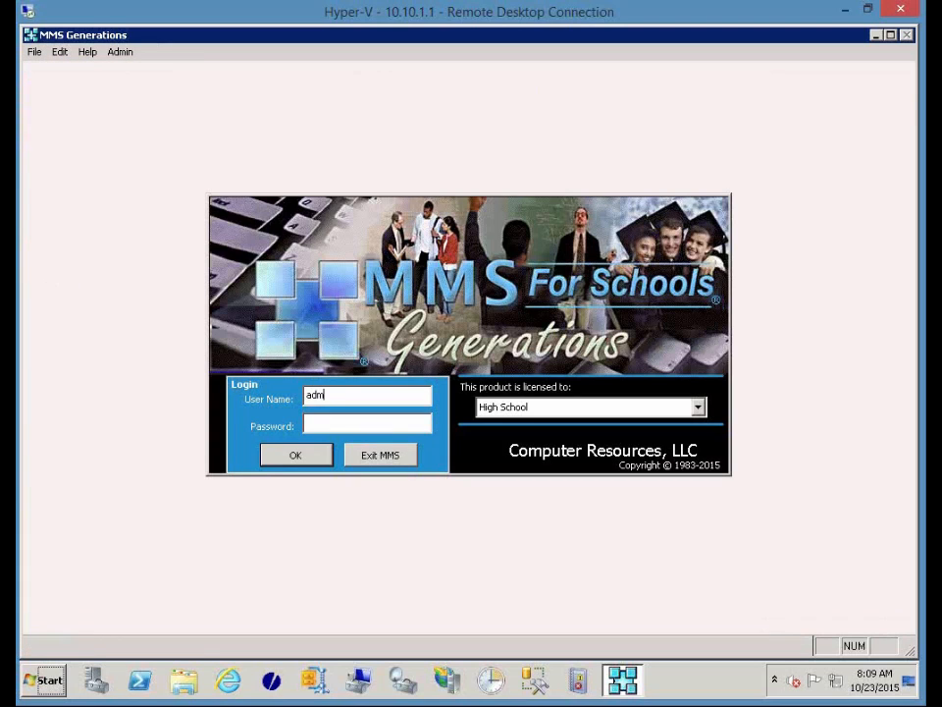
key(Tab)
text(*)
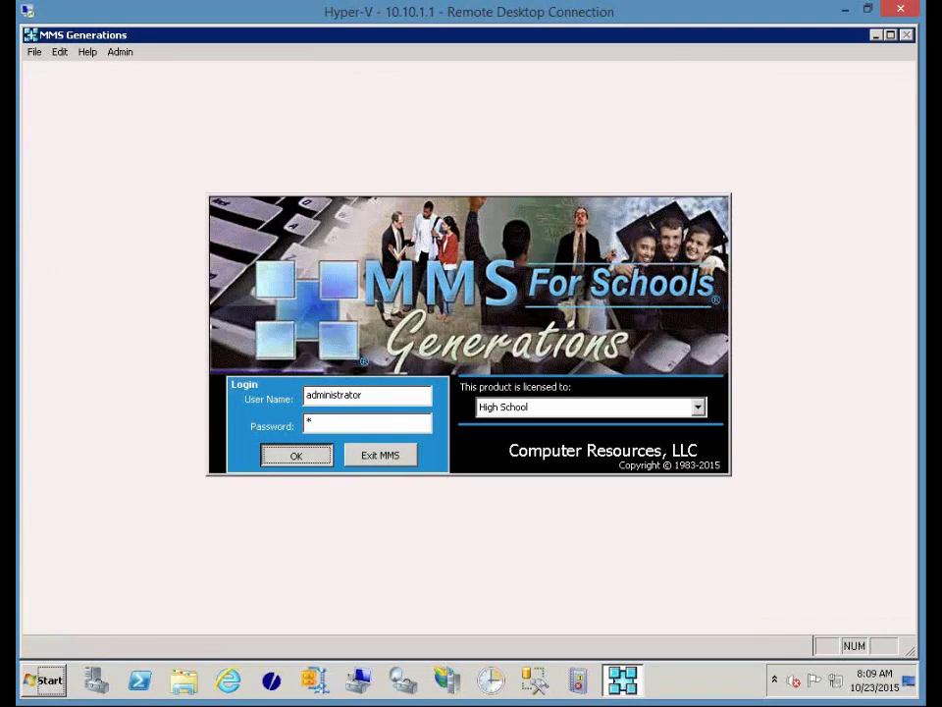
key(Return)
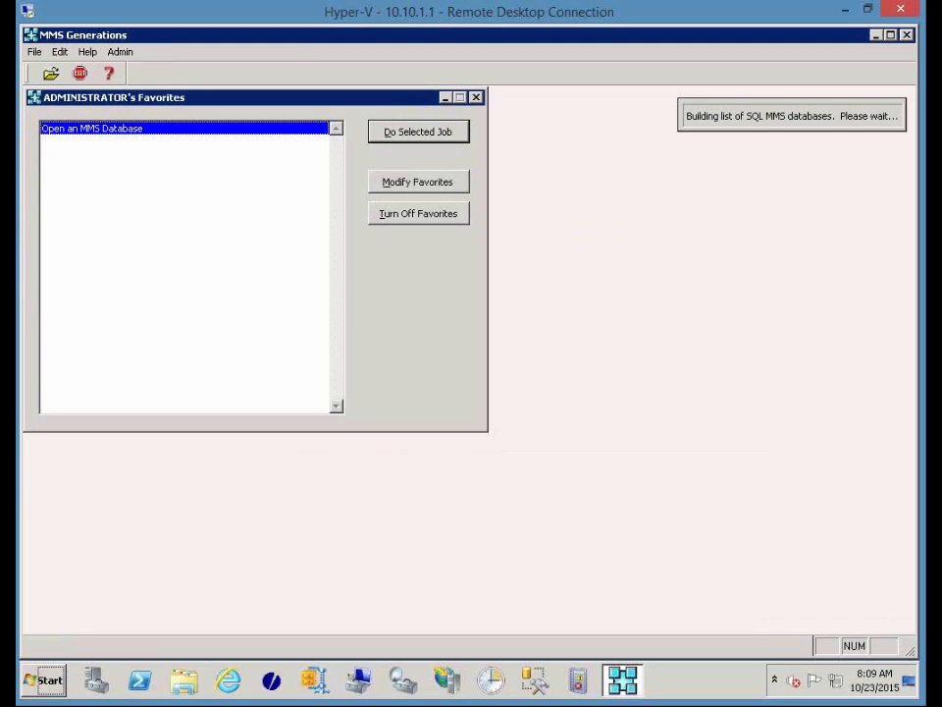
click(629, 263)
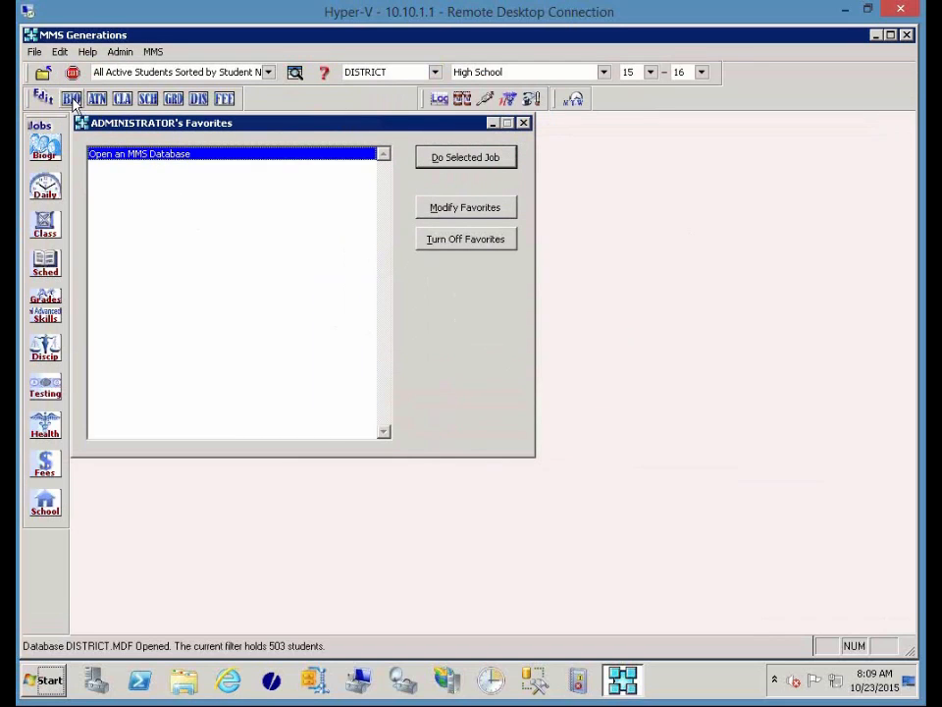
click(71, 99)
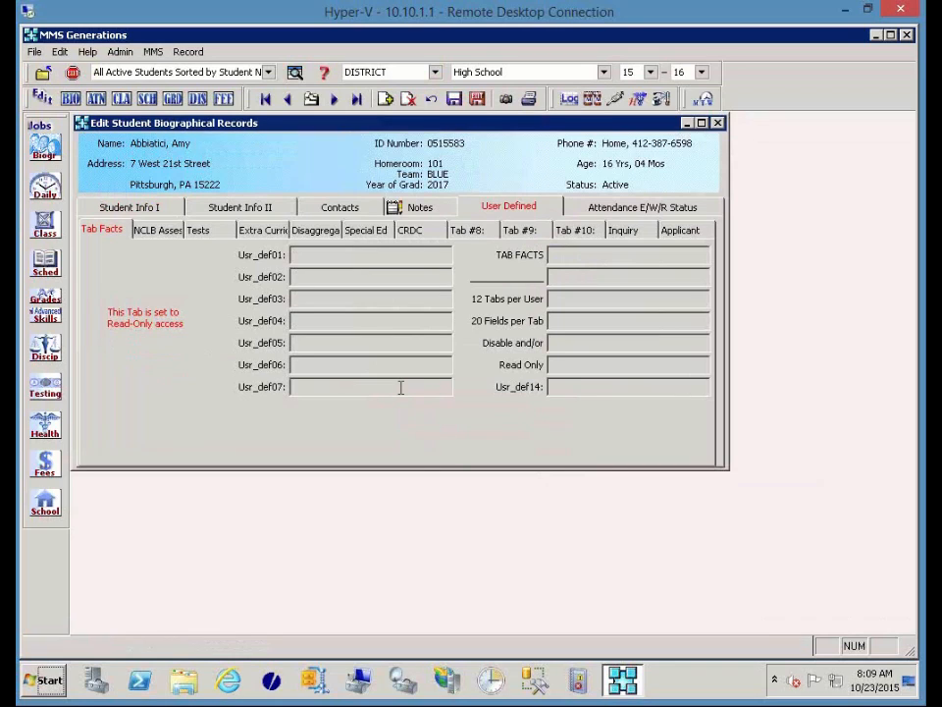
Confirm the student's Special Ed code is Y and program is LS, then save the record.
click(368, 230)
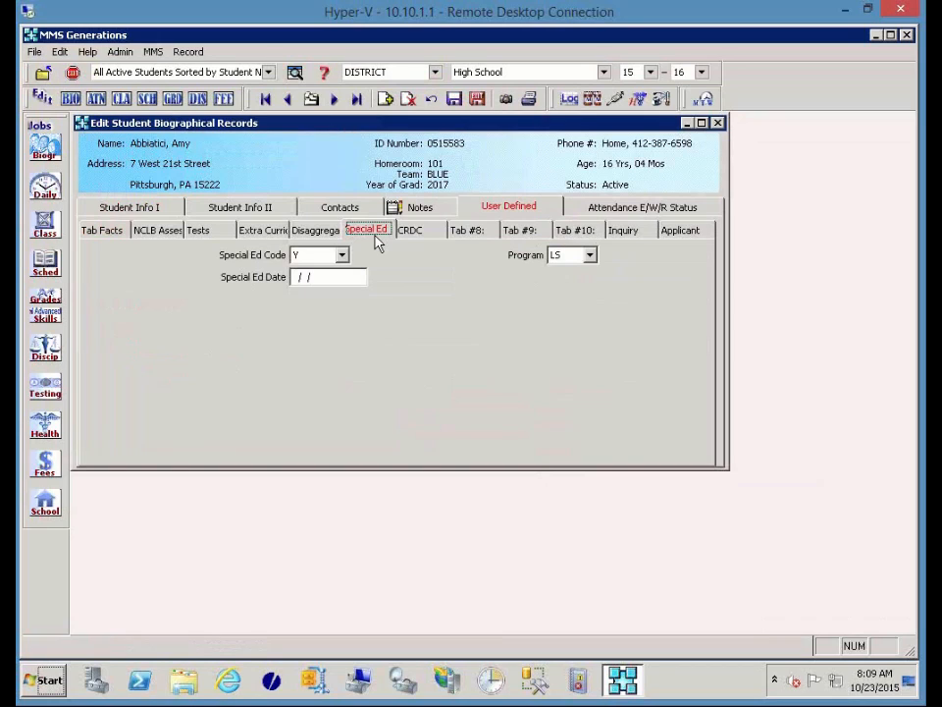
click(343, 256)
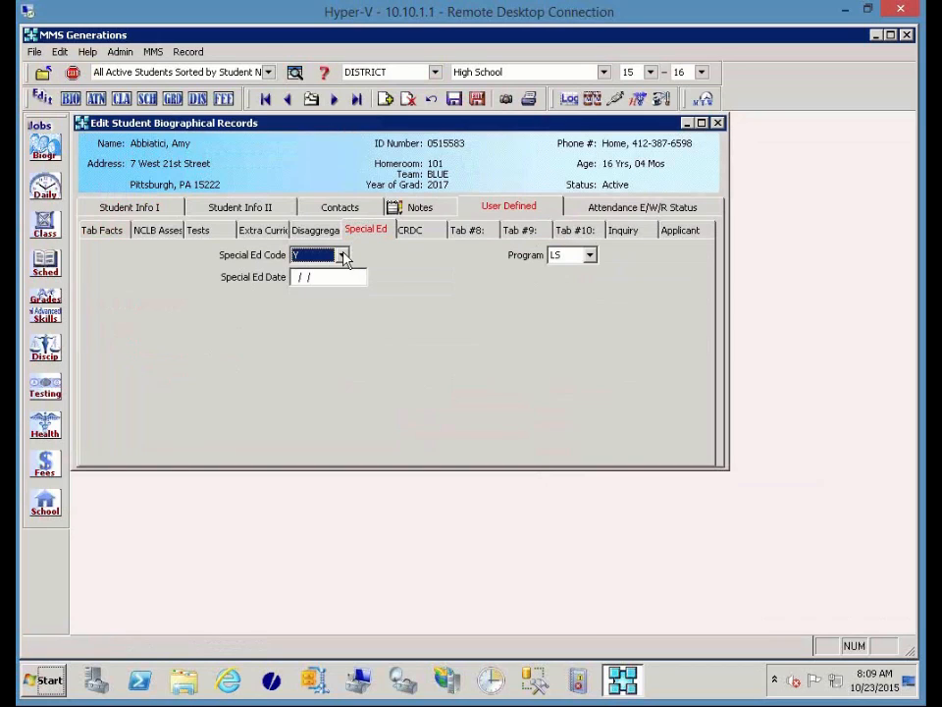
click(342, 255)
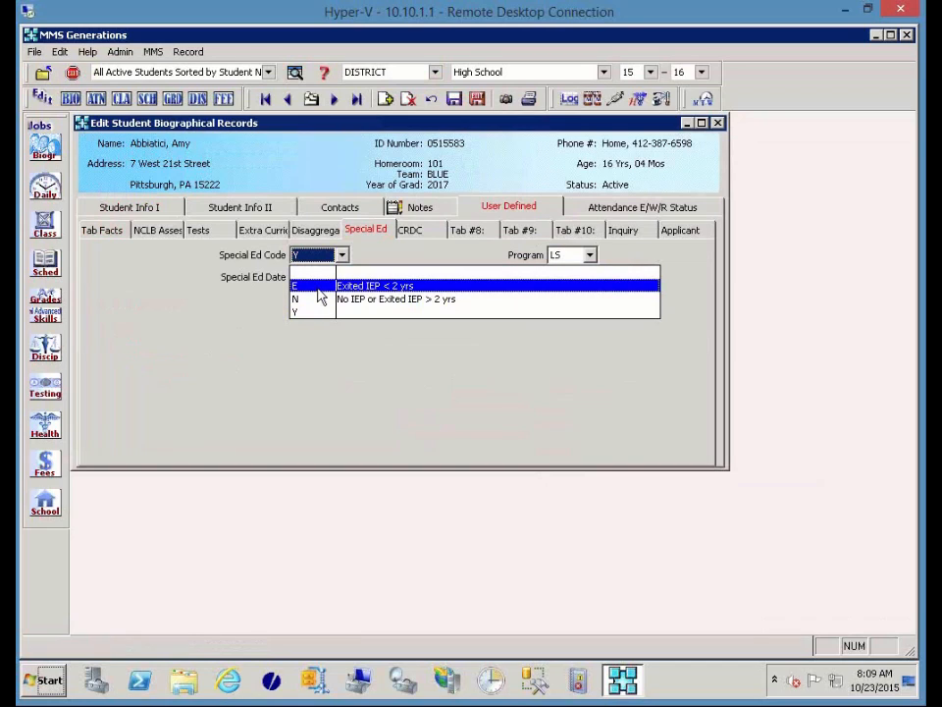
click(389, 258)
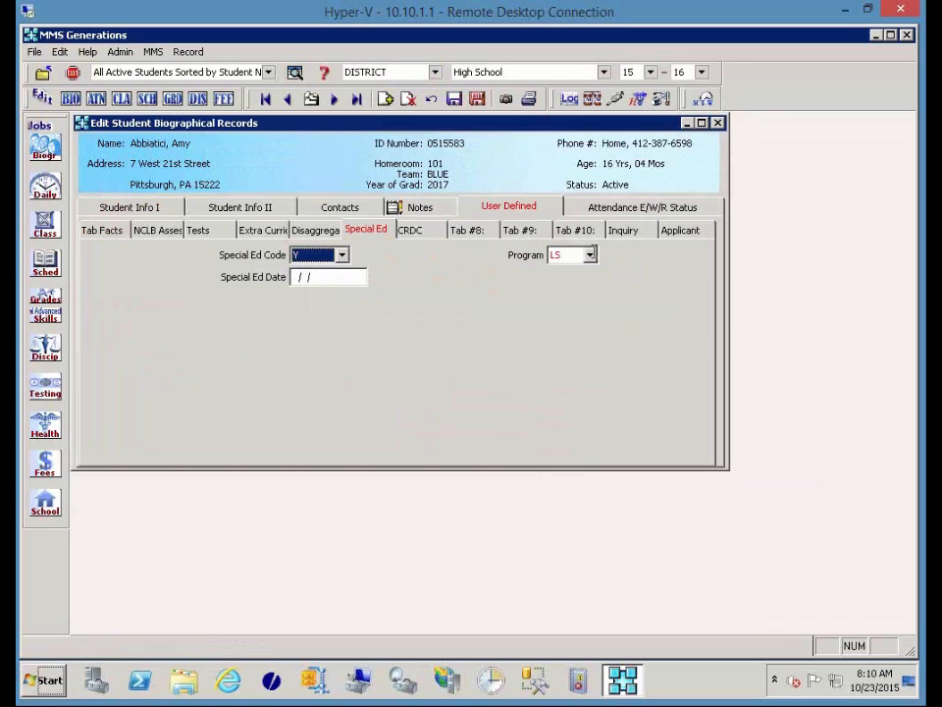
click(591, 254)
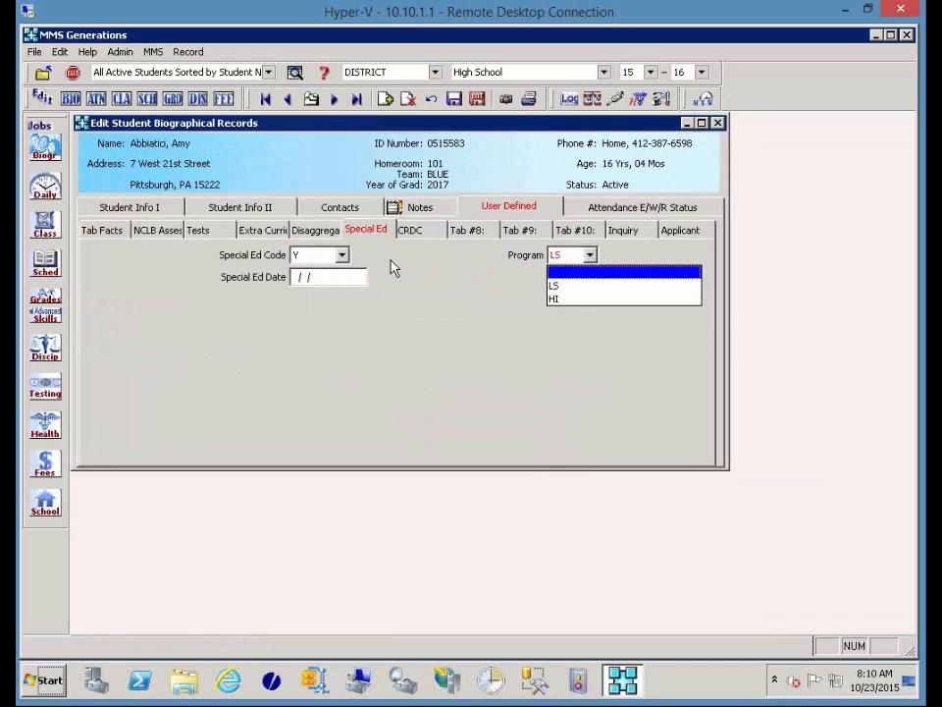
click(477, 102)
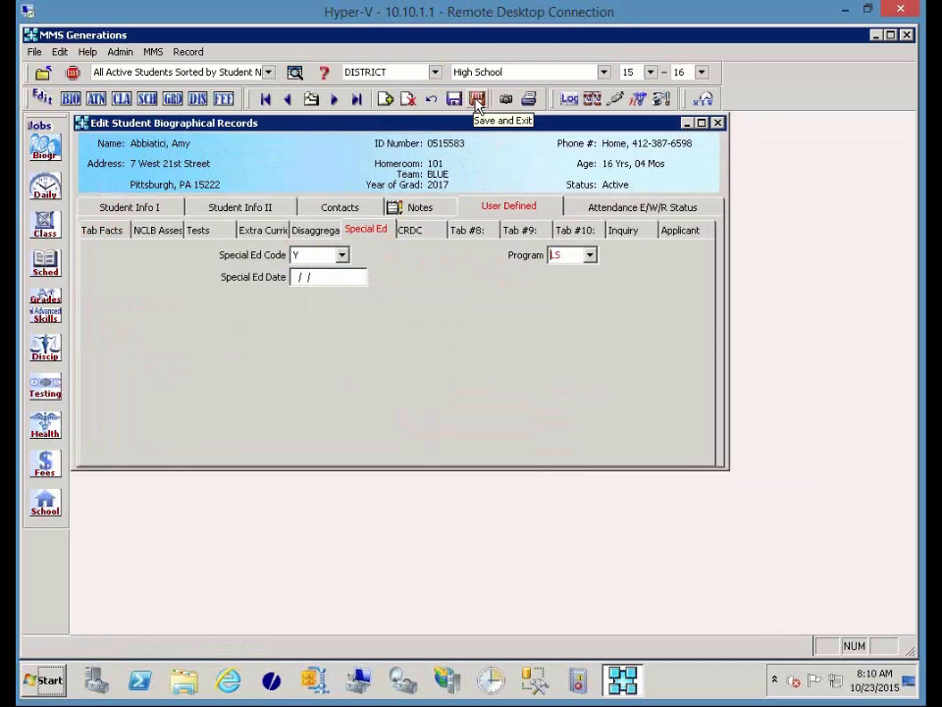
click(477, 101)
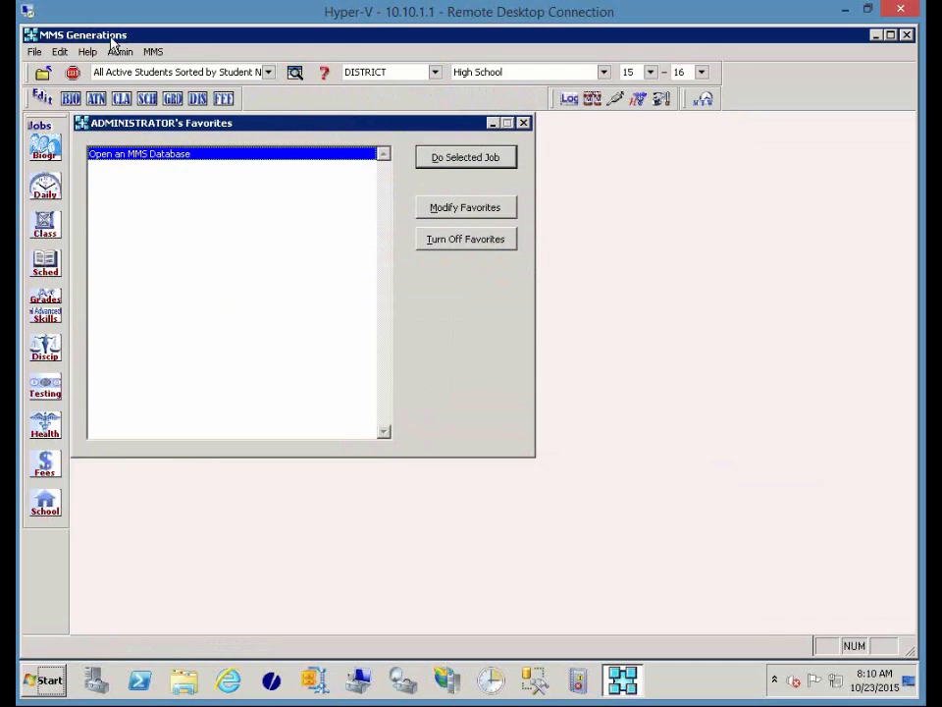
Verify Database Configuration's Special Ed tab uses SPEDCODE with code Y, then save it.
click(119, 52)
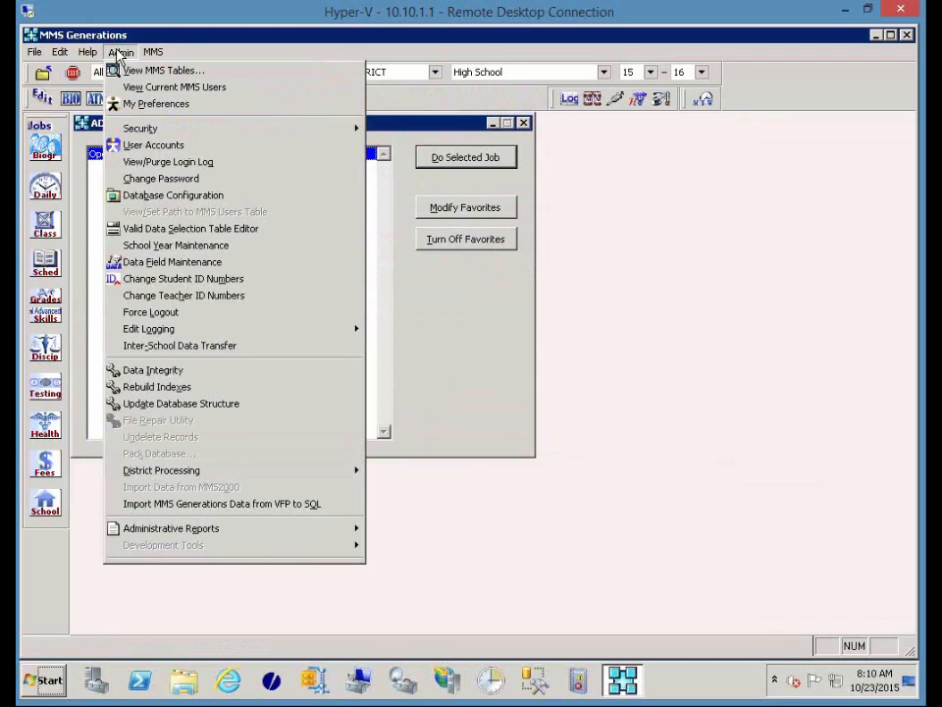
click(148, 196)
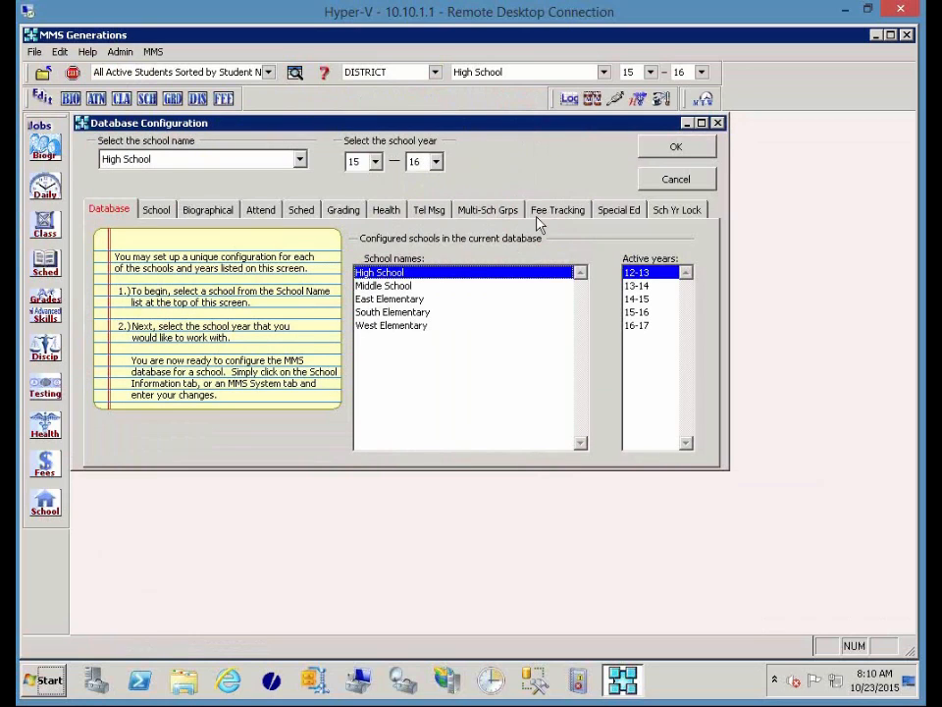
click(629, 212)
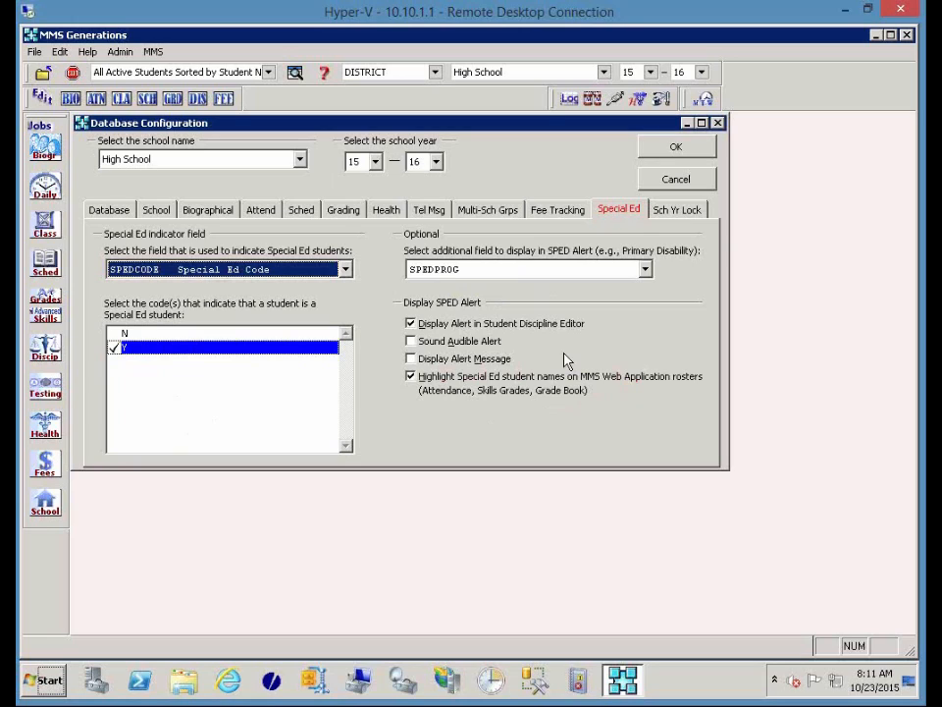
click(660, 157)
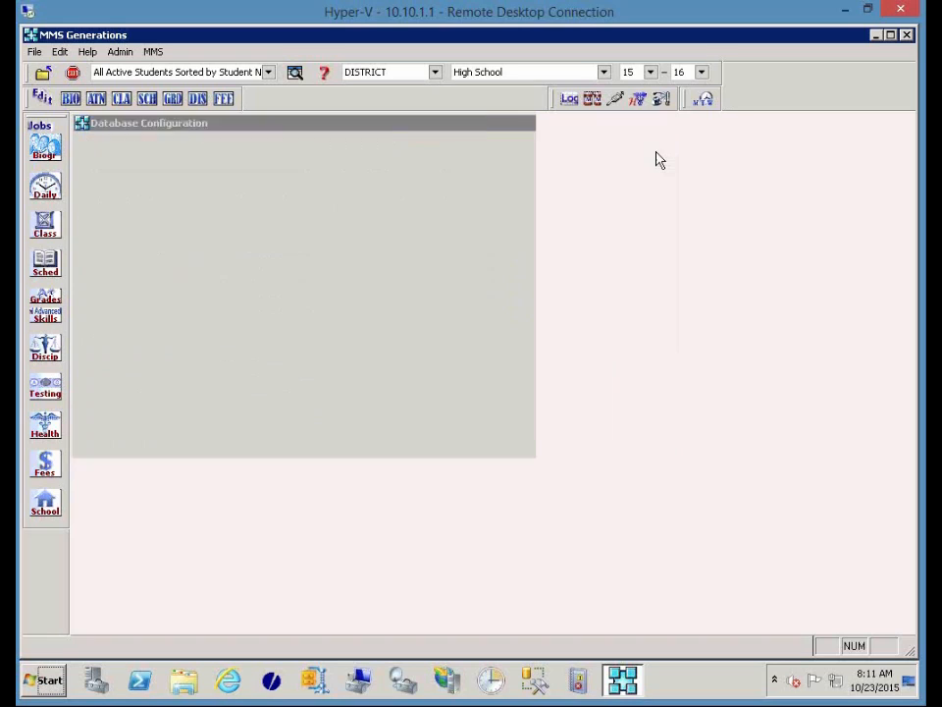
Open Admin > User Accounts, agreeing to close the DISTRICT database.
click(120, 53)
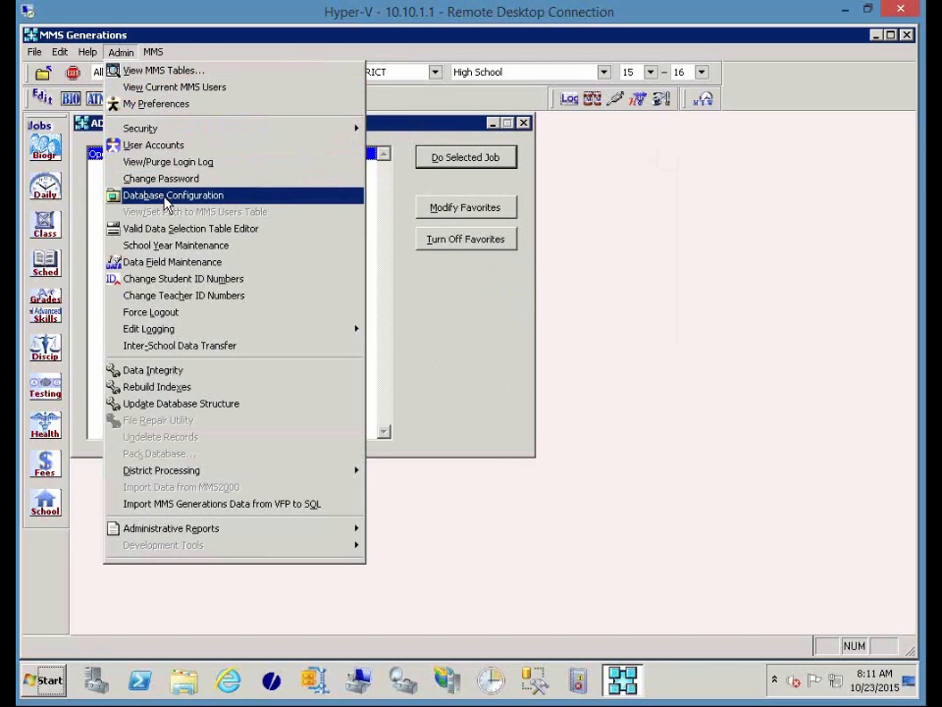
click(152, 145)
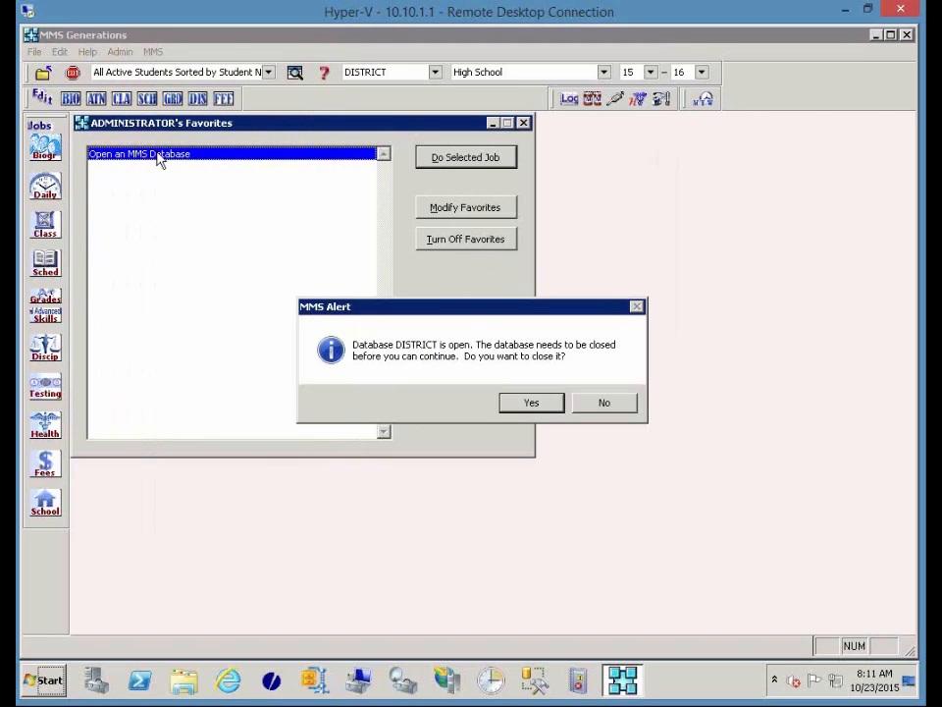
click(530, 404)
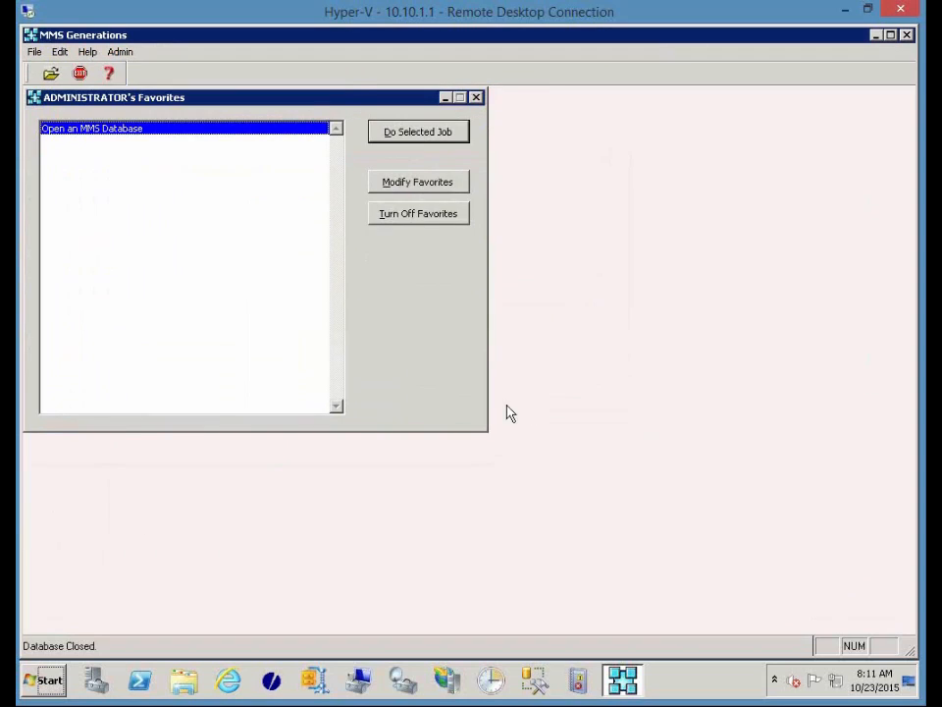
Open the STAFF account and view its editor access and user-defined tab settings.
click(157, 340)
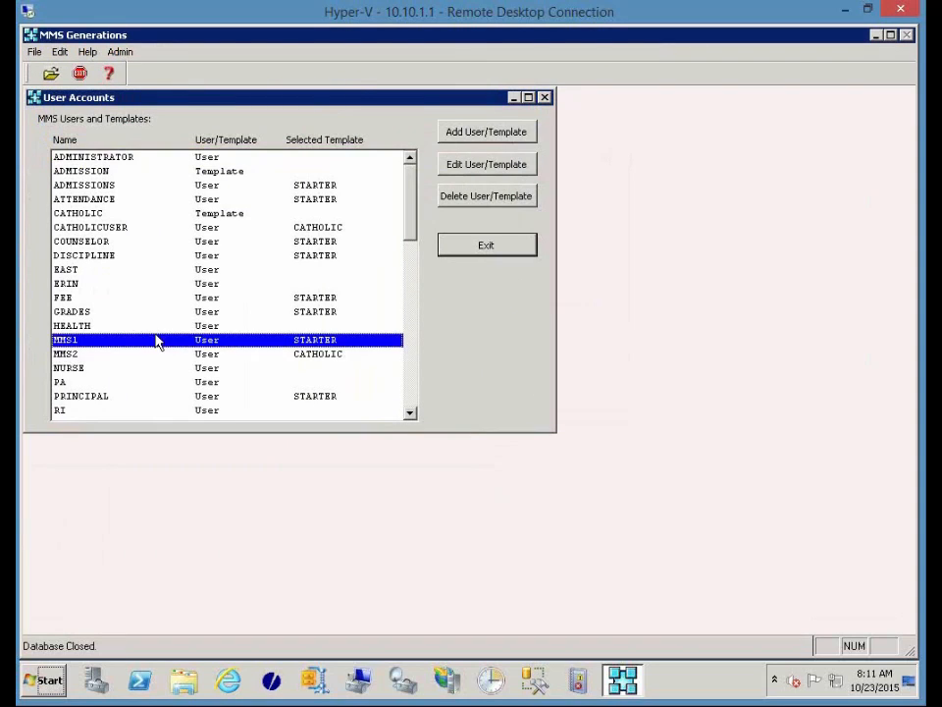
scroll(157, 340, down, 3)
double_click(146, 311)
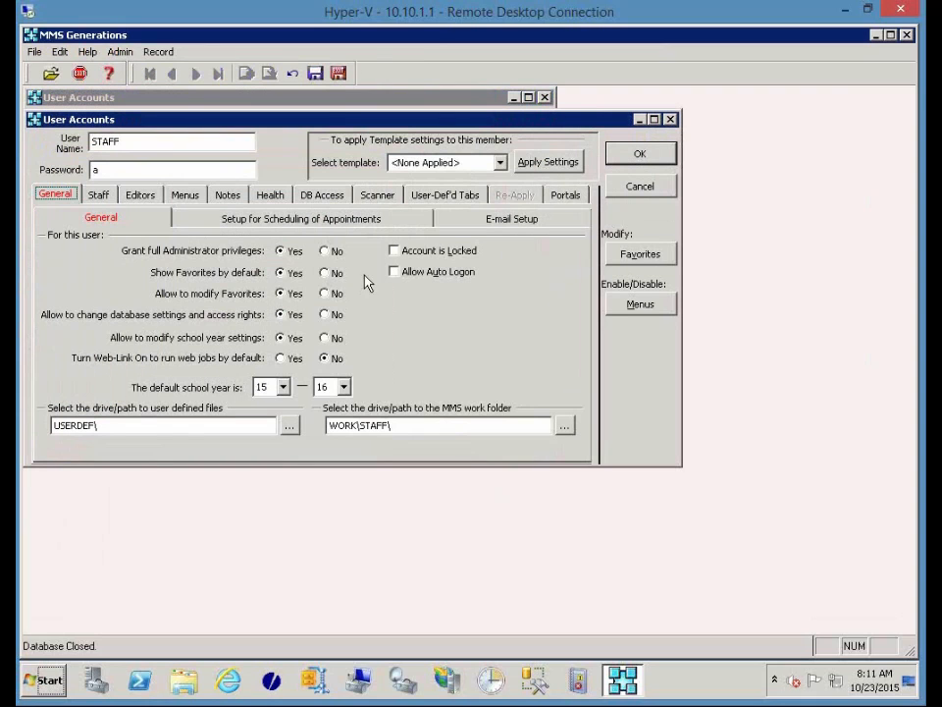
click(140, 196)
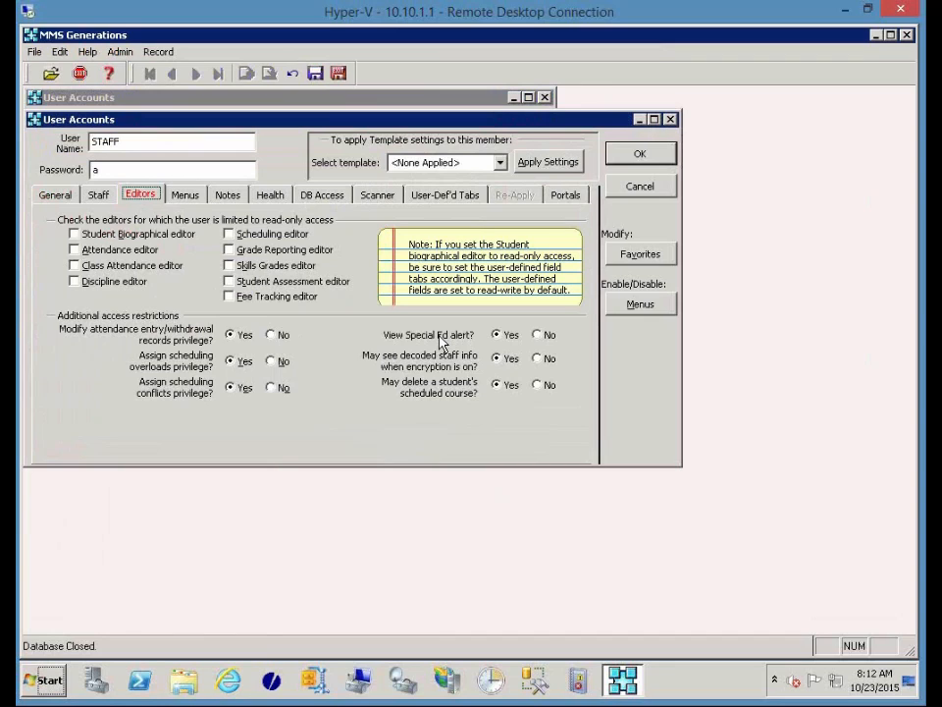
click(425, 202)
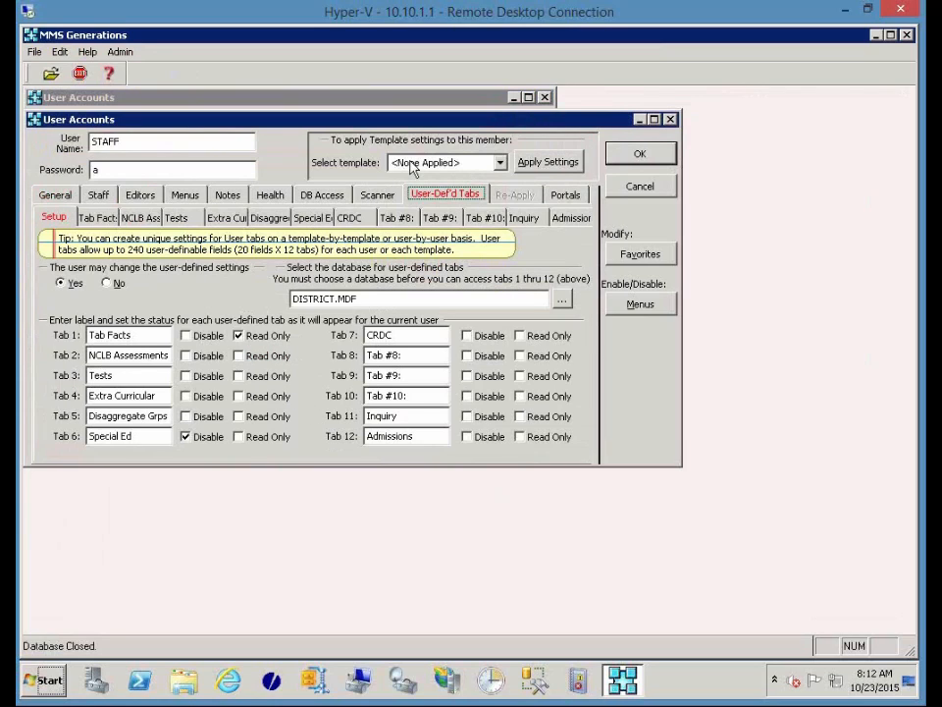
Map Special Ed tab label #11 (Program) to SPEDPROG and save the STAFF account.
click(324, 218)
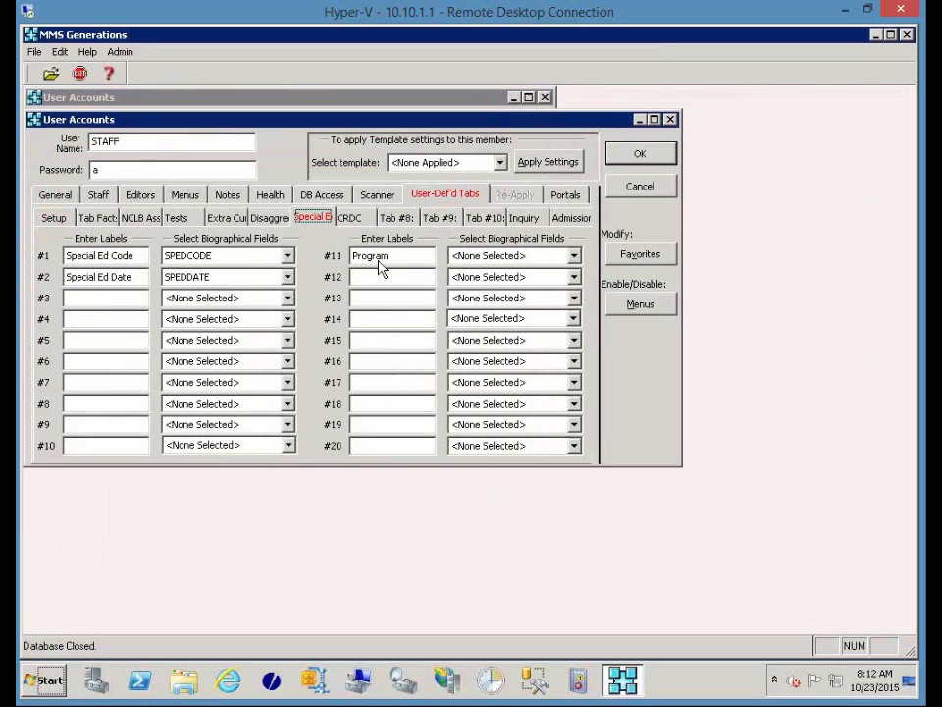
click(575, 255)
text(sp)
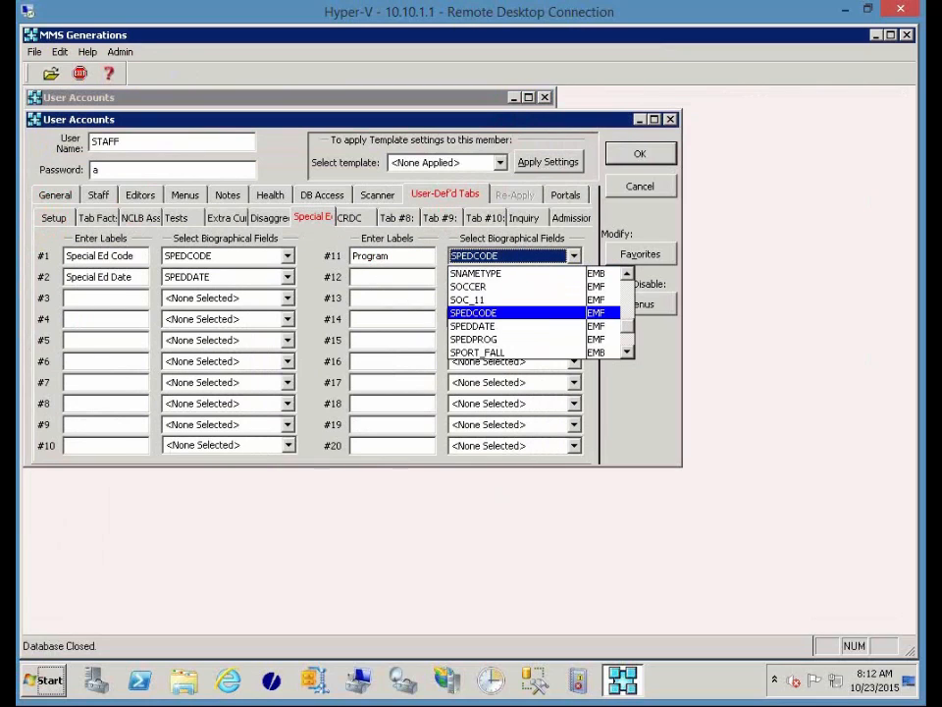
key(Down)
key(Down)
key(Return)
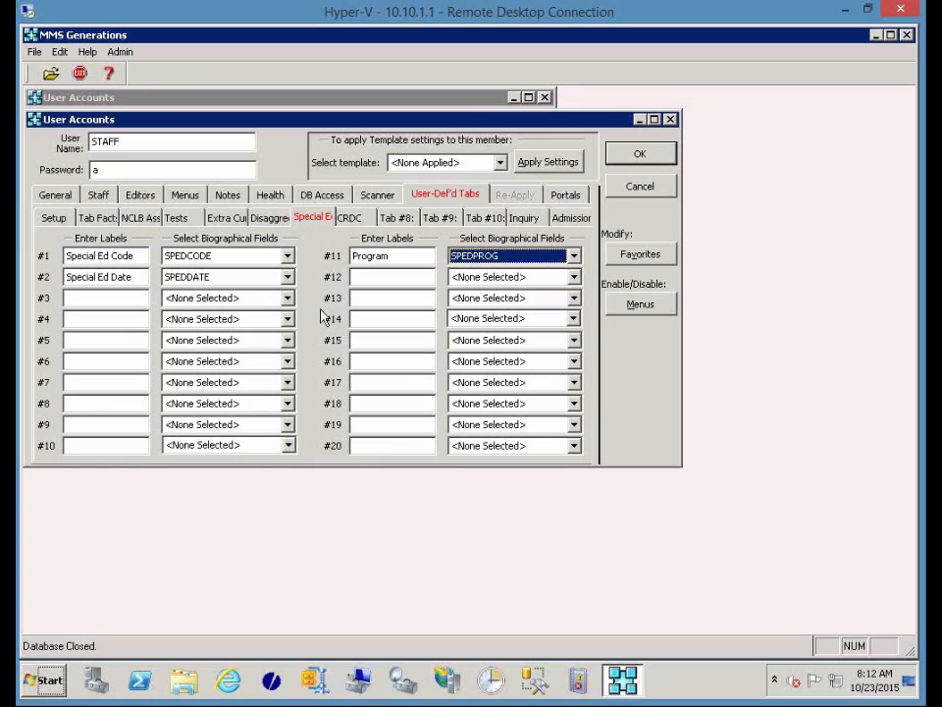
click(143, 196)
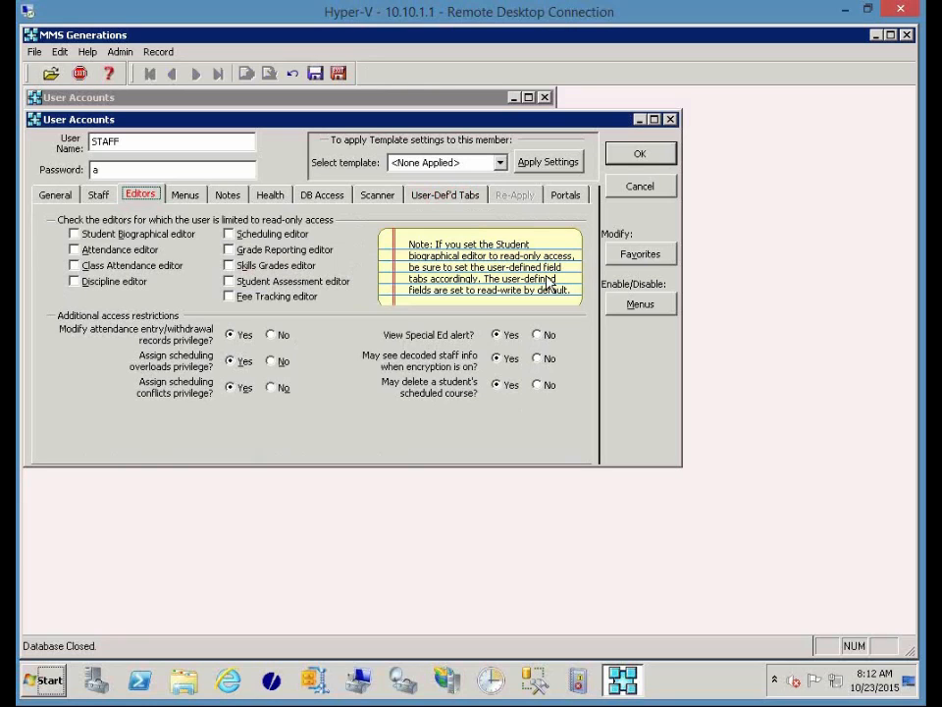
click(633, 157)
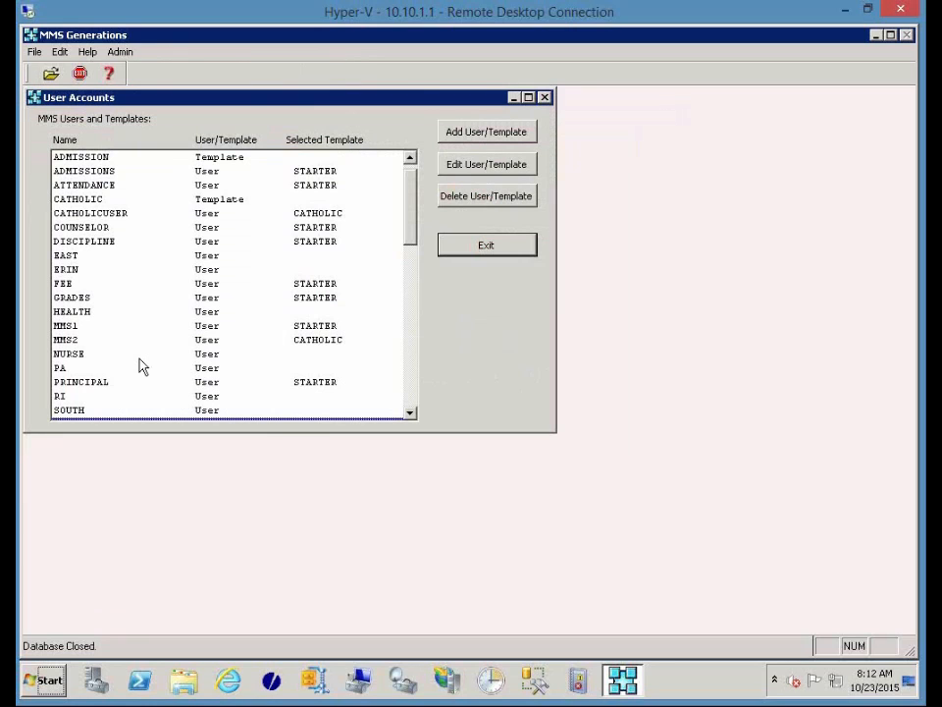
click(141, 355)
text(teacher)
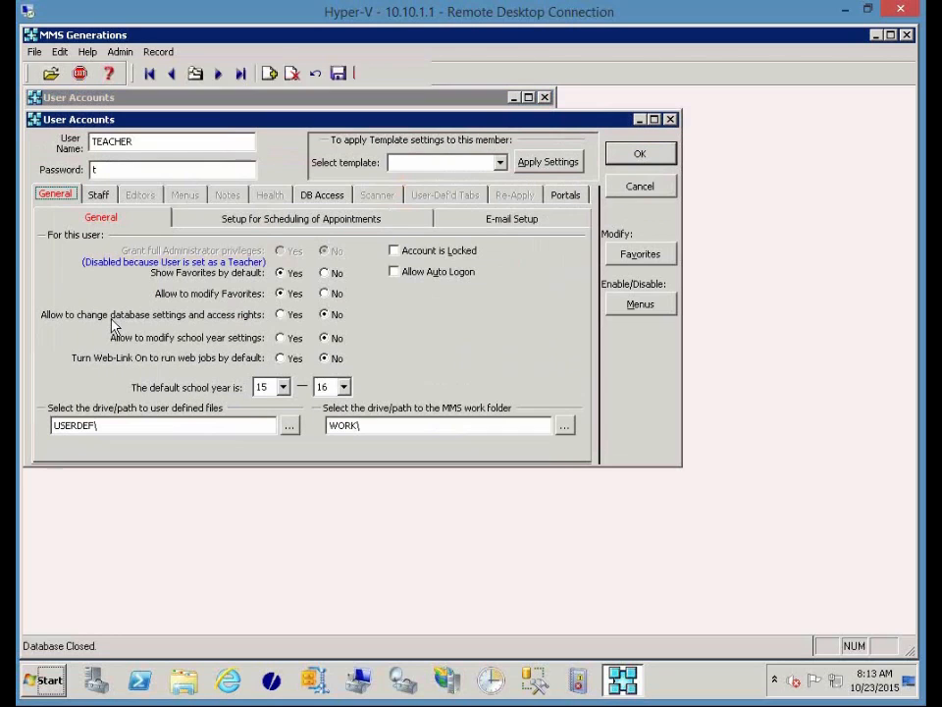
double_click(125, 300)
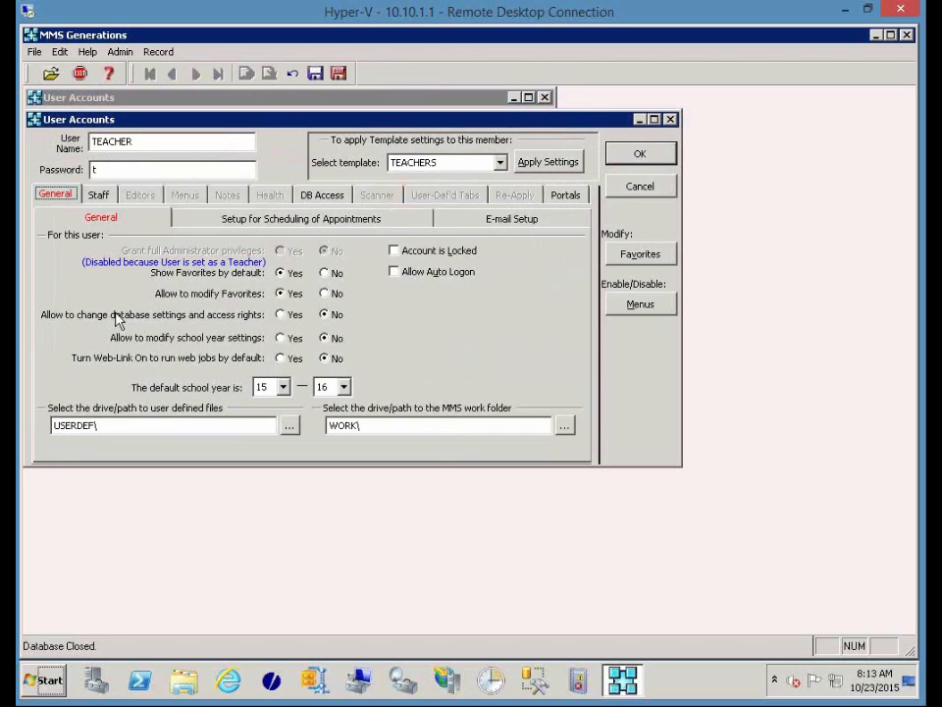
click(102, 199)
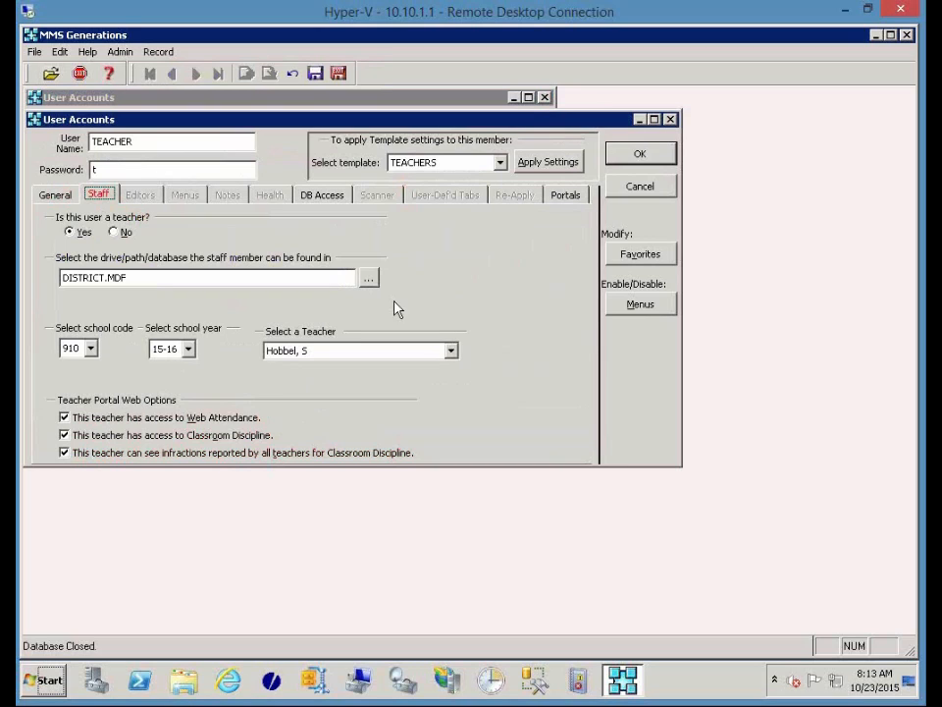
click(644, 153)
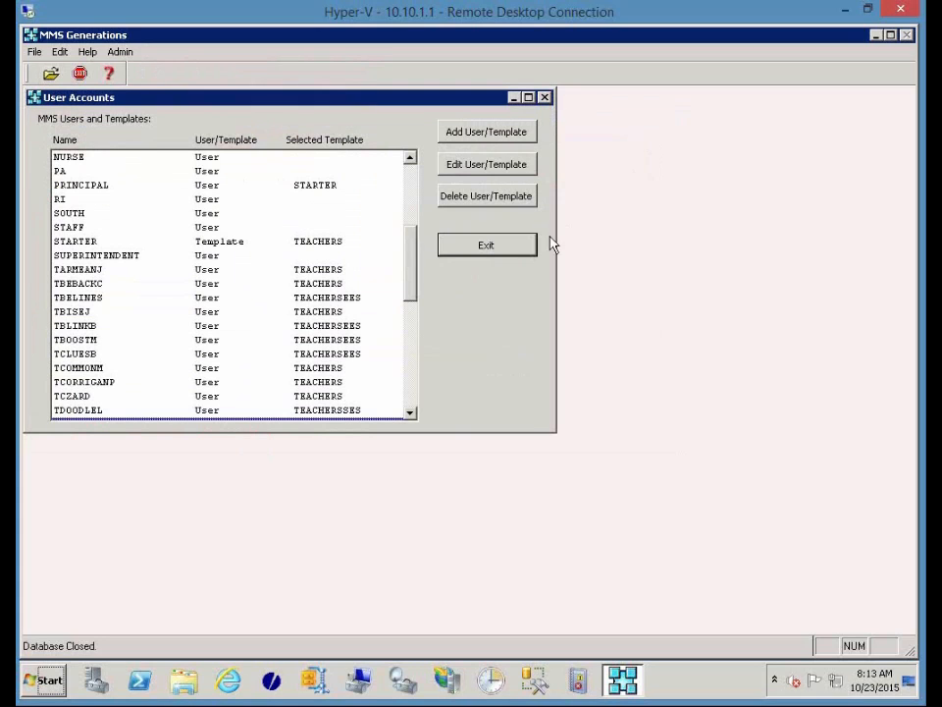
Exit user accounts and log back in as staff.
click(528, 247)
text(staff)
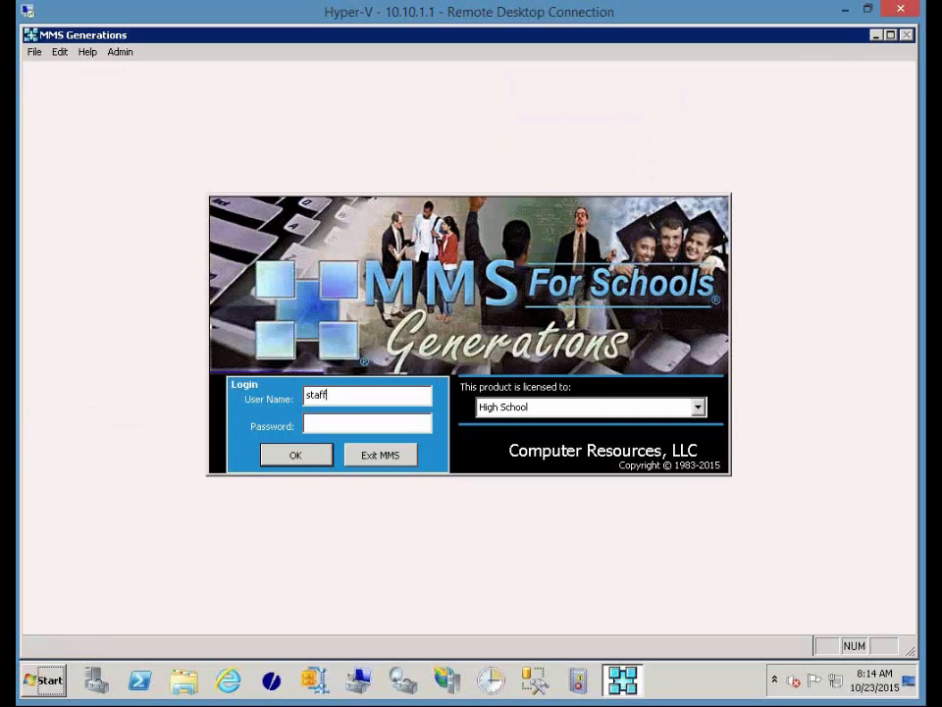
key(Tab)
text(*)
key(Return)
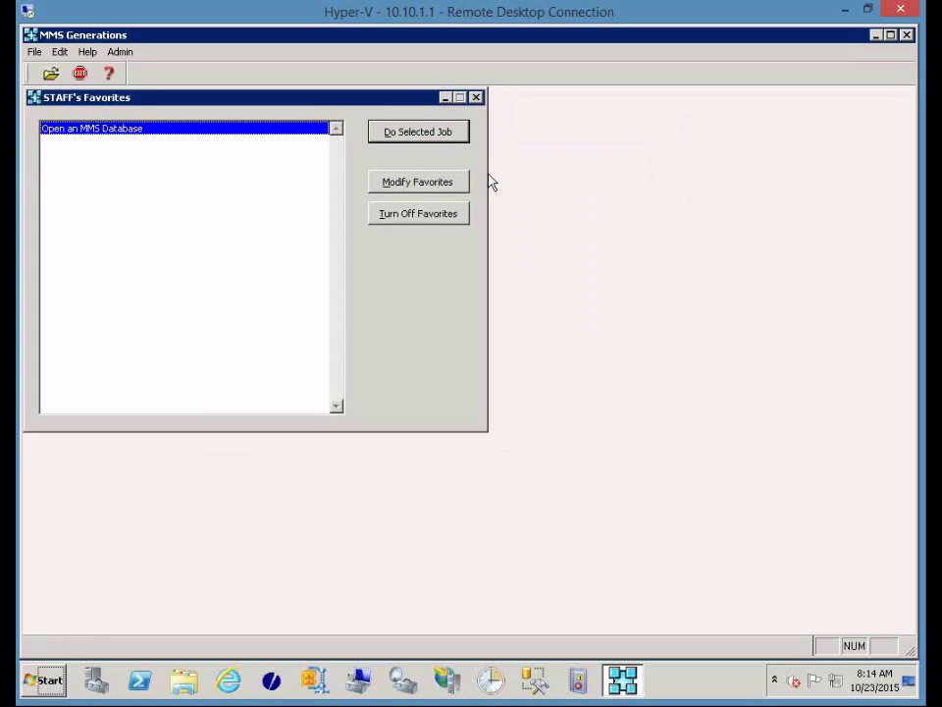
Open the DISTRICT database and bring up the Discip jobs menu.
click(449, 139)
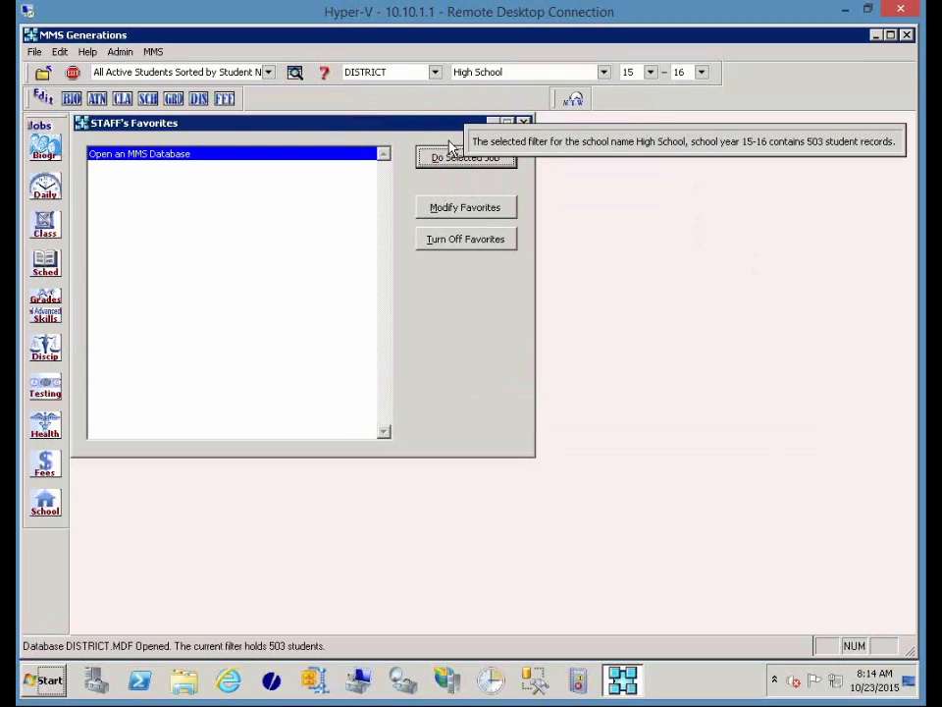
click(54, 352)
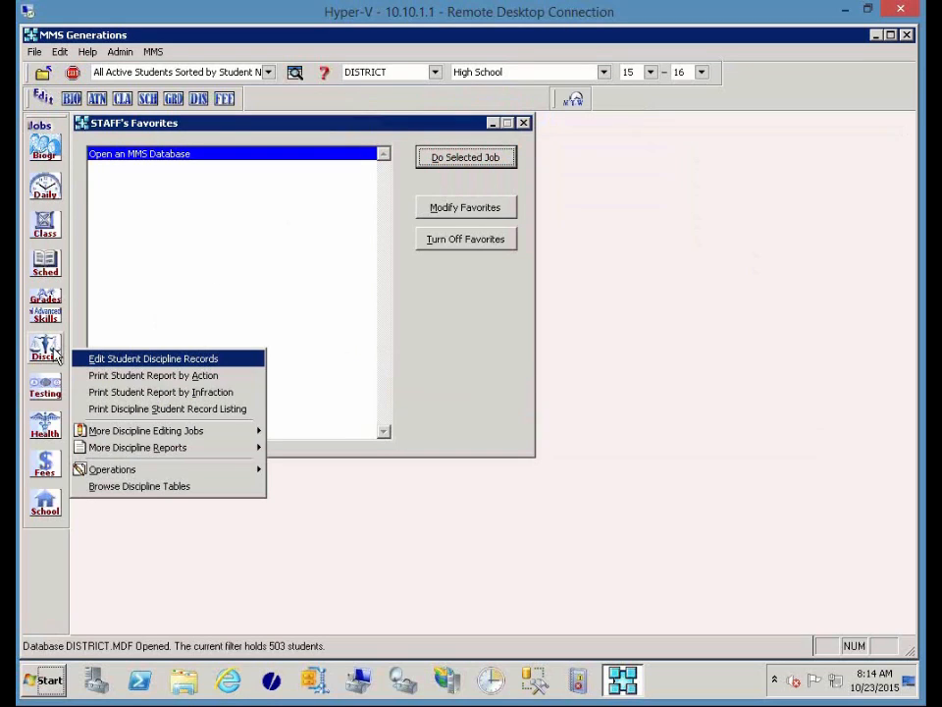
mouse_move(238, 437)
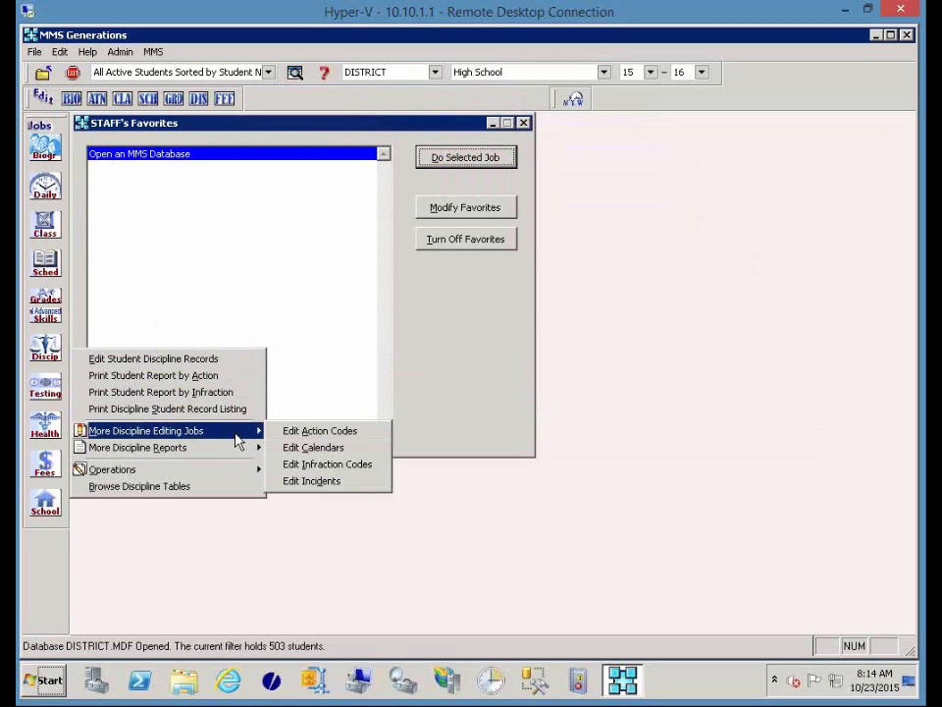
Open Edit Incidents from More Discipline Editing Jobs and start a new incident record.
click(334, 481)
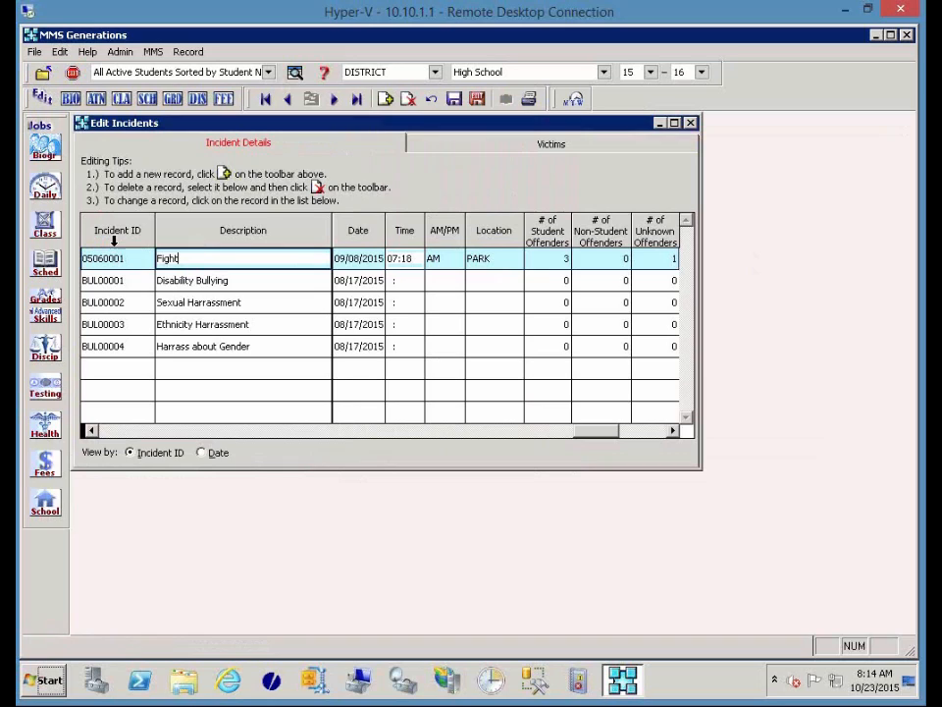
click(386, 102)
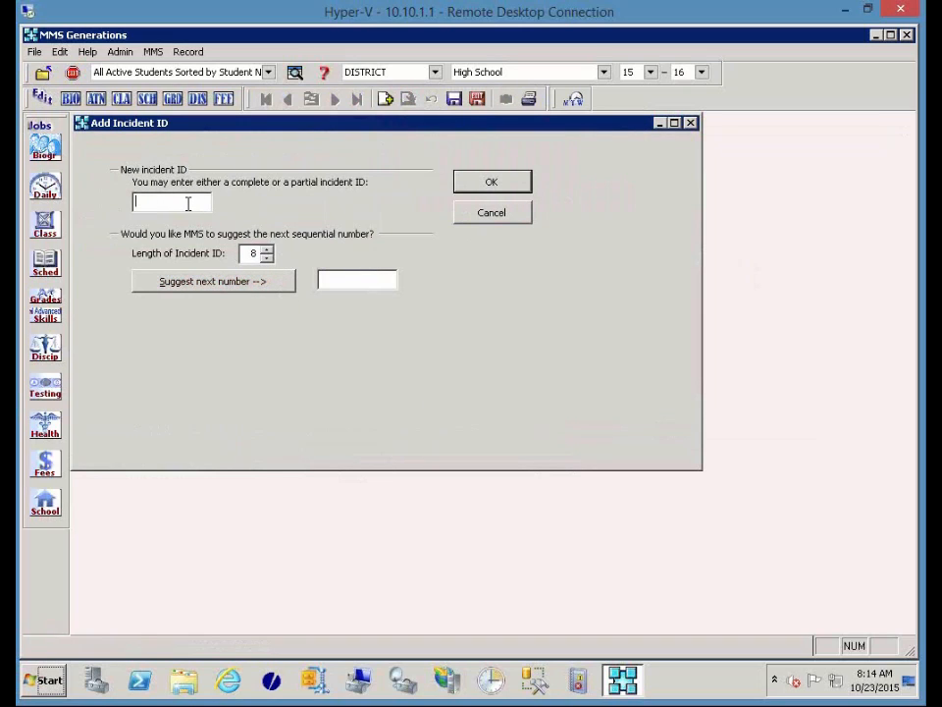
Cancel the new incident and keep PARK as the Fight incident's location.
click(475, 216)
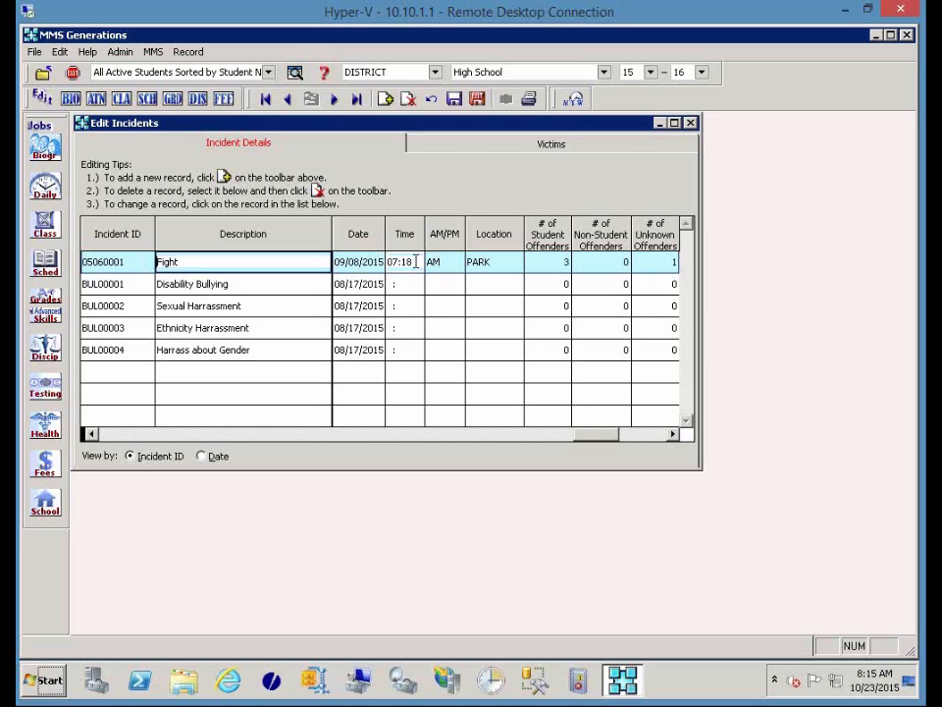
click(516, 263)
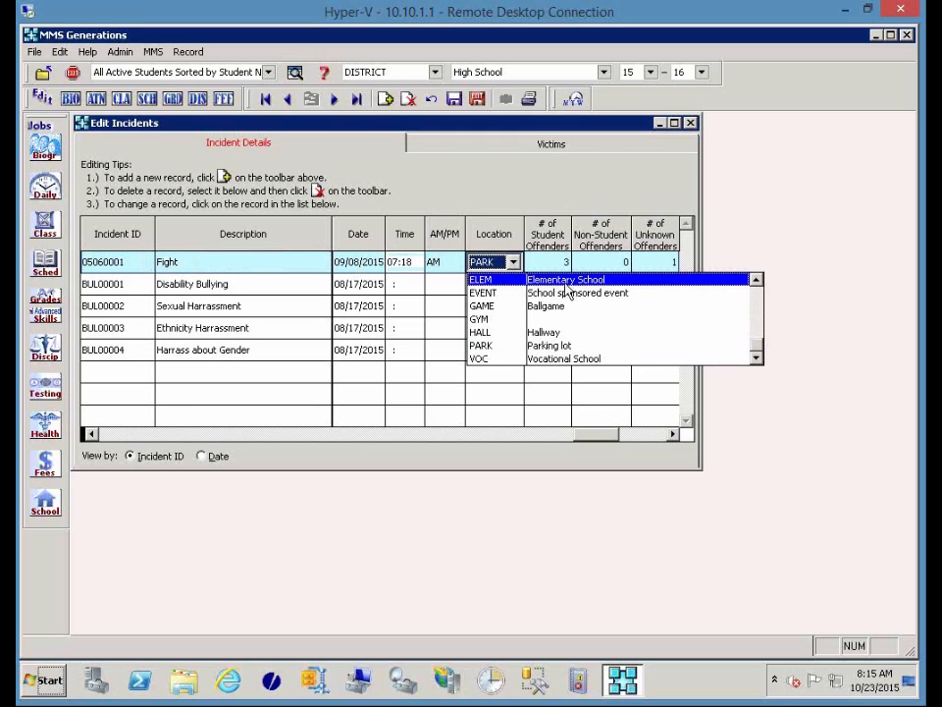
click(539, 346)
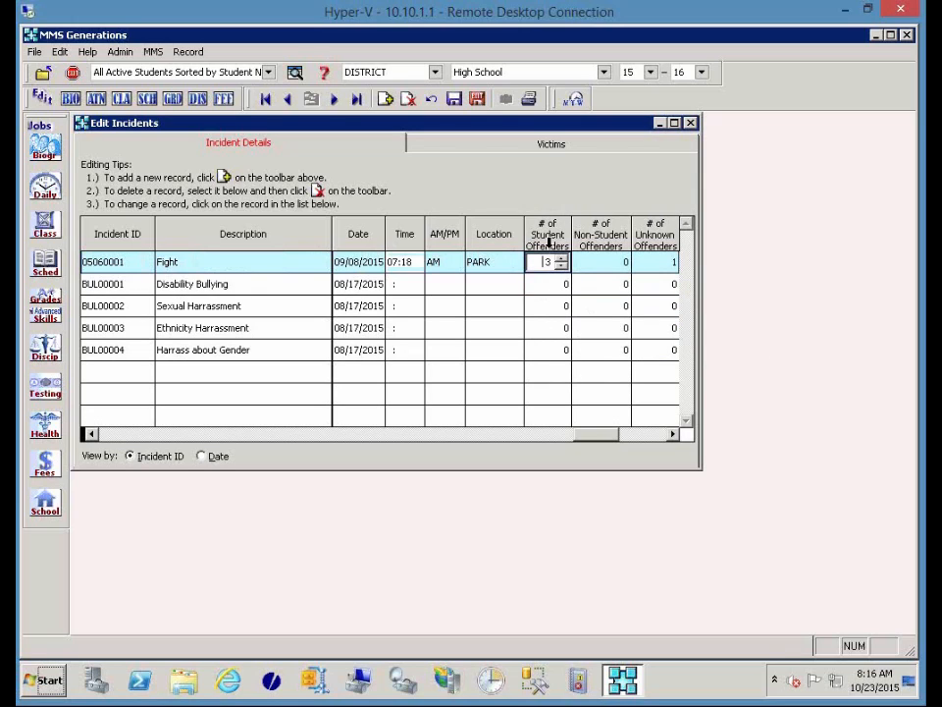
Check the Fight row's counts and open the Victims page for incident 05060001.
click(674, 434)
click(674, 433)
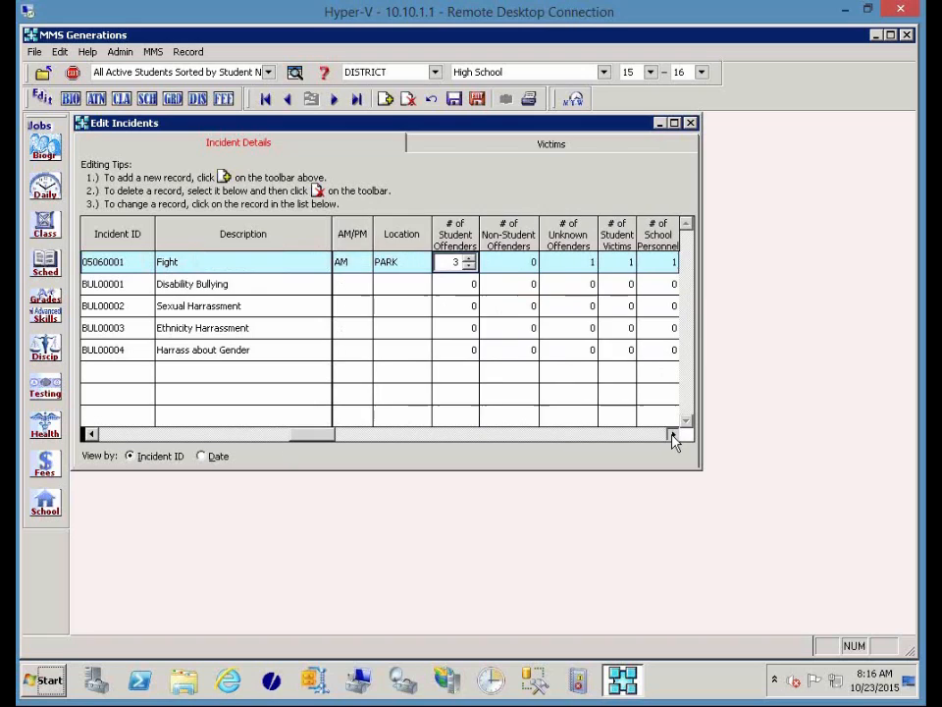
click(674, 434)
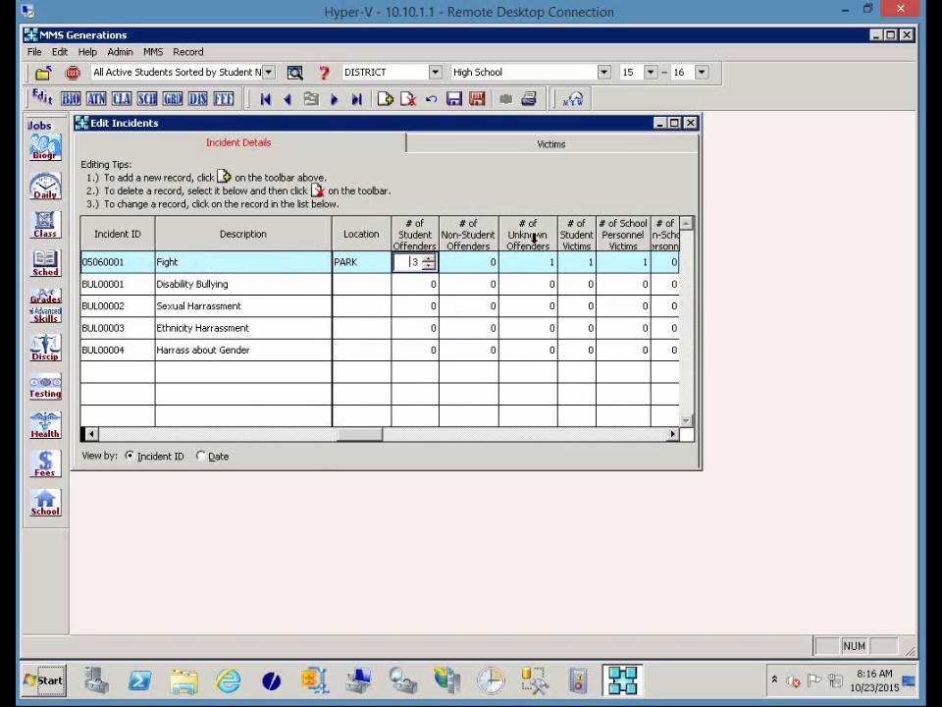
click(675, 434)
click(674, 434)
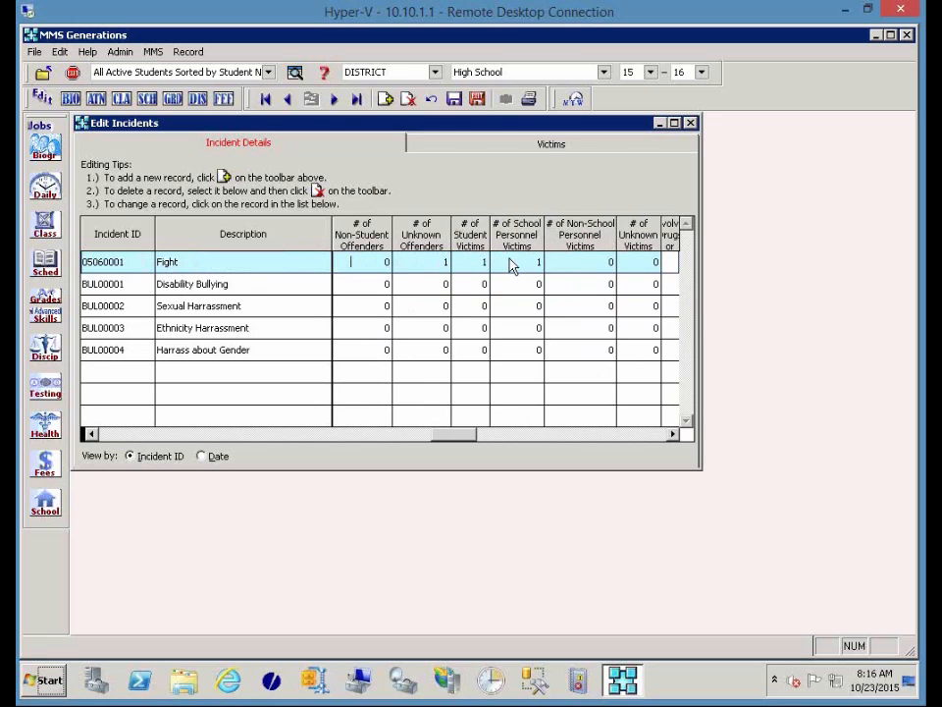
click(537, 148)
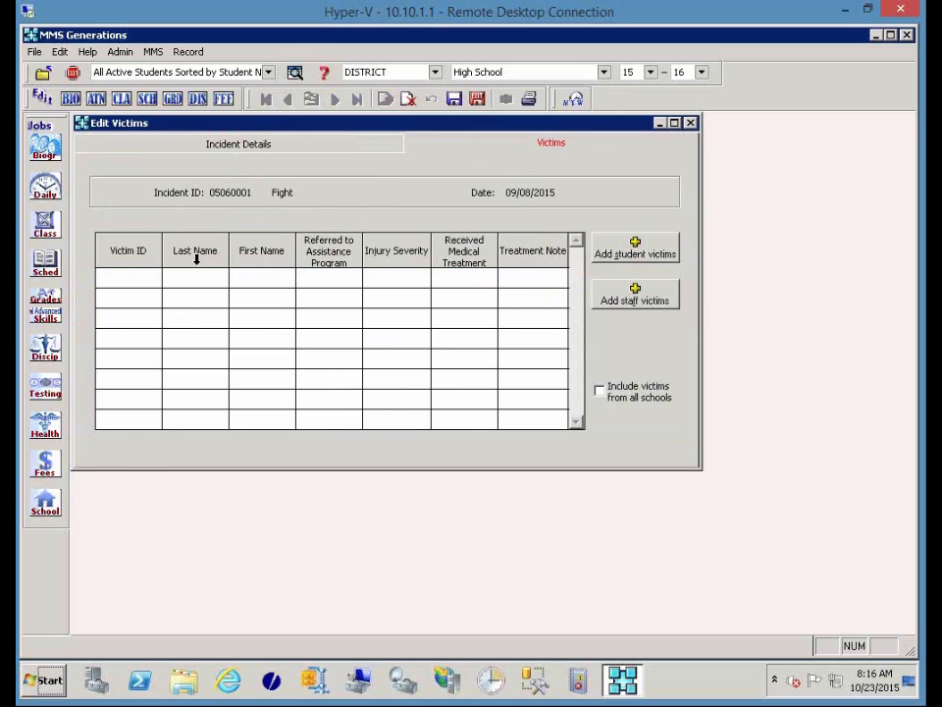
Include all schools, then tick a Middle School student in the victims list and confirm.
click(600, 392)
click(605, 253)
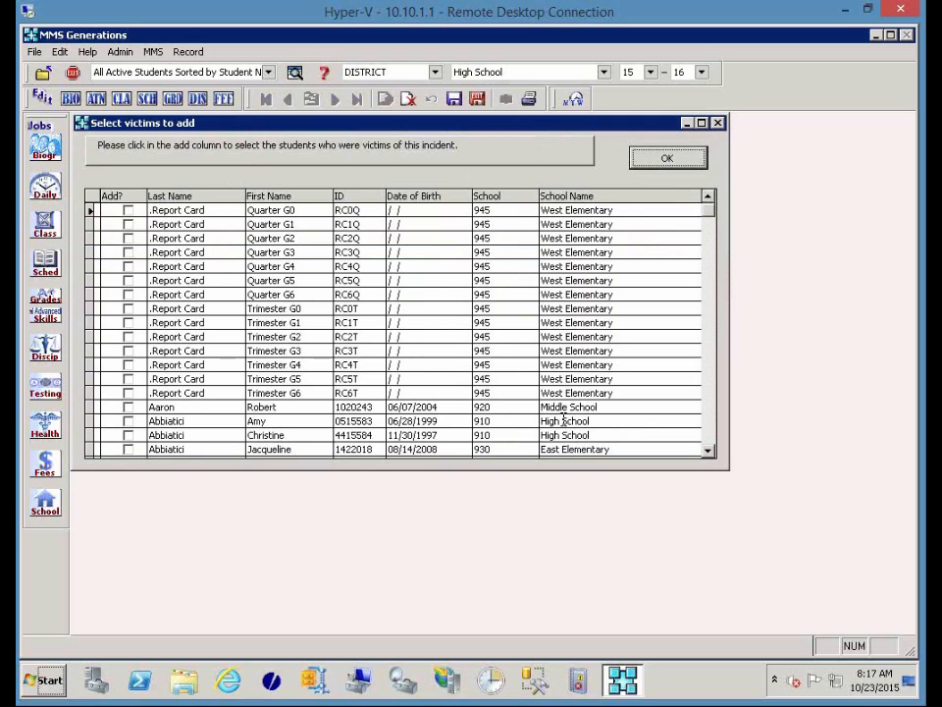
click(709, 420)
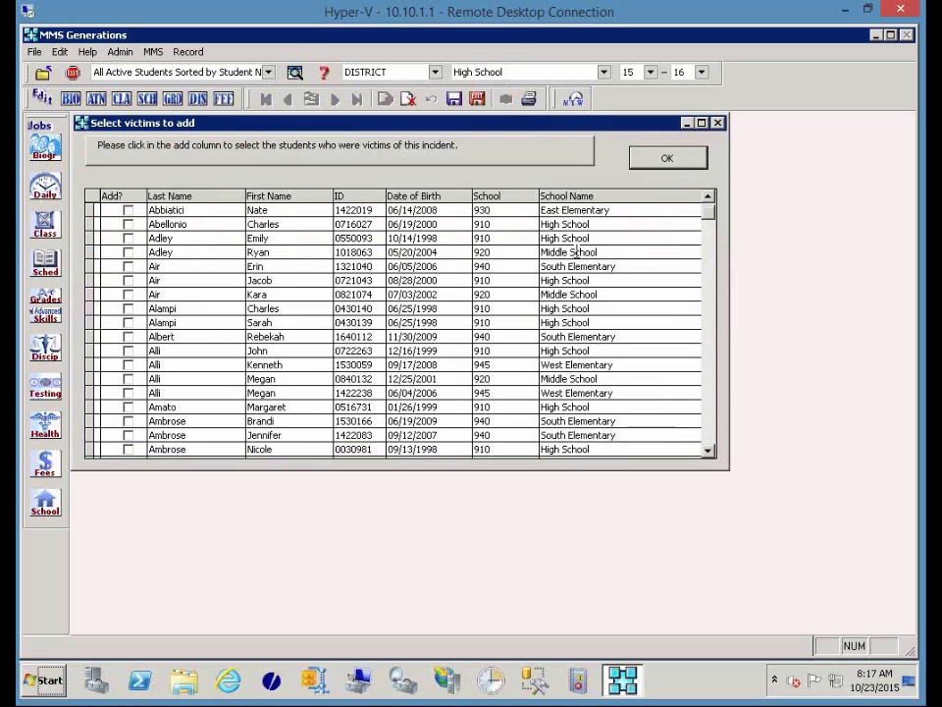
click(128, 252)
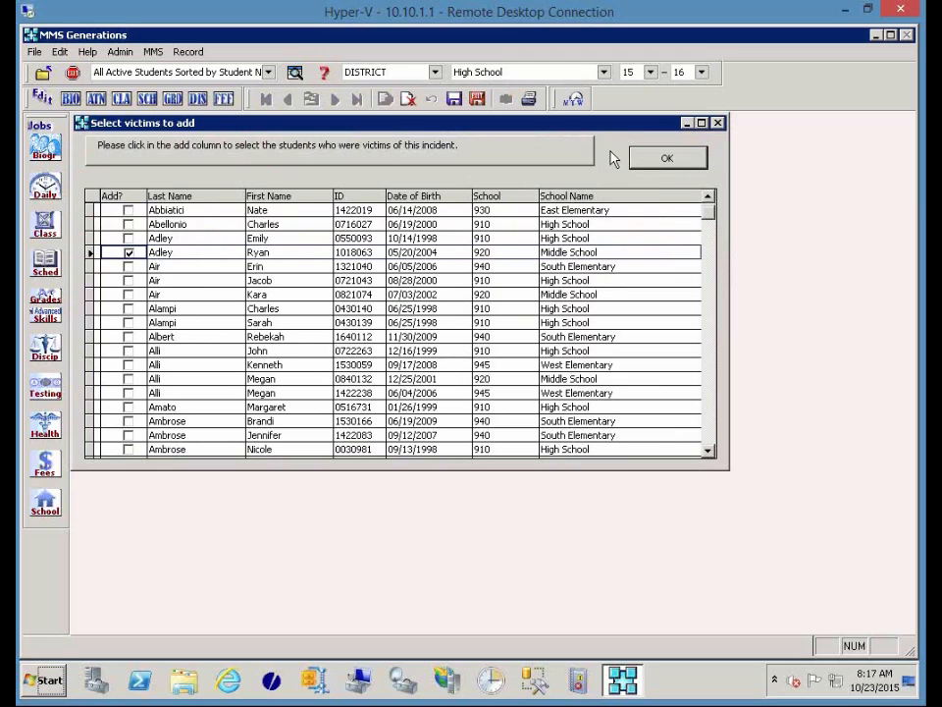
click(657, 165)
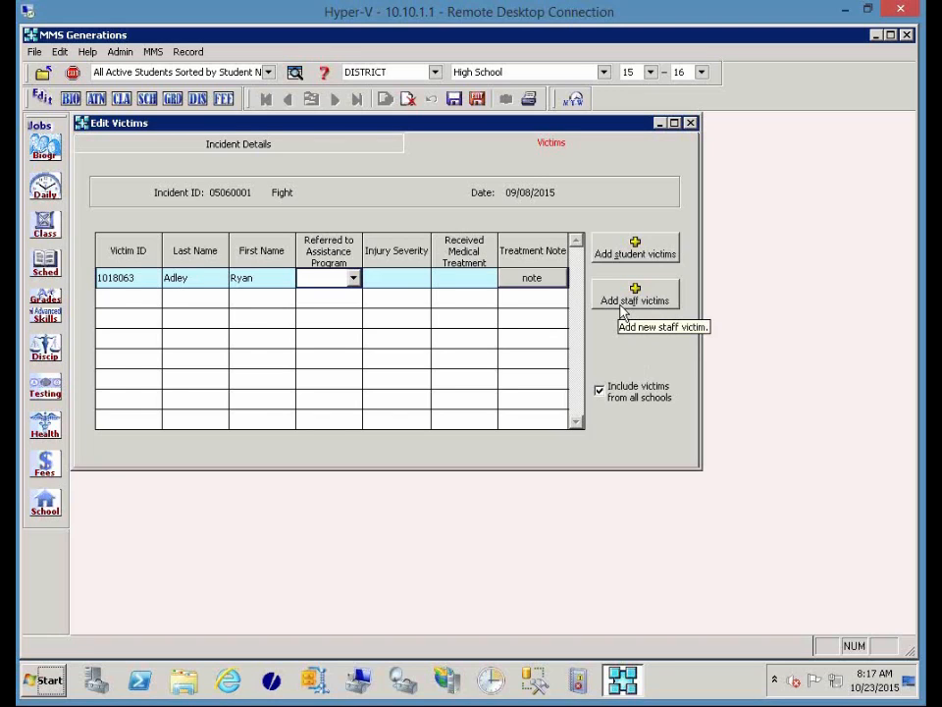
Tick a High School staff member in the staff victims list and confirm them as second victim.
click(622, 311)
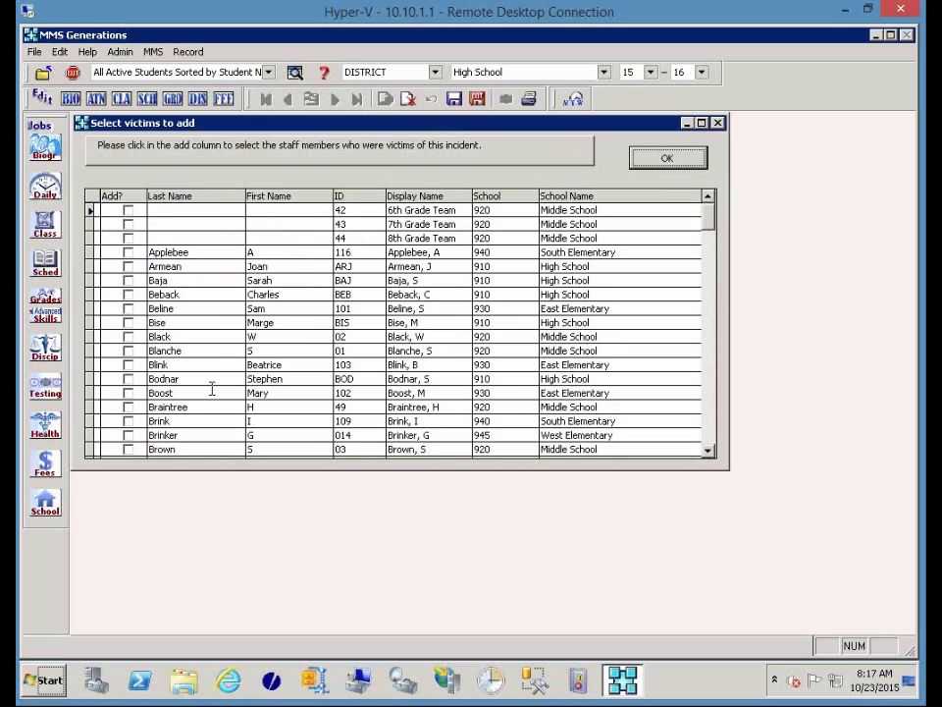
click(668, 159)
click(599, 392)
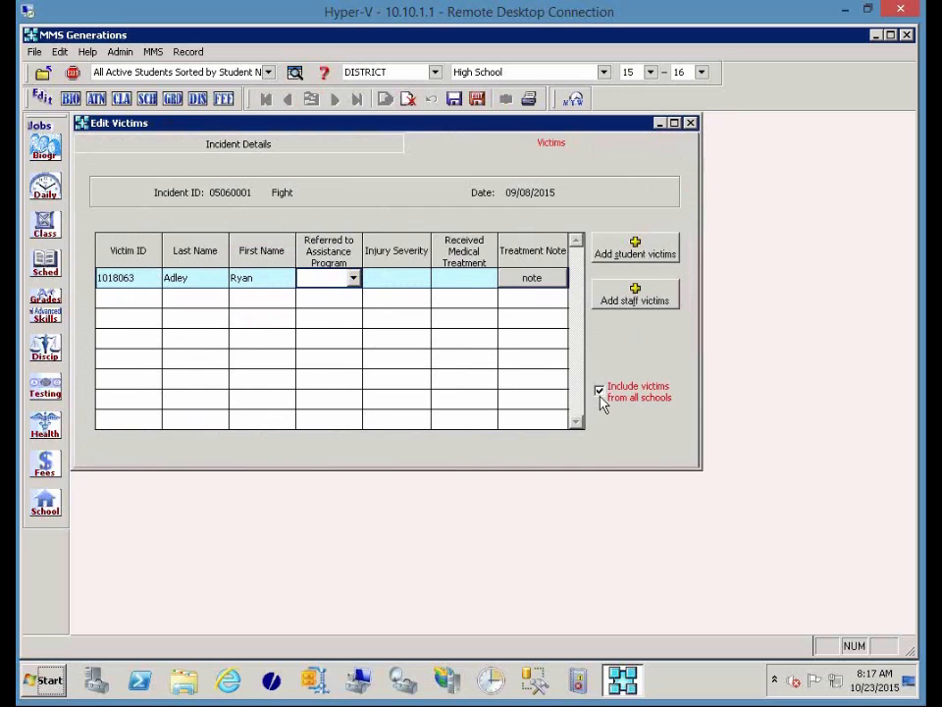
click(601, 395)
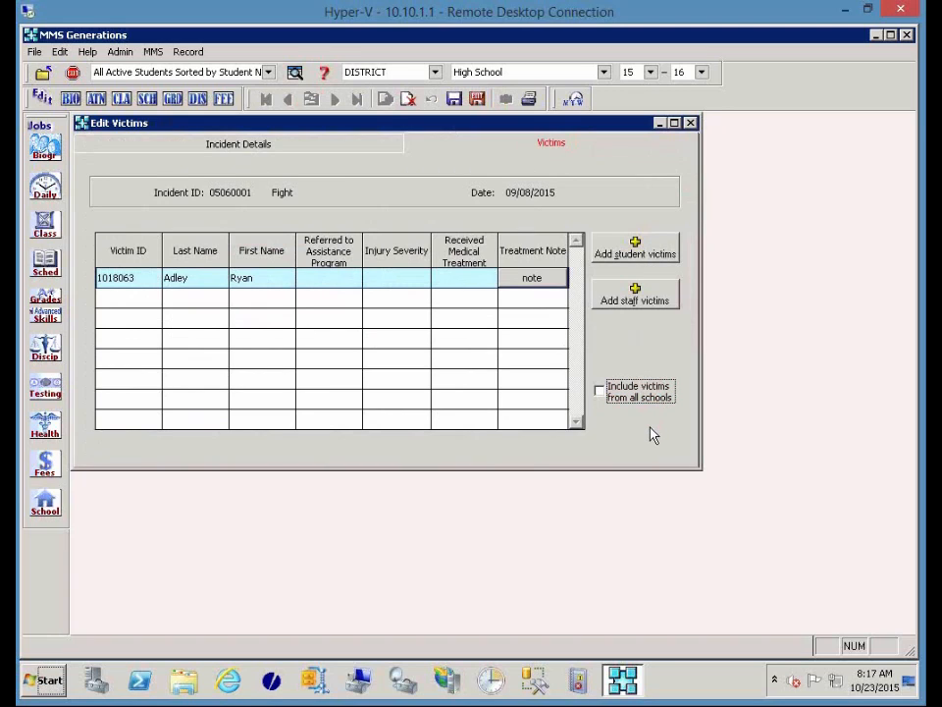
click(633, 299)
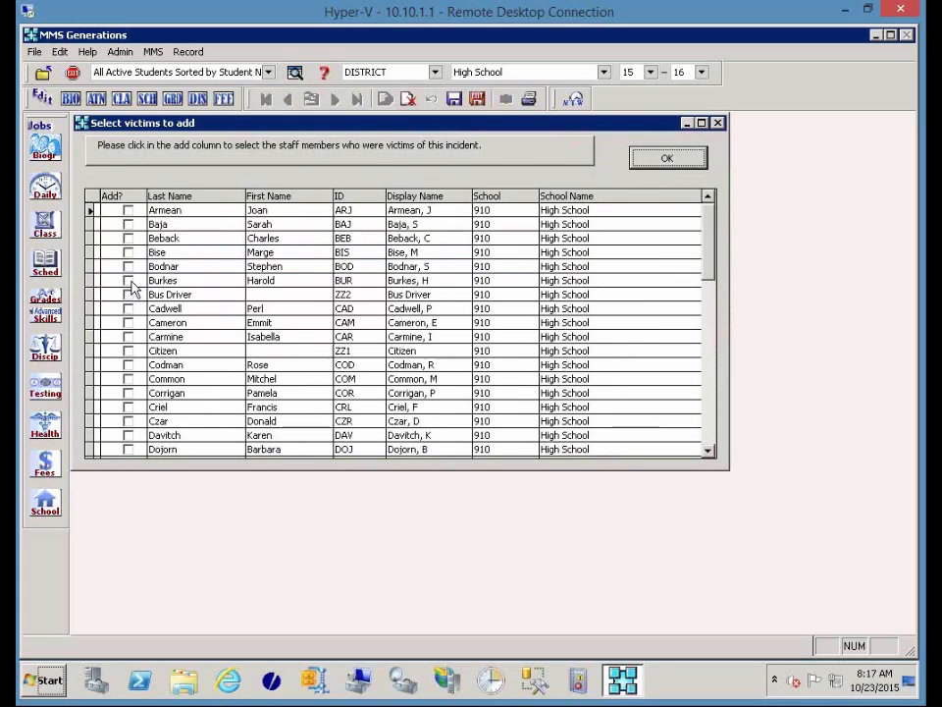
click(128, 281)
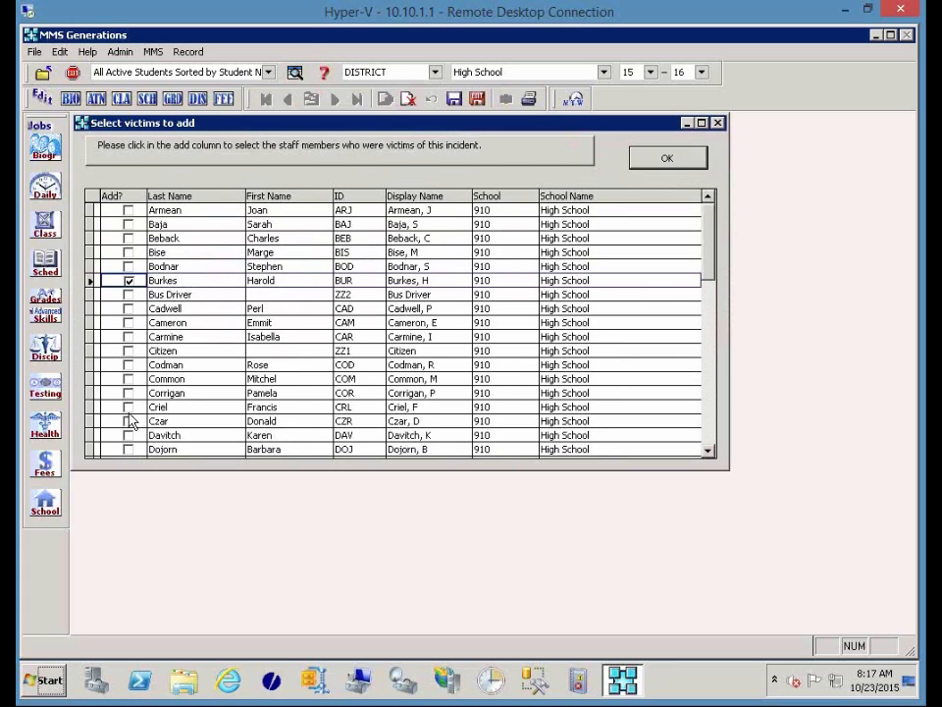
click(655, 160)
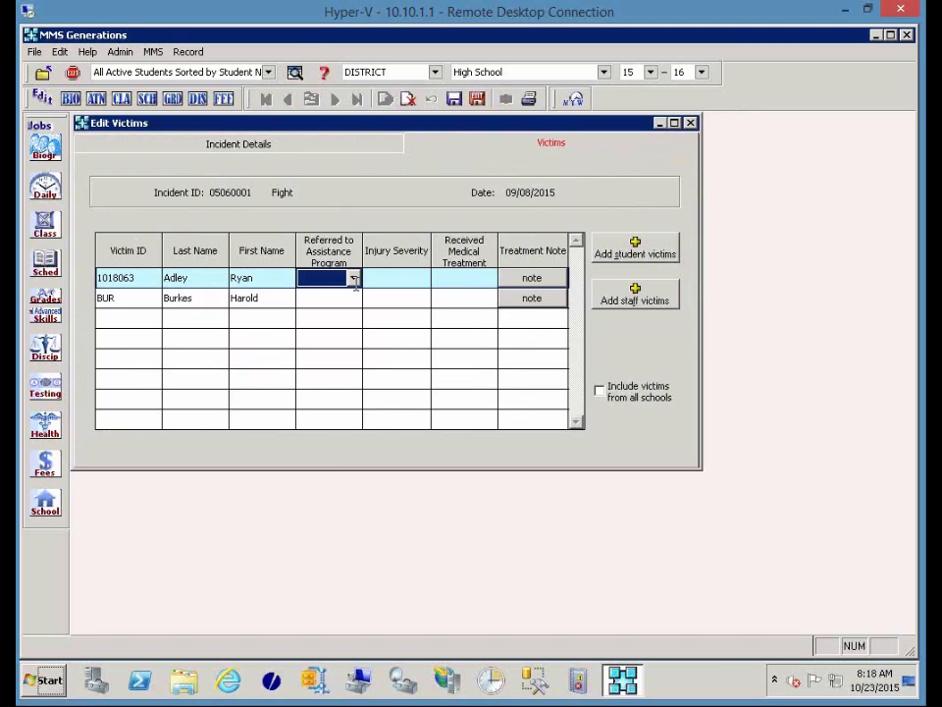
Set Referred to Assistance Program to No for both the student and staff victims.
click(353, 279)
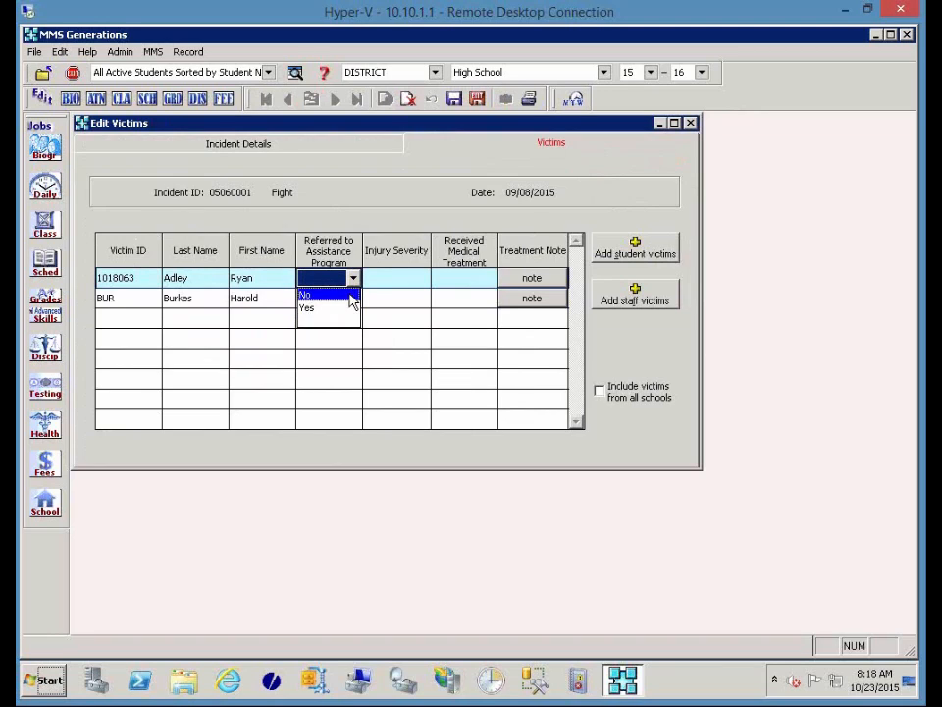
click(351, 296)
click(351, 296)
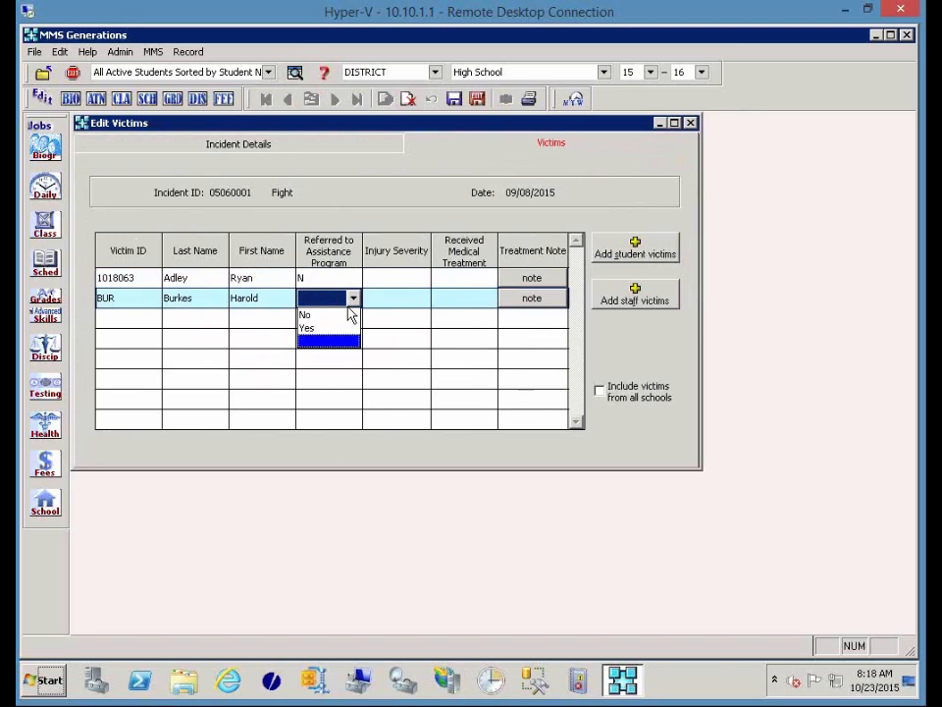
click(347, 315)
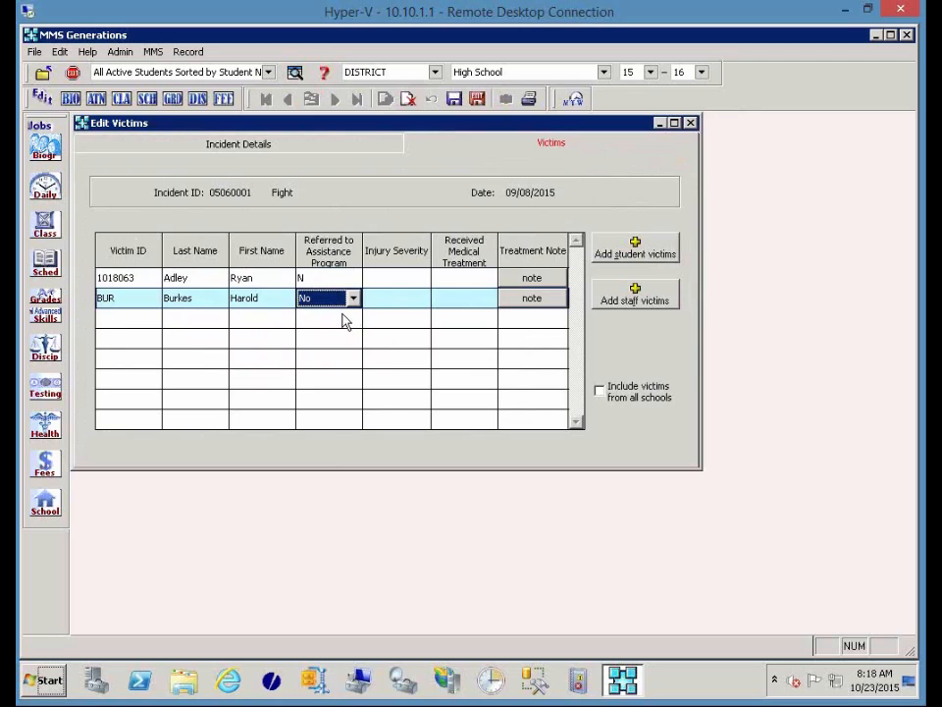
click(425, 278)
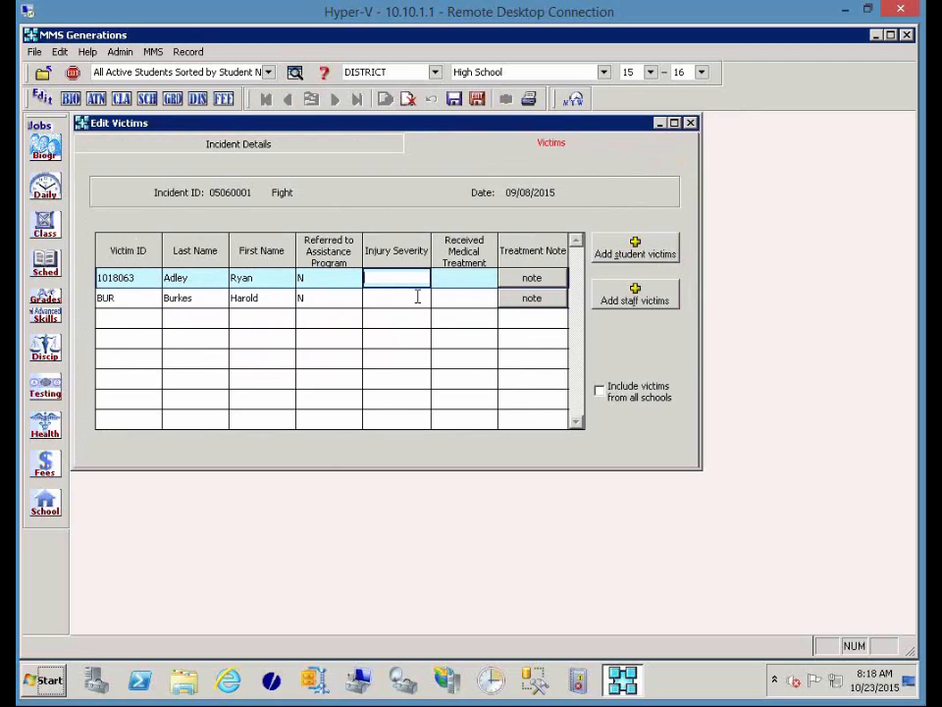
Set Received Medical Treatment to No for both victims and return to Incident Details.
click(485, 278)
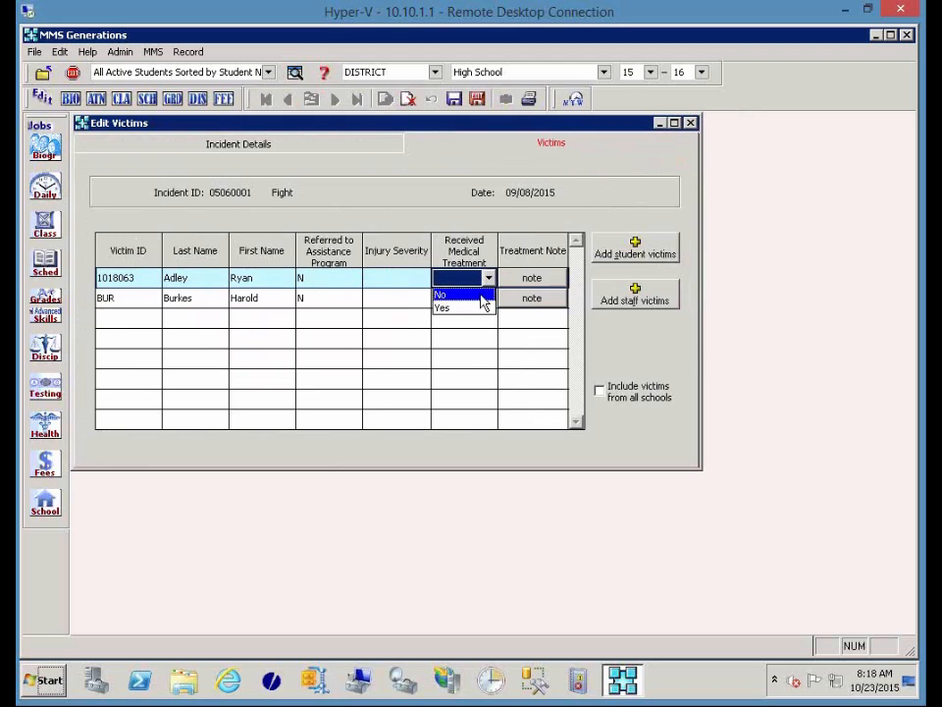
click(482, 295)
click(482, 298)
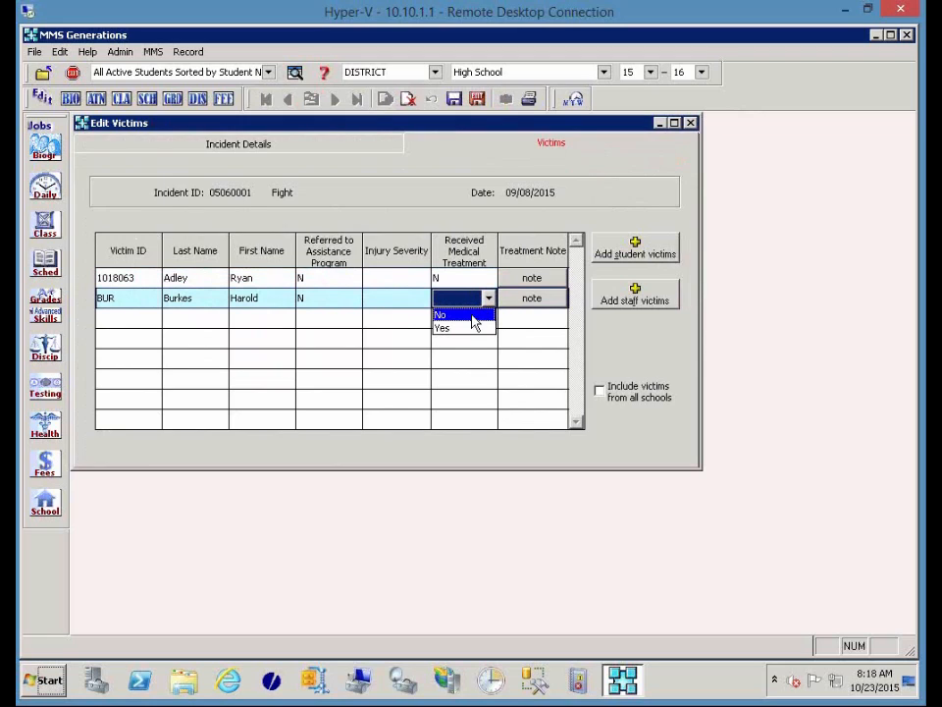
click(476, 318)
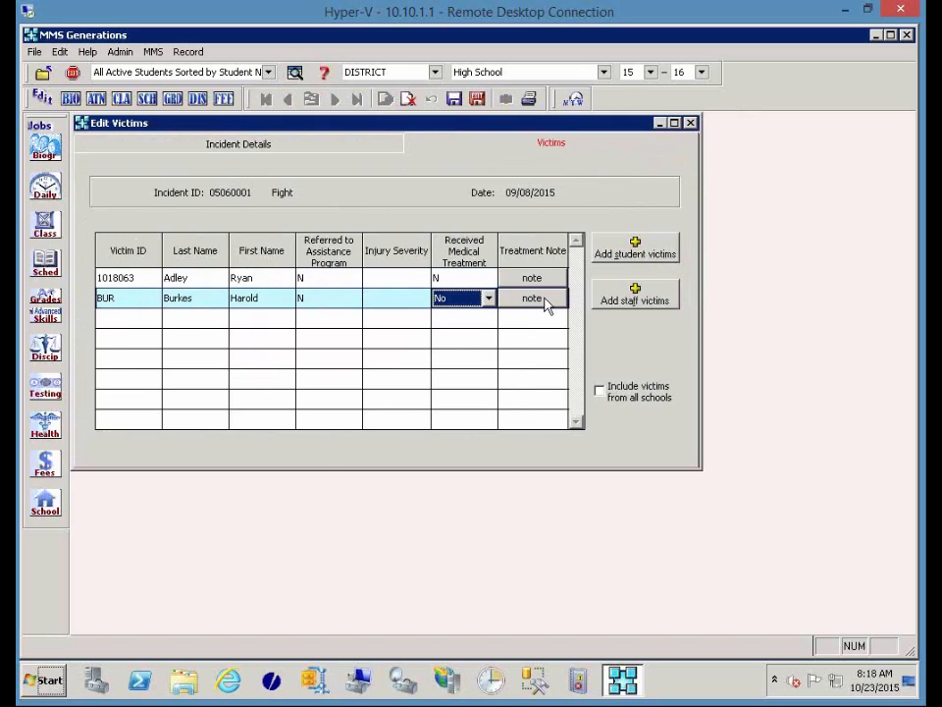
click(115, 150)
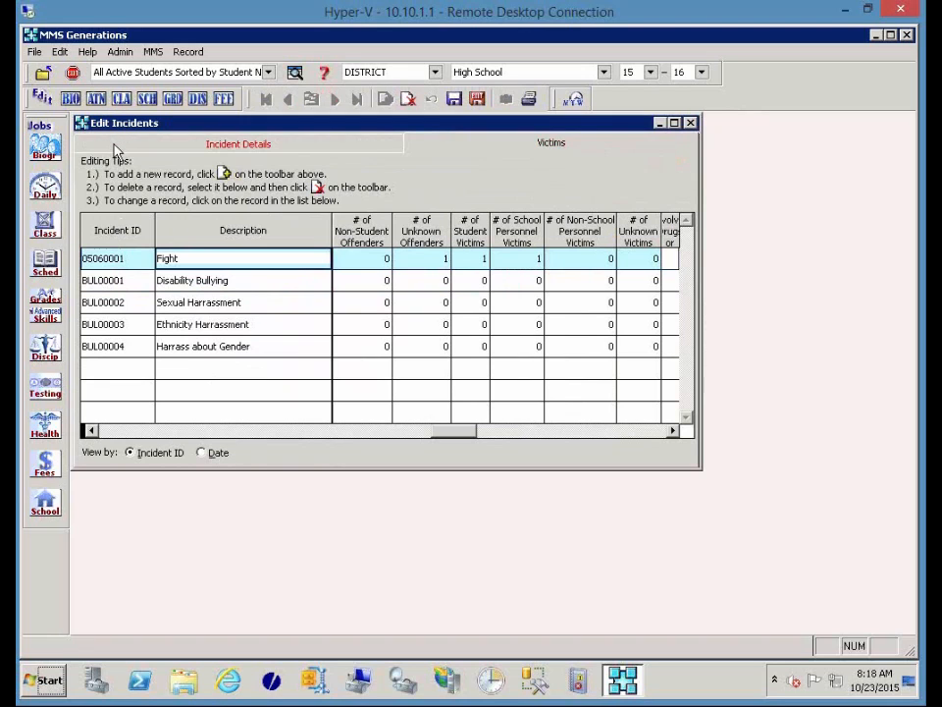
Open the Incident Report options covering 08/17/2015–09/08/2015 with all five incidents checked.
click(589, 438)
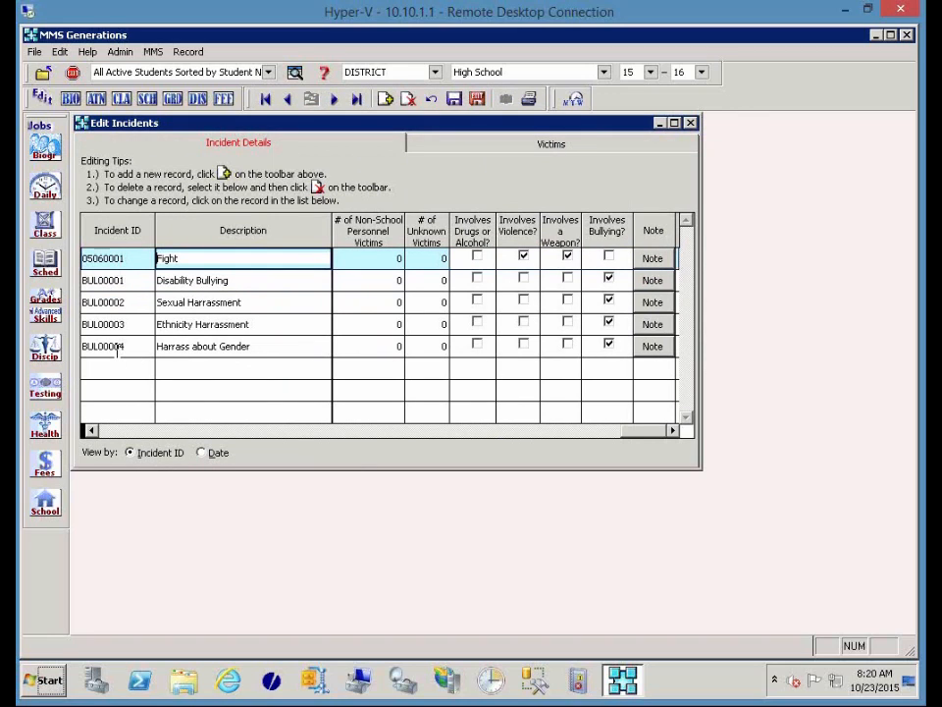
click(90, 430)
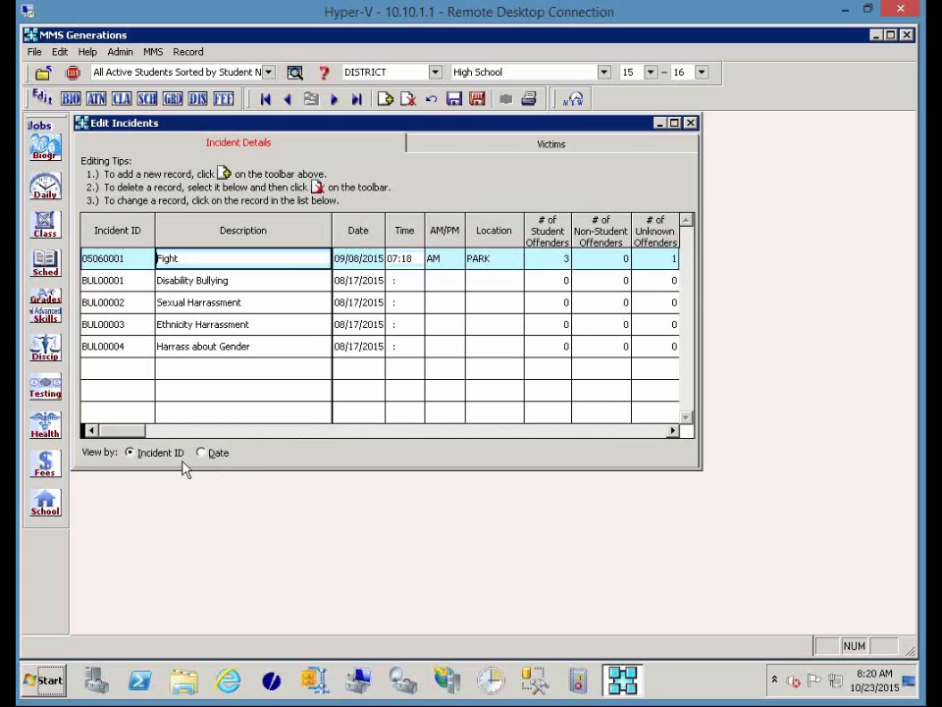
click(530, 99)
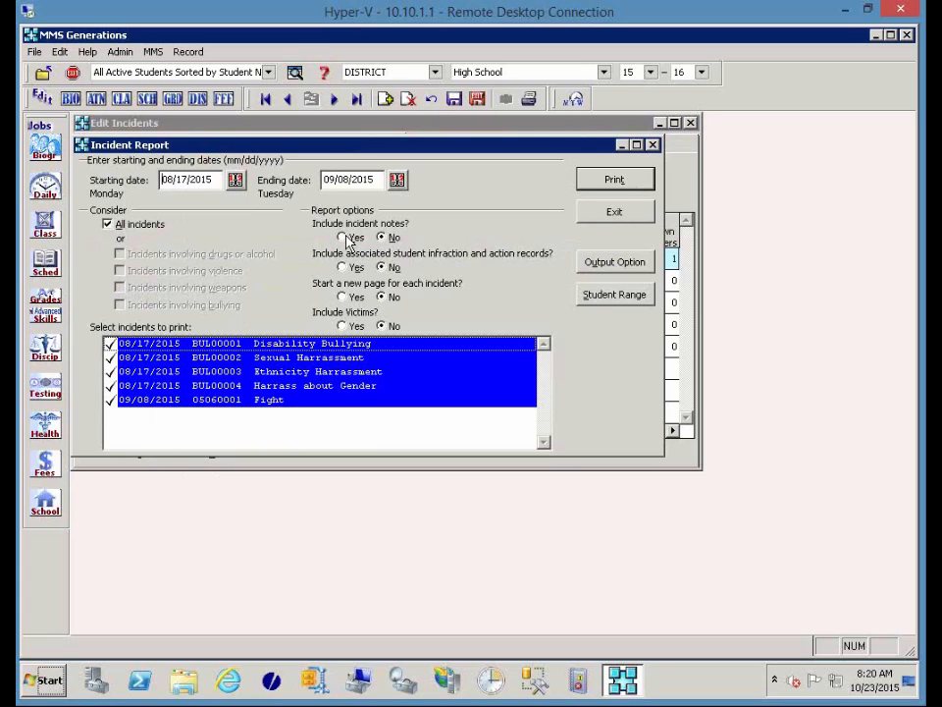
Set incident notes, infraction records, victims and new page per incident all to Yes.
click(343, 237)
click(342, 267)
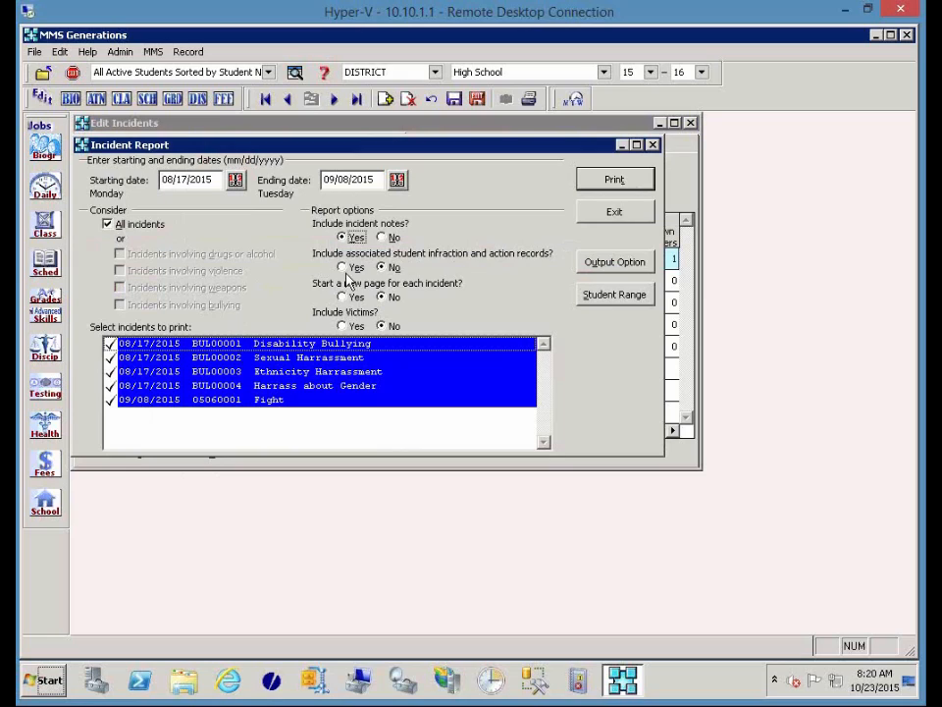
click(349, 327)
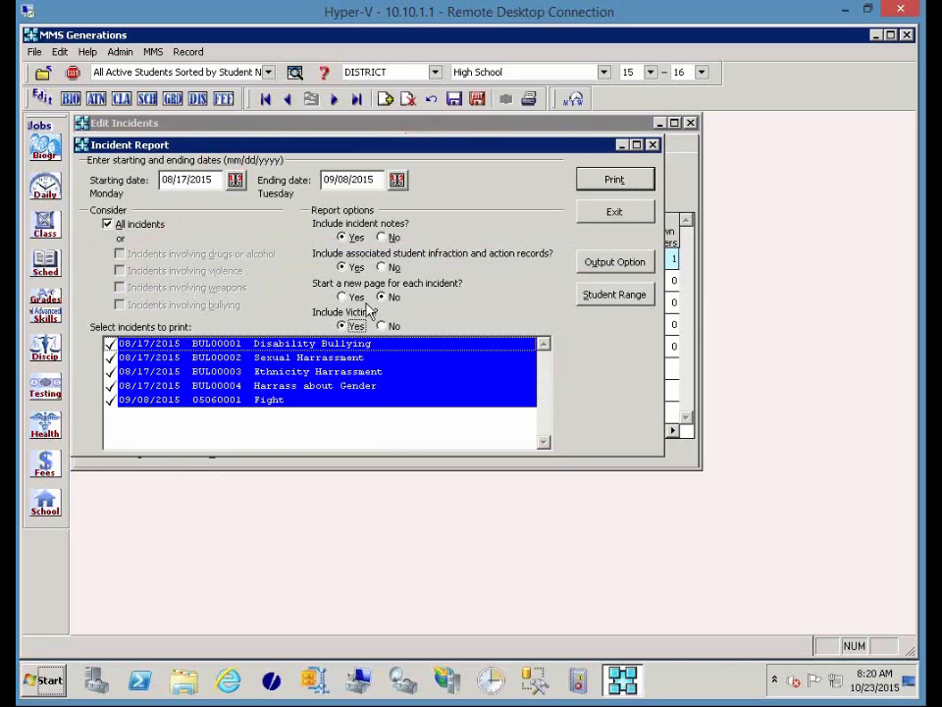
click(355, 298)
Choose Preview to screen as the output option and generate the incident report.
click(593, 264)
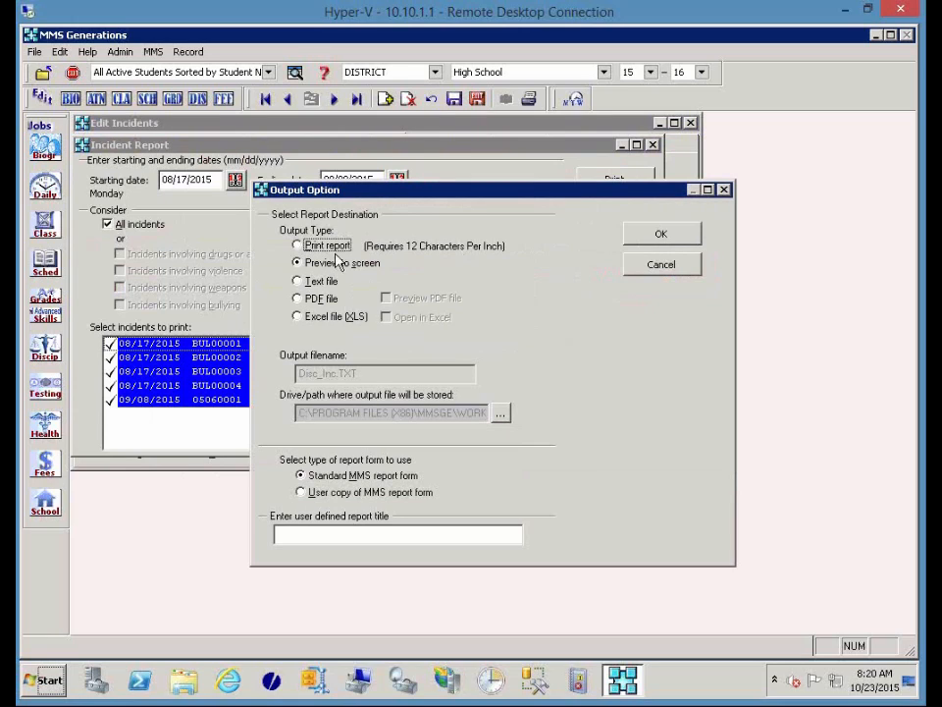
click(317, 317)
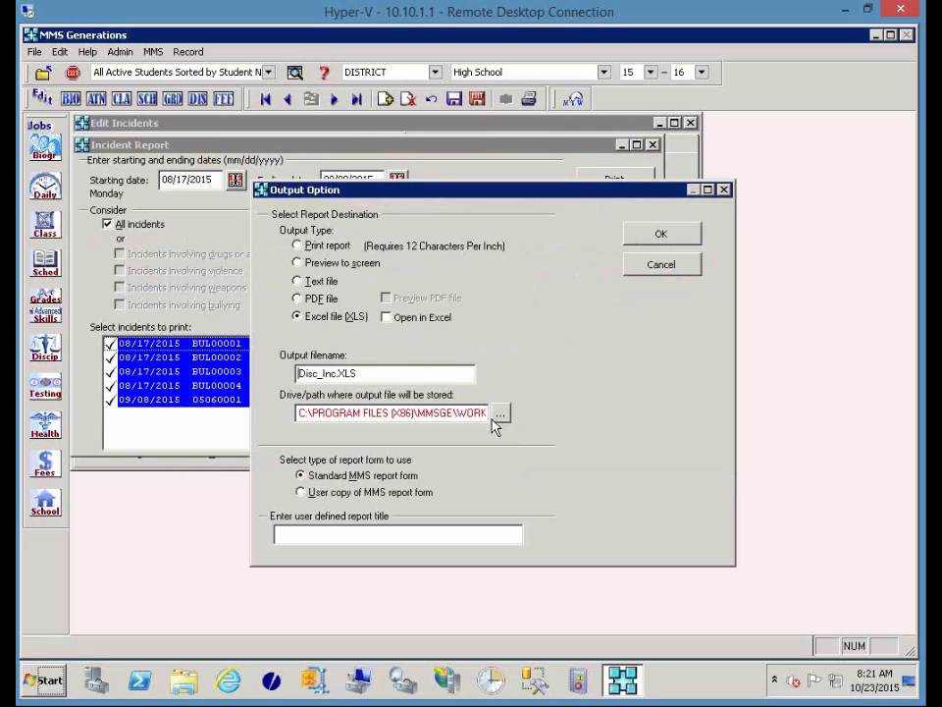
click(472, 413)
click(341, 264)
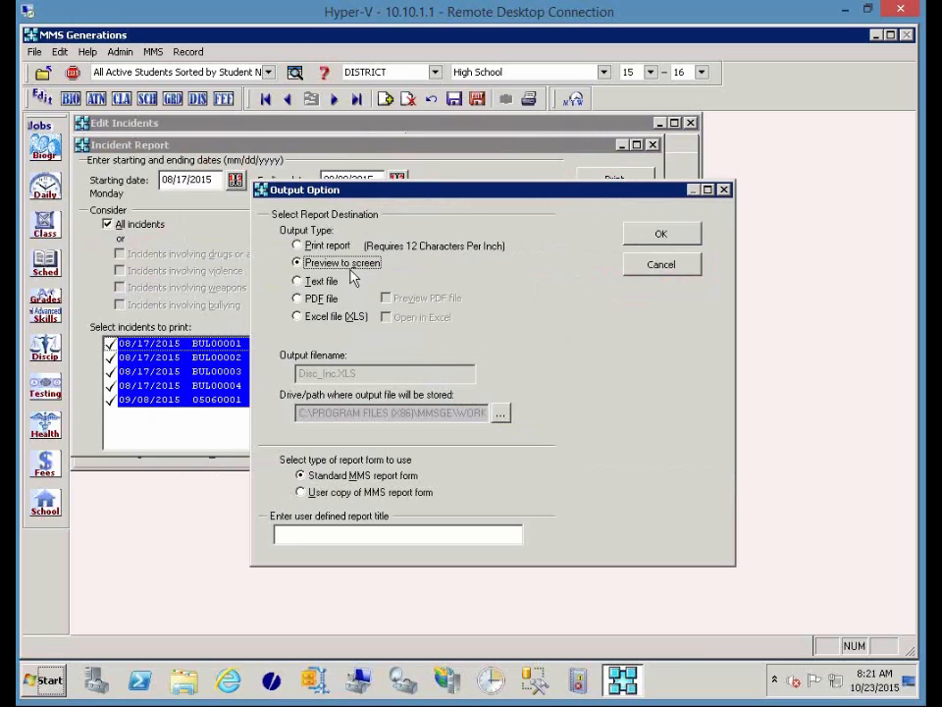
click(652, 235)
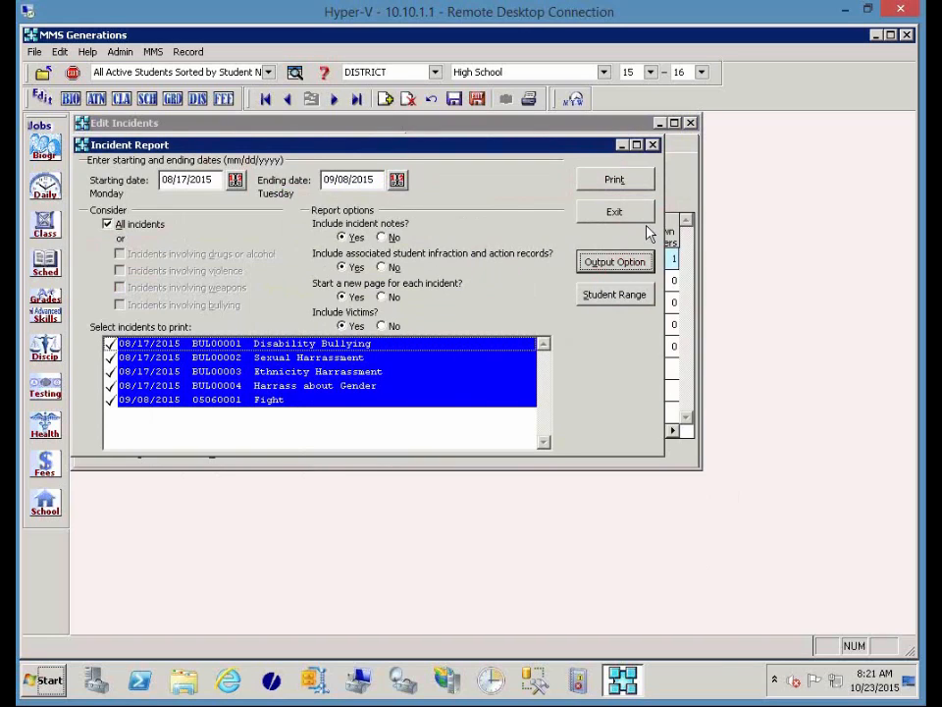
click(638, 187)
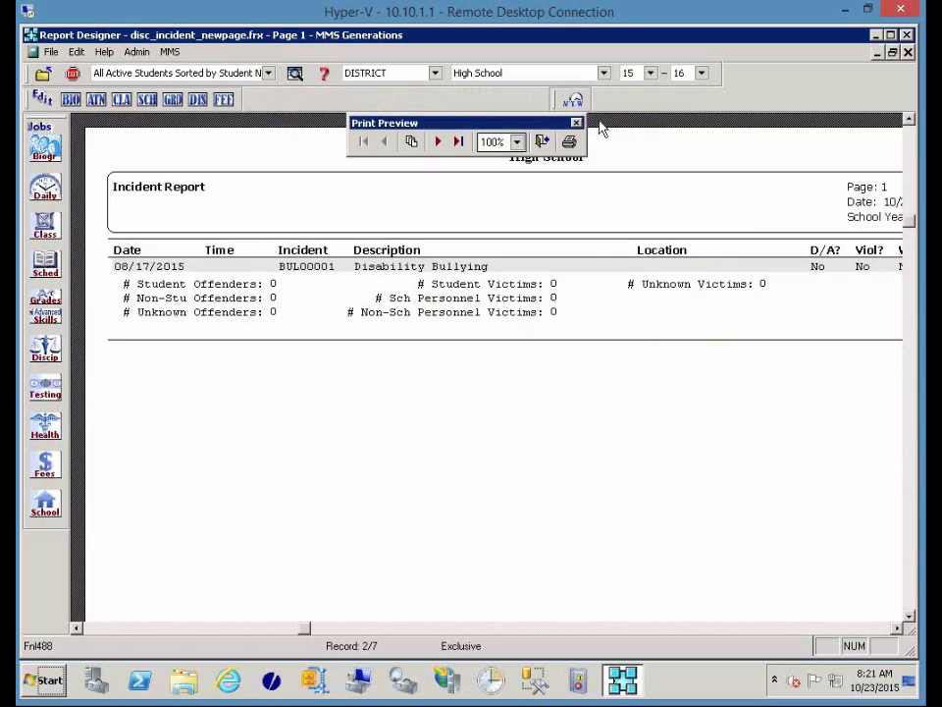
Maximize the report preview and page forward to page 5, the Fight incident 05060001.
click(596, 124)
click(439, 142)
click(440, 143)
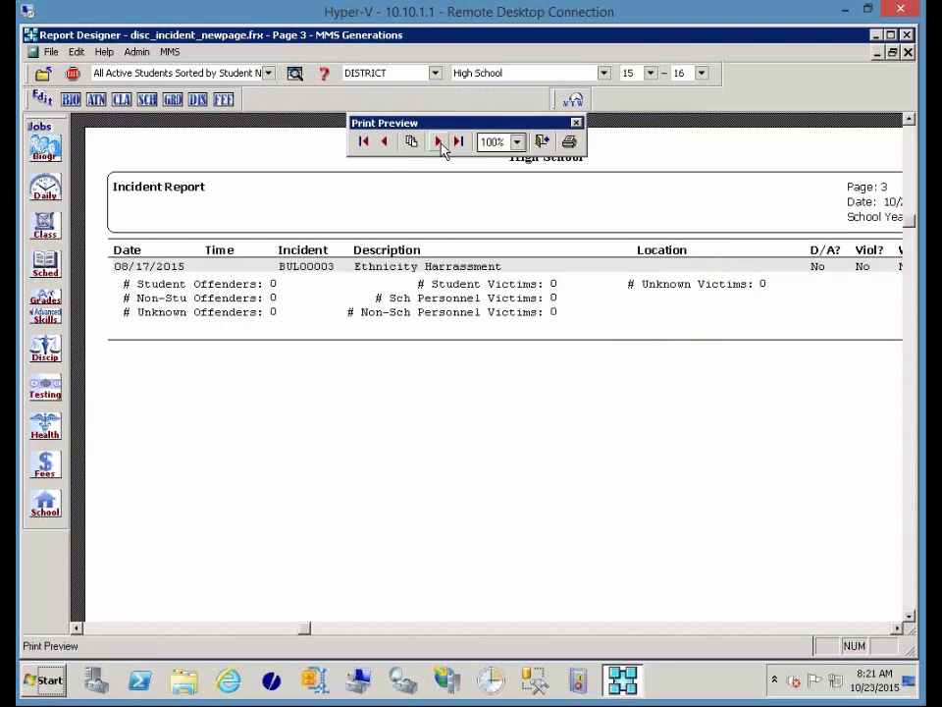
click(440, 144)
click(440, 143)
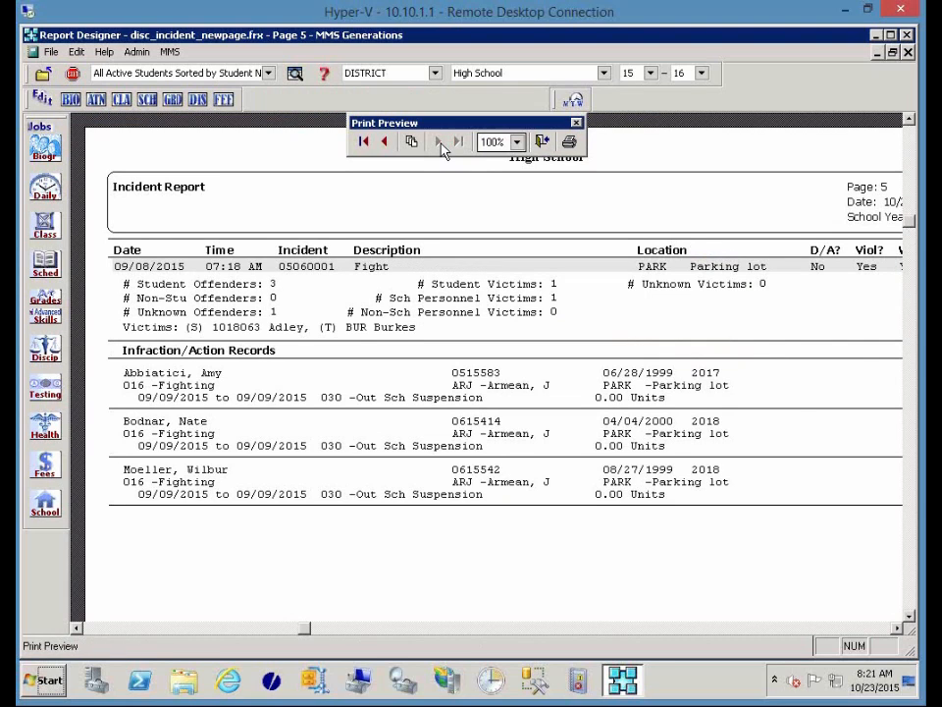
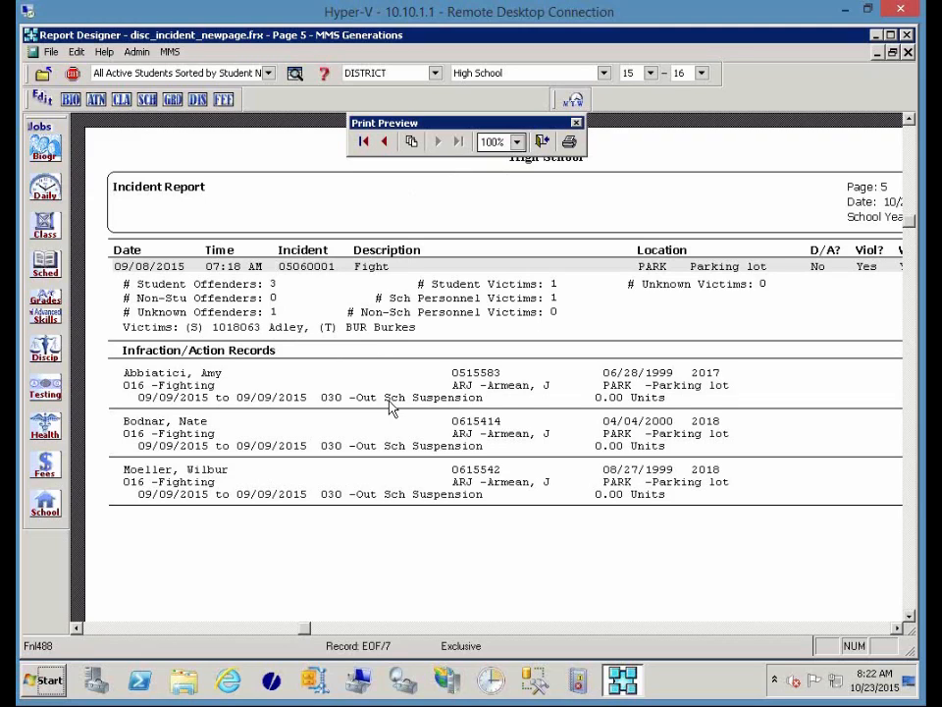
Close the report preview, the Incident Report dialog and the Edit Incidents window.
click(542, 143)
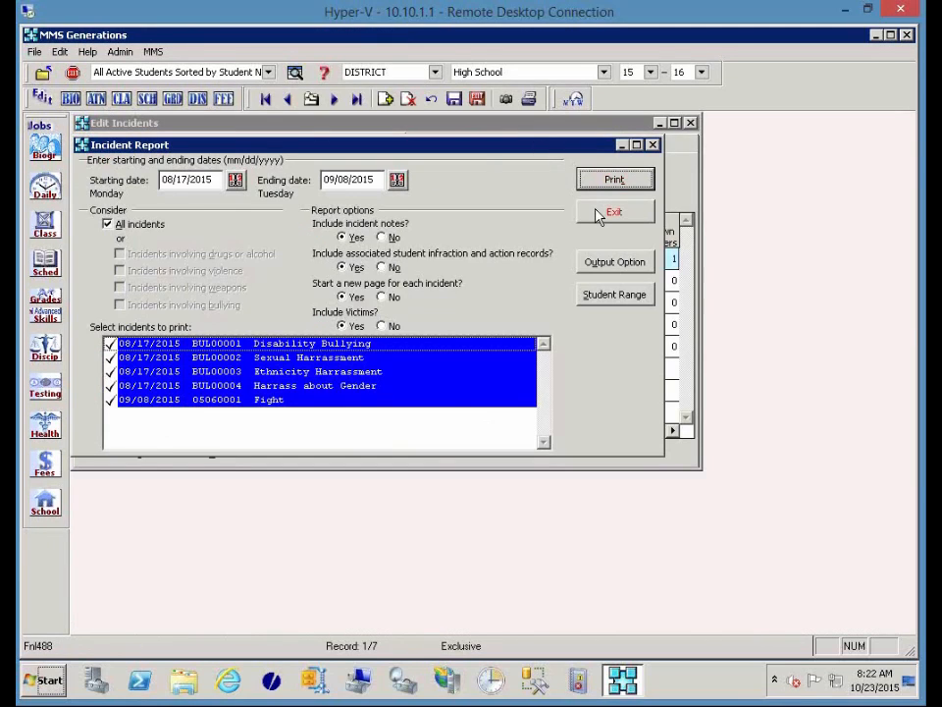
click(611, 212)
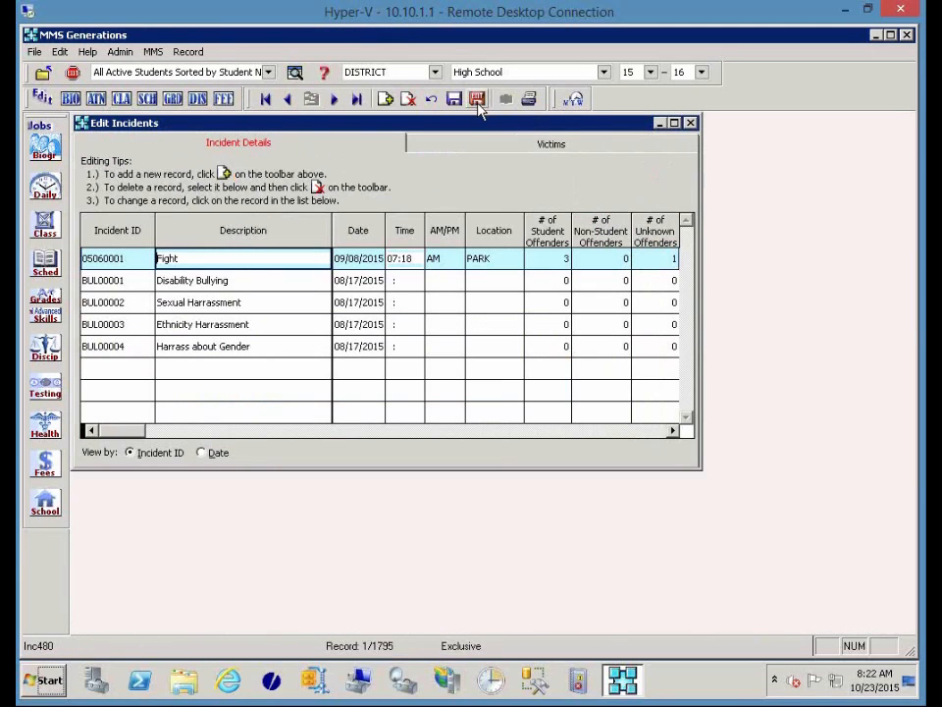
click(478, 99)
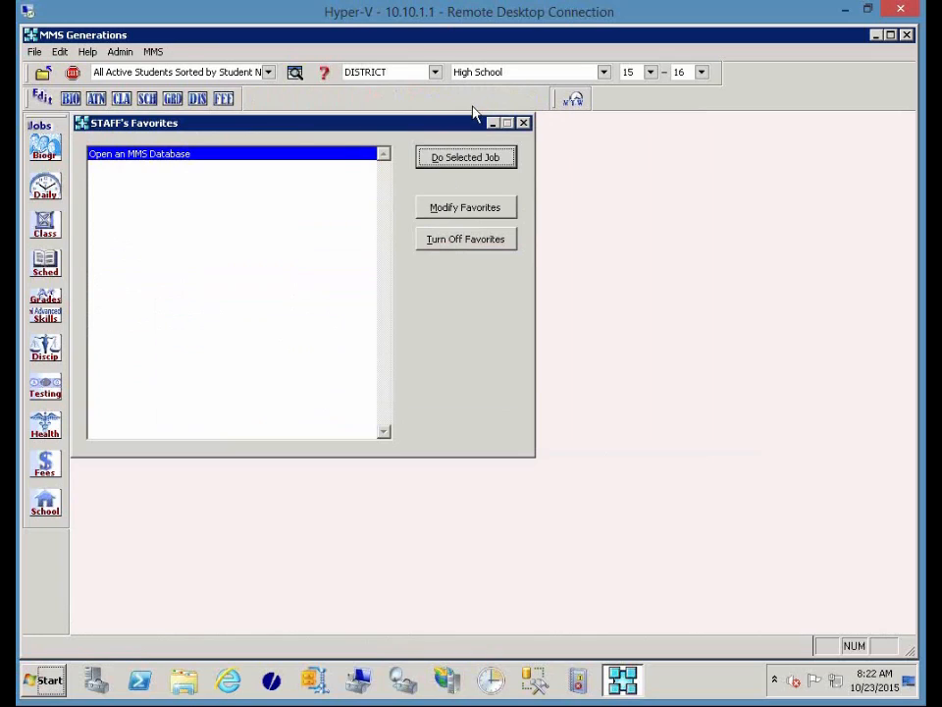
Open the DIS discipline records editor, checking the Discip jobs menu and the special-program alert.
click(197, 99)
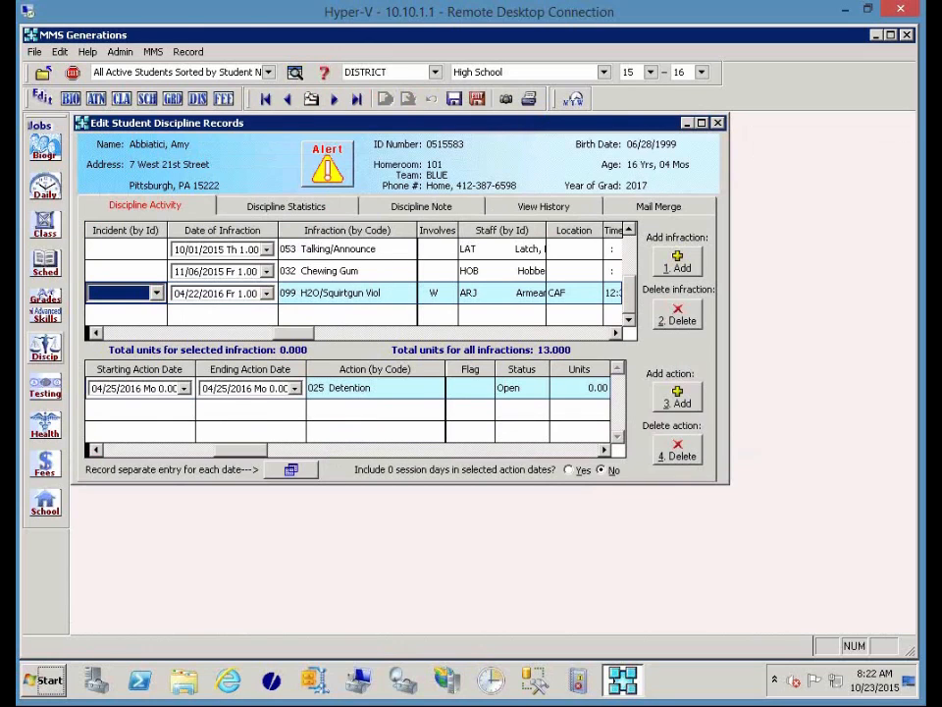
click(45, 354)
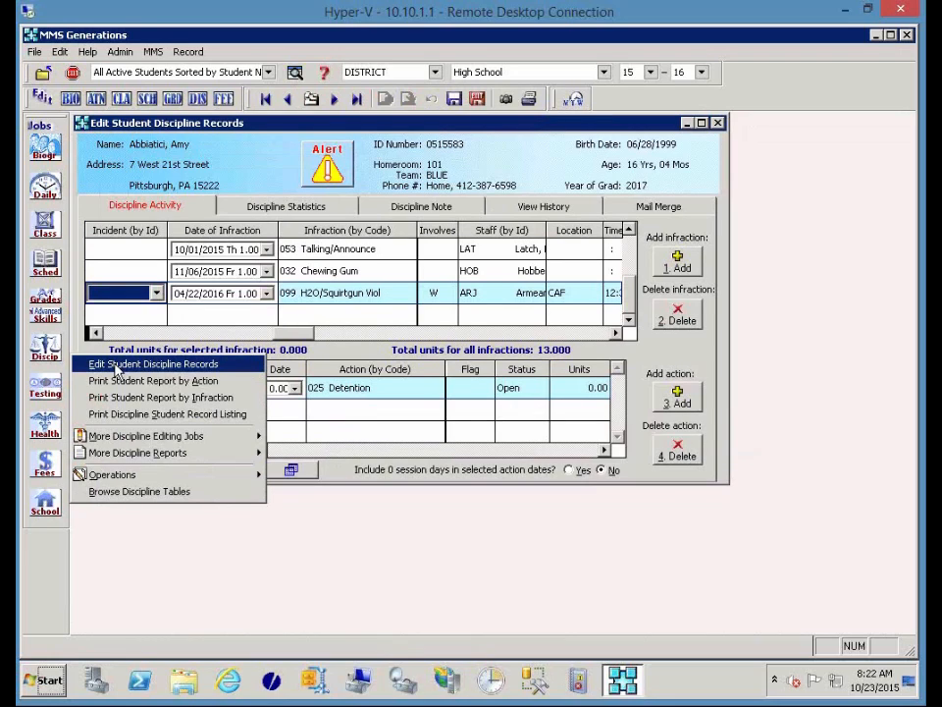
click(338, 363)
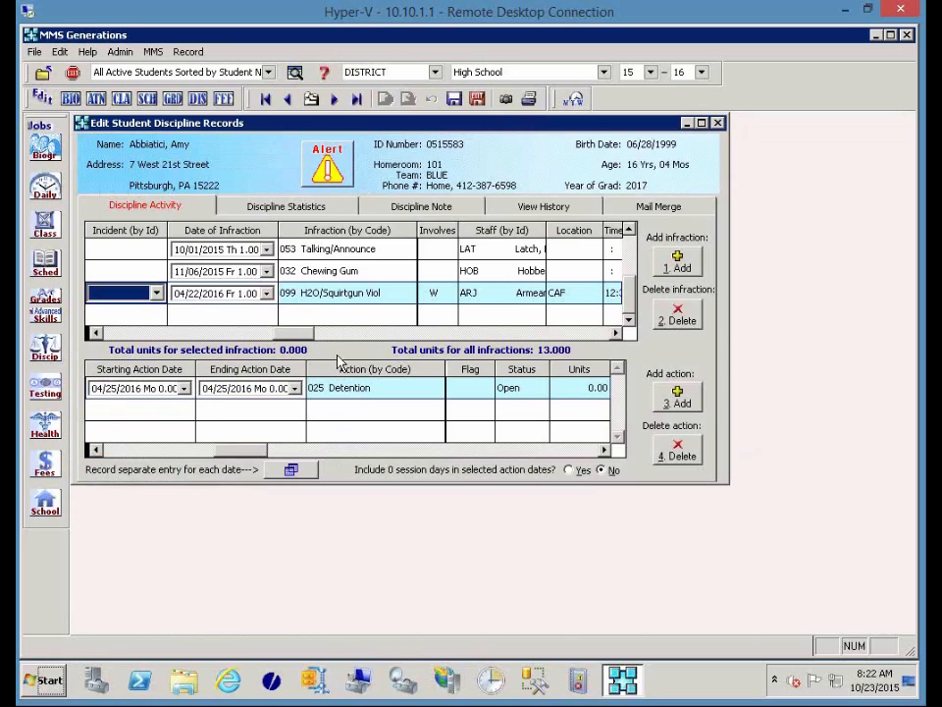
click(325, 173)
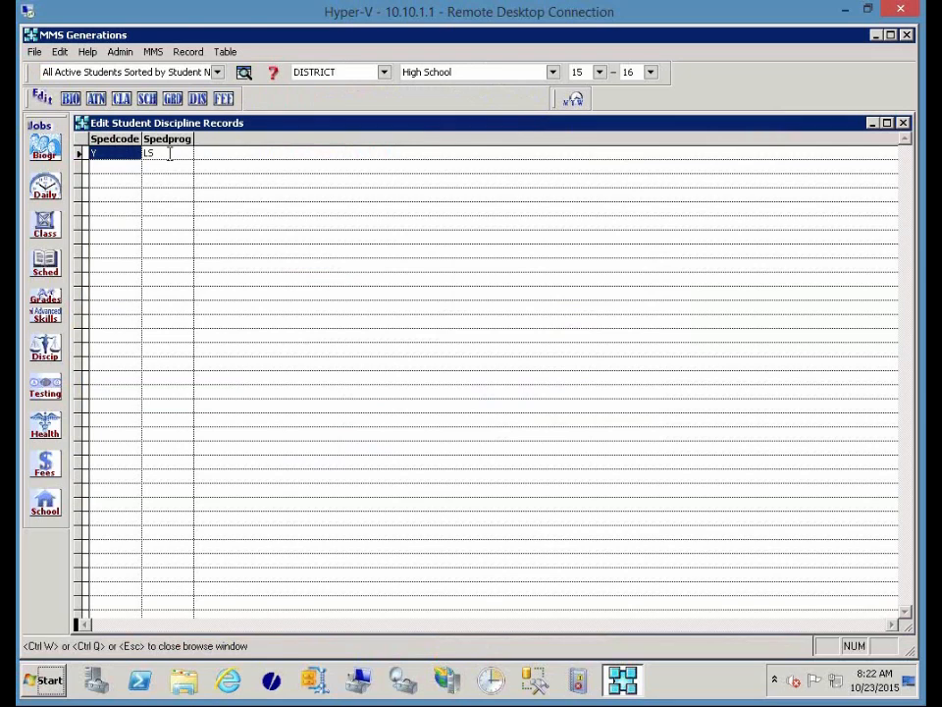
click(904, 126)
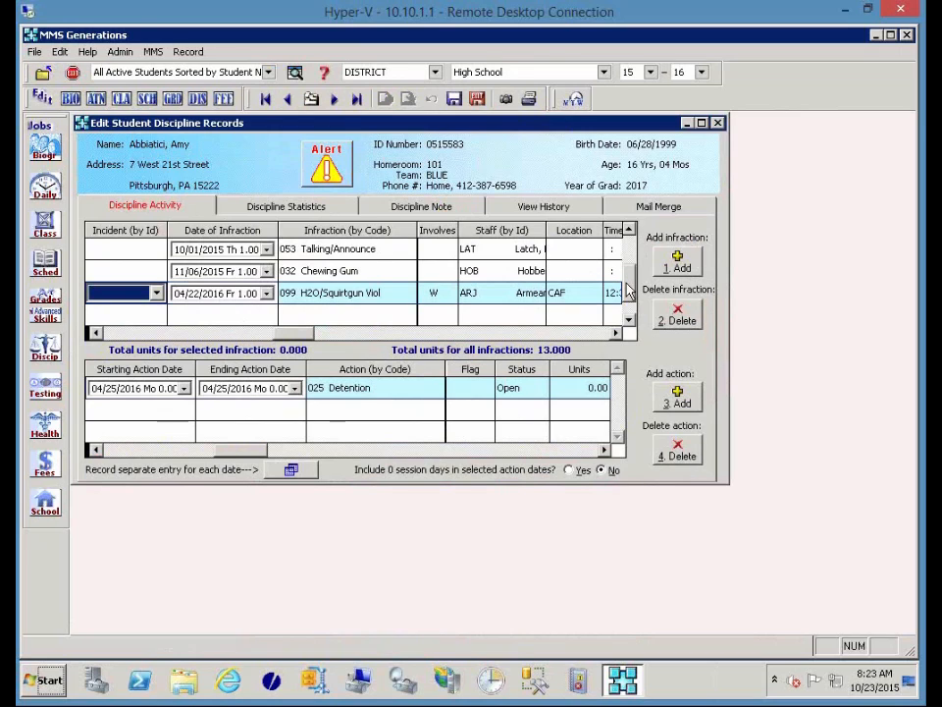
Confirm the infraction stays 016 Fighting, linked to incident 05060001.
drag(638, 230, 639, 232)
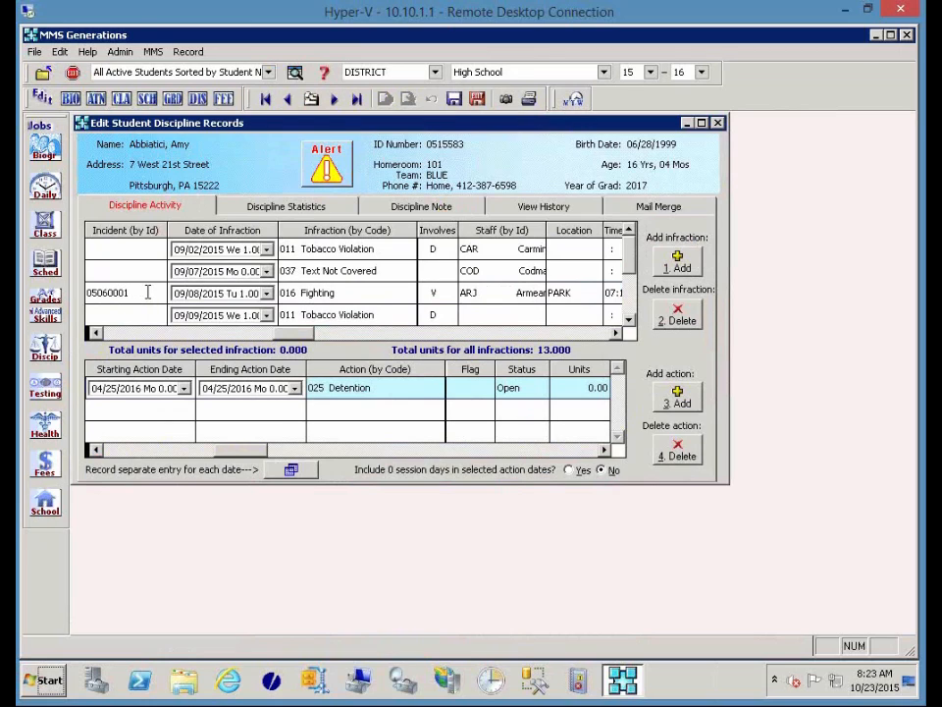
click(117, 293)
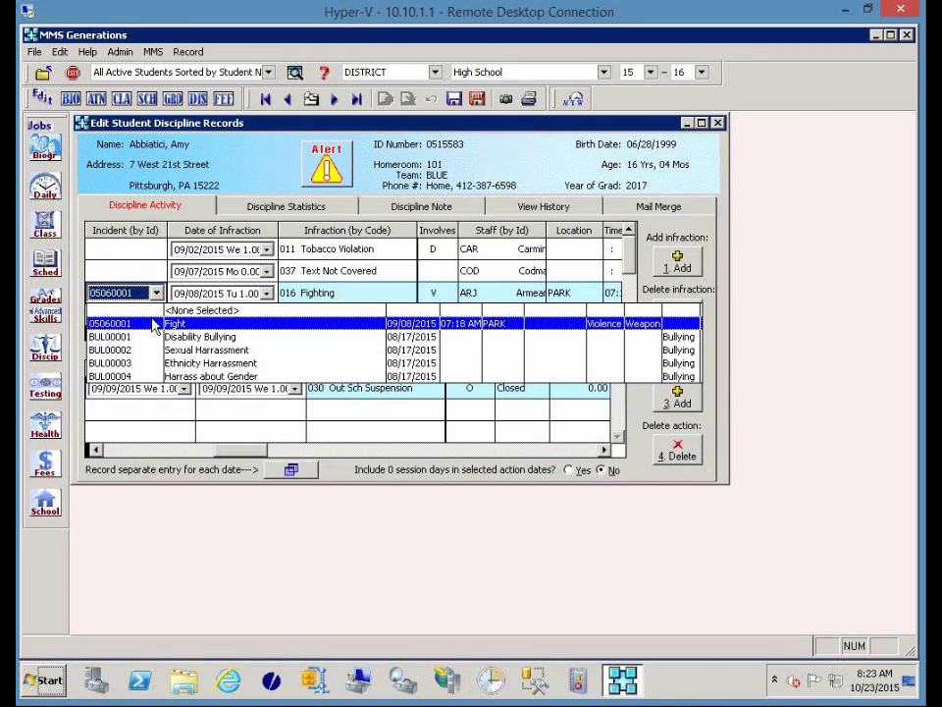
click(154, 324)
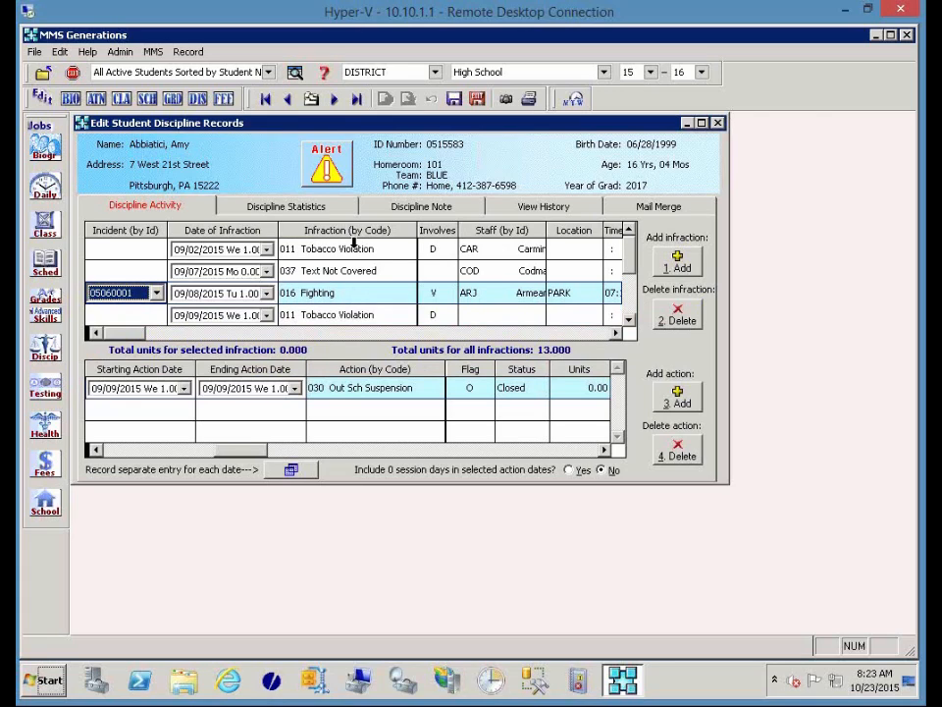
click(364, 293)
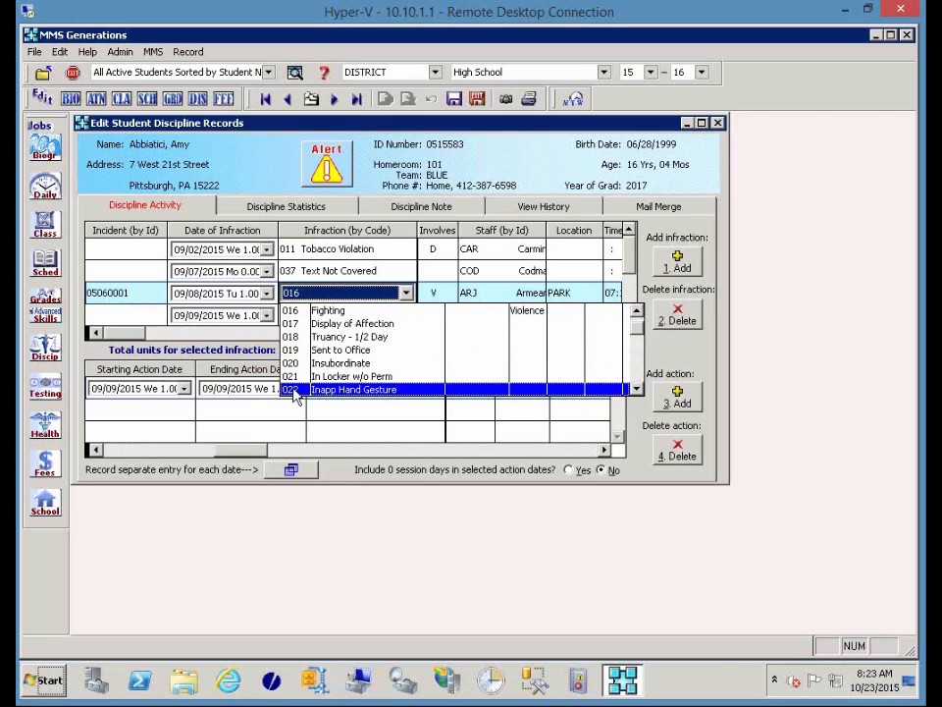
click(333, 310)
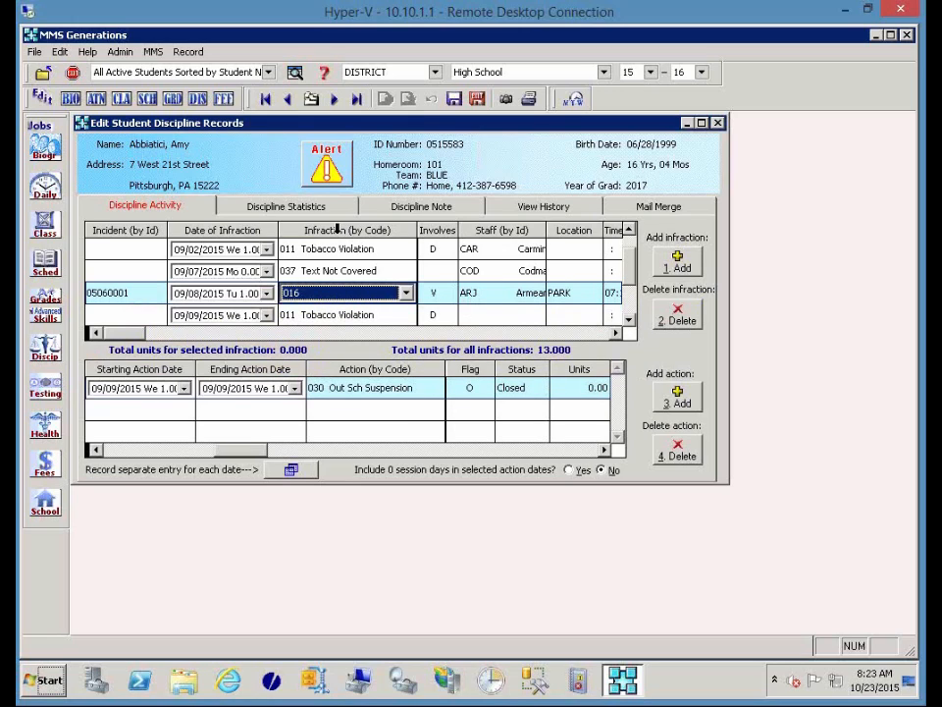
Switch the infraction list to sort by Description, leaving Fighting unchanged.
click(337, 229)
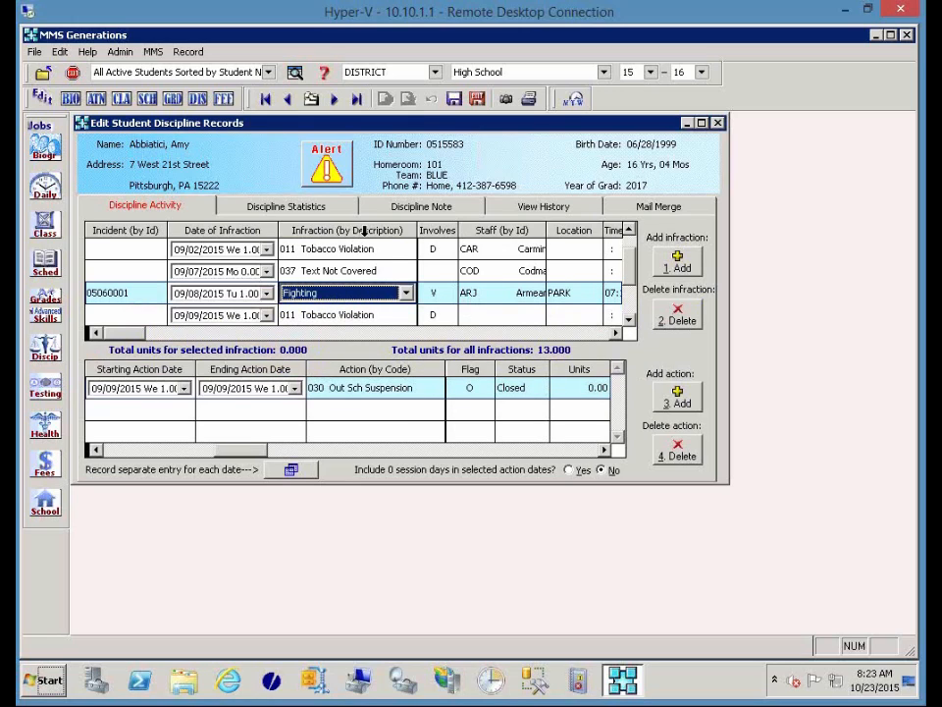
click(405, 293)
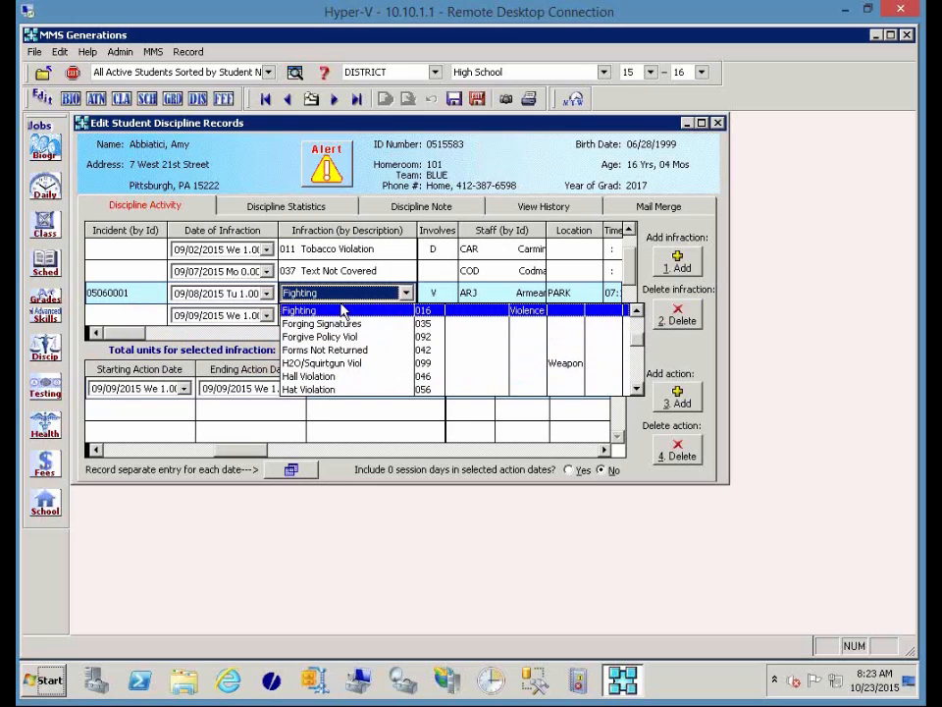
scroll(342, 311, up, 1)
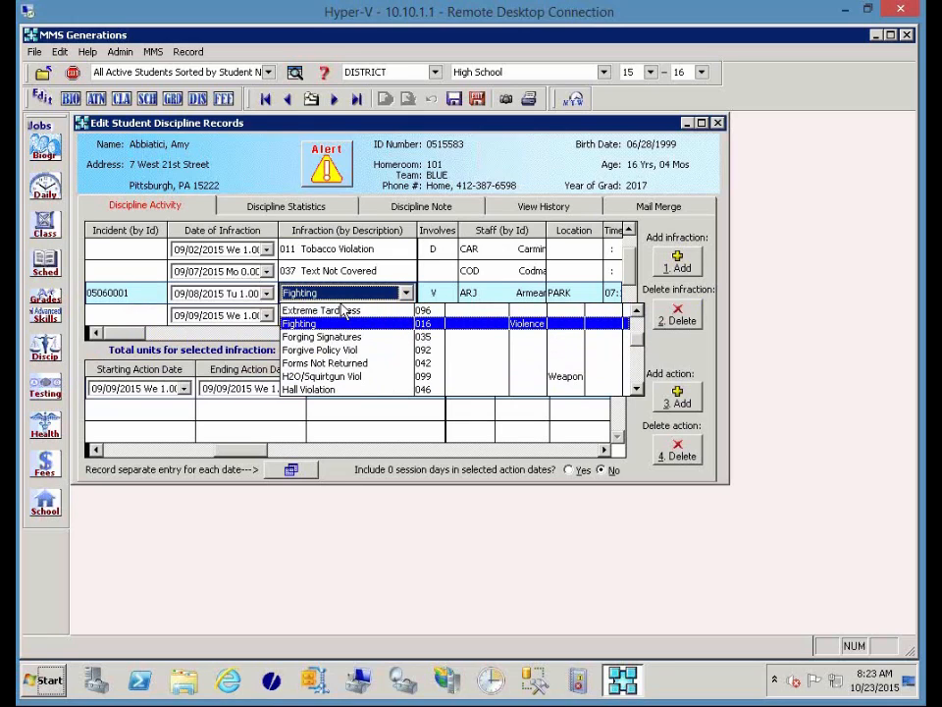
click(399, 217)
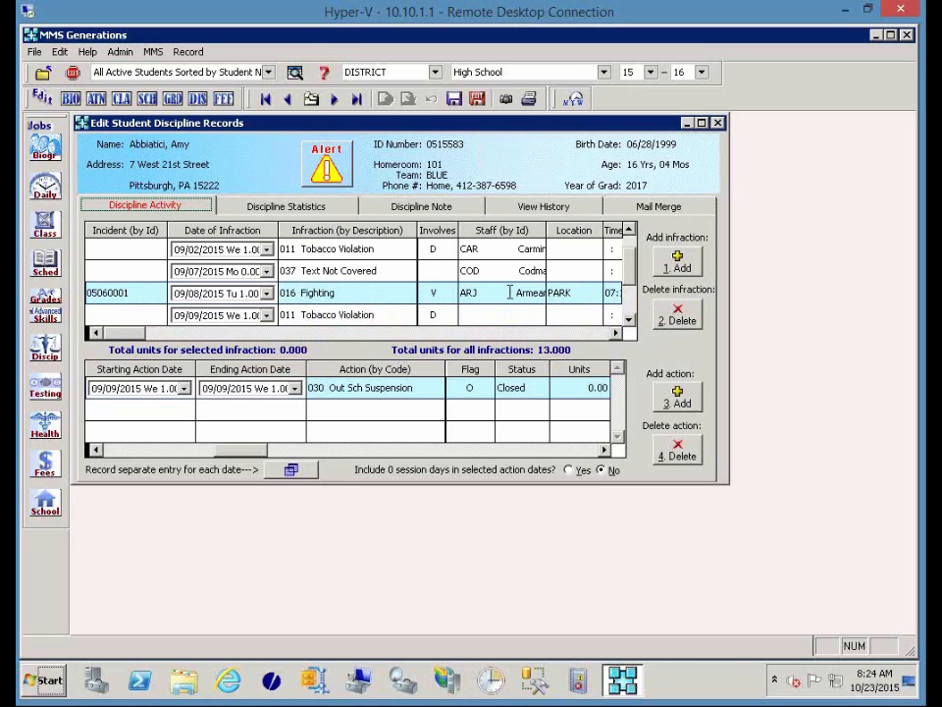
Switch the Staff list to By Name unchanged, then show the Time and Weapon Type BAT columns.
click(509, 291)
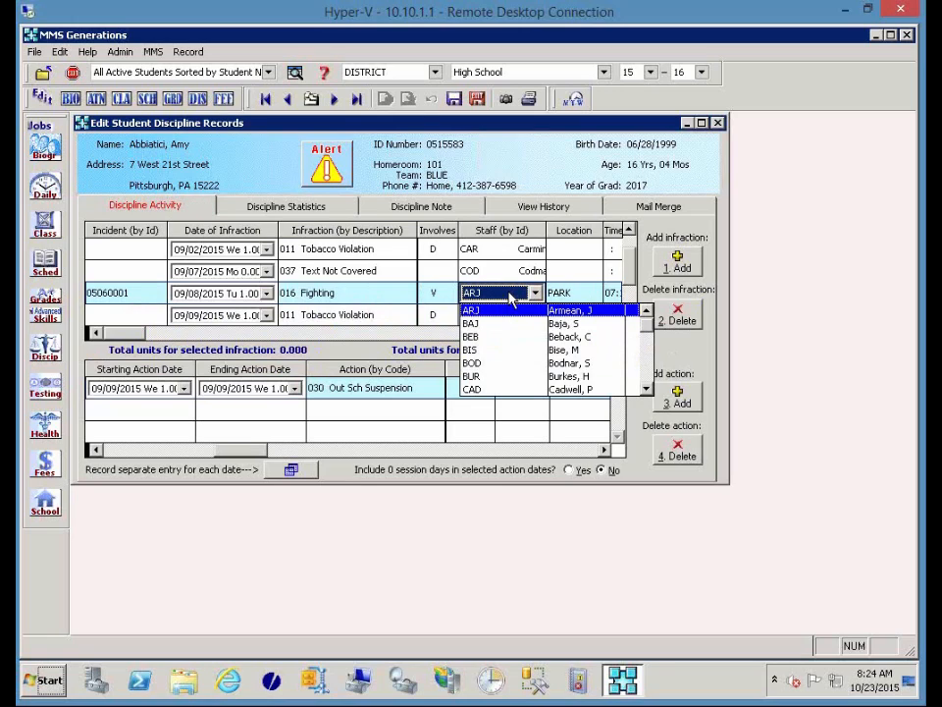
click(490, 225)
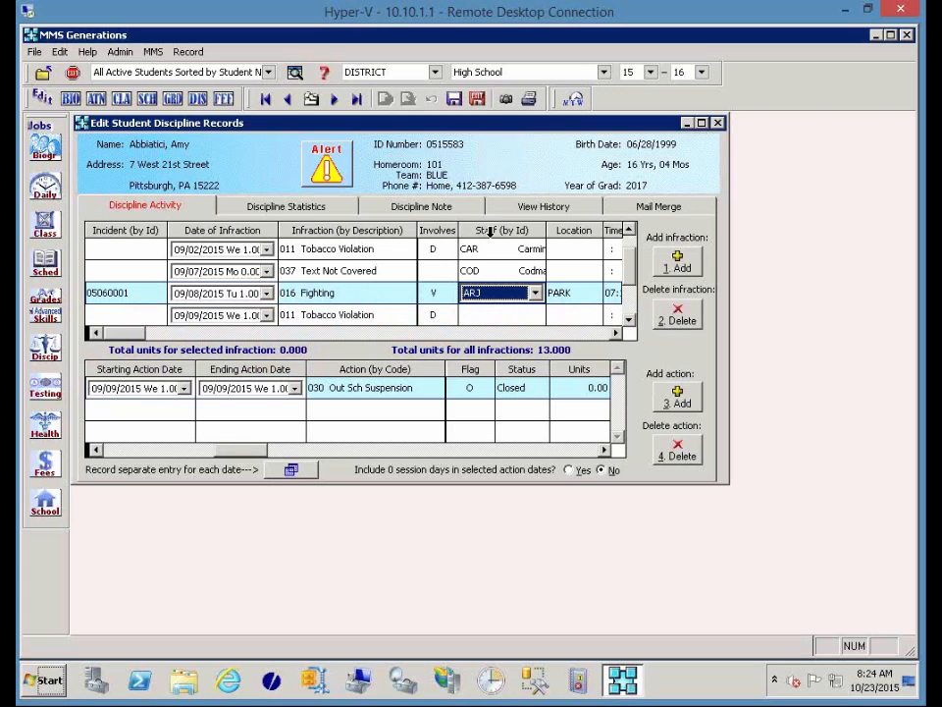
click(489, 230)
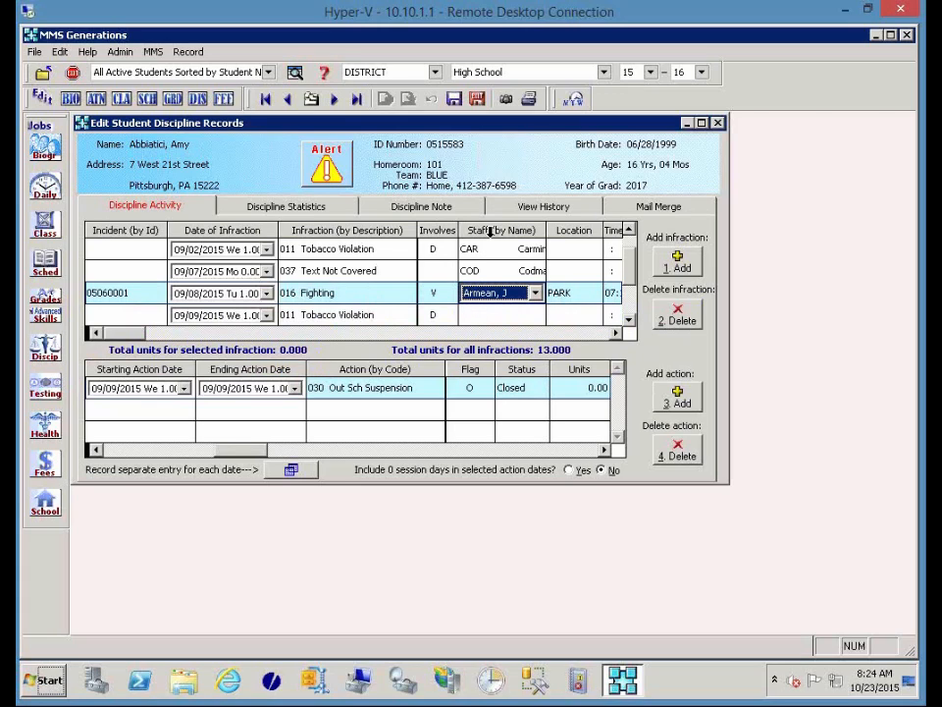
click(534, 292)
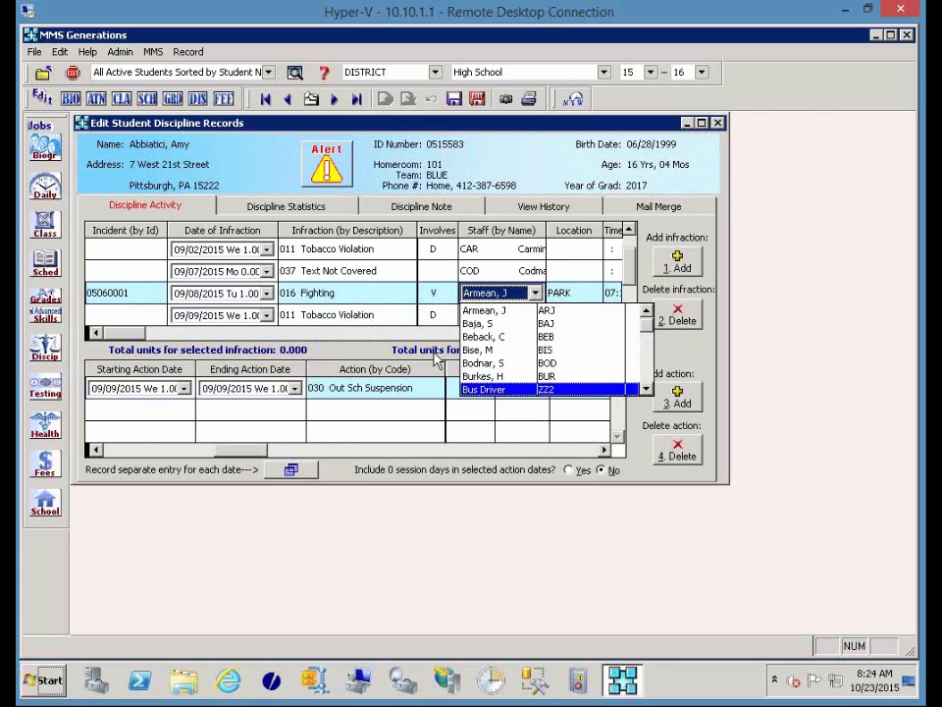
click(436, 359)
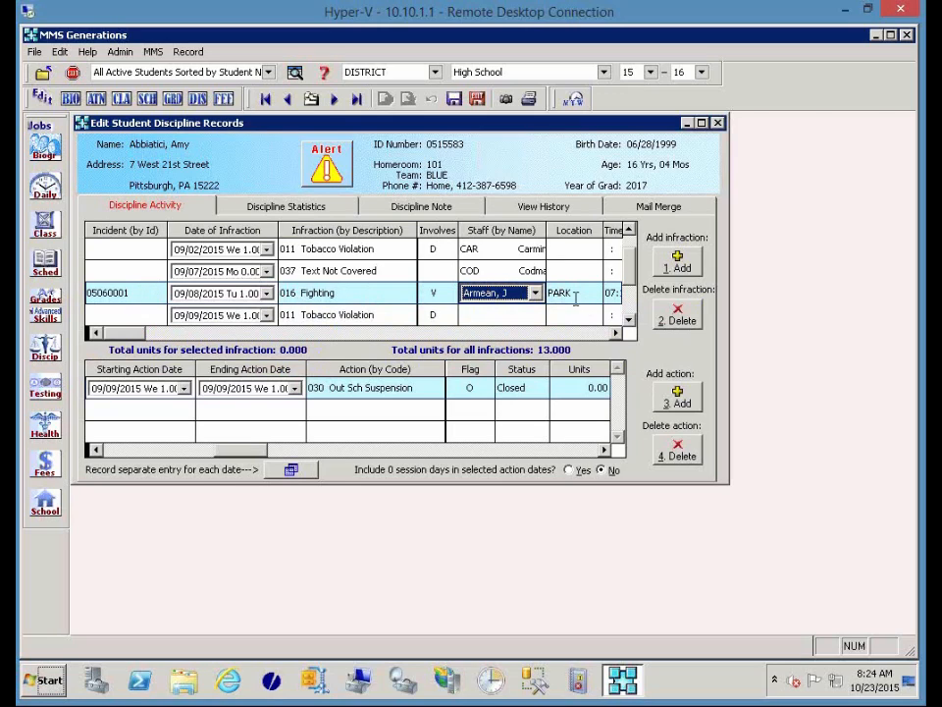
click(619, 334)
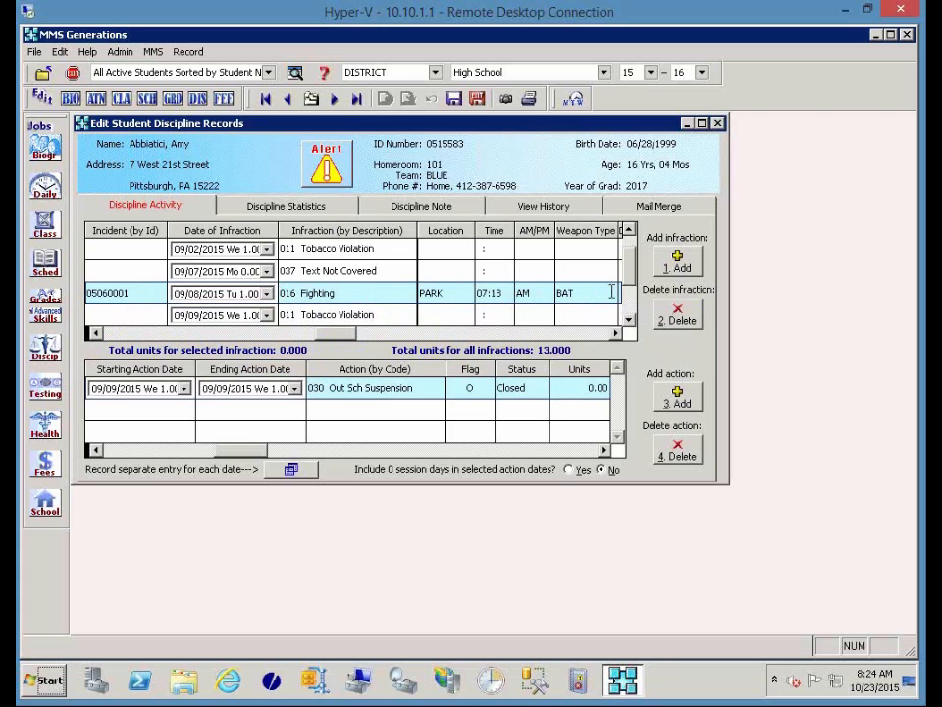
click(611, 292)
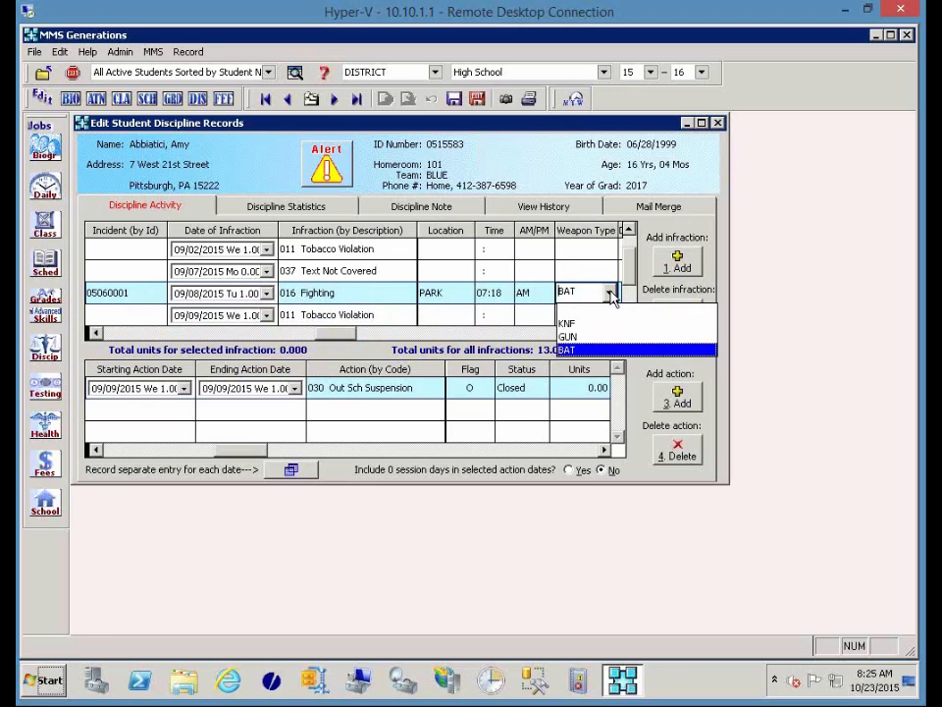
key(Return)
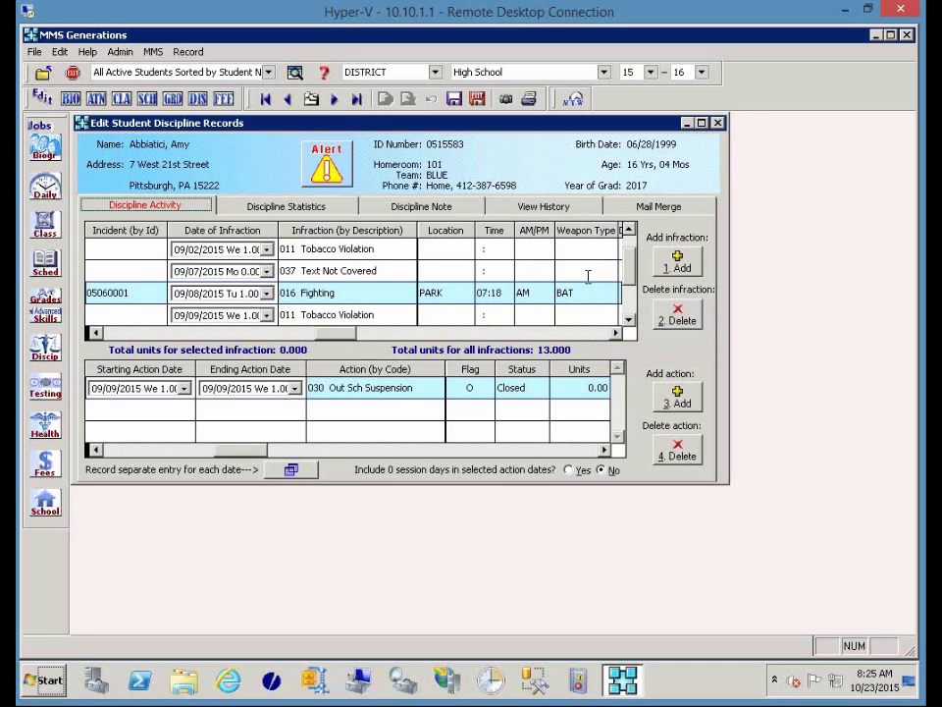
click(119, 52)
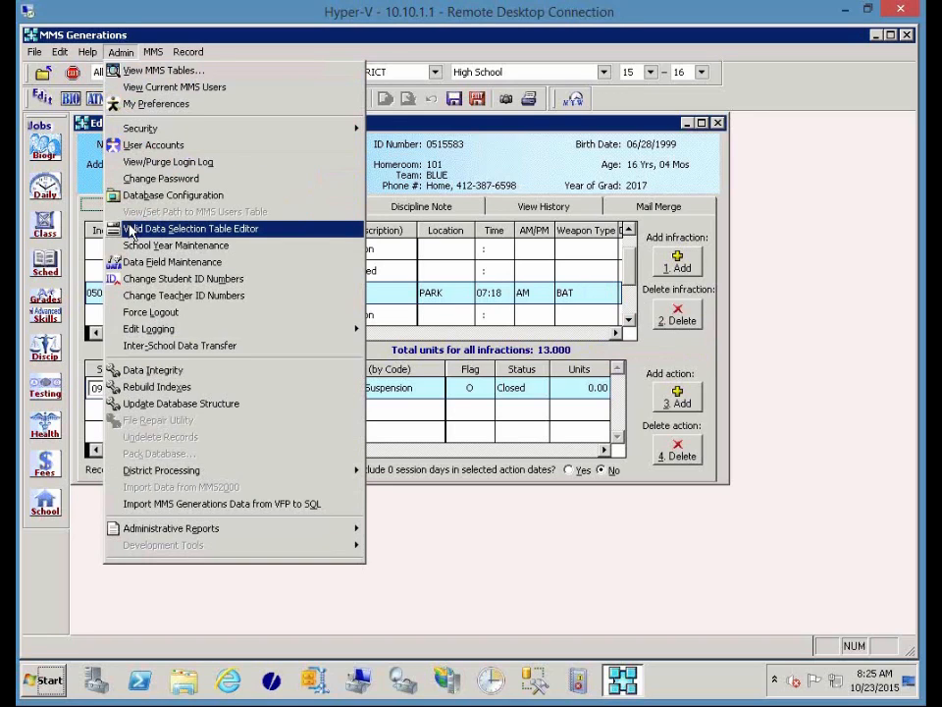
click(388, 218)
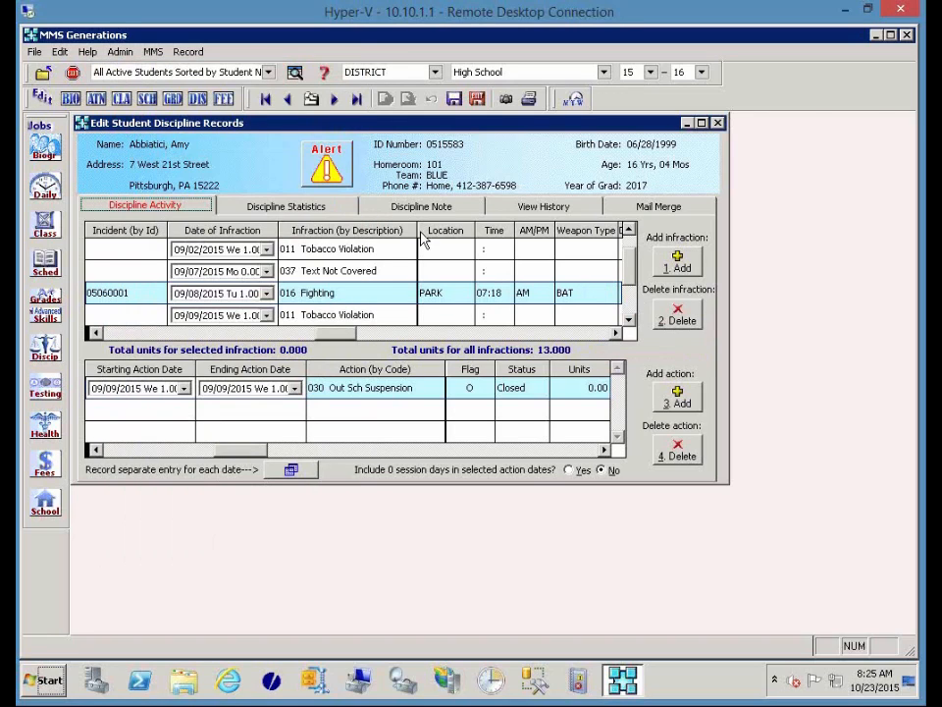
click(595, 290)
click(609, 292)
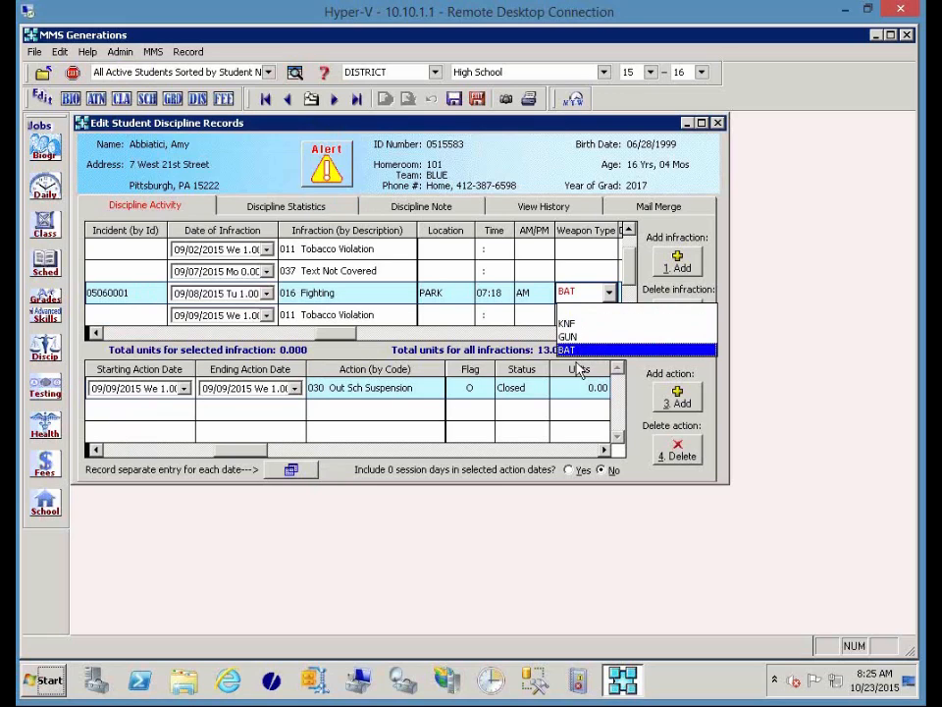
click(551, 351)
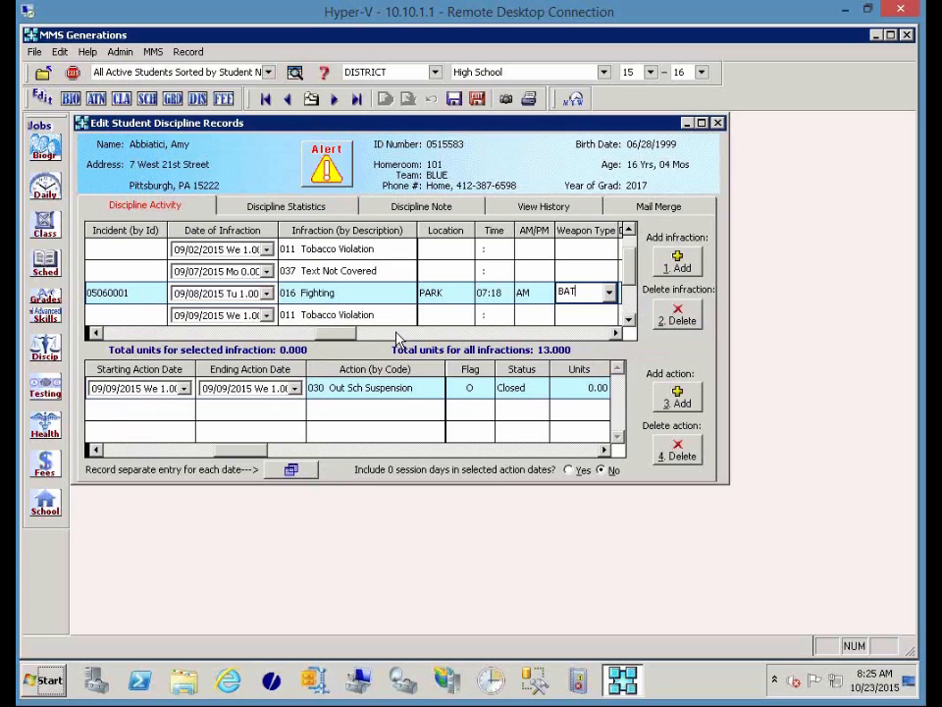
key(Tab)
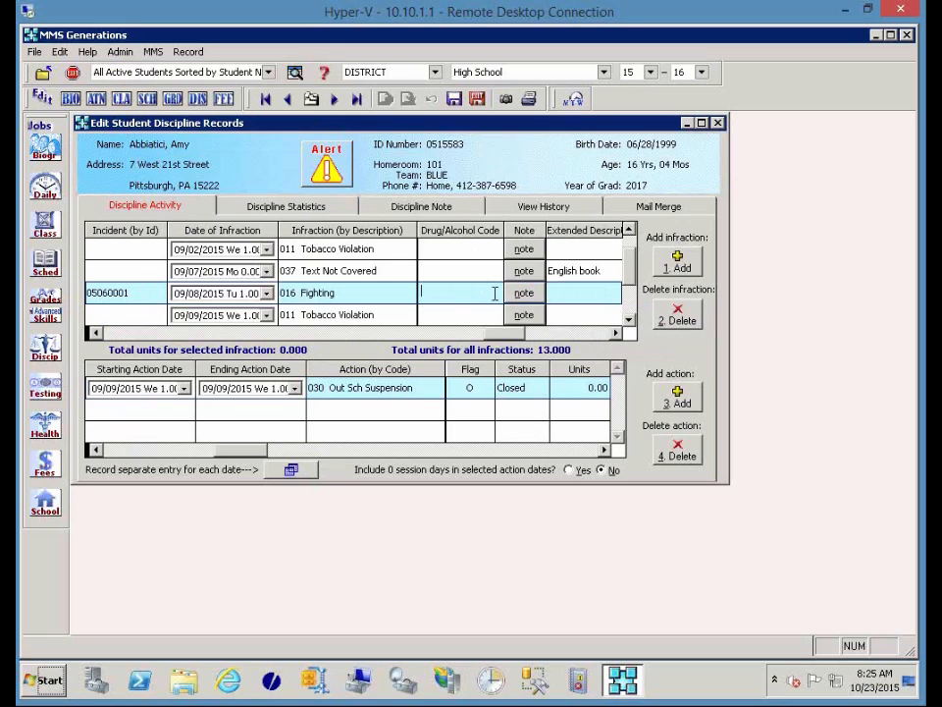
click(495, 293)
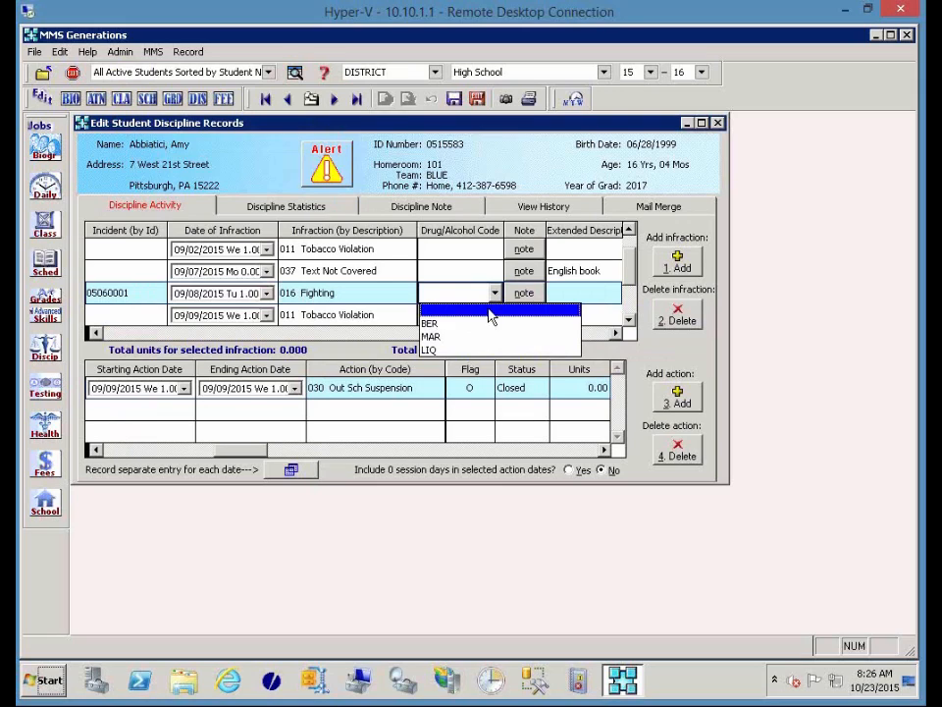
click(490, 314)
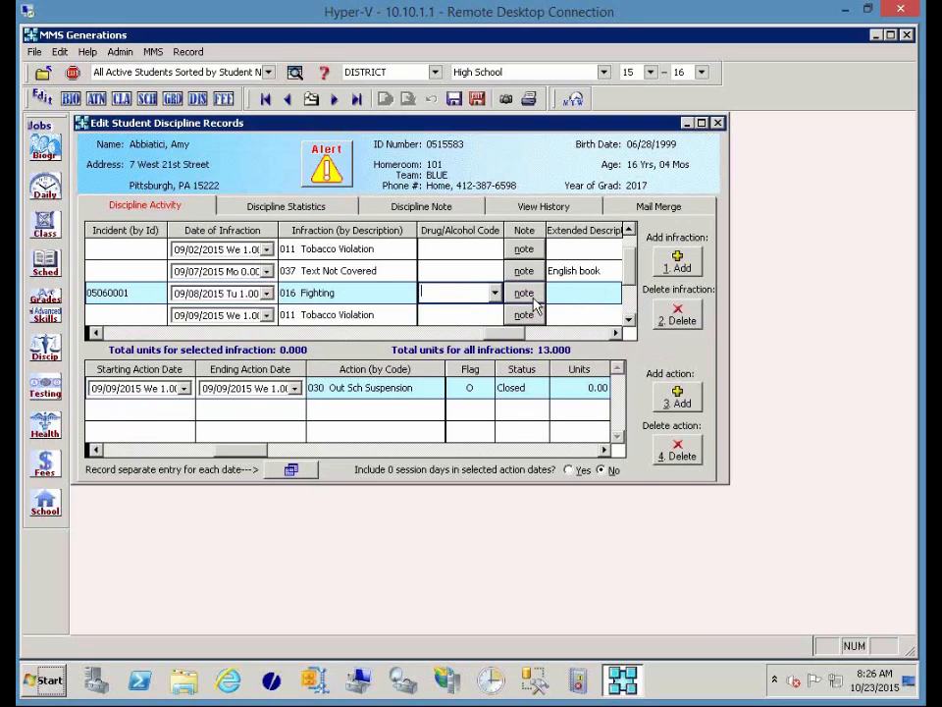
click(531, 297)
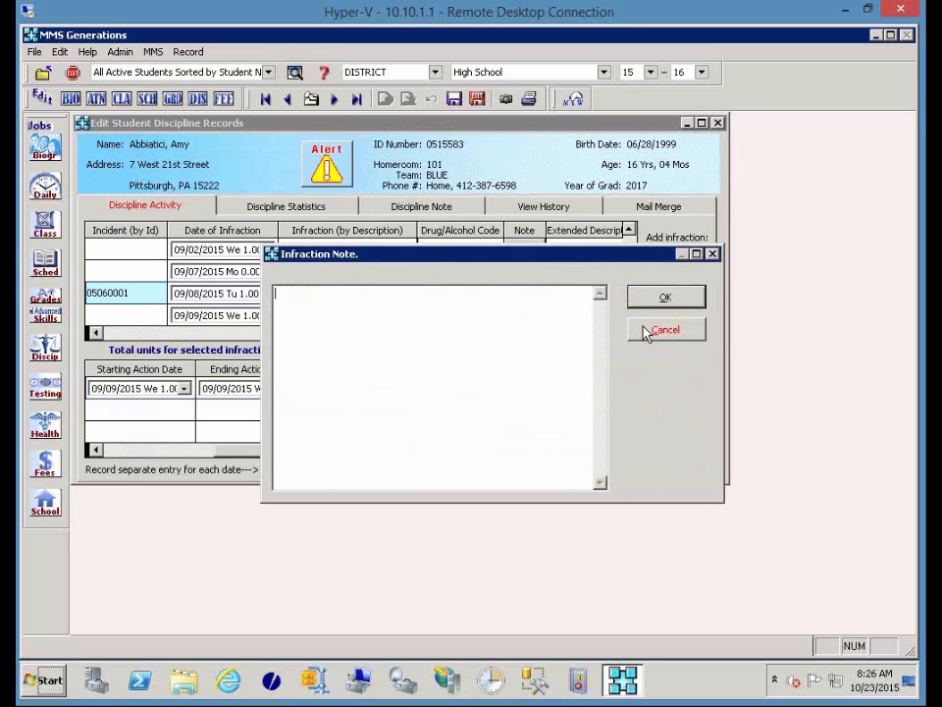
click(647, 331)
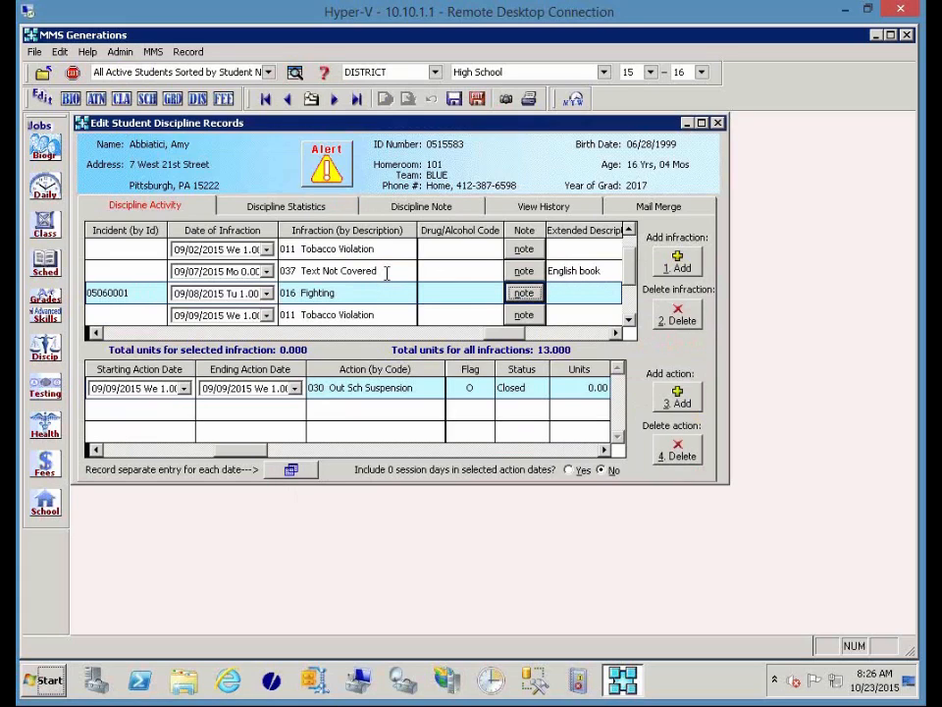
click(566, 336)
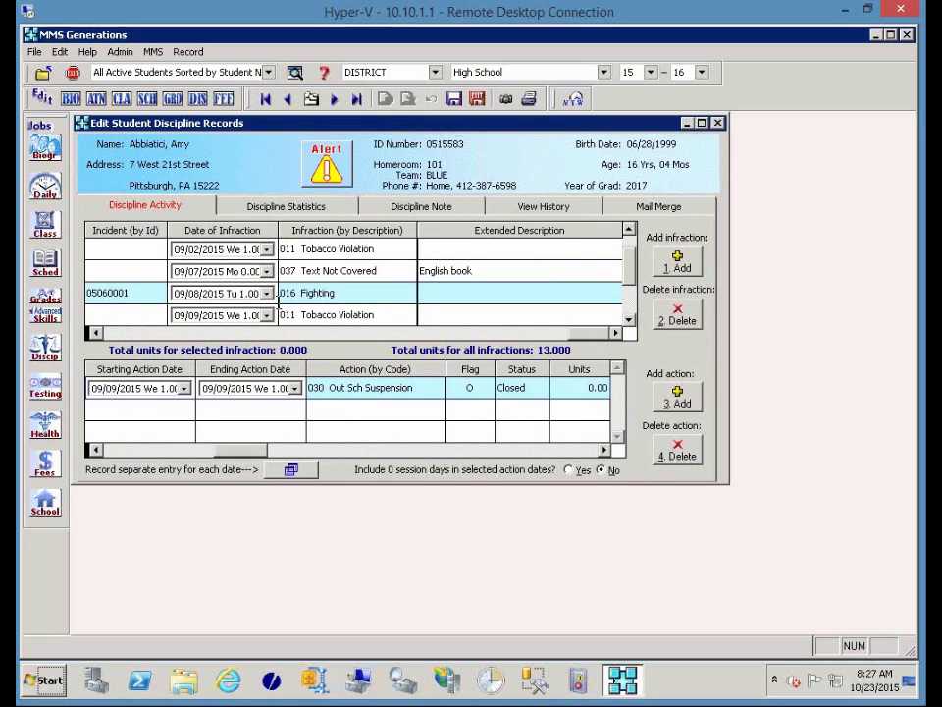
click(111, 334)
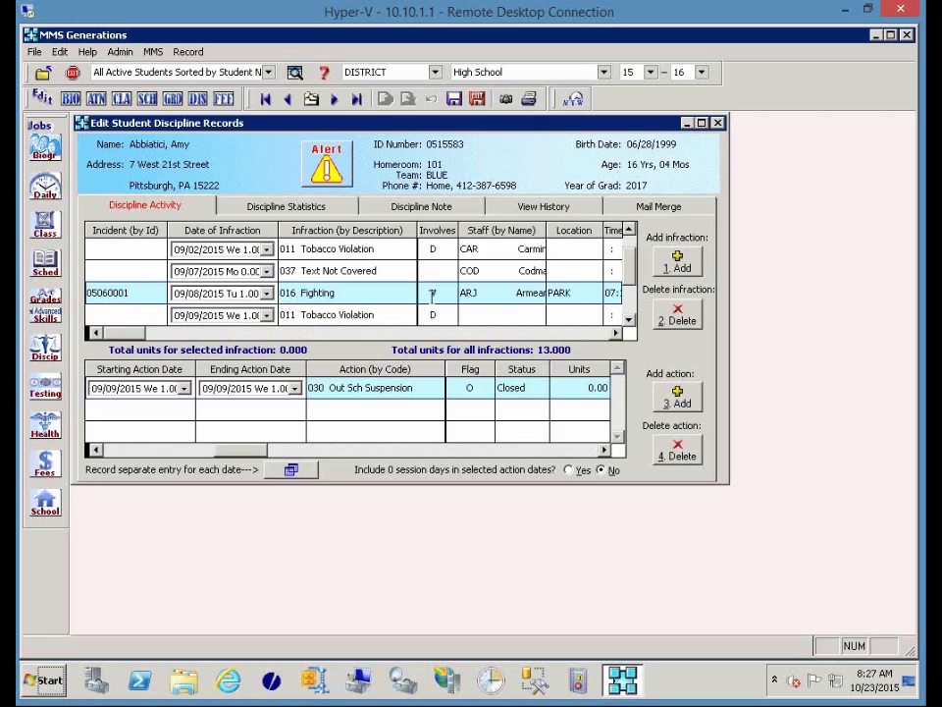
click(440, 248)
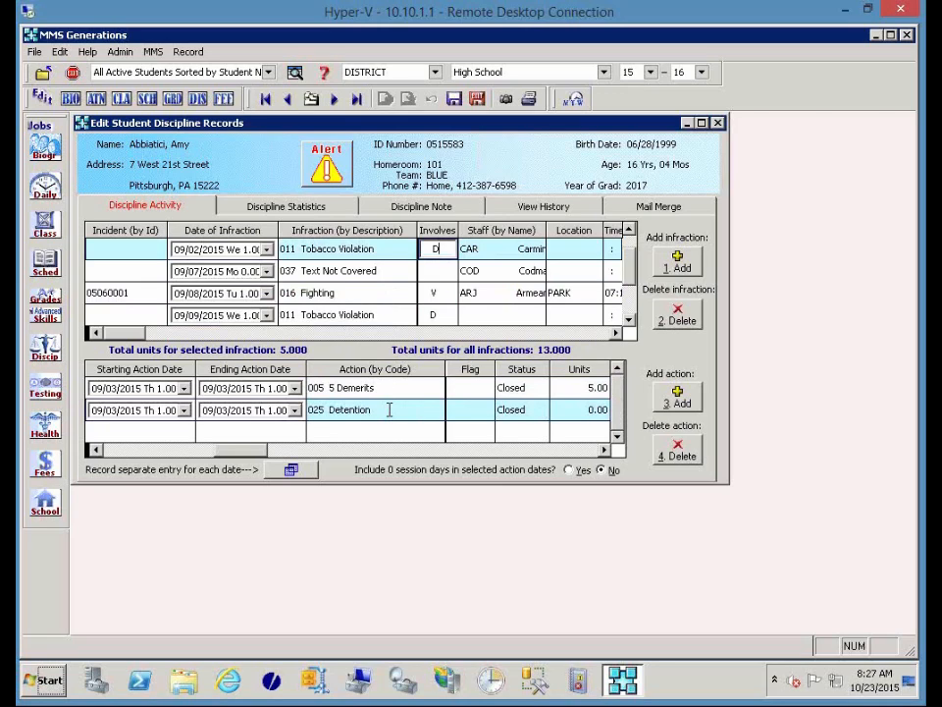
click(442, 272)
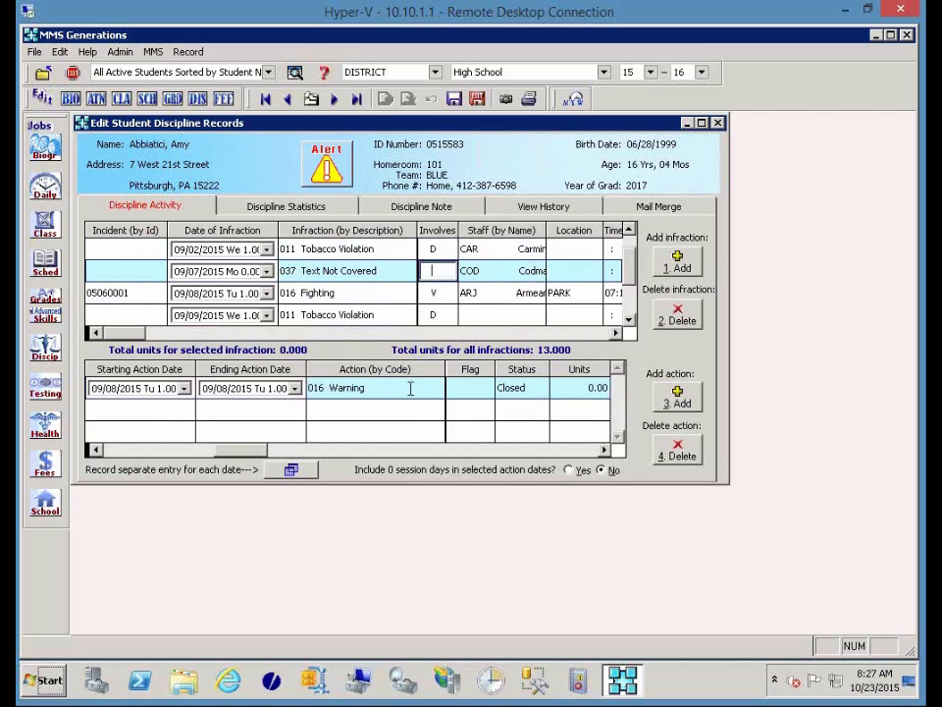
click(444, 293)
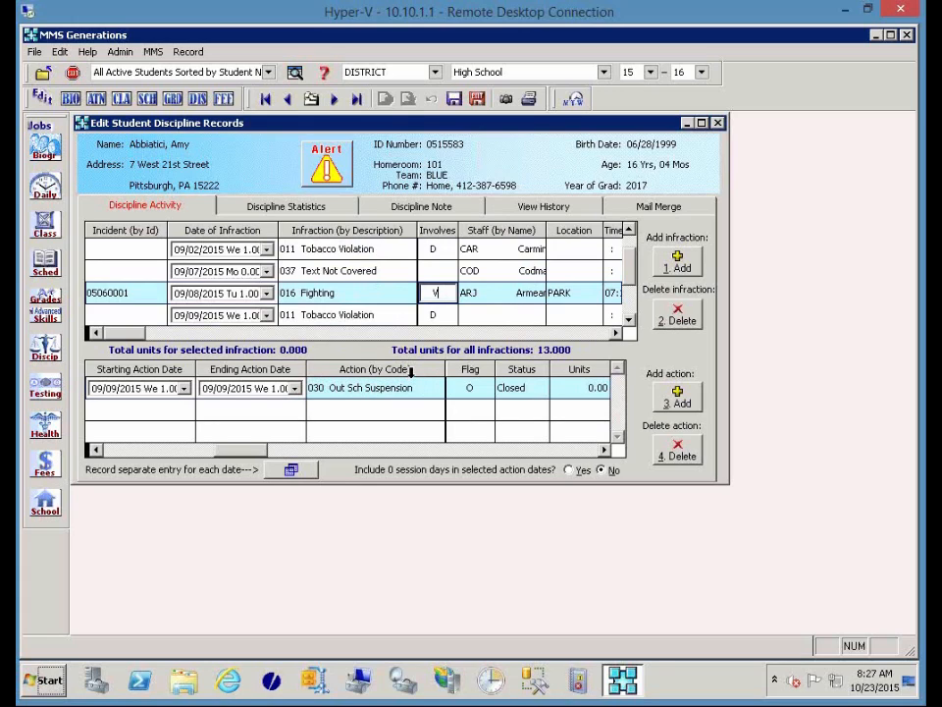
Choose 030 Out Sch Suspension as the action, declining the SUO attendance code.
click(432, 387)
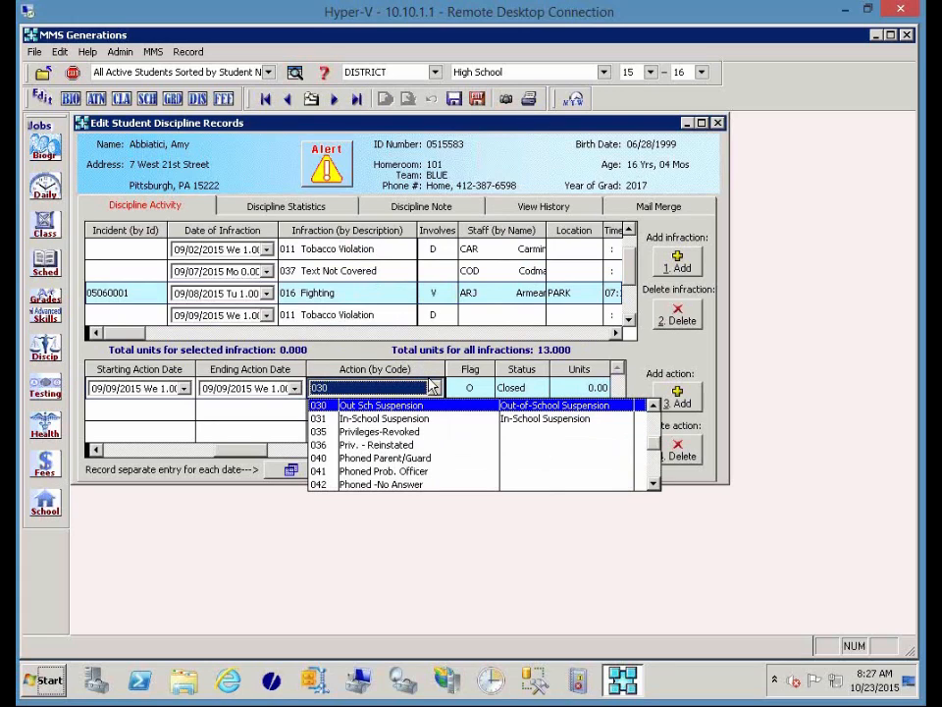
click(427, 407)
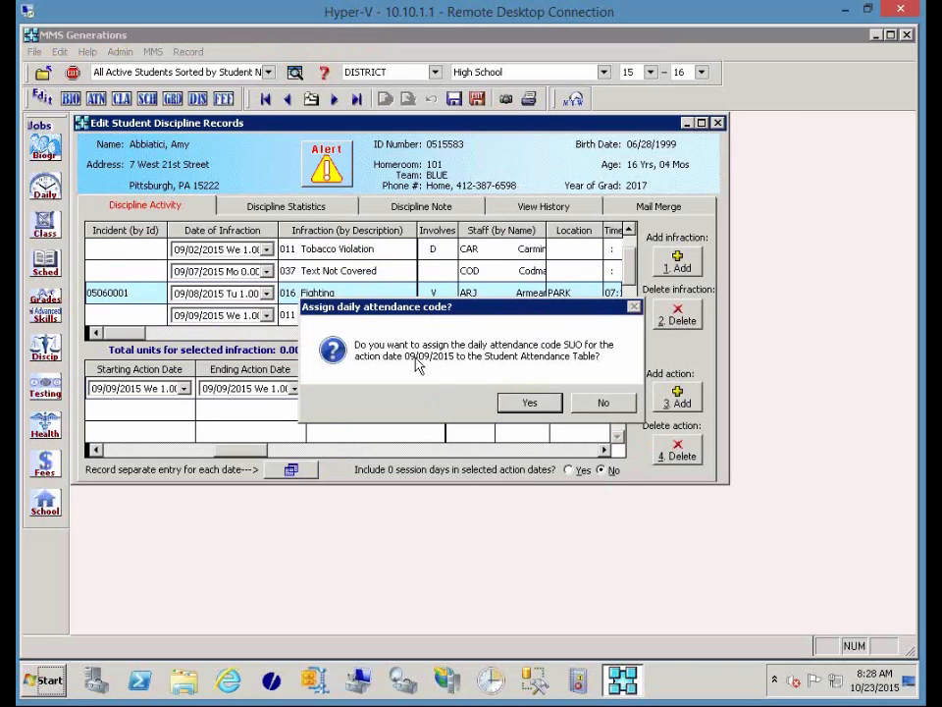
click(600, 402)
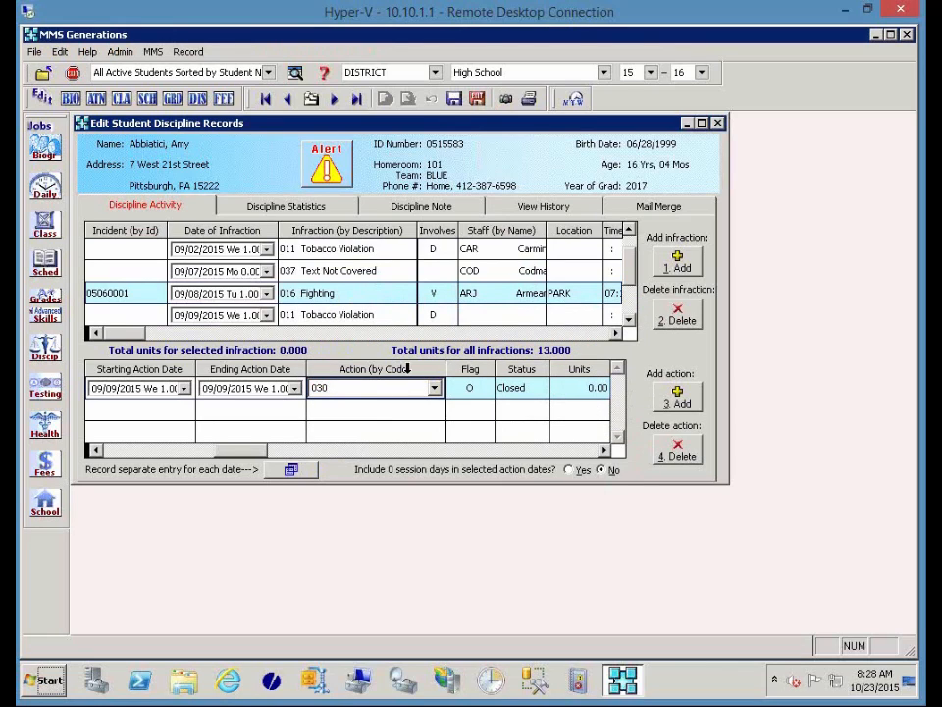
Switch the Action list to by Description and reselect Out Sch Suspension.
click(406, 368)
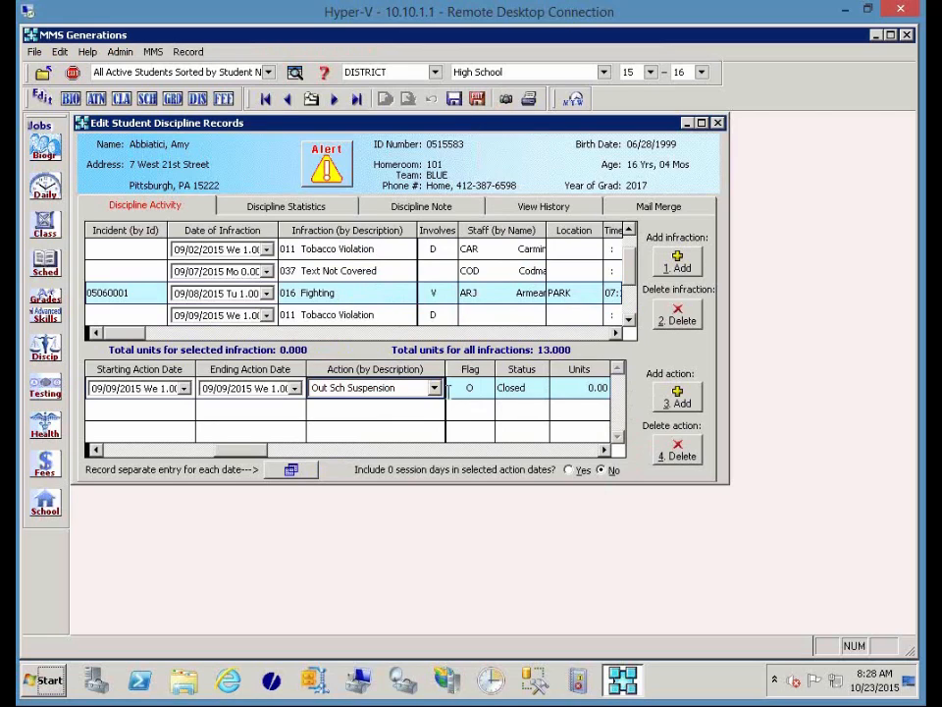
click(434, 389)
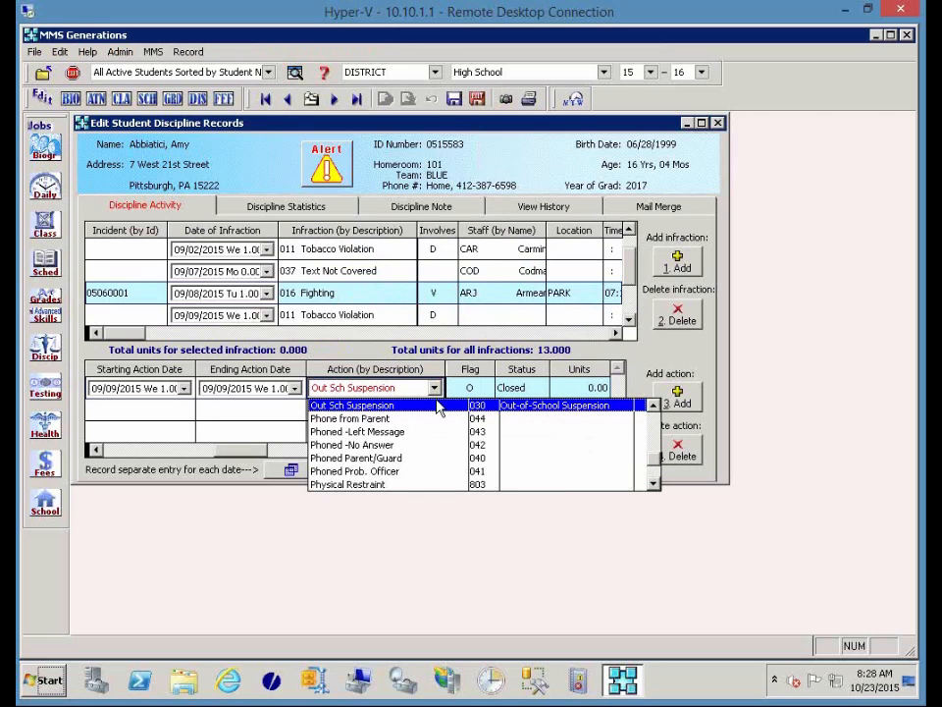
click(438, 406)
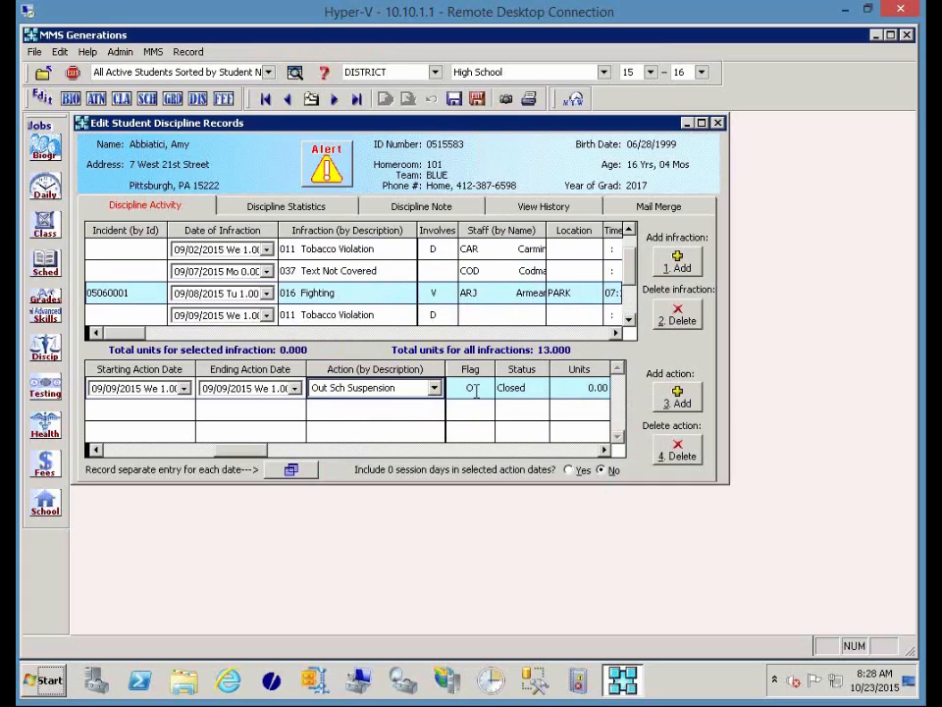
click(476, 390)
click(579, 388)
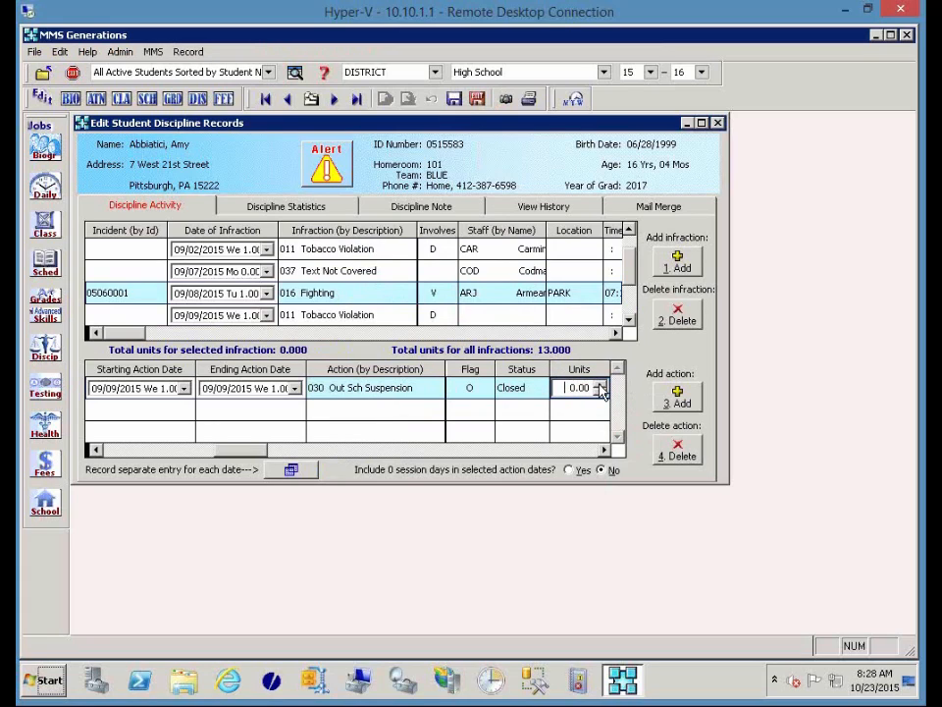
Raise the Out Sch Suspension action's units from 0.00 to 1.00.
click(600, 384)
click(342, 451)
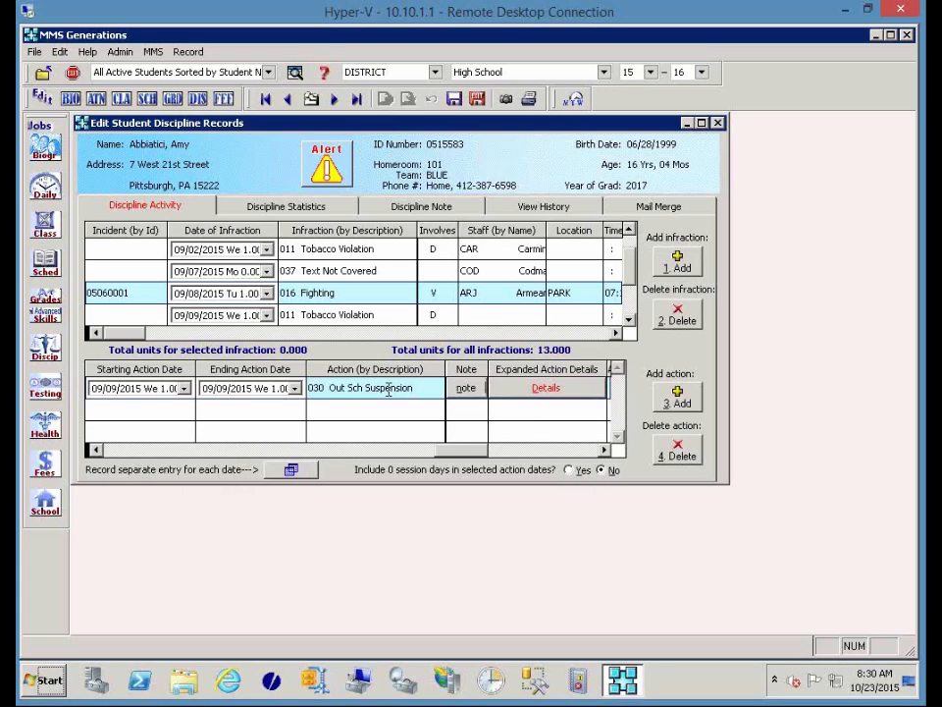
Open Expanded Action Details for the 09/09/2015 Out Sch Suspension.
click(591, 388)
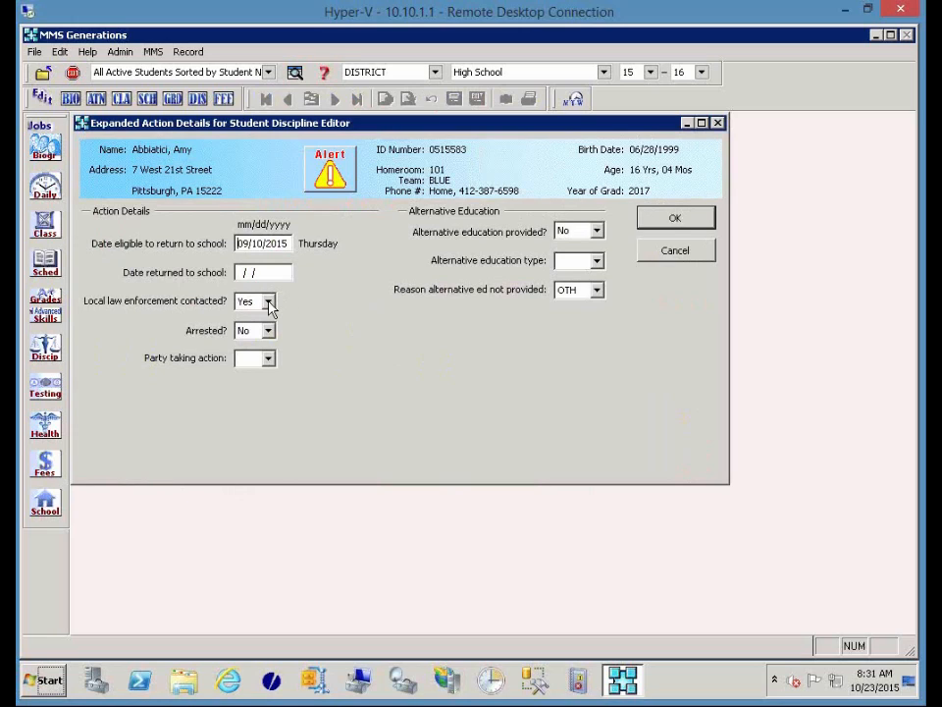
Keep law enforcement contacted Yes, arrested No, and party taking action unspecified.
click(268, 303)
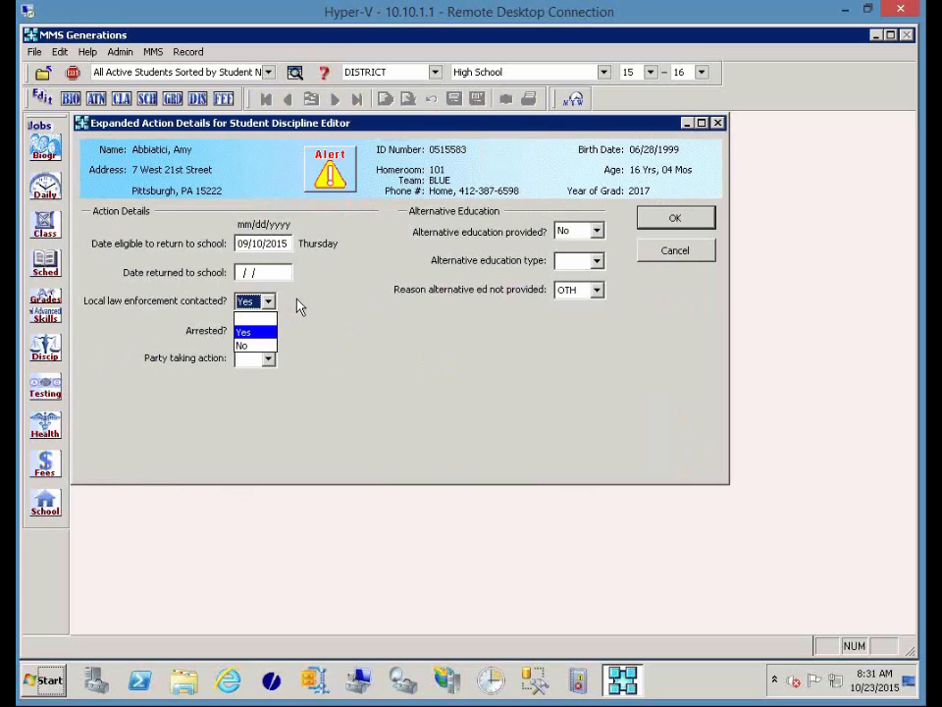
click(299, 306)
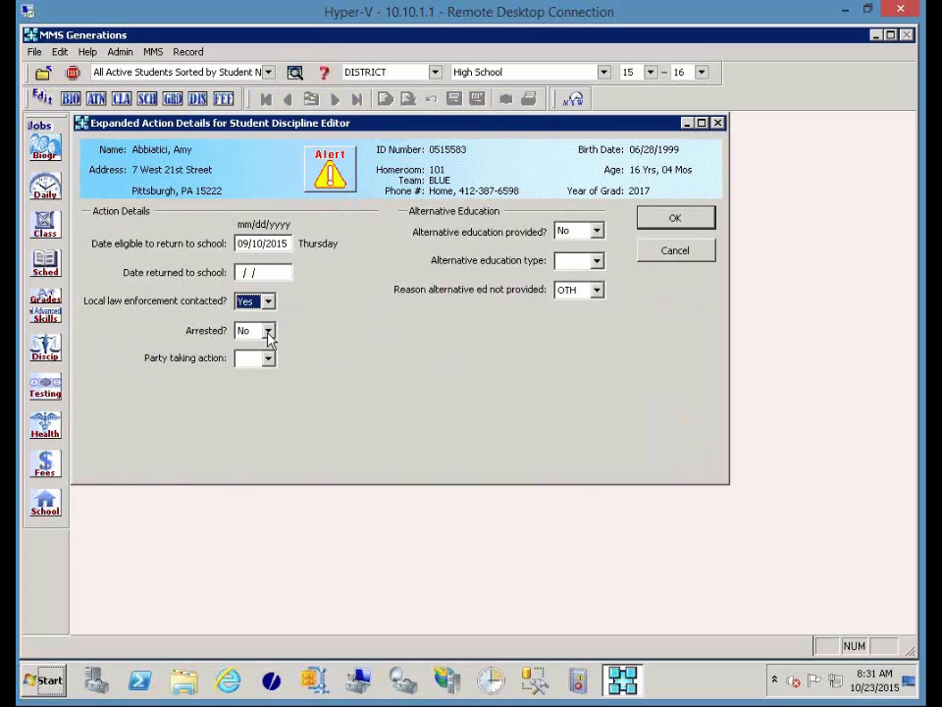
click(269, 333)
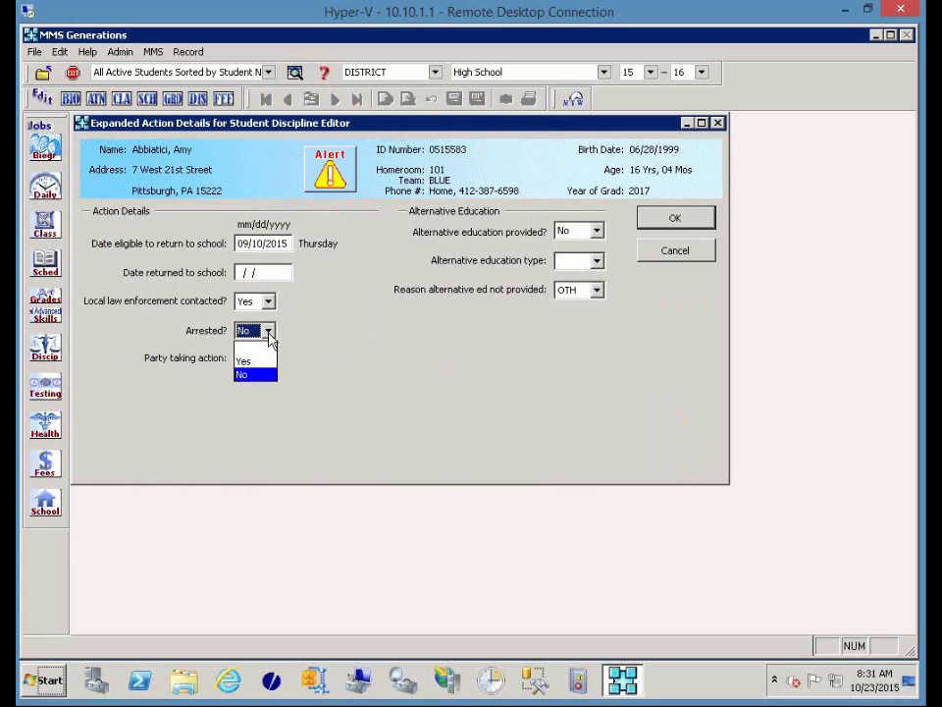
click(310, 323)
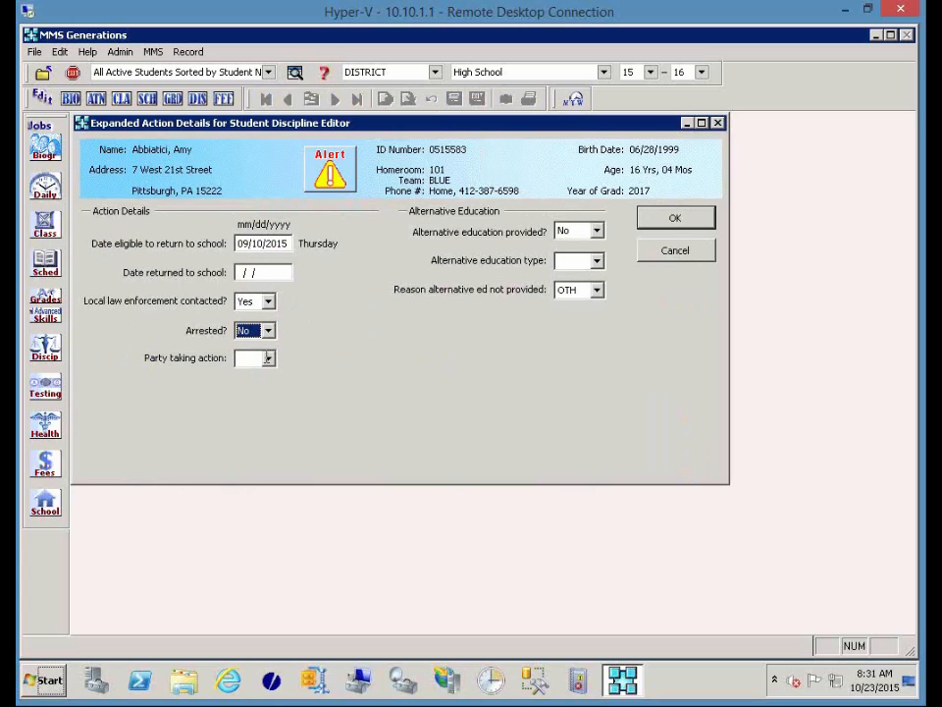
click(267, 359)
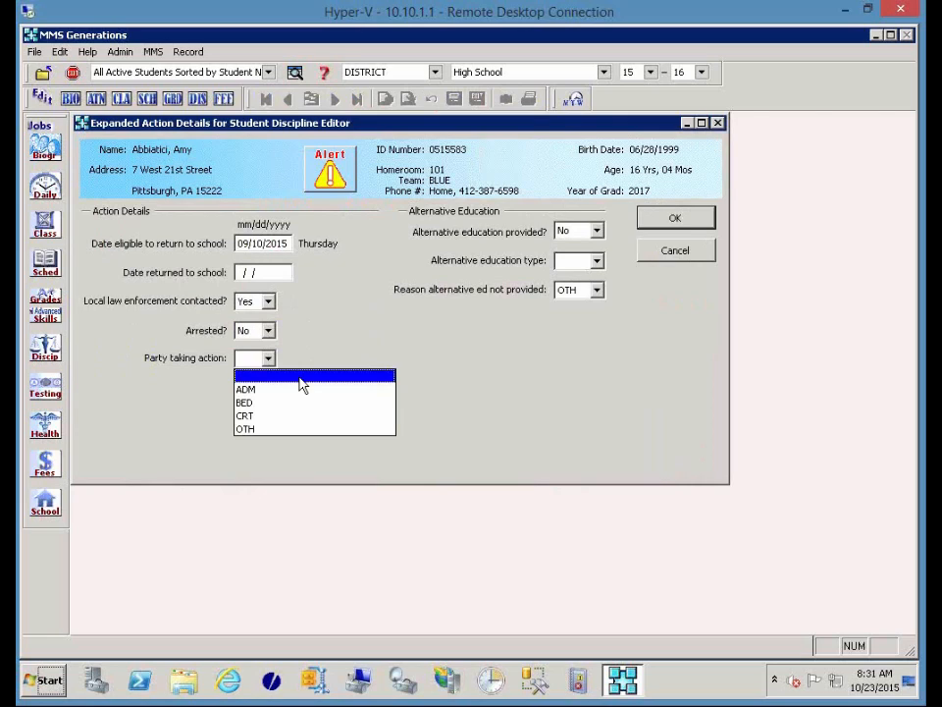
click(301, 381)
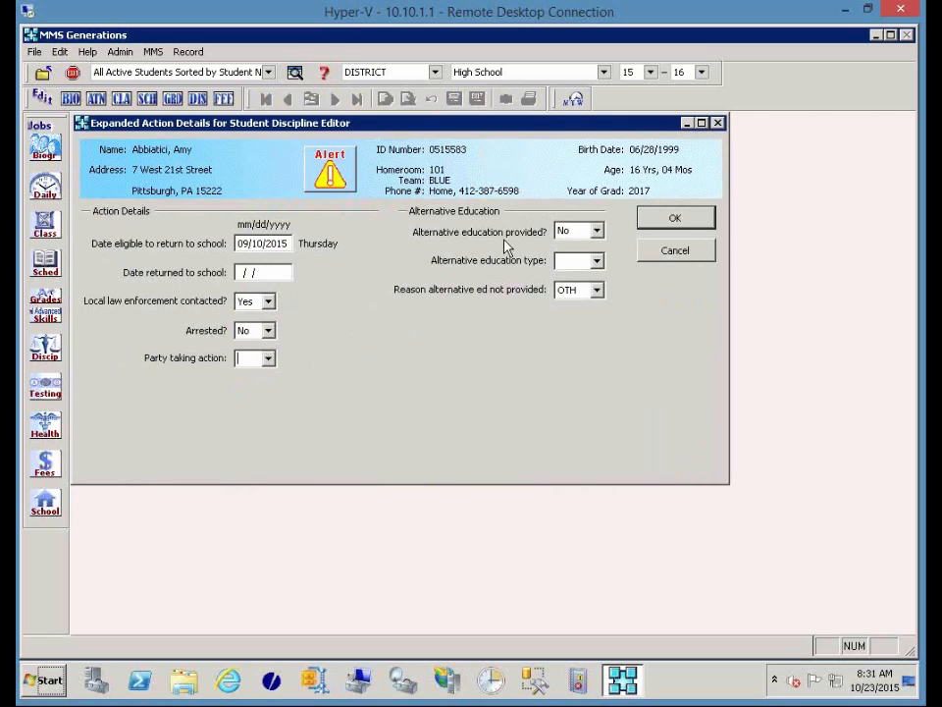
Leave alternative education provided at No with reason OTH, and confirm the details.
click(598, 233)
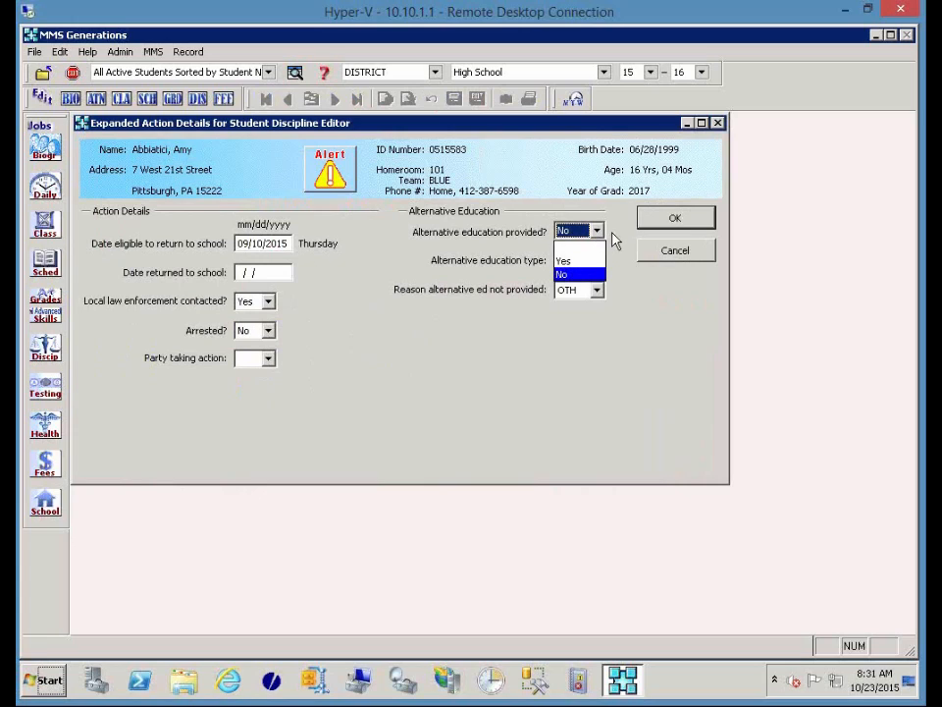
click(614, 239)
click(597, 262)
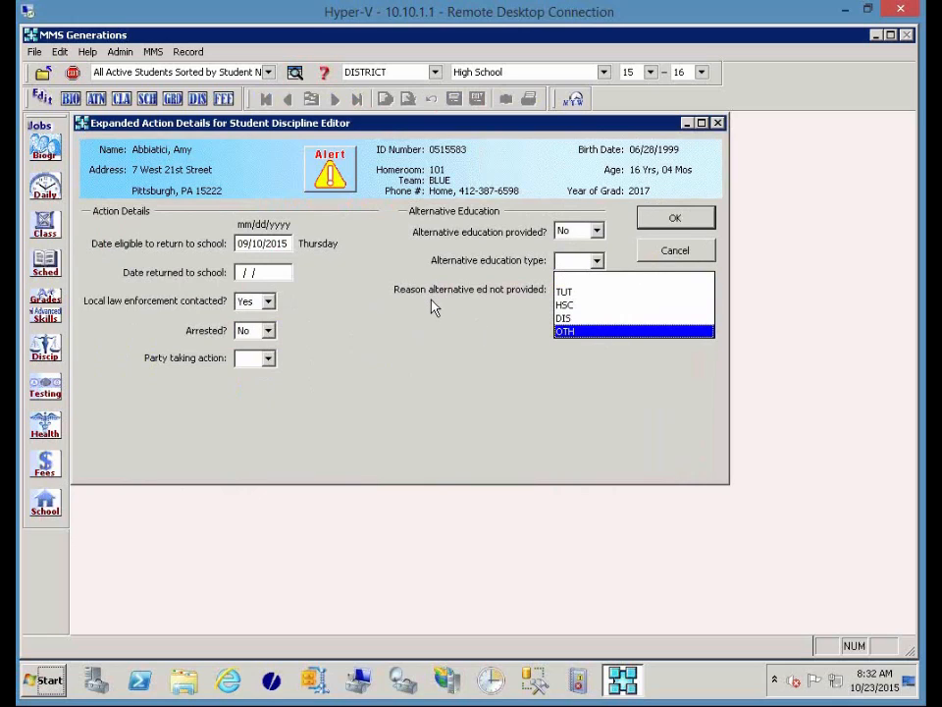
key(Return)
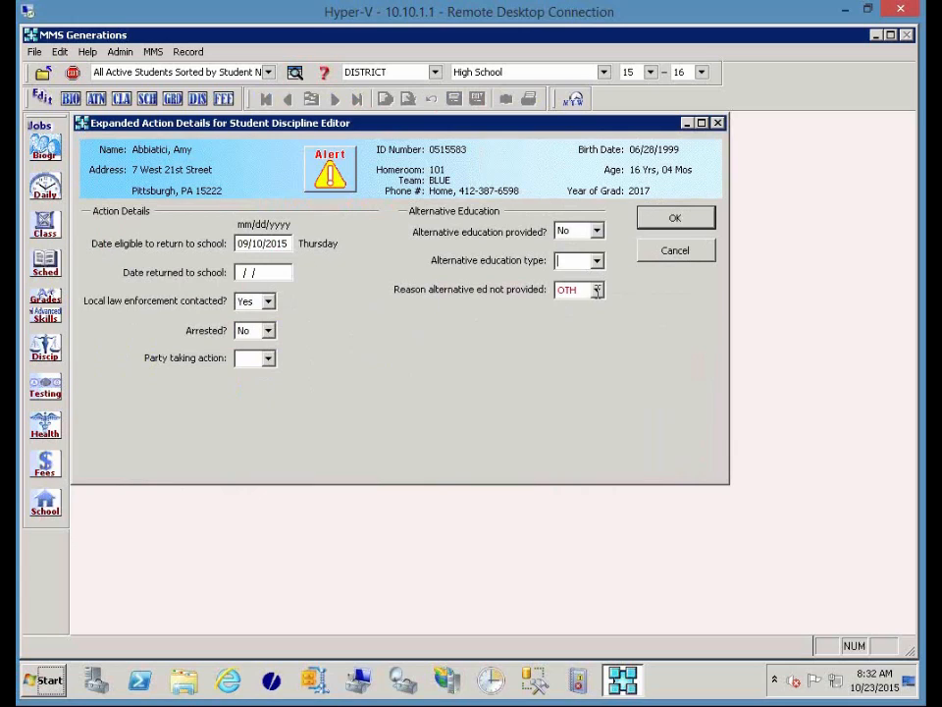
click(597, 291)
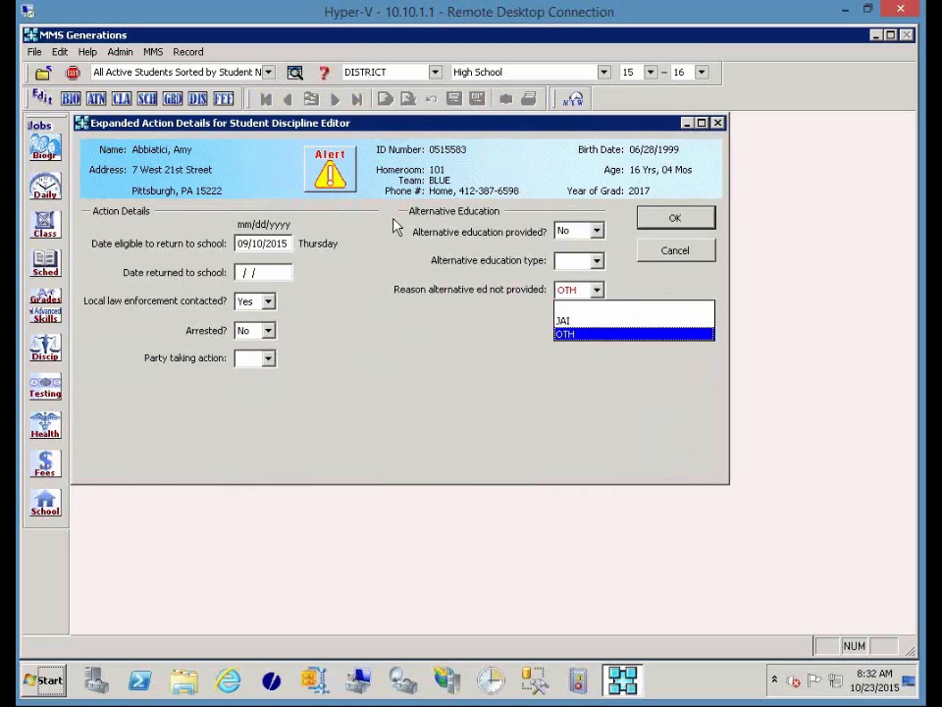
click(672, 220)
click(671, 220)
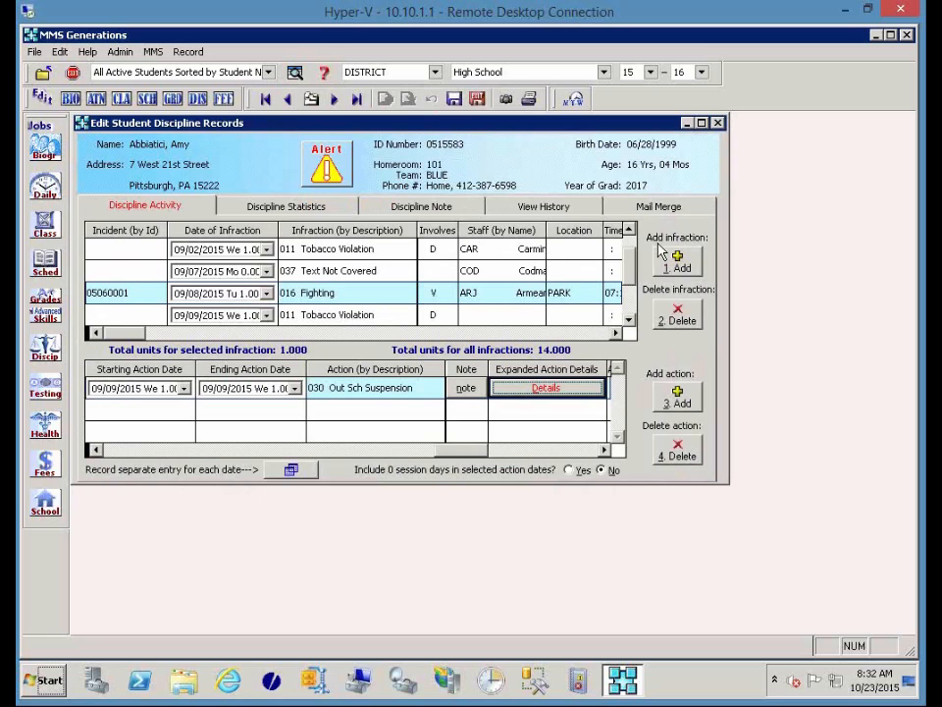
Switch the suspension's Approved by list to by Name, leaving no approver selected.
click(553, 450)
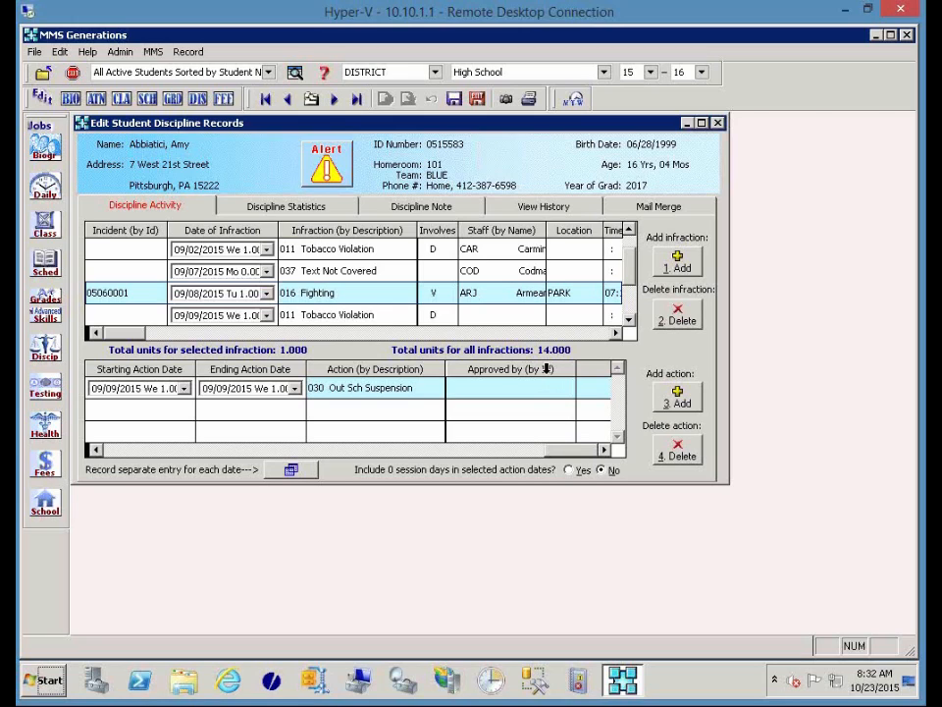
click(545, 387)
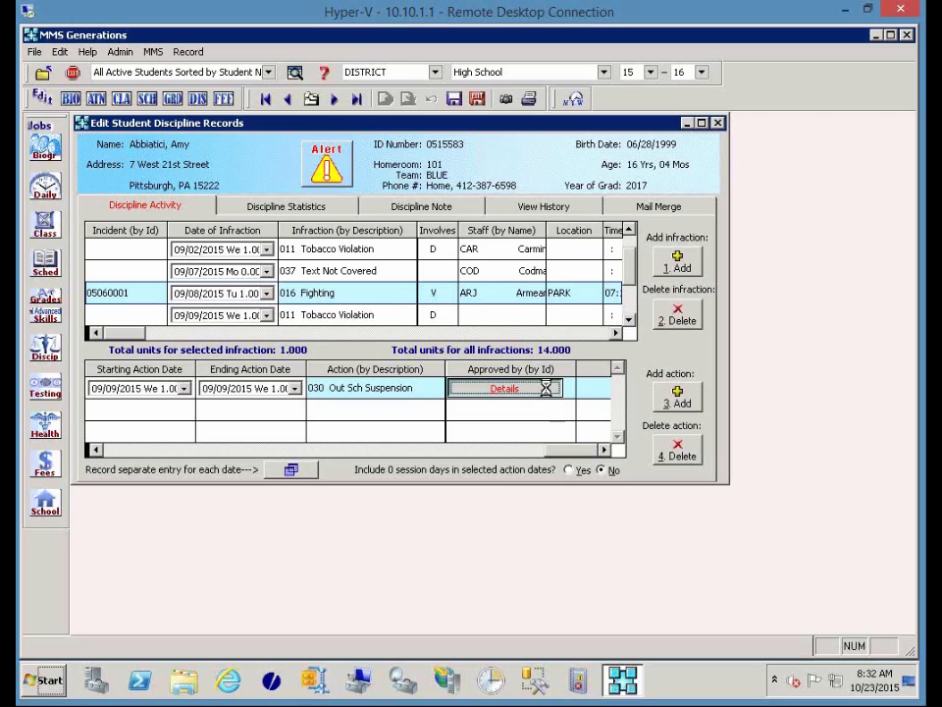
click(548, 391)
click(679, 253)
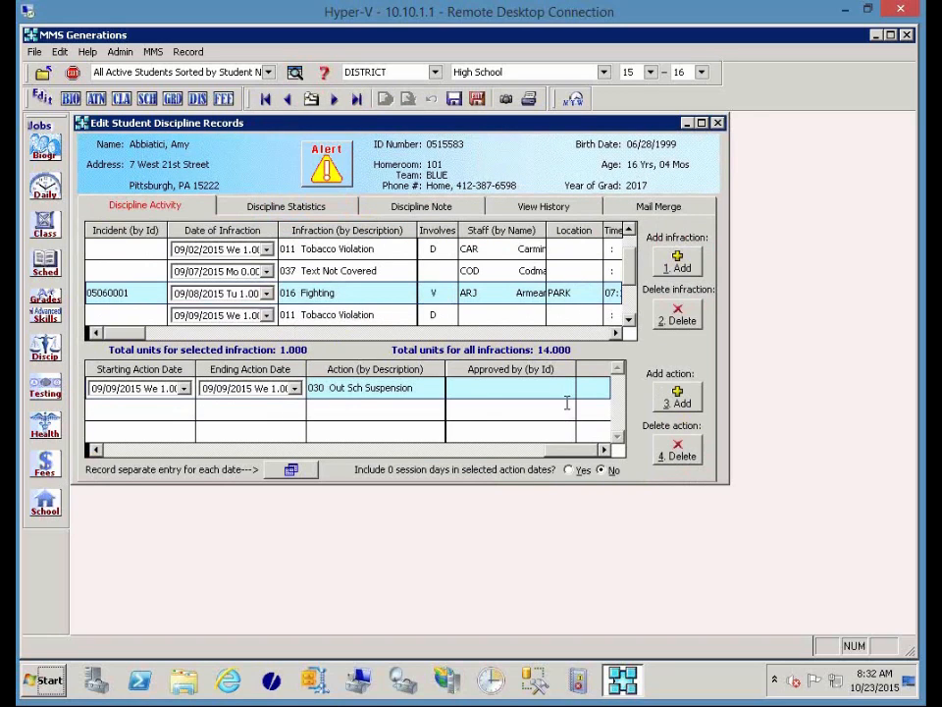
click(565, 389)
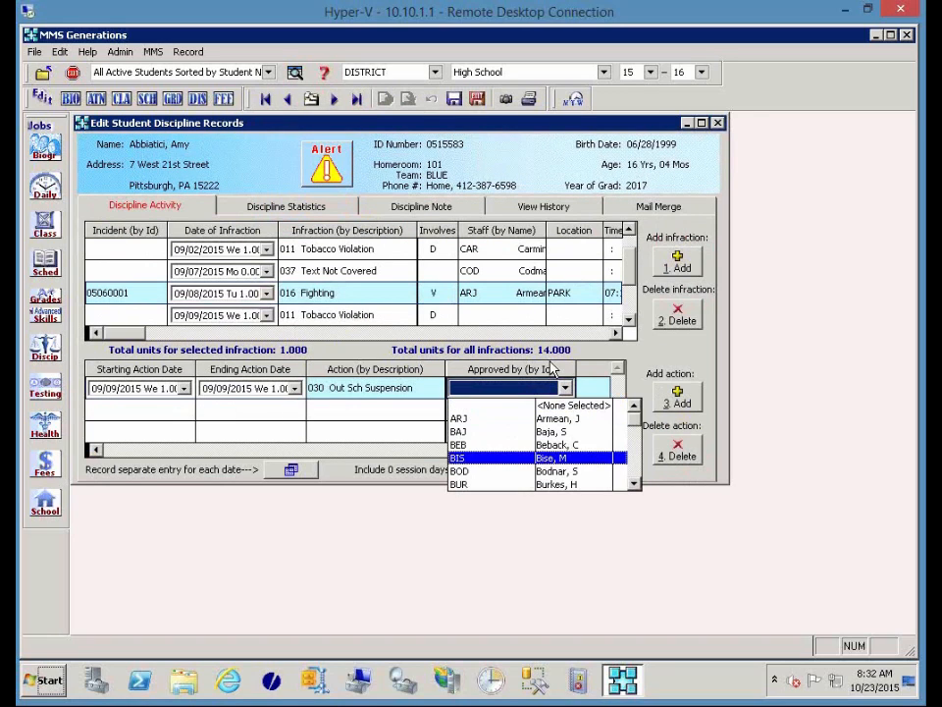
click(550, 368)
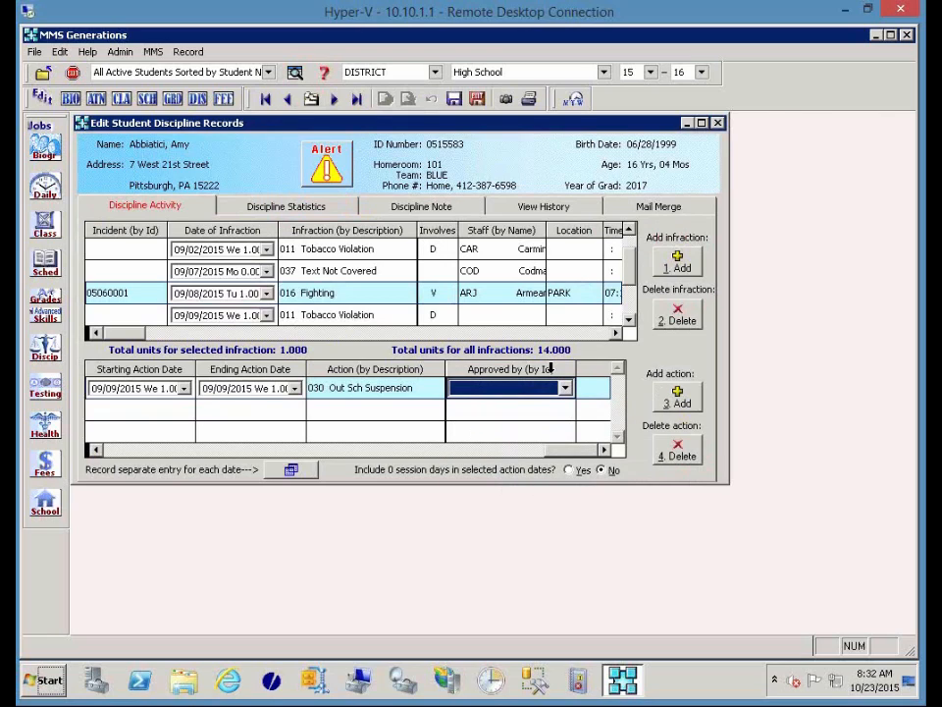
click(565, 388)
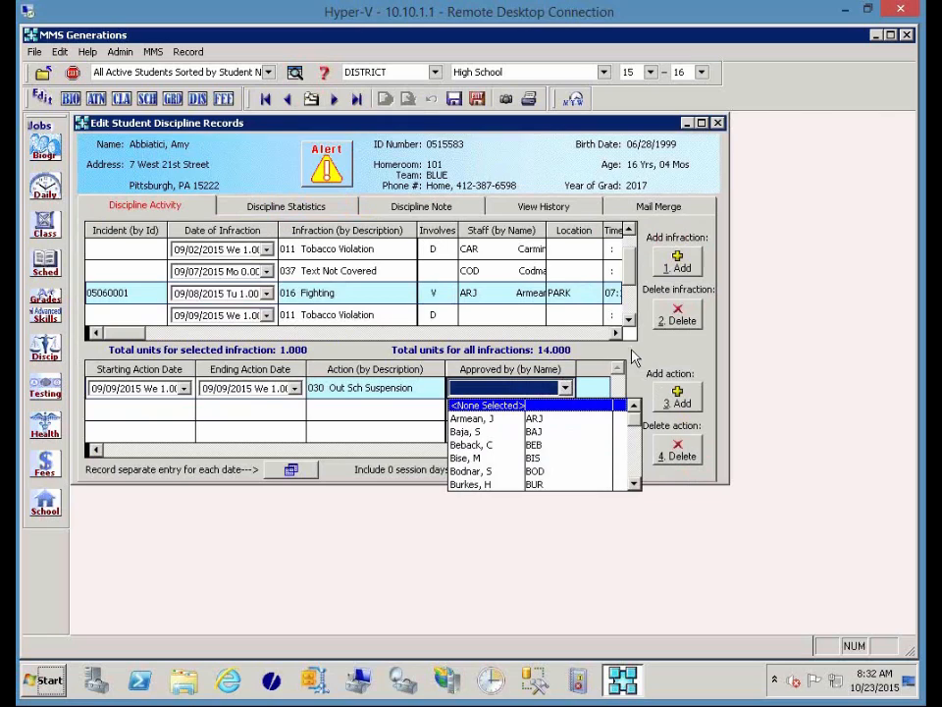
click(659, 352)
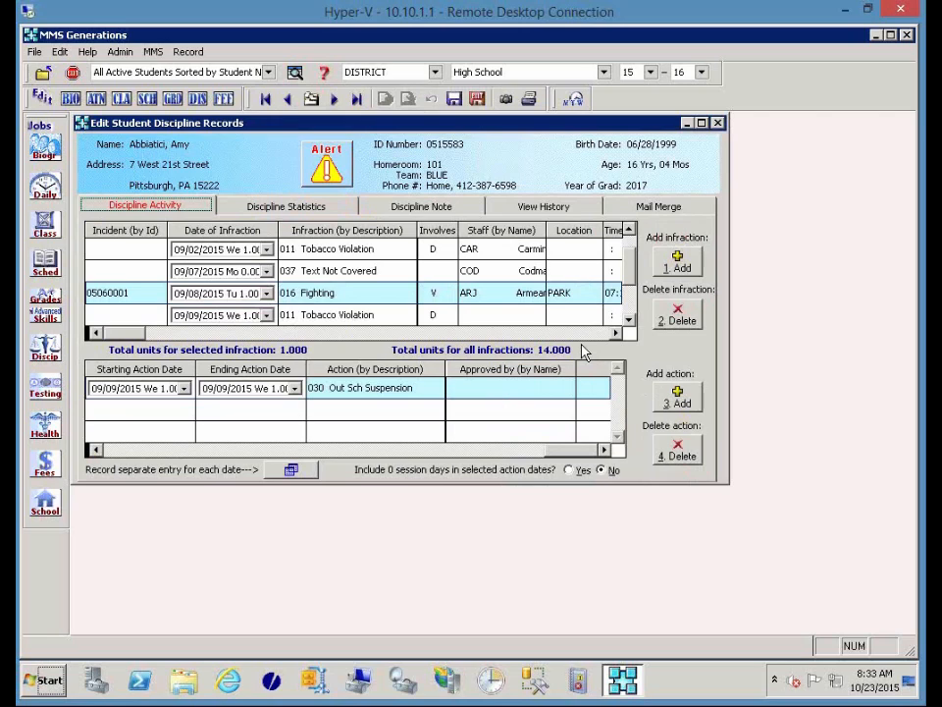
Show discipline statistics ending 06/30/2016, with infractions sorted by most occurrences first.
click(281, 207)
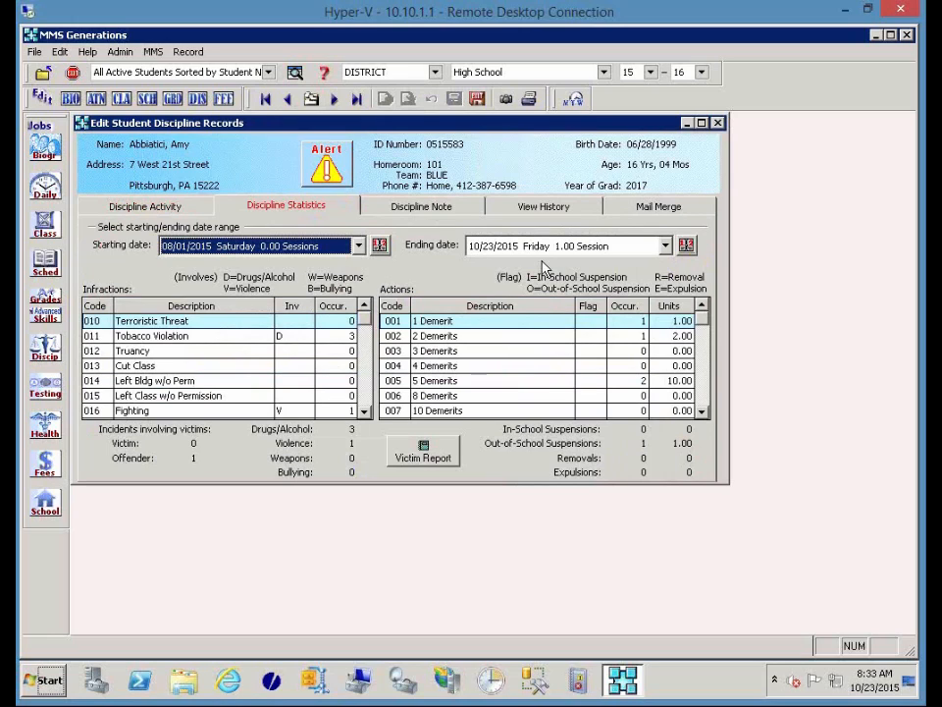
click(665, 245)
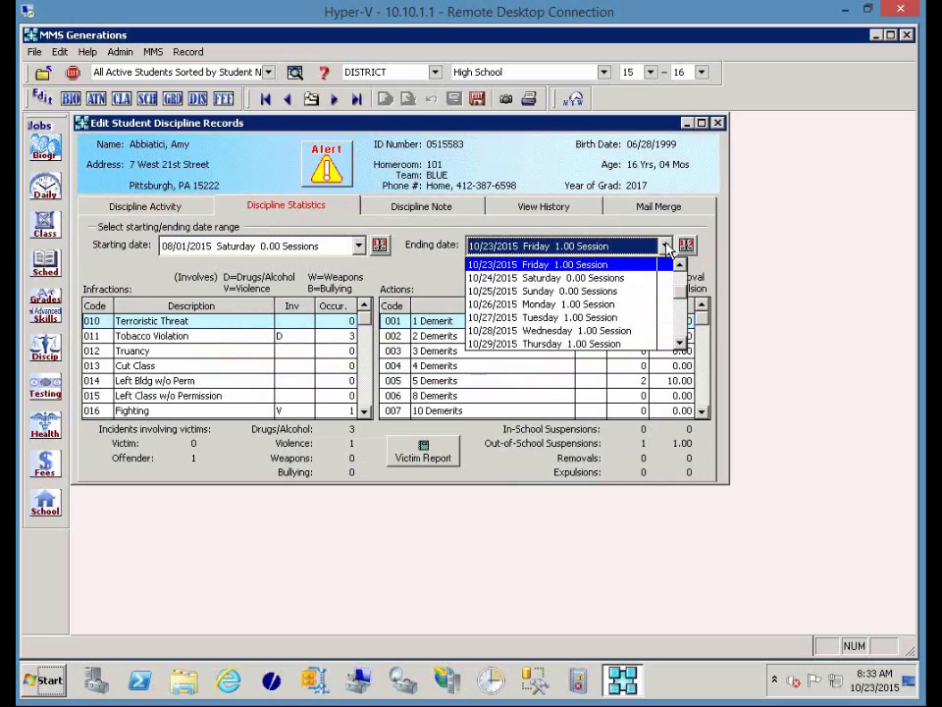
key(End)
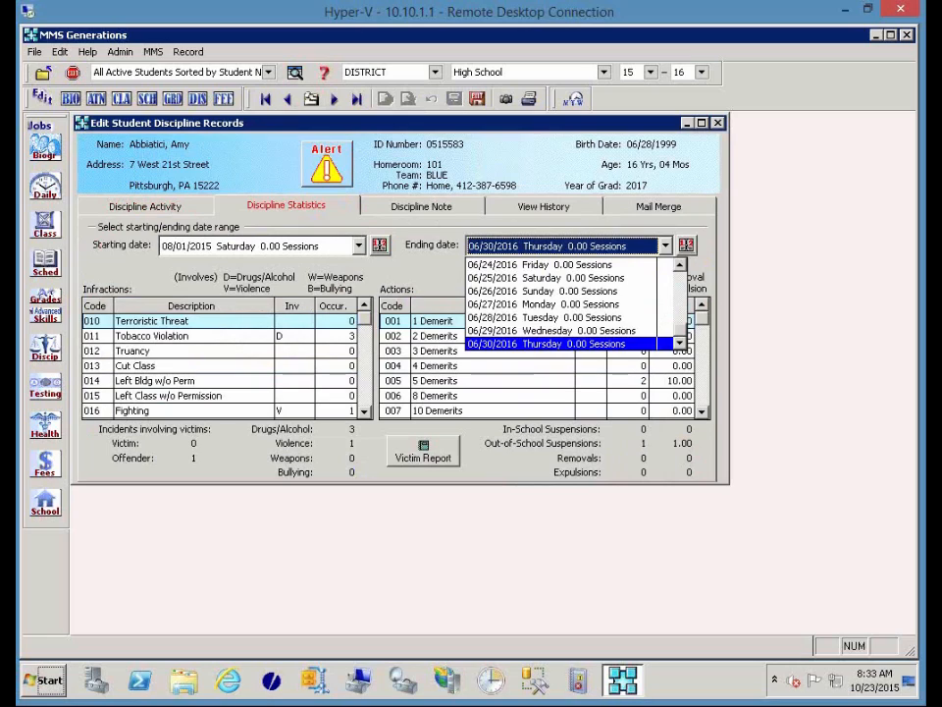
key(Return)
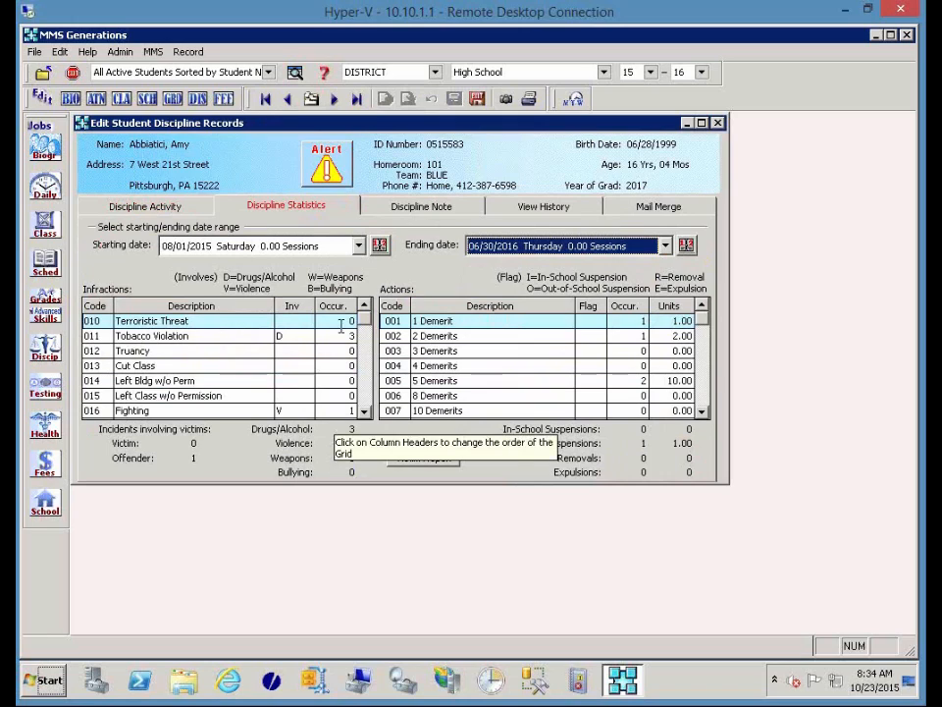
click(322, 306)
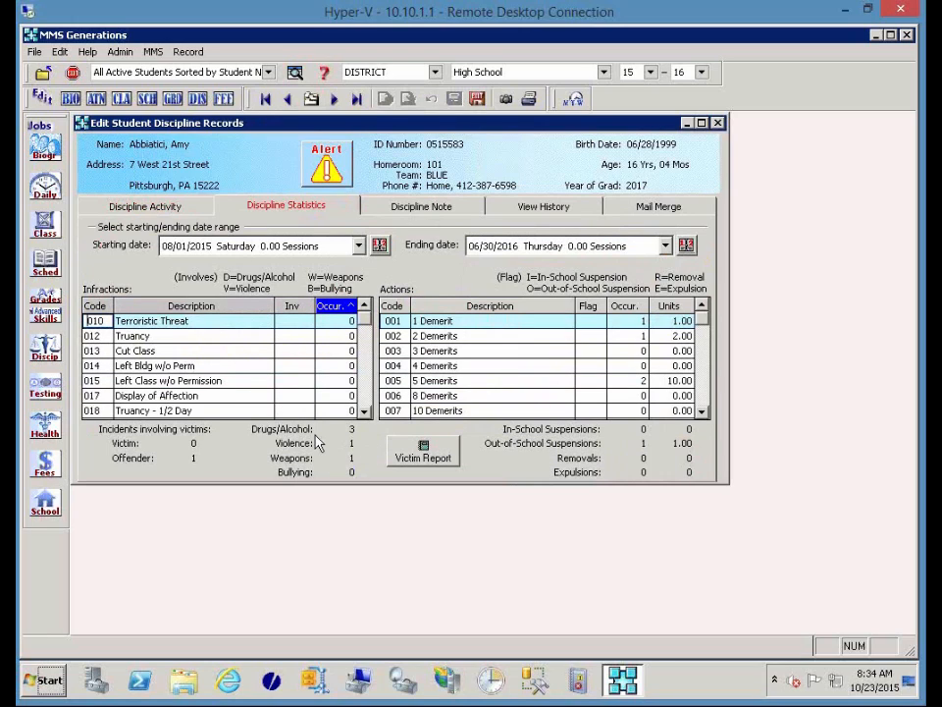
click(332, 308)
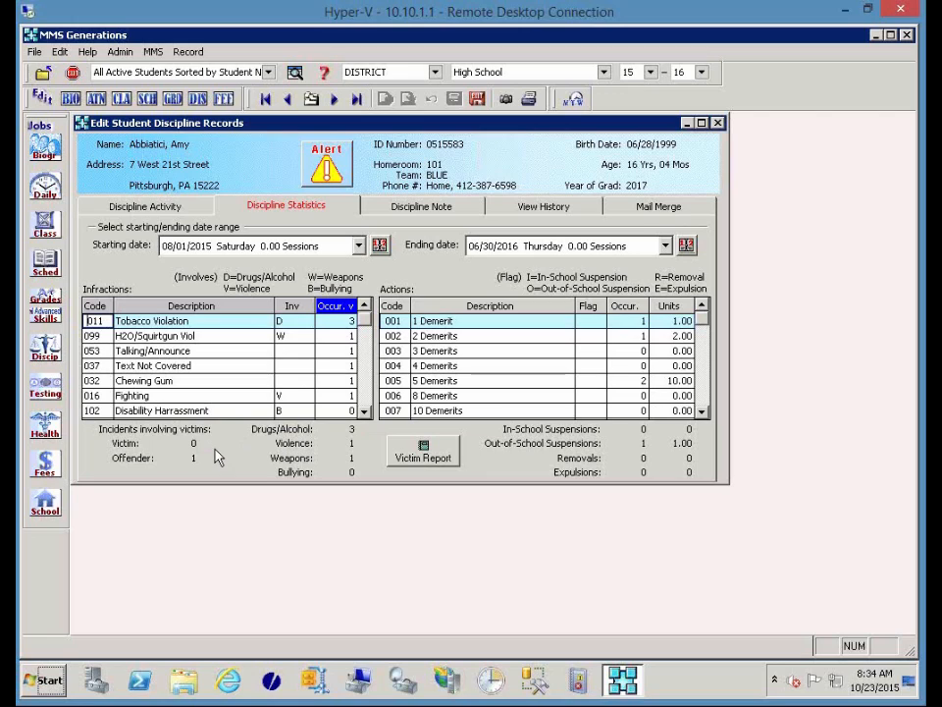
click(424, 455)
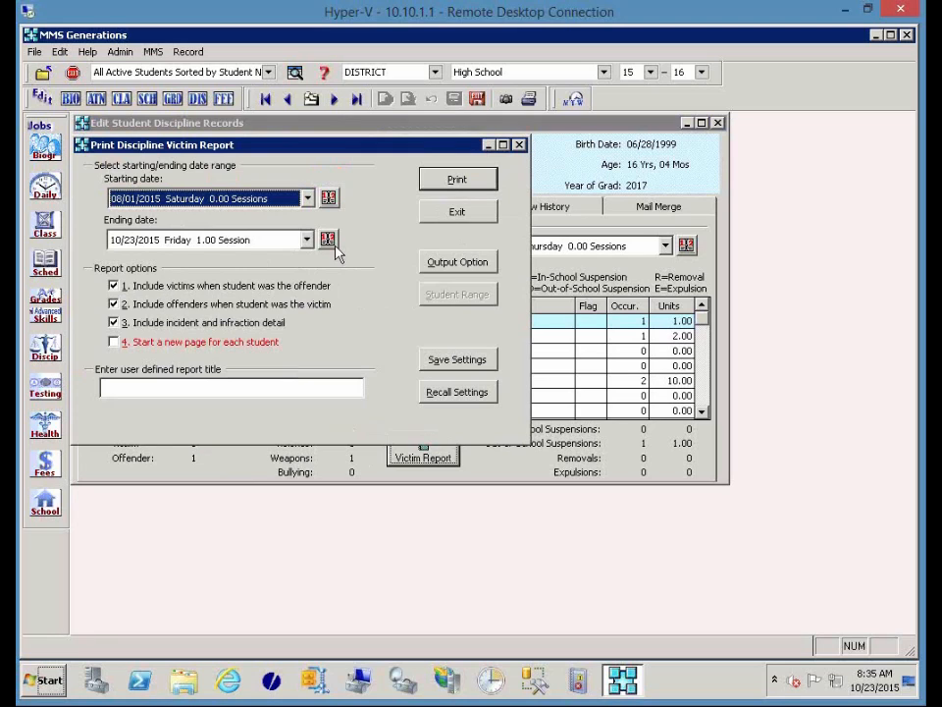
click(456, 212)
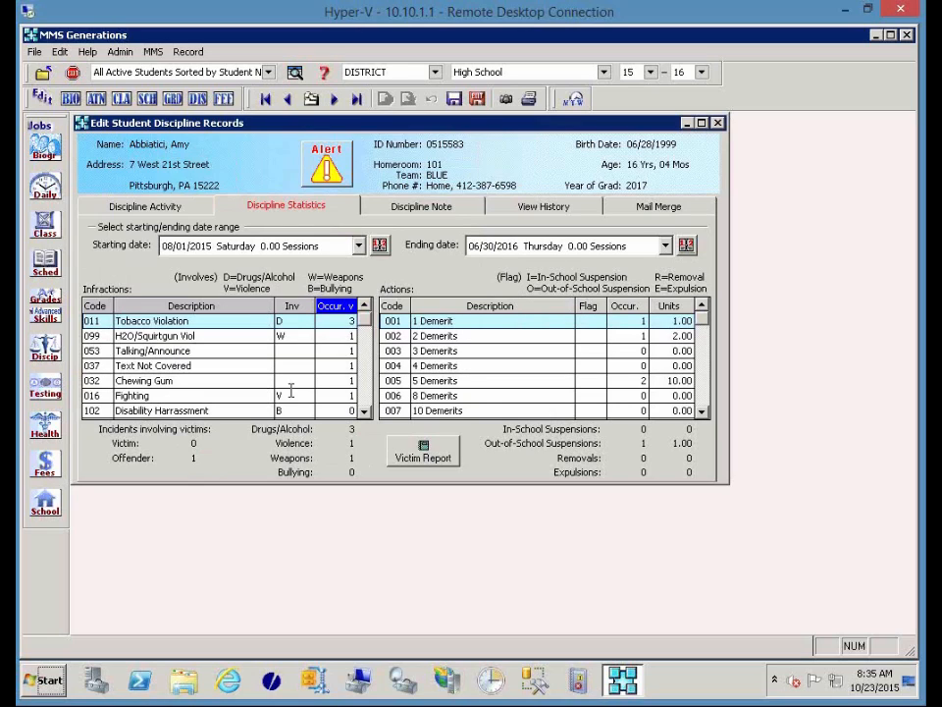
Sort the actions by occurrences, descending with Detention on top, then go back to Discipline Activity.
click(626, 306)
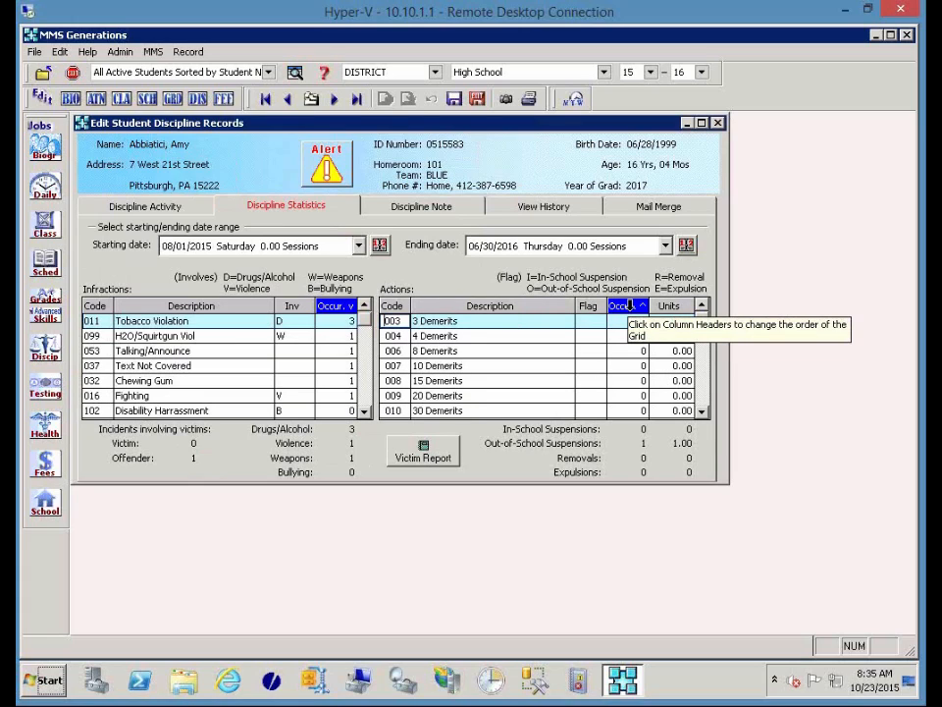
click(629, 306)
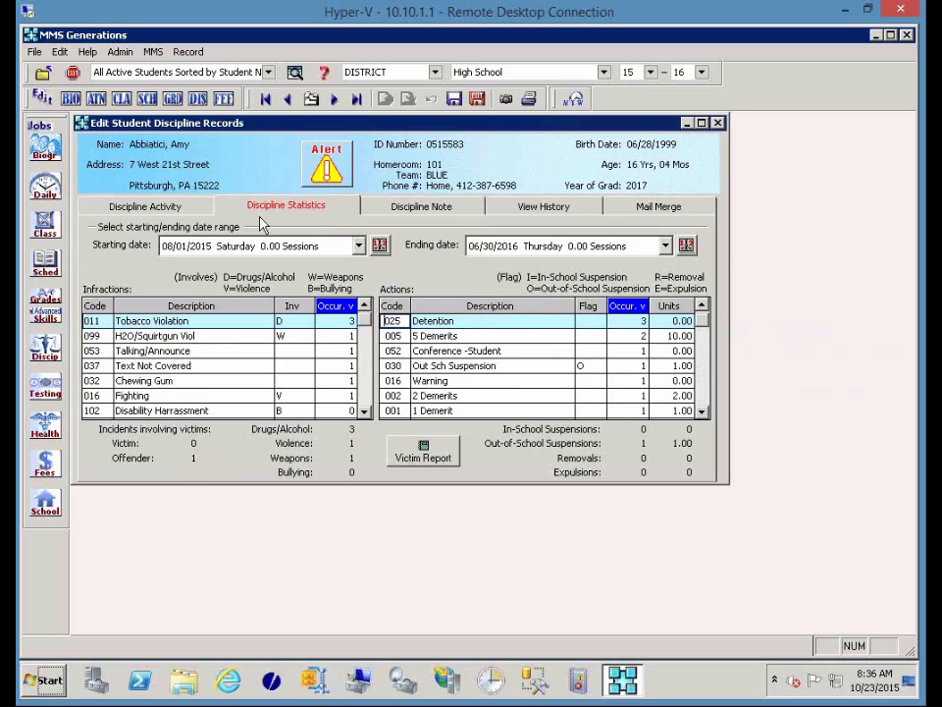
click(199, 212)
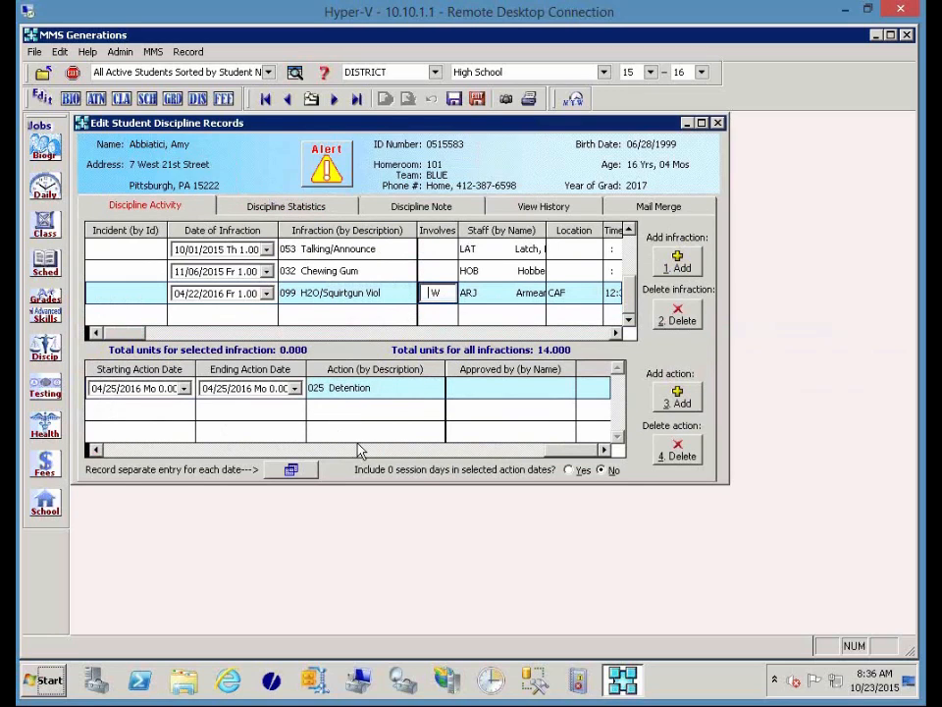
View the Discipline Note for the H2O/Squirtgun Viol student, which turns out empty.
click(379, 202)
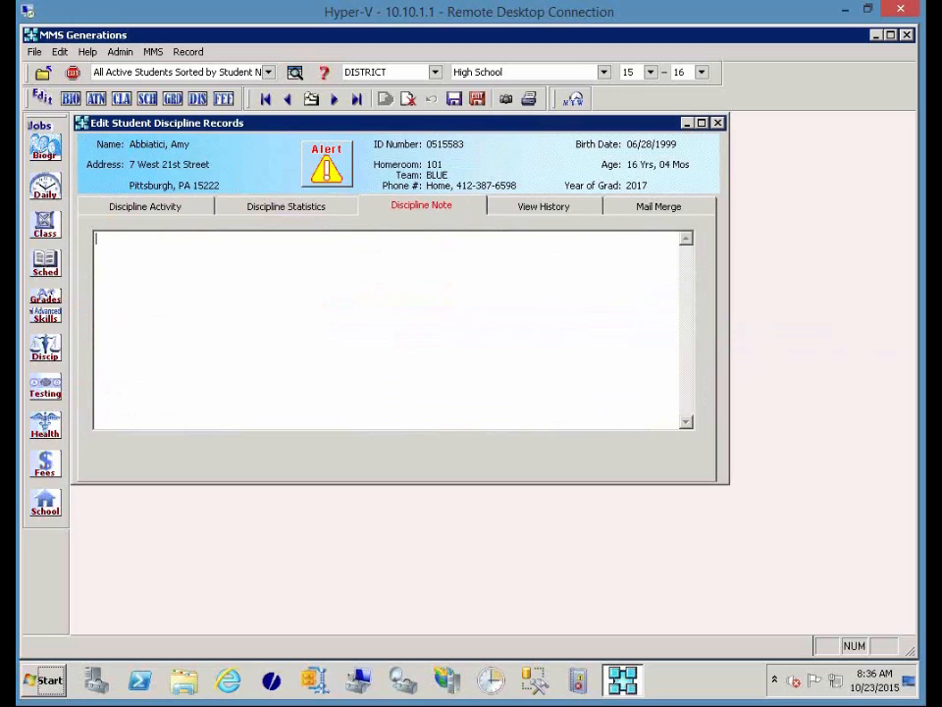
Look over the full discipline history and mail merge settings, then return to Discipline Activity.
click(553, 208)
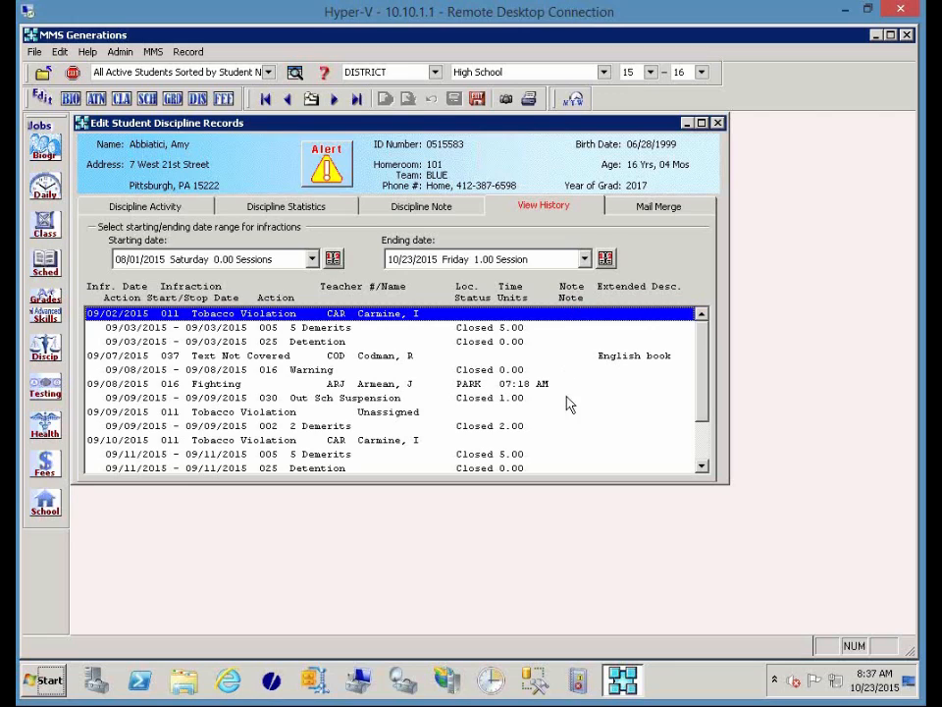
scroll(562, 452, down, 2)
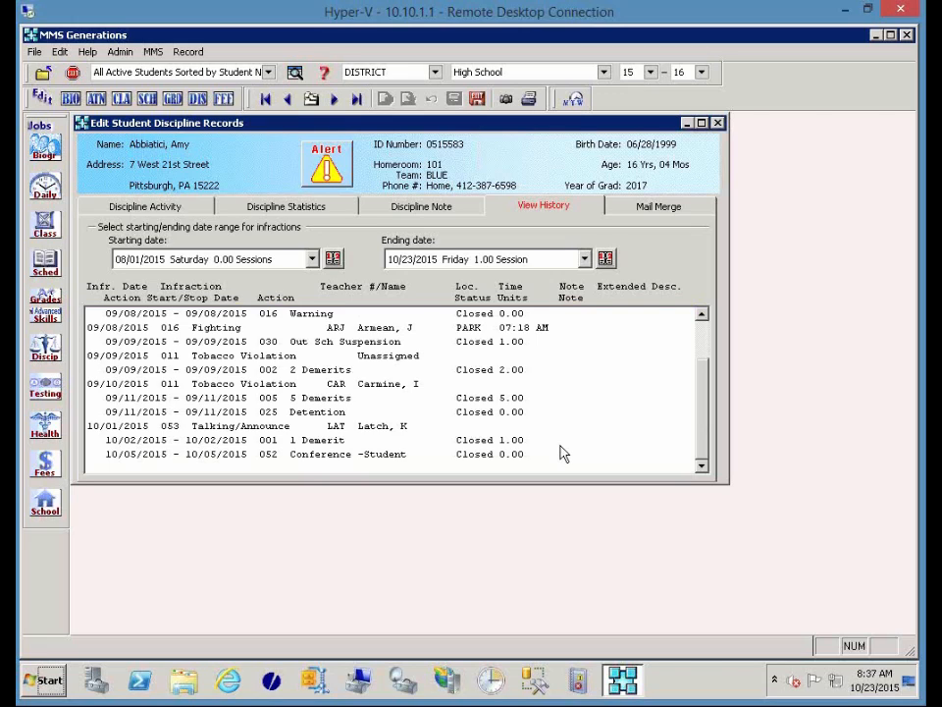
click(650, 208)
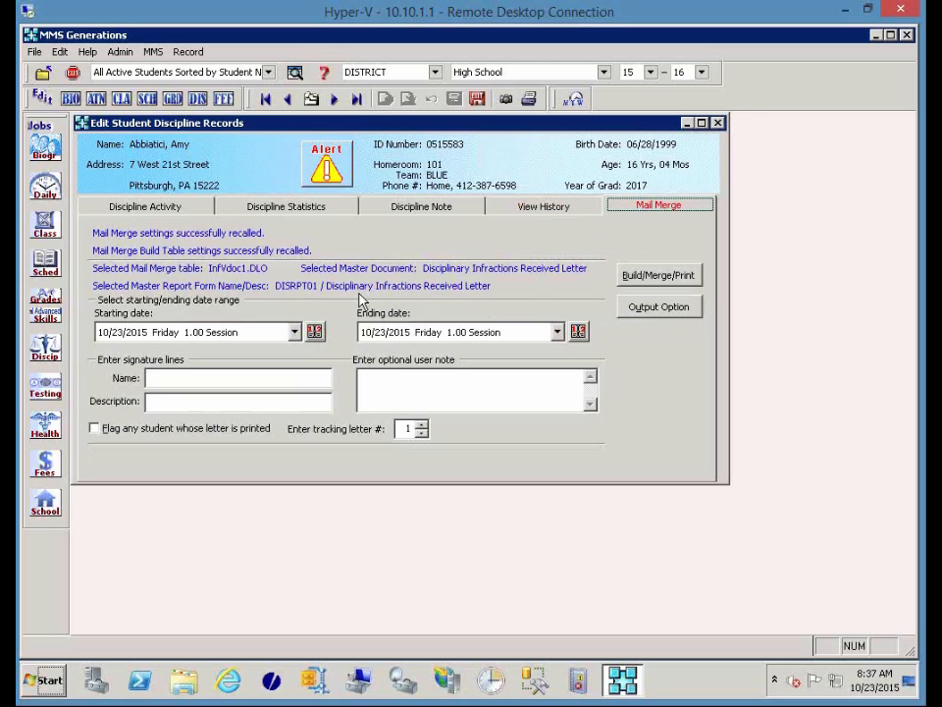
click(161, 207)
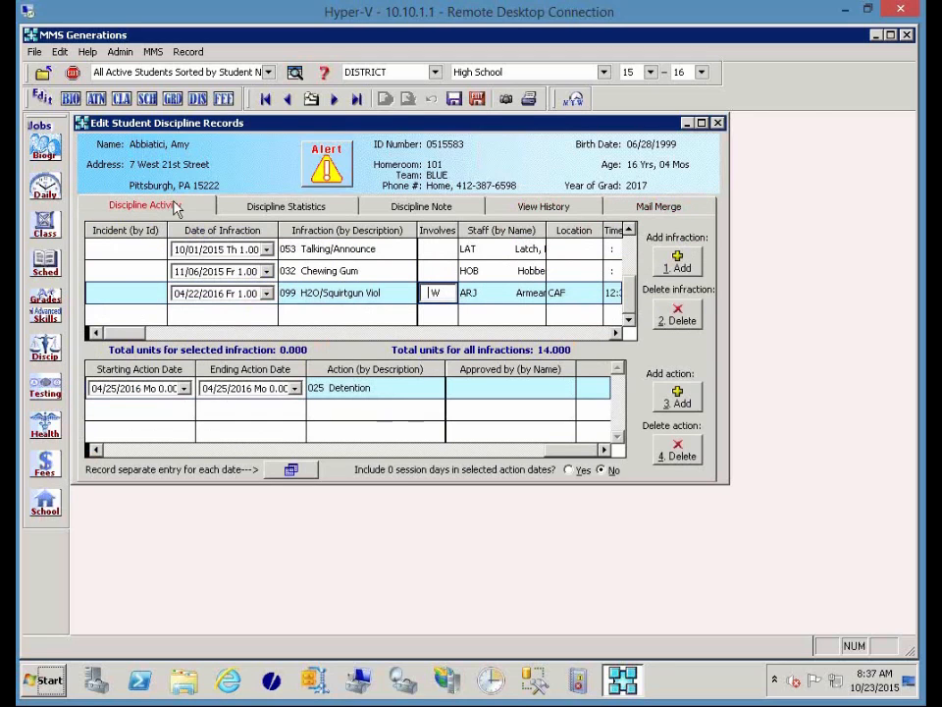
Add a new 10/23/2015 infraction of type Soda/Snack Violation.
click(678, 262)
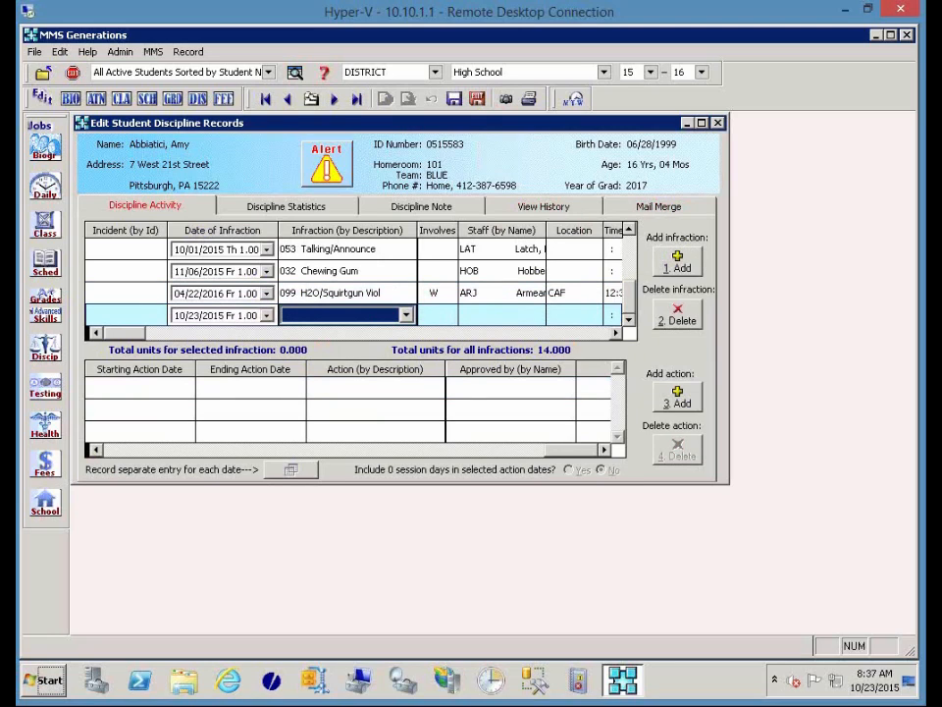
key(s)
key(s)
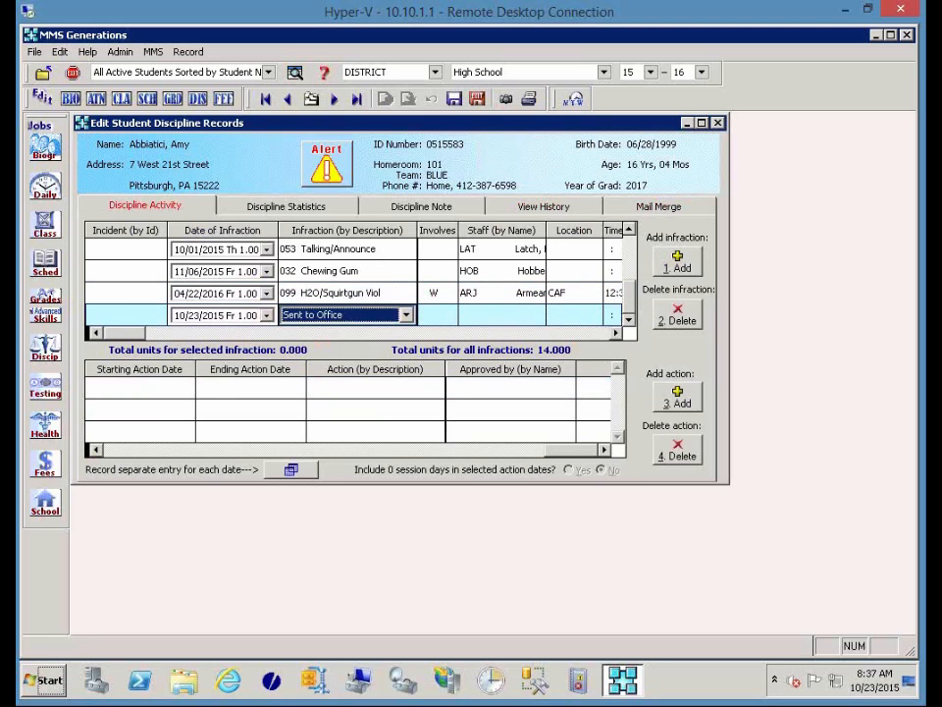
click(406, 315)
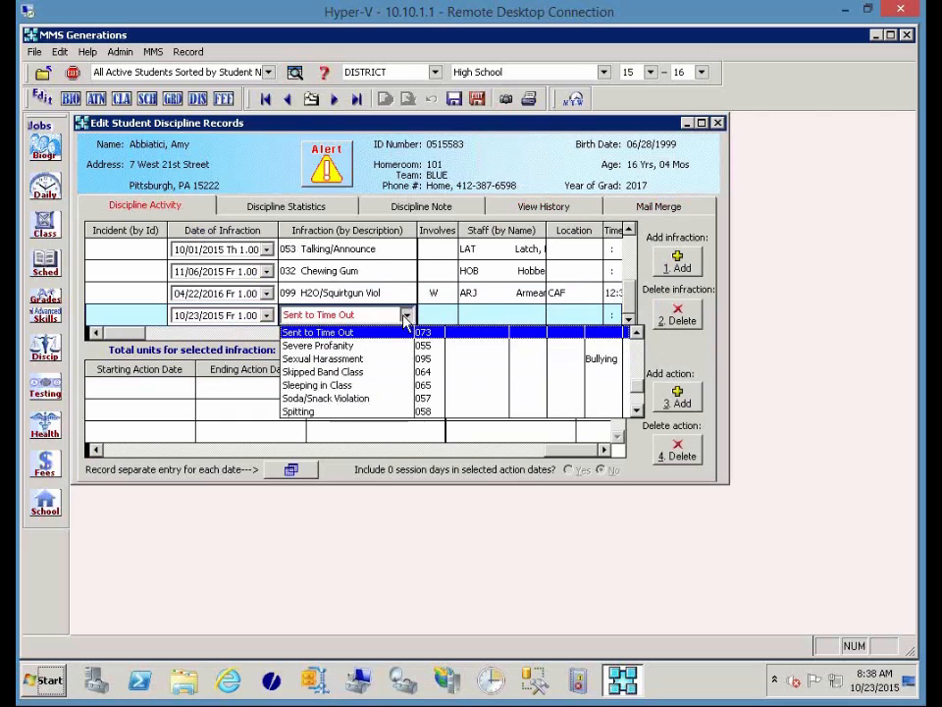
click(383, 399)
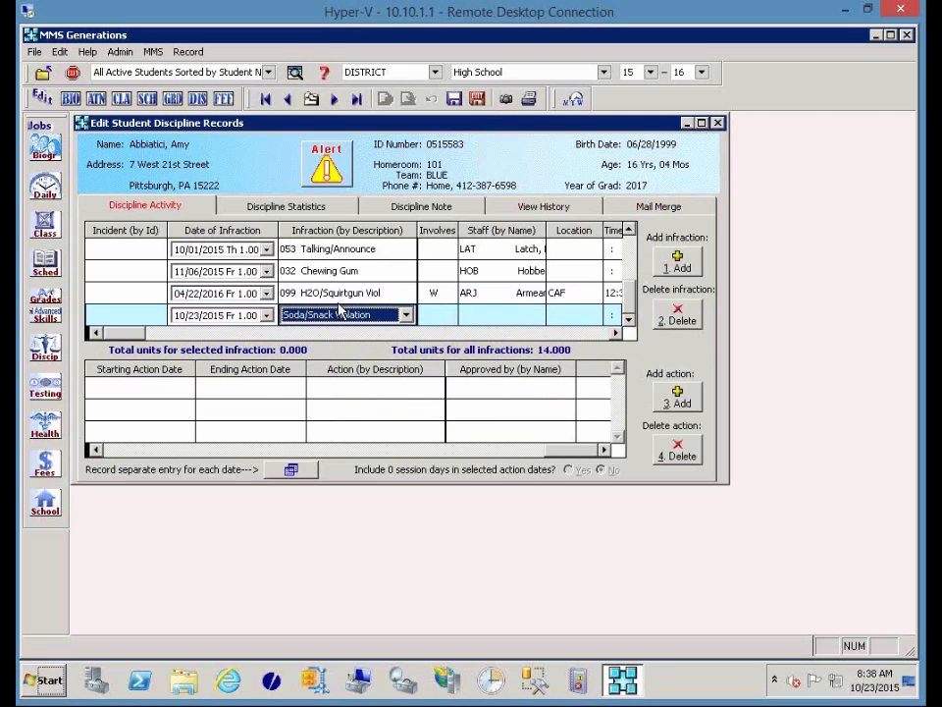
key(Tab)
Set the reporting staff member, location 301 and time 09:23 AM for the infraction.
click(506, 316)
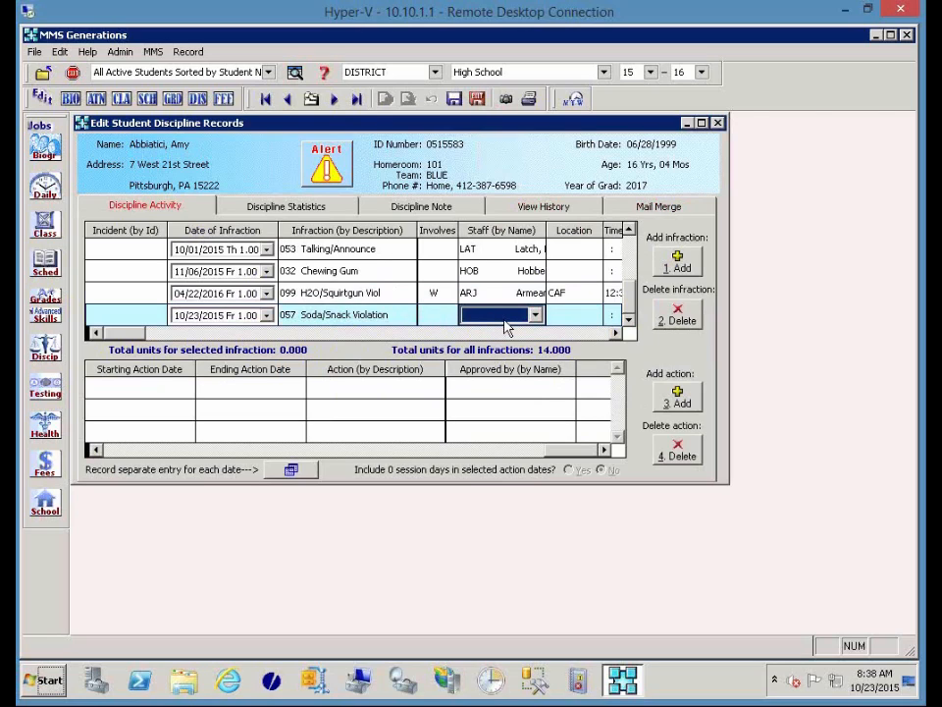
click(504, 318)
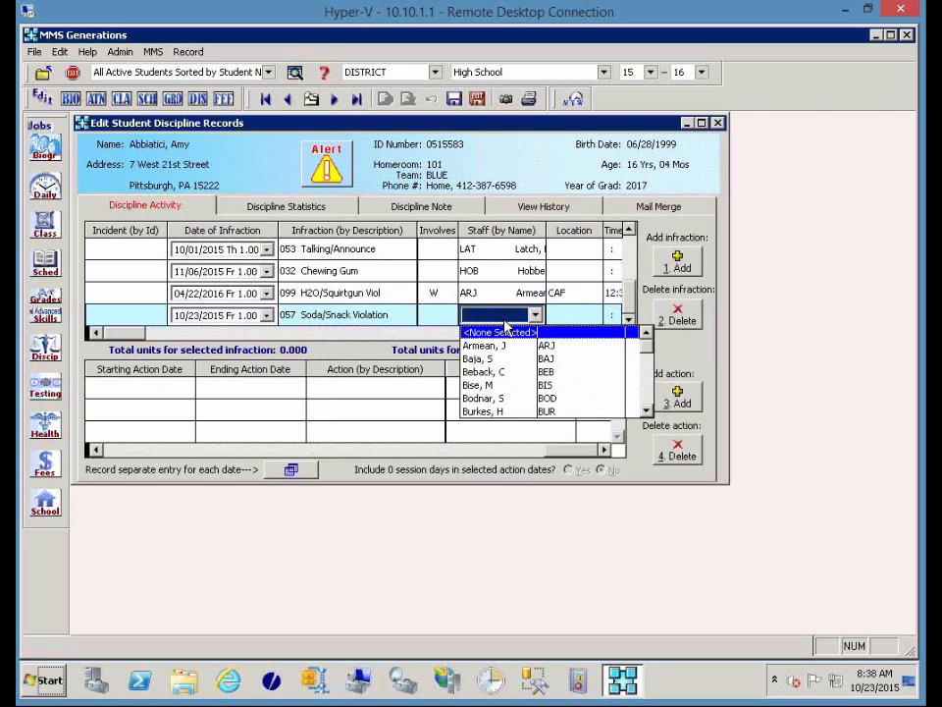
key(j)
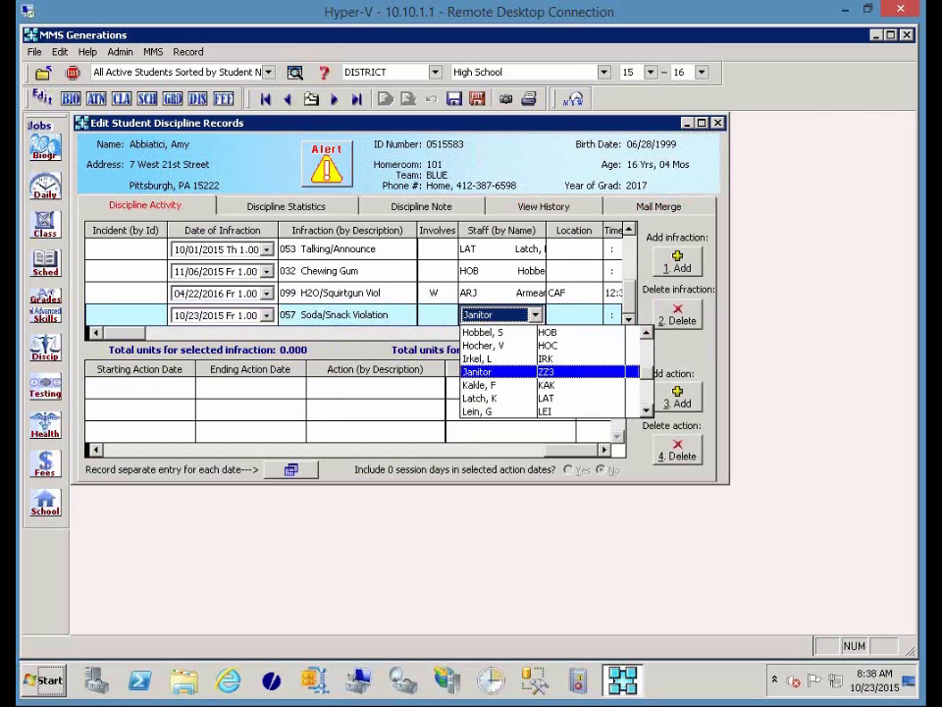
key(k)
key(Return)
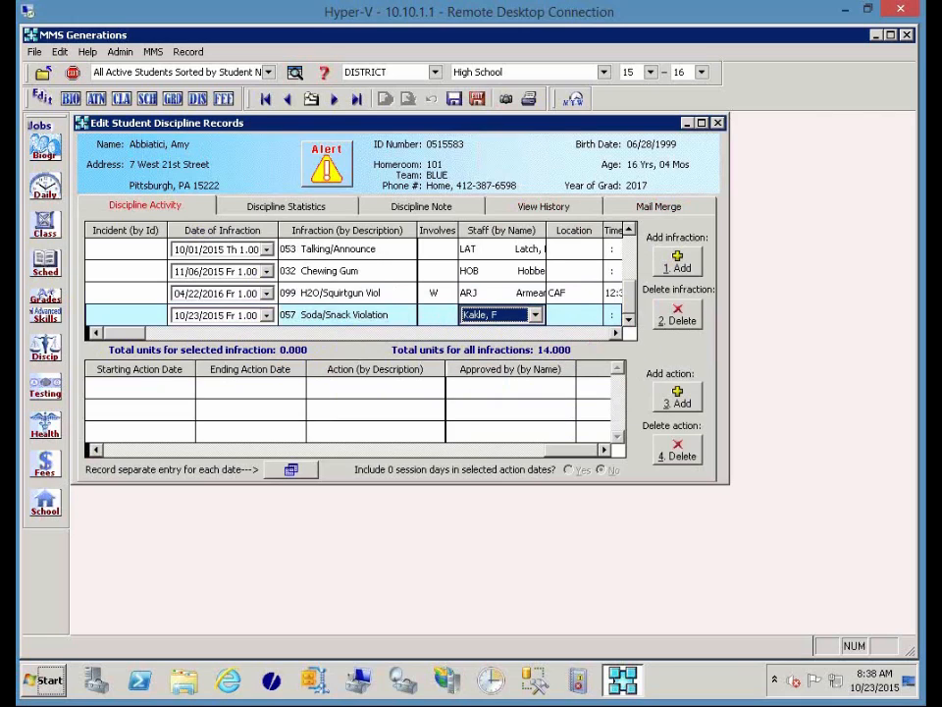
key(Tab)
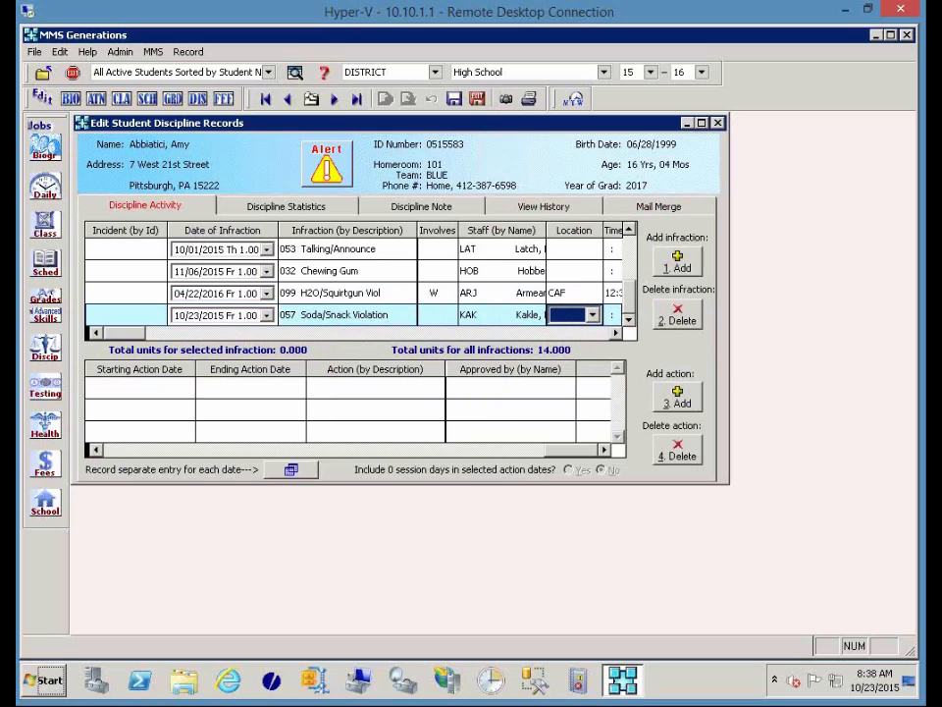
key(3)
key(Tab)
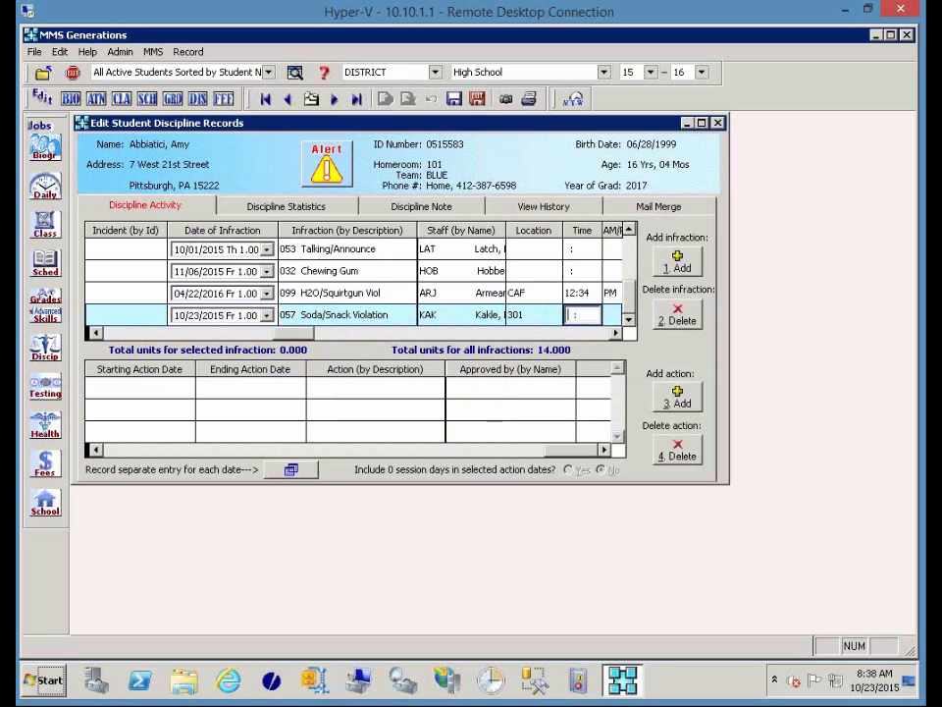
text(09:23)
key(Tab)
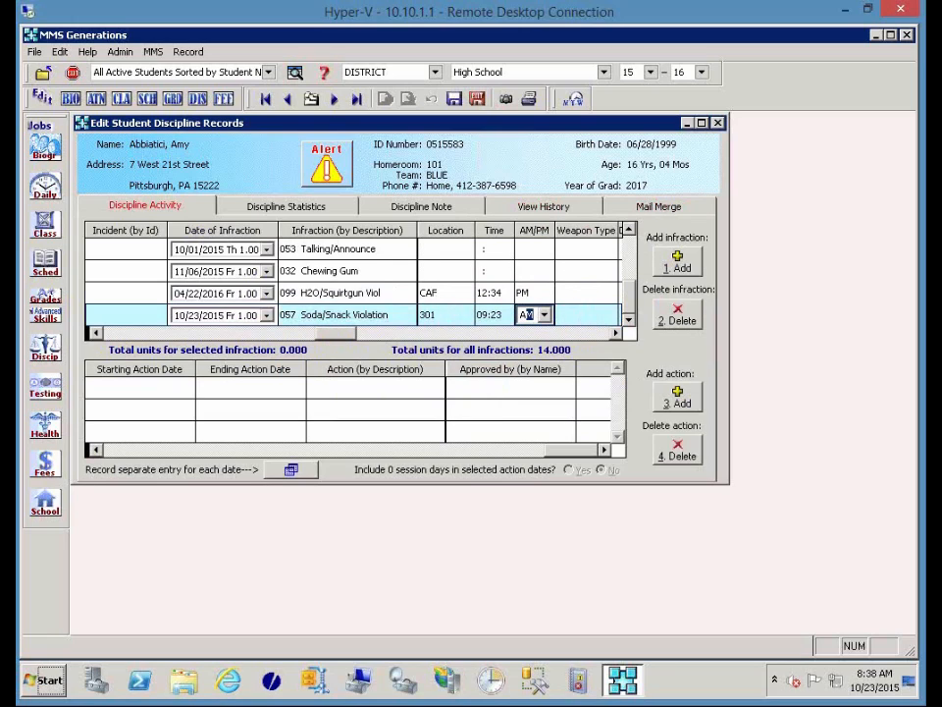
key(Tab)
key(Tab)
key(Tab)
key(Tab)
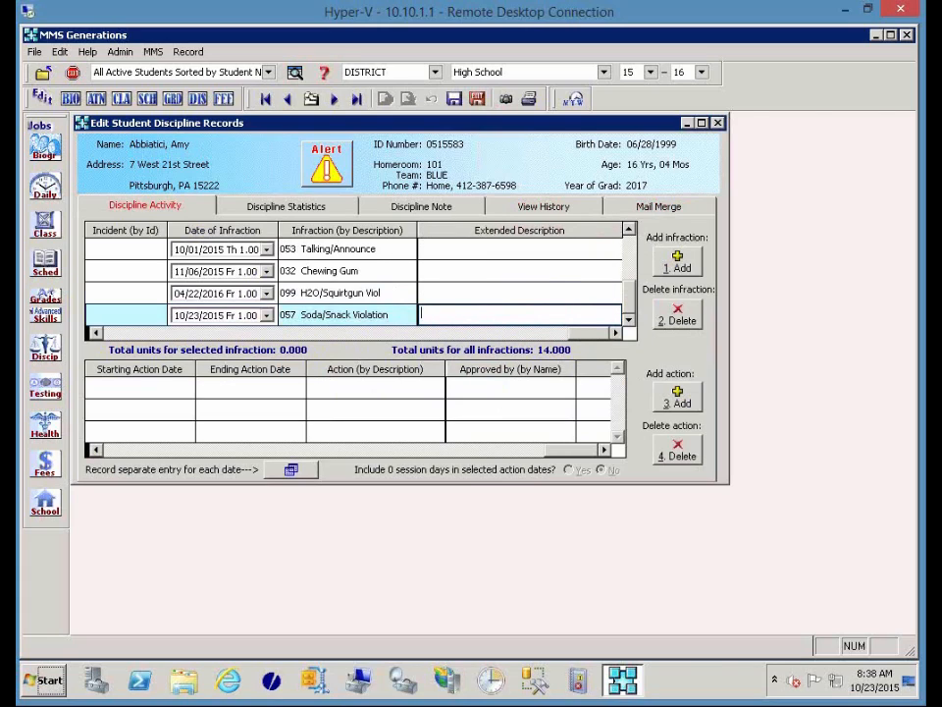
click(675, 401)
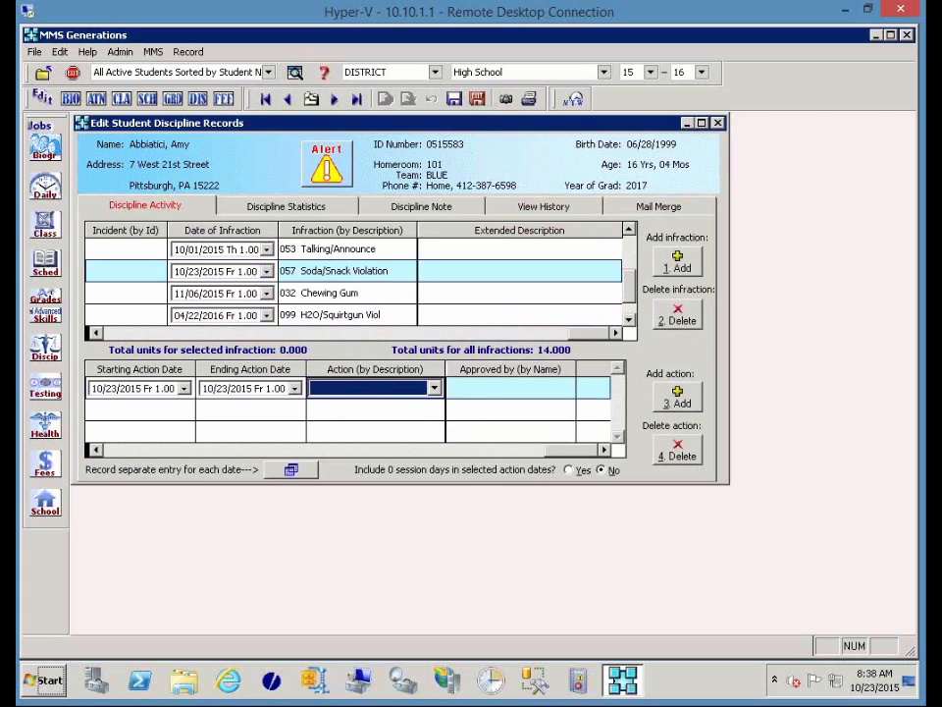
Choose Detention as the action on the new 10/23/2015 action row.
key(Down)
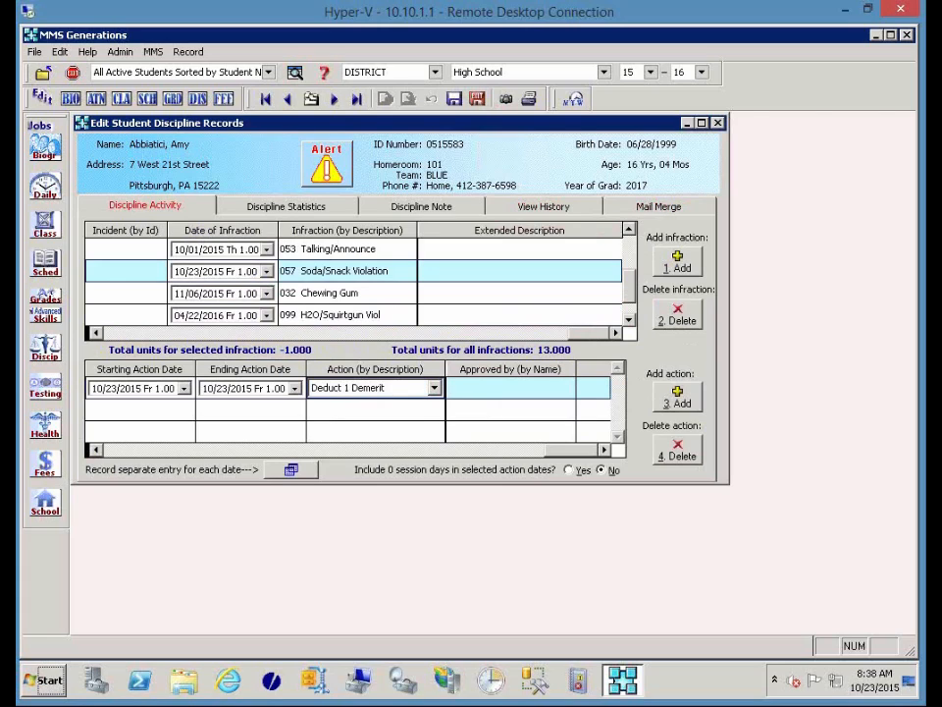
key(Down)
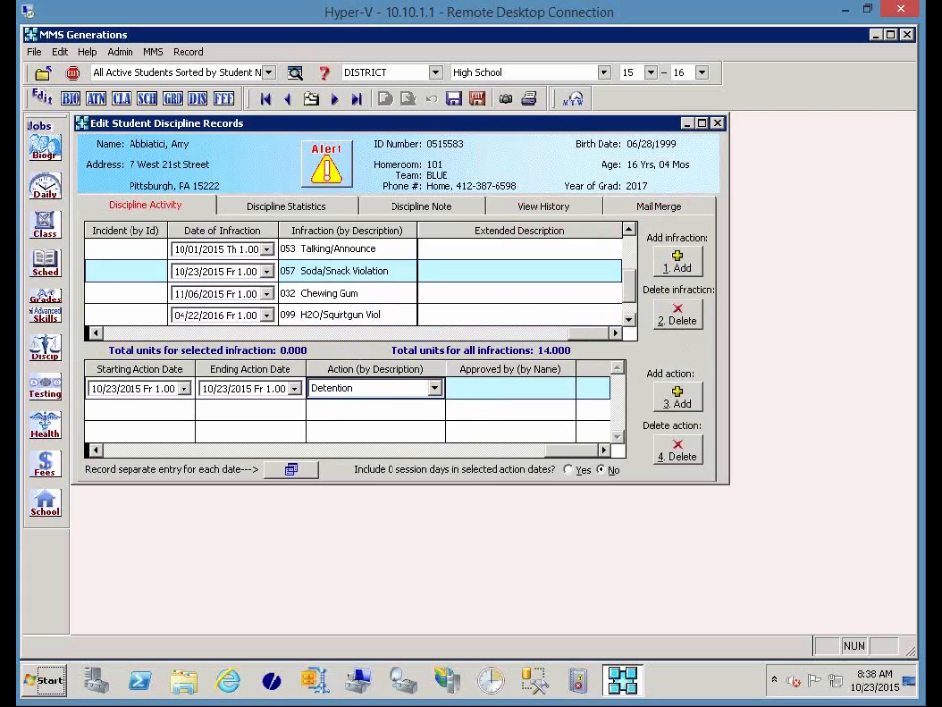
key(Down)
key(Up)
key(Up)
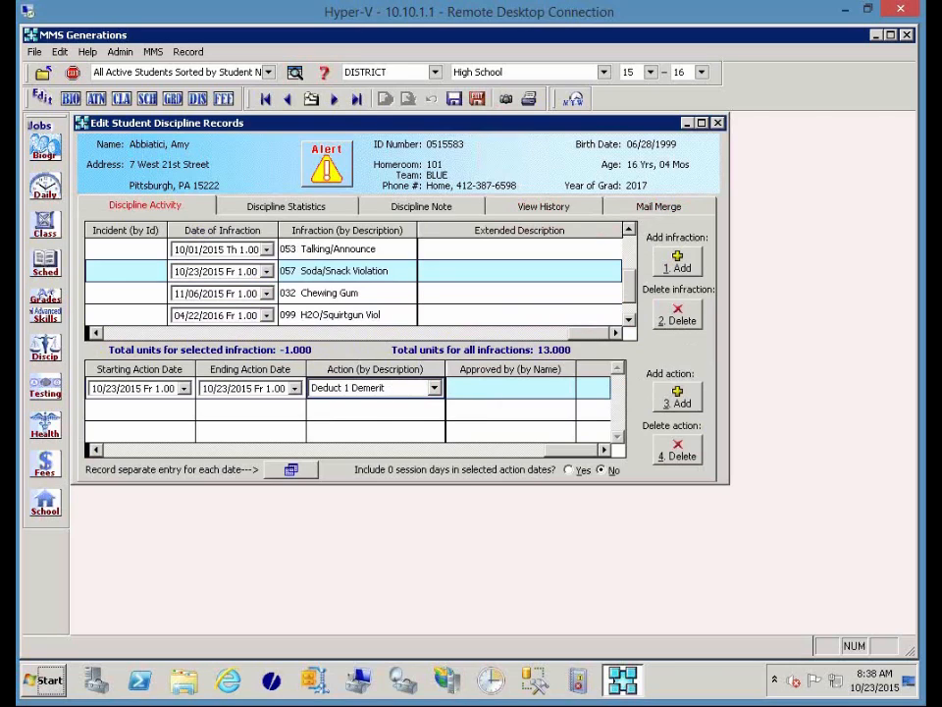
key(Down)
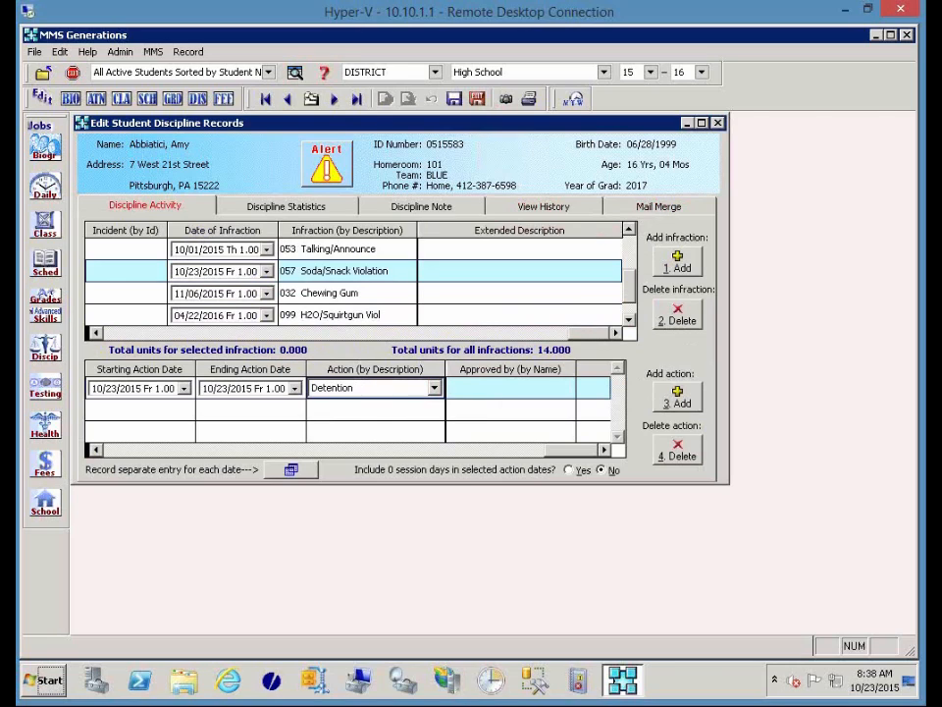
key(Tab)
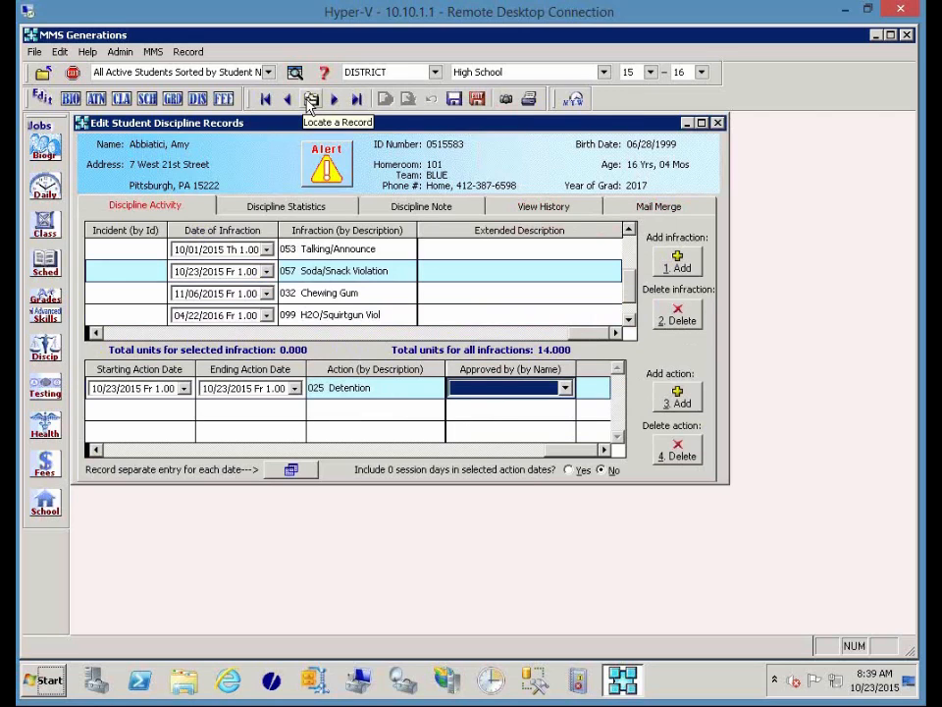
Look up another student by last name and start a new 10/23/2015 infraction for them.
click(310, 101)
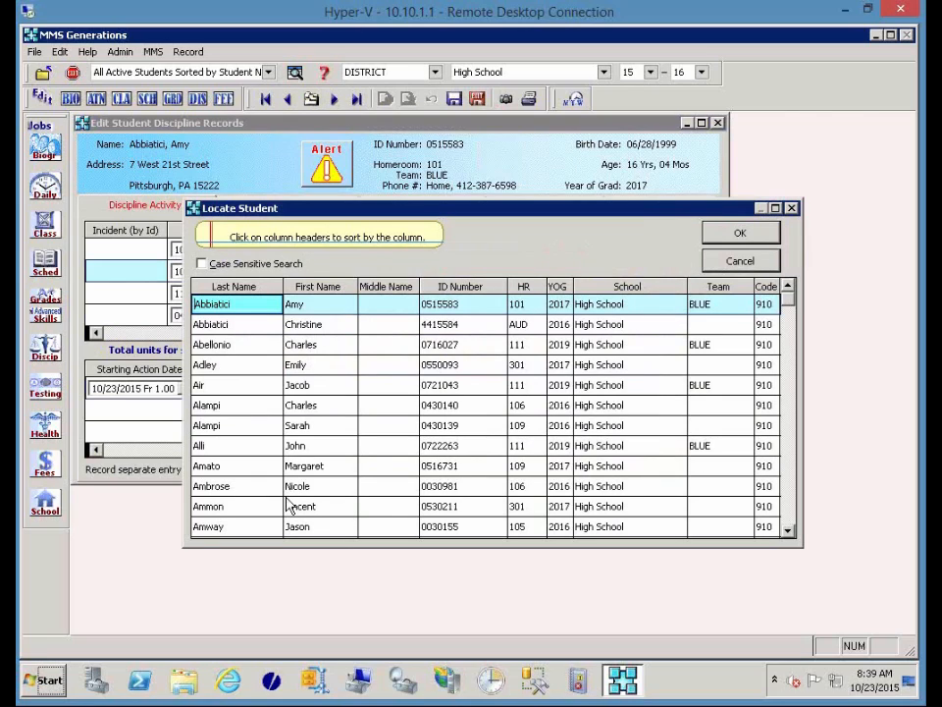
text(ju)
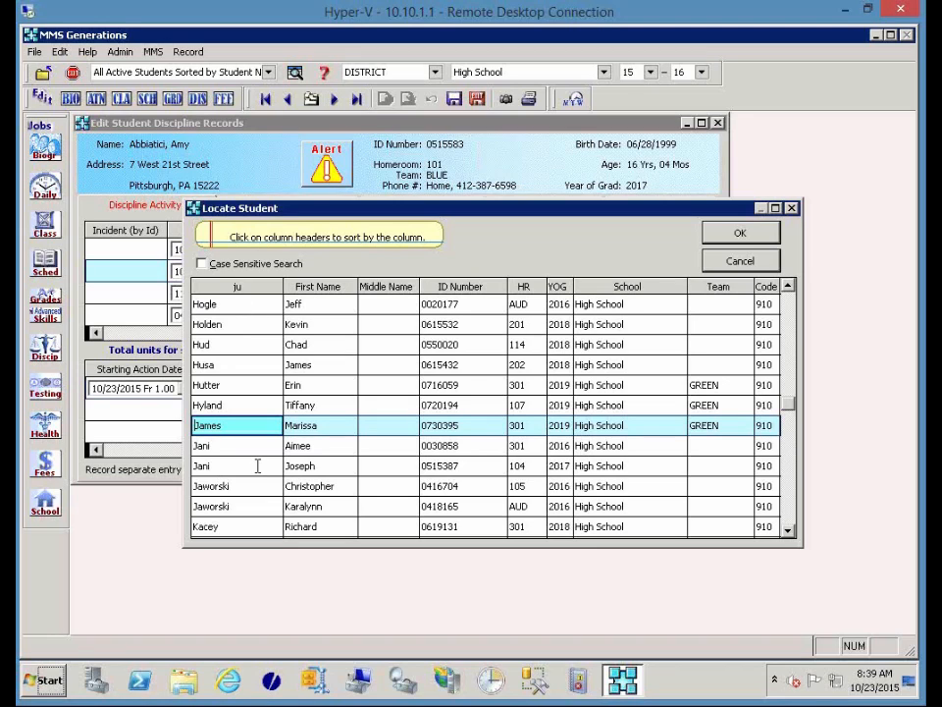
key(Down)
key(Down)
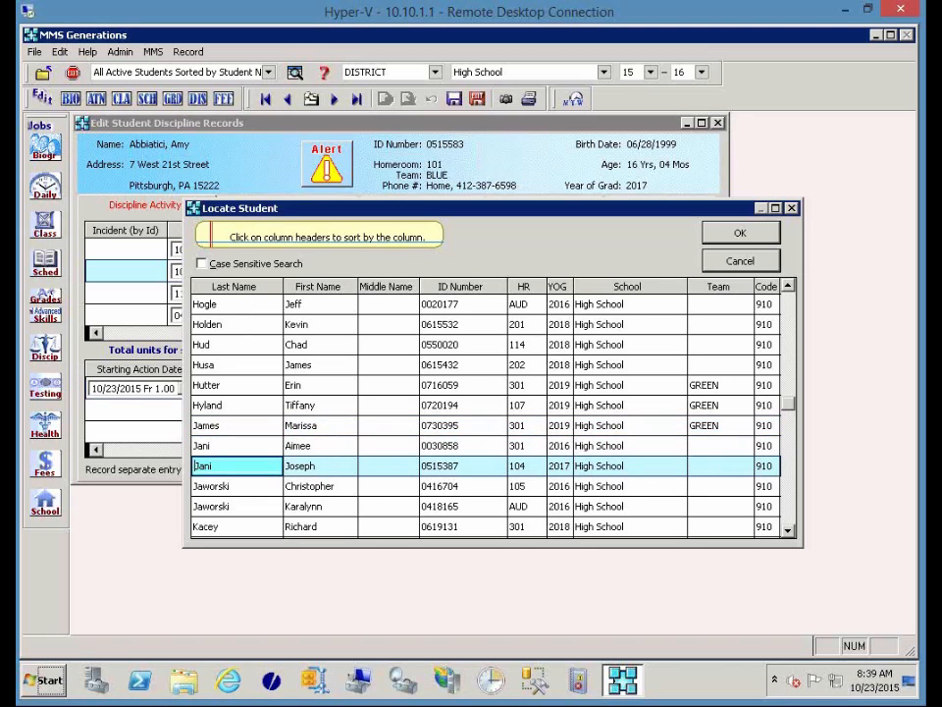
key(Return)
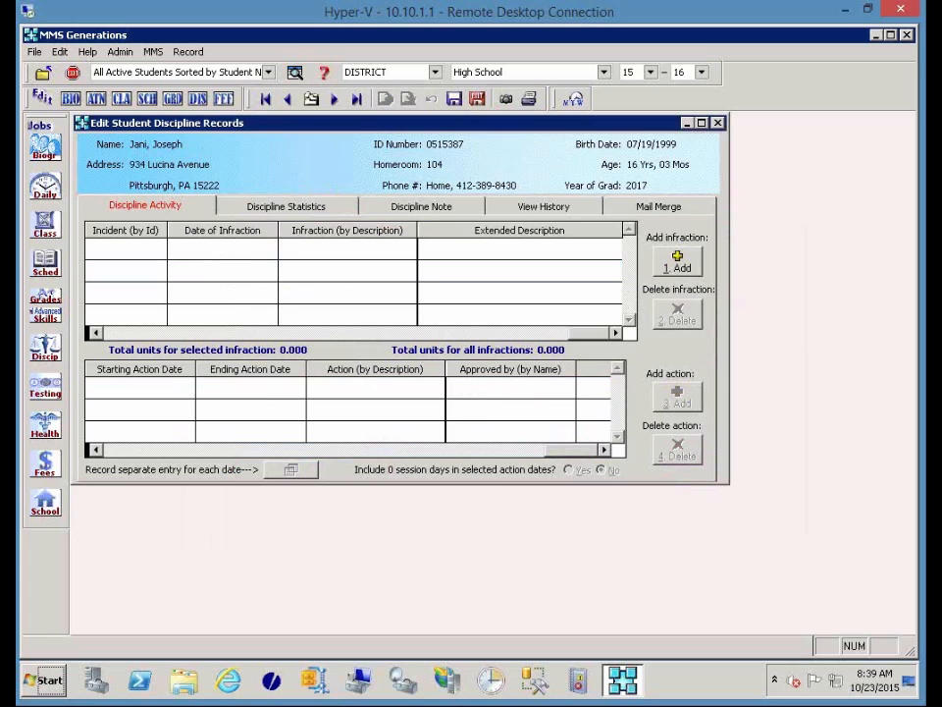
click(679, 265)
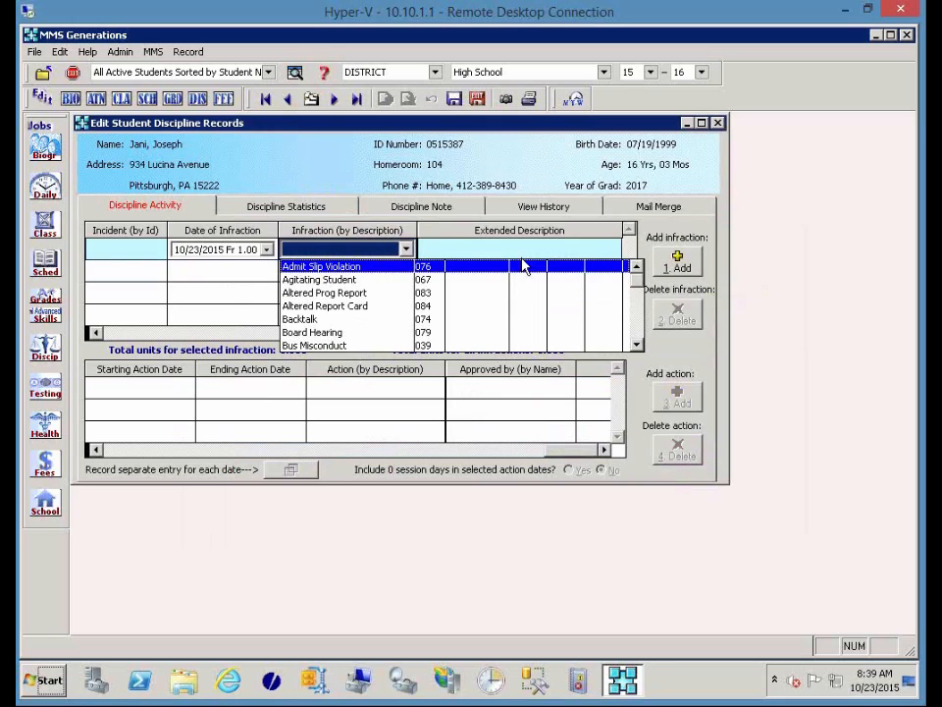
Set the new infraction type to Backtalk.
text(b)
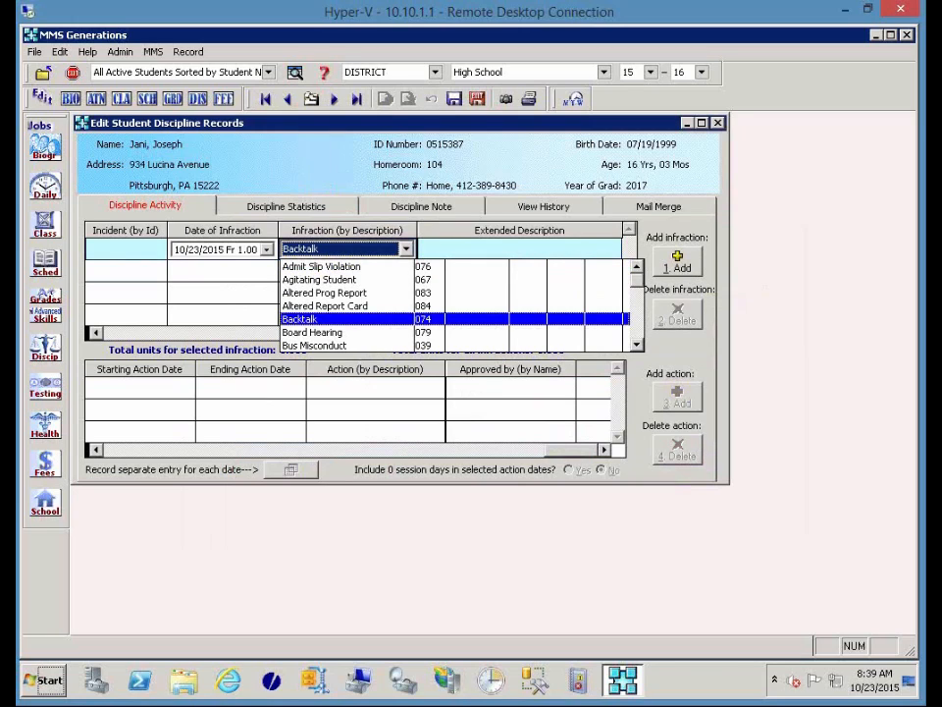
key(Return)
key(Tab)
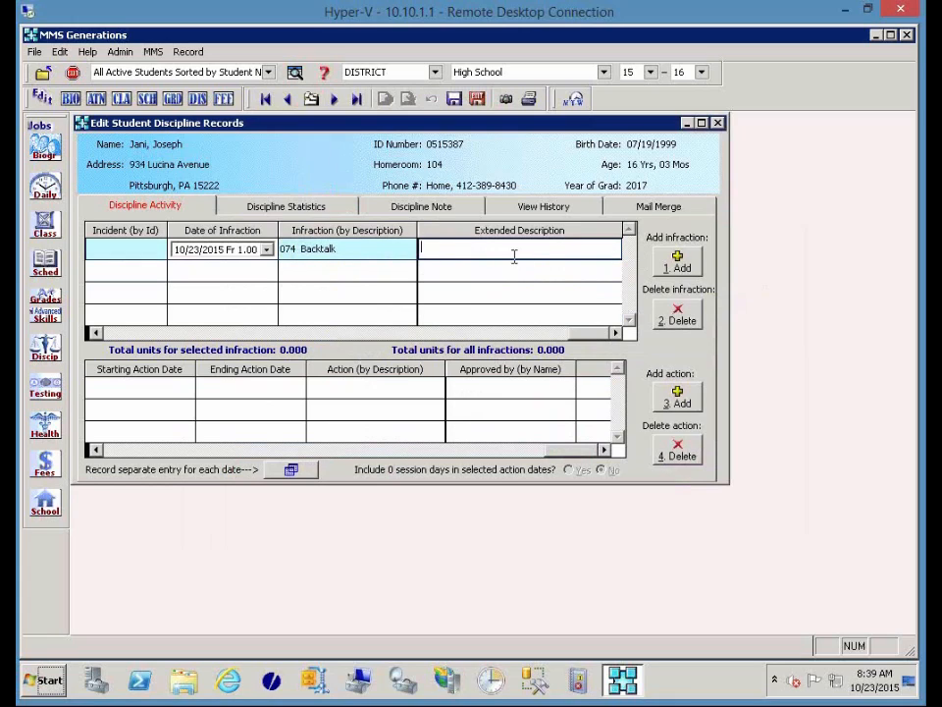
click(110, 333)
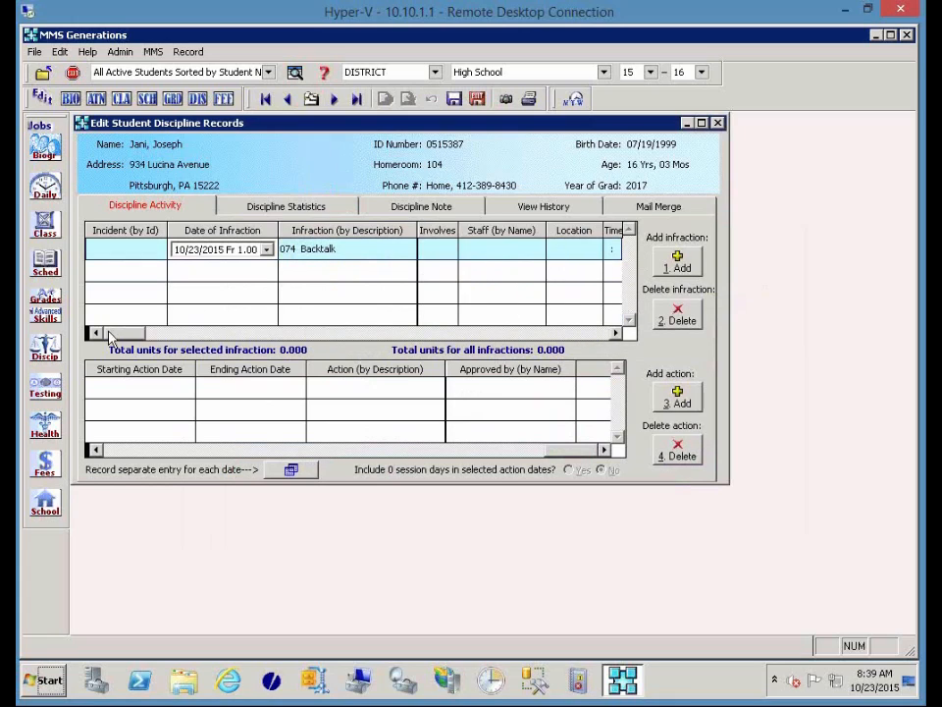
Enter the reporting staff member, location 201 and time 10:10 AM for the Backtalk infraction.
click(475, 248)
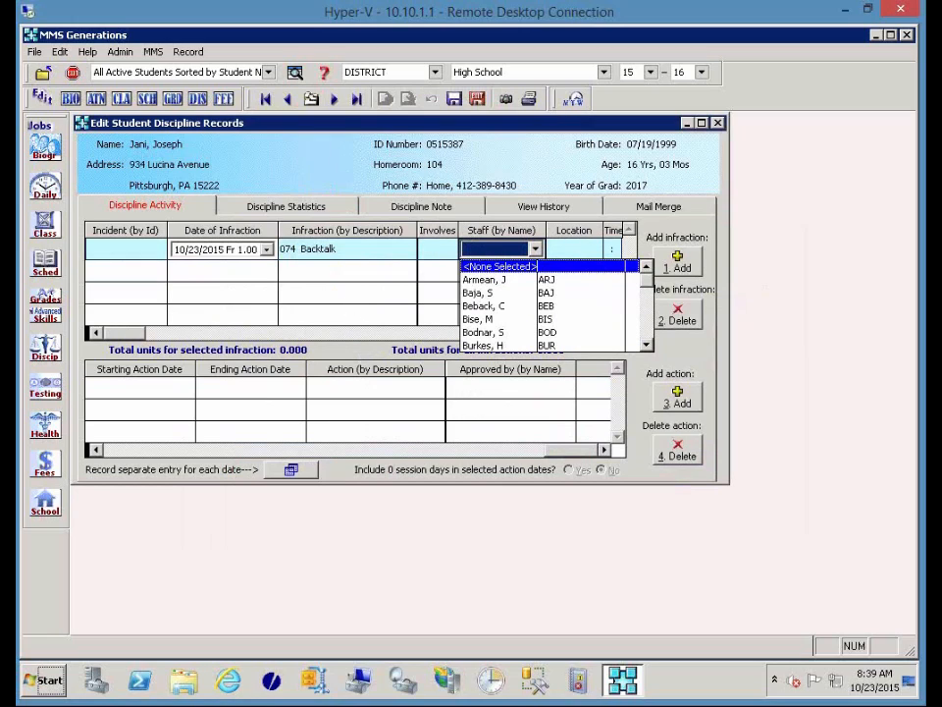
key(m)
key(Tab)
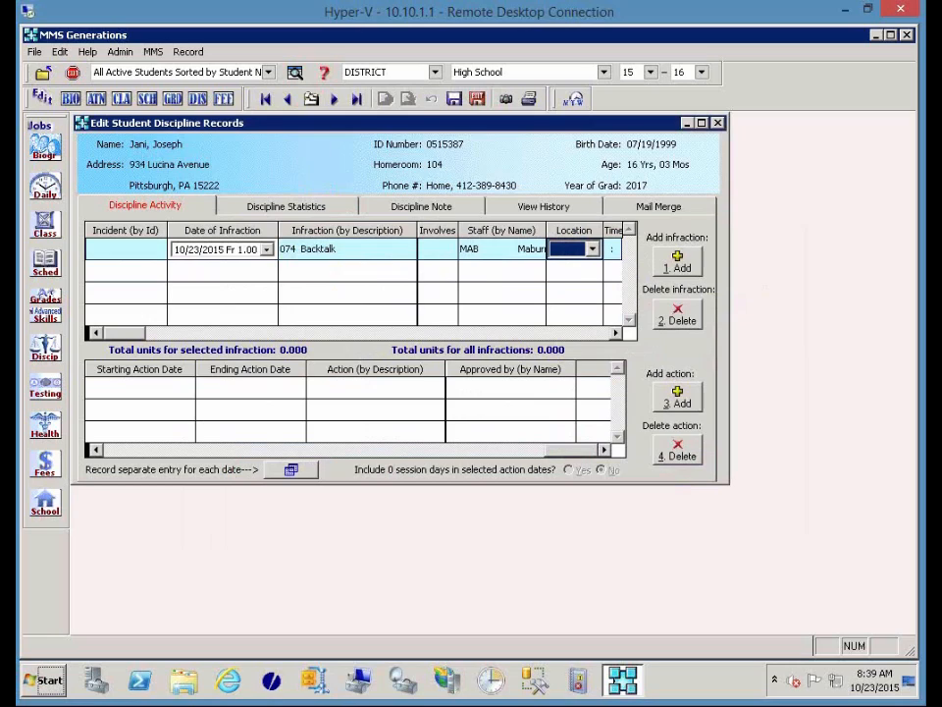
text(201)
key(Tab)
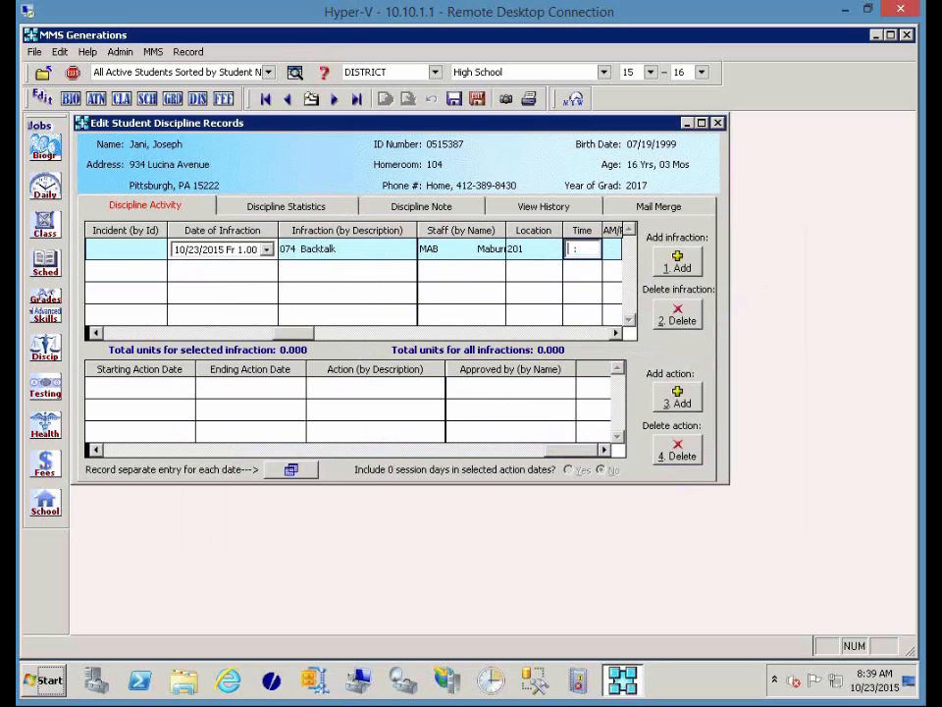
text(10:10)
key(Tab)
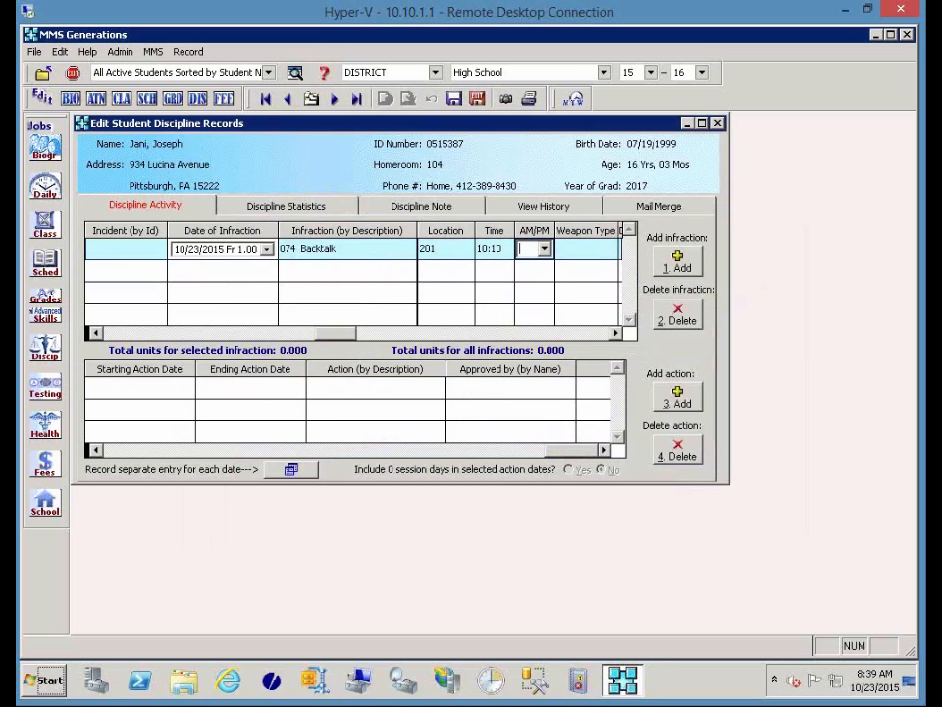
text(a)
key(Tab)
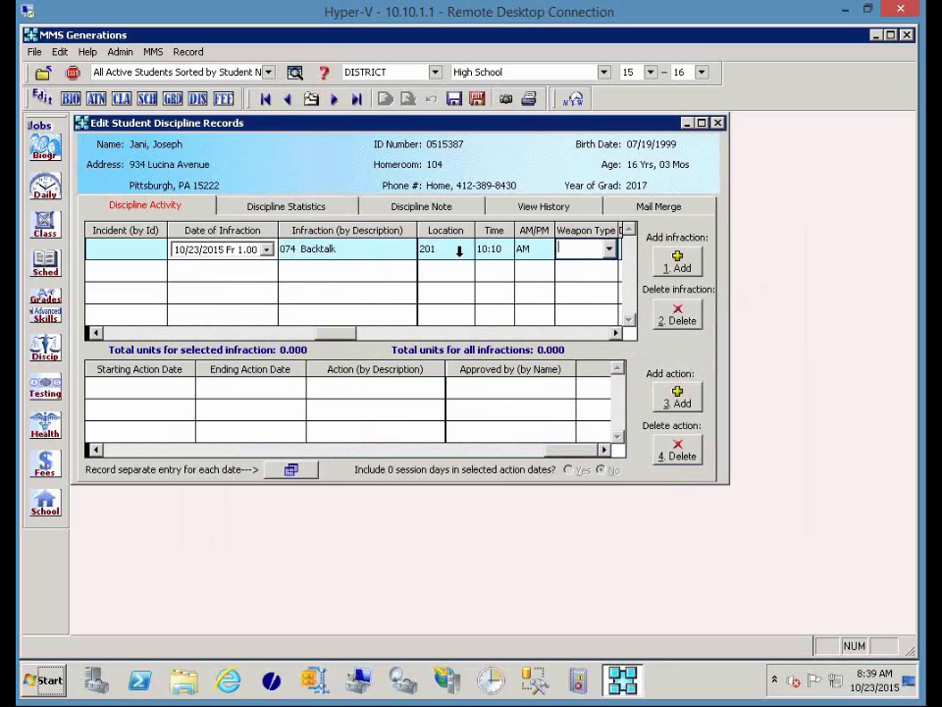
Add a Detention action ending on 10/26/2015.
click(687, 396)
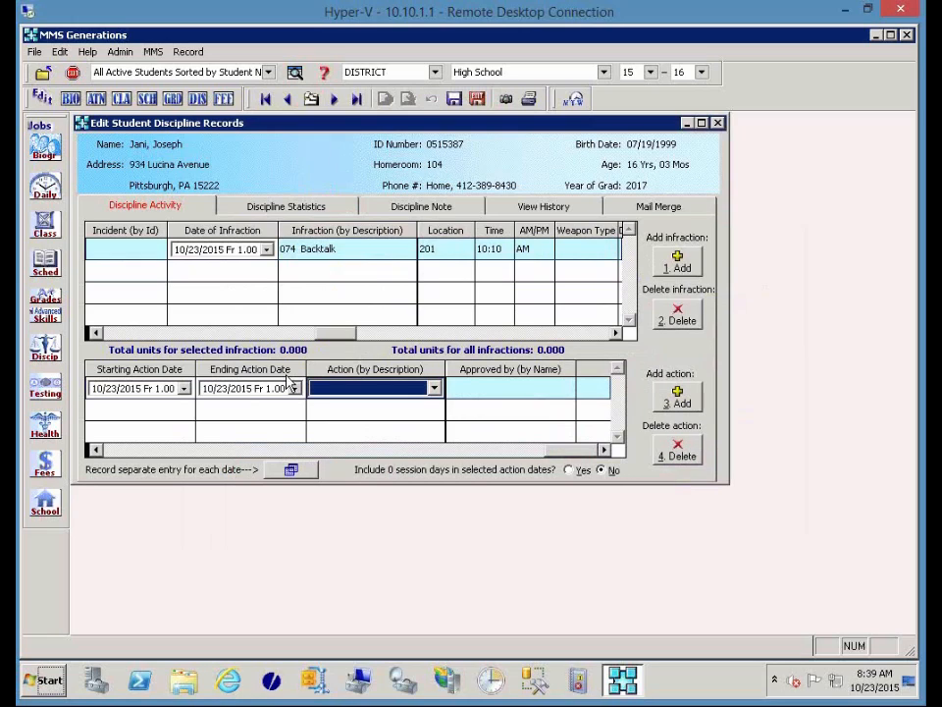
text(dd)
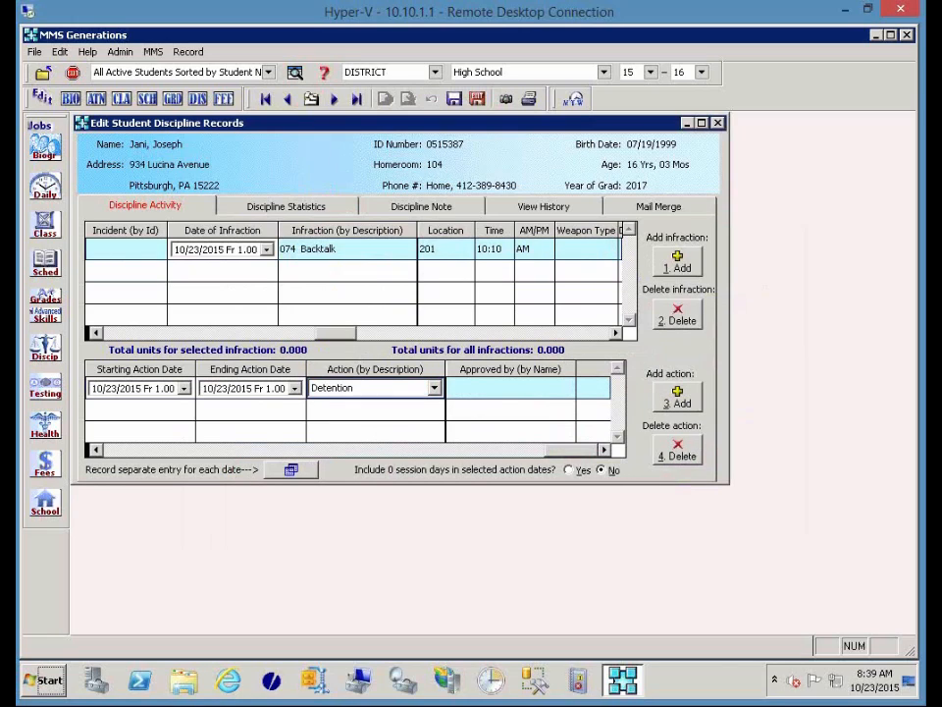
key(Tab)
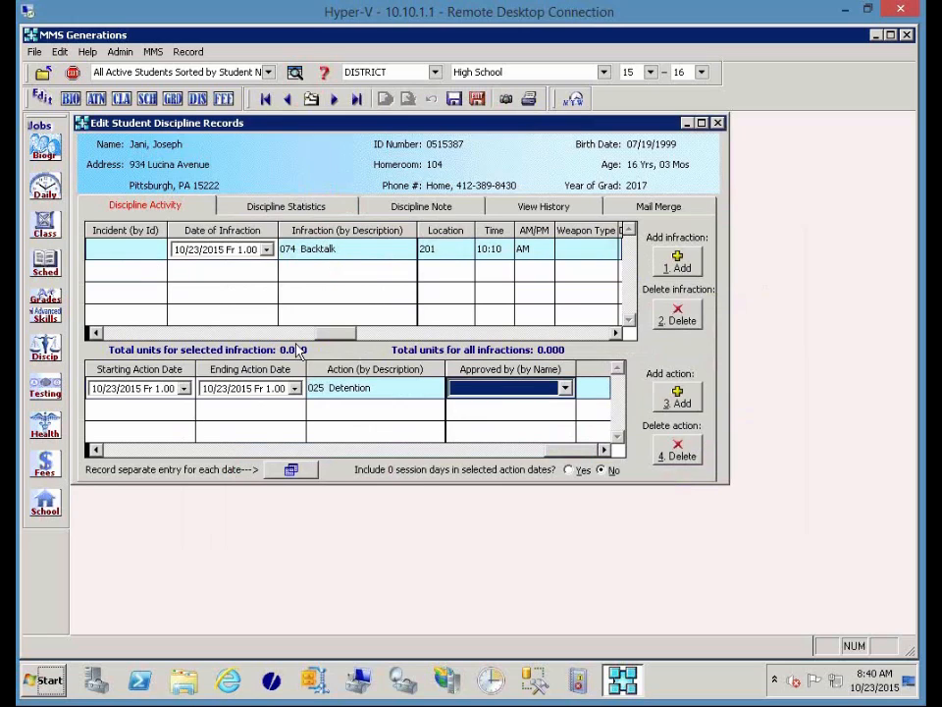
click(294, 389)
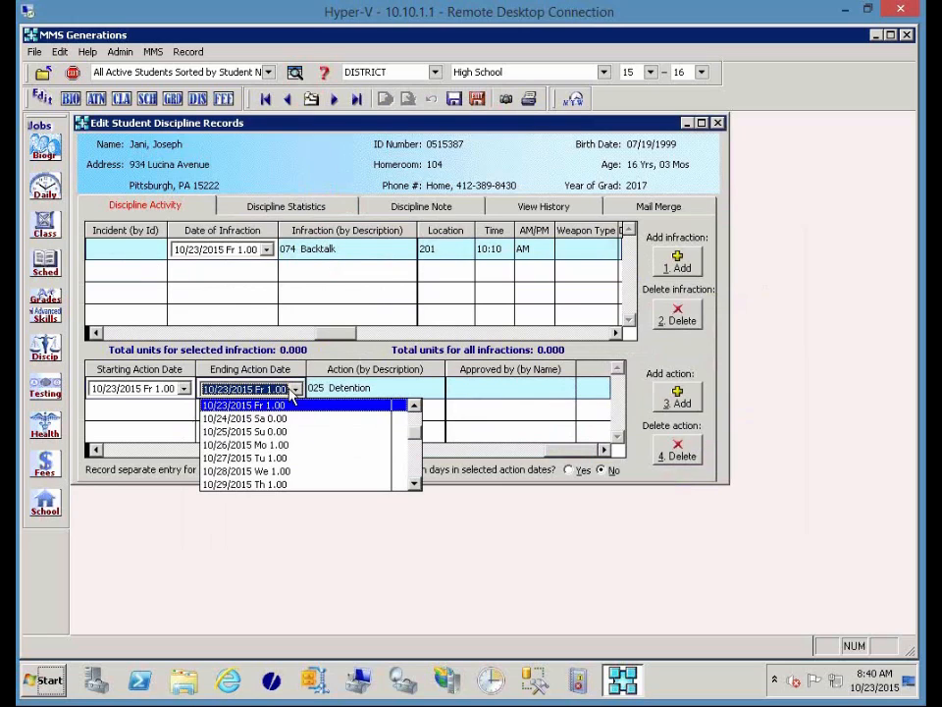
click(274, 445)
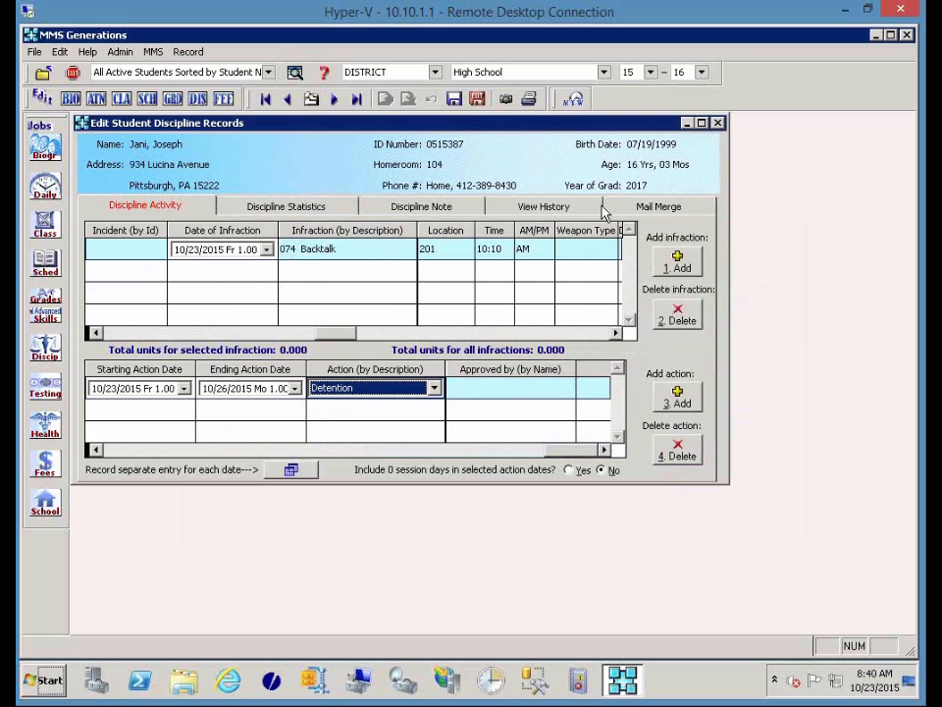
click(655, 208)
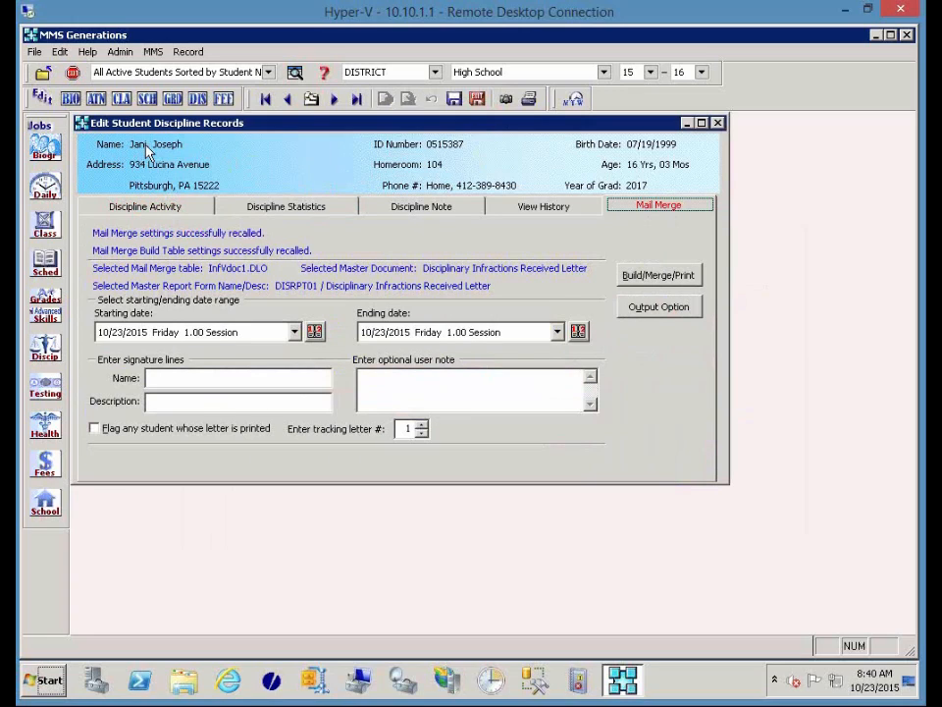
Set the letter output to Preview to screen and build the merged Disciplinary Infractions Received Letter.
click(634, 308)
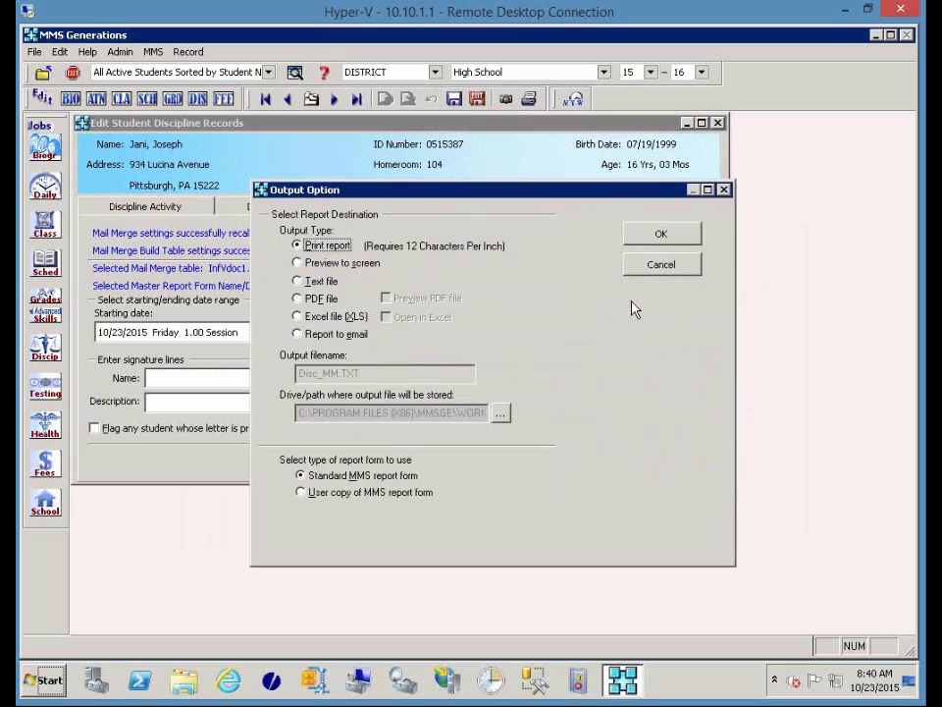
click(338, 267)
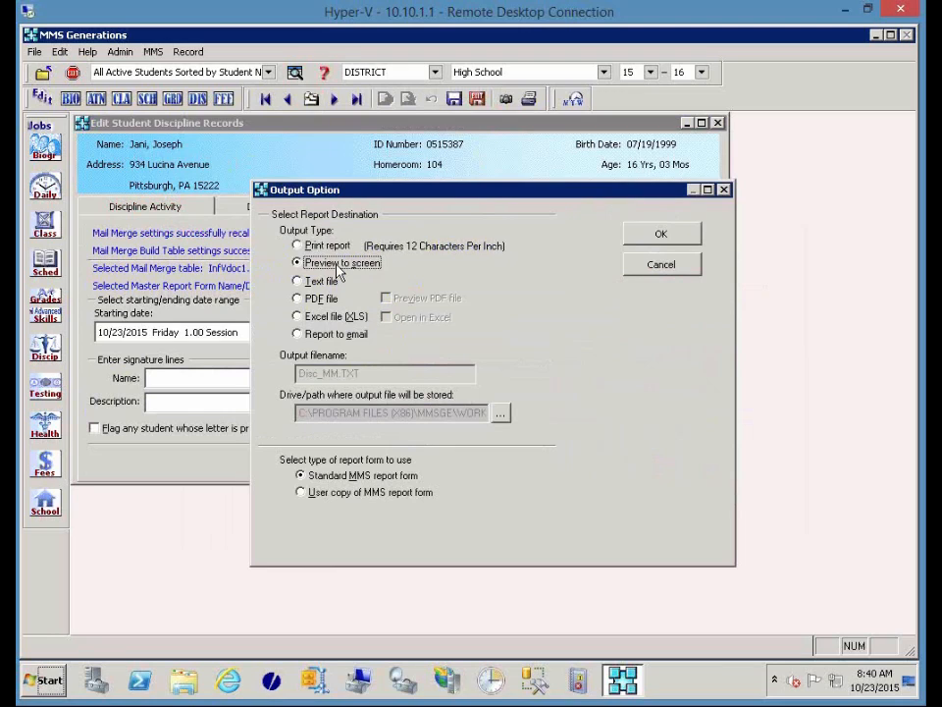
click(636, 243)
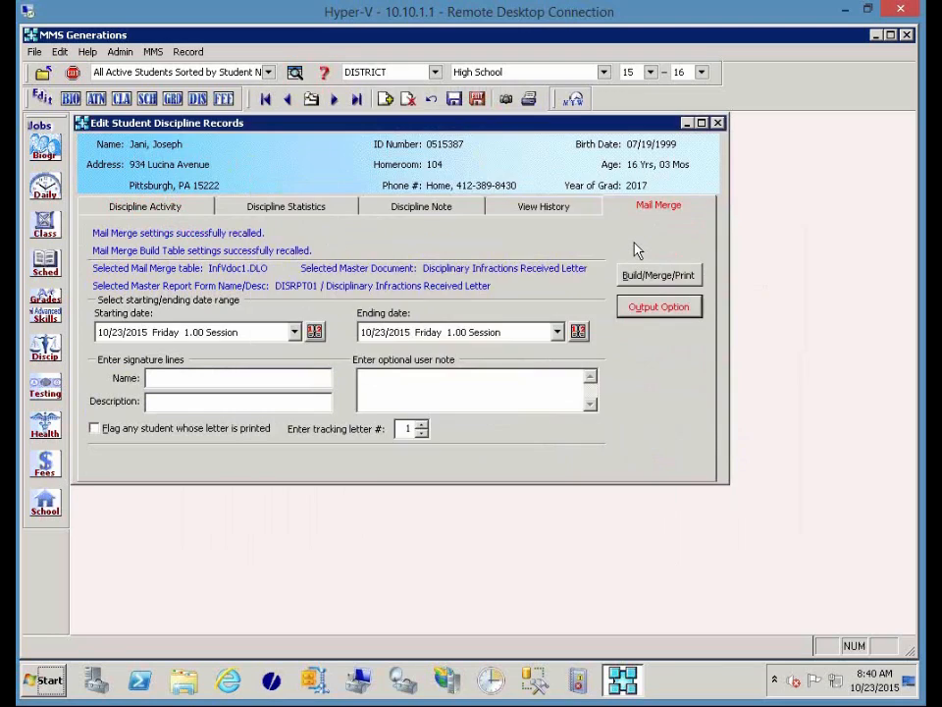
click(634, 276)
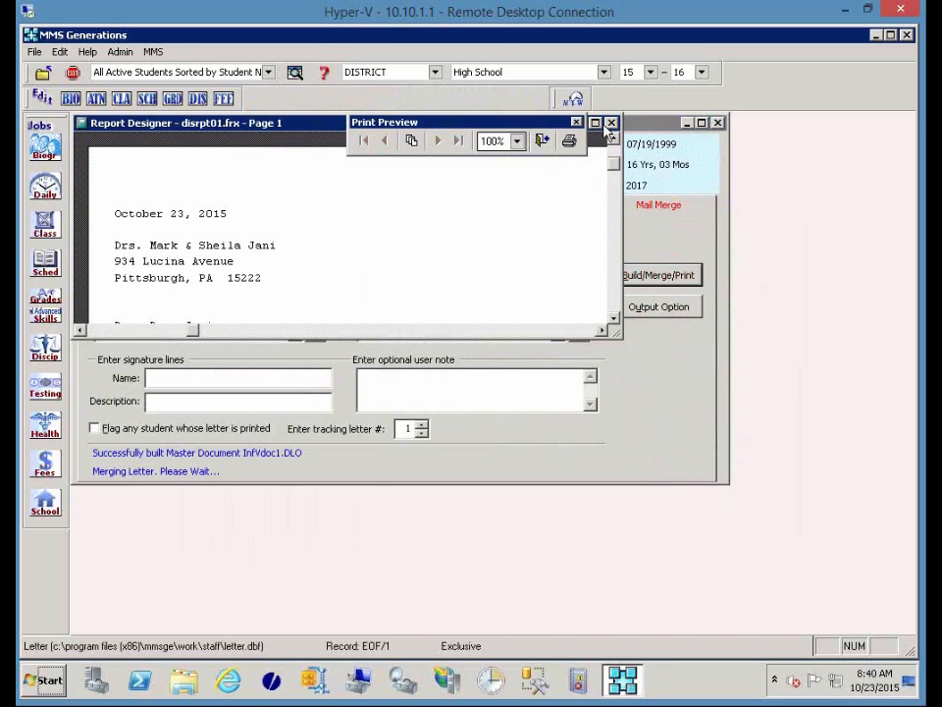
Maximize the letter preview, scroll through the Backtalk and Detention details, then close it.
click(596, 123)
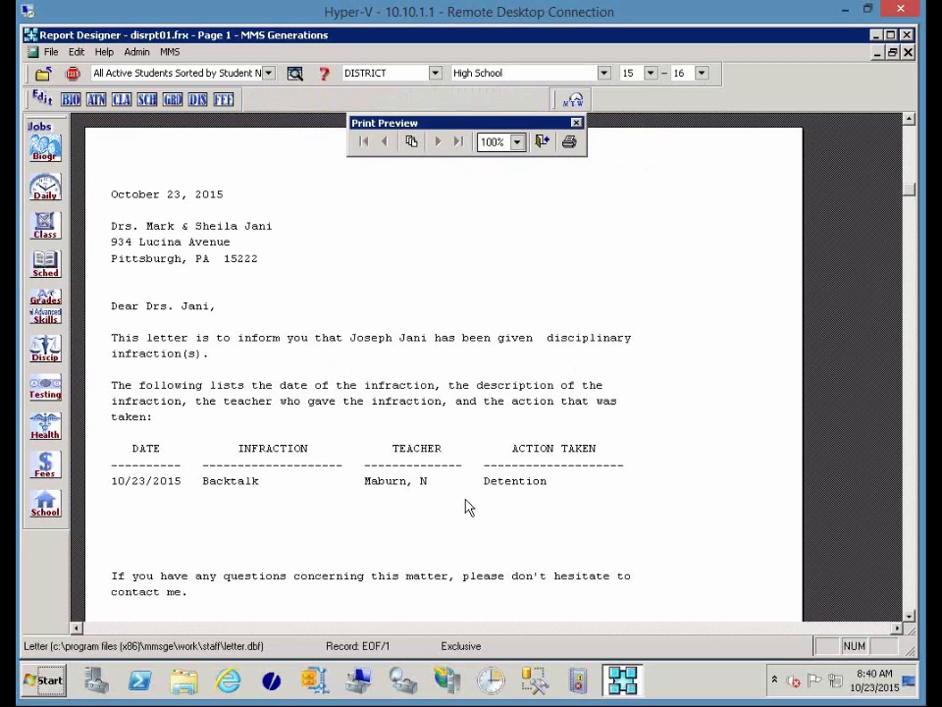
scroll(509, 535, down, 3)
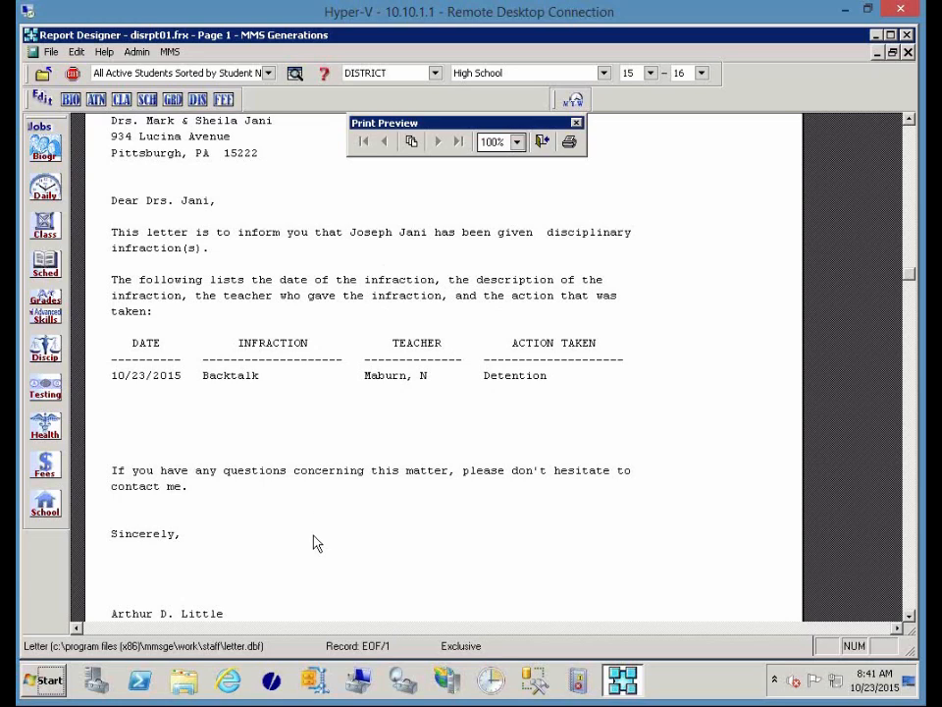
click(542, 142)
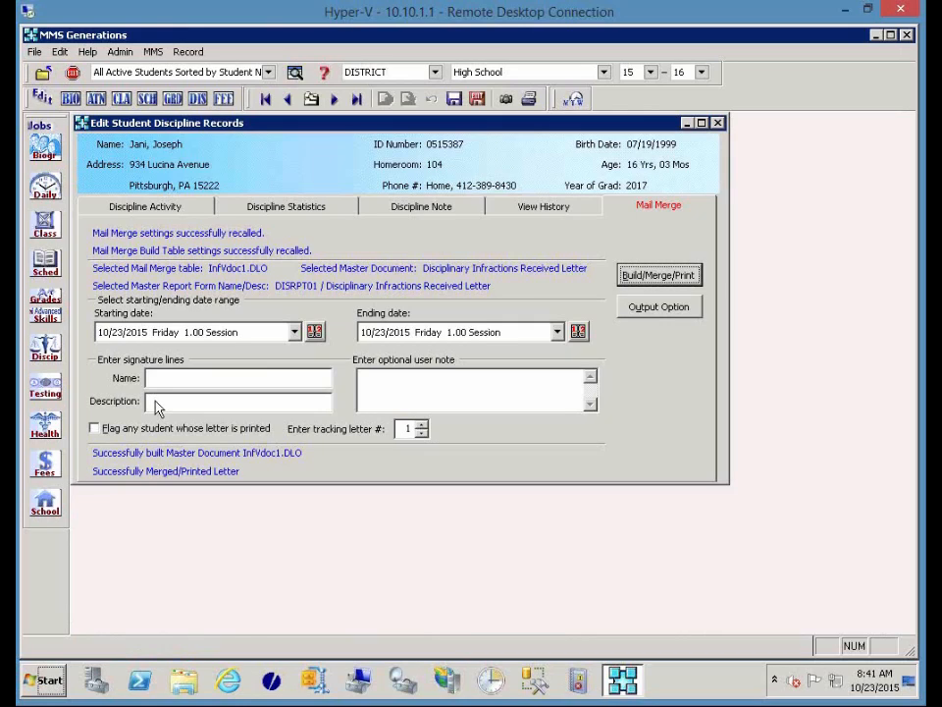
click(150, 378)
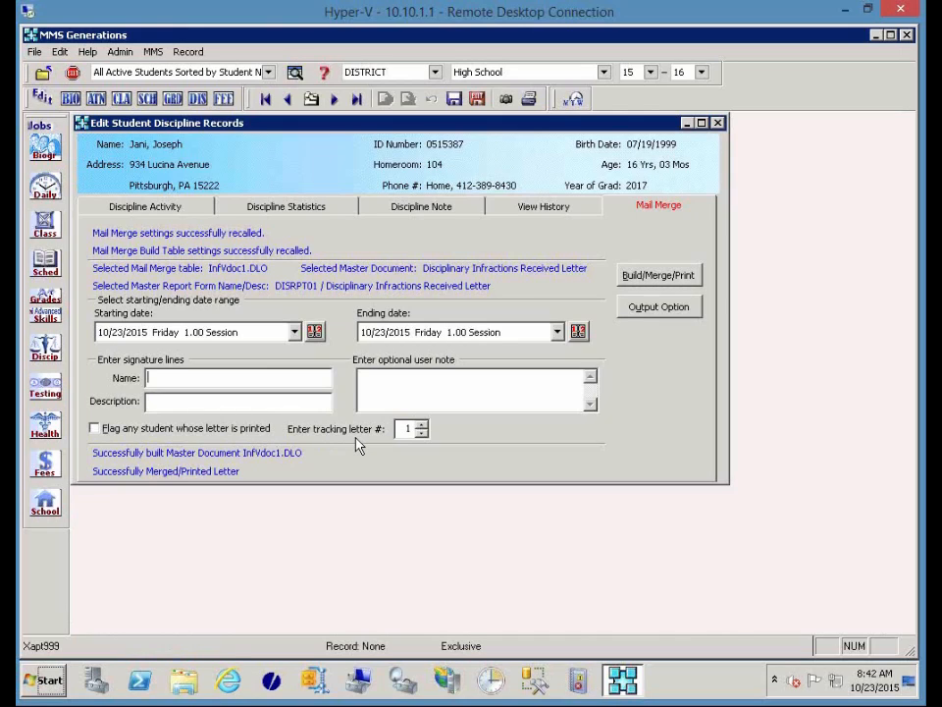
click(178, 208)
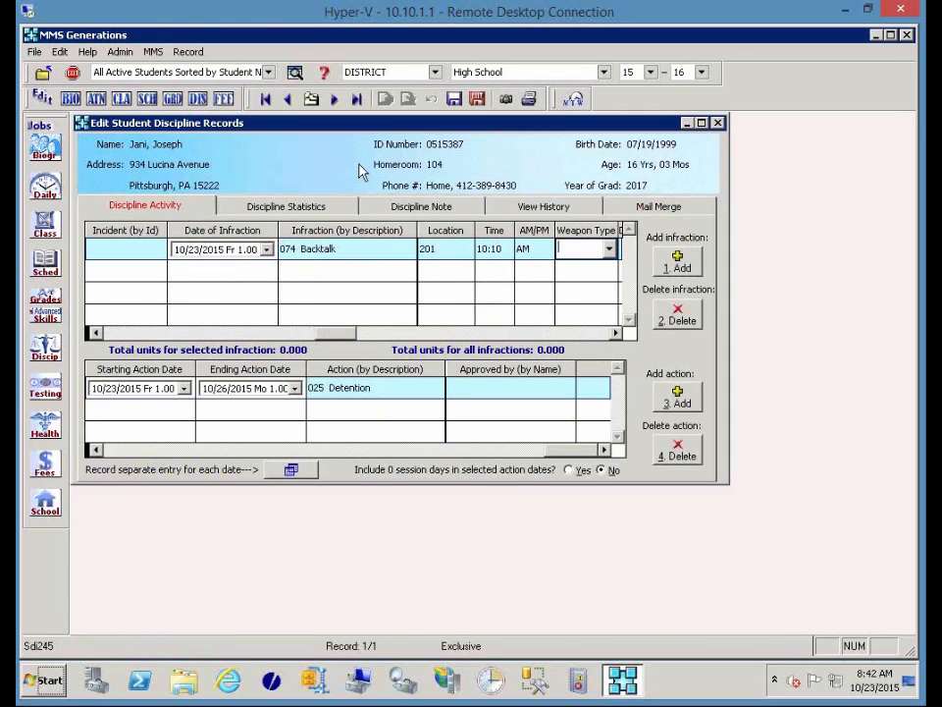
click(229, 690)
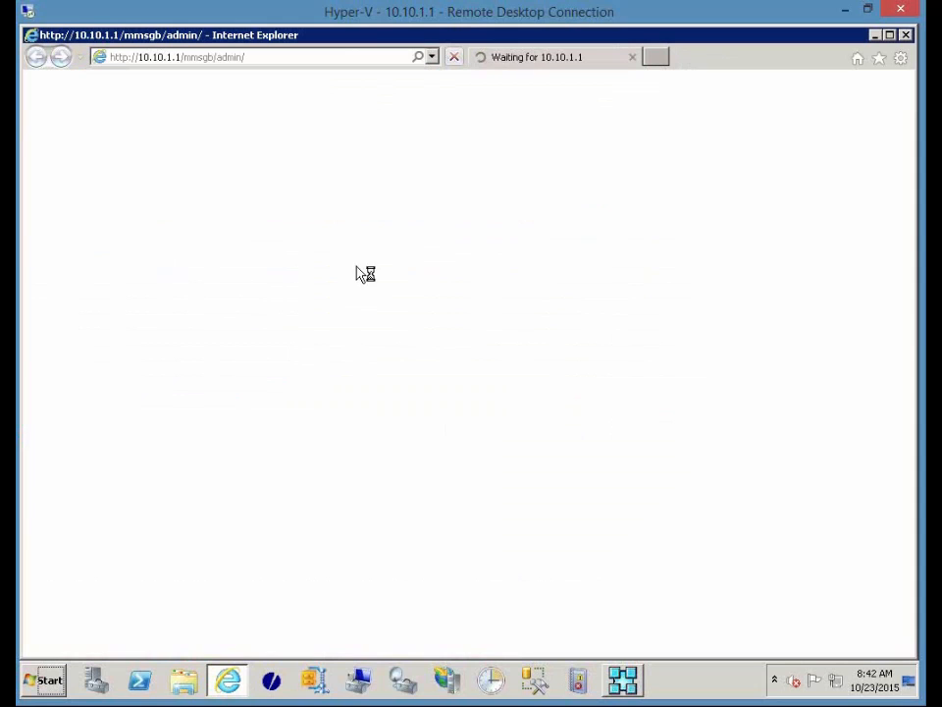
Change the portal address from admin/ to teacher/ to load the MMS Teacher Portal.
click(245, 59)
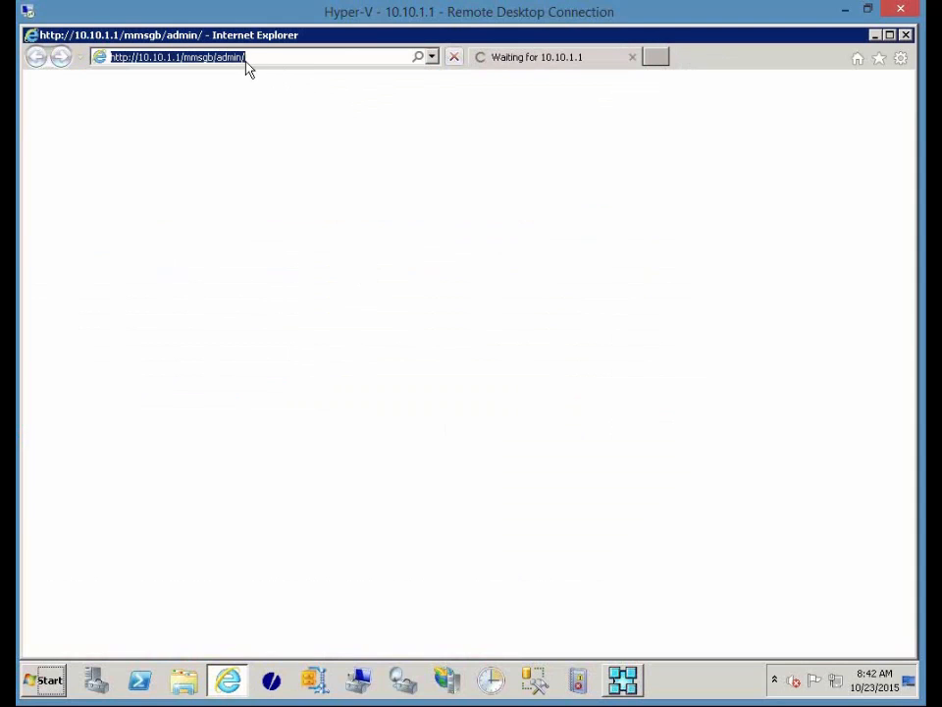
click(219, 57)
drag(219, 57, 324, 68)
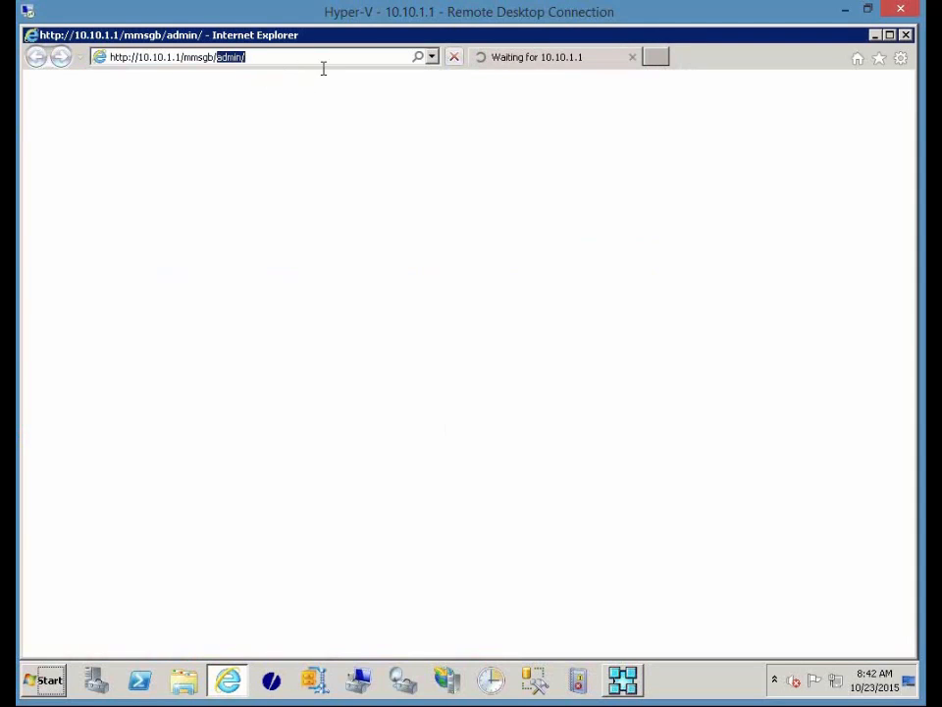
text(teacher/)
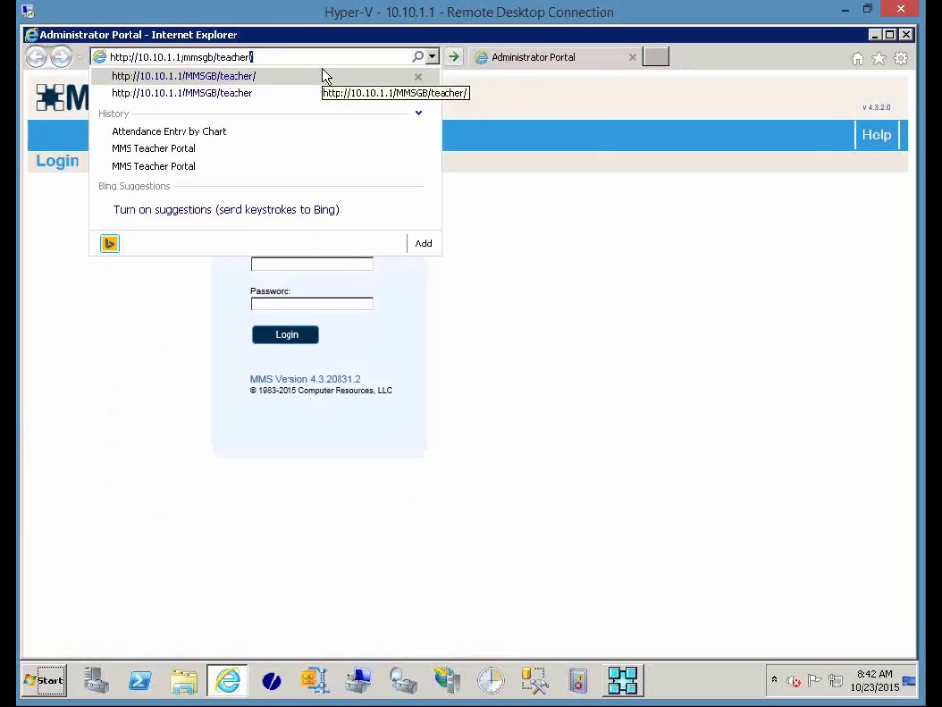
key(Return)
Log in with the teacher username and open the Classroom Discipline list of 505 students.
text(teacher)
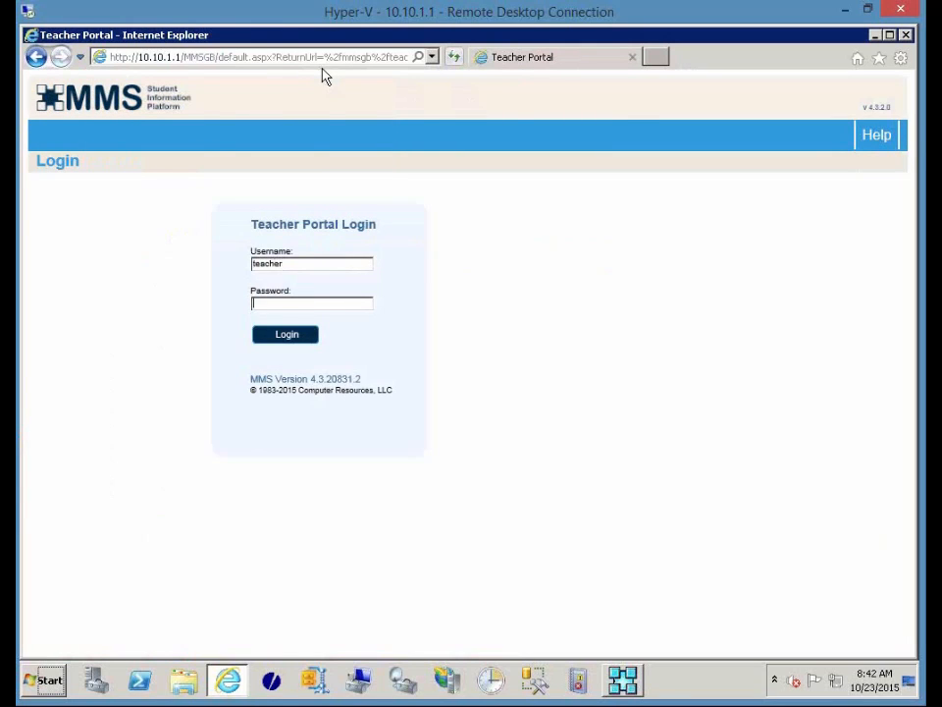
key(Return)
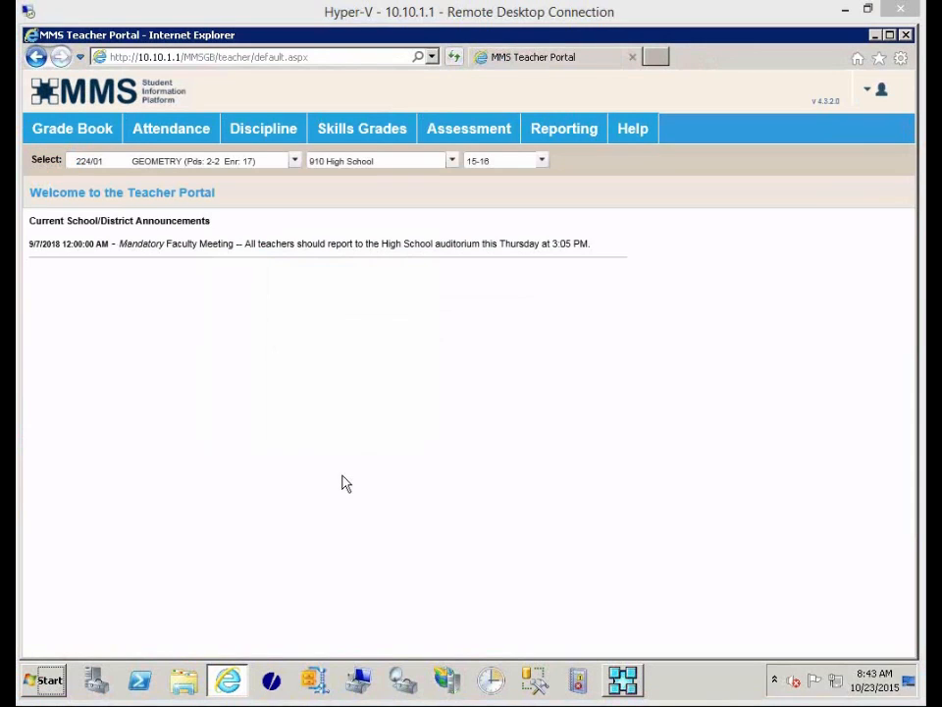
click(267, 143)
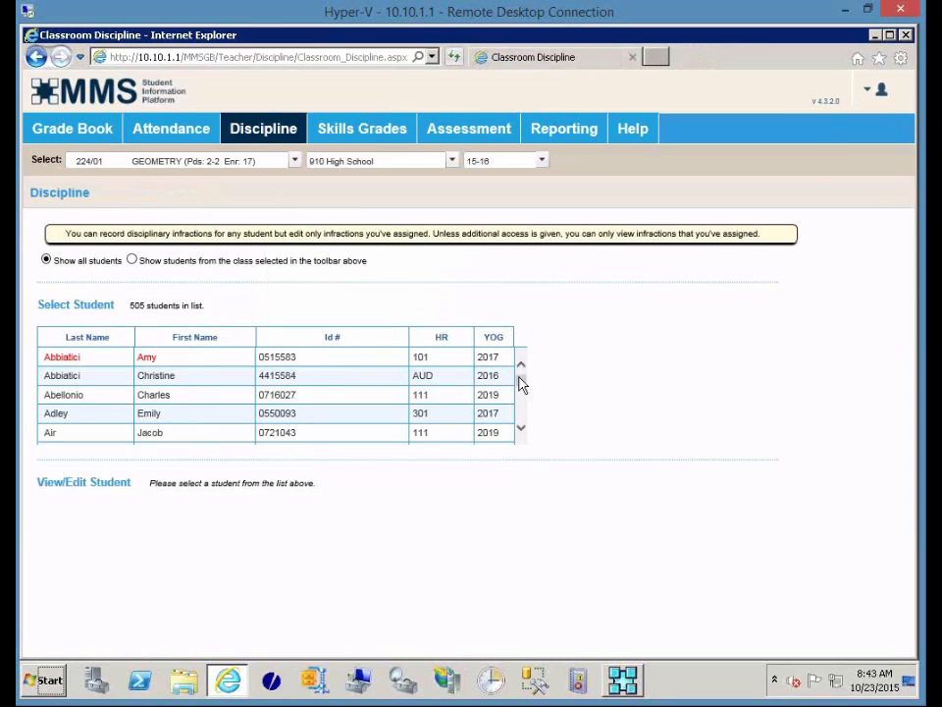
Limit the list to students from the selected Geometry class and pick a student.
drag(518, 381, 532, 362)
click(133, 262)
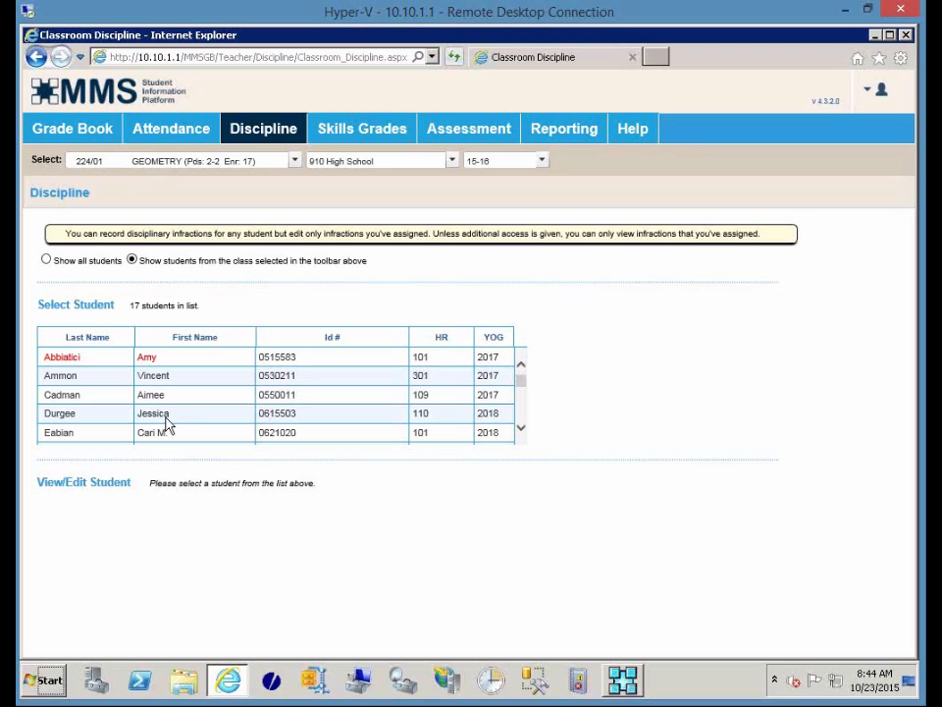
scroll(172, 432, down, 1)
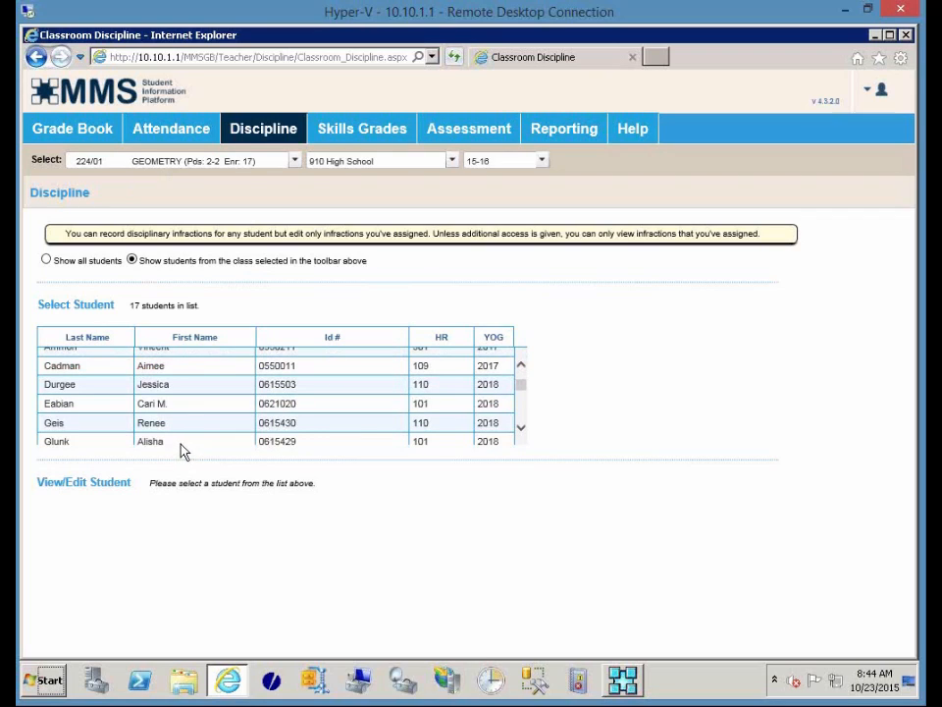
click(90, 449)
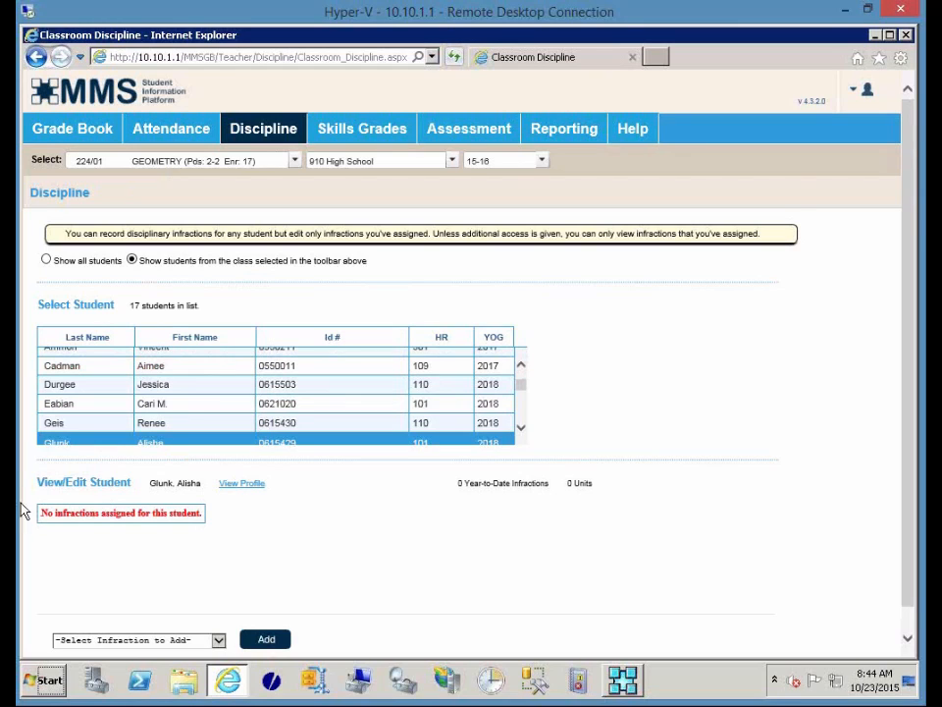
Add a Text Not Covered infraction to the student's record.
scroll(255, 529, down, 1)
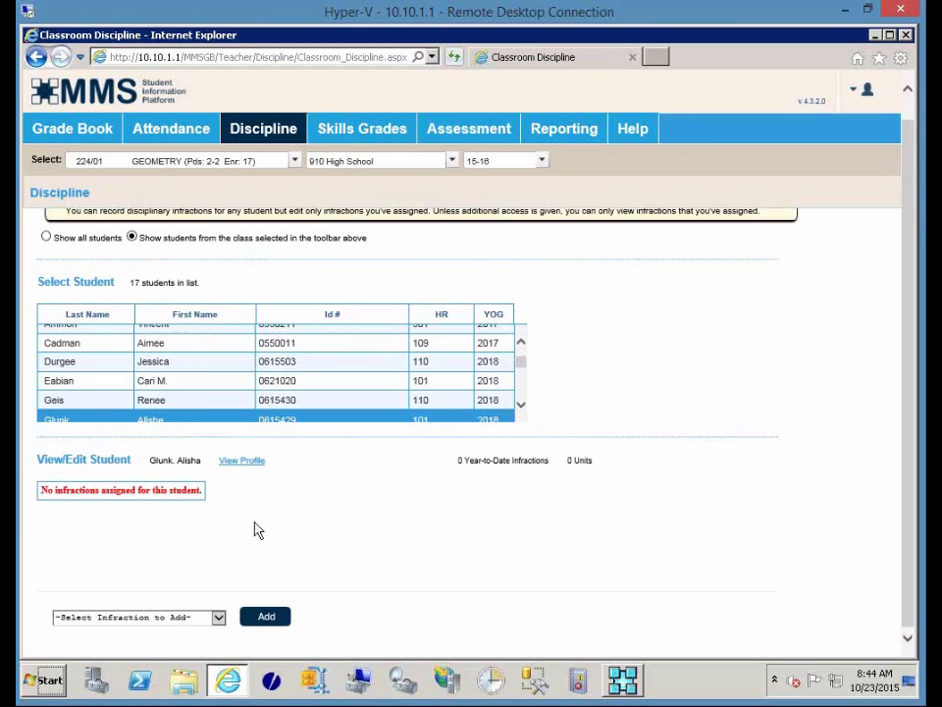
click(137, 617)
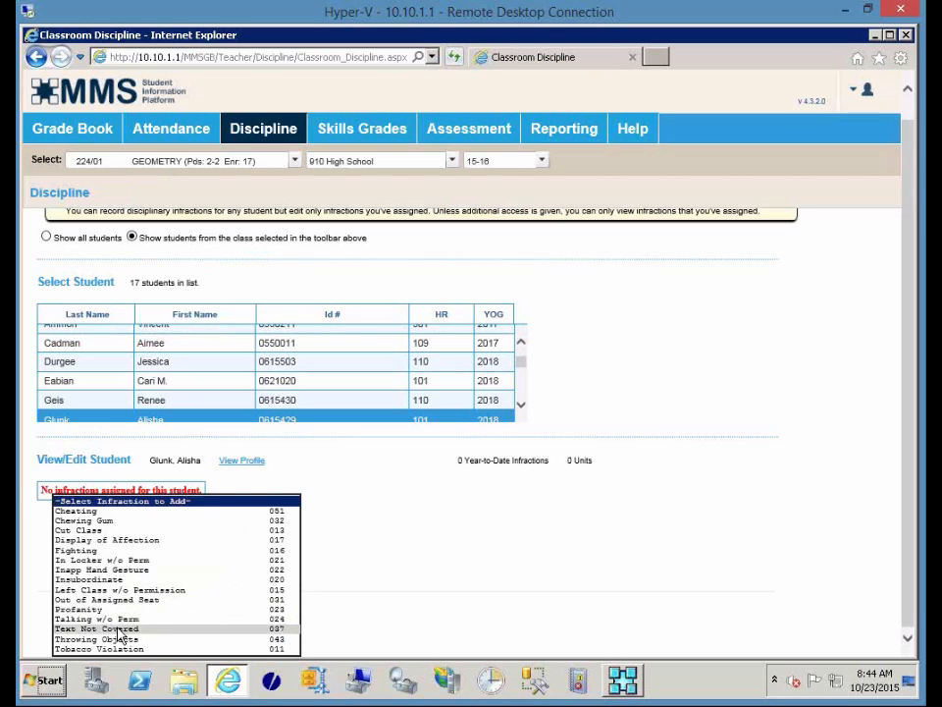
click(118, 629)
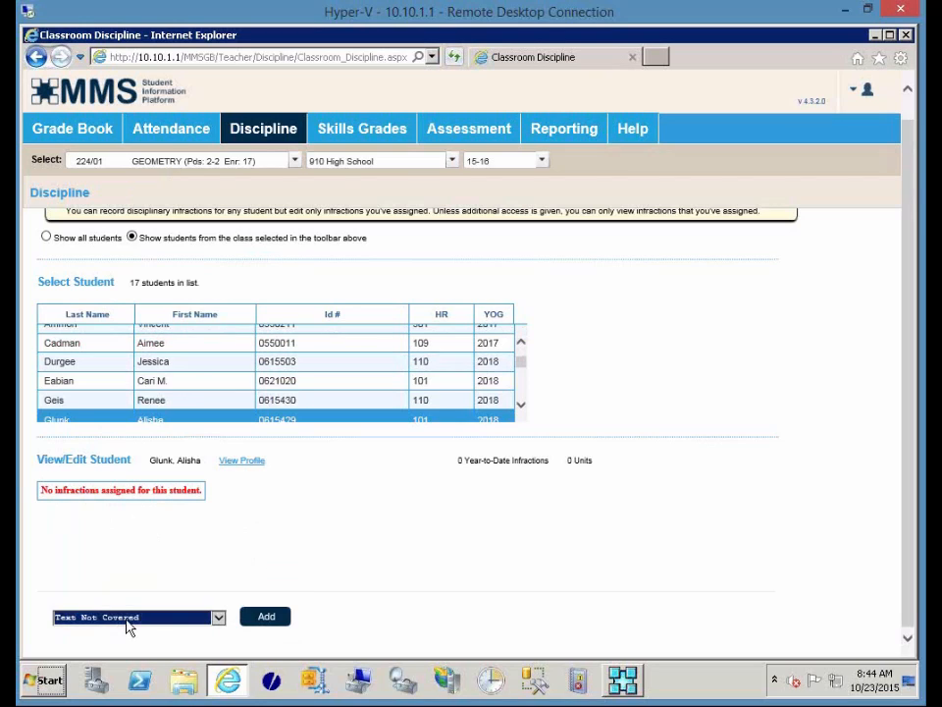
click(263, 617)
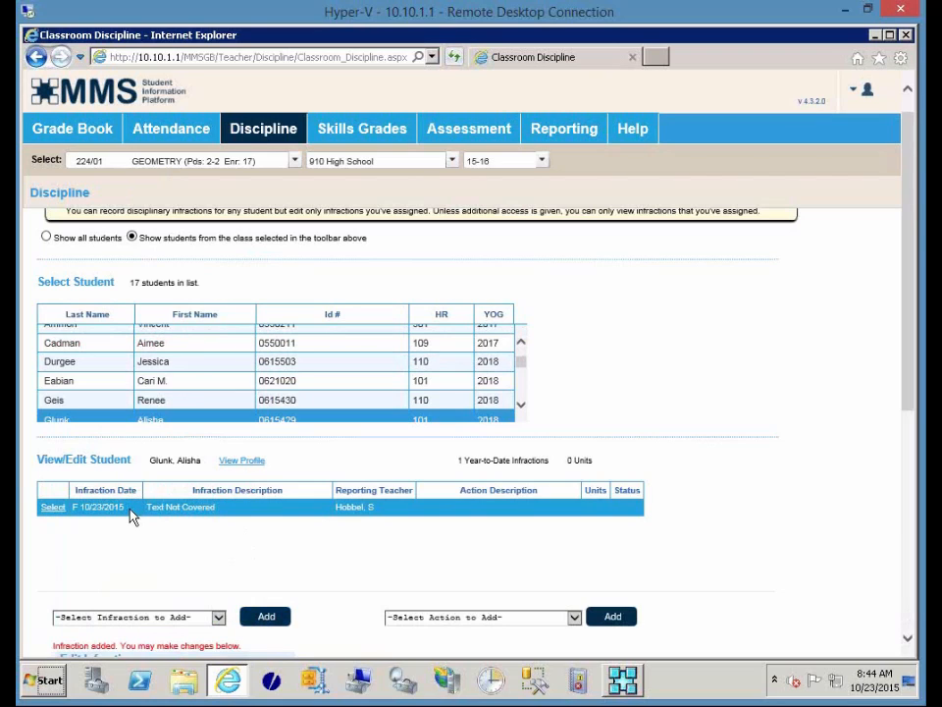
click(239, 461)
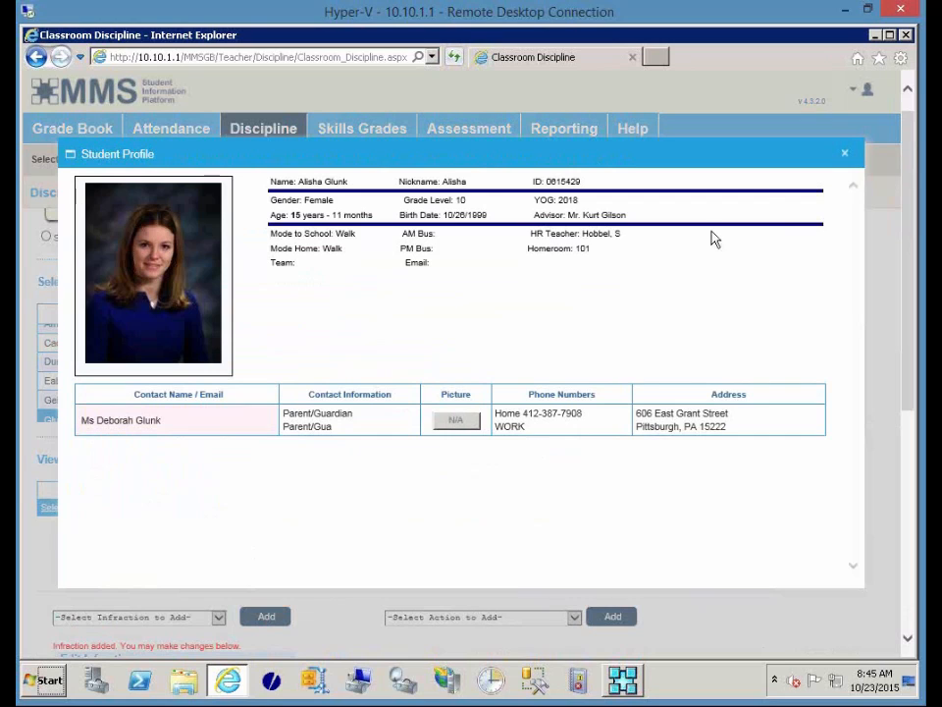
click(844, 156)
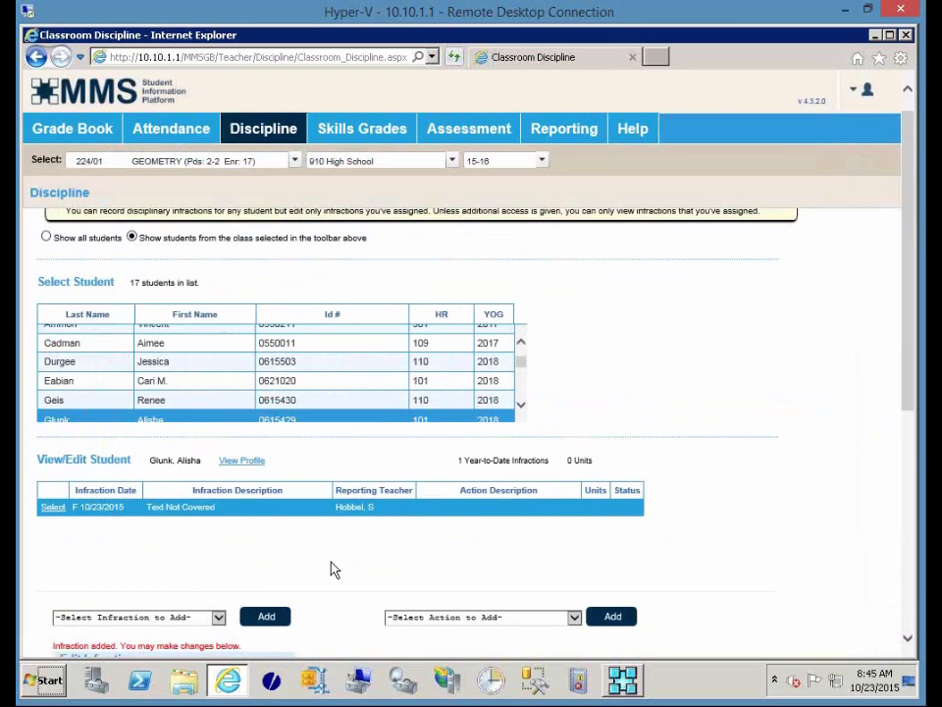
scroll(330, 567, down, 3)
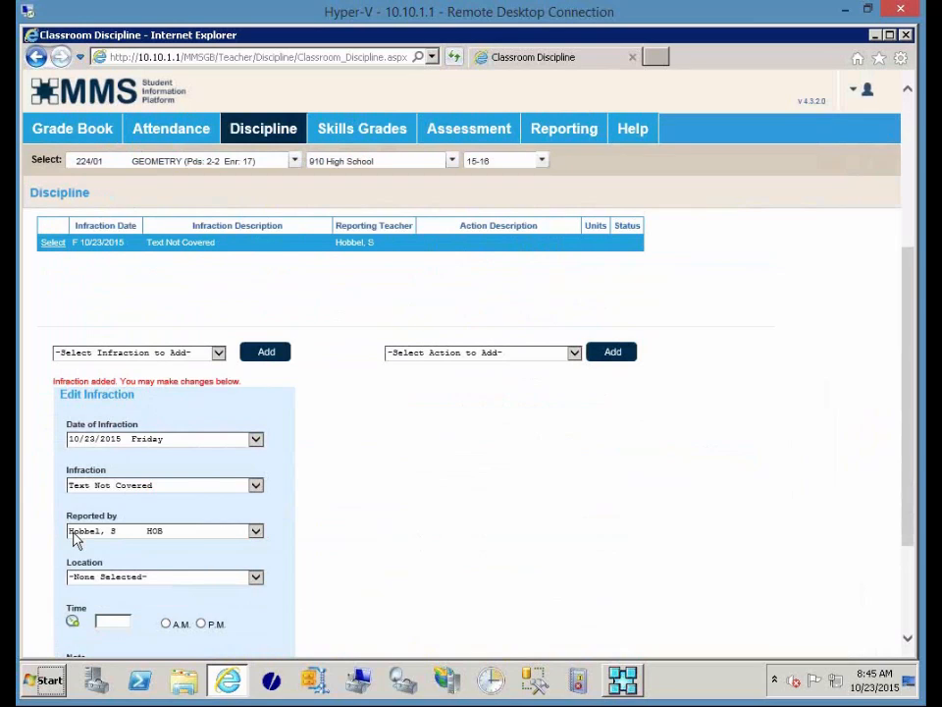
Set the infraction location to 102 and the time to 08:45 A.M.
click(141, 579)
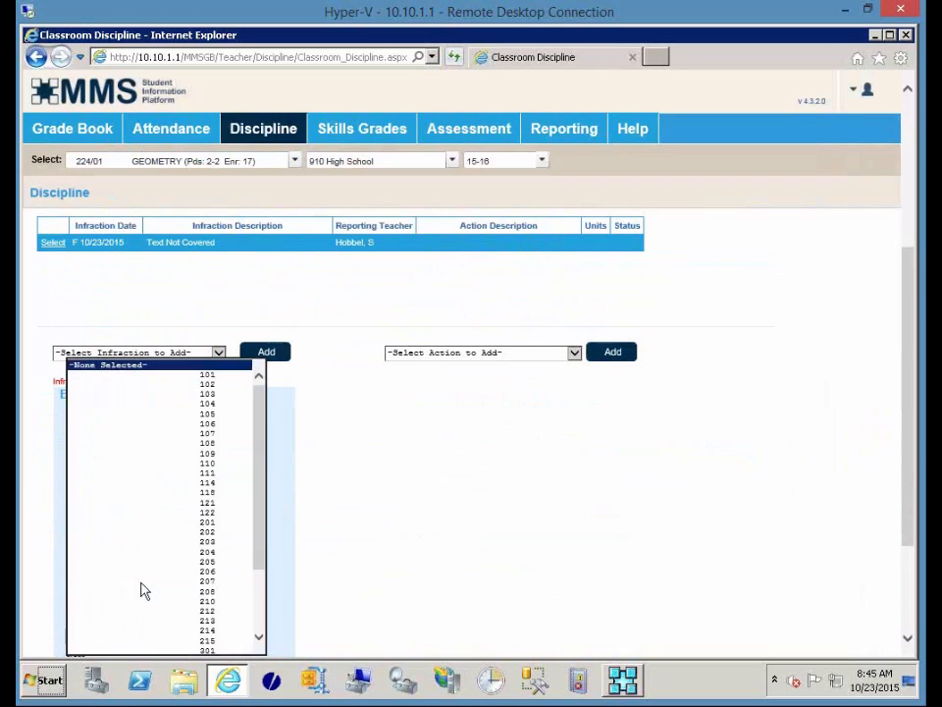
click(224, 385)
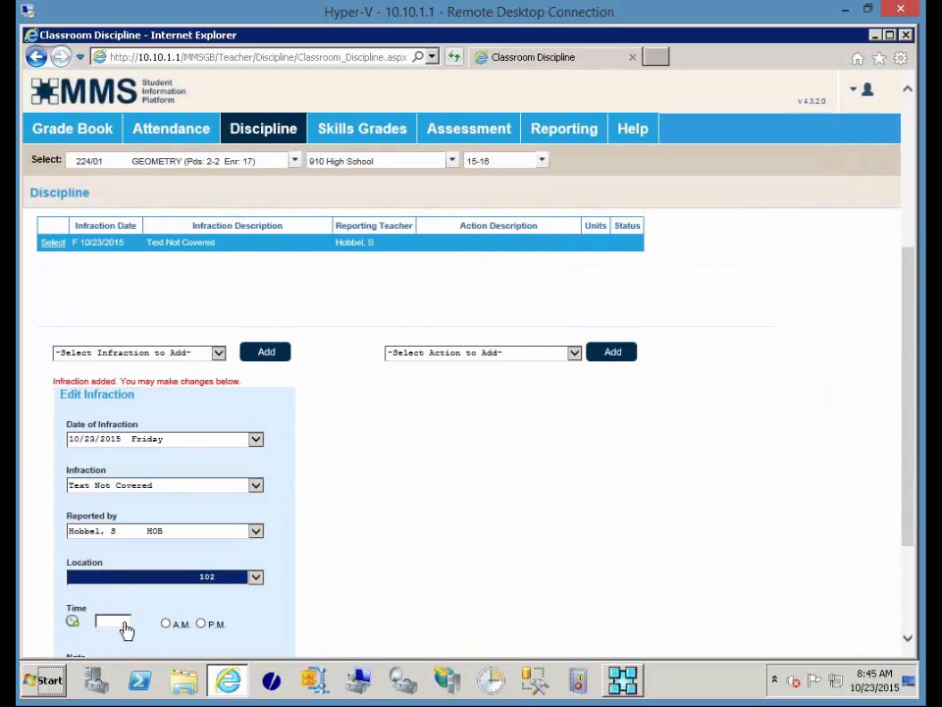
click(125, 629)
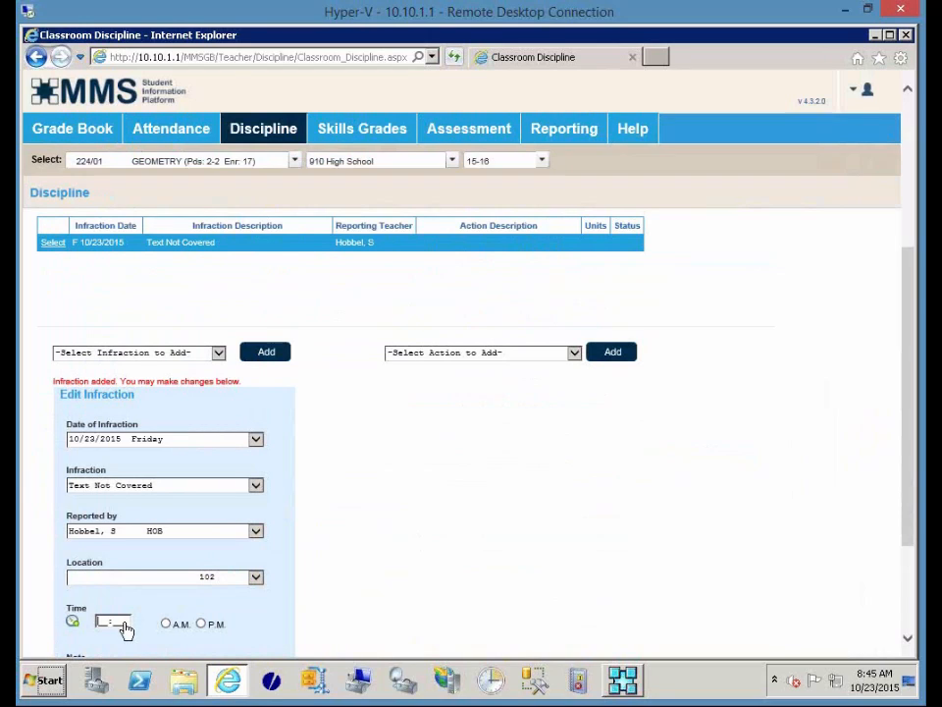
click(73, 624)
Add the note 'Geometry' and save the infraction details.
scroll(439, 527, down, 1)
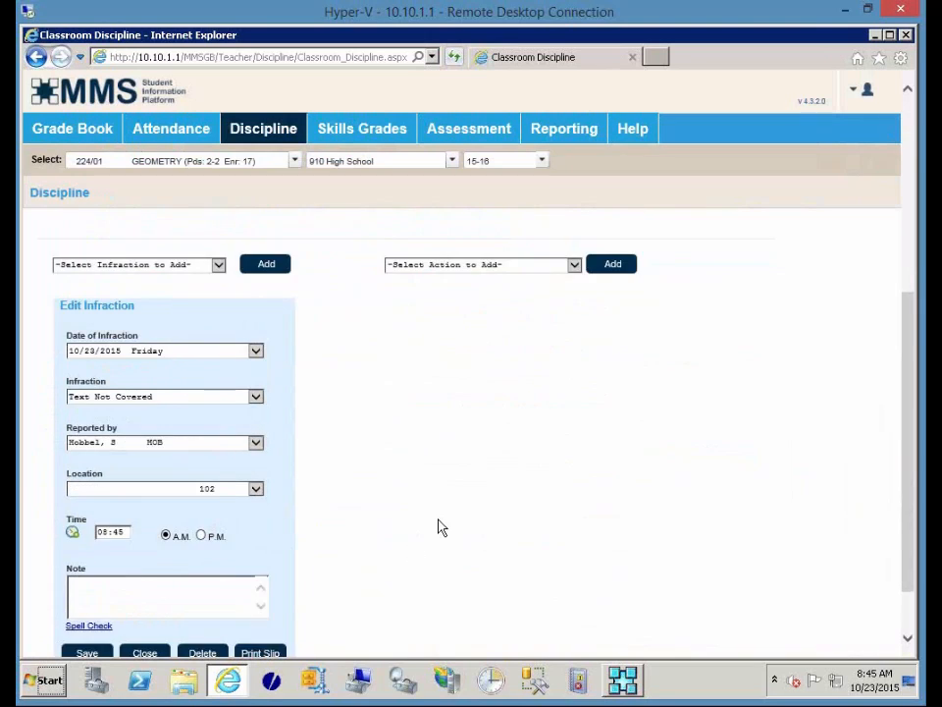
scroll(439, 528, down, 1)
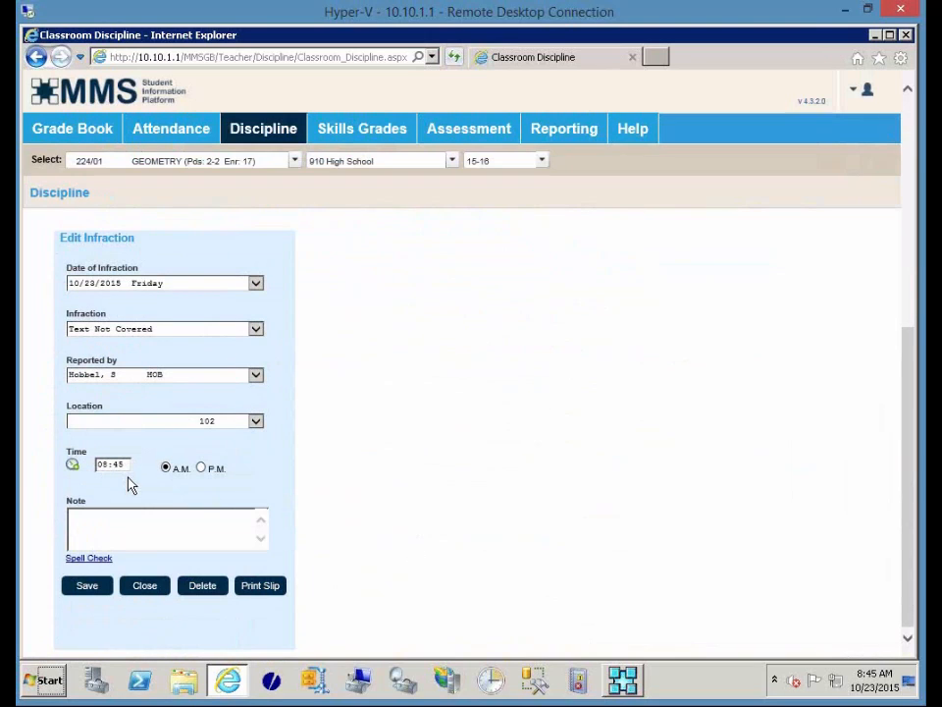
click(151, 524)
text(Geometry)
click(87, 586)
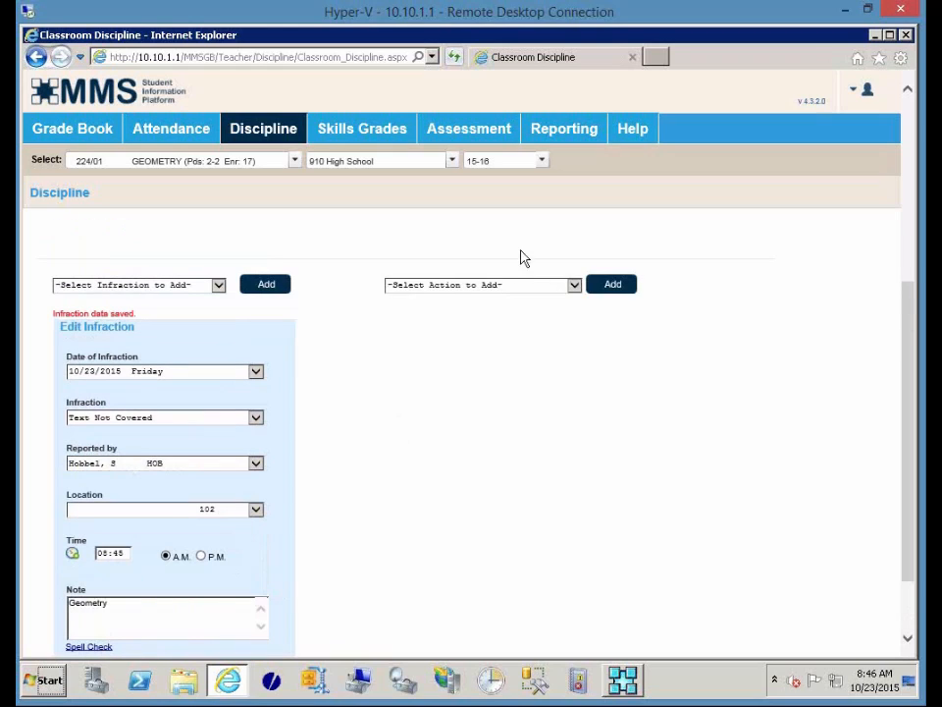
click(575, 286)
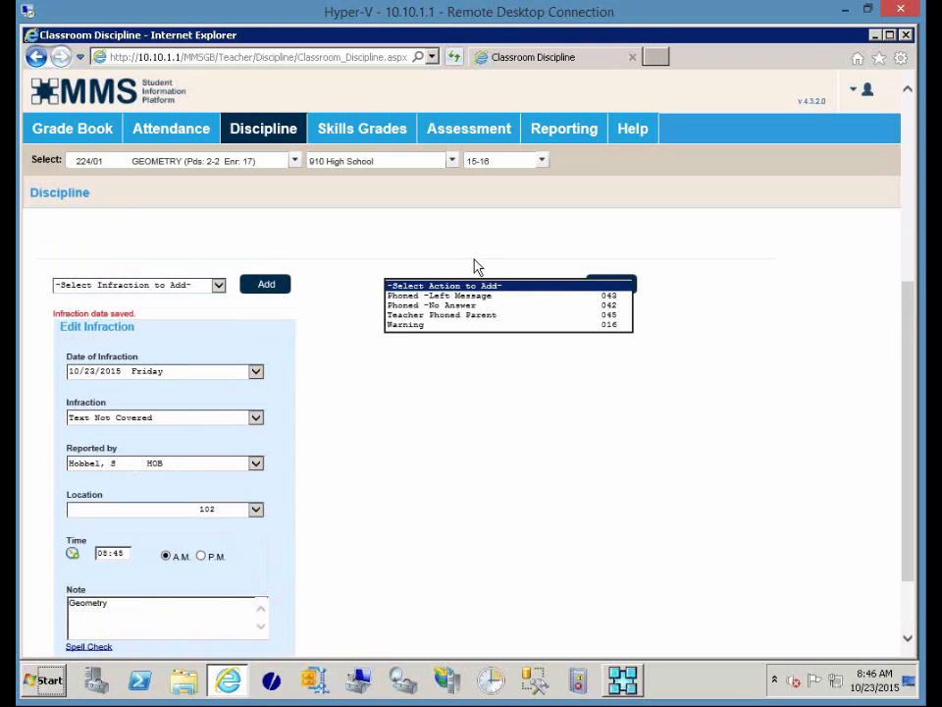
Add a Warning action dated 10/23/2015 to the Text Not Covered infraction.
click(452, 326)
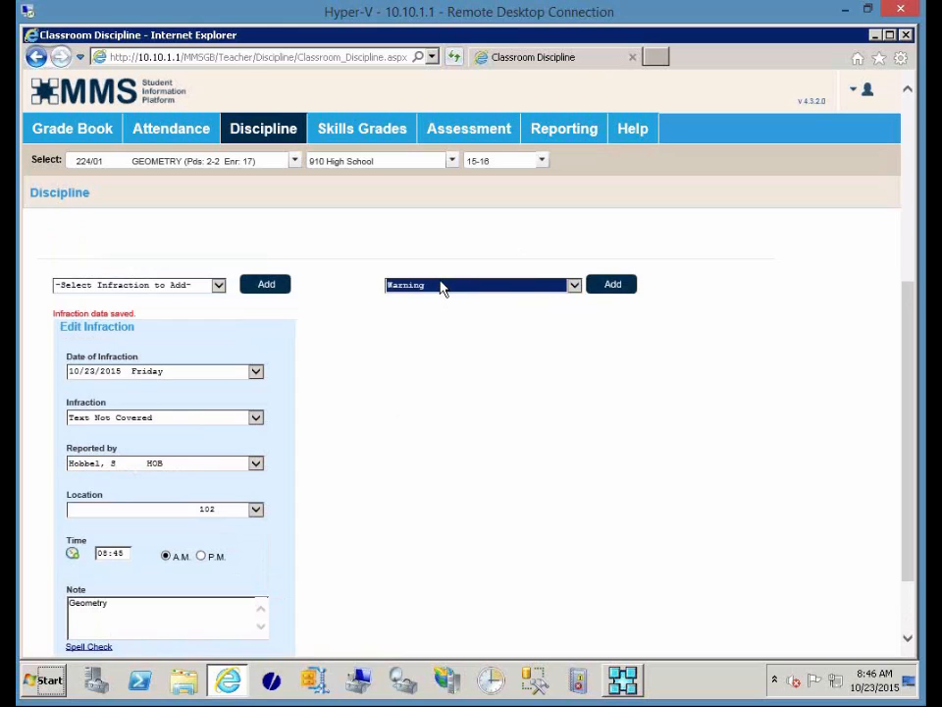
click(606, 291)
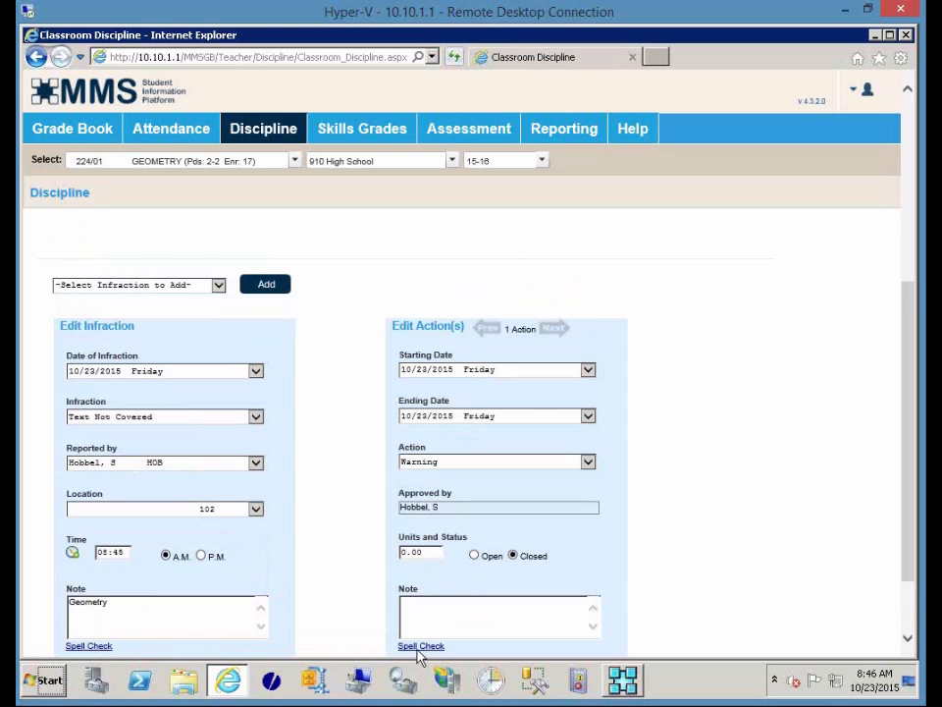
scroll(738, 491, down, 2)
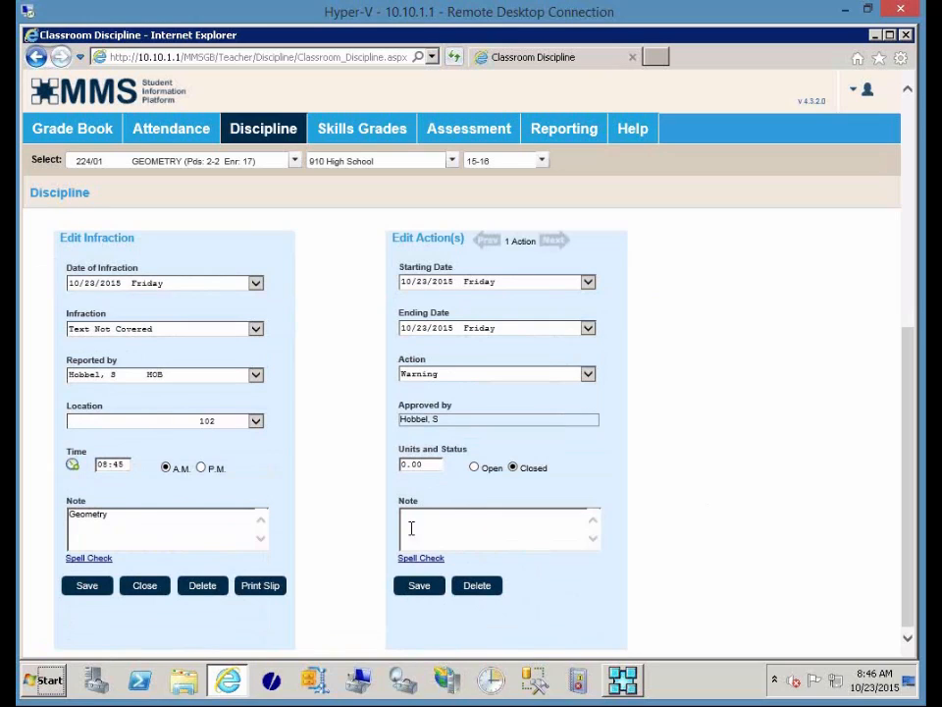
click(260, 586)
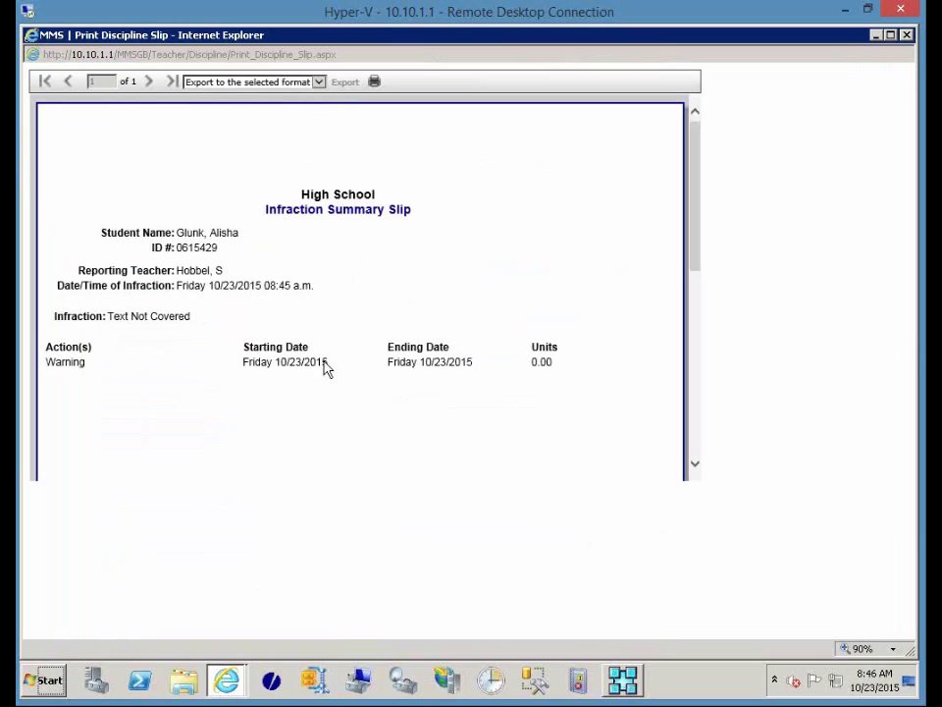
scroll(465, 389, down, 1)
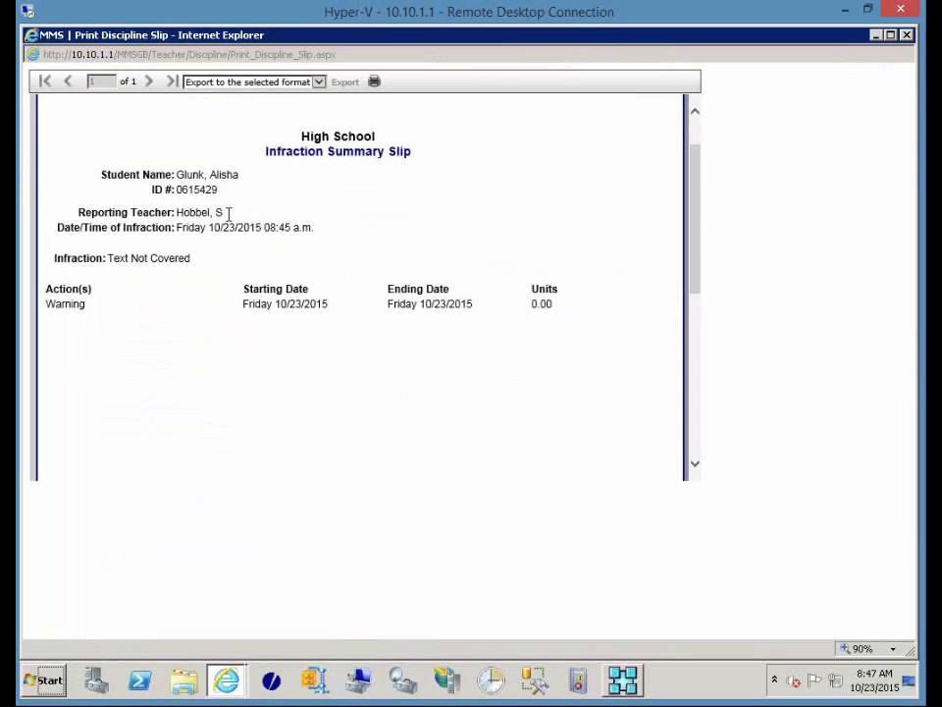
scroll(231, 232, down, 5)
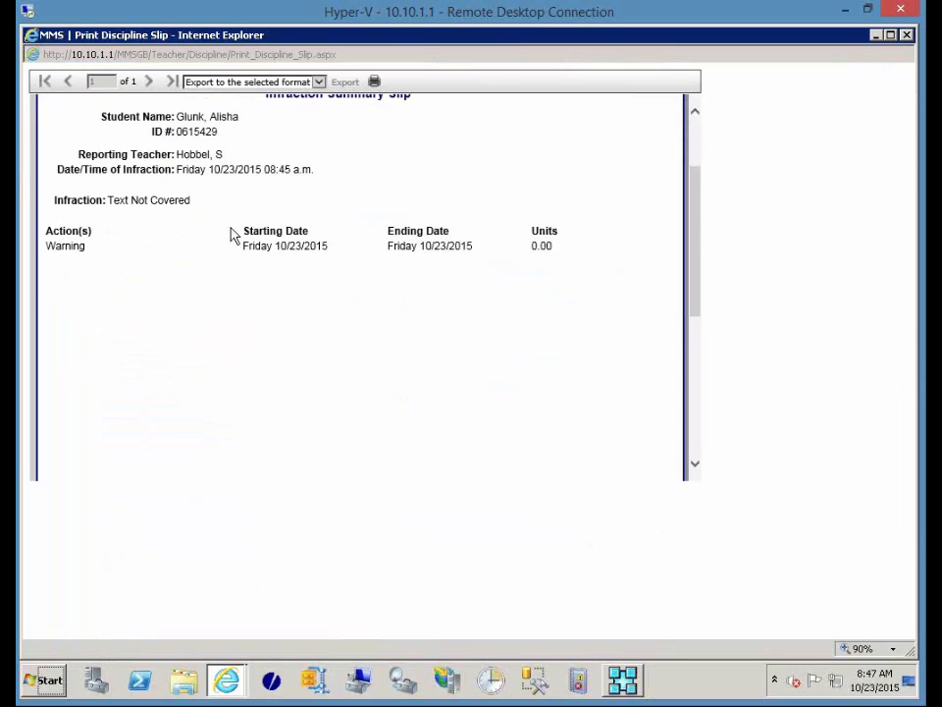
scroll(231, 235, down, 2)
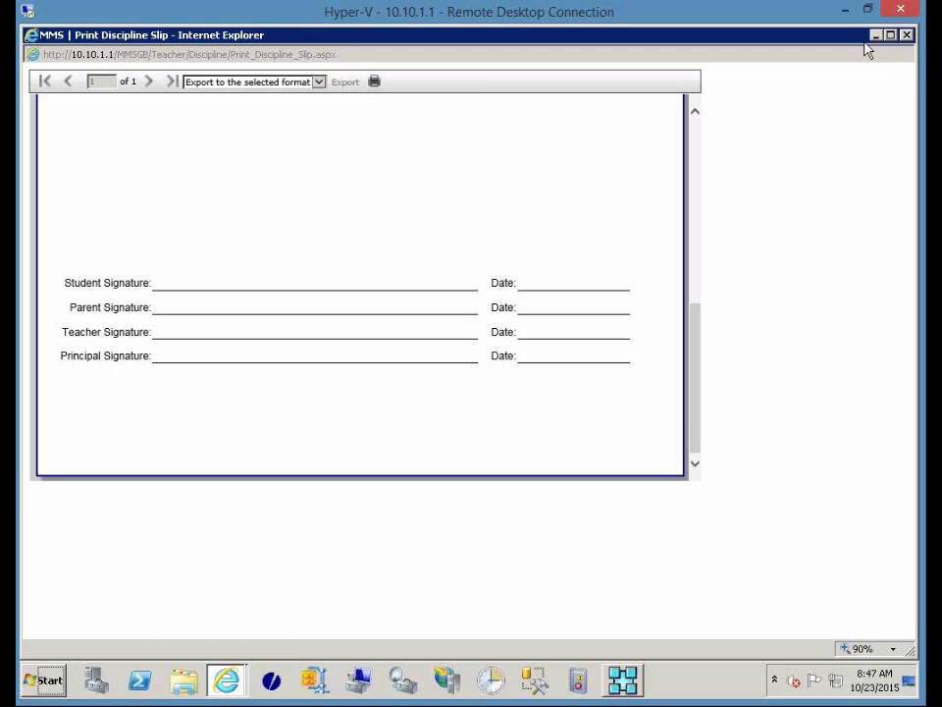
click(908, 35)
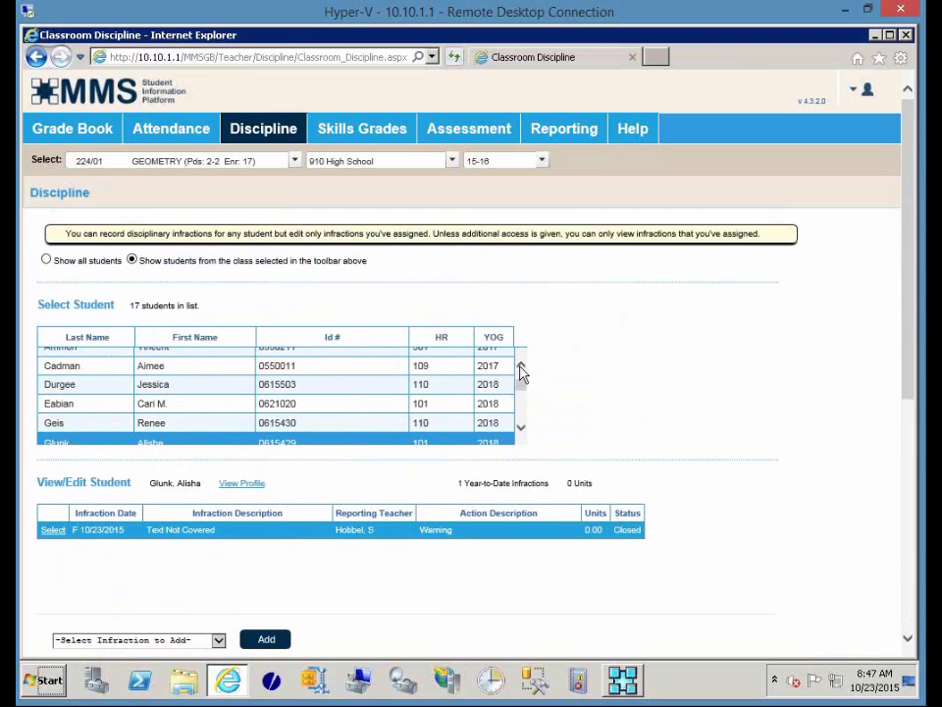
click(522, 369)
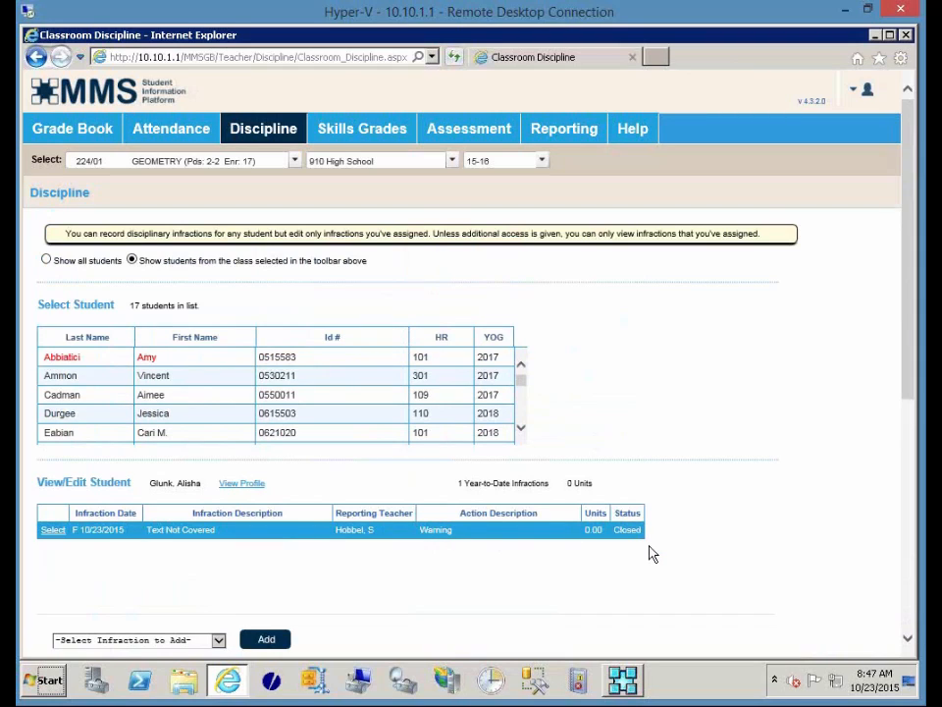
click(145, 361)
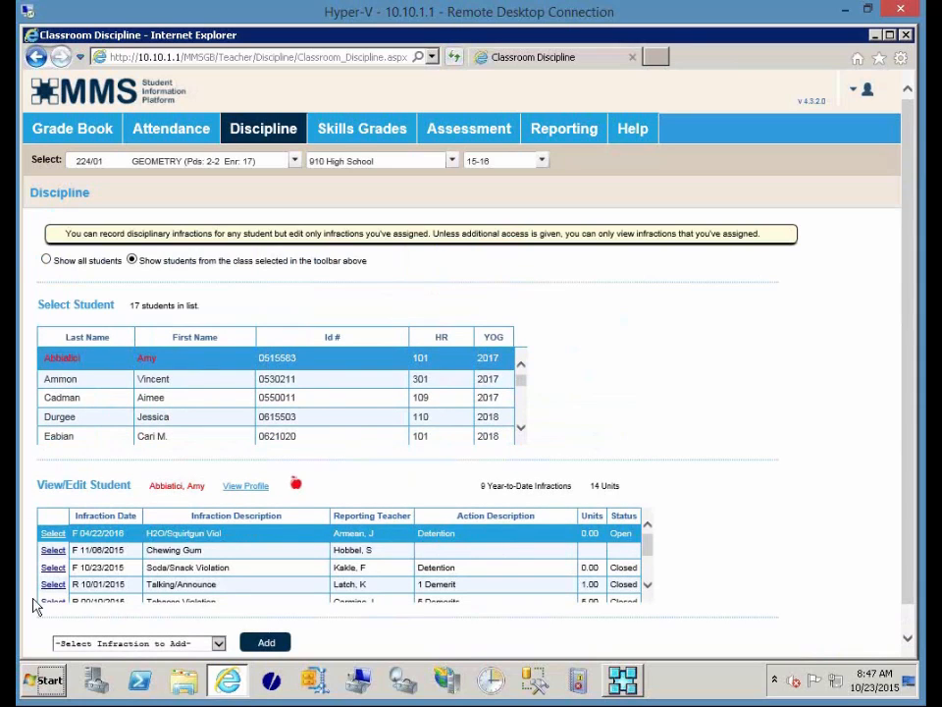
scroll(687, 468, down, 1)
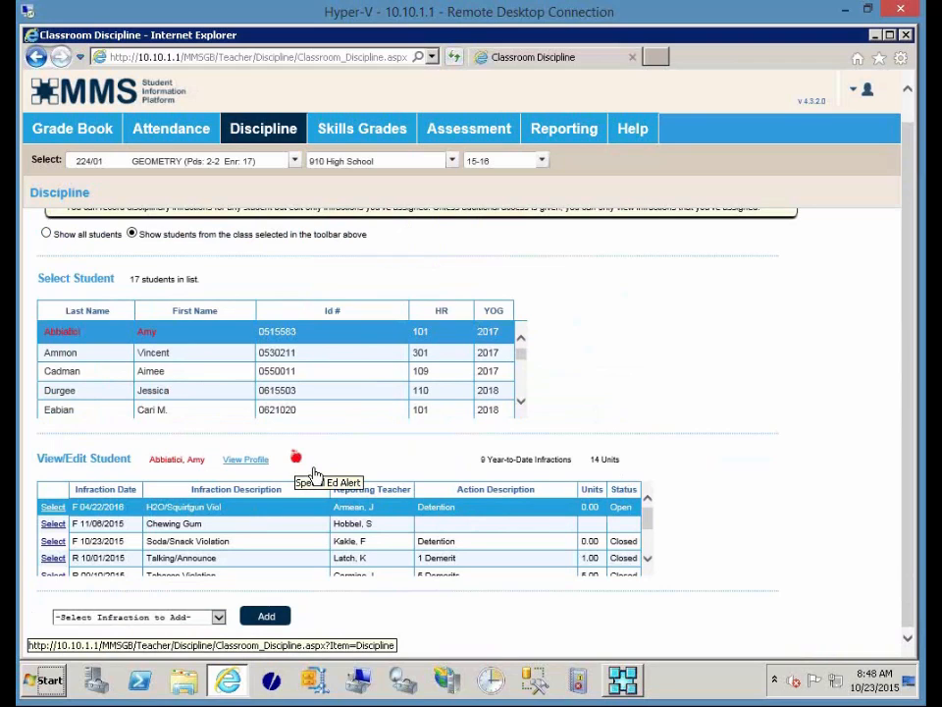
click(313, 472)
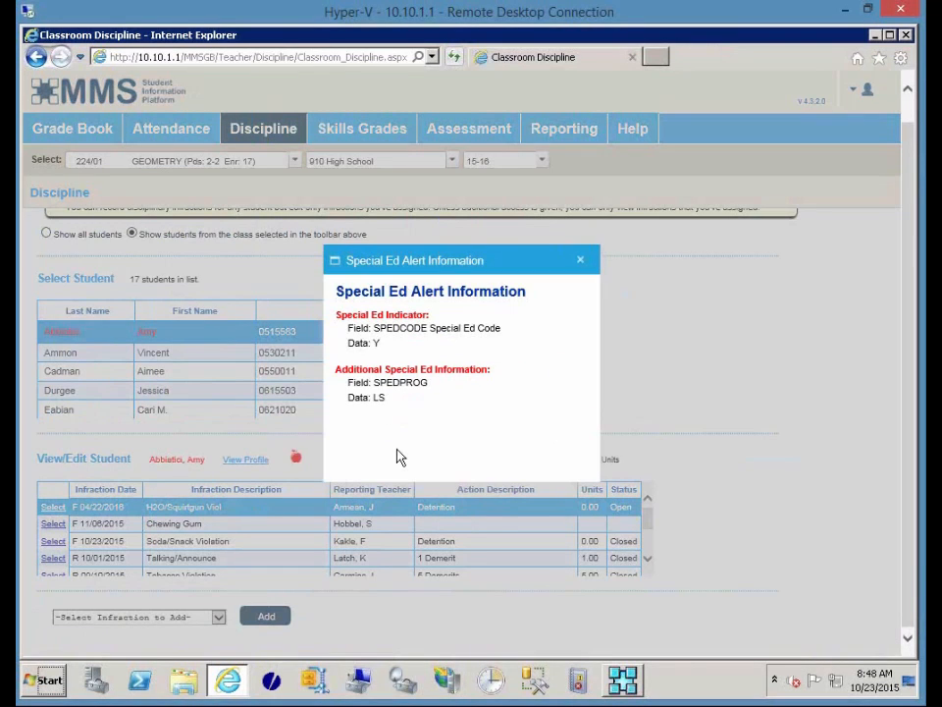
click(584, 261)
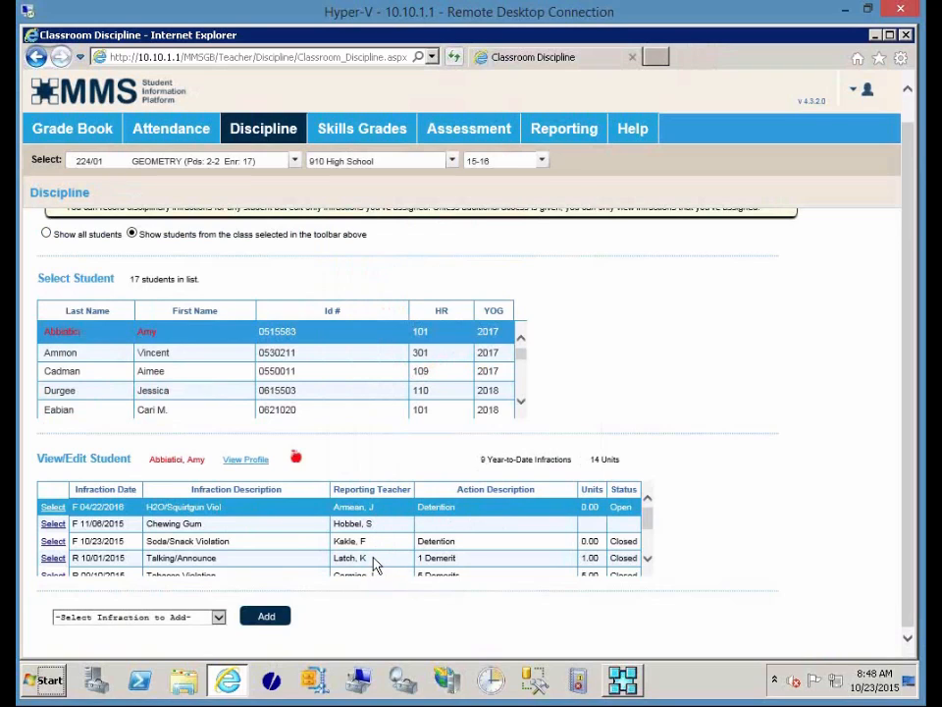
View the Talking/Announce infraction, then open the 11/06/2015 Chewing Gum infraction for editing.
scroll(373, 559, down, 1)
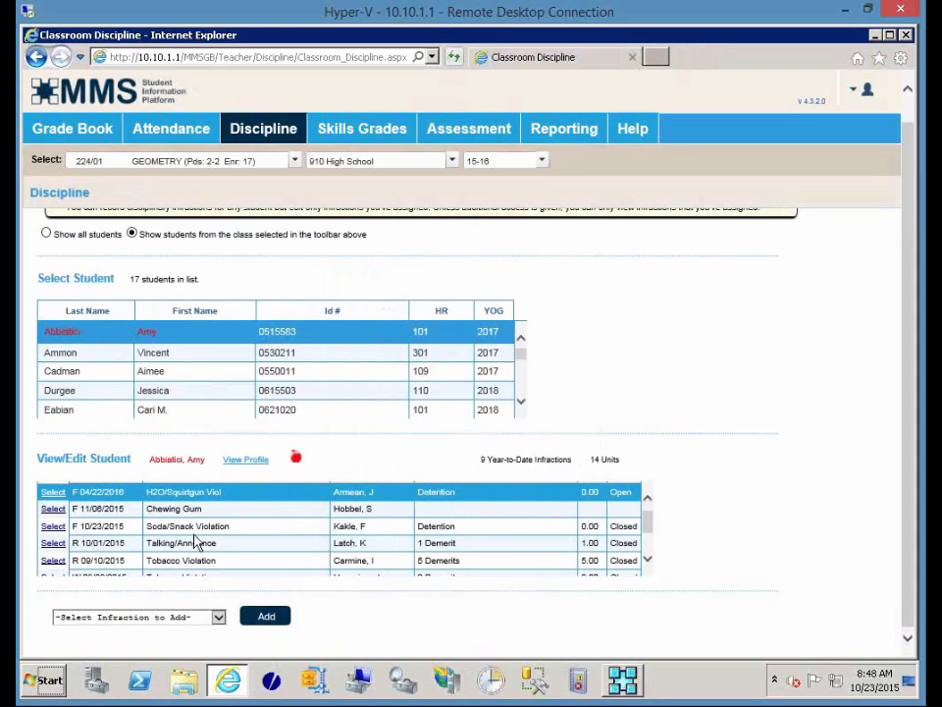
click(49, 543)
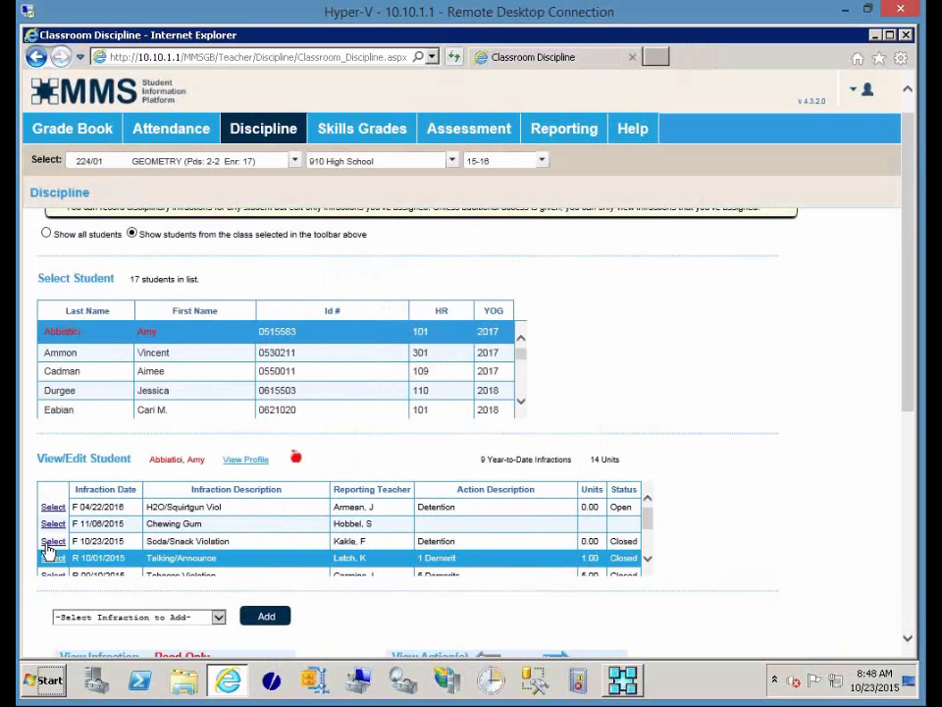
scroll(699, 456, down, 3)
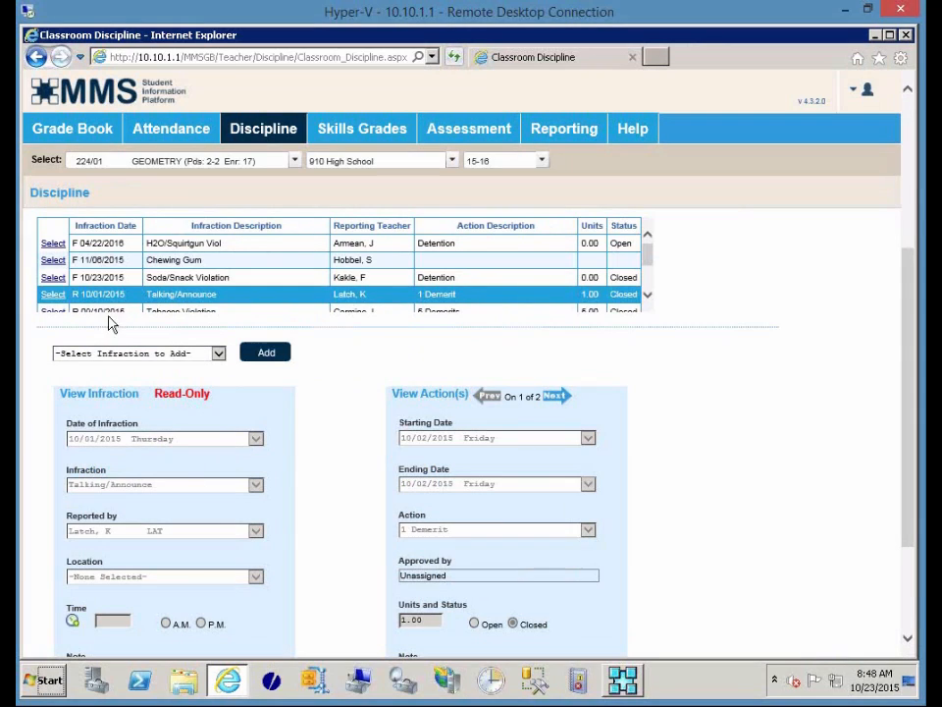
click(53, 261)
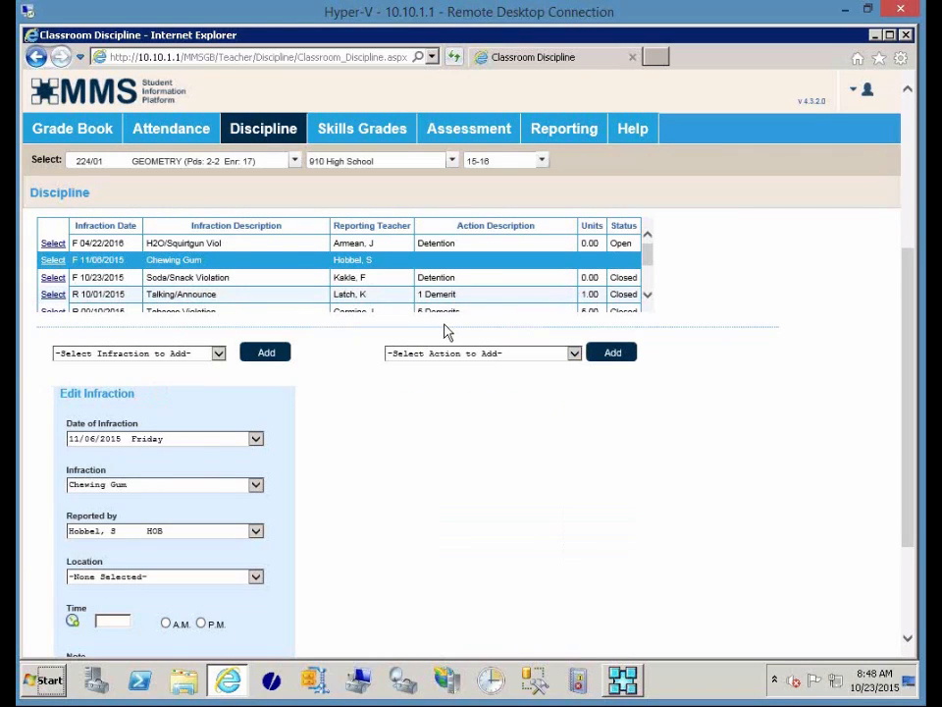
click(460, 355)
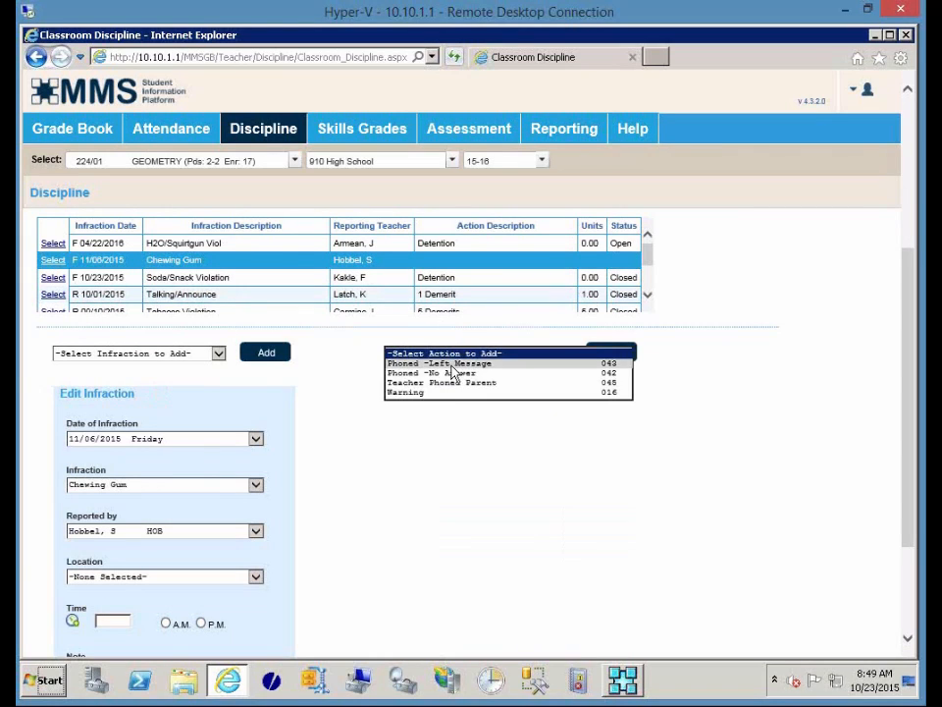
click(440, 474)
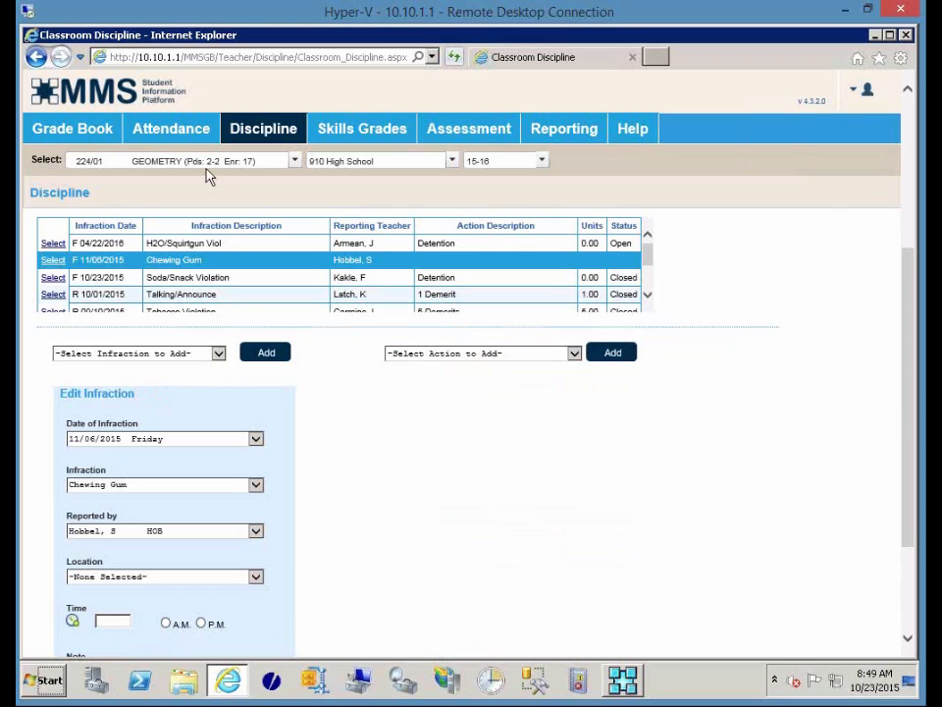
Generate the Discipline Student Record Listing for the first student and scroll through it.
mouse_move(166, 136)
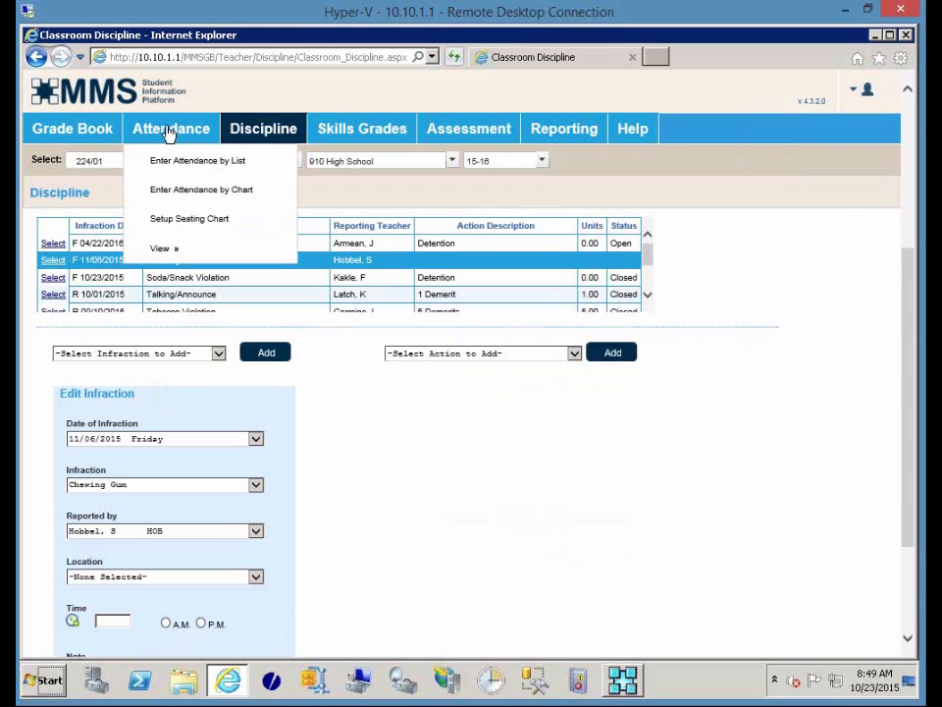
mouse_move(154, 257)
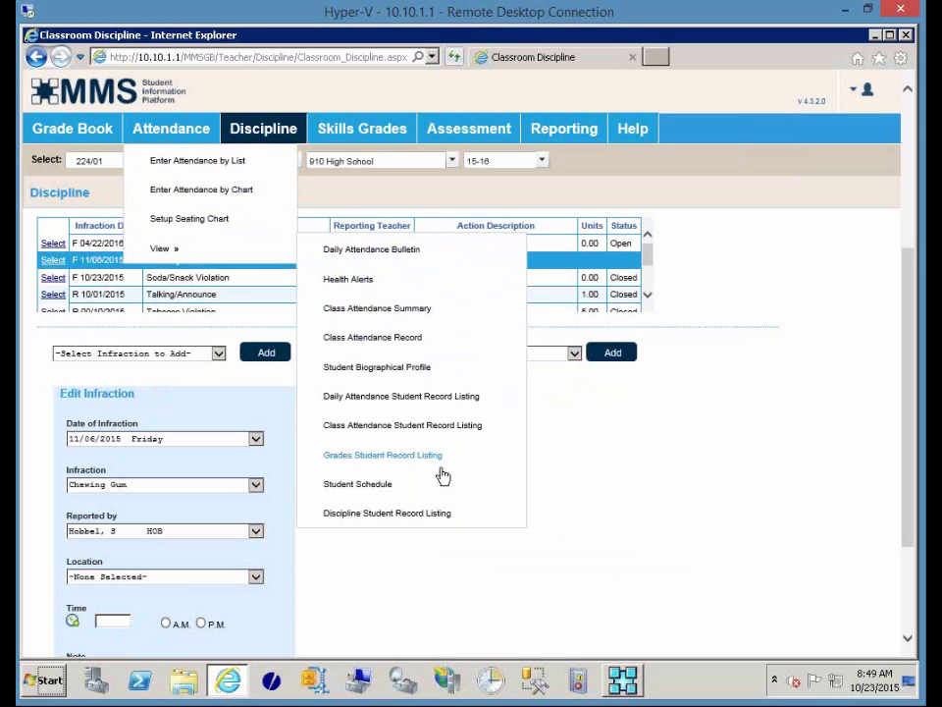
click(423, 515)
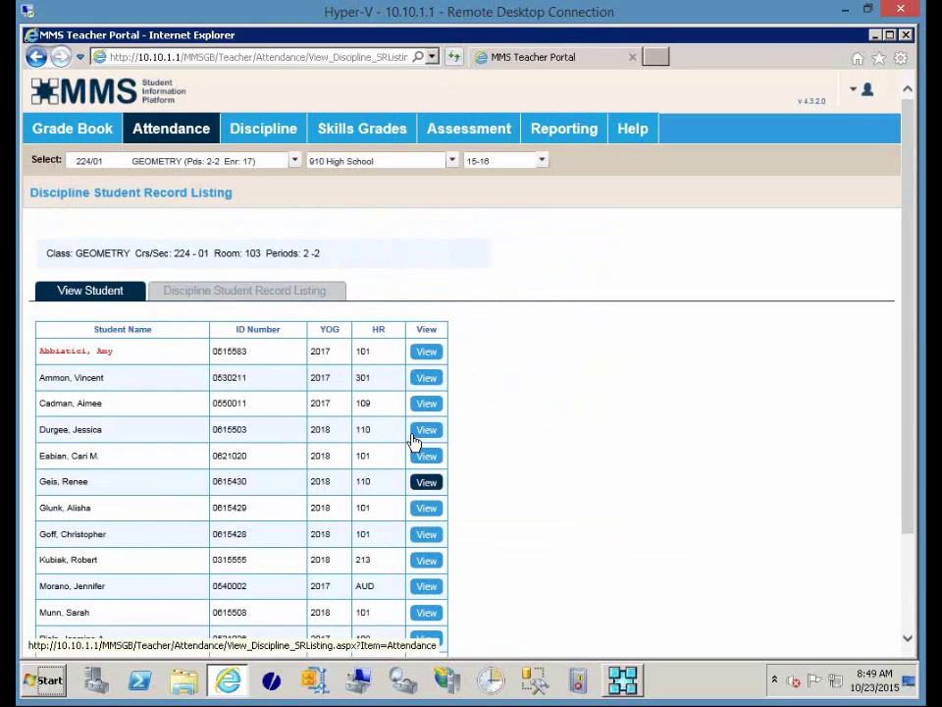
click(427, 353)
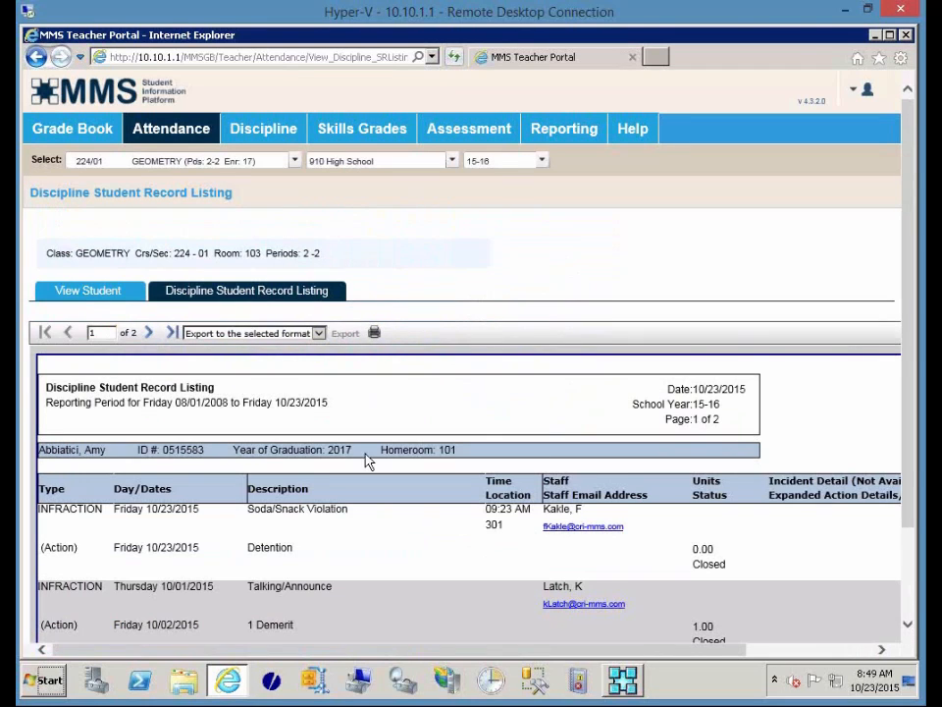
scroll(464, 488, down, 5)
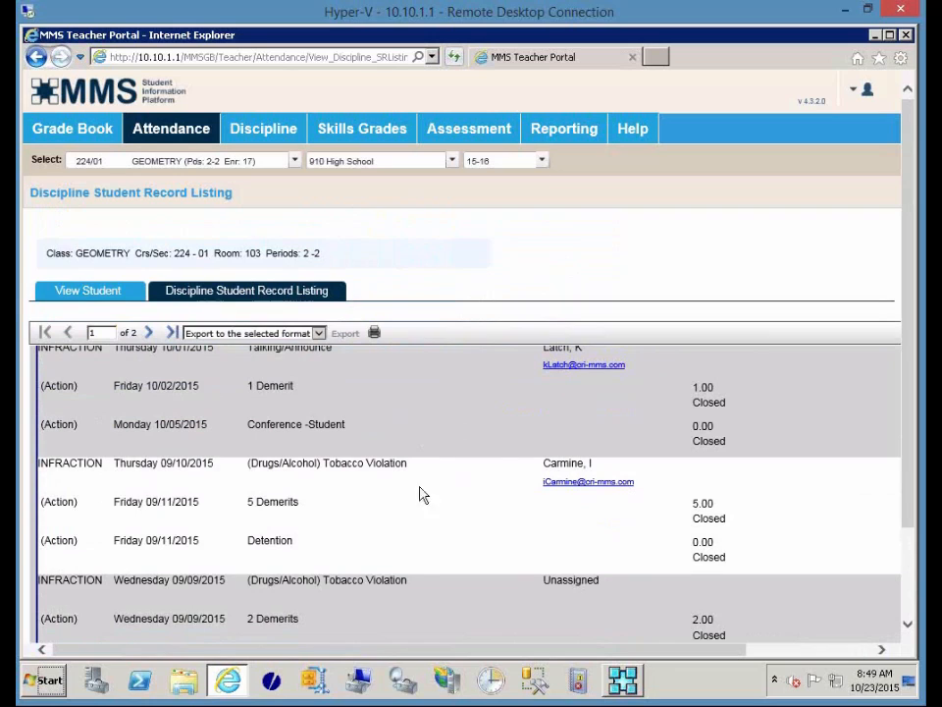
scroll(412, 613, down, 3)
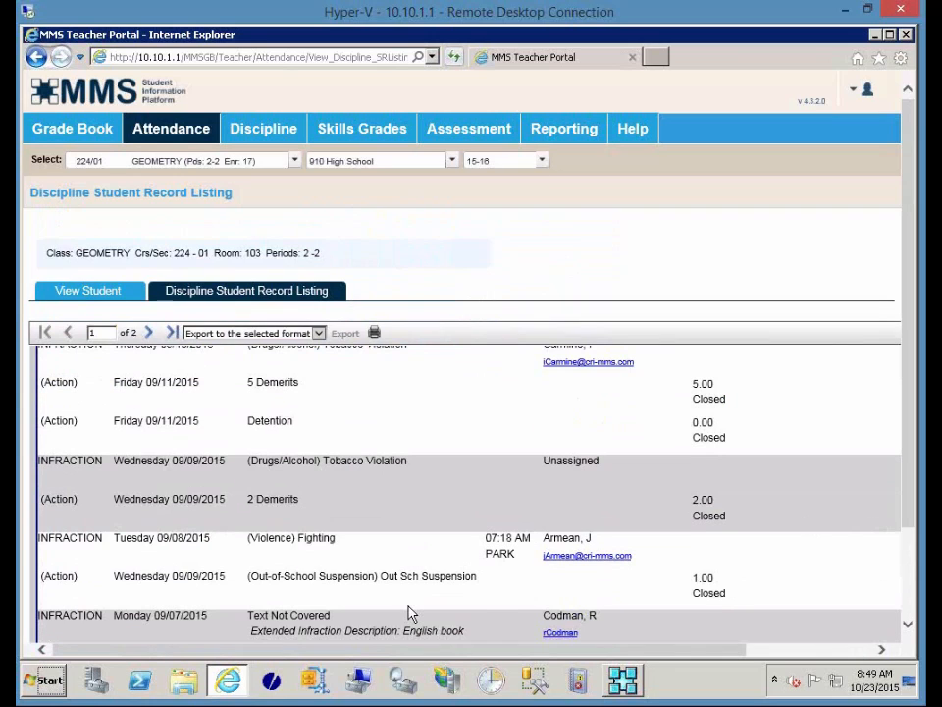
scroll(411, 614, up, 2)
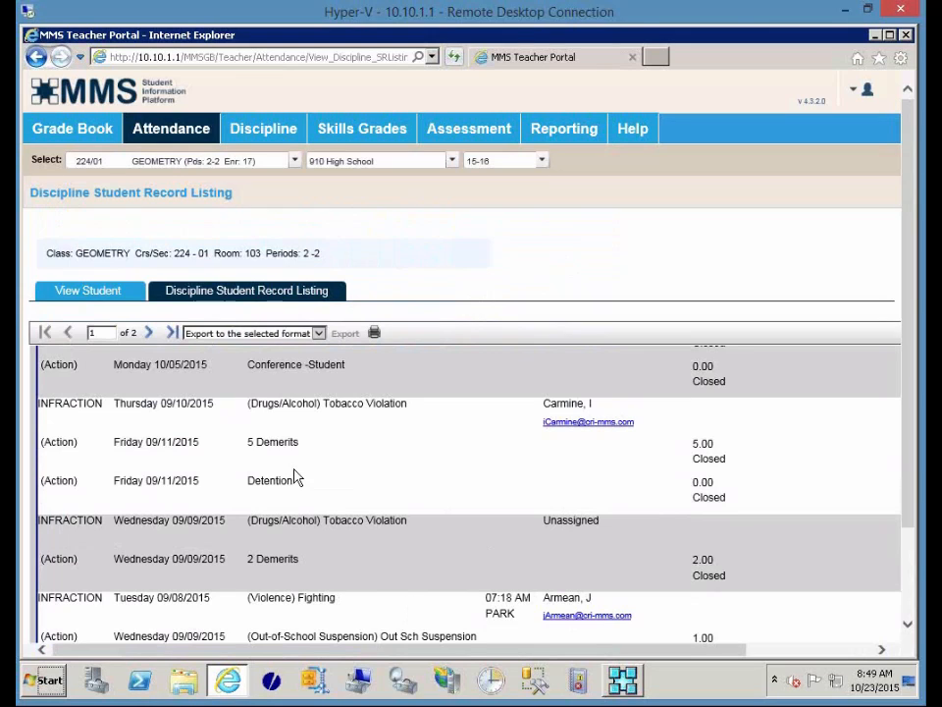
scroll(295, 477, up, 3)
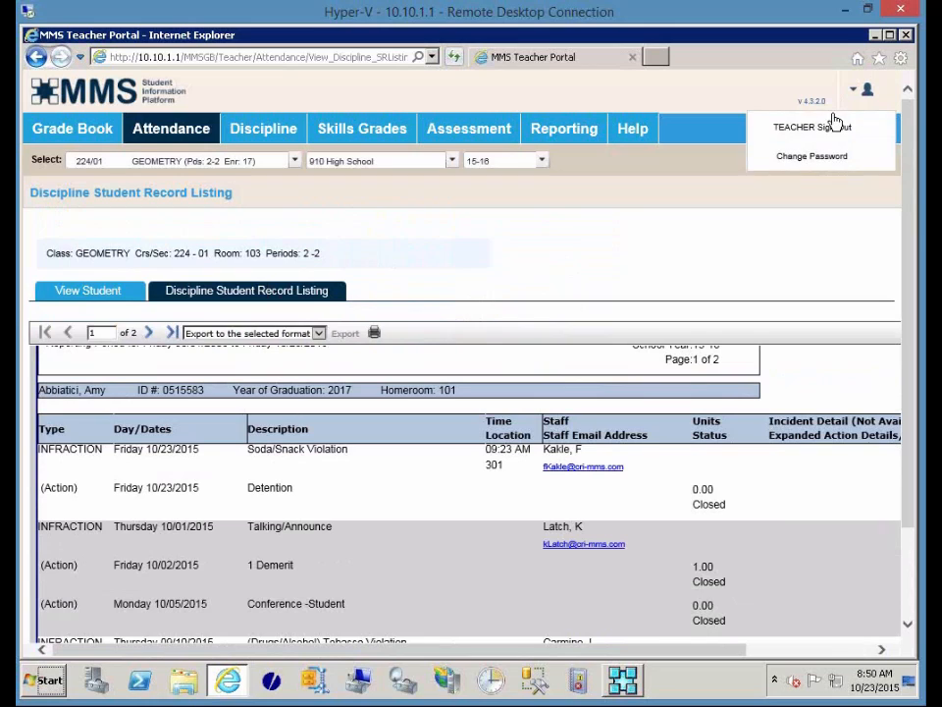
Sign out of the Teacher Portal and load the admin/ login page.
click(835, 129)
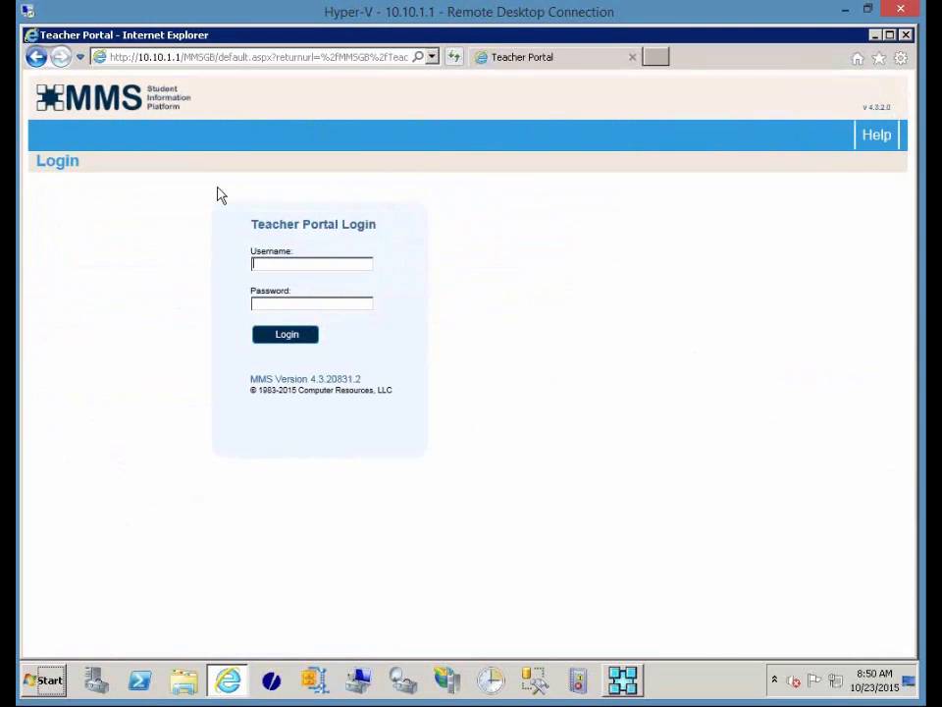
click(218, 61)
click(201, 57)
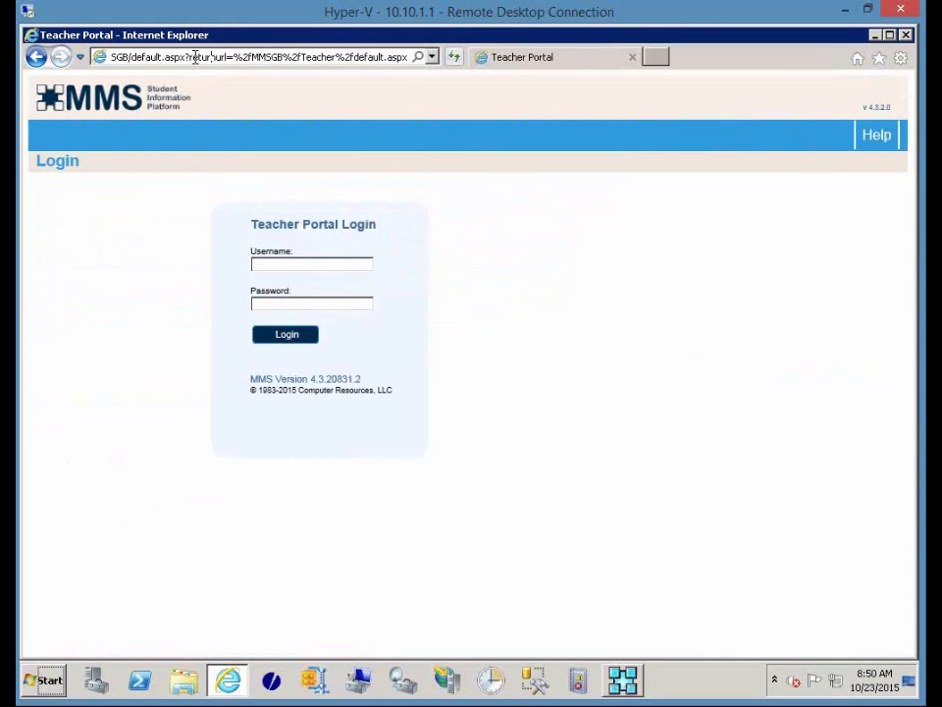
key(Left)
key(Left)
key(Left)
key(shift+End)
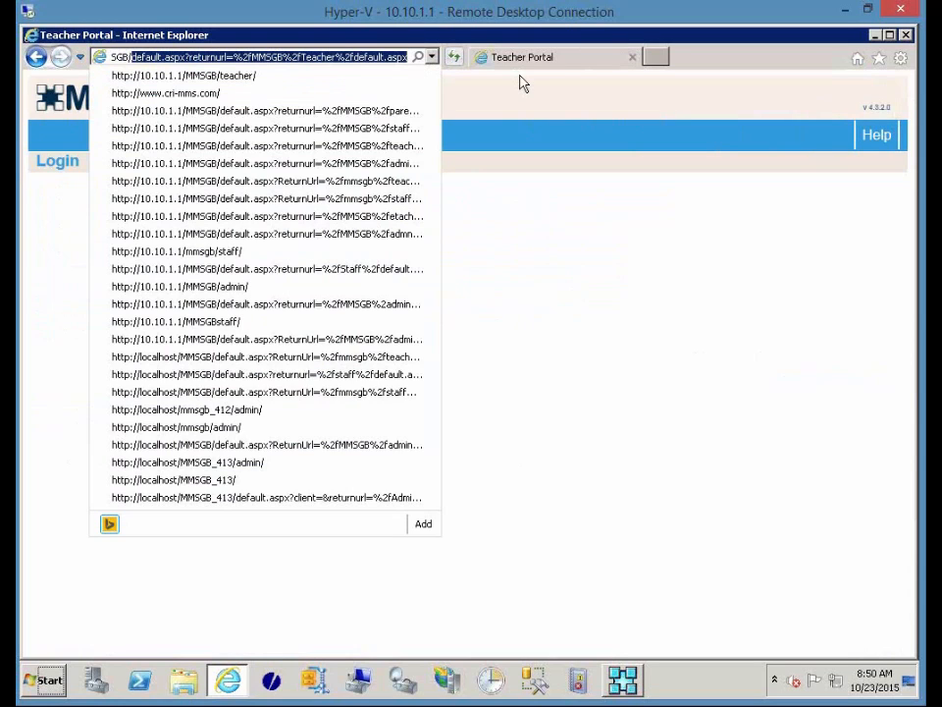
text(admin/)
key(Return)
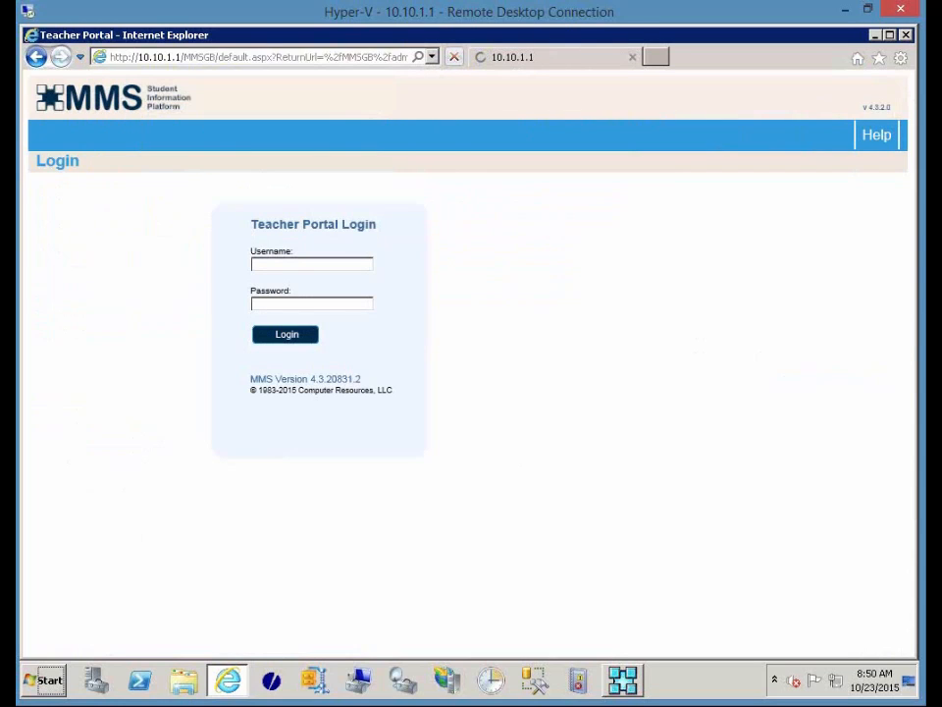
Log in to the Administrator Portal with the staff username and its password.
text(staff)
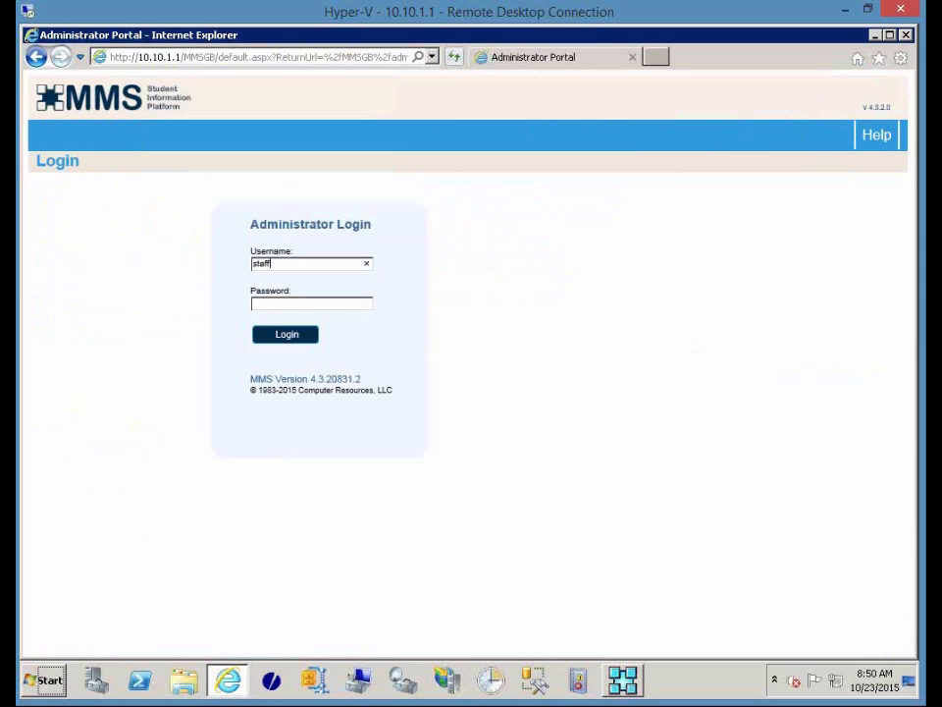
key(Tab)
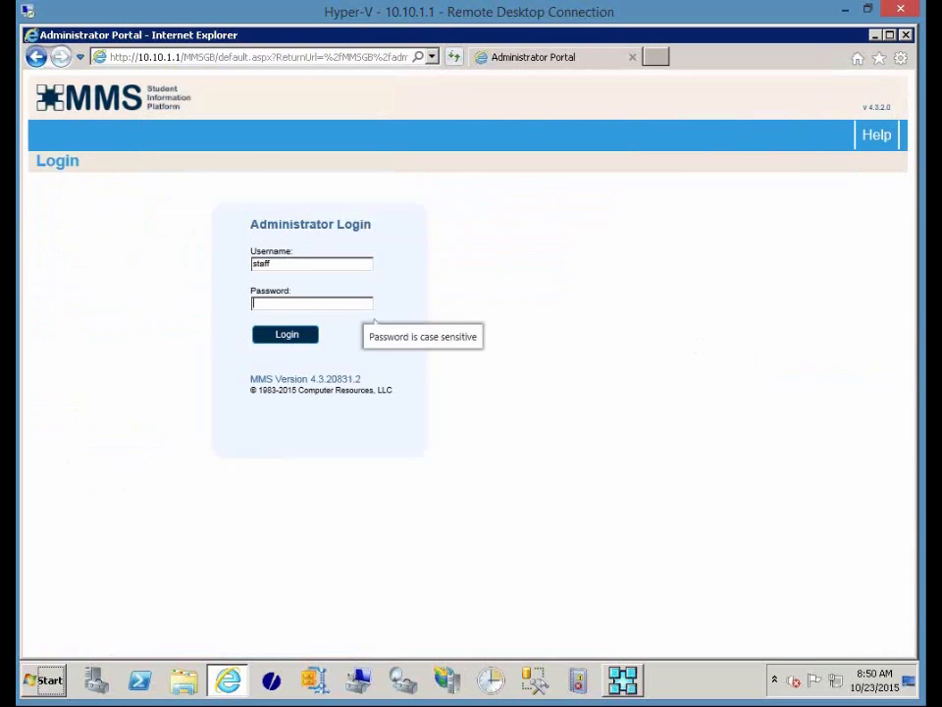
text(p)
key(Return)
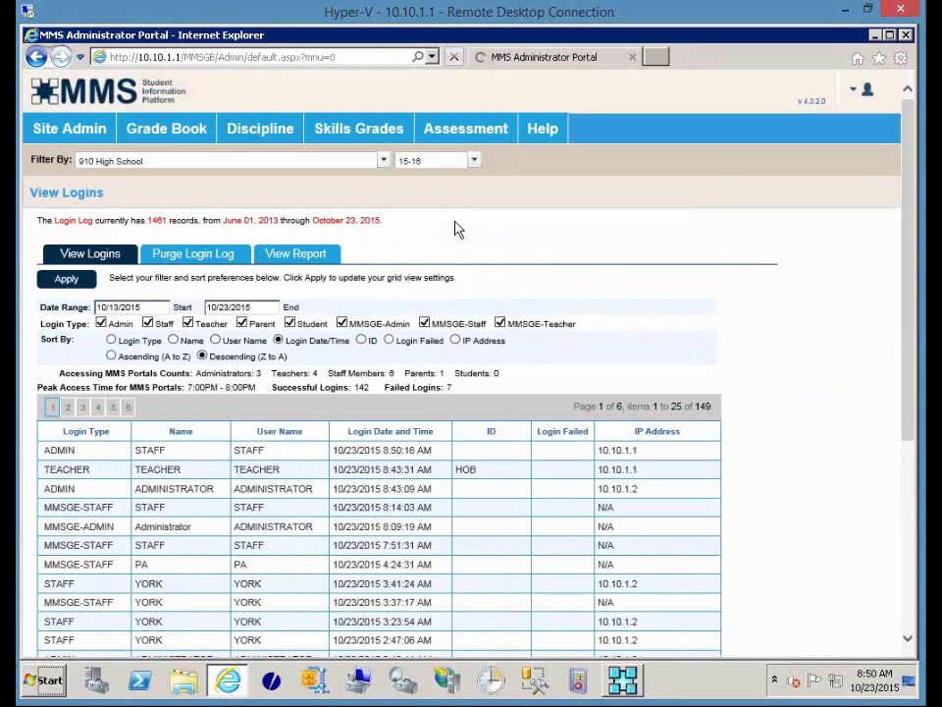
Open Initial Setup Values from the Discipline menu.
mouse_move(260, 132)
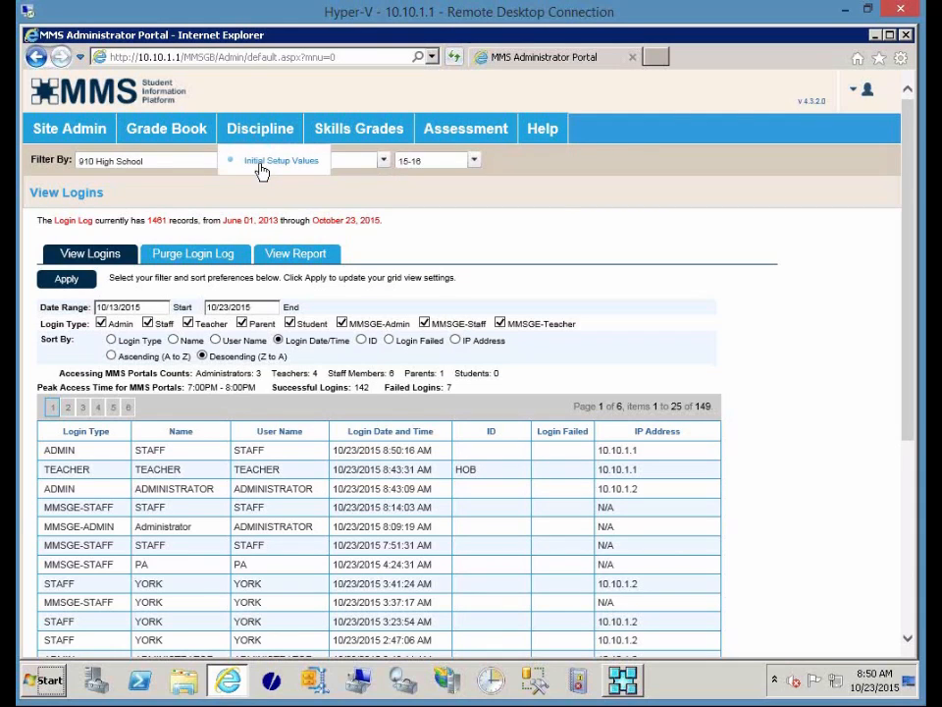
click(261, 169)
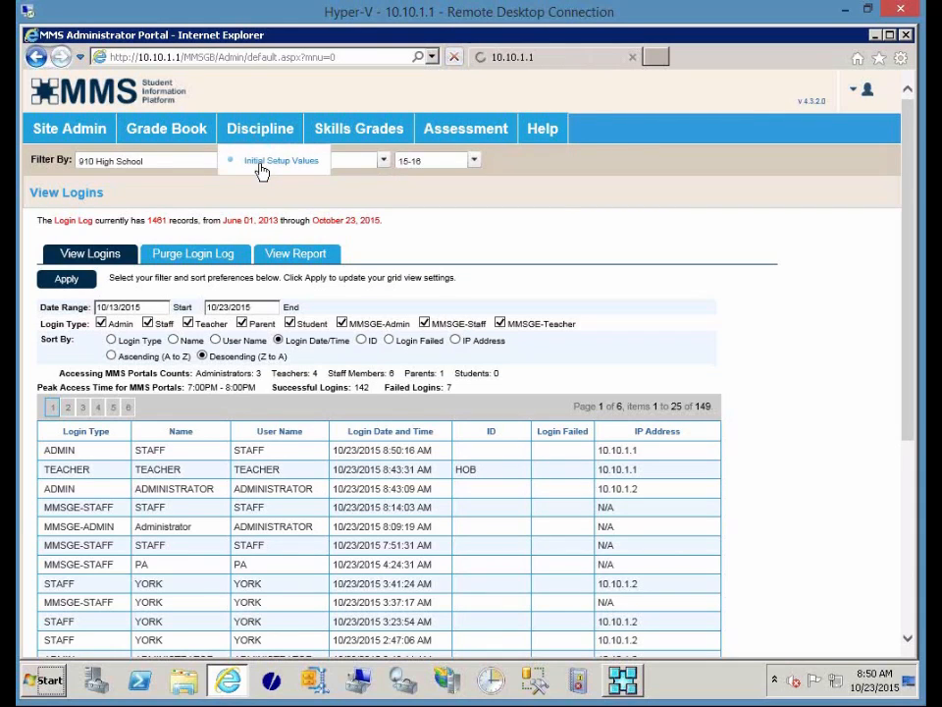
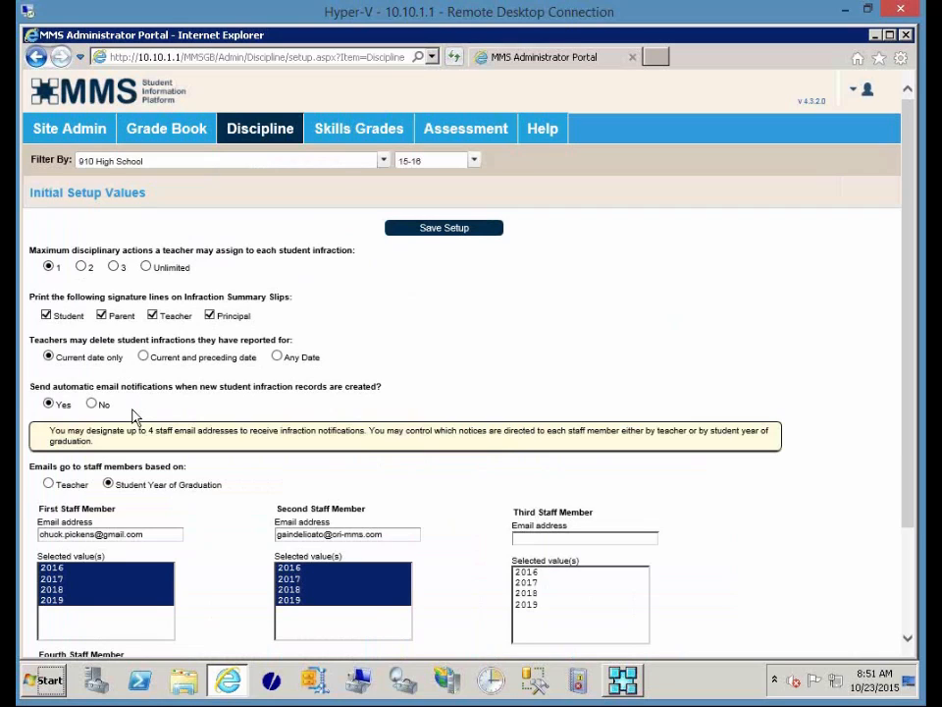
Assign graduation years 2016 through 2019 to both staff members for email notifications.
scroll(135, 418, down, 1)
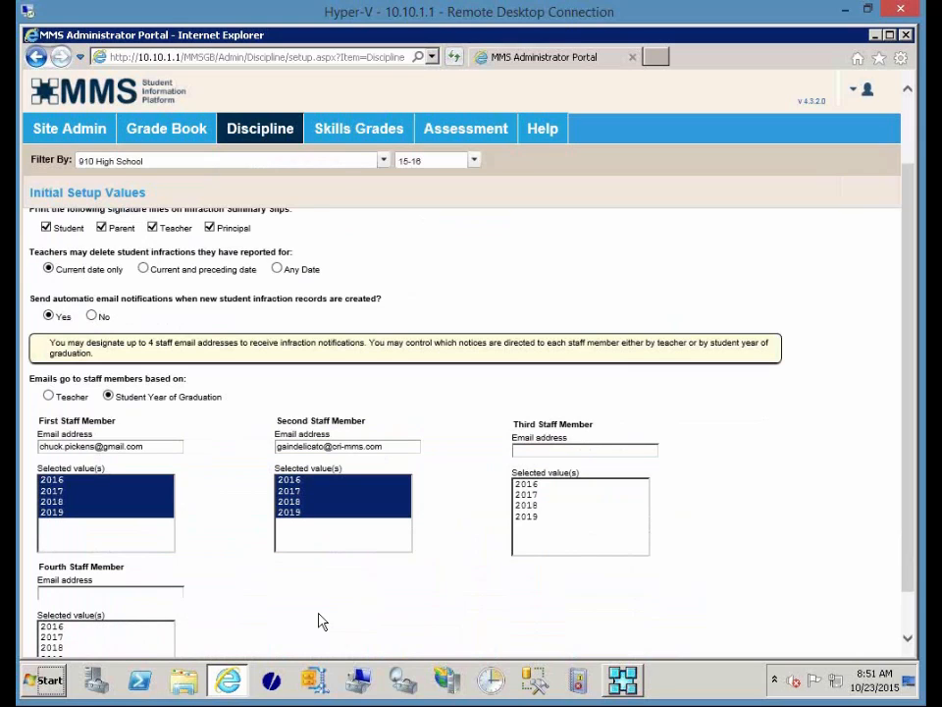
scroll(321, 622, down, 1)
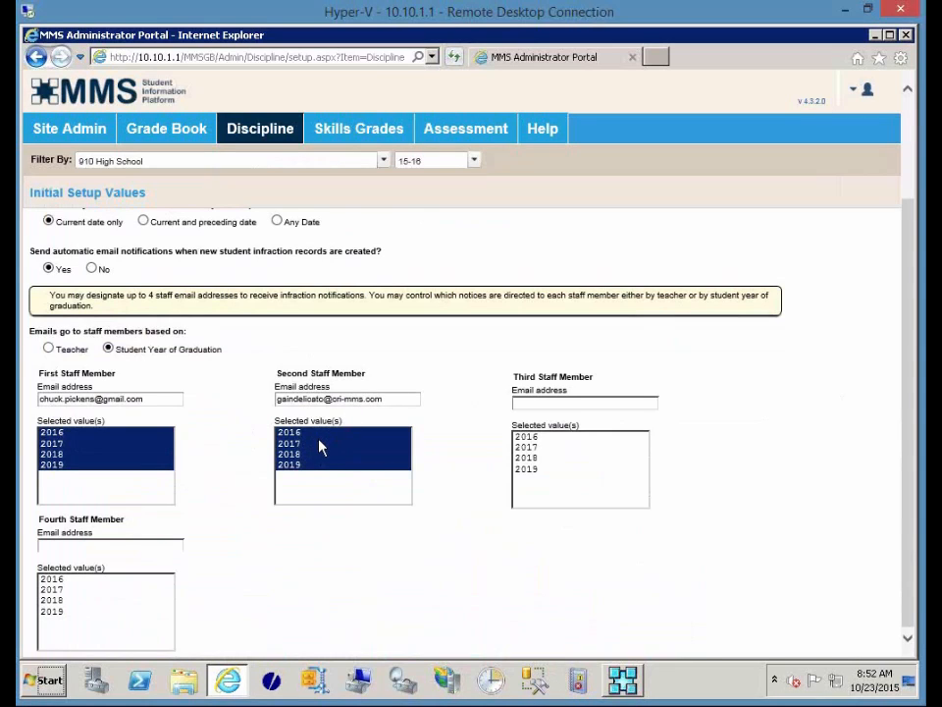
click(307, 434)
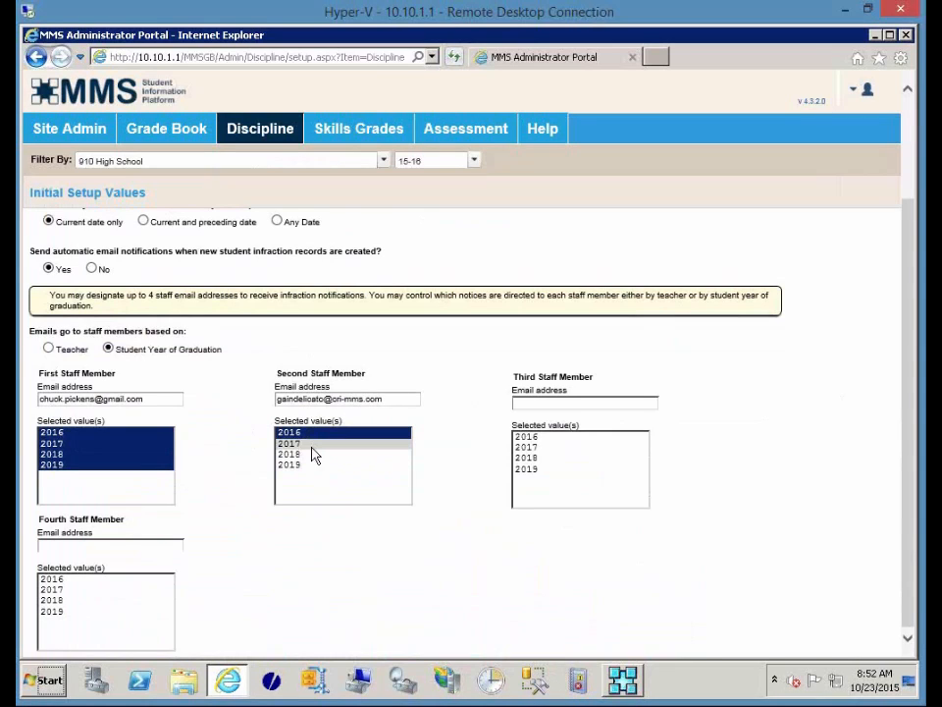
ctrl+click(308, 445)
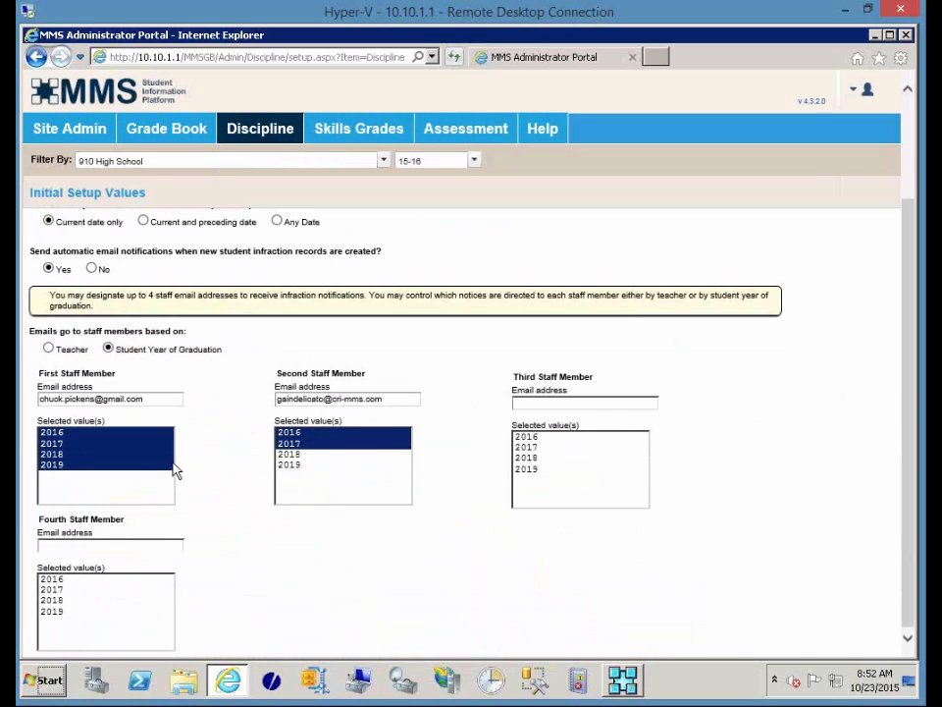
drag(155, 457, 155, 467)
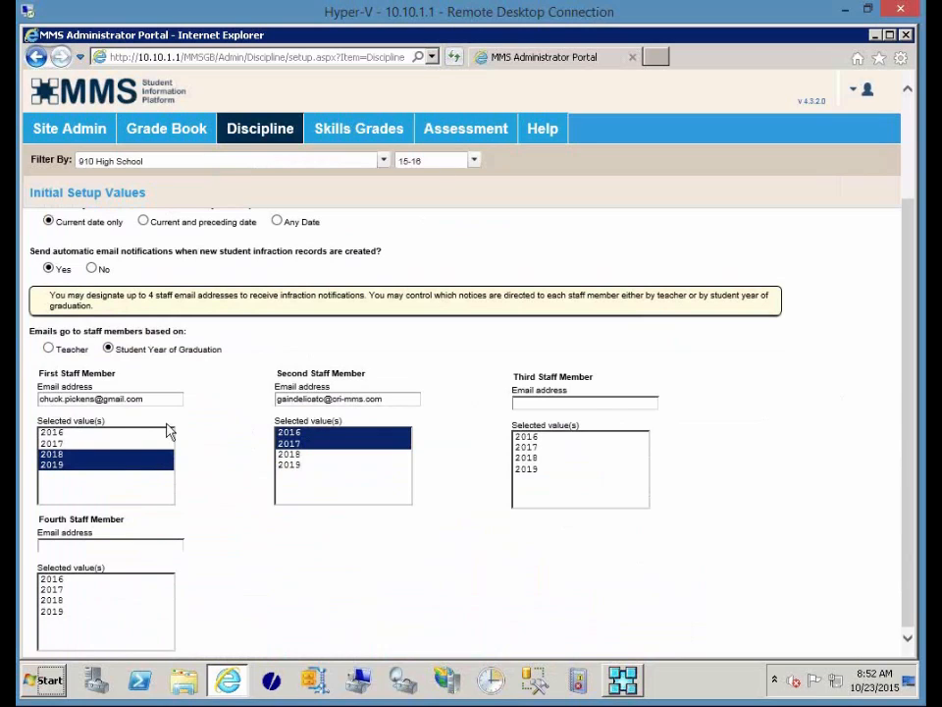
shift+click(91, 434)
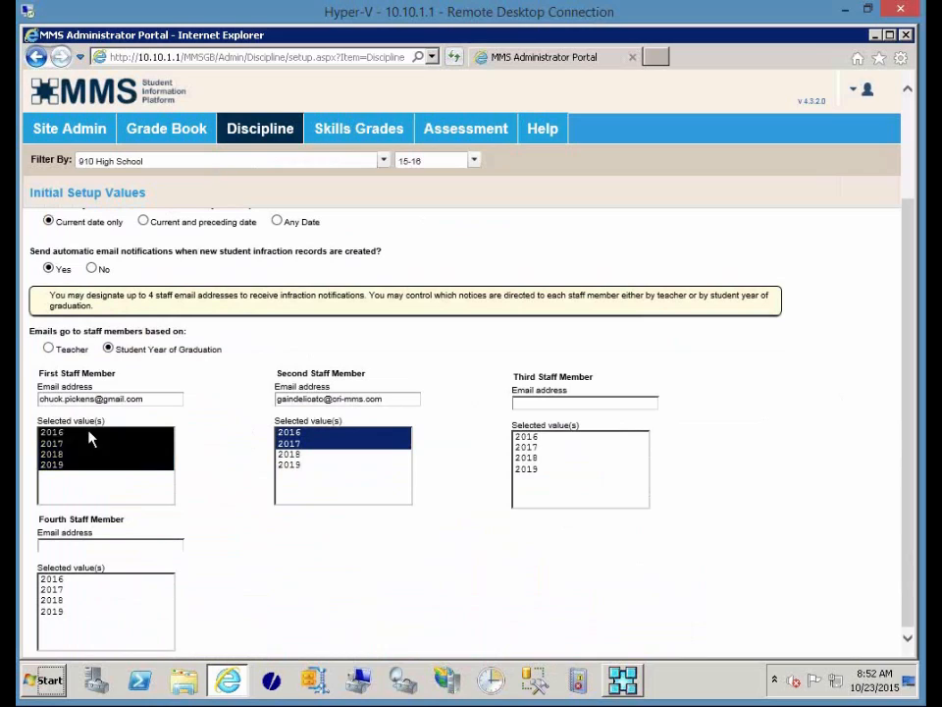
shift+click(322, 465)
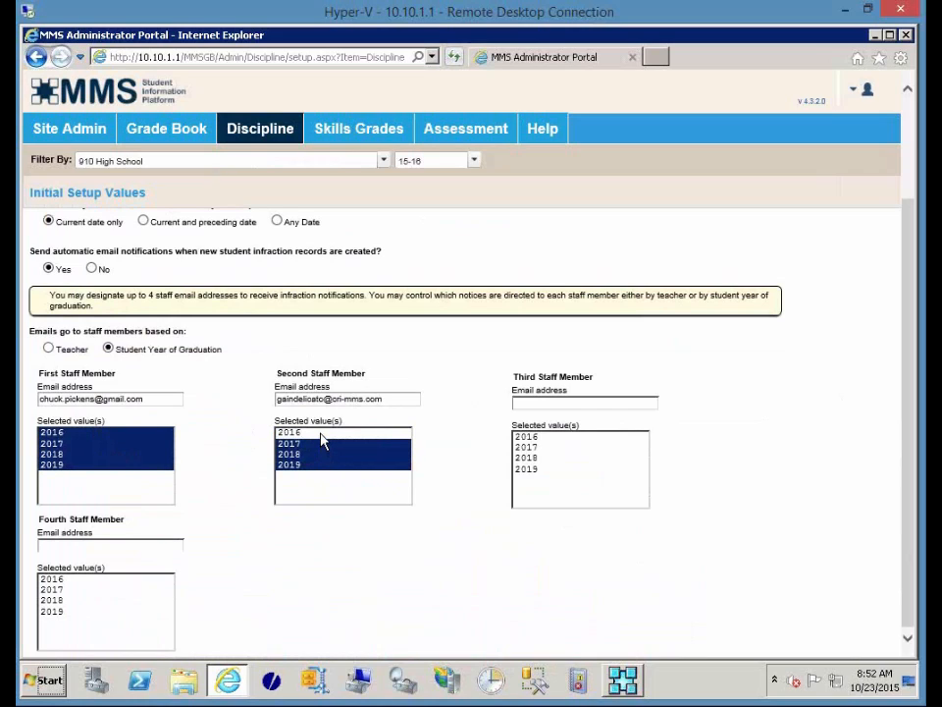
ctrl+click(305, 435)
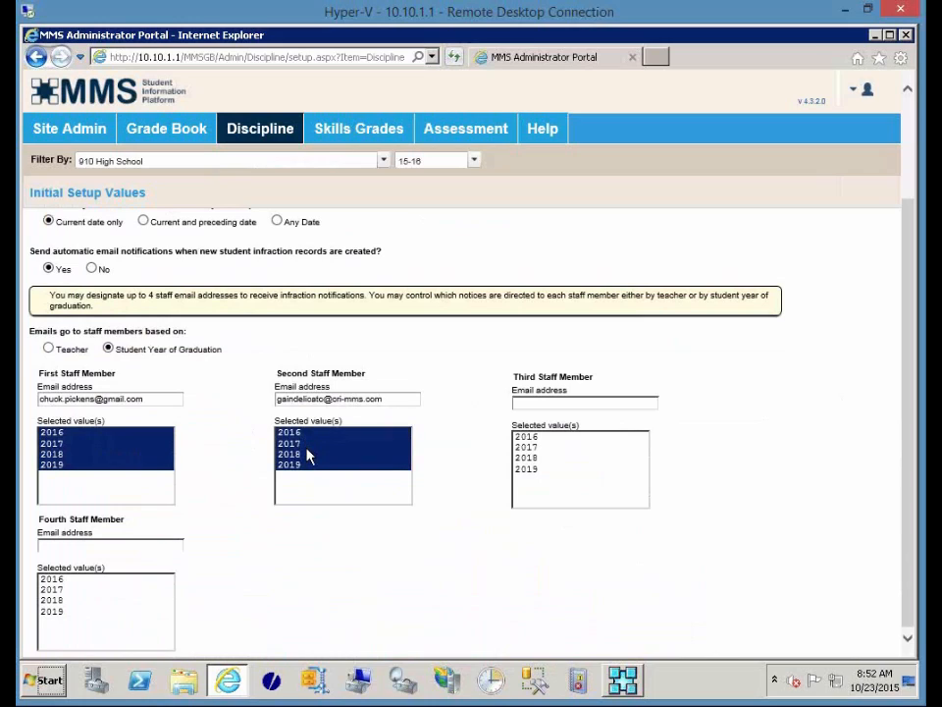
ctrl+click(309, 442)
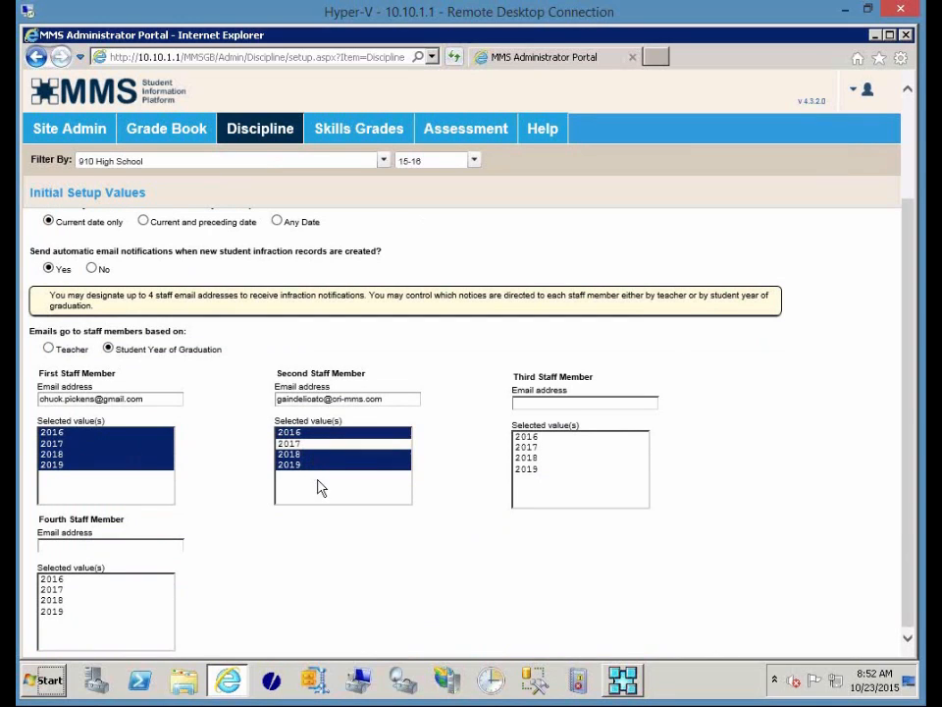
ctrl+click(326, 444)
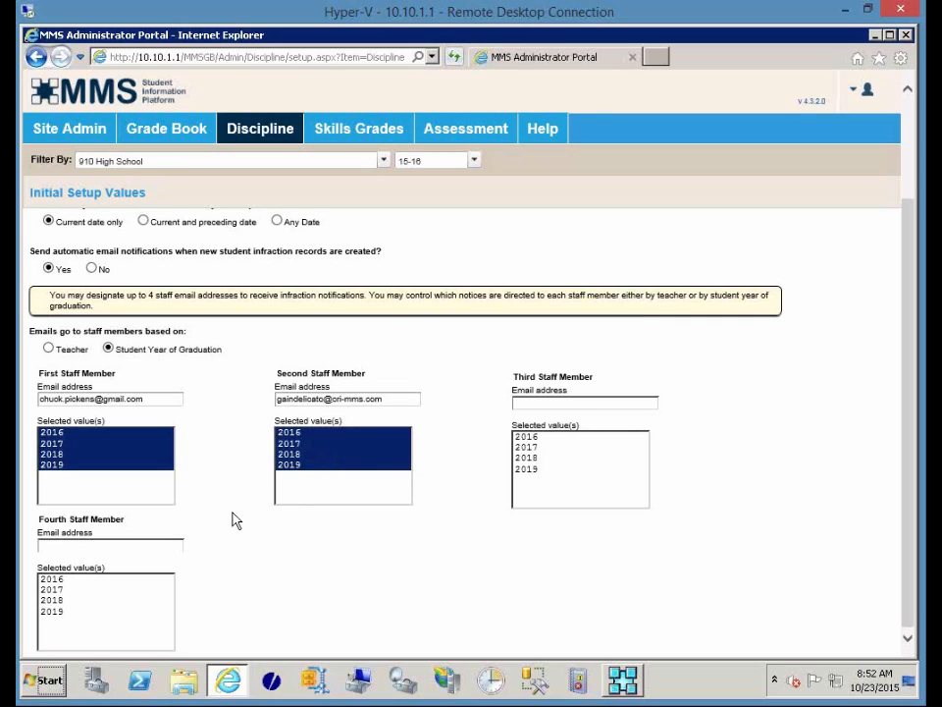
Save the discipline setup values and acknowledge the confirmation.
scroll(235, 520, up, 3)
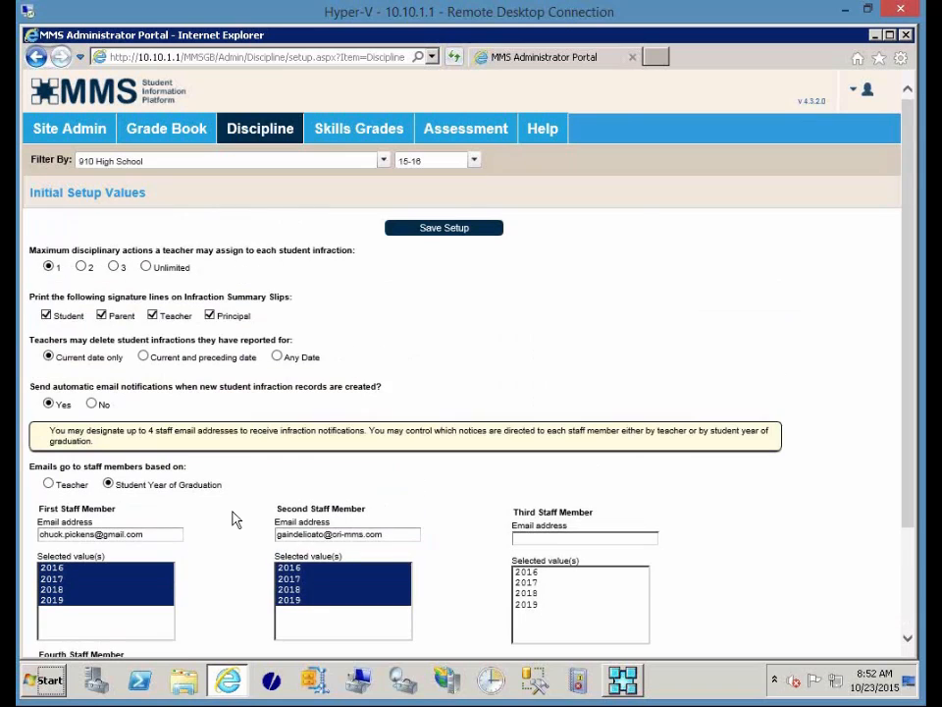
click(454, 236)
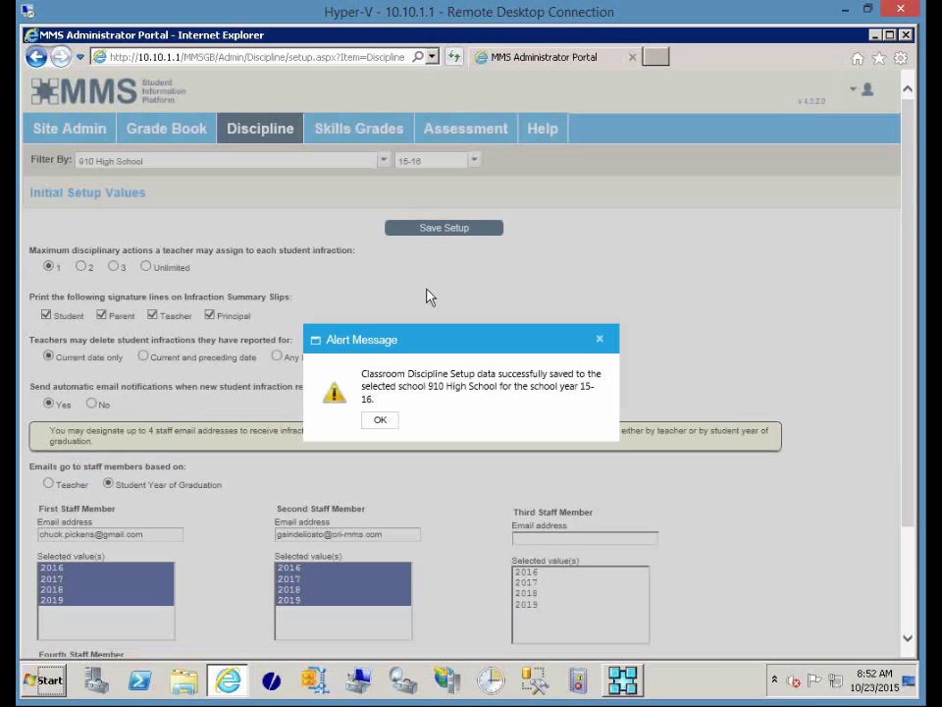
click(380, 420)
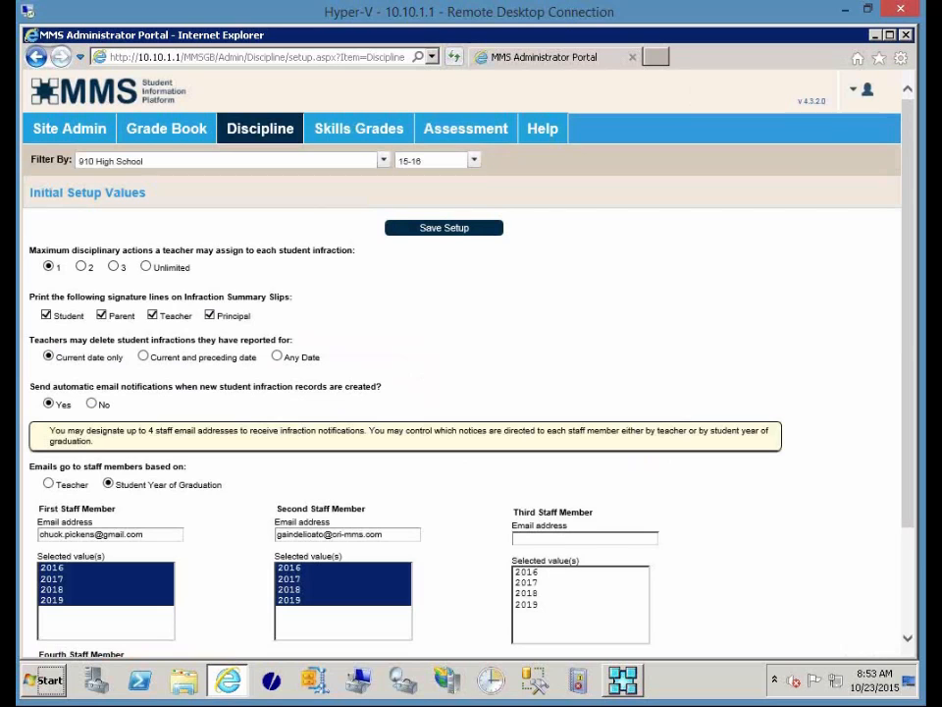
Close the portal, save and exit the discipline record, and start Print Student Report by Action.
click(905, 37)
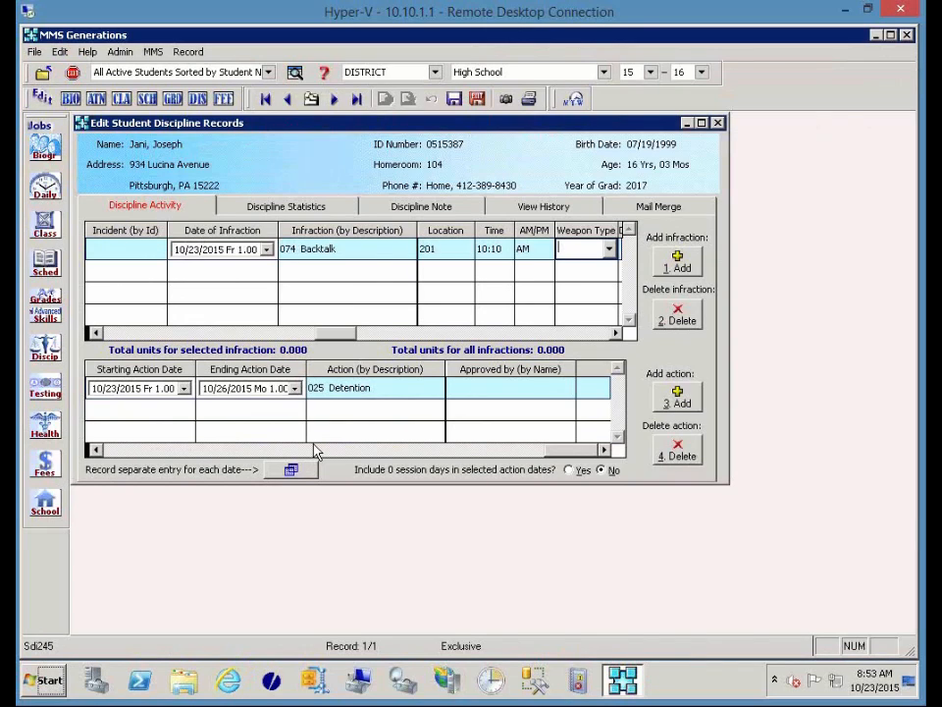
click(478, 101)
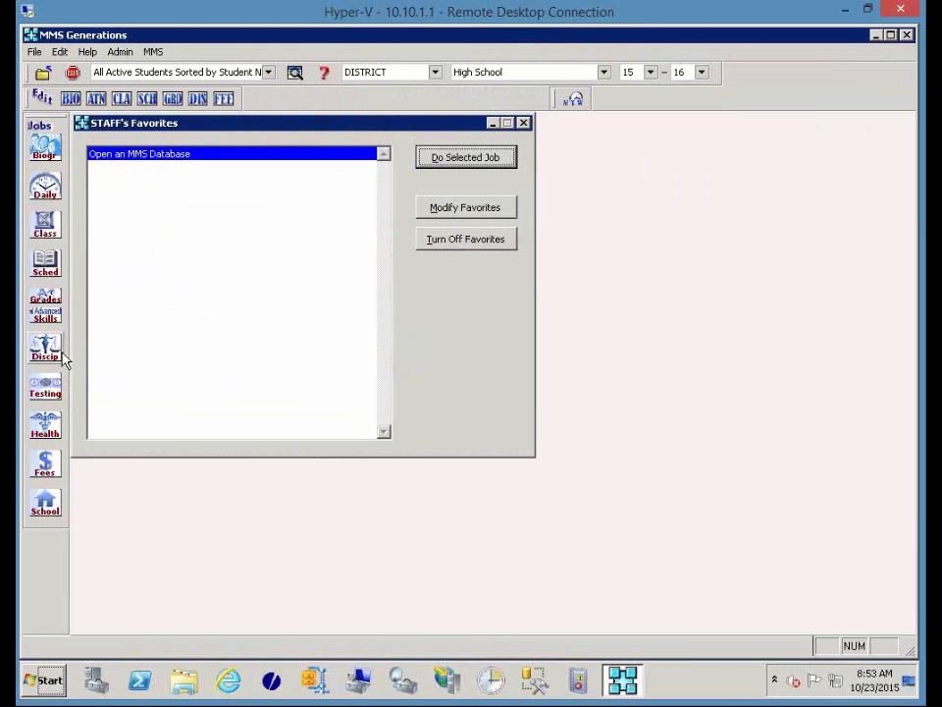
click(65, 358)
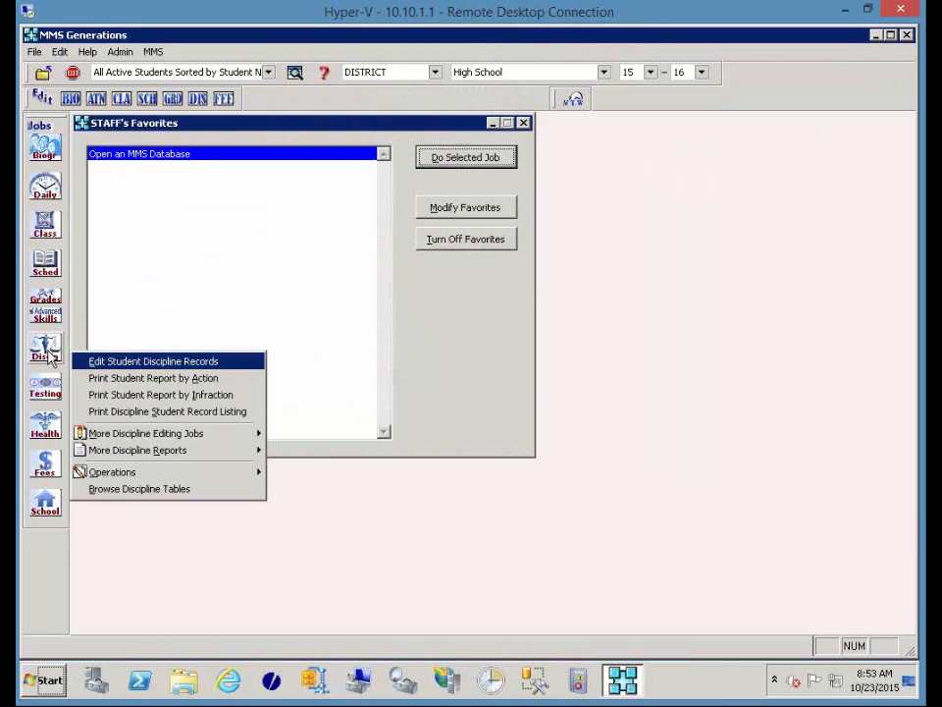
click(128, 379)
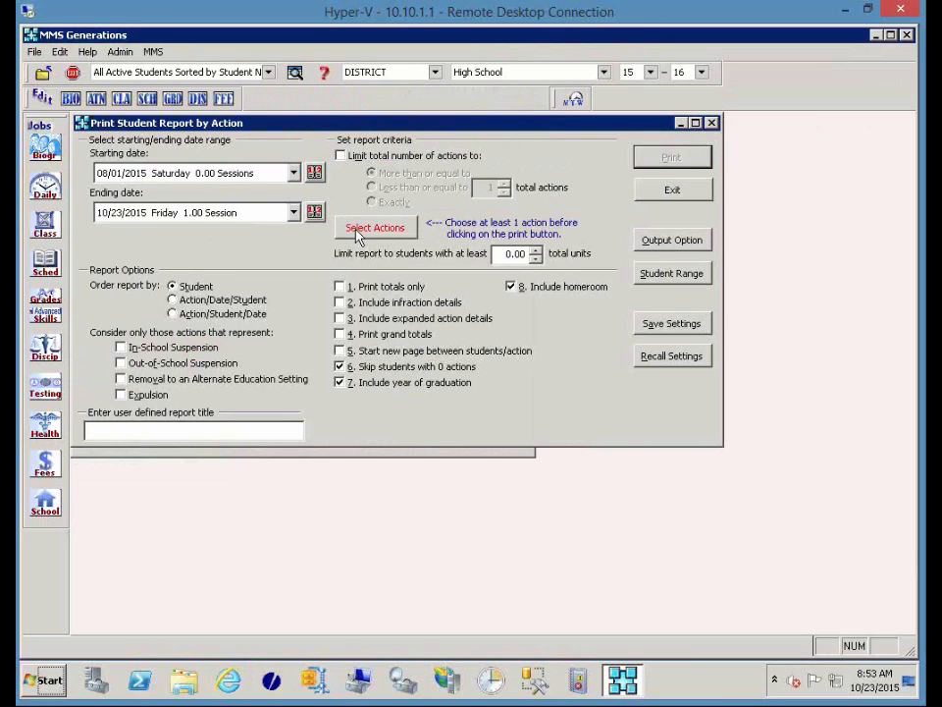
Select 025 Detention as the action for the report.
click(360, 235)
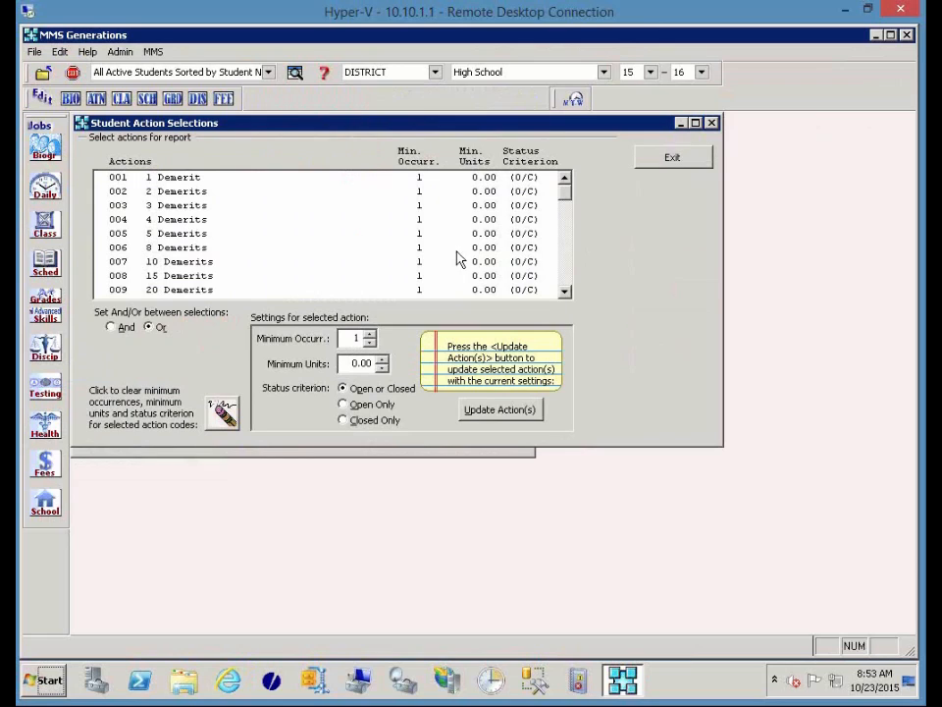
click(564, 277)
click(564, 276)
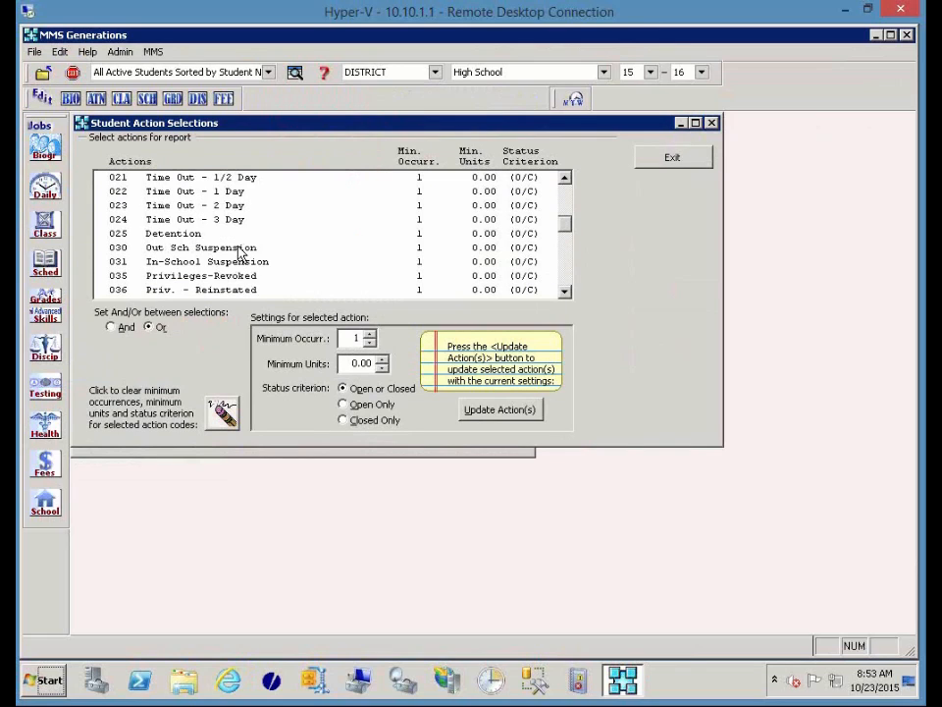
click(206, 235)
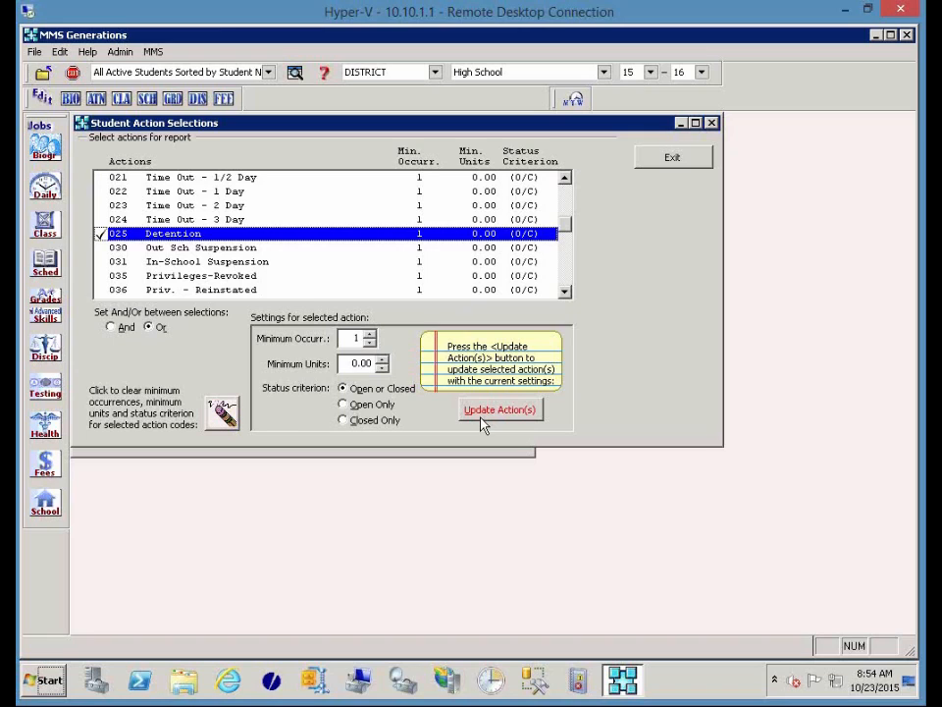
click(676, 161)
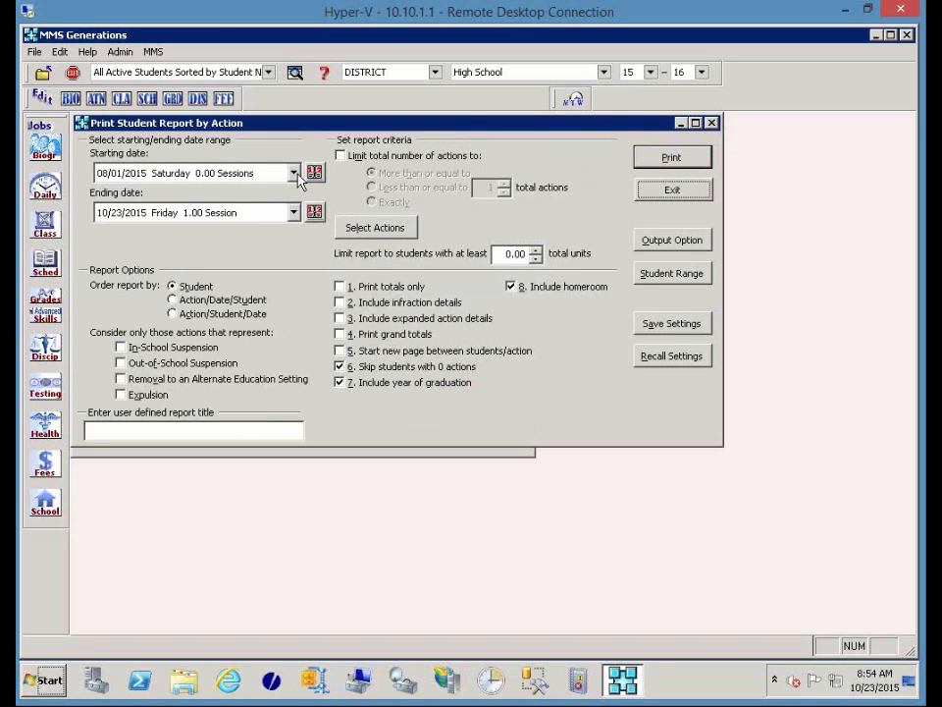
Turn on Print totals only, set the starting date to 10/23/2015, and preview the report.
click(339, 286)
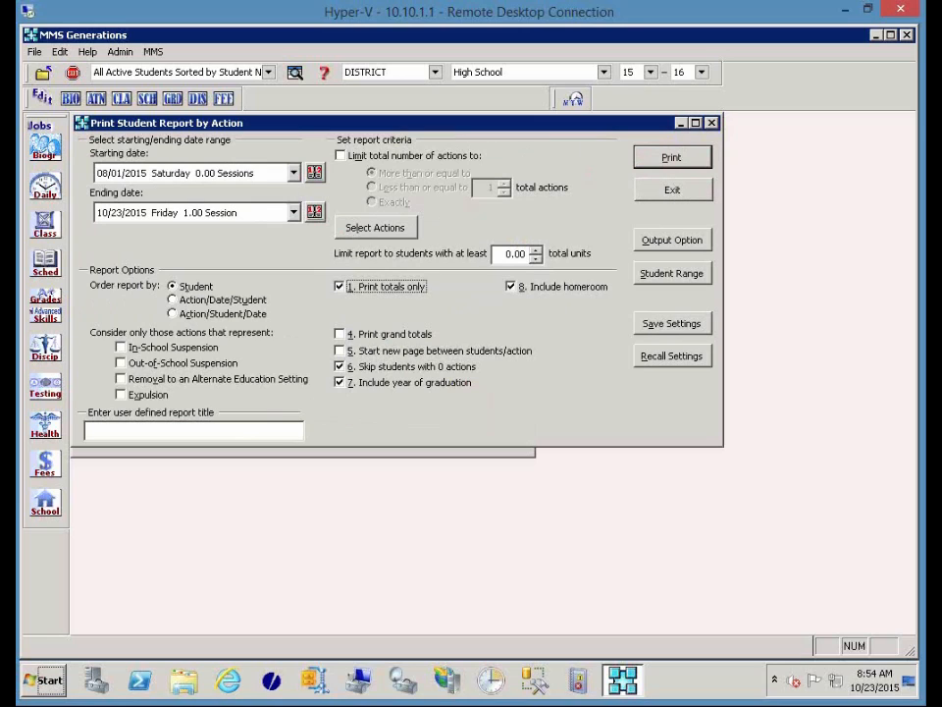
click(293, 173)
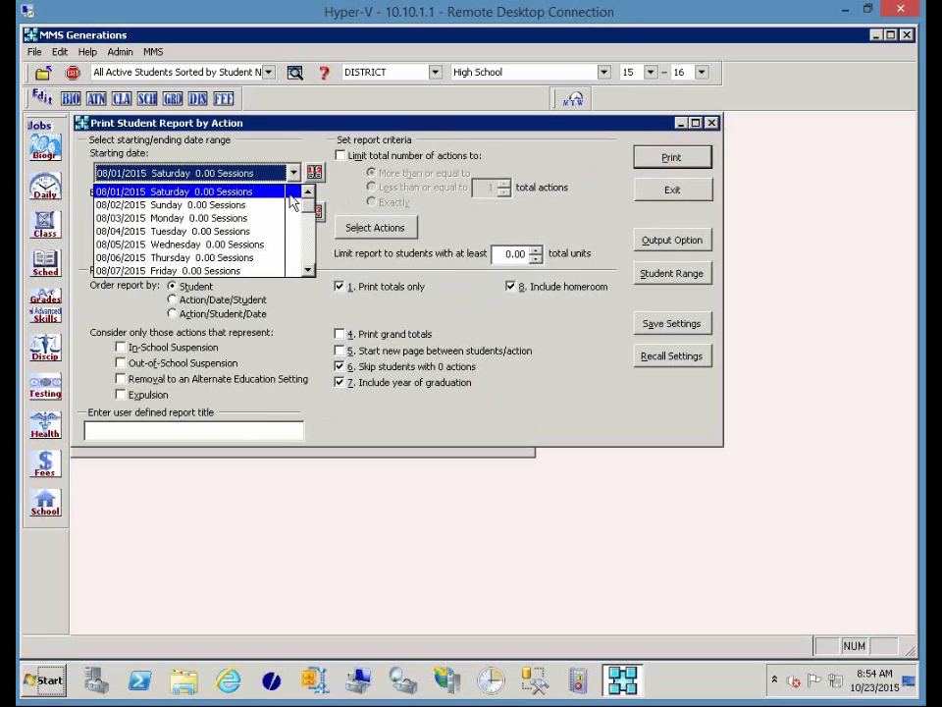
click(330, 183)
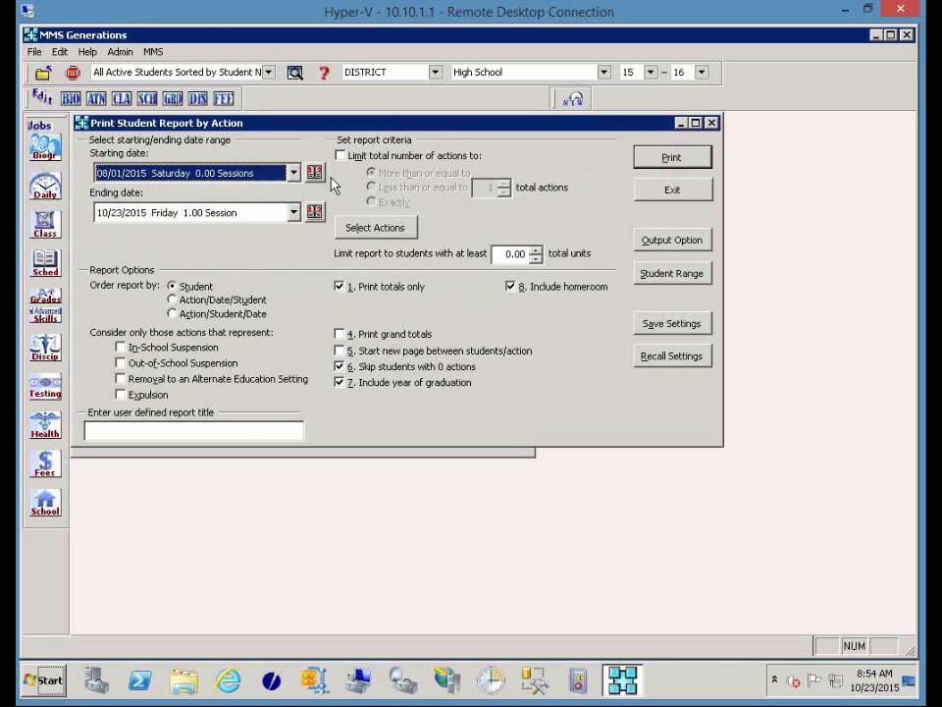
click(314, 176)
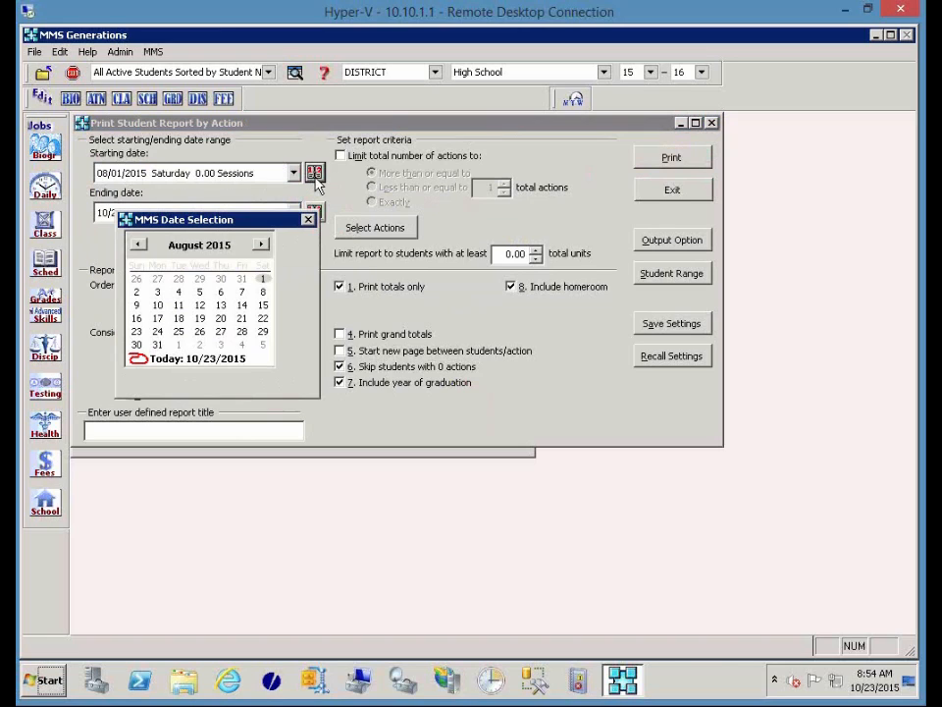
click(262, 245)
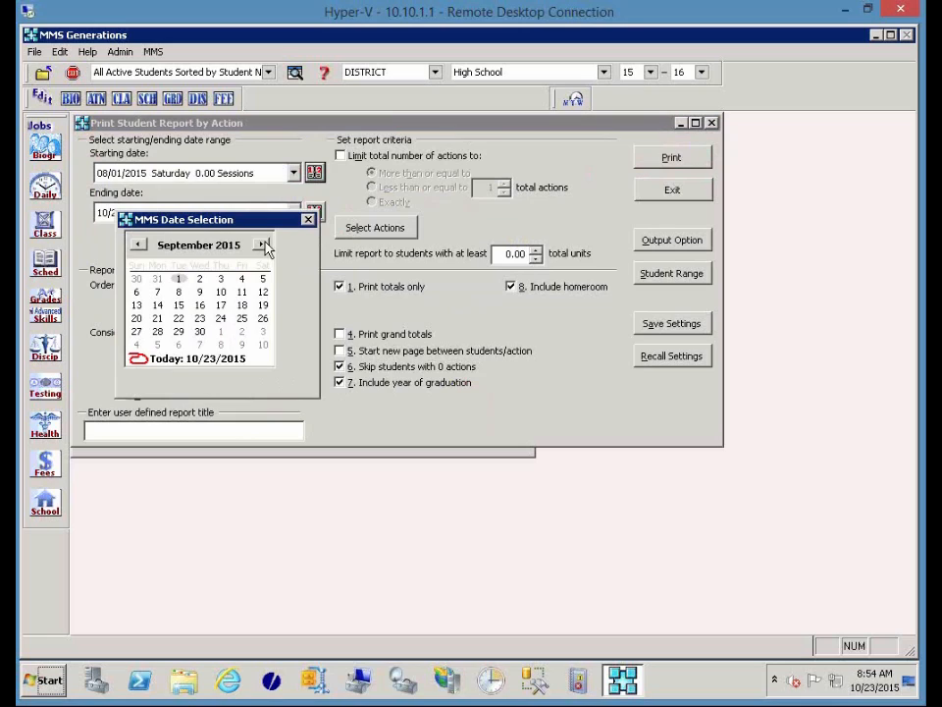
click(261, 245)
click(242, 319)
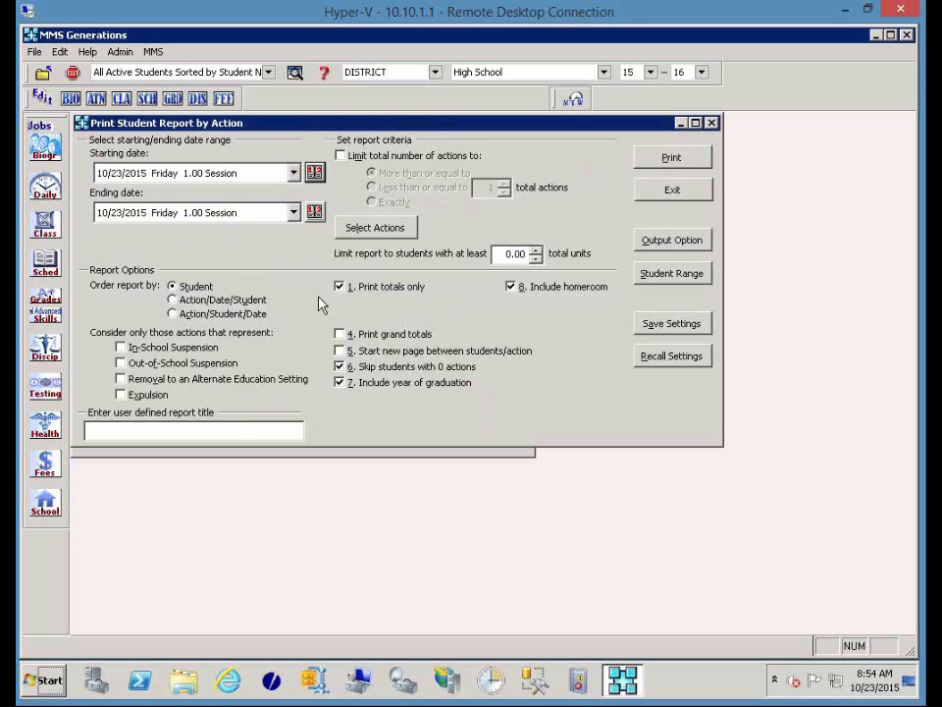
click(669, 162)
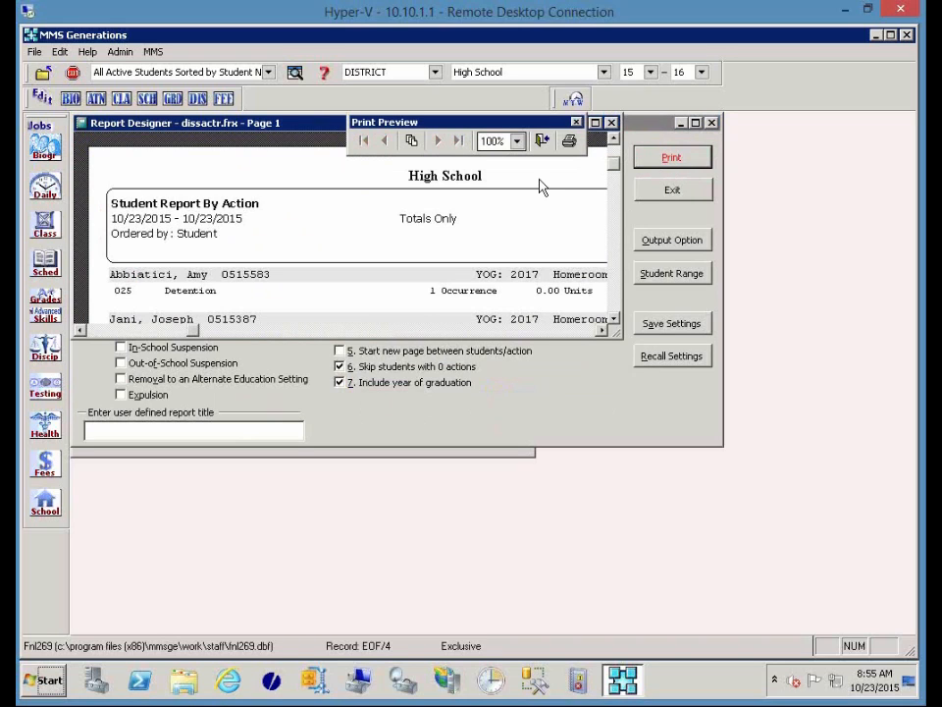
Maximize the report preview, then close it.
click(594, 121)
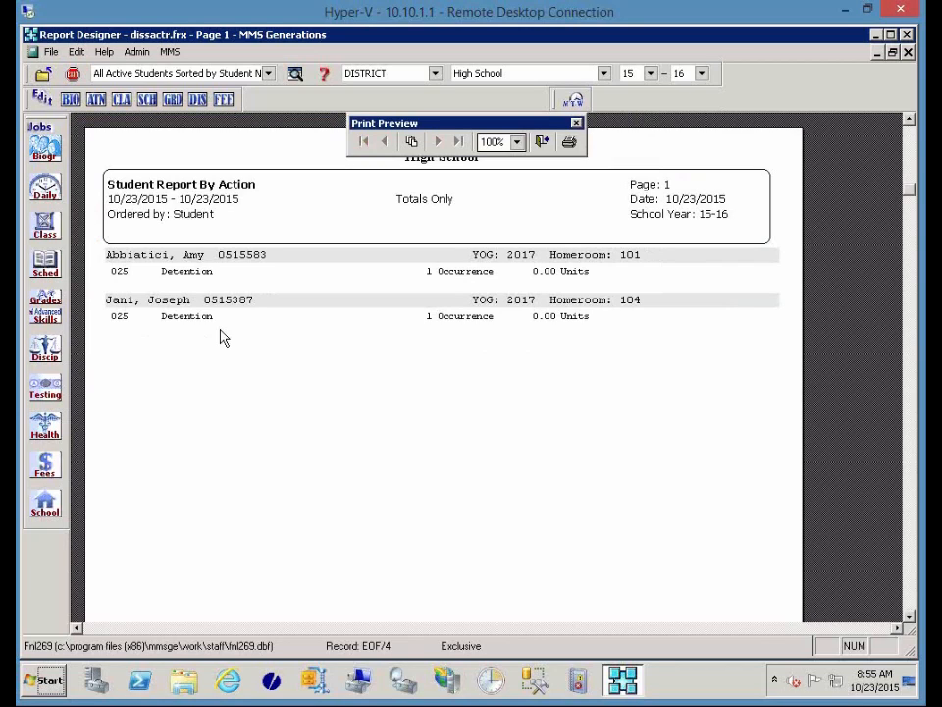
click(542, 143)
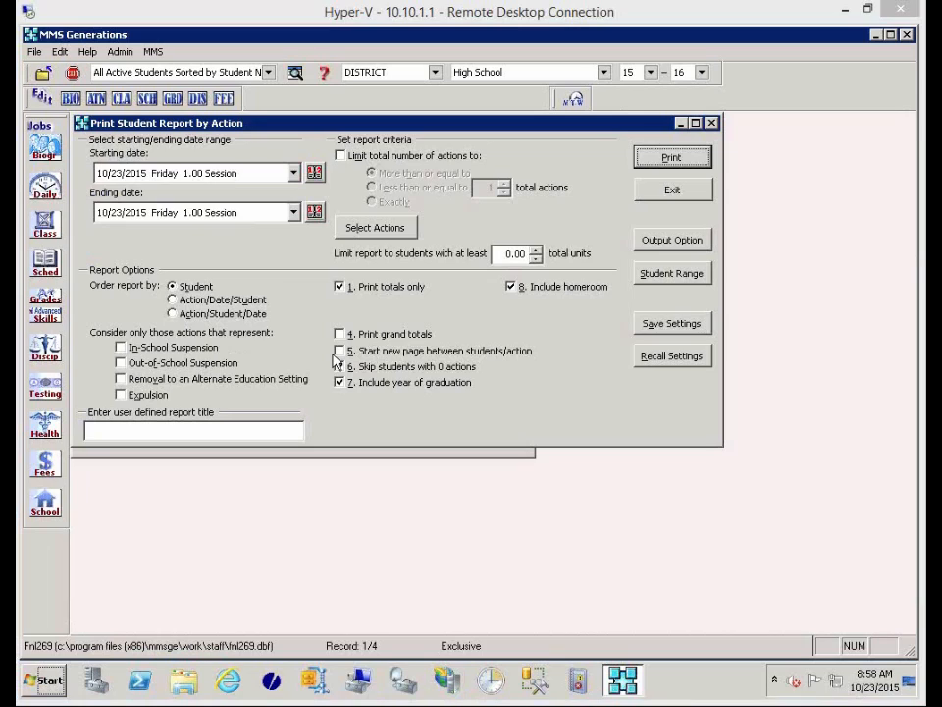
Skip students without actions, order by Action/Date/Student, and preview the report before closing it.
click(339, 366)
click(208, 299)
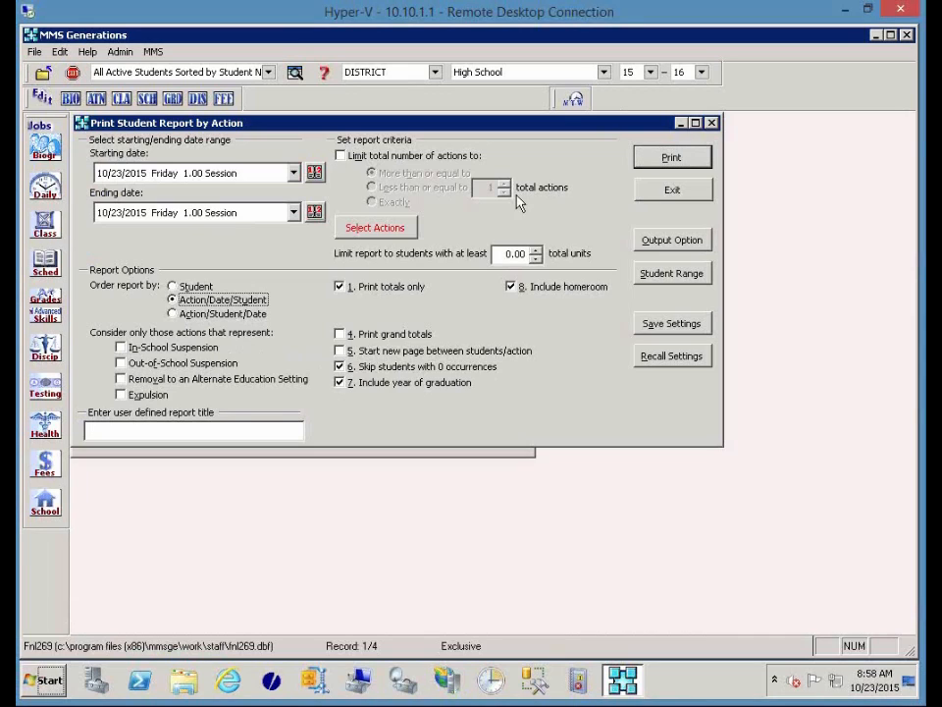
click(659, 163)
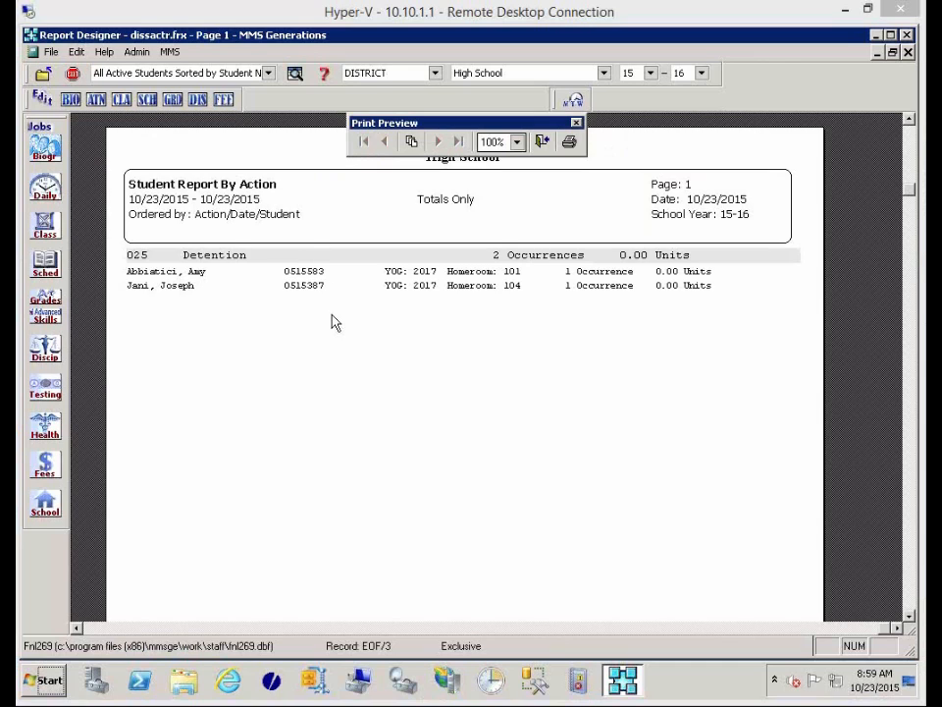
key(Escape)
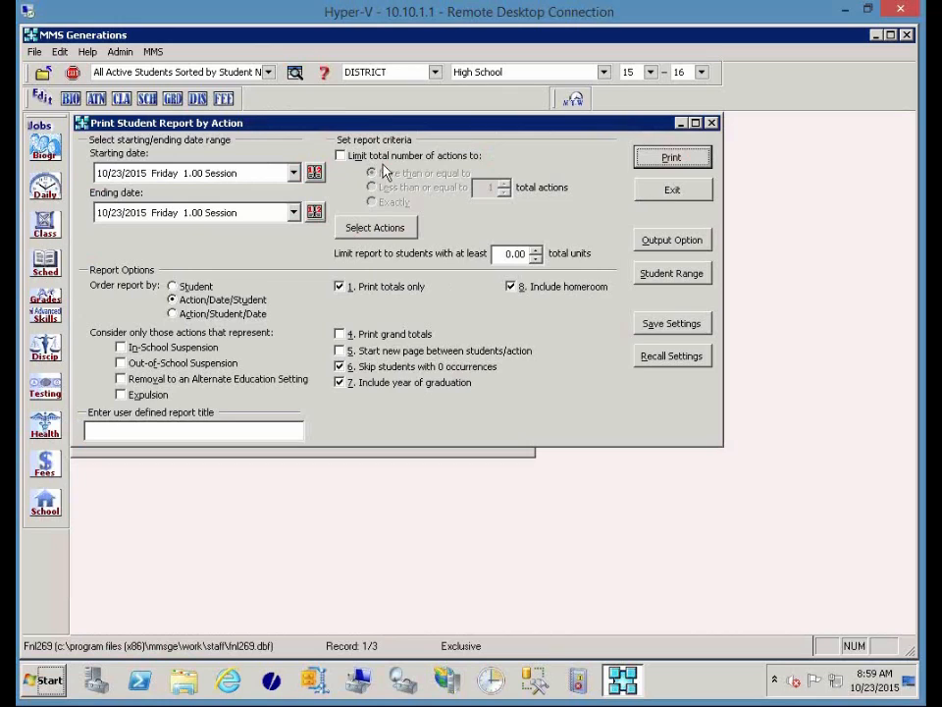
Limit to 3 or more actions and add 030 Out Sch Suspension and 031 In-School Suspension.
click(417, 156)
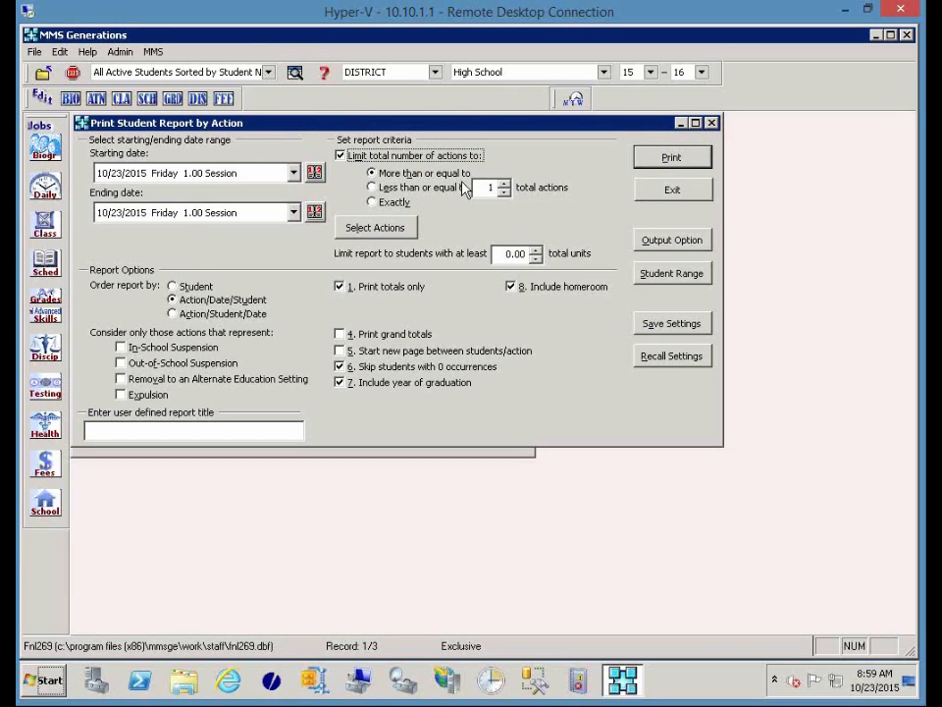
click(490, 187)
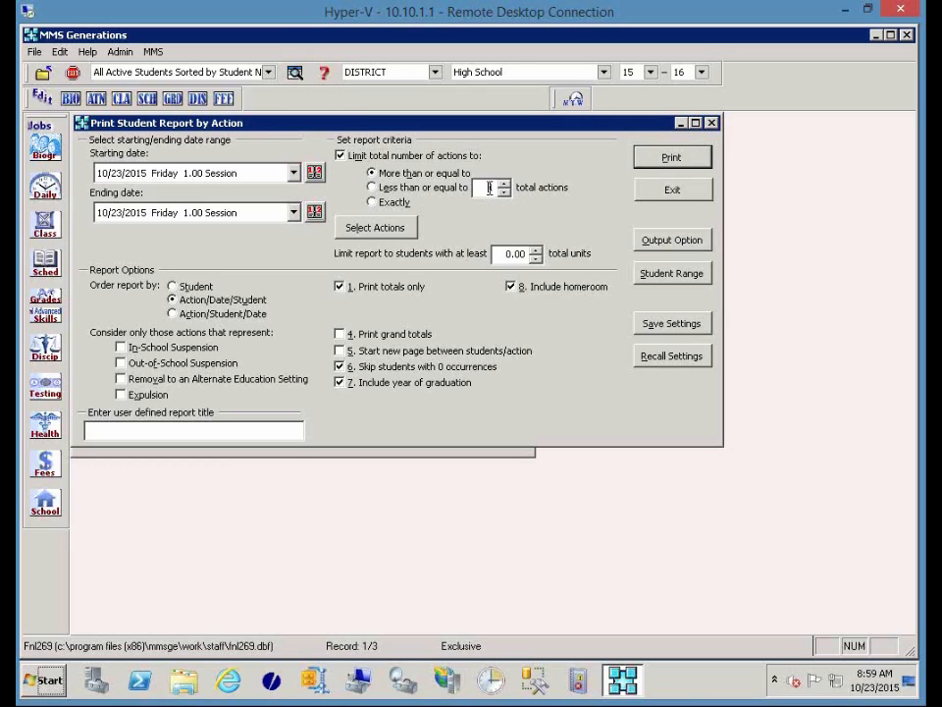
text(3)
click(411, 227)
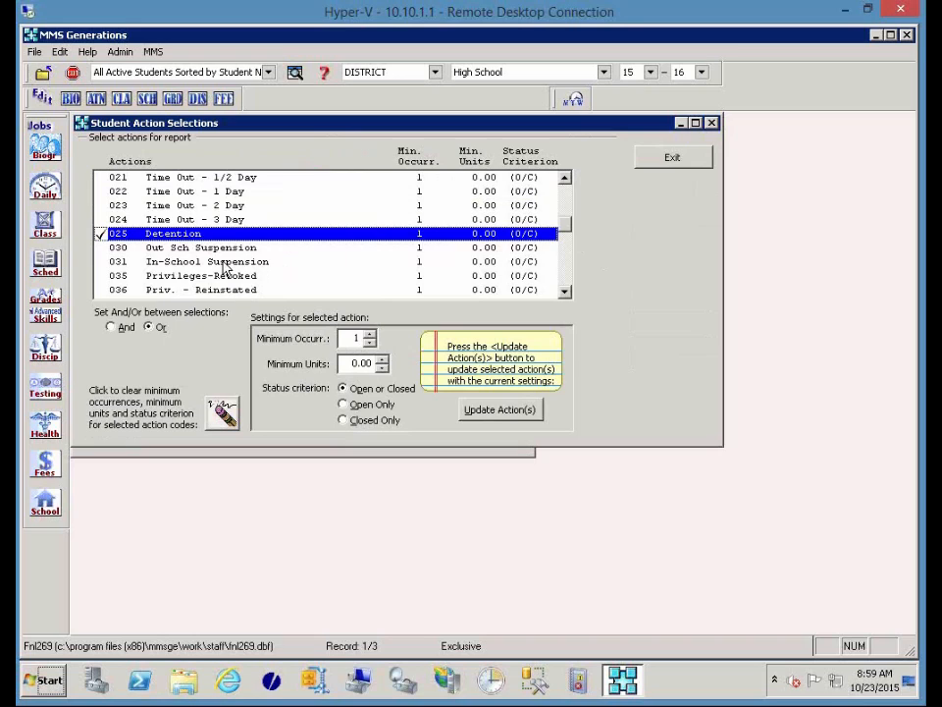
shift+click(224, 263)
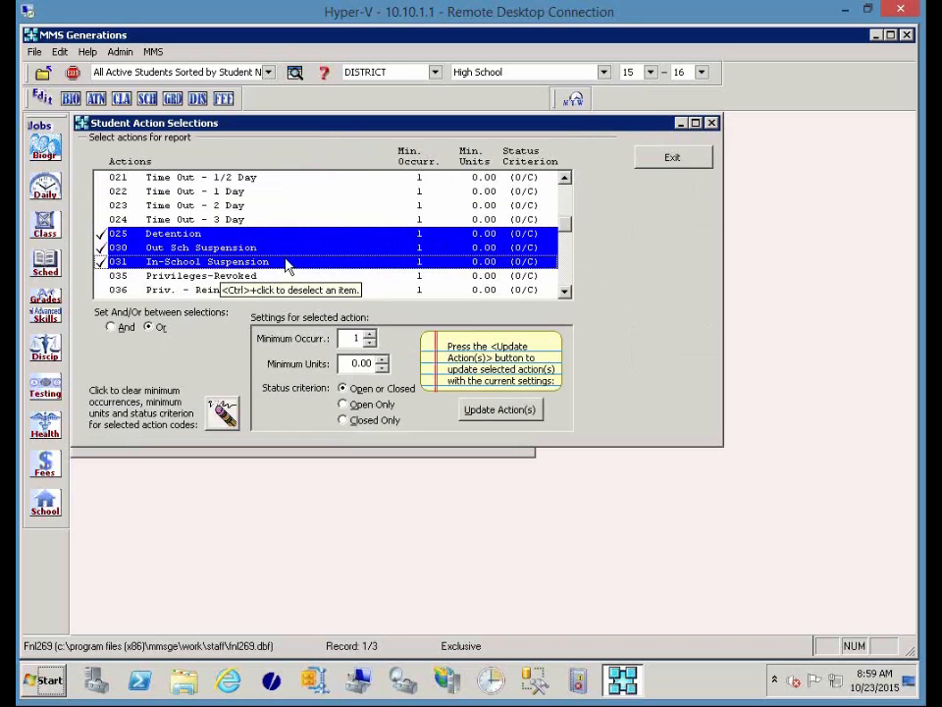
click(666, 161)
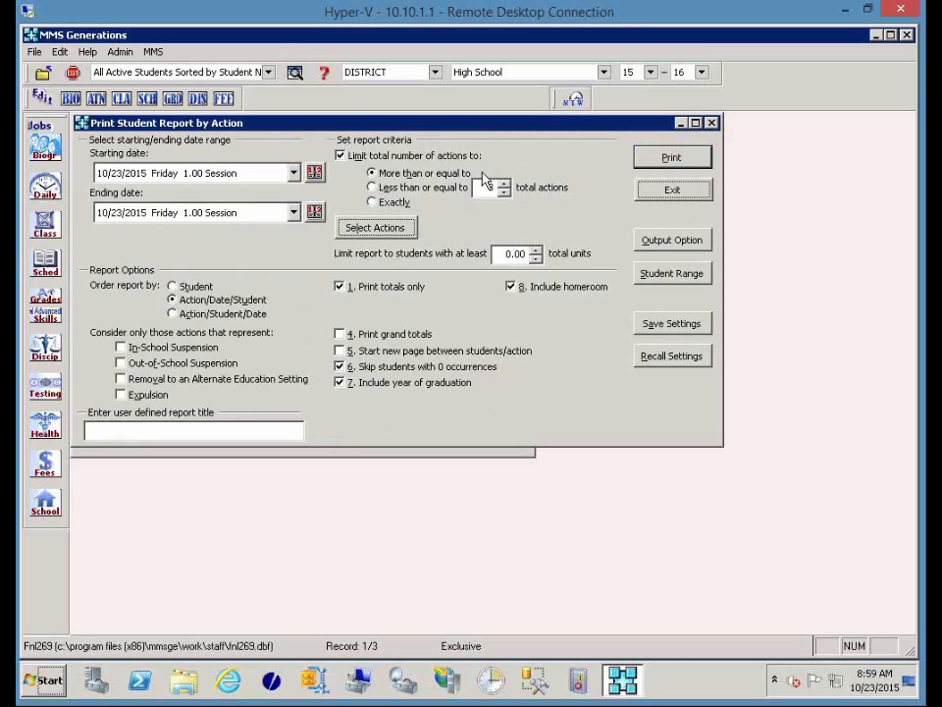
Set the starting date to 08/01/2015 and preview the report.
click(293, 174)
key(Home)
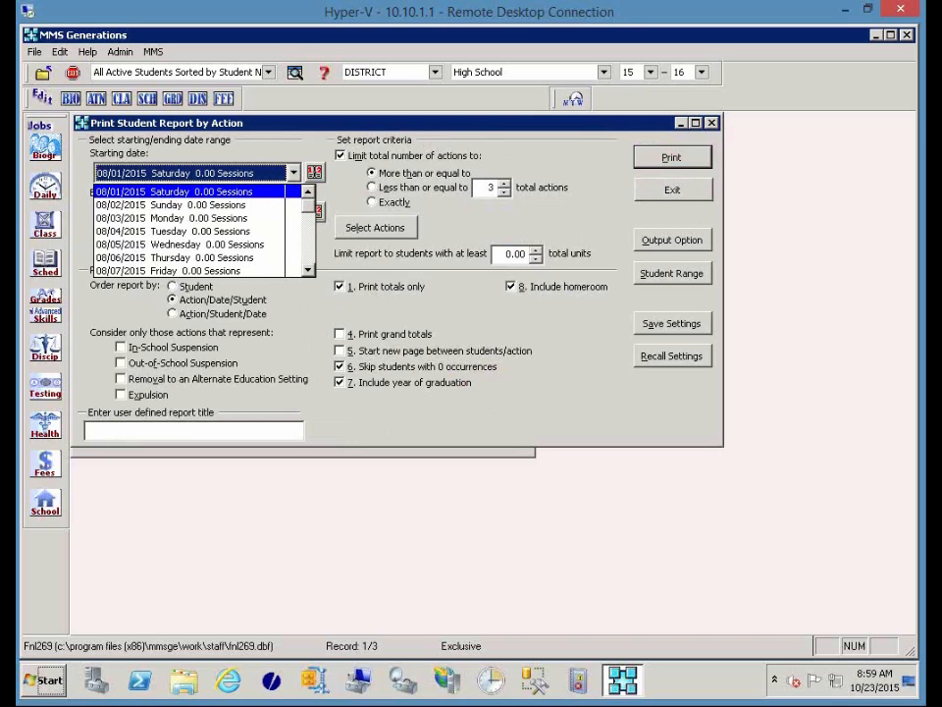
key(Return)
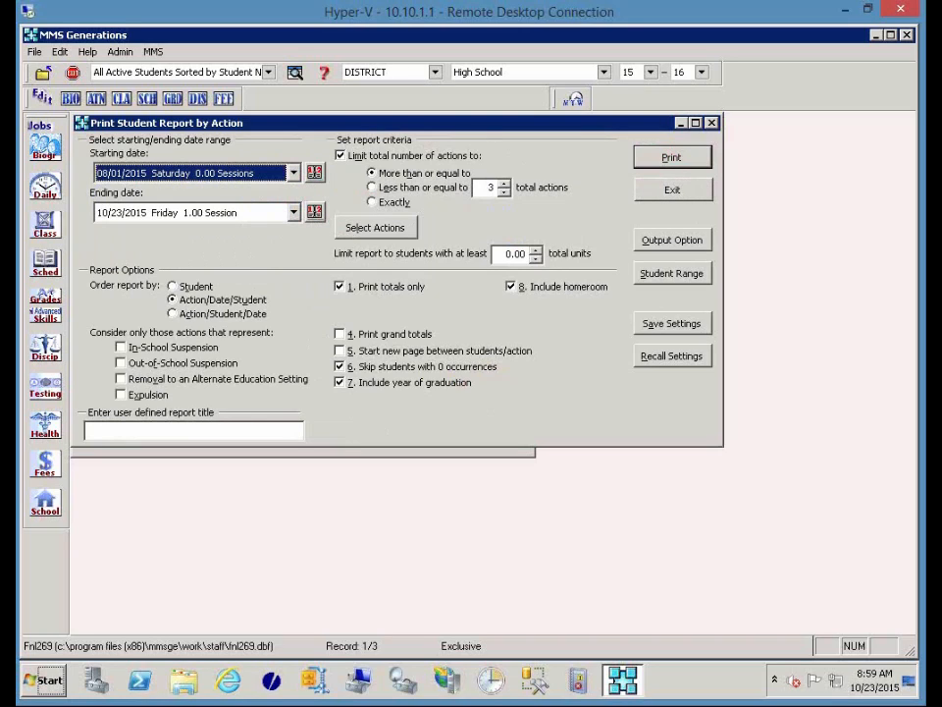
click(641, 163)
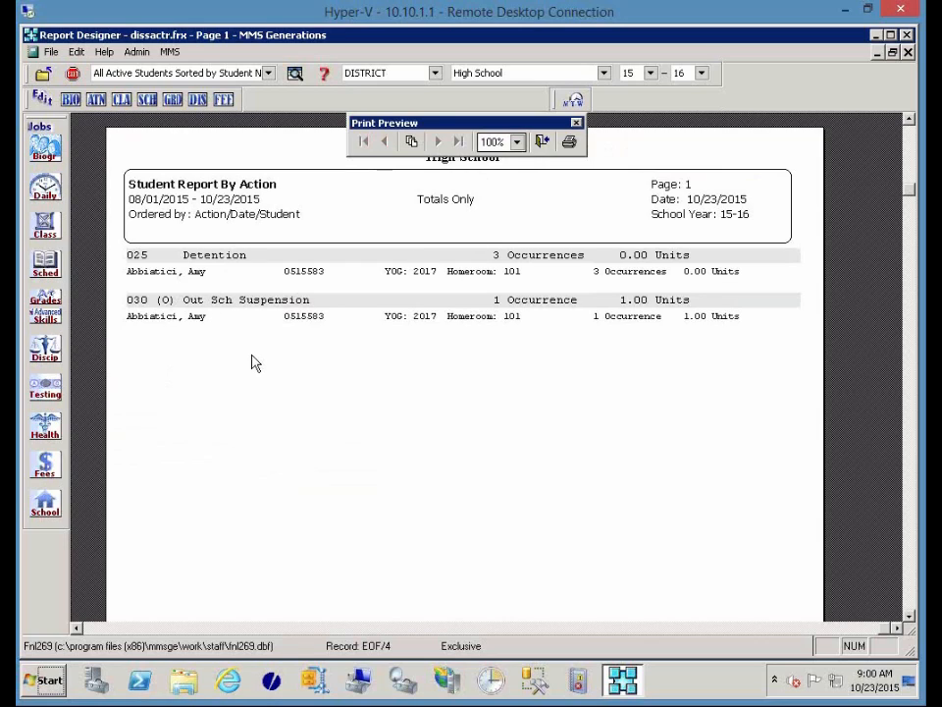
Close the preview showing 3 Detention and 1 Out Sch Suspension occurrences.
click(542, 141)
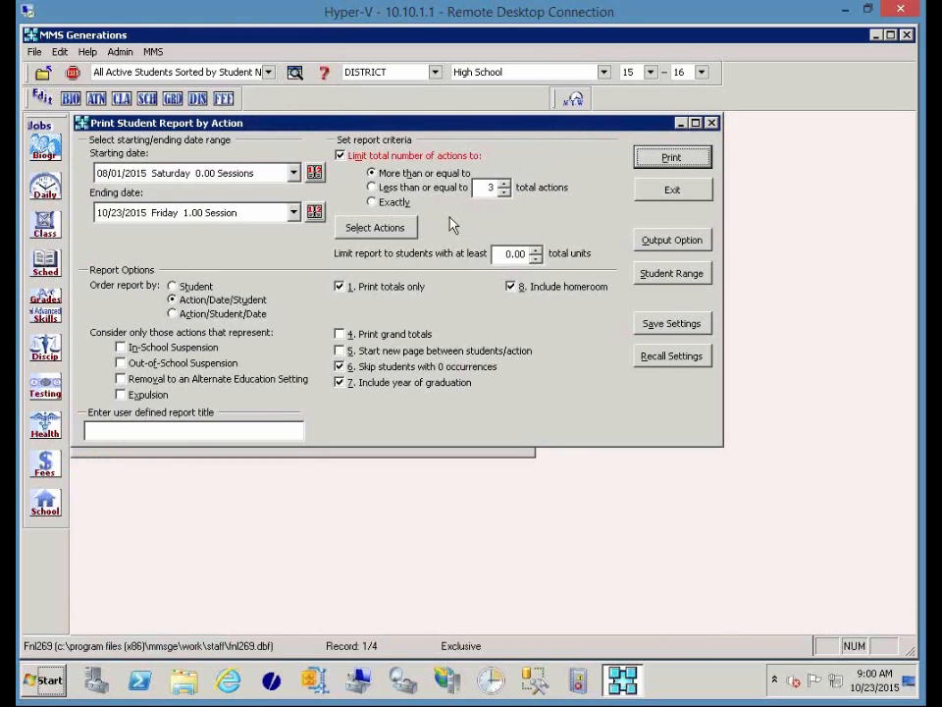
Uncheck Print totals only, cancel Save Settings, and reopen the action list.
click(341, 287)
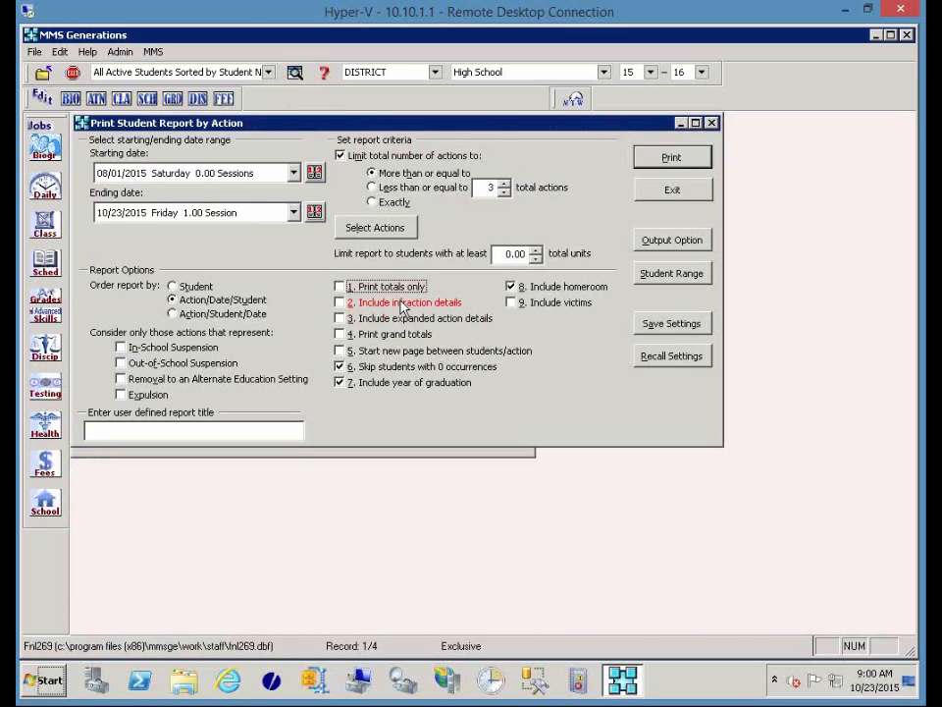
click(648, 333)
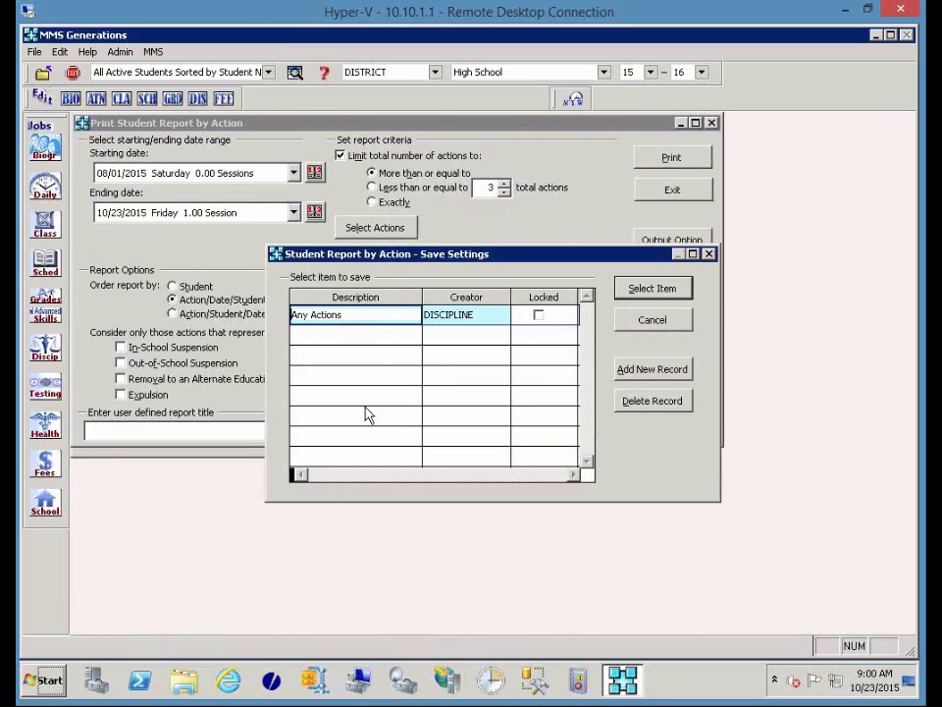
click(646, 324)
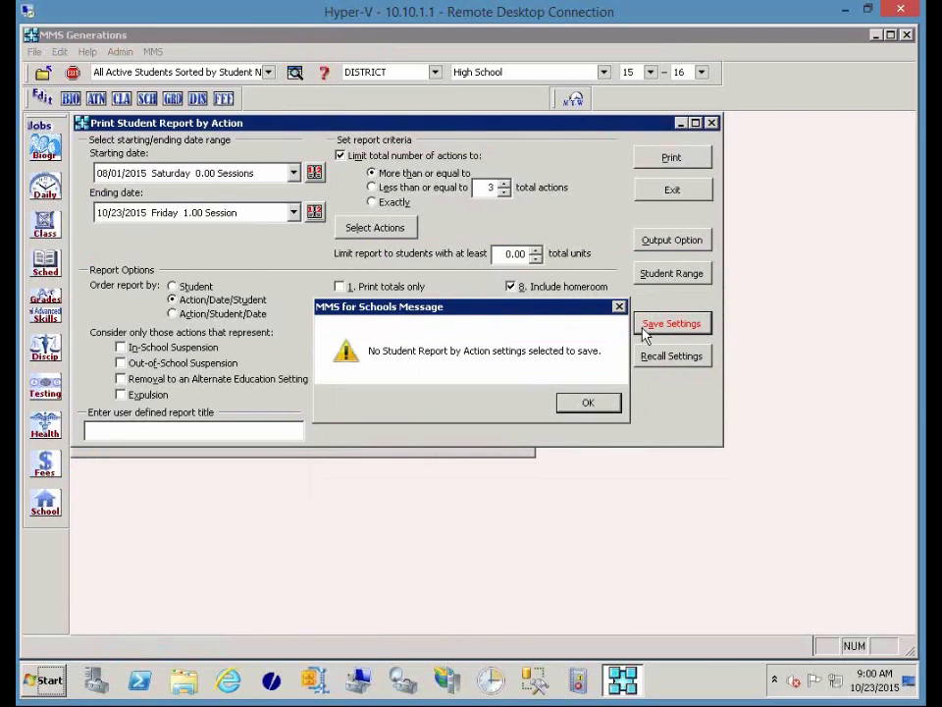
click(612, 403)
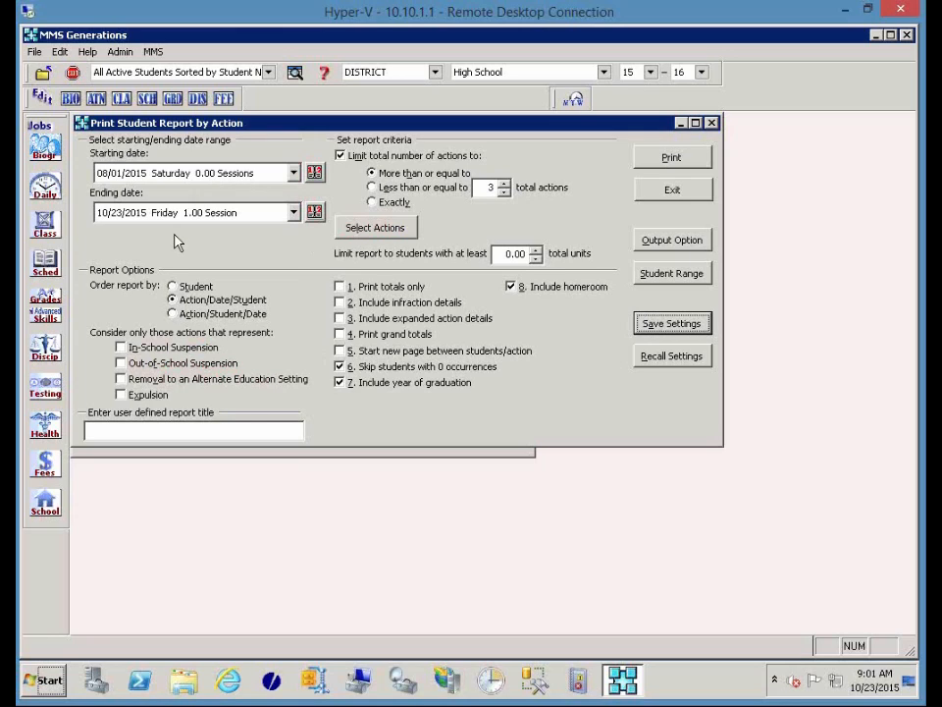
click(372, 230)
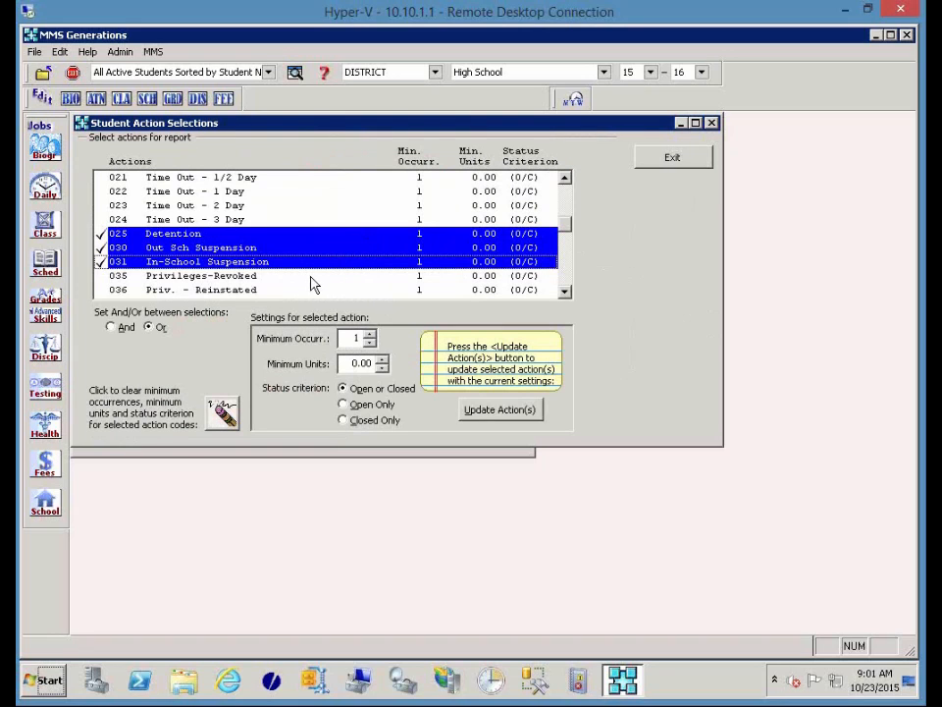
Select actions 001 through 804 and update them all to Open Only status.
scroll(534, 201, up, 7)
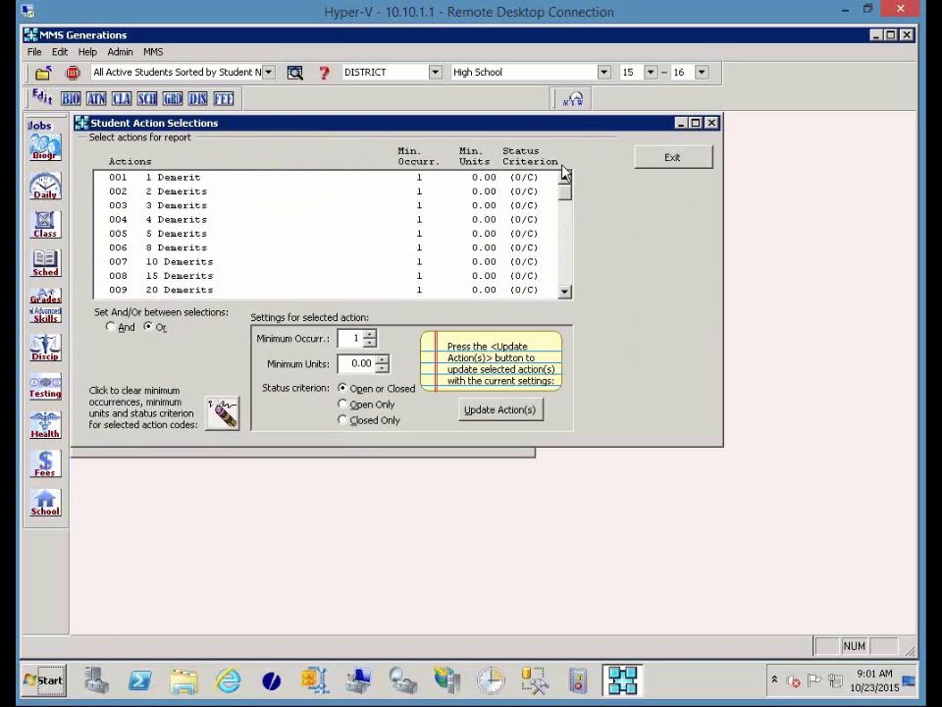
click(536, 179)
drag(563, 195, 565, 312)
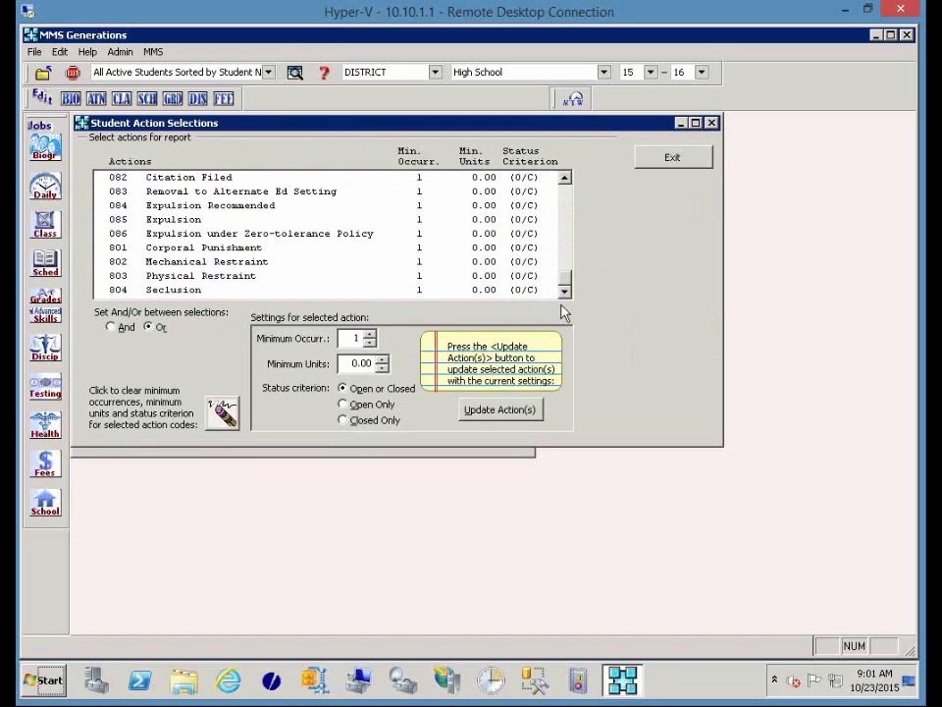
shift+click(183, 291)
click(367, 406)
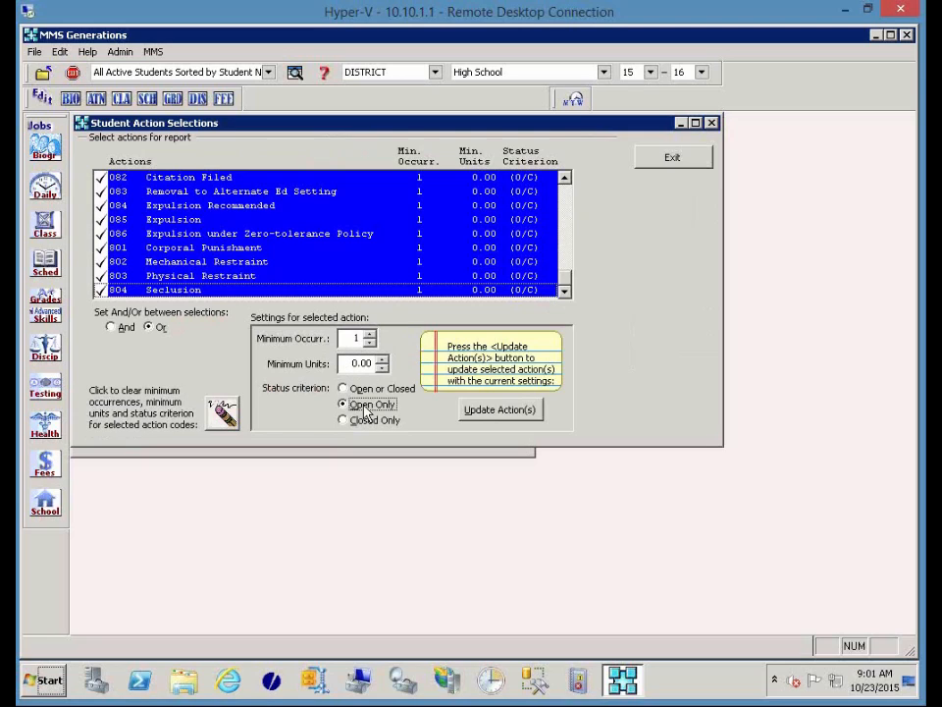
click(512, 412)
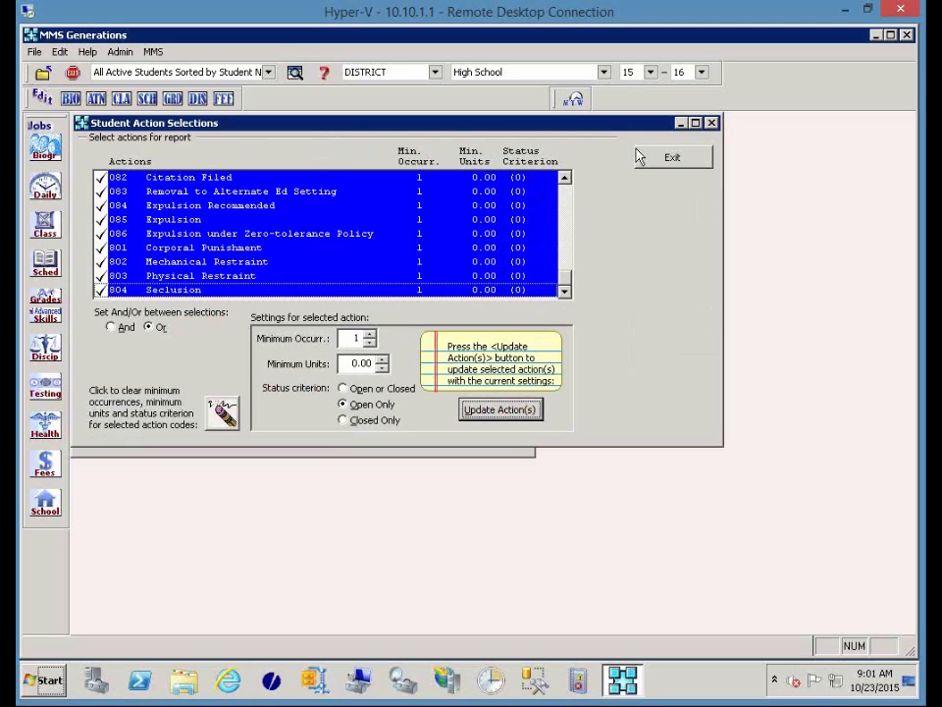
click(672, 157)
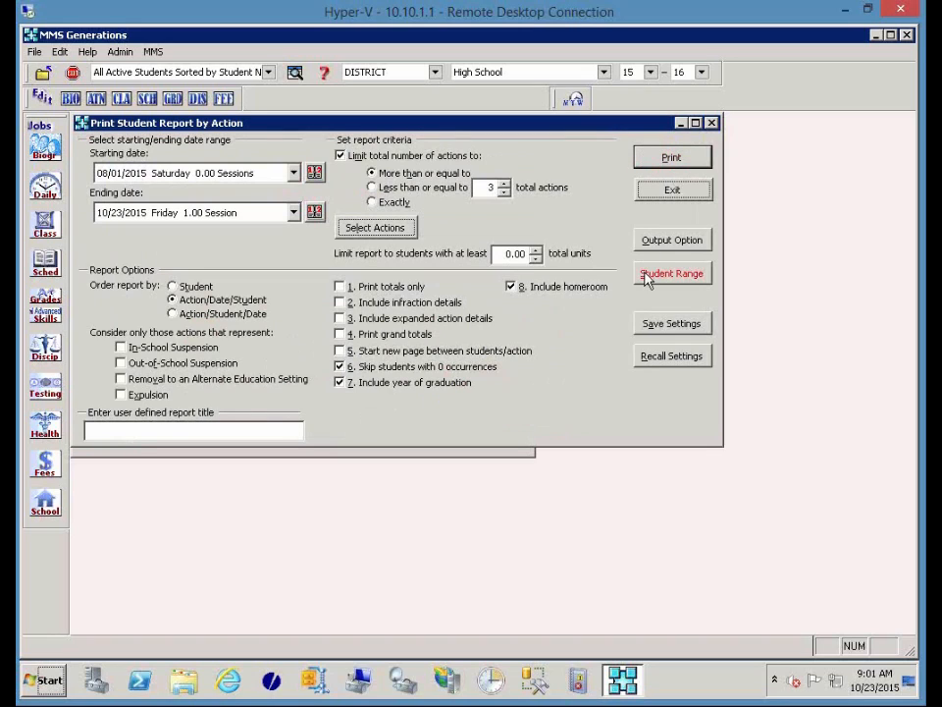
Turn totals-only back on, end the range at 06/30/2016, and order by student with new pages.
click(391, 287)
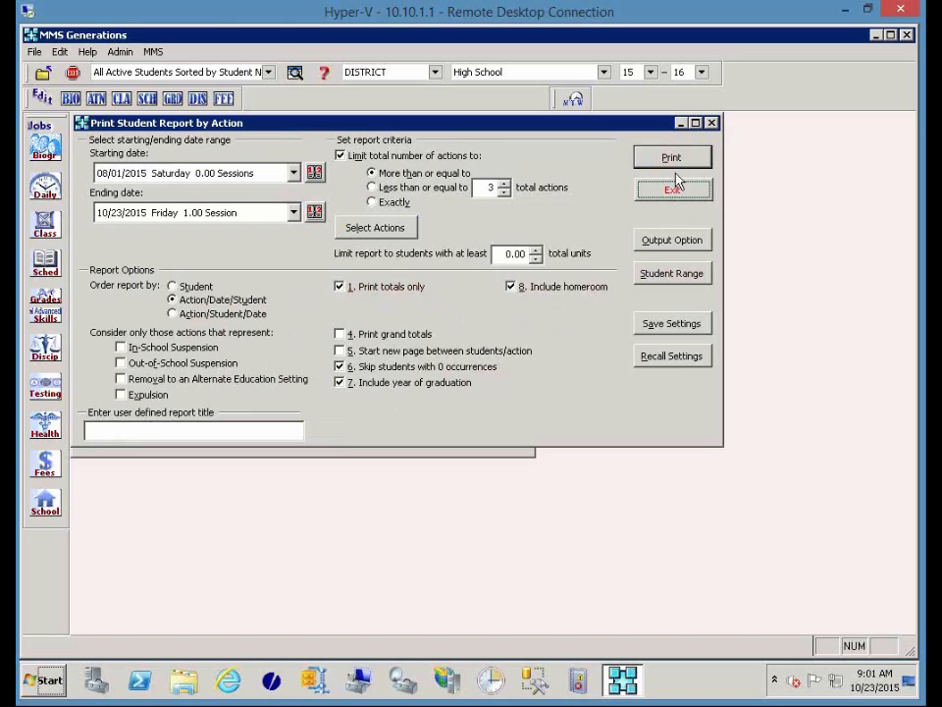
click(291, 213)
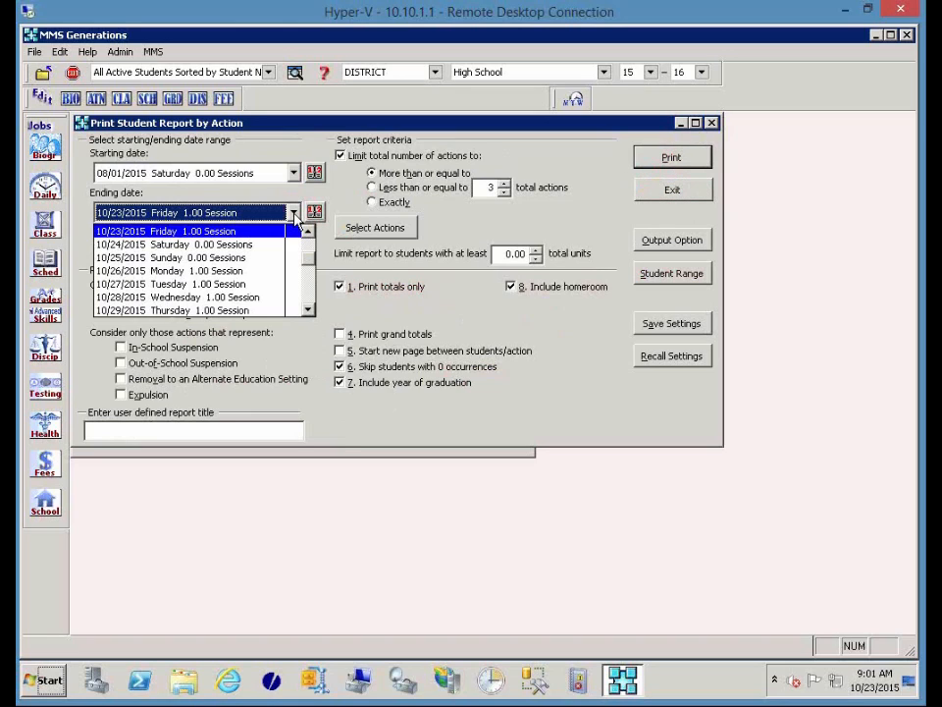
key(End)
key(Return)
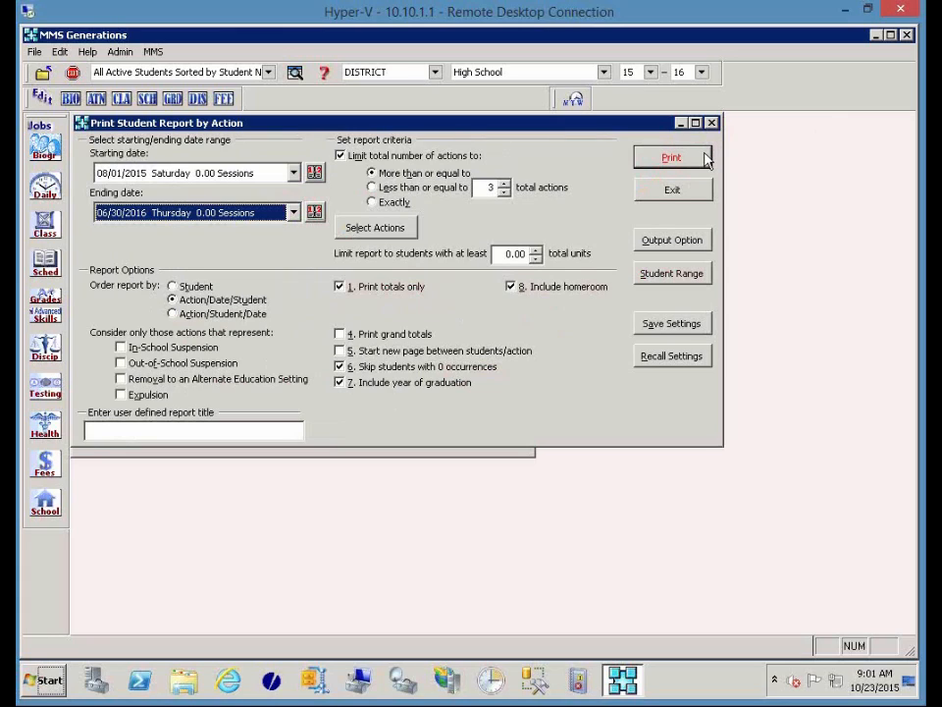
click(191, 291)
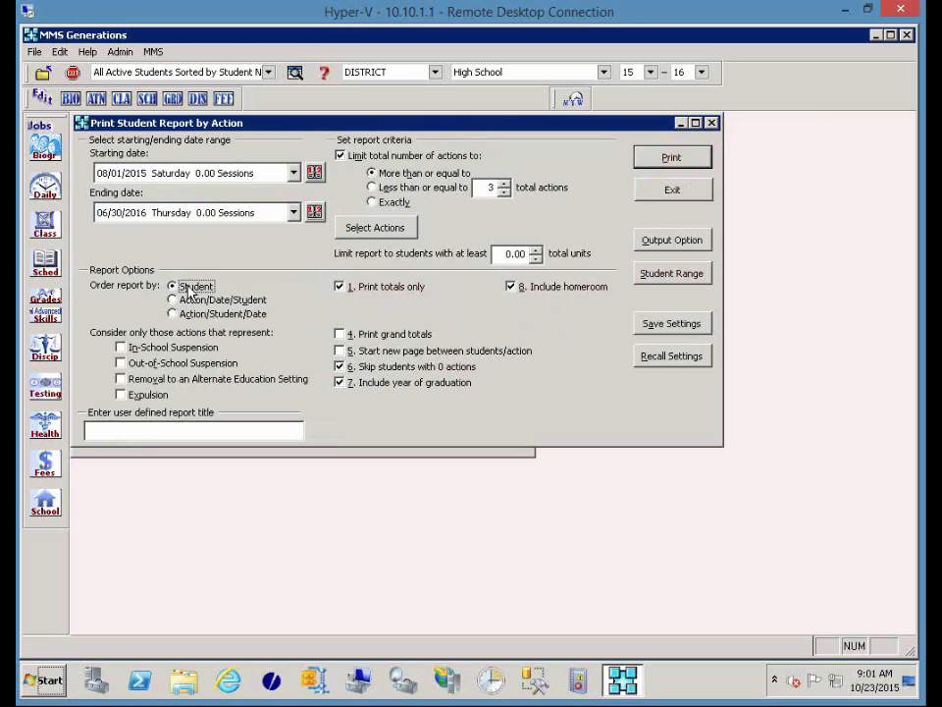
click(420, 356)
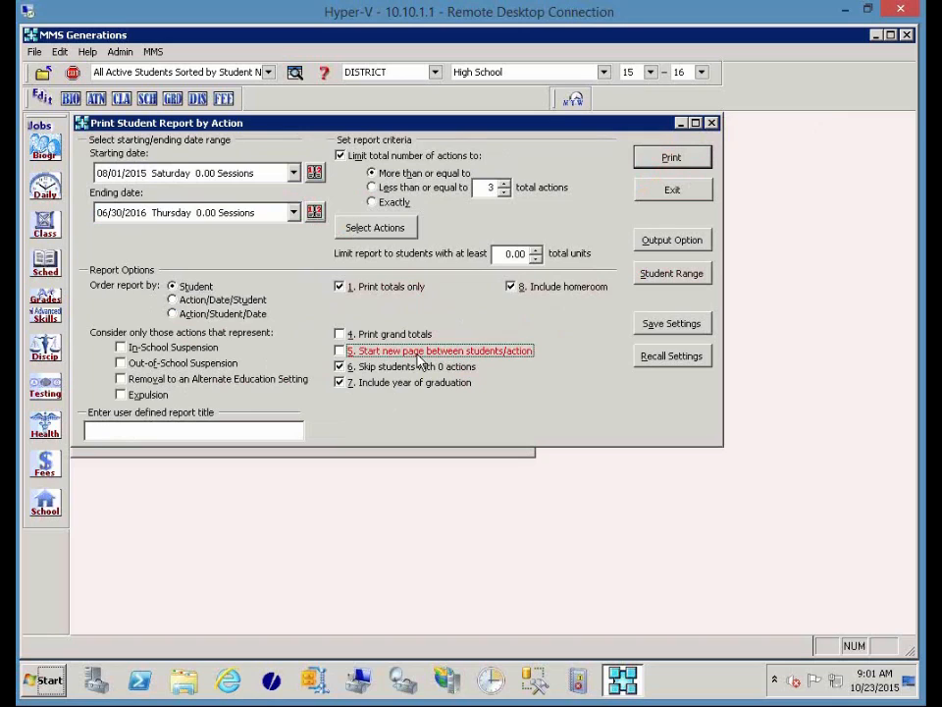
Preview the report, and after no records are found, drop the total-actions limit and preview again.
click(677, 163)
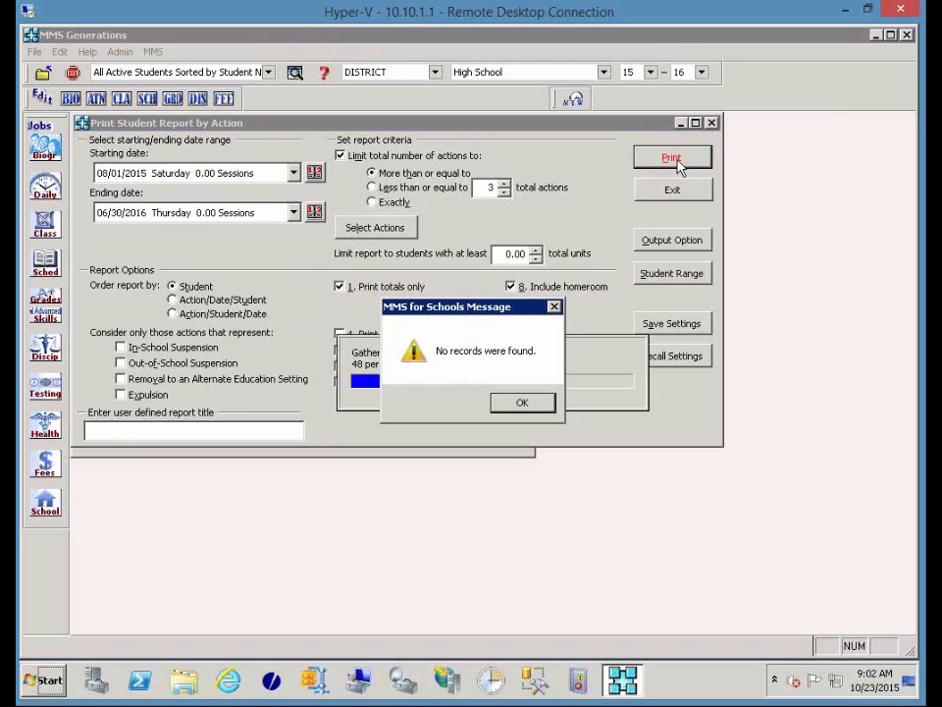
click(522, 404)
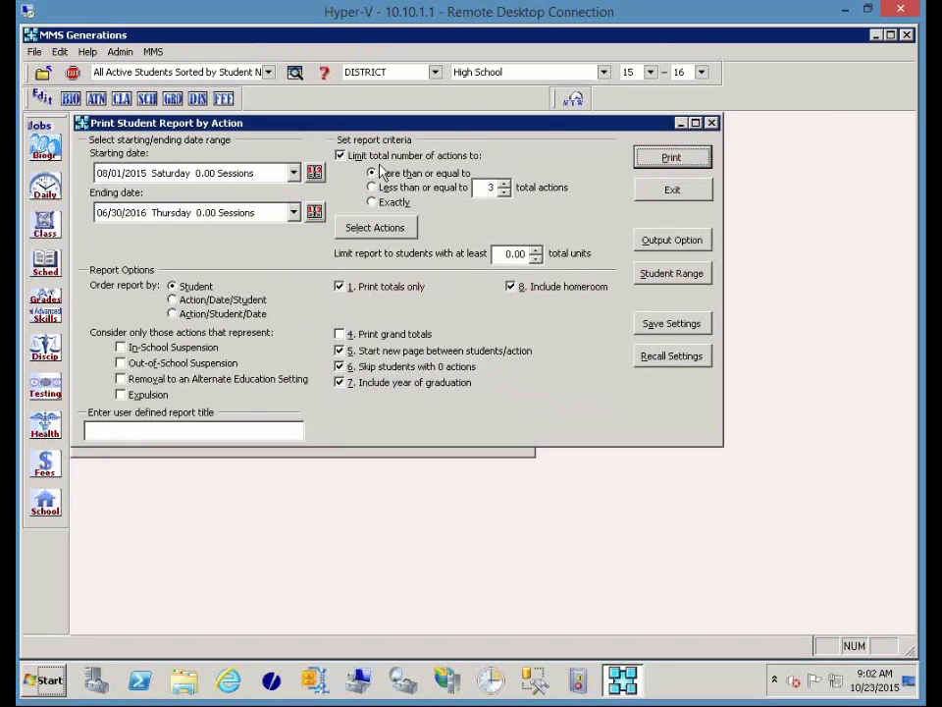
click(341, 155)
click(685, 160)
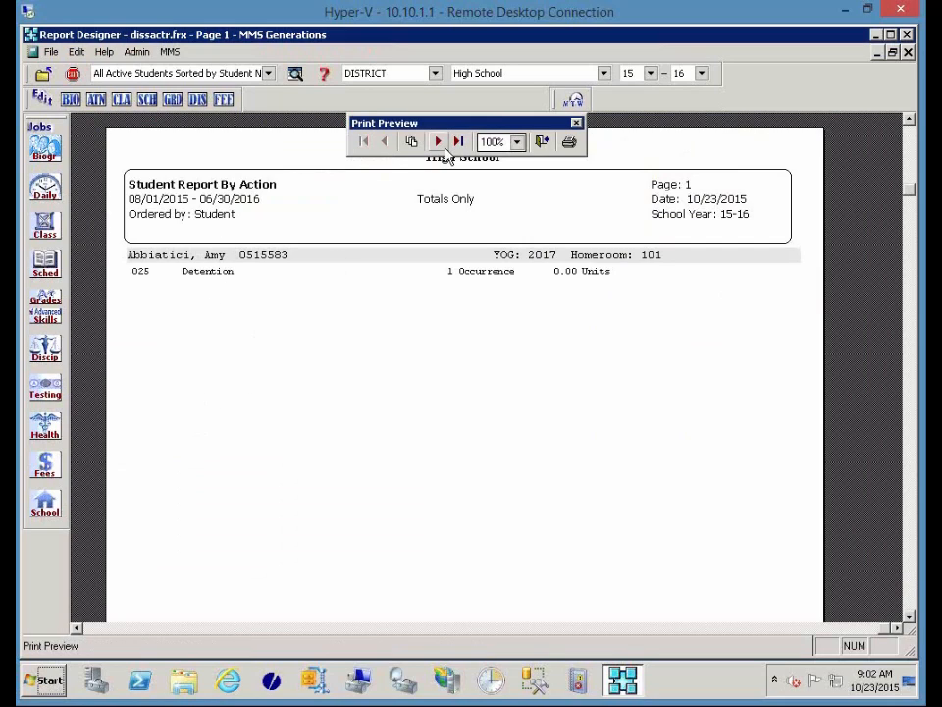
Page through the three-page Detention preview to its last page, then close it.
click(440, 142)
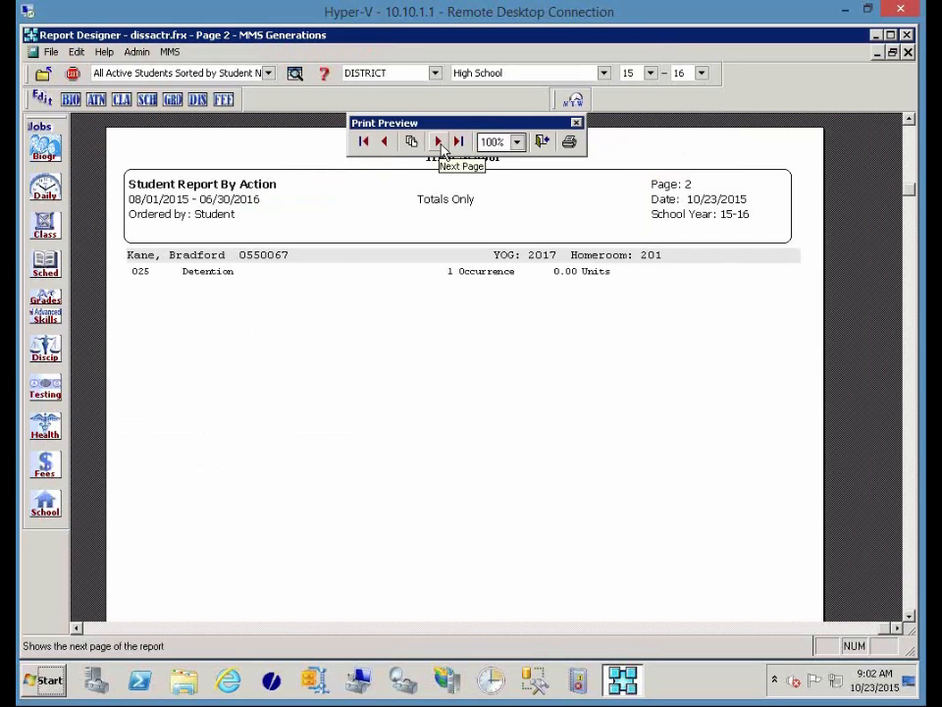
click(440, 143)
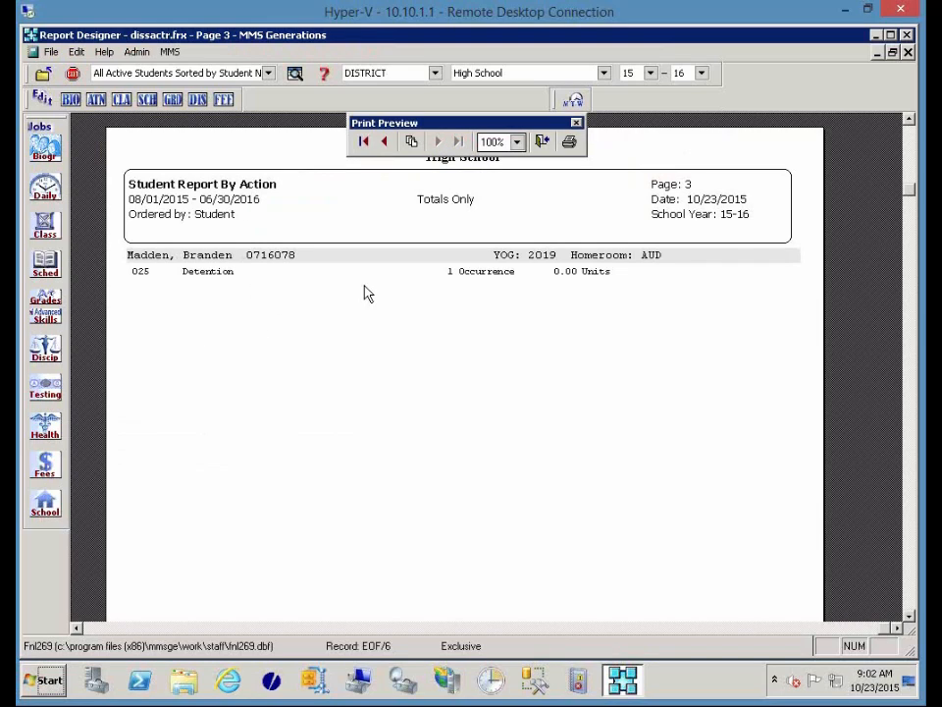
click(543, 143)
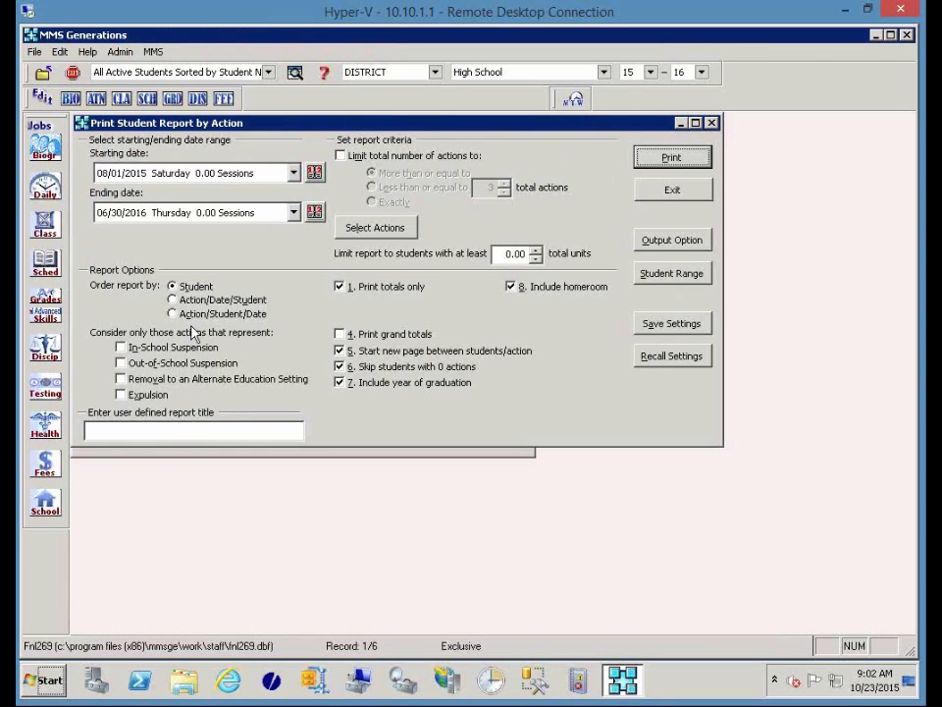
Preview the action report with full details and no new page per student, then close and exit.
click(340, 287)
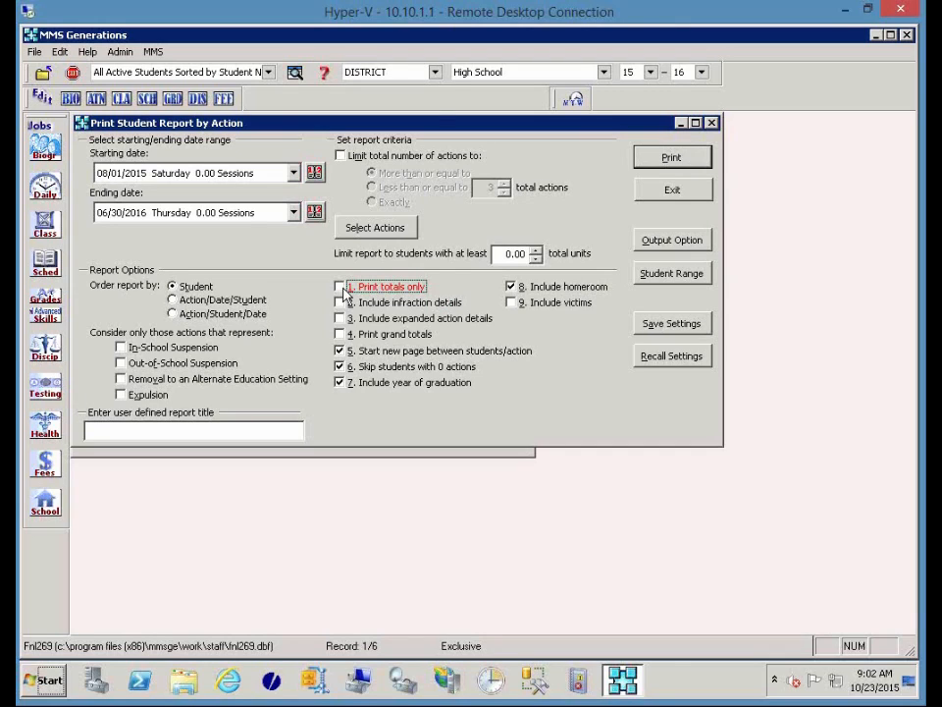
click(376, 351)
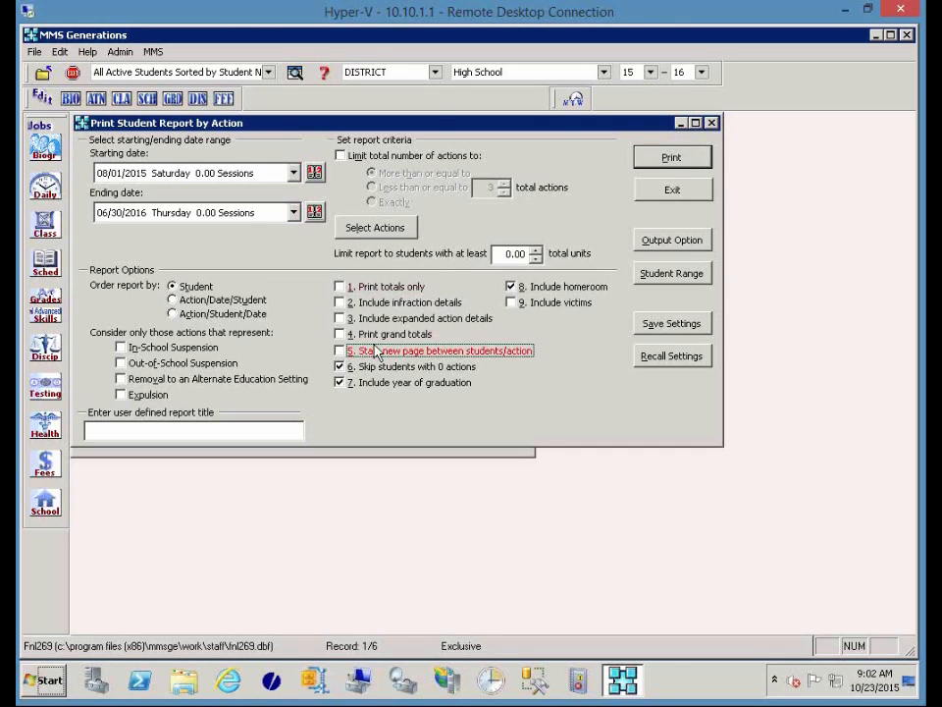
click(672, 158)
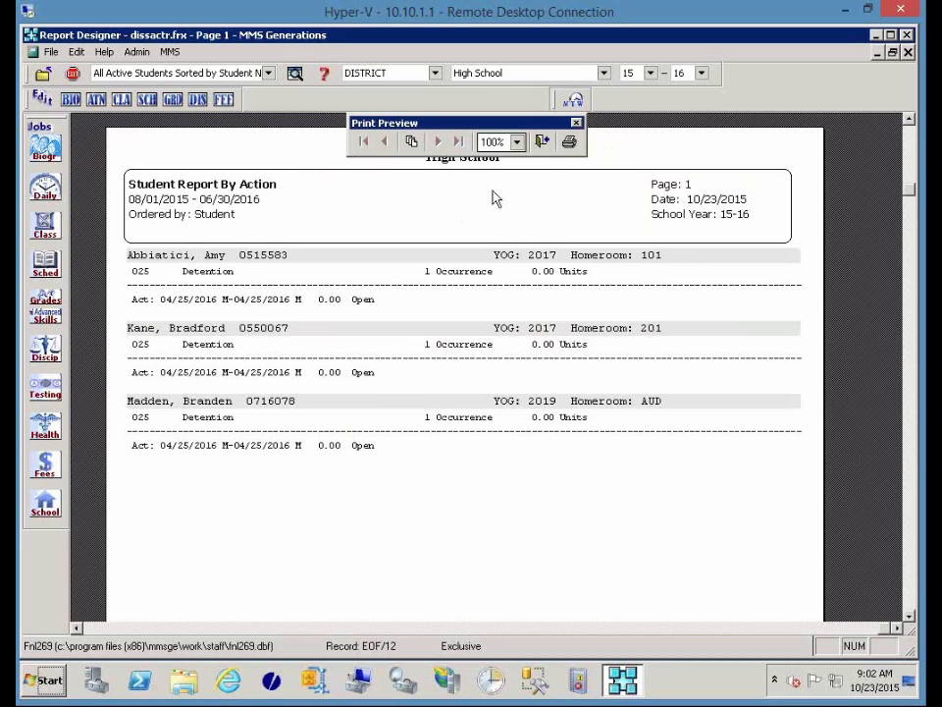
click(543, 143)
click(686, 190)
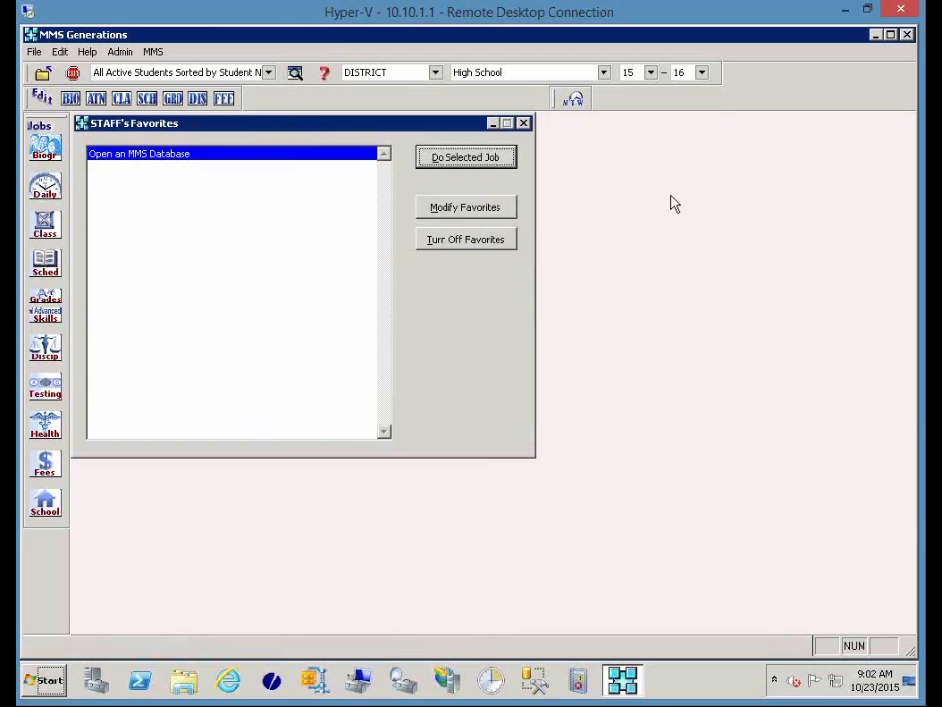
Open Close Open Discipline Actions for action 025 - Detention dated 04/25/2016.
click(45, 348)
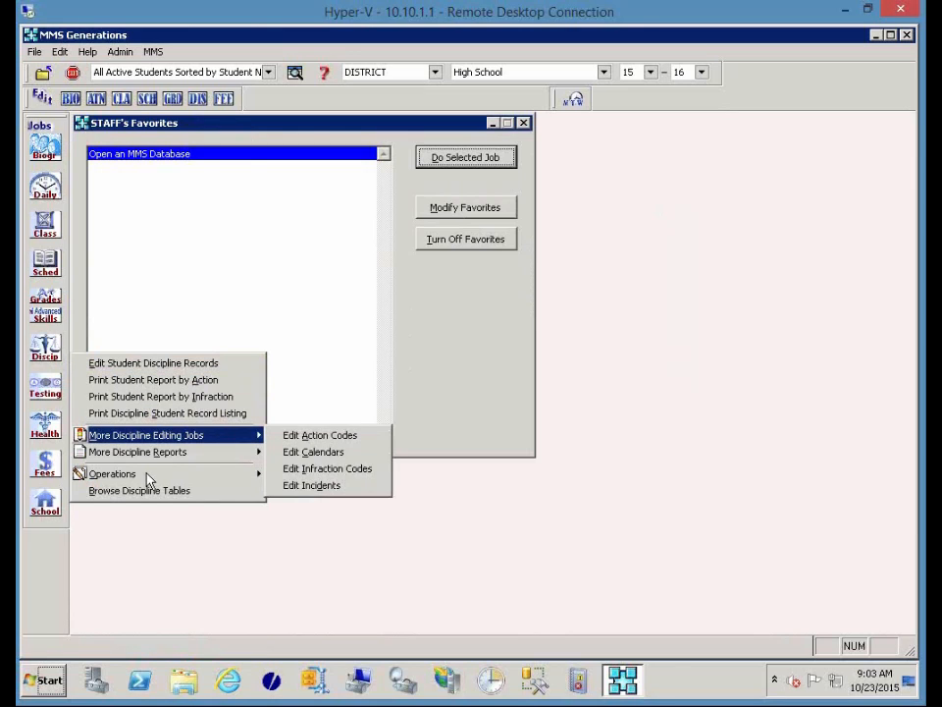
mouse_move(148, 475)
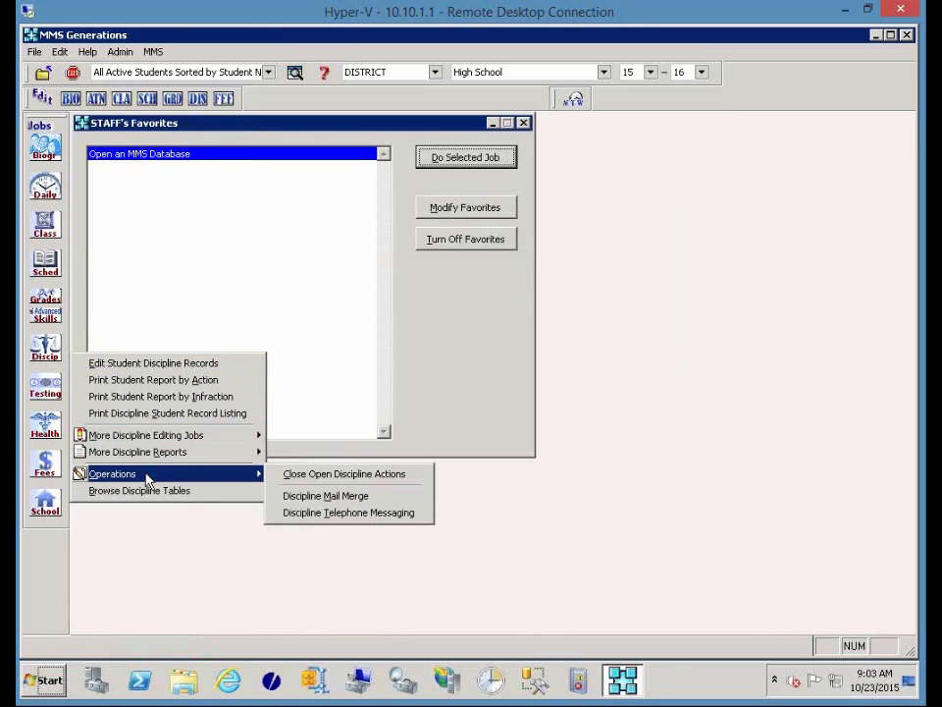
click(355, 479)
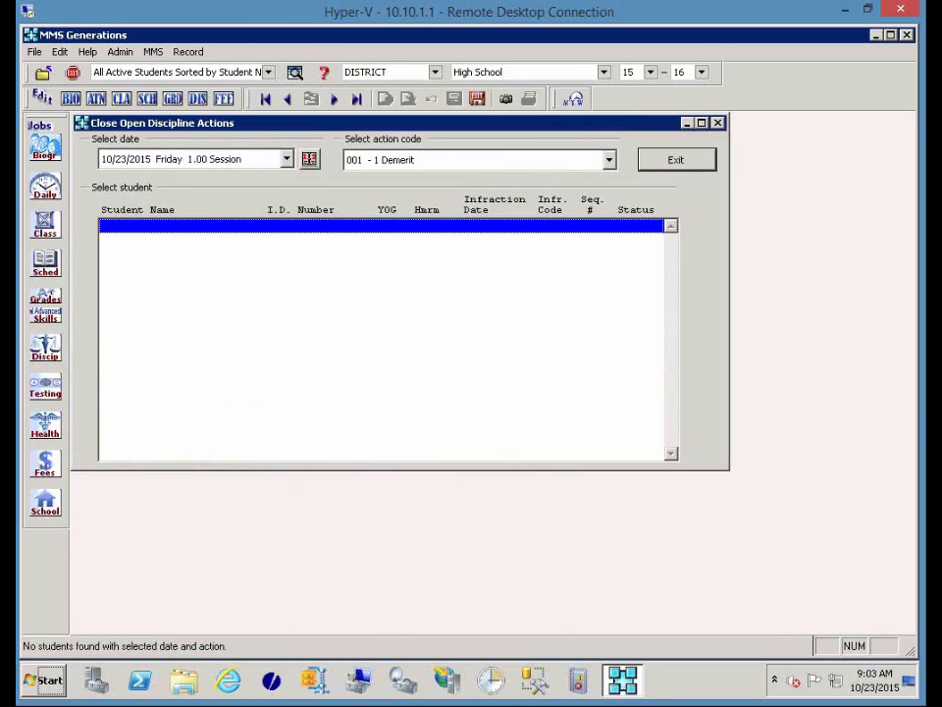
click(374, 167)
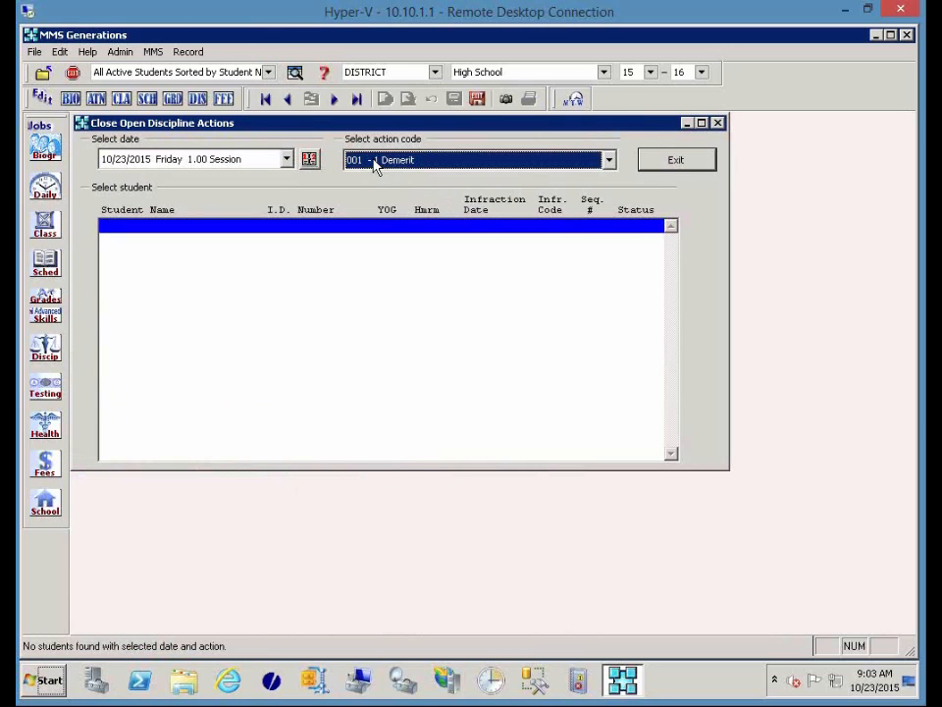
key(Down)
click(372, 162)
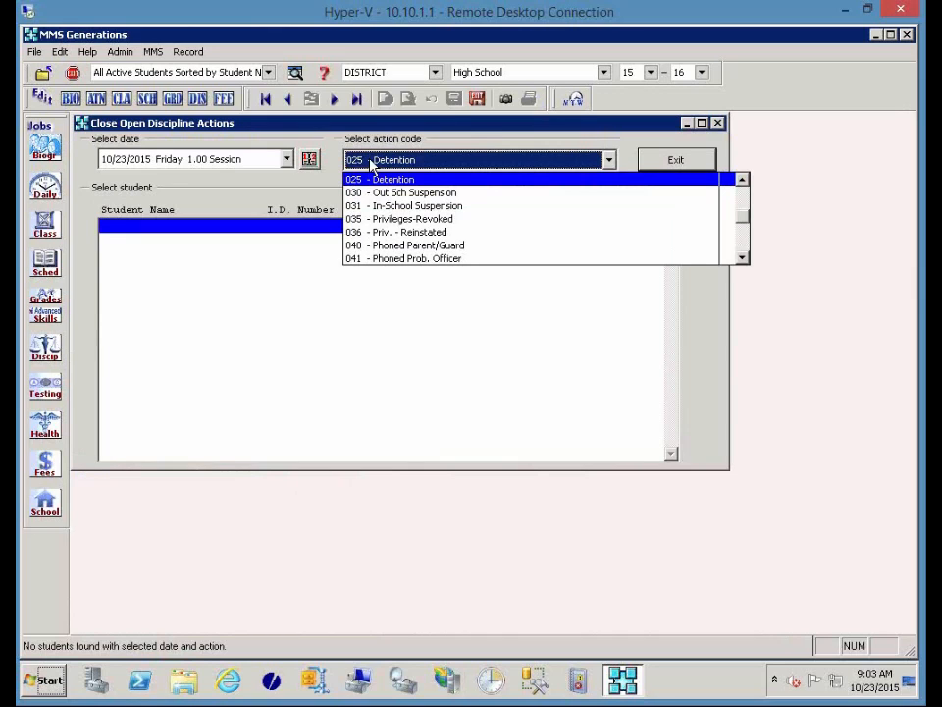
click(370, 177)
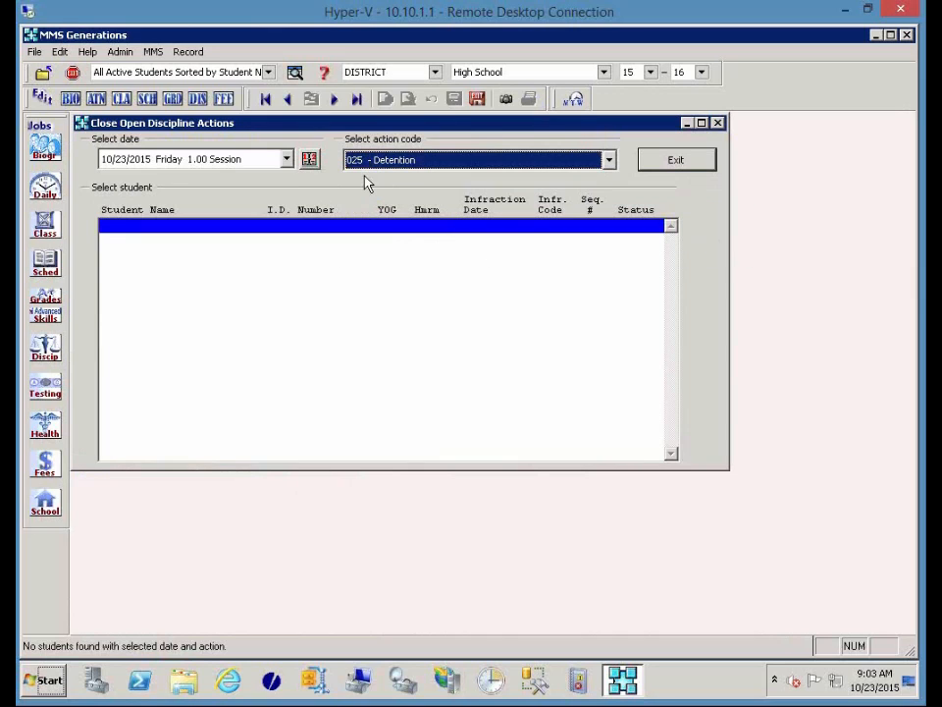
click(286, 159)
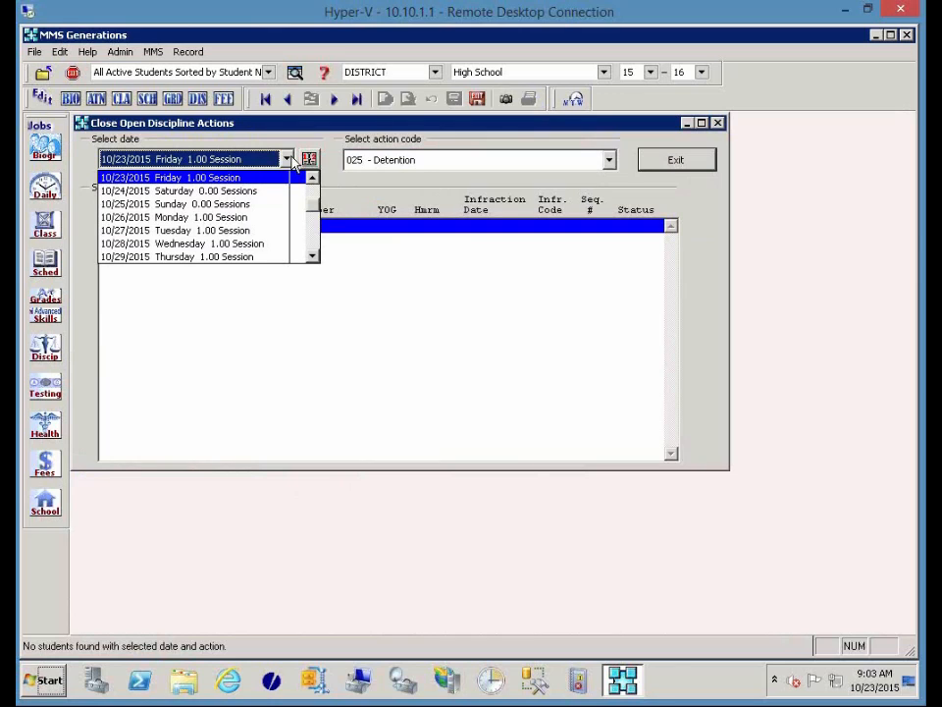
text(04/25)
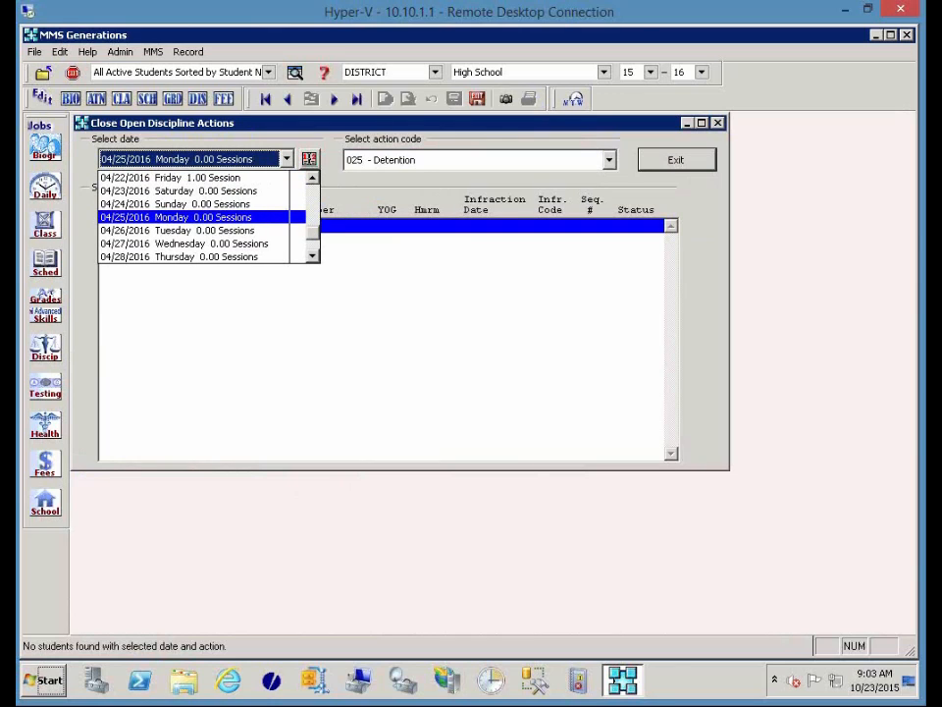
key(Return)
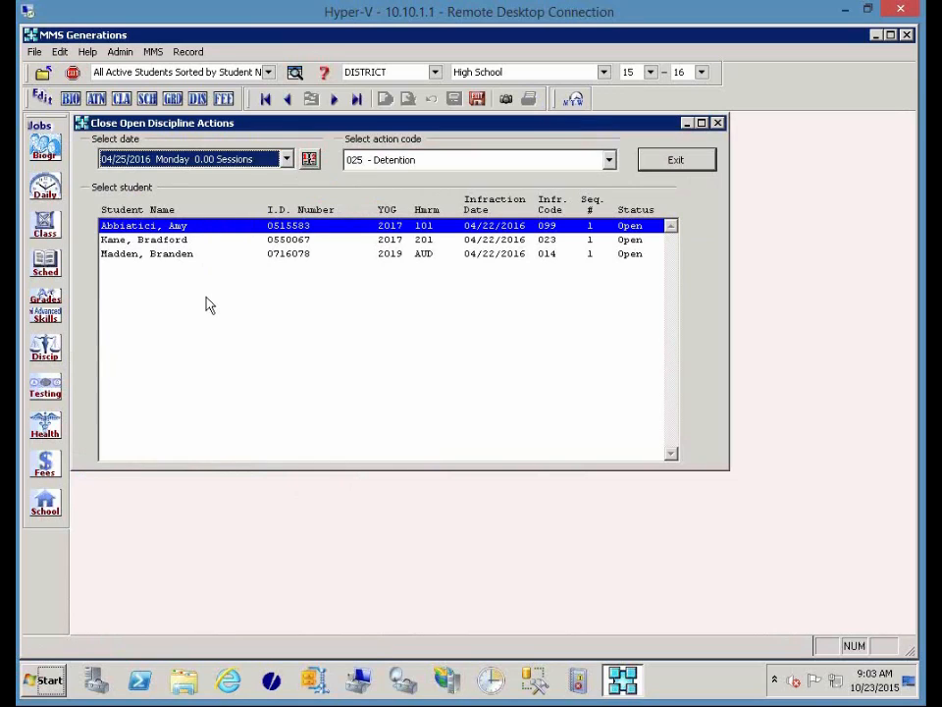
Close the second and third students' detention actions, reopen the first, and exit.
double_click(563, 227)
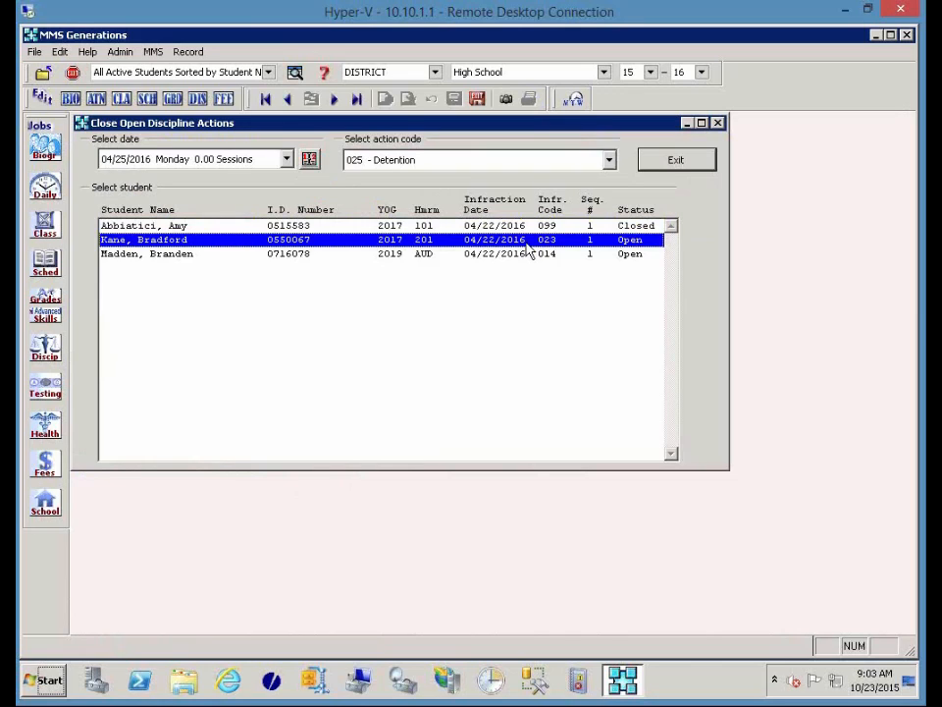
double_click(527, 245)
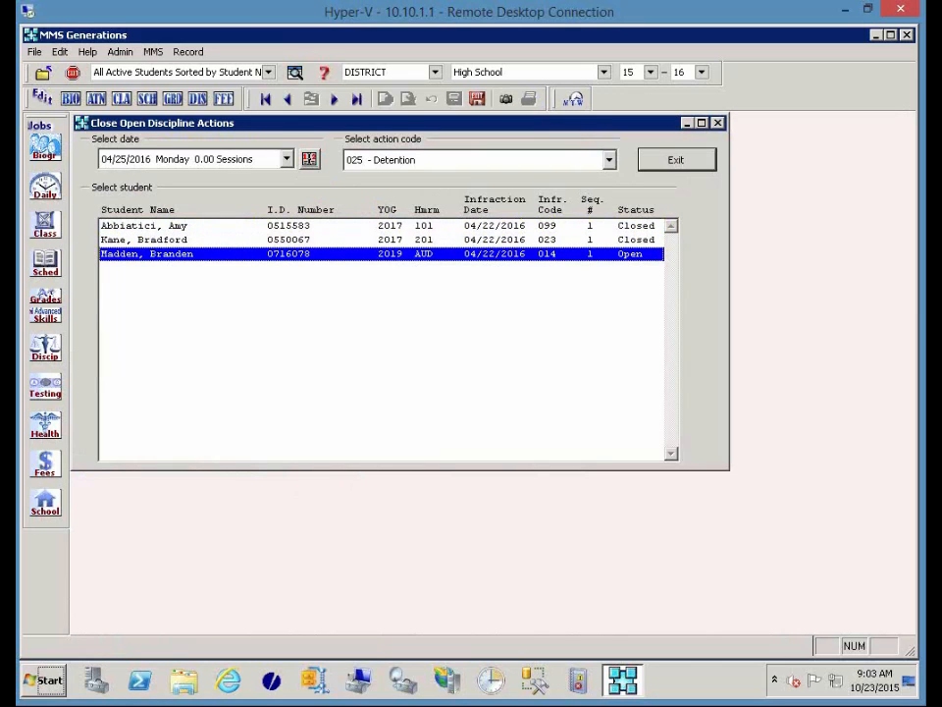
double_click(527, 254)
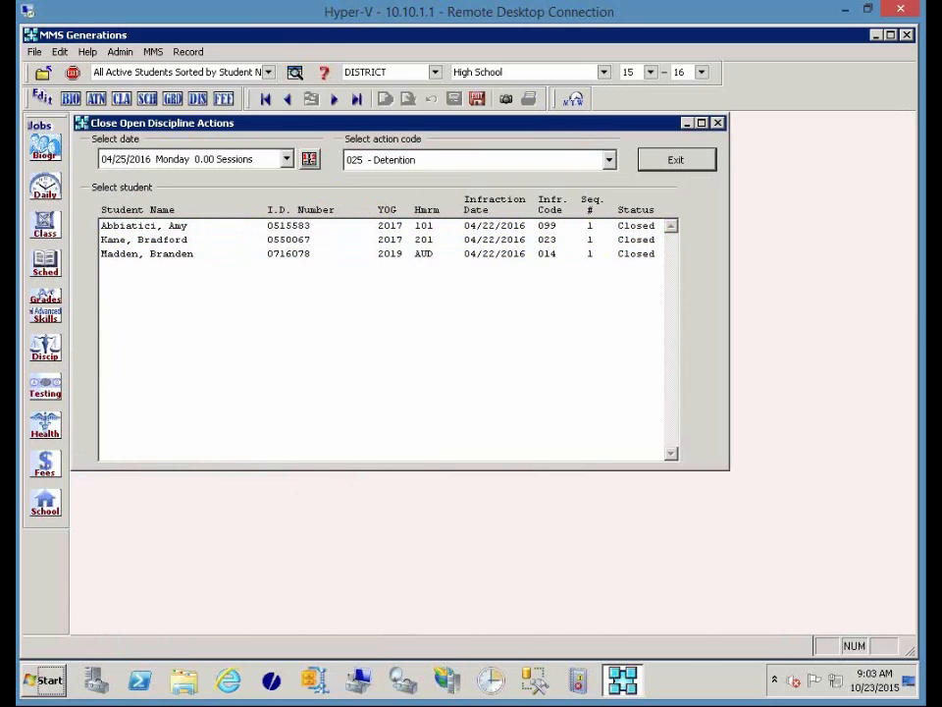
click(524, 225)
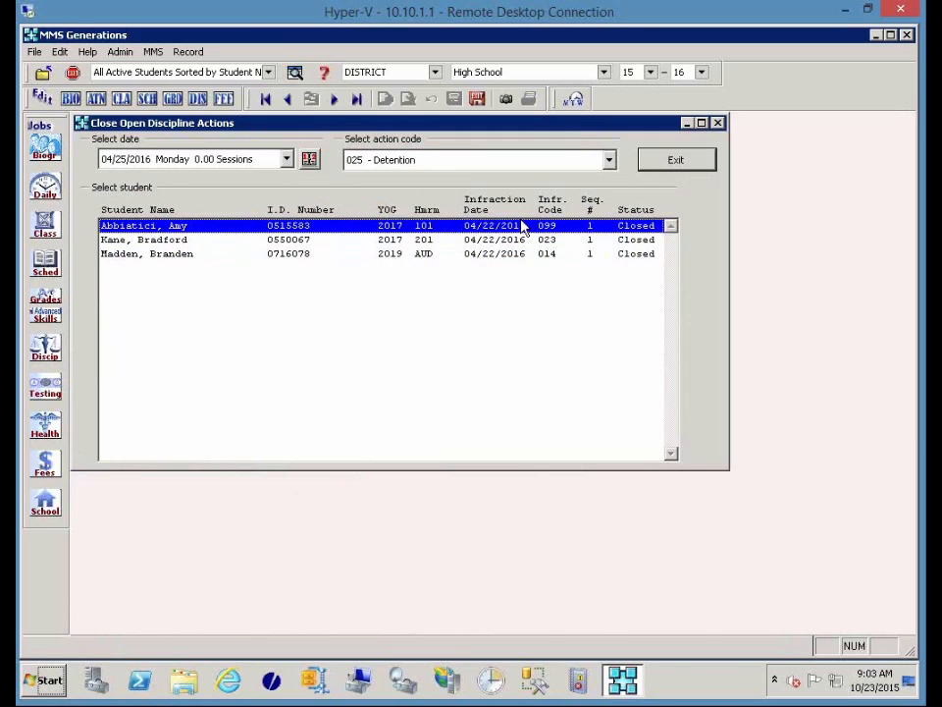
double_click(523, 226)
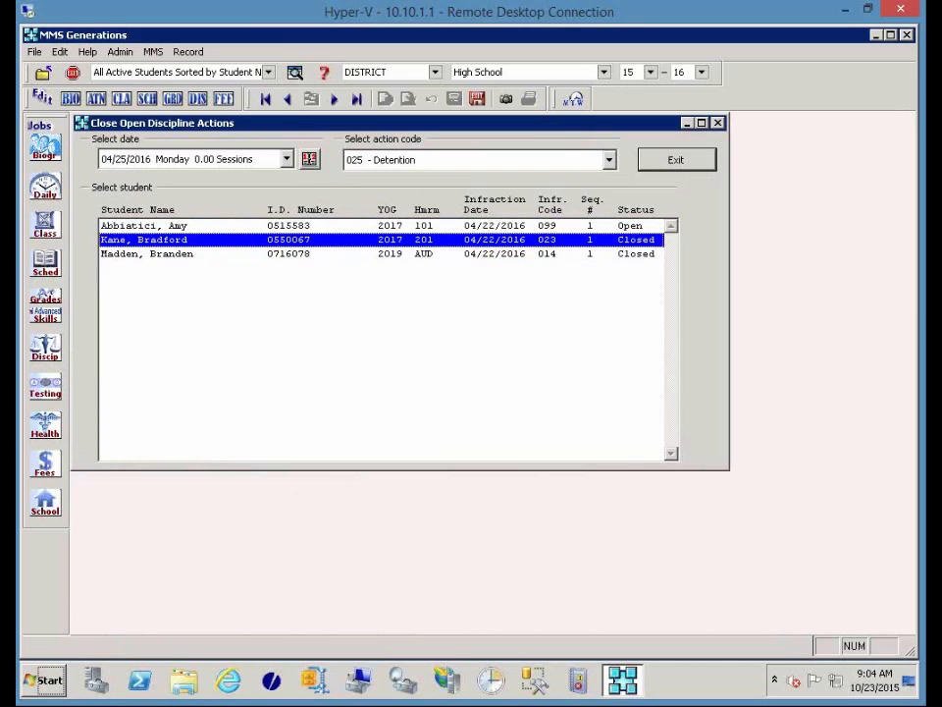
click(660, 161)
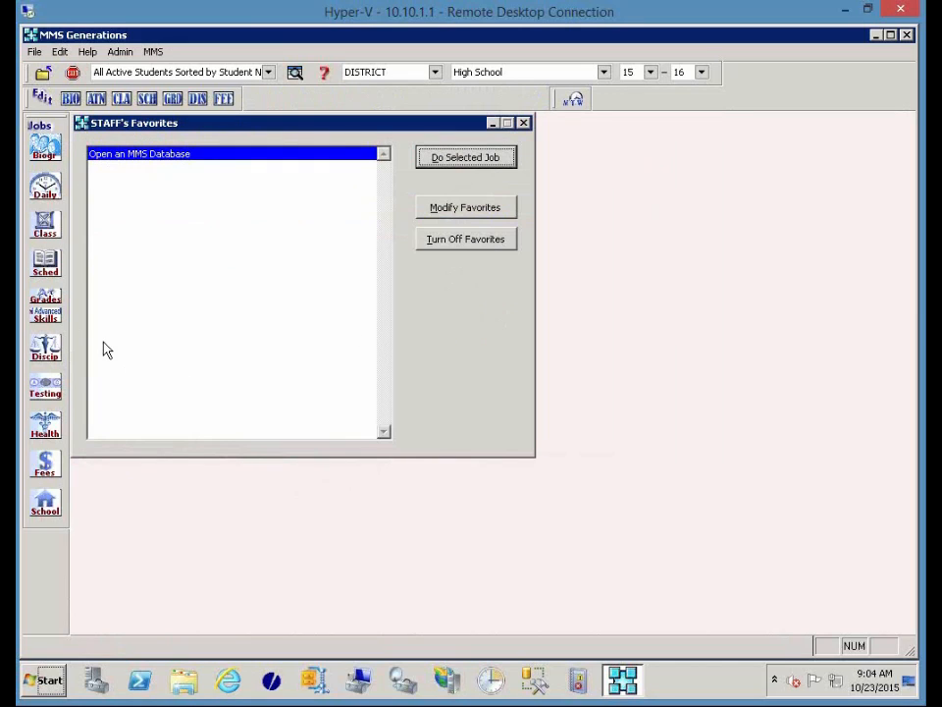
Launch Print Student Report by Infraction from the Discip jobs and open its infraction selection list.
click(54, 353)
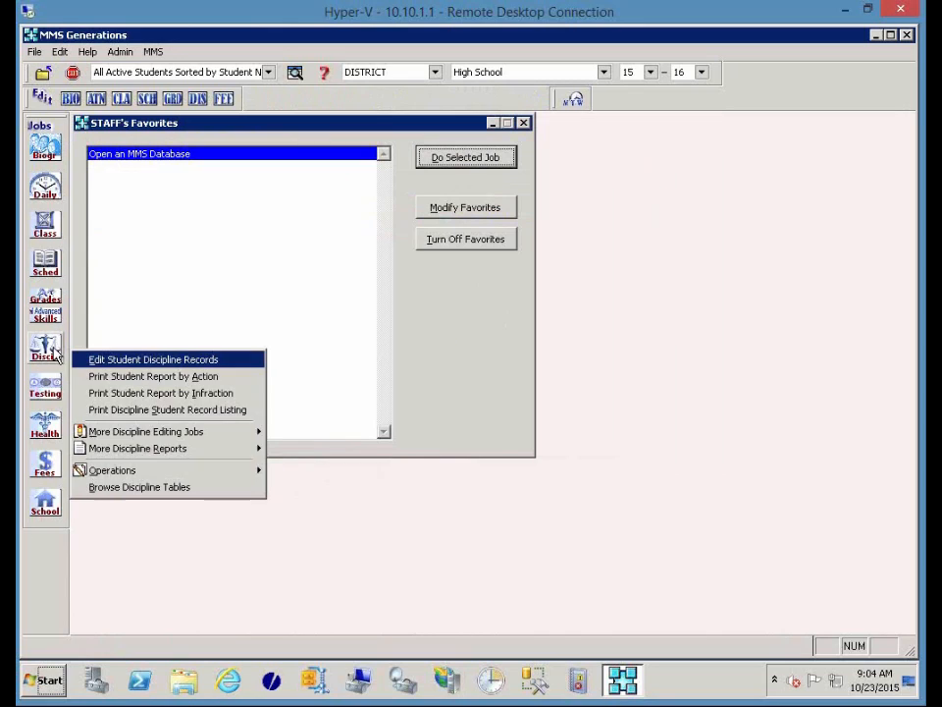
click(177, 394)
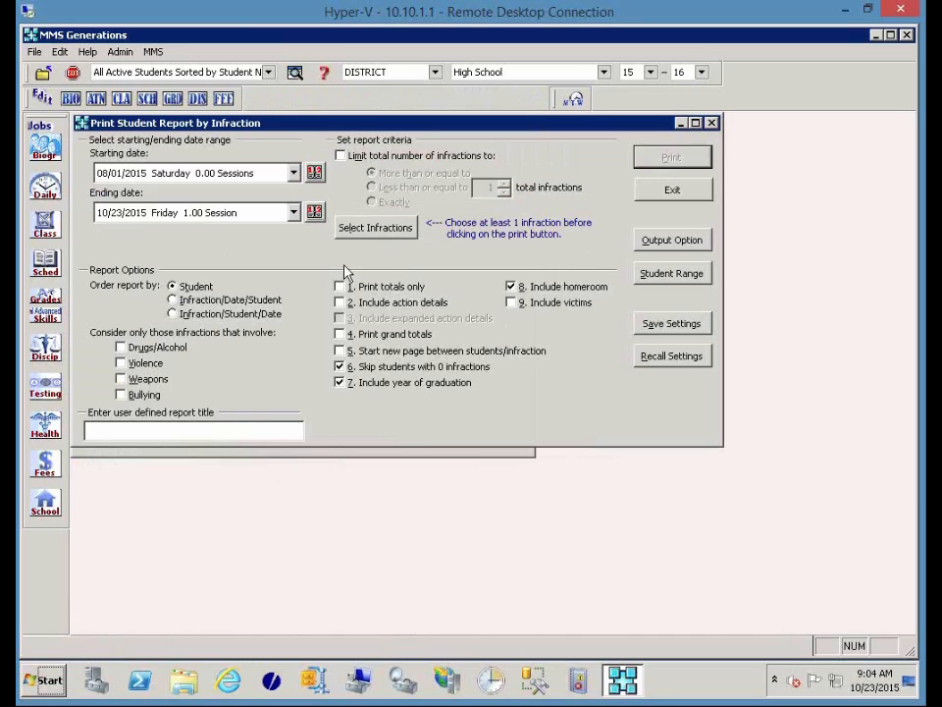
click(399, 237)
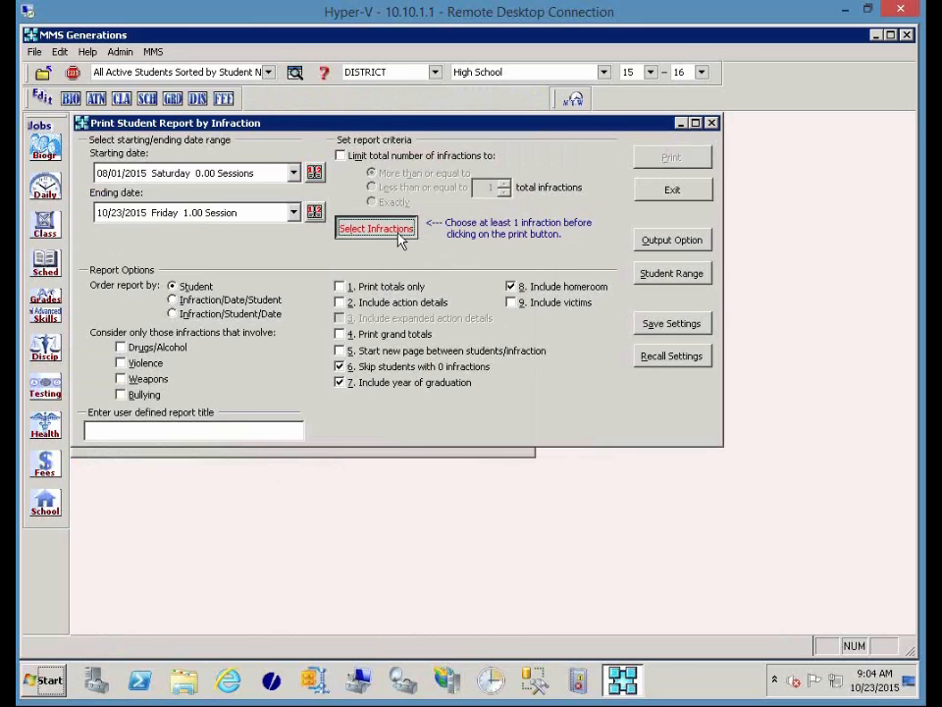
Select infractions 010 through 102 with a minimum of 1 occurrence each, then return to settings.
click(312, 185)
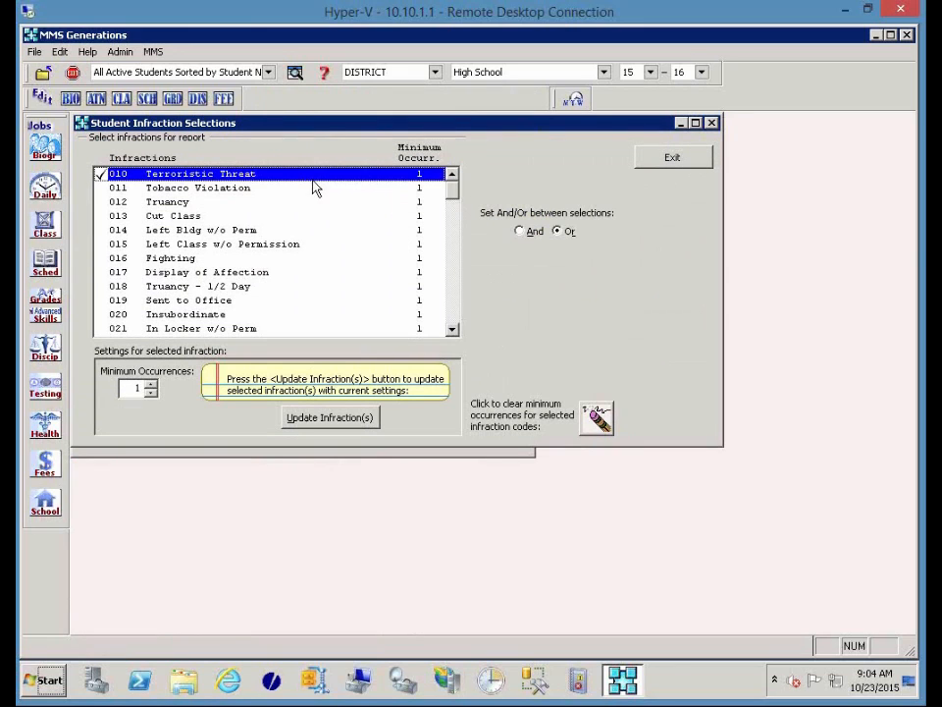
drag(450, 191, 443, 342)
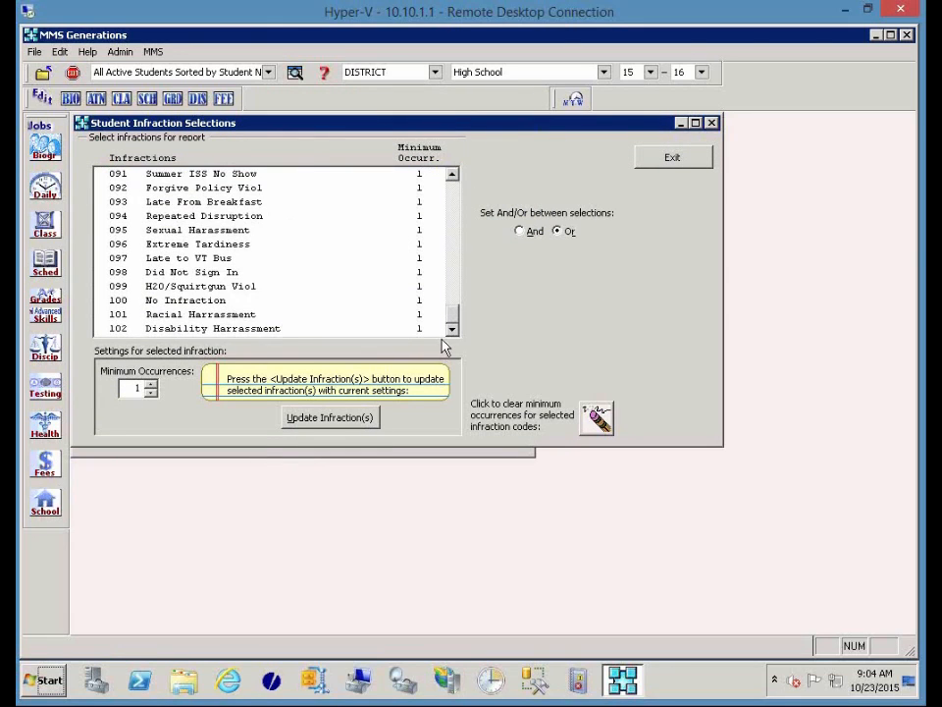
shift+click(192, 329)
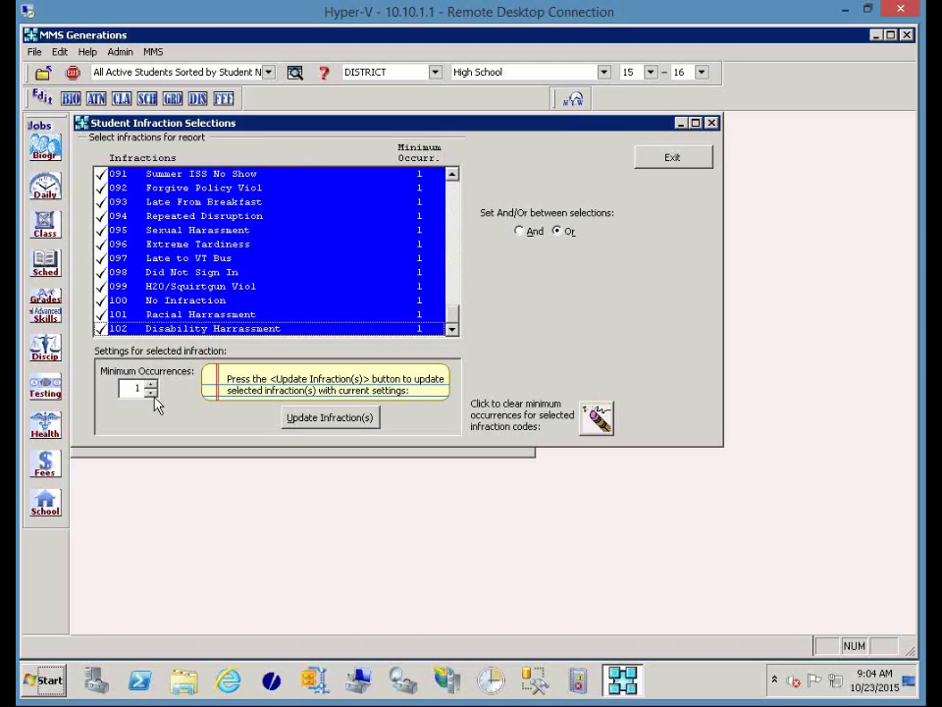
click(151, 384)
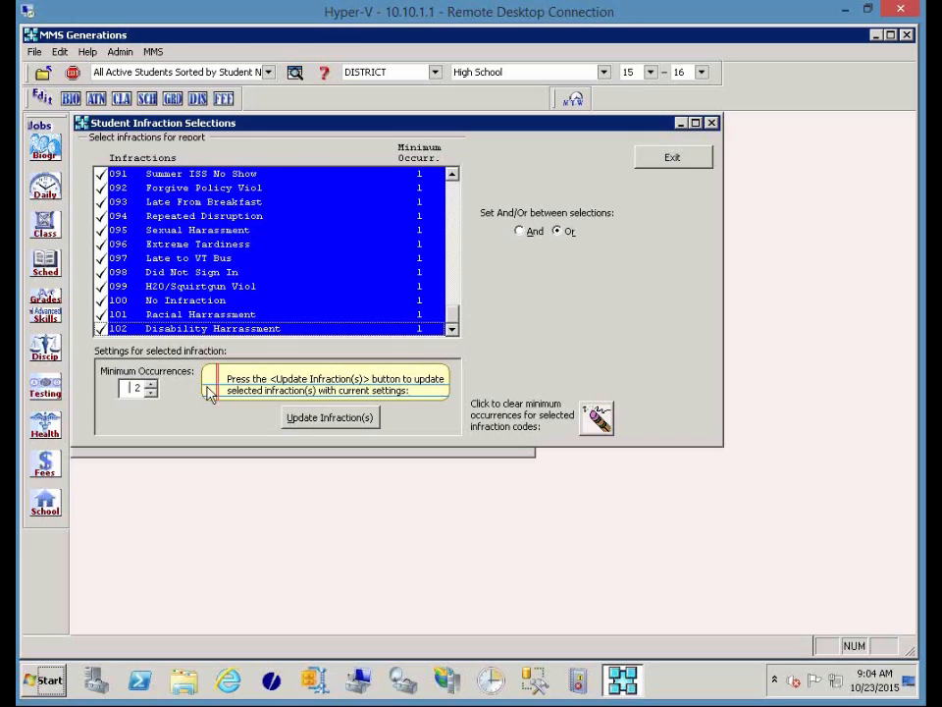
click(310, 419)
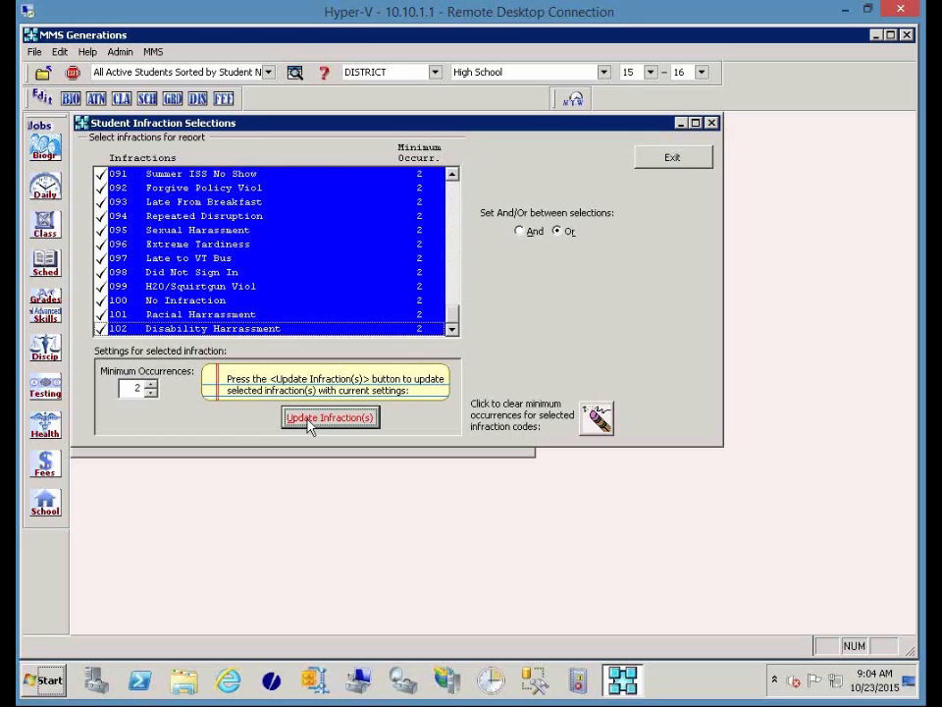
click(151, 392)
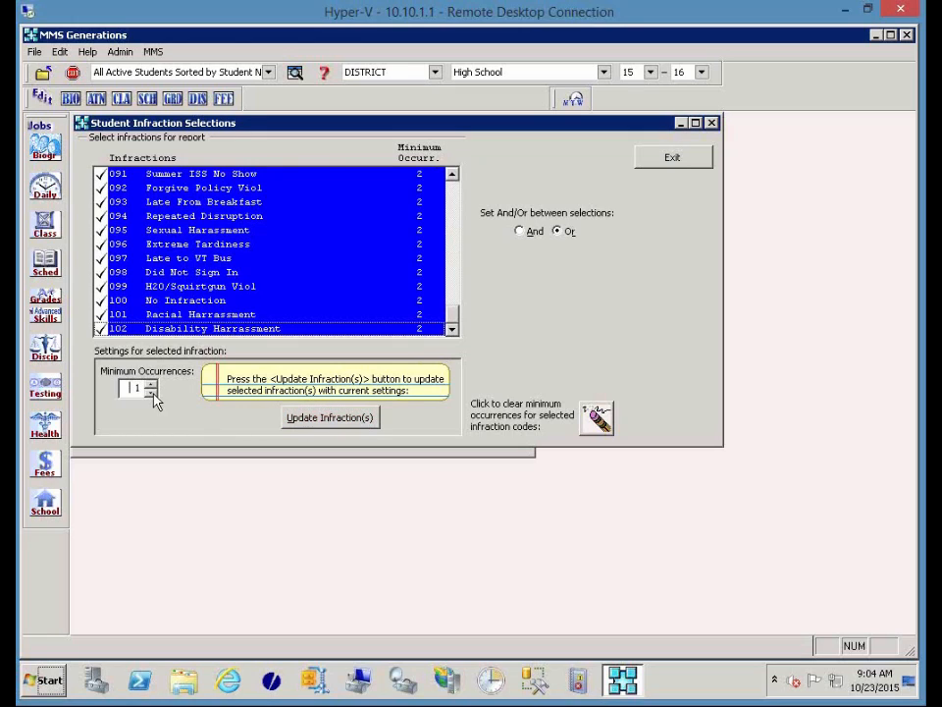
click(312, 420)
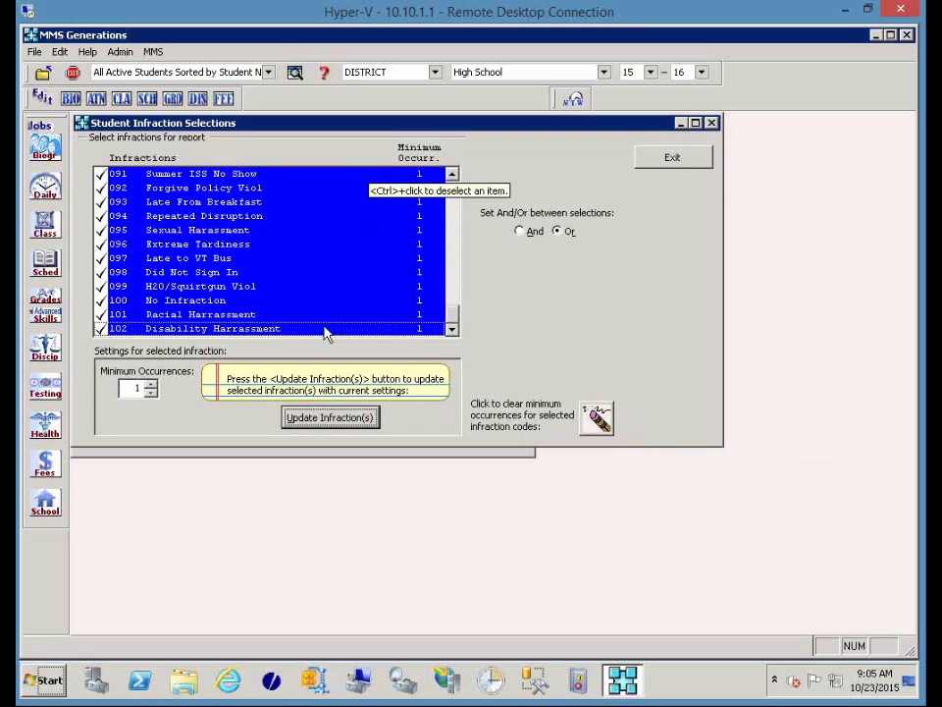
click(688, 163)
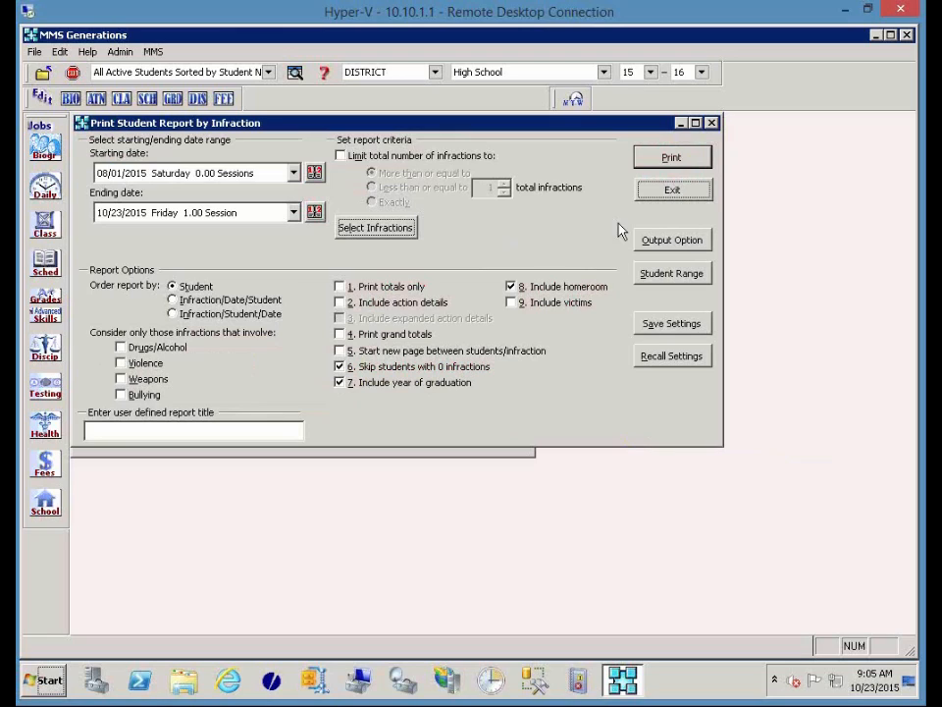
Print the student infraction report for 08/01/2015–10/23/2015, ordered by student.
click(662, 168)
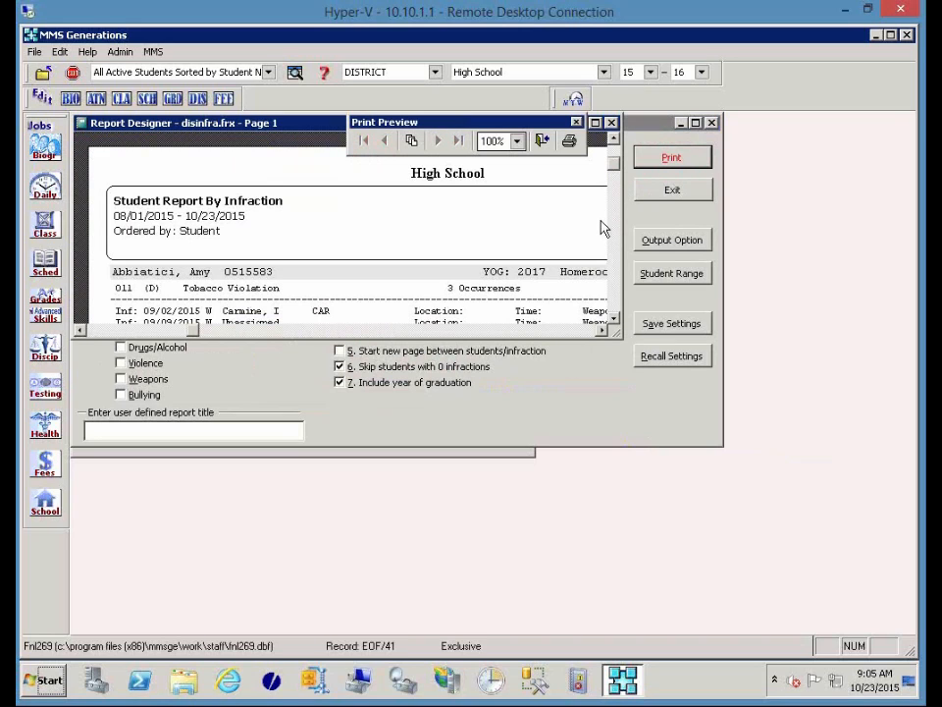
Maximize the infraction report preview, then close it and exit the report settings.
click(596, 124)
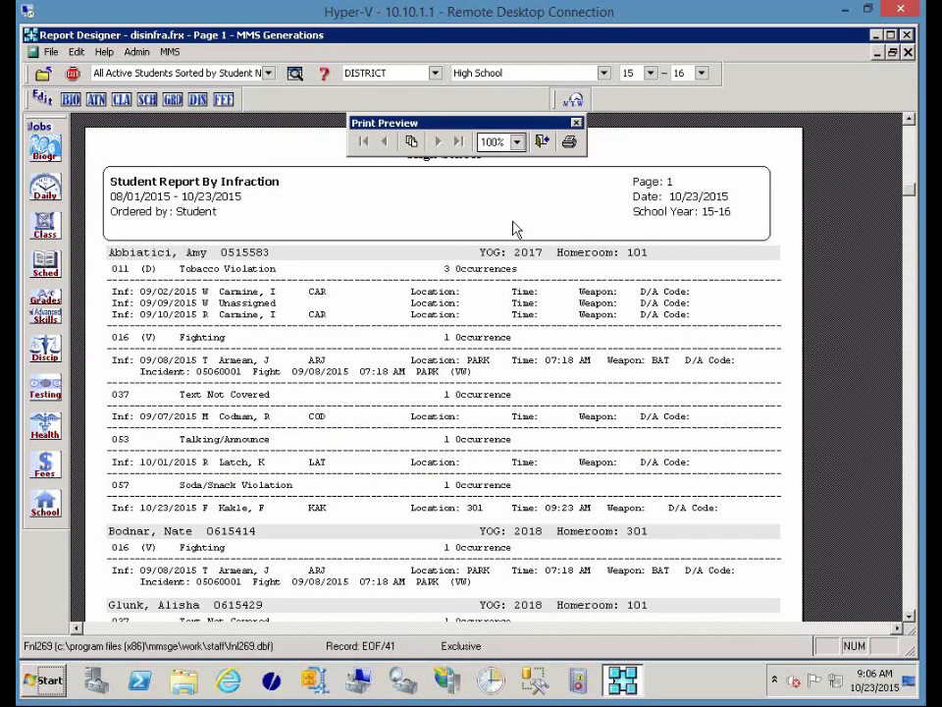
click(541, 141)
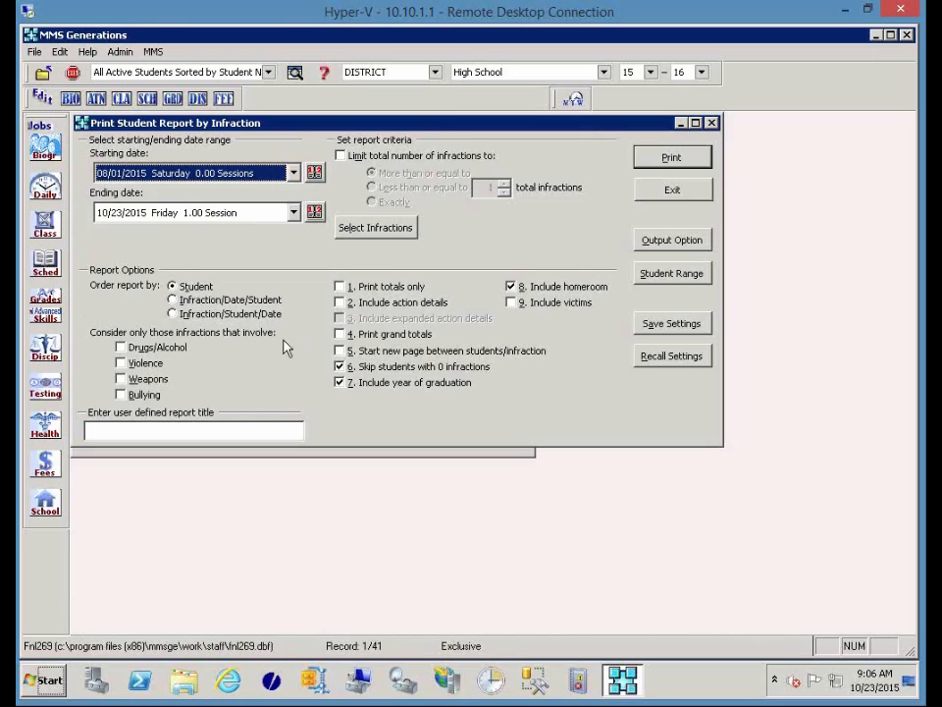
click(691, 192)
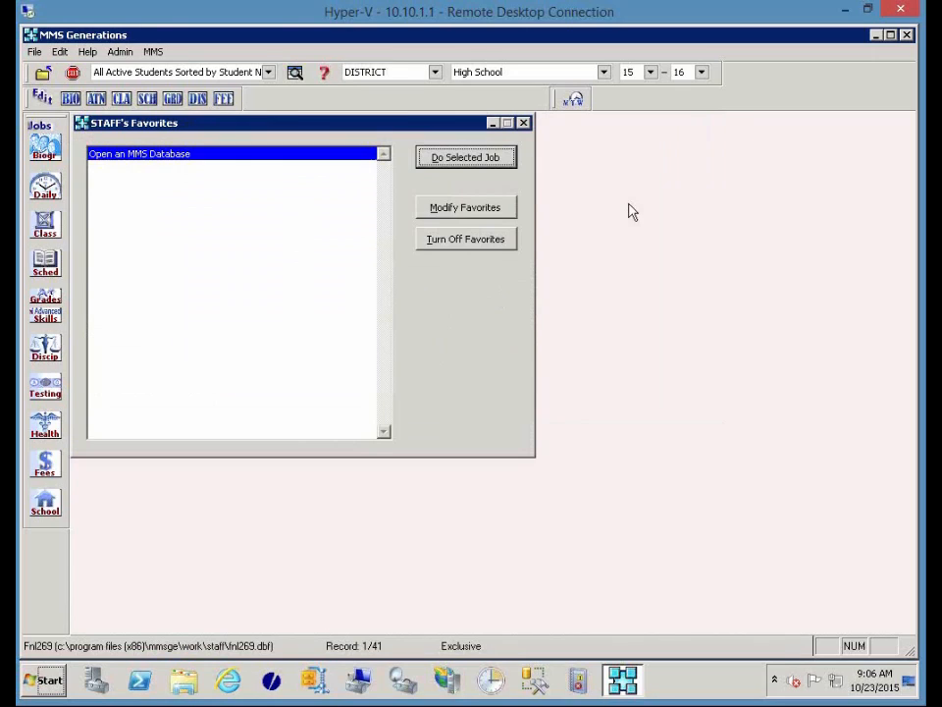
Open the Staff Report by Infraction from the More Discipline Reports menu.
click(53, 354)
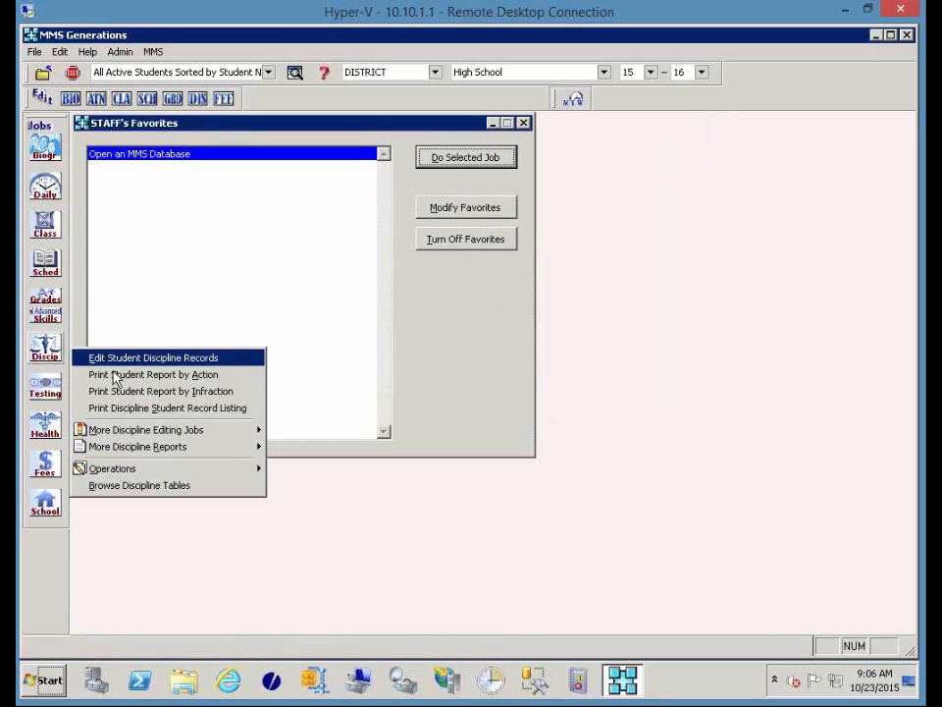
mouse_move(179, 449)
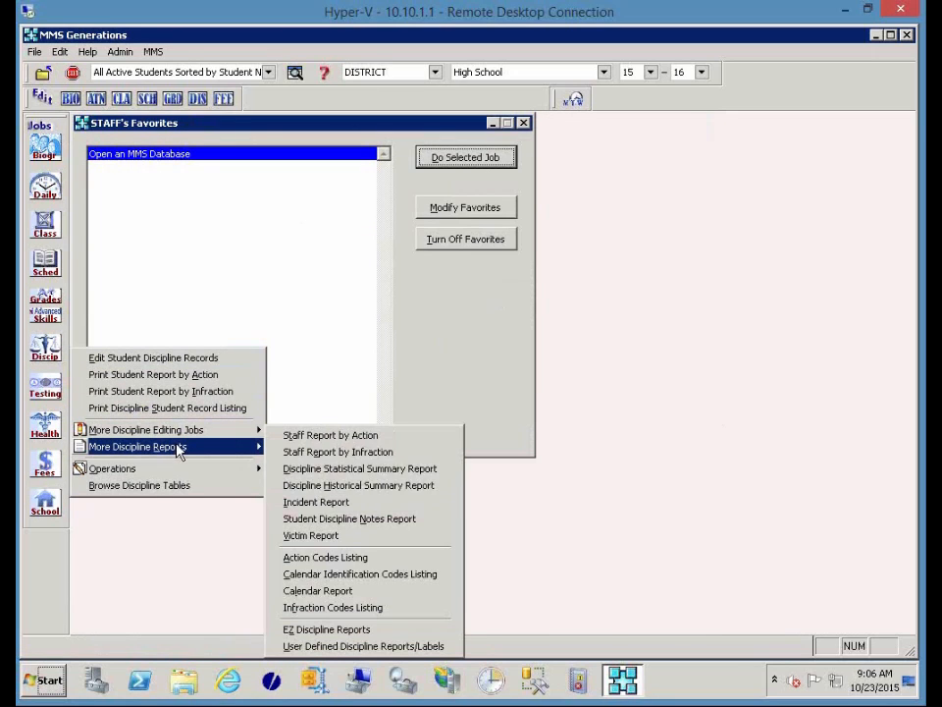
click(373, 453)
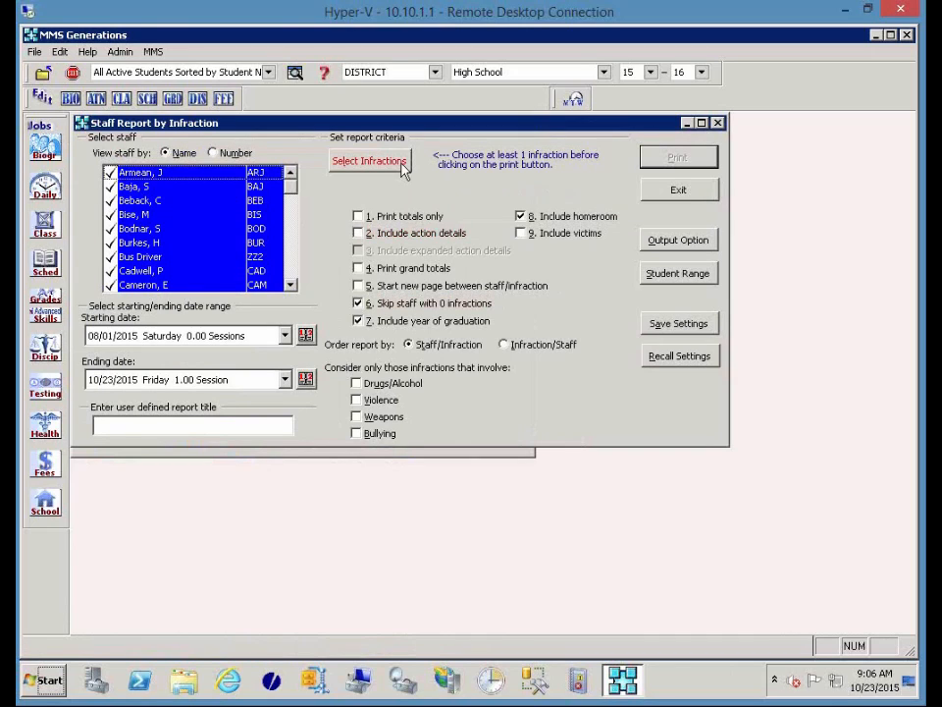
Select every infraction, 010 through 102, and return to the report settings.
click(402, 163)
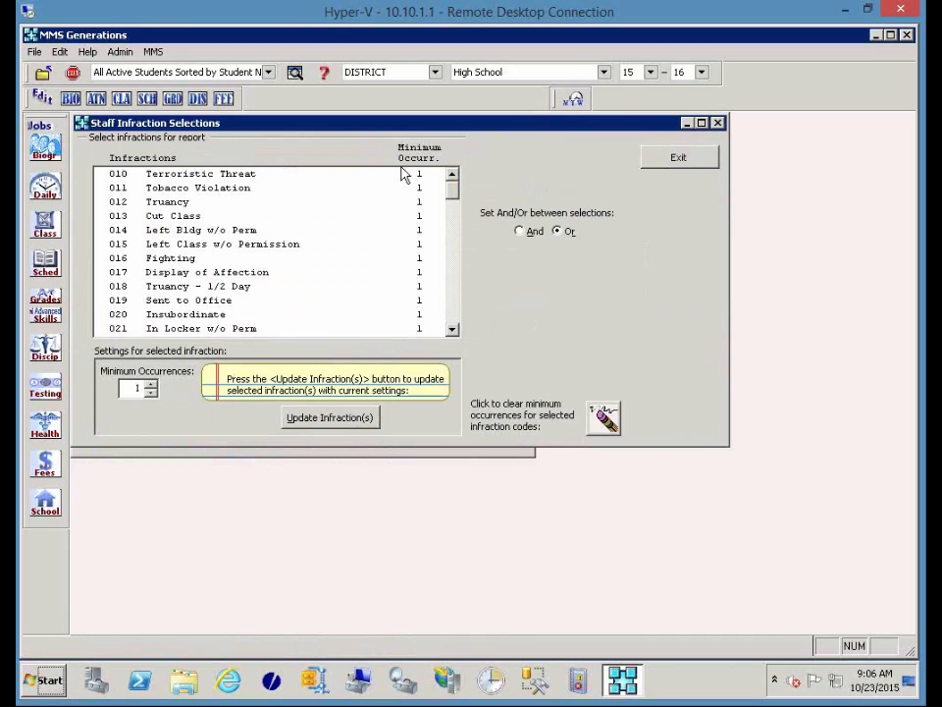
click(253, 179)
drag(452, 185, 449, 339)
key(ctrl+a)
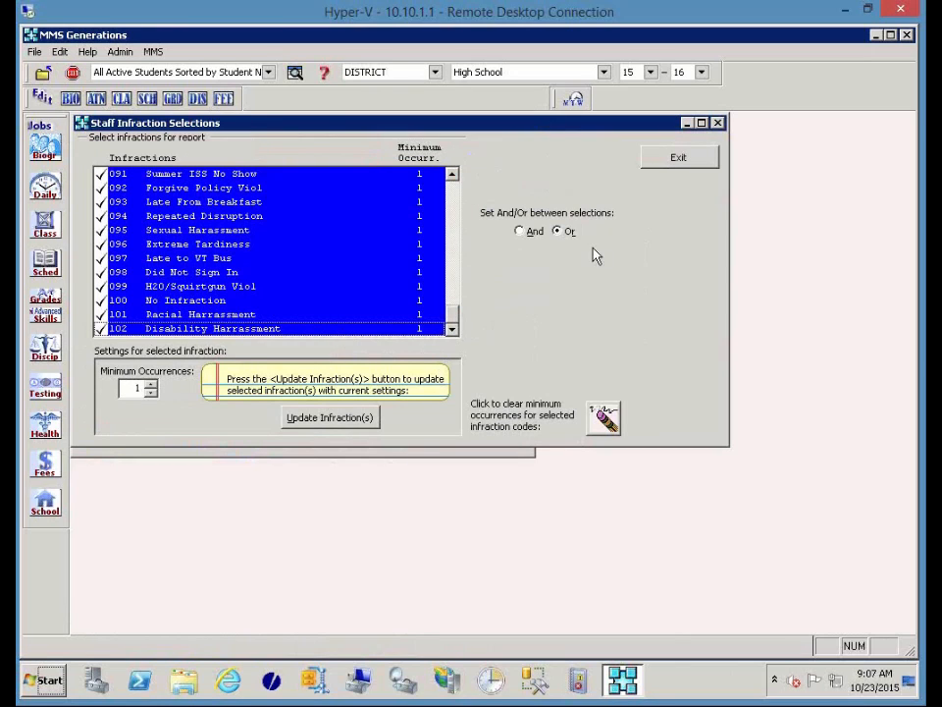
click(679, 160)
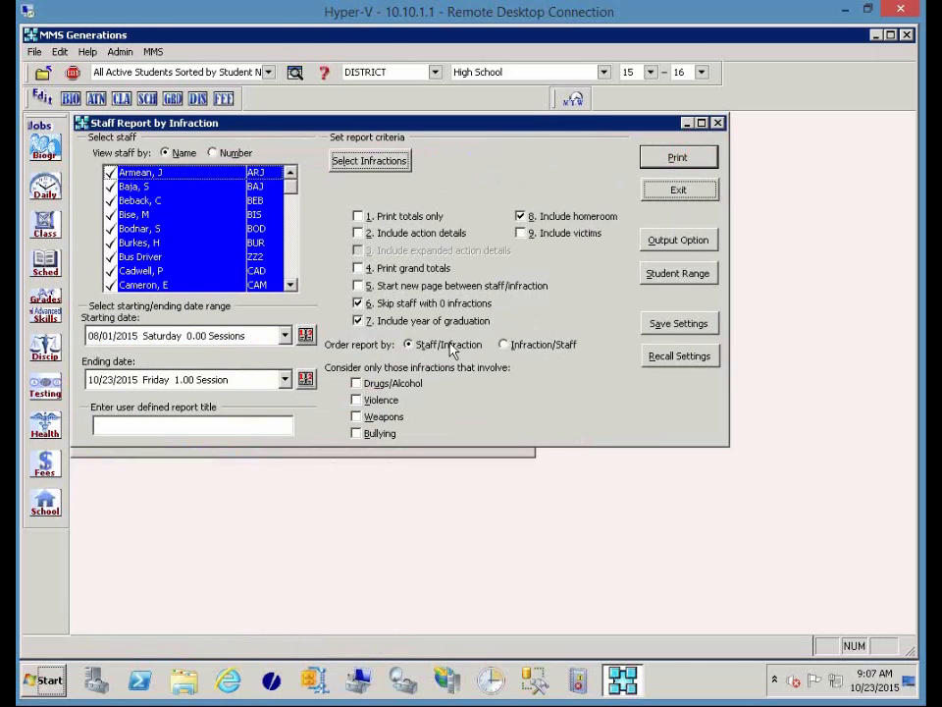
click(667, 165)
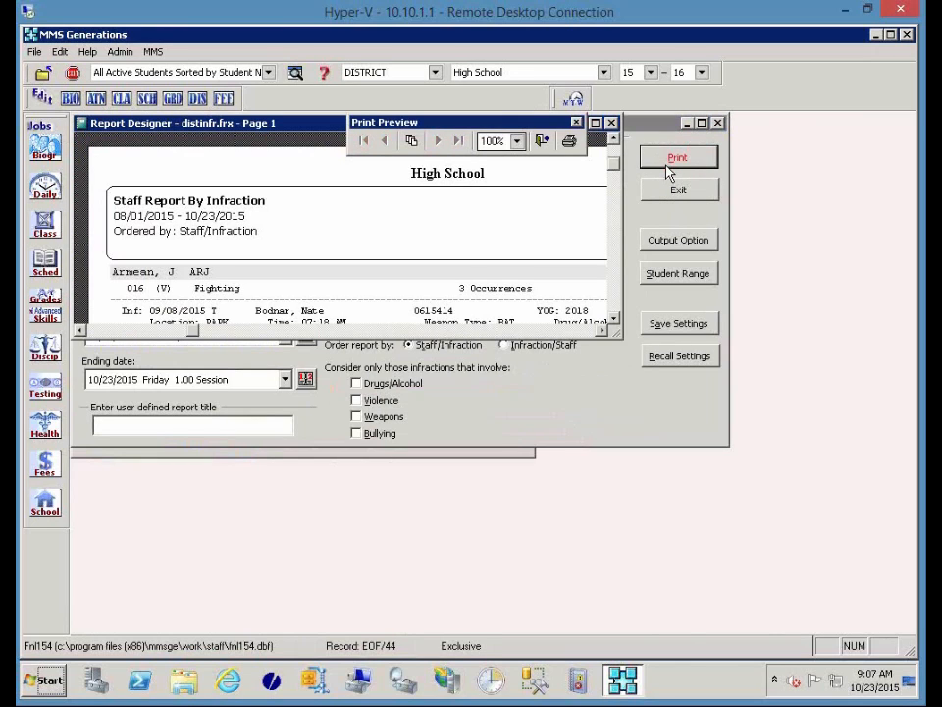
click(595, 123)
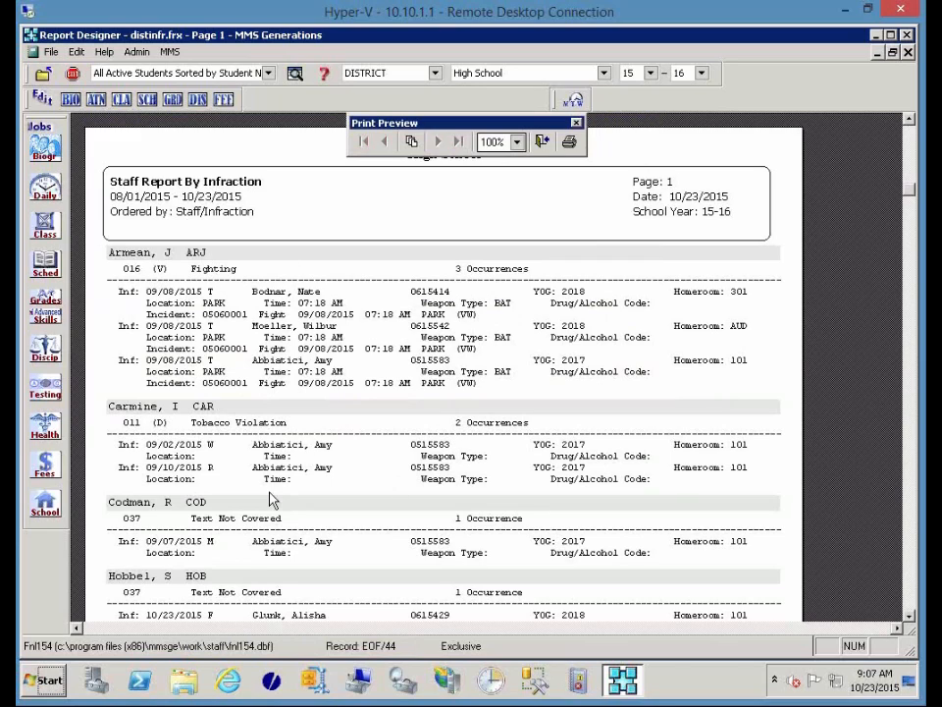
scroll(236, 578, down, 3)
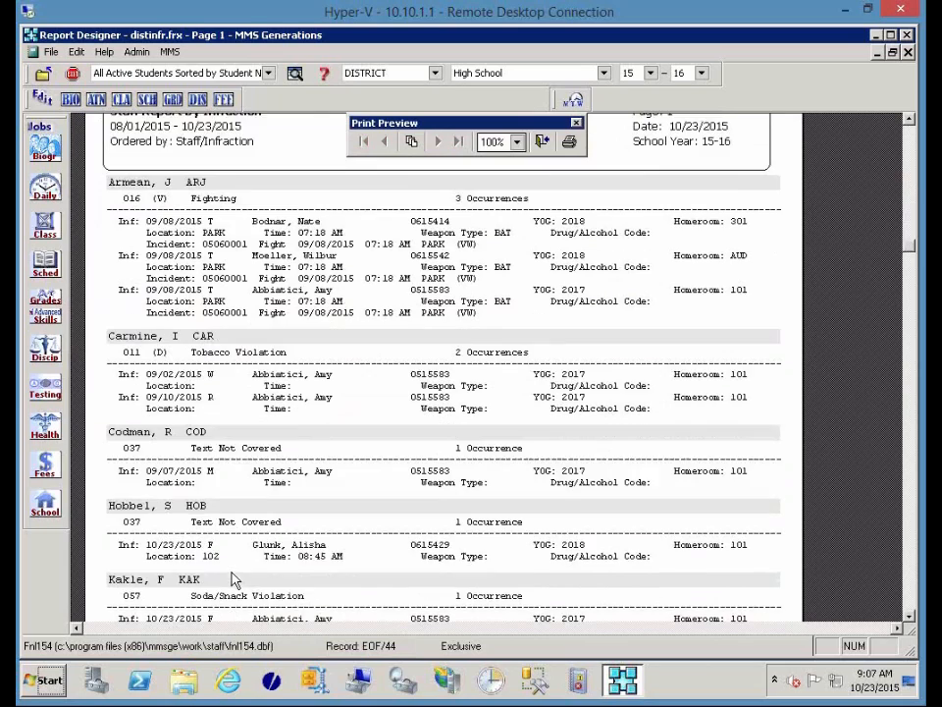
scroll(235, 579, down, 1)
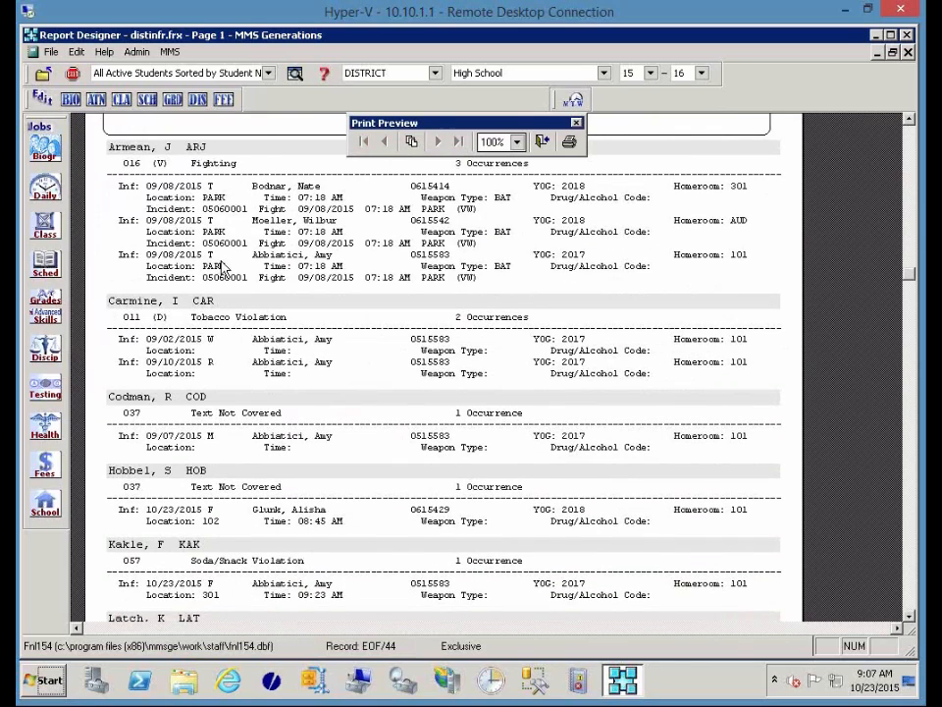
click(542, 142)
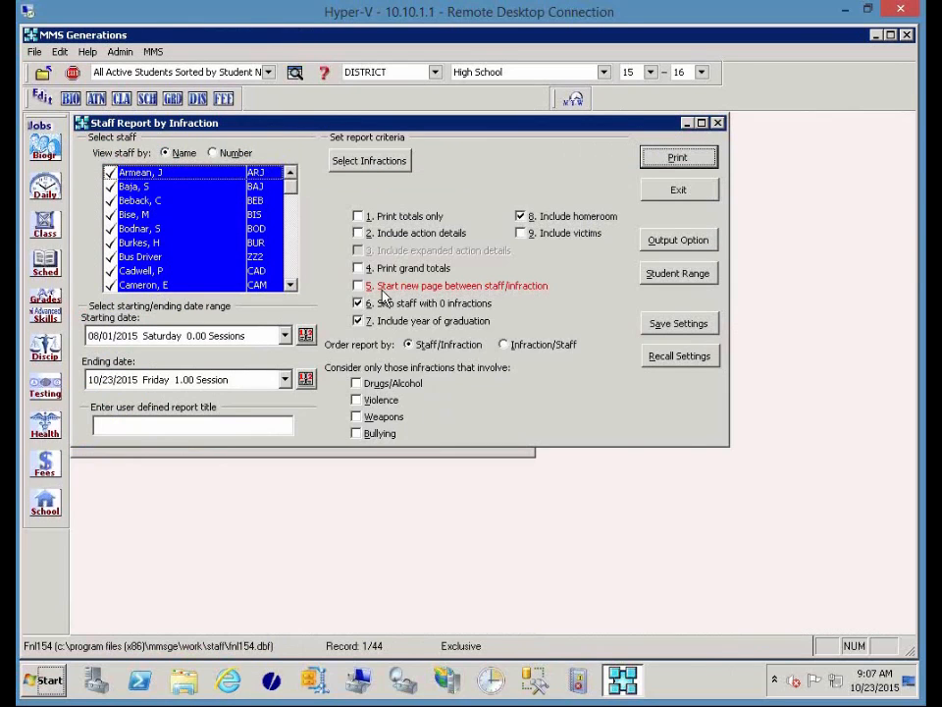
Preview the staff report with totals only in Infraction/Staff order, then close it and exit.
click(370, 217)
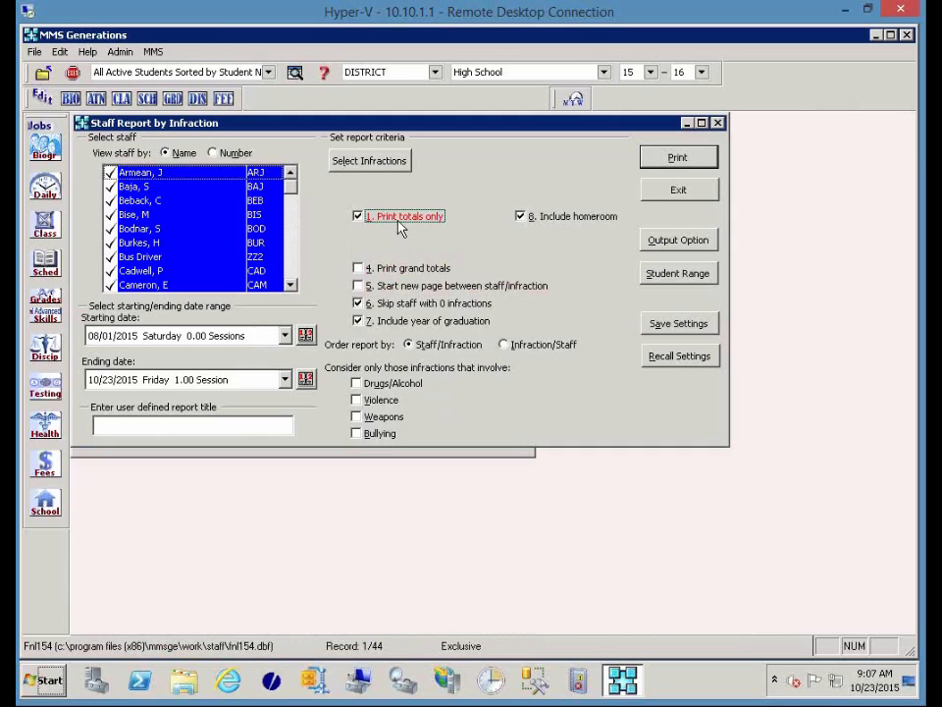
click(539, 348)
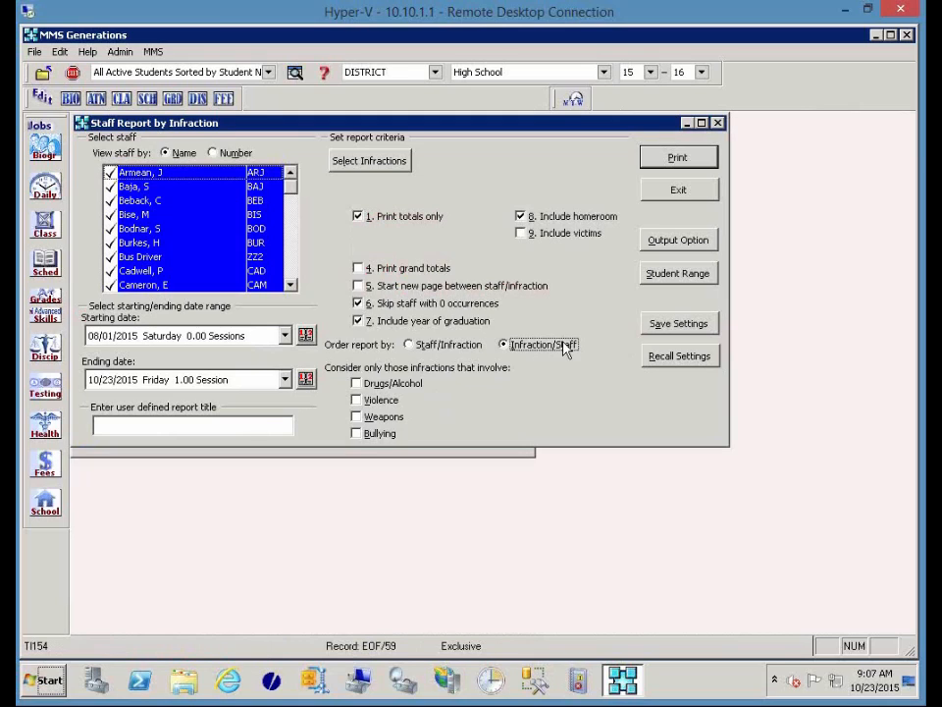
click(655, 169)
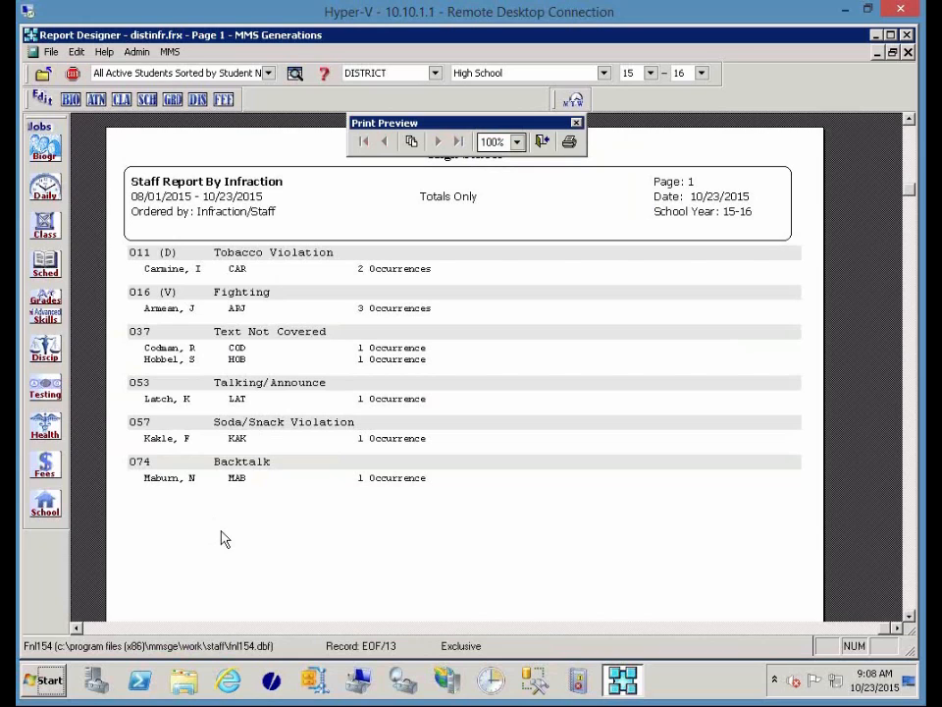
click(540, 149)
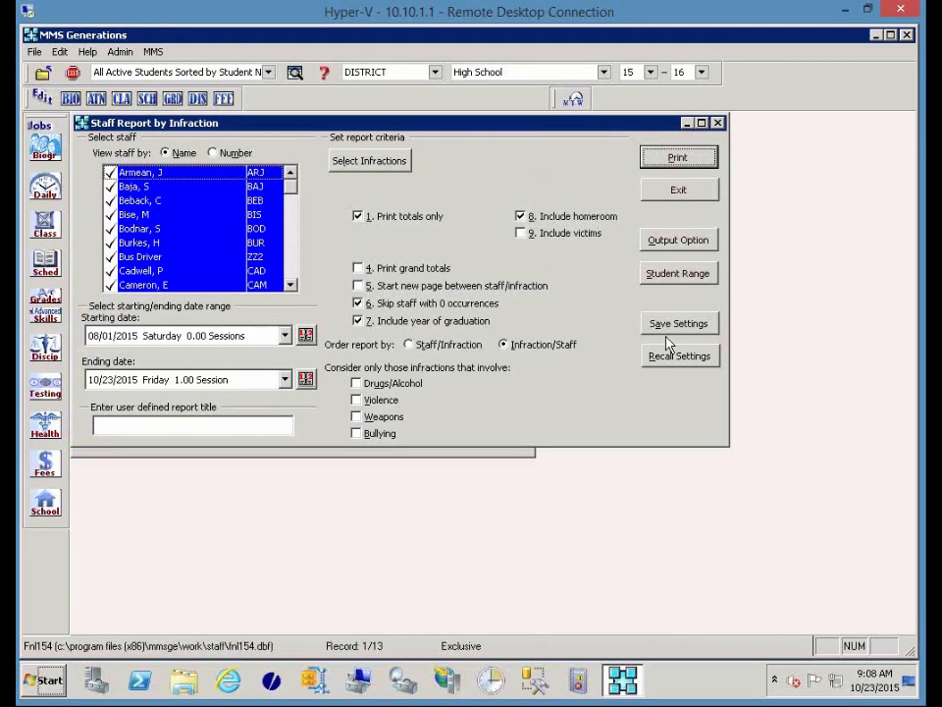
click(679, 189)
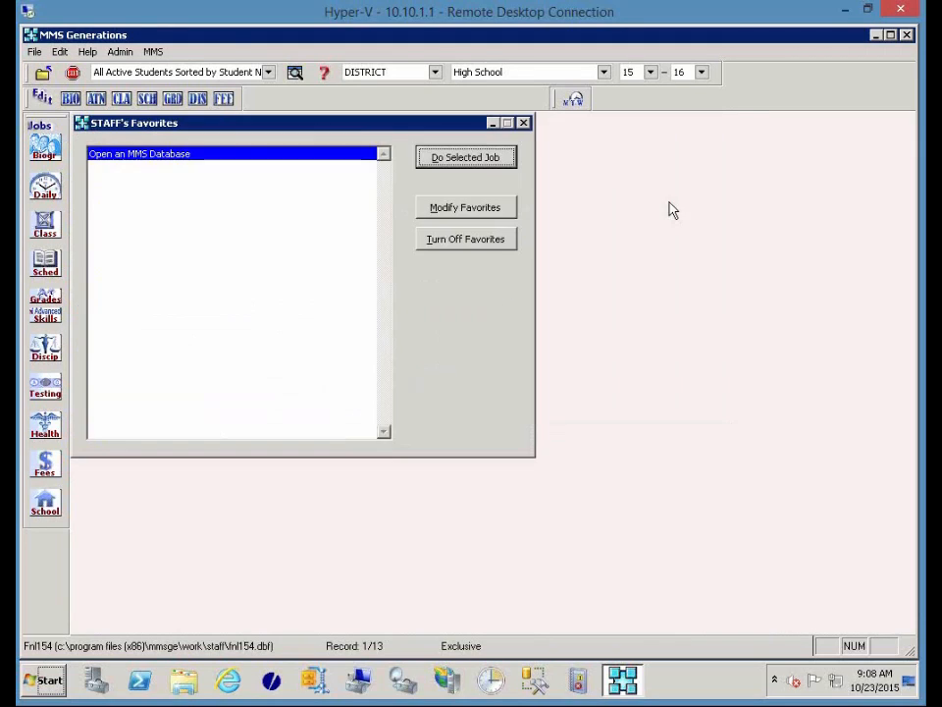
Open Print Discipline Student Record Listing, check 'For teacher portal' and recall its saved settings.
click(56, 349)
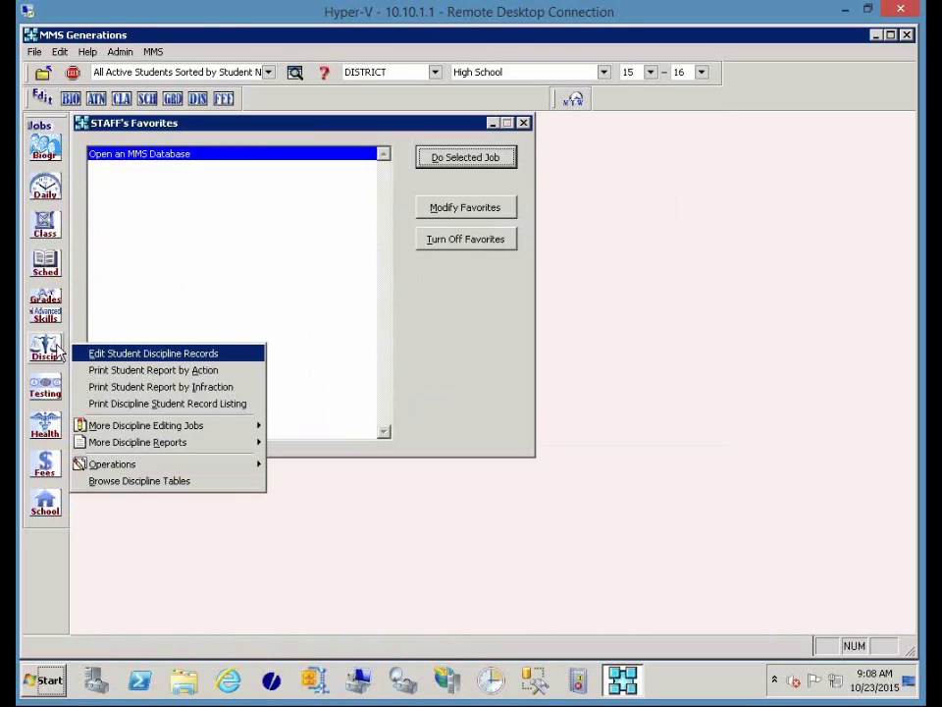
click(187, 405)
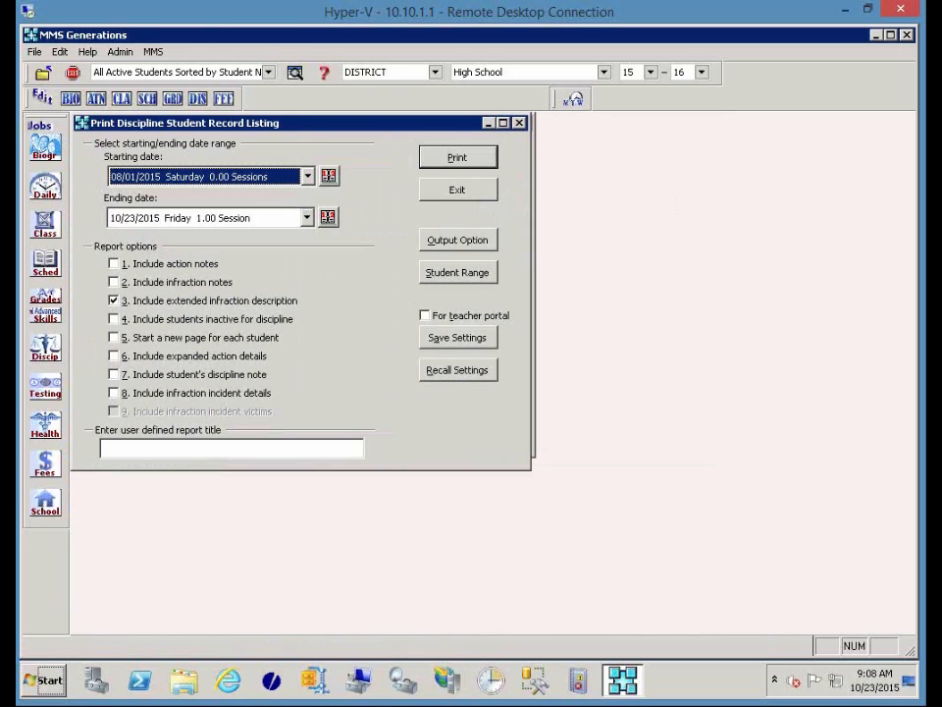
click(458, 318)
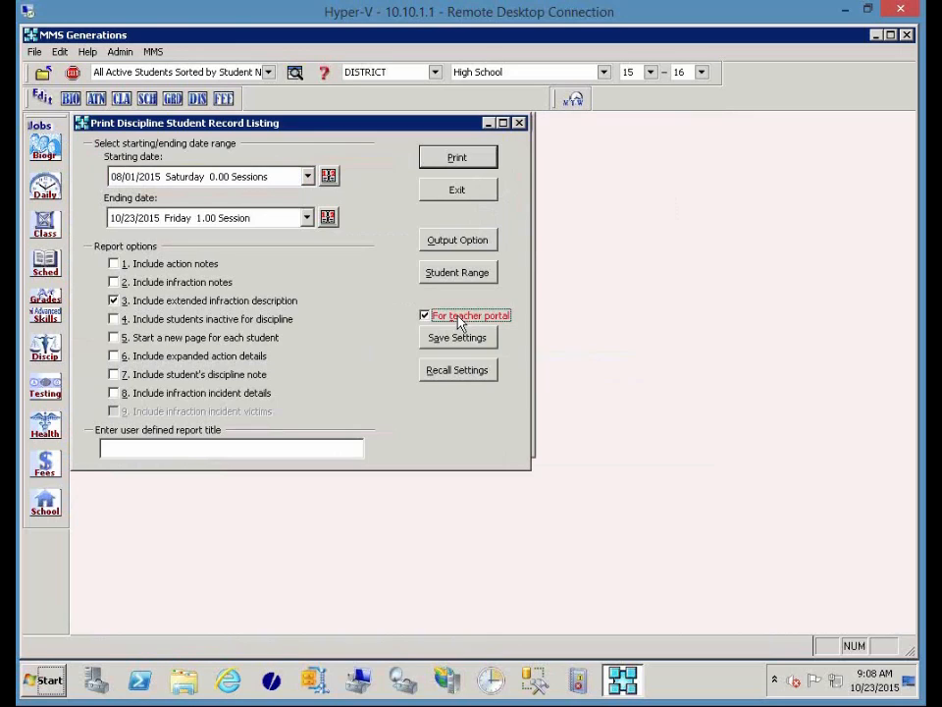
click(464, 378)
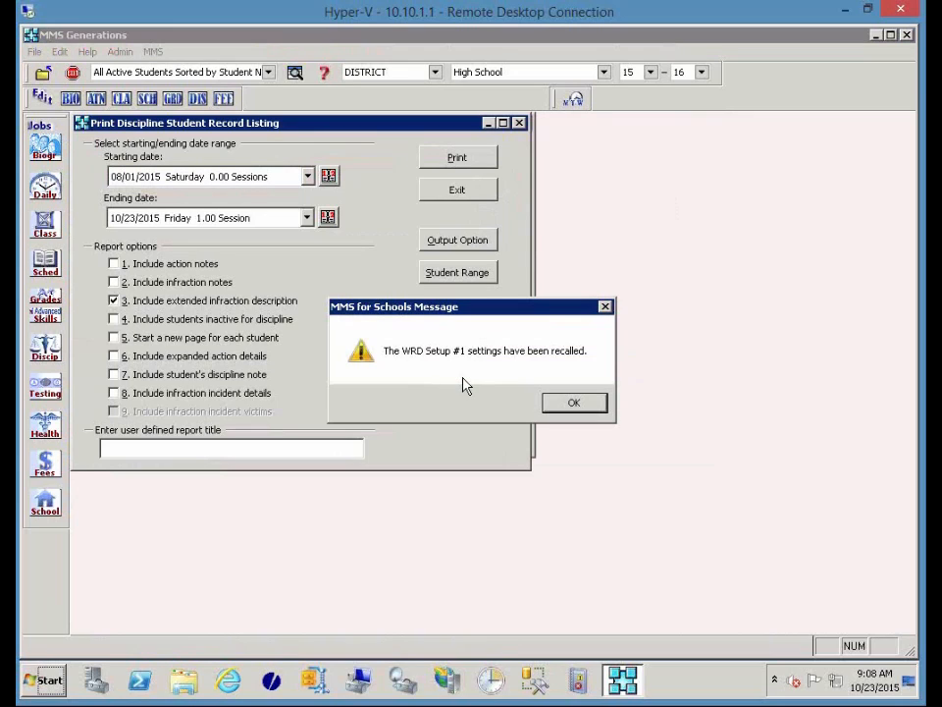
click(565, 407)
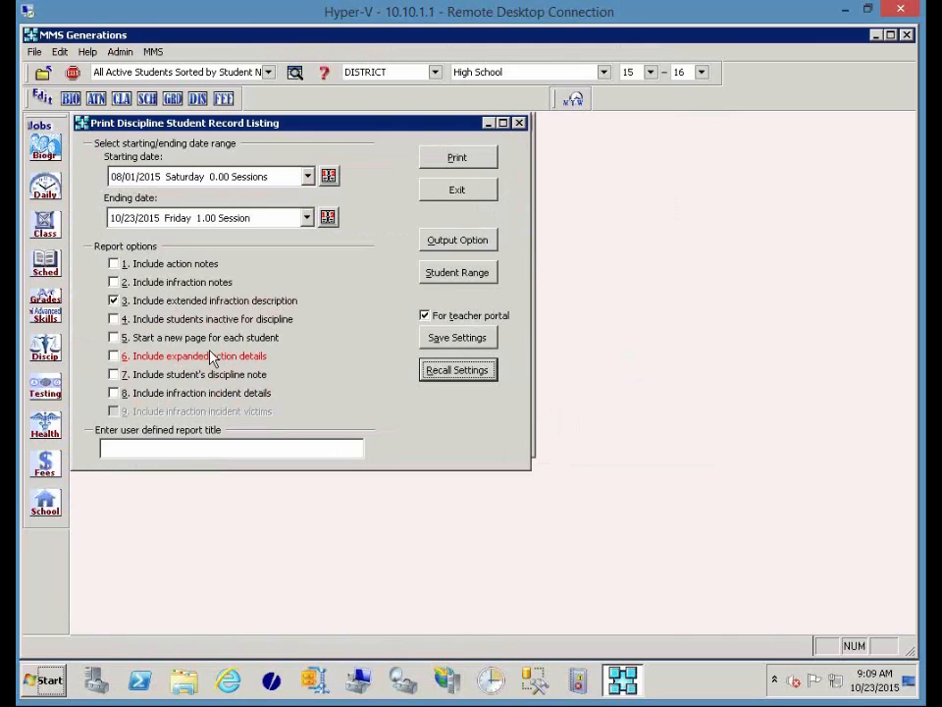
Uncheck 'For teacher portal' and try recalling stored settings, which finds none saved.
click(425, 316)
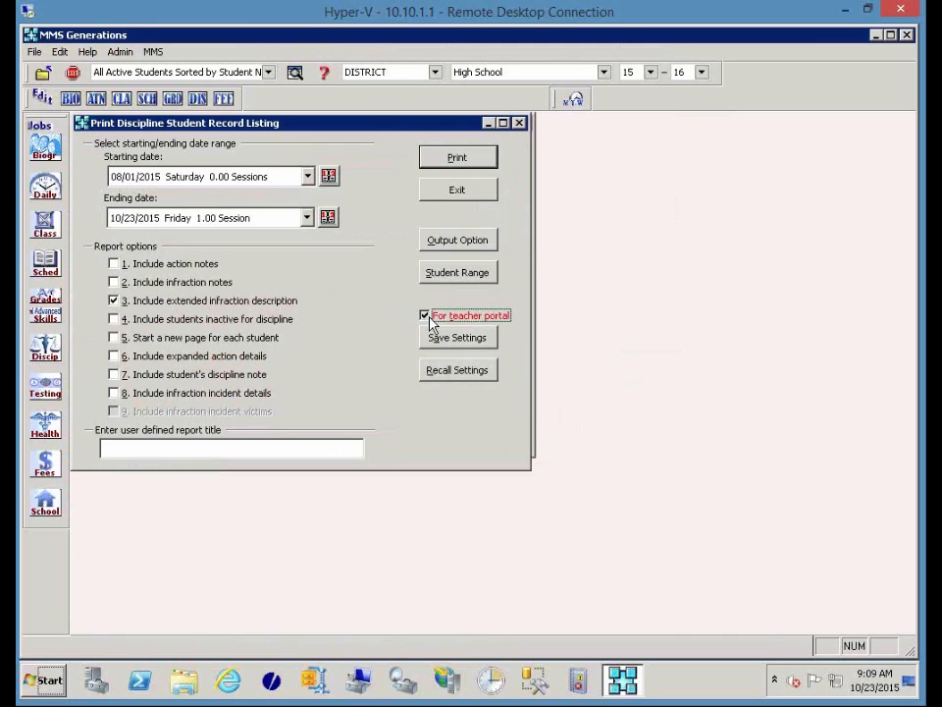
click(440, 381)
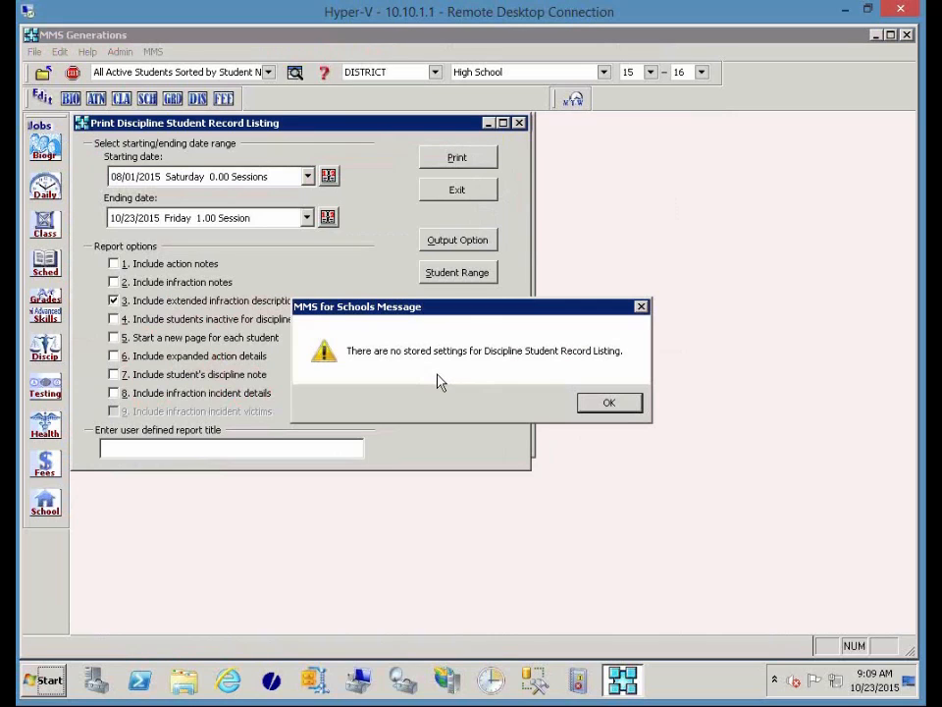
click(588, 408)
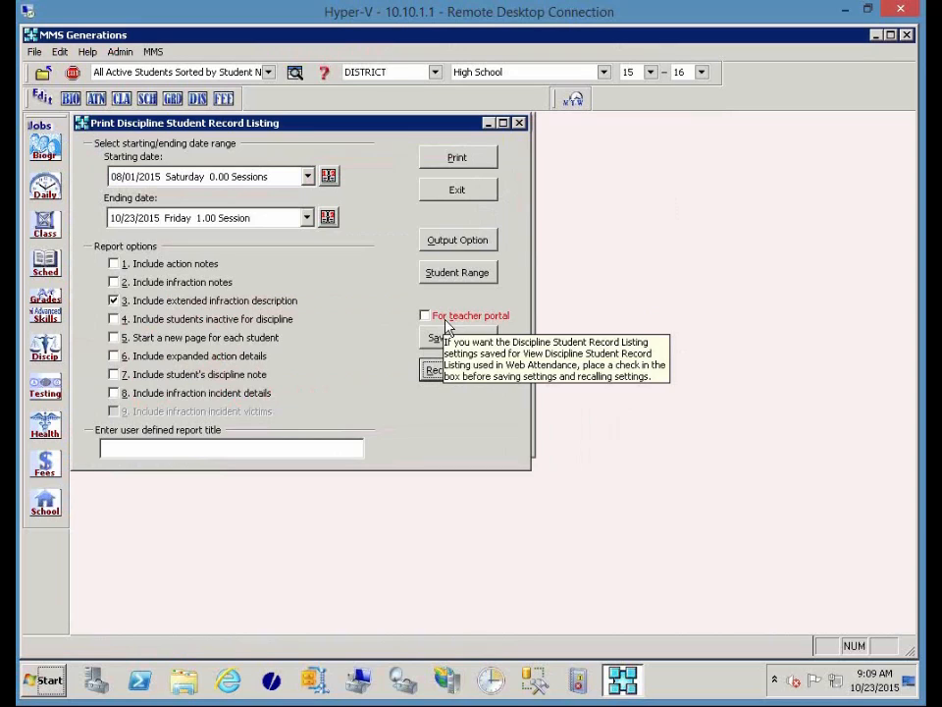
click(437, 277)
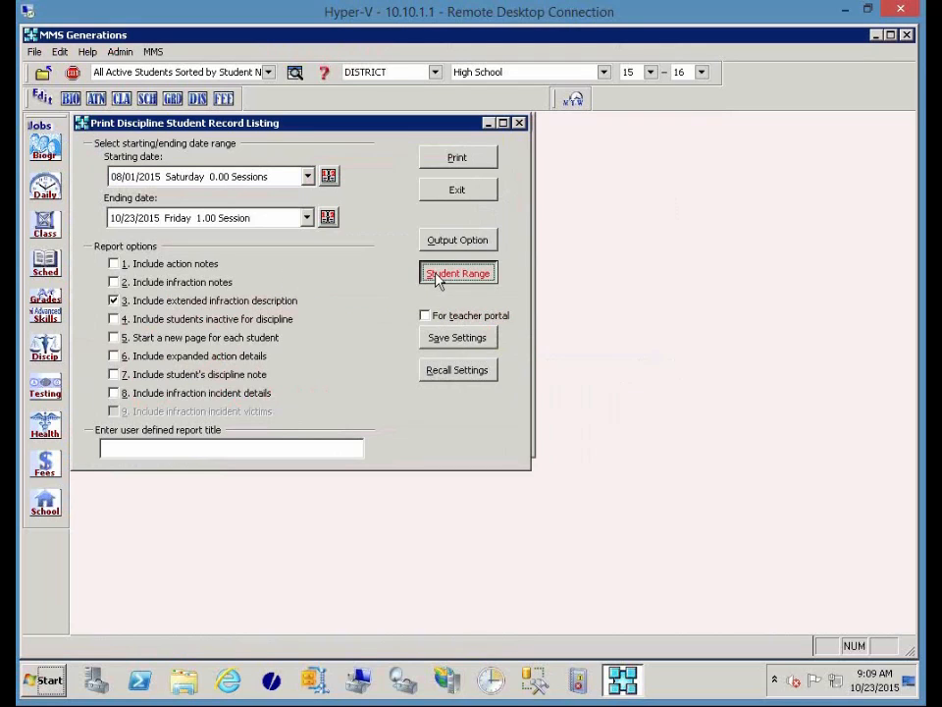
Limit the listing to the first student, add infraction and action notes, and print it.
ctrl+click(210, 269)
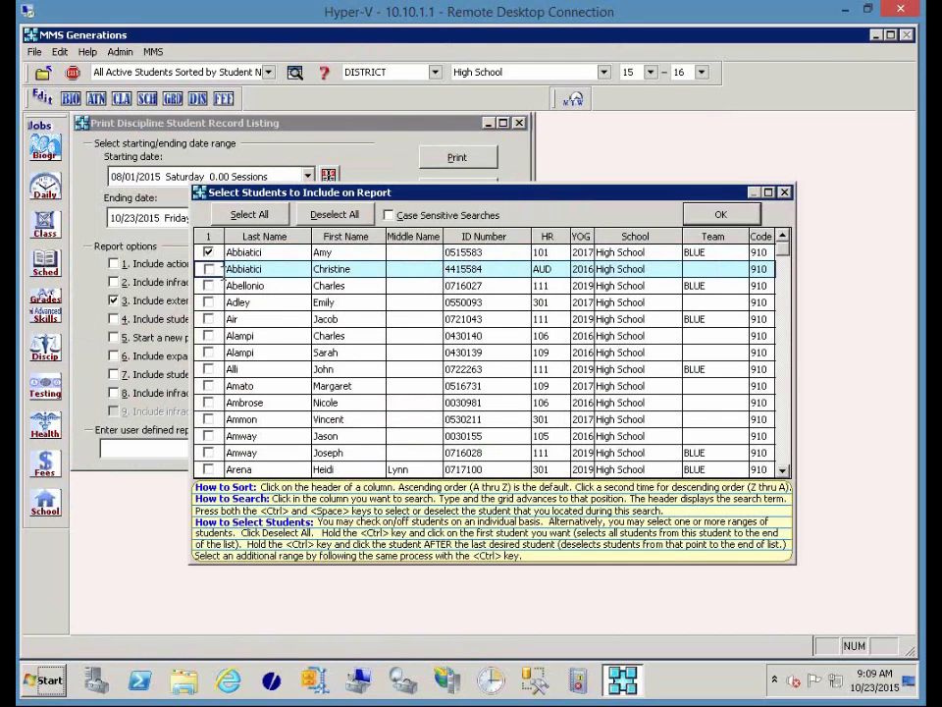
click(721, 214)
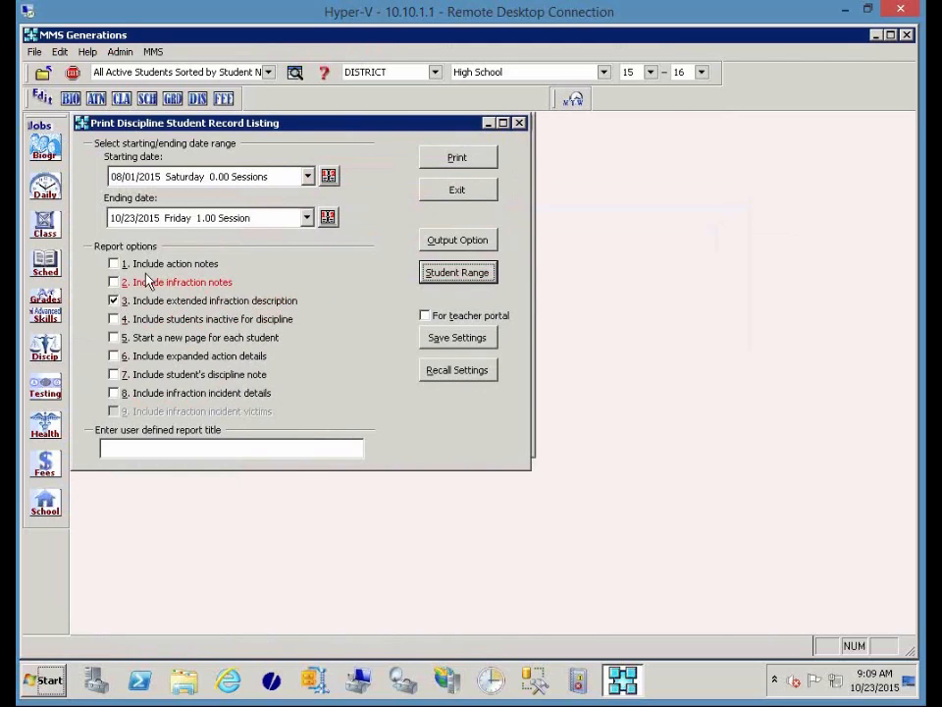
click(132, 281)
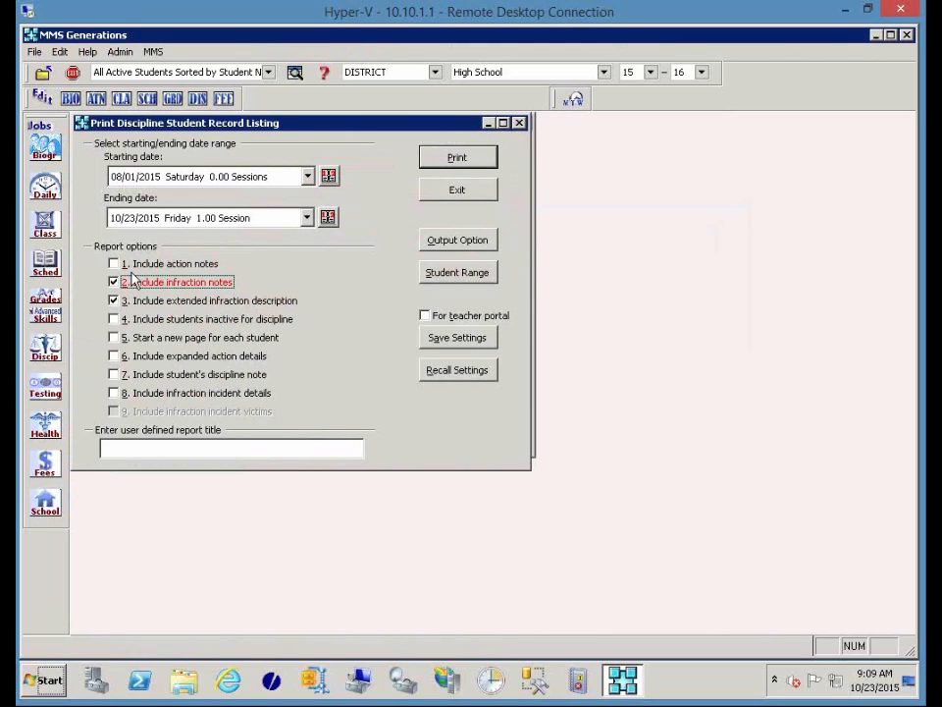
click(133, 265)
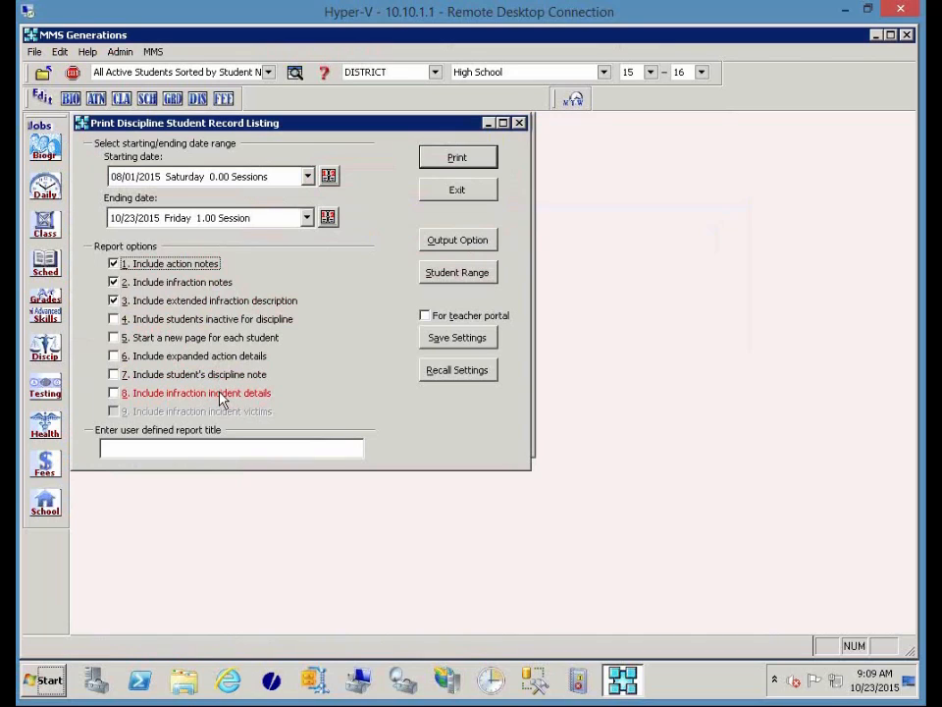
click(474, 157)
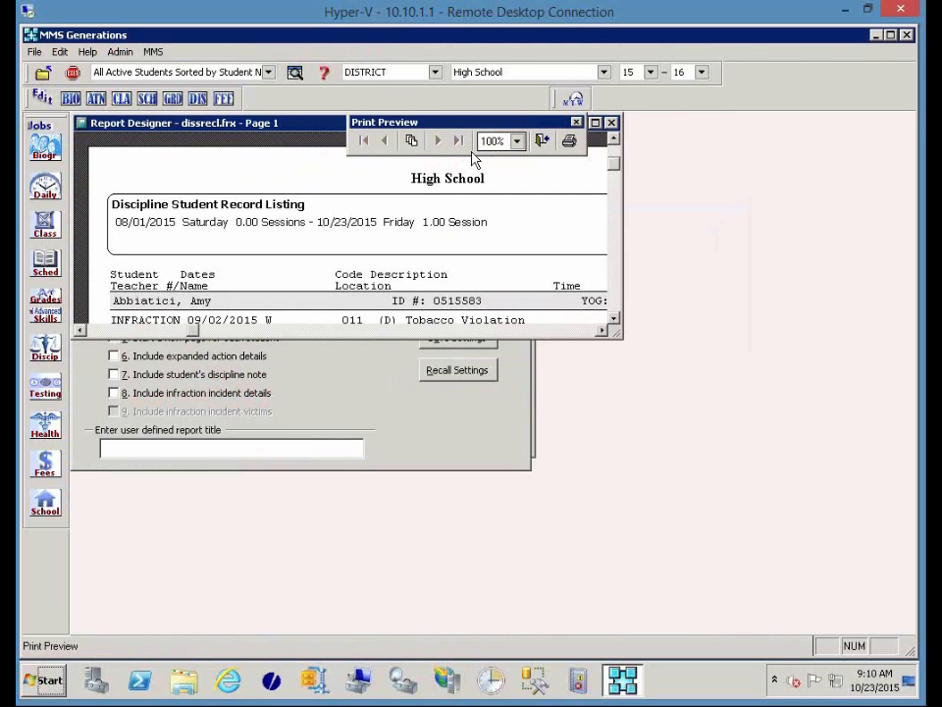
Maximize the record listing preview, then close it and exit its settings window.
click(597, 124)
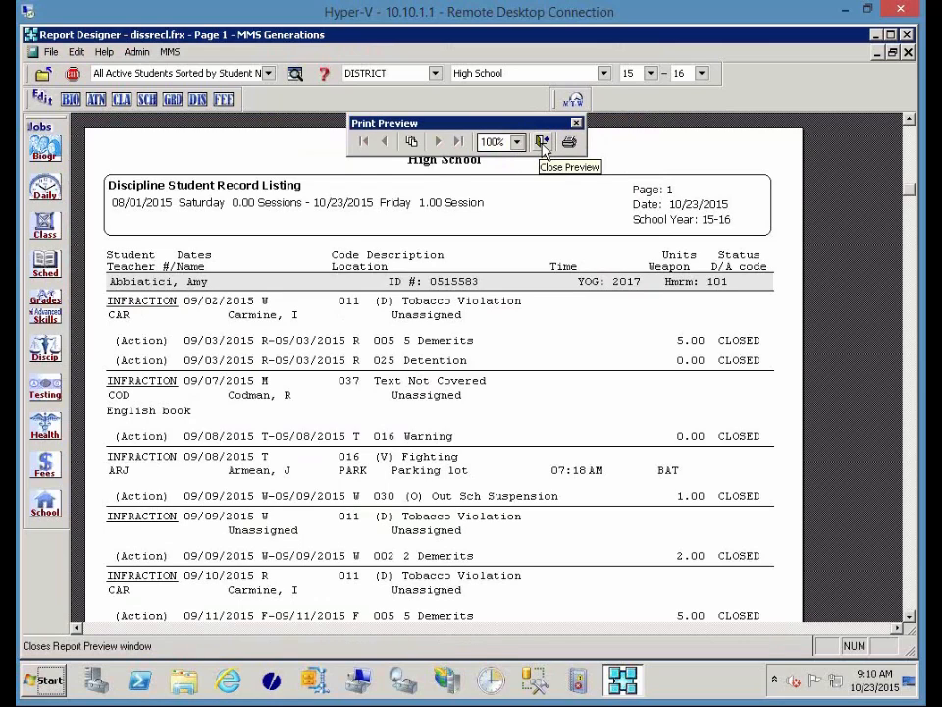
click(543, 143)
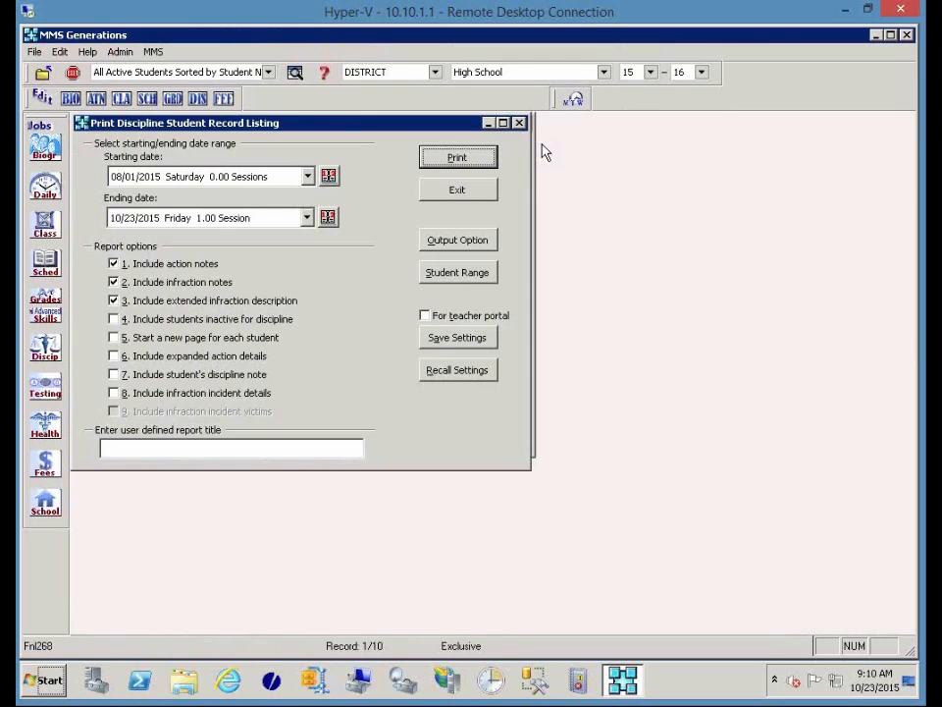
click(456, 186)
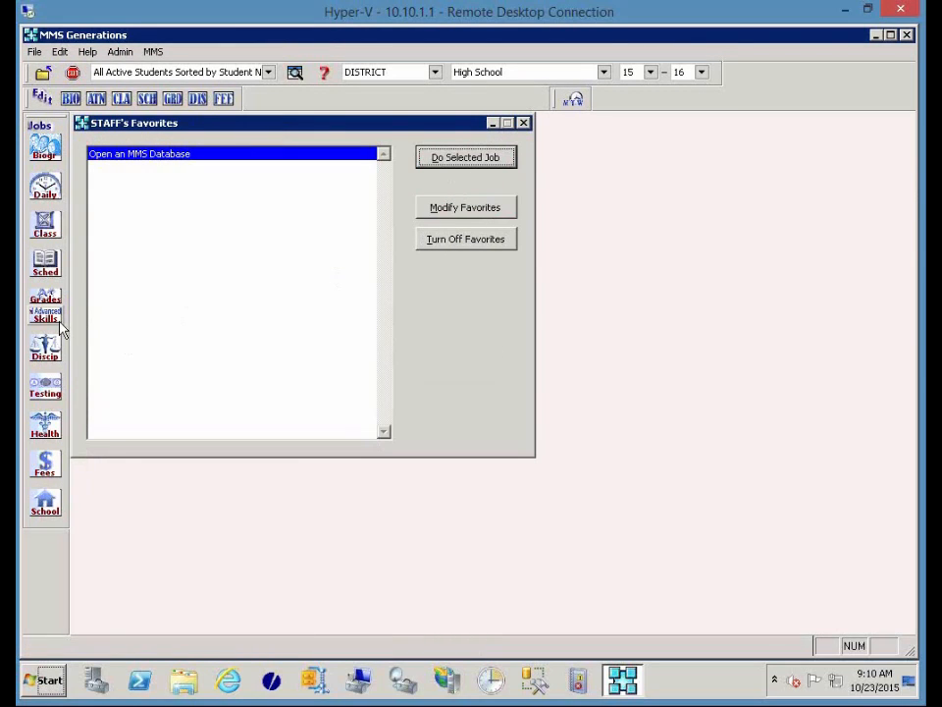
Print the Student Discipline Notes Report from More Discipline Reports, including students with no notes.
click(44, 345)
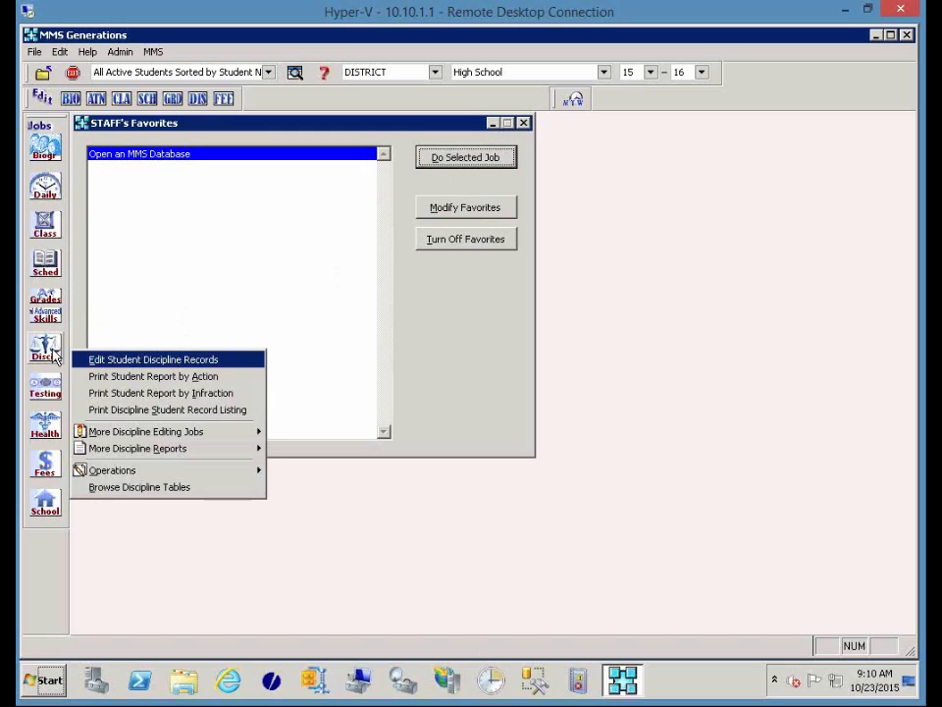
mouse_move(178, 455)
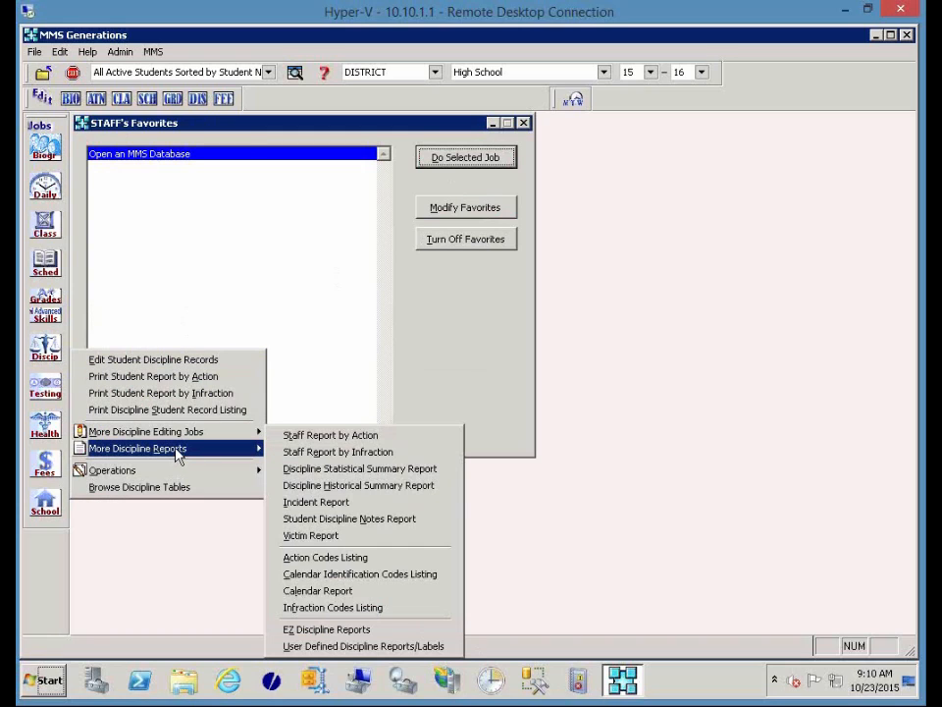
click(336, 528)
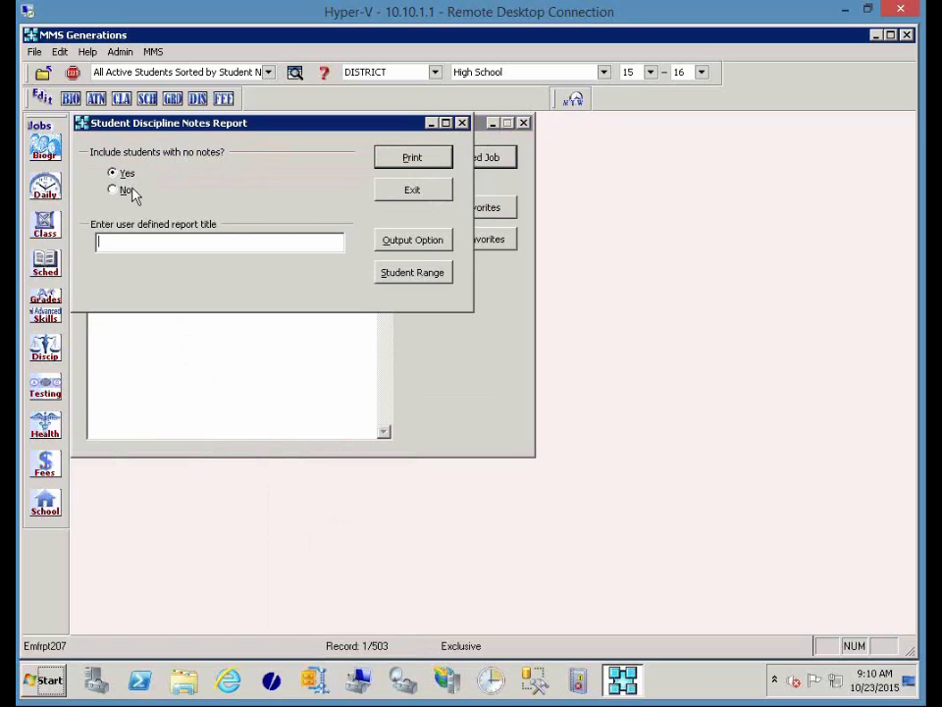
click(442, 156)
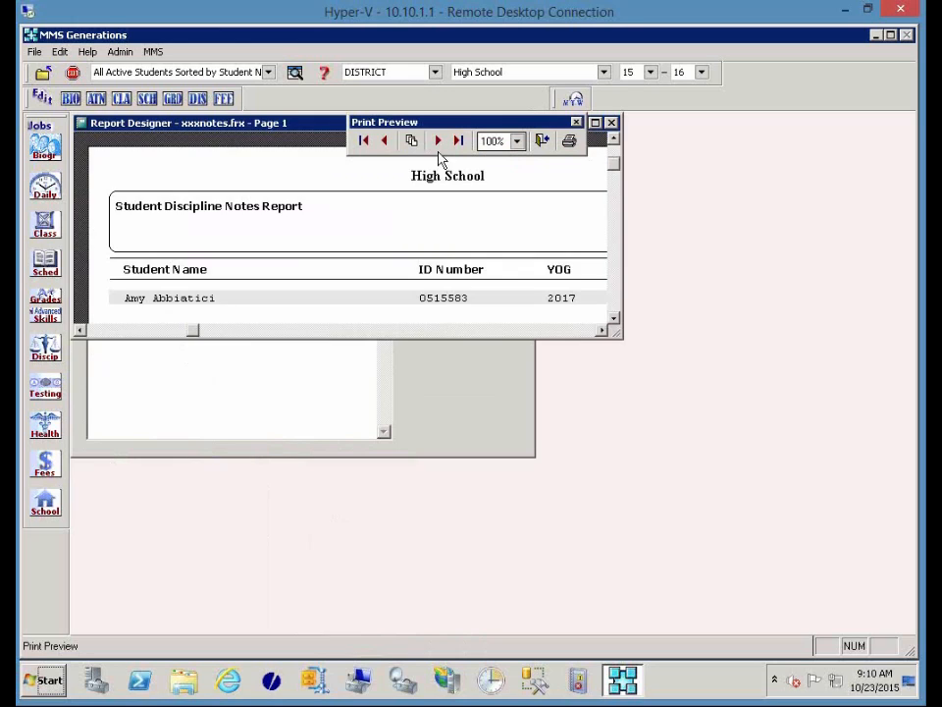
Maximize the notes report preview, then close it and its settings window.
click(595, 122)
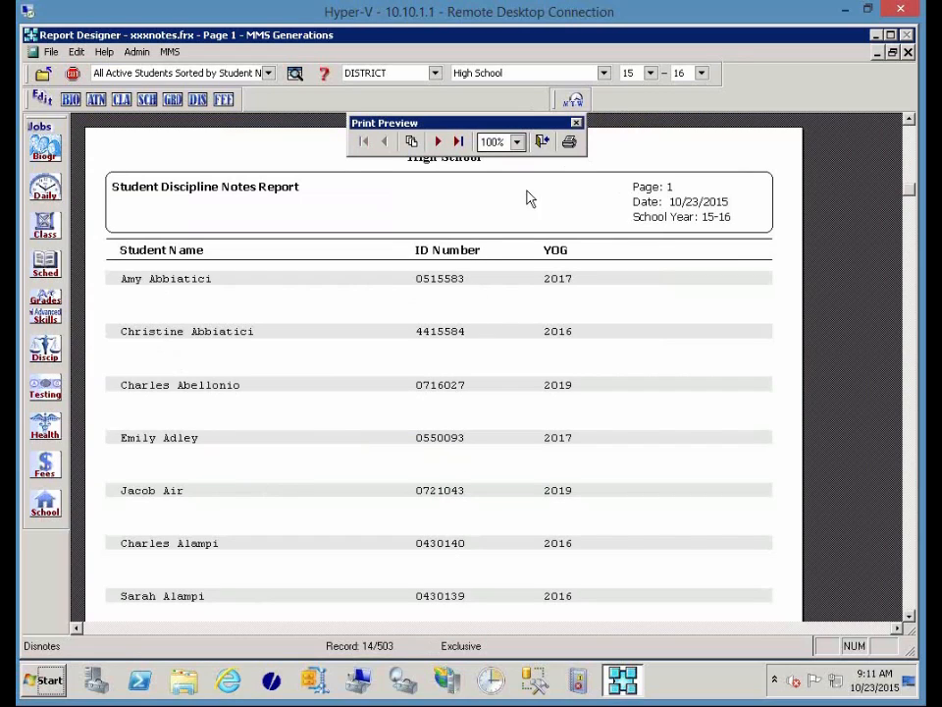
click(543, 142)
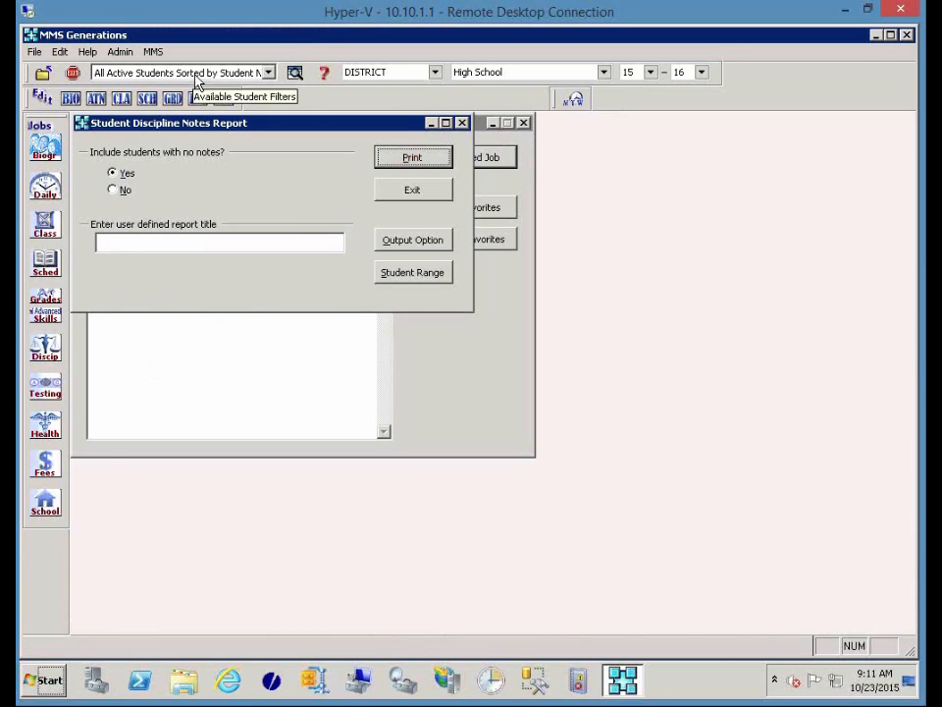
click(409, 193)
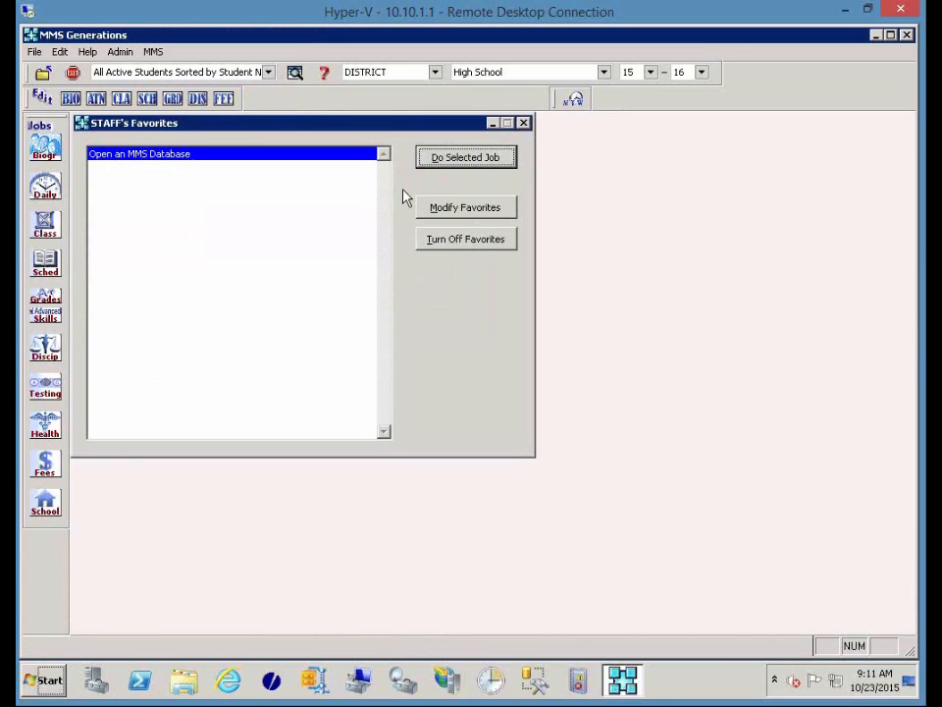
Open the Discipline Historical Summary Report from Discip > More Discipline Reports.
click(49, 353)
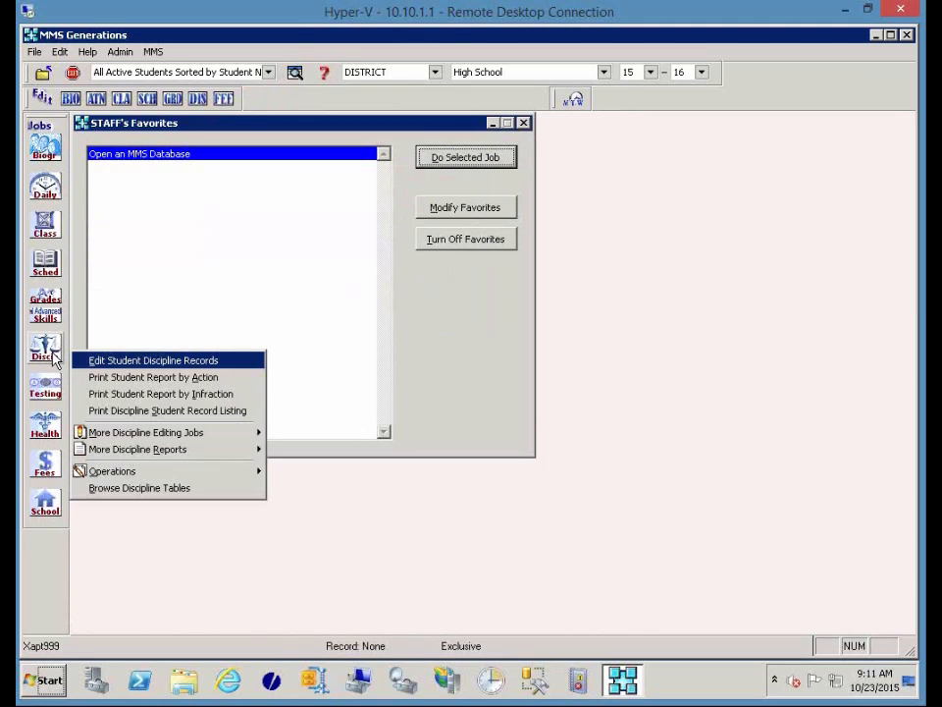
mouse_move(177, 452)
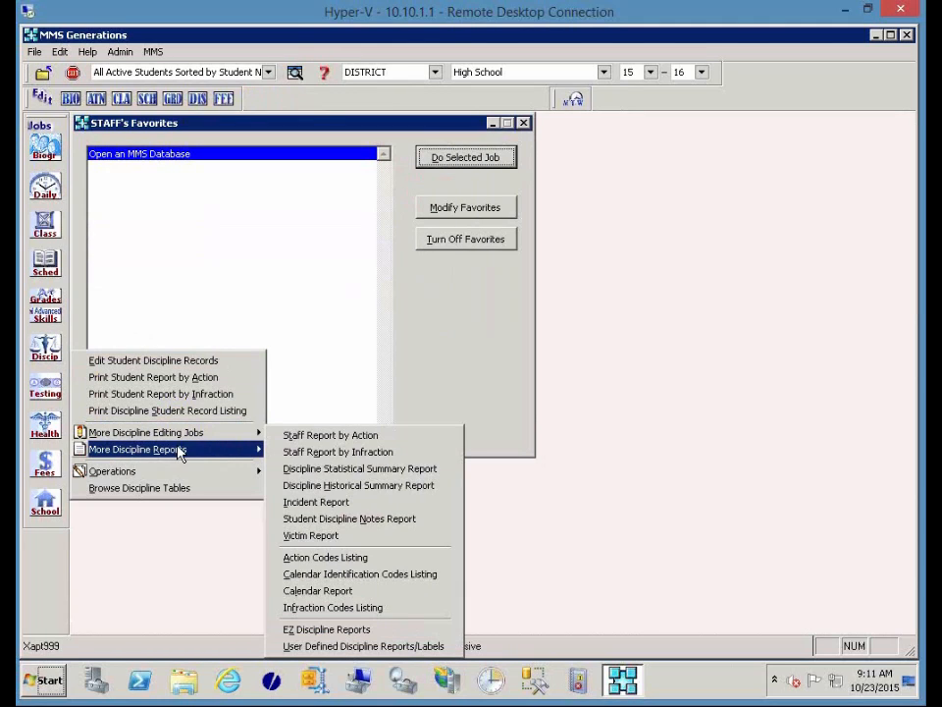
click(356, 486)
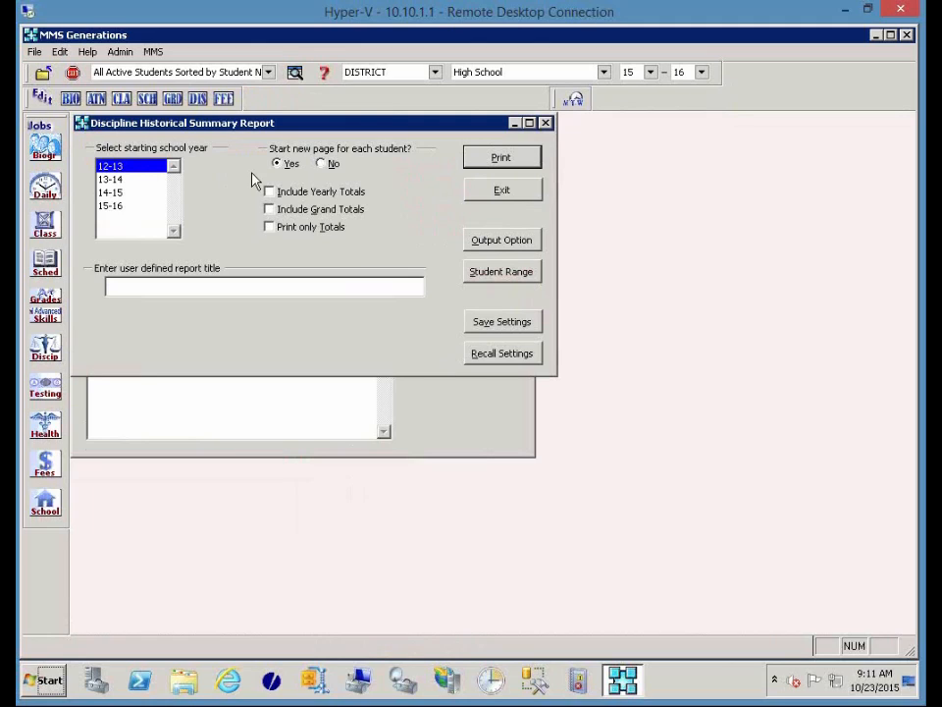
Turn on yearly totals, restrict the student range to the first two students, and print.
click(320, 195)
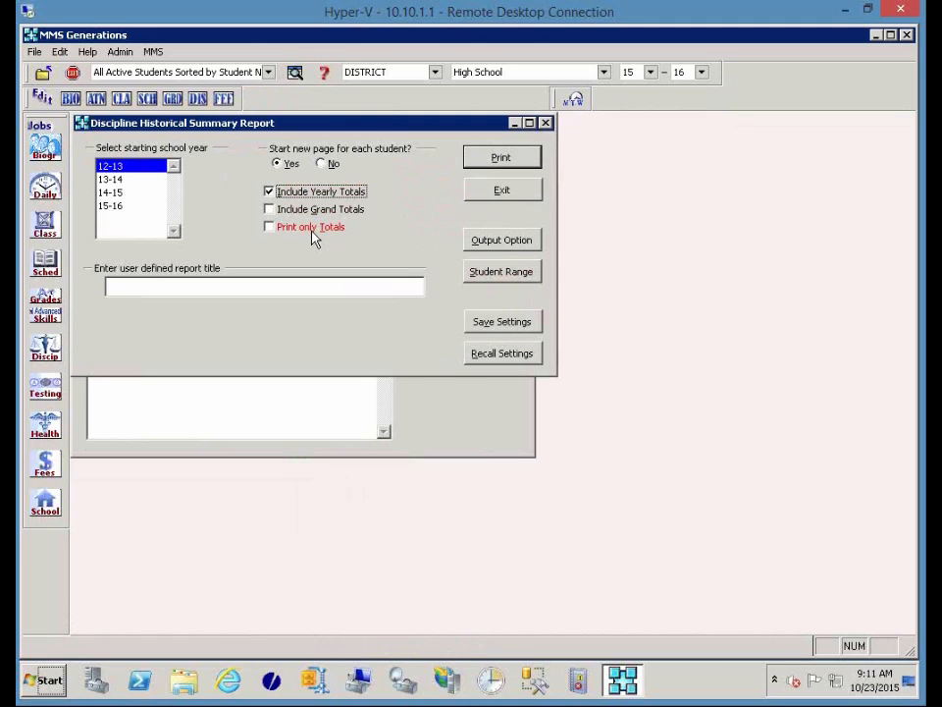
click(482, 271)
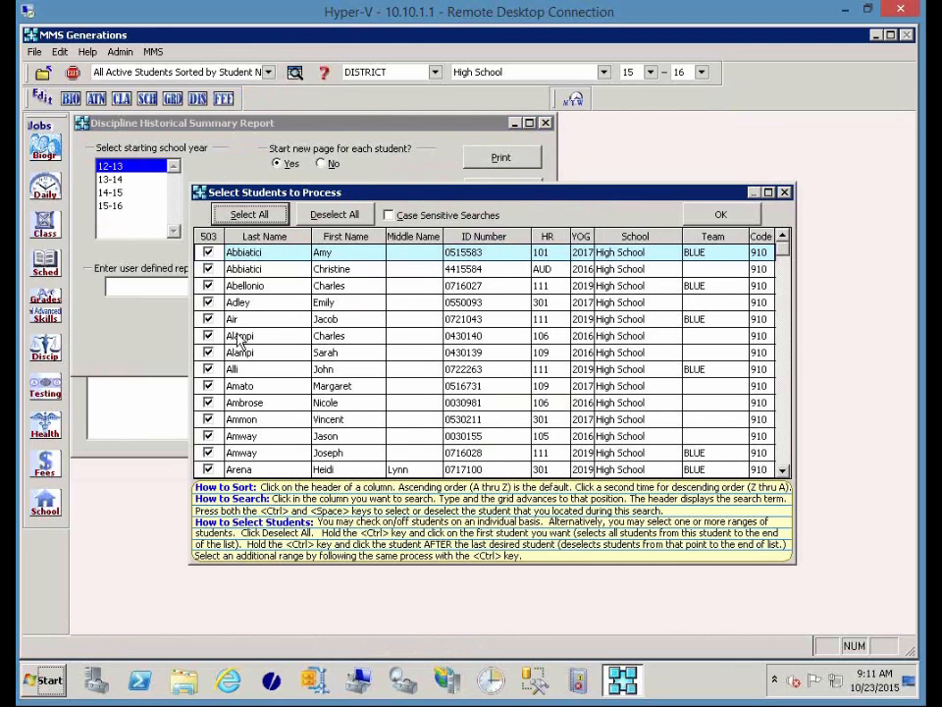
click(210, 288)
ctrl+click(210, 286)
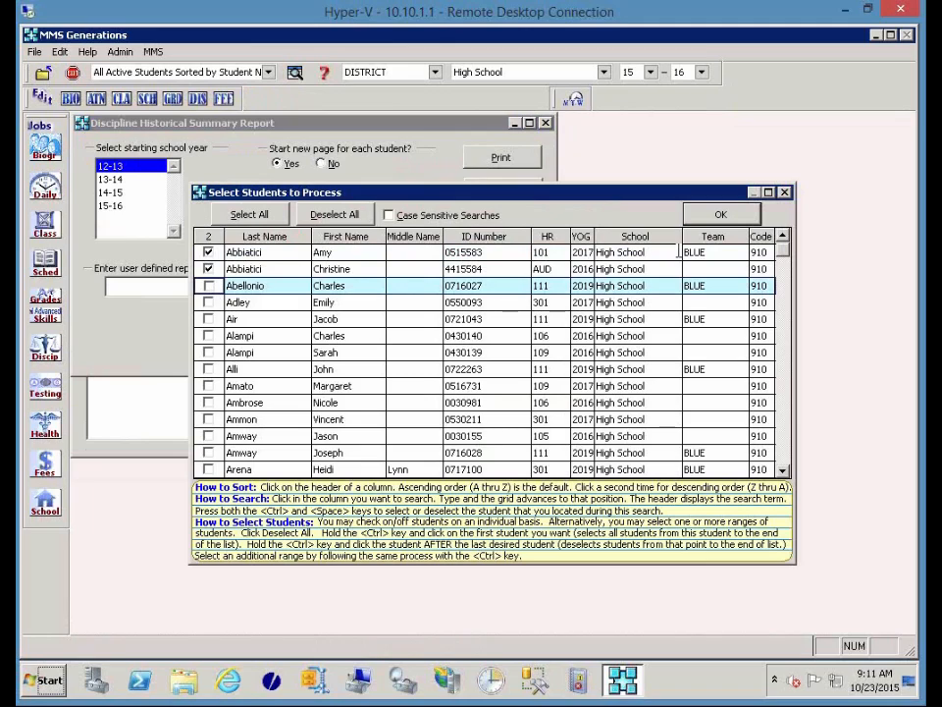
click(715, 218)
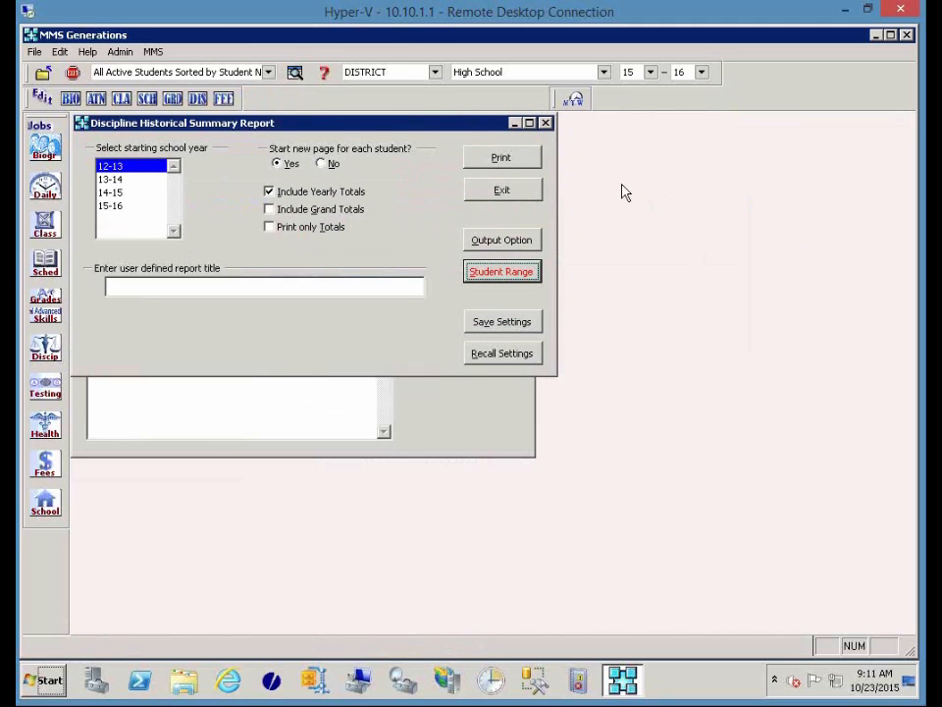
click(526, 159)
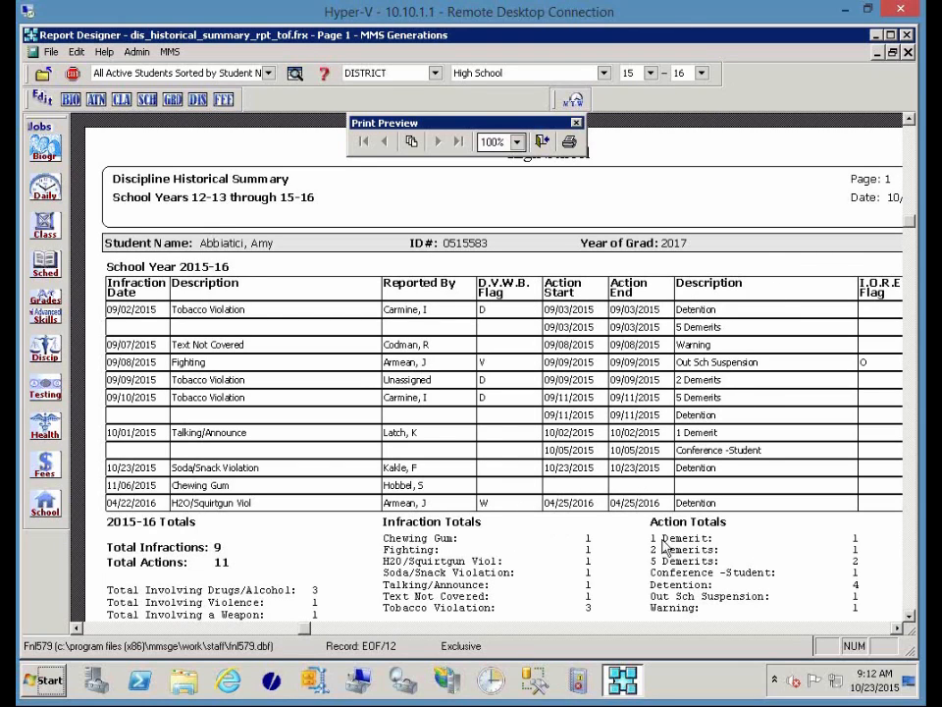
Scroll to the 2015-16 totals (9 infractions, 11 actions), then close the preview.
scroll(665, 545, down, 5)
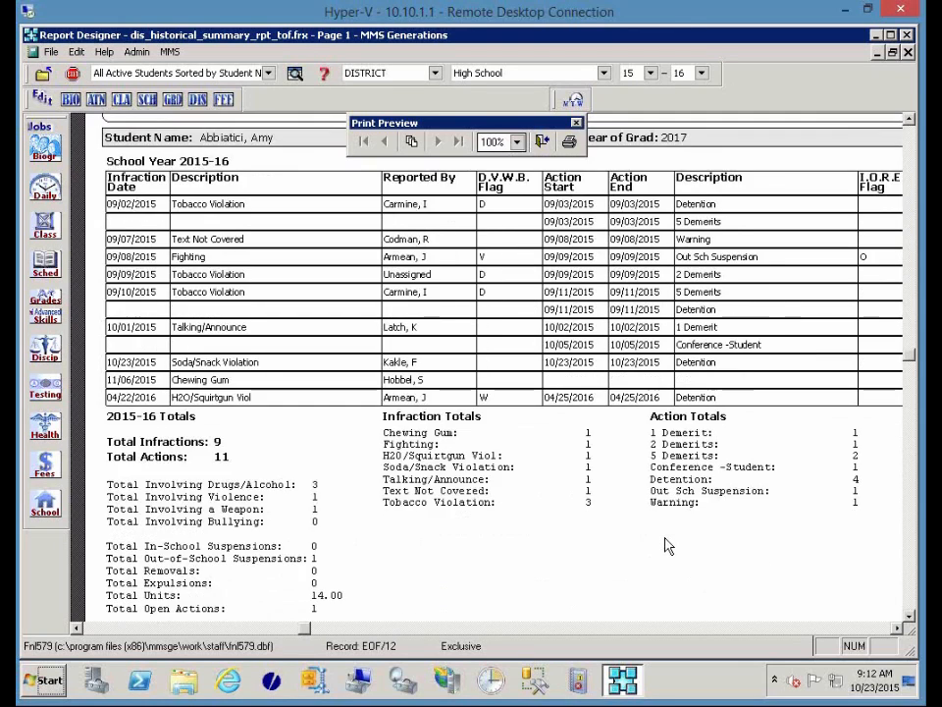
scroll(666, 544, down, 3)
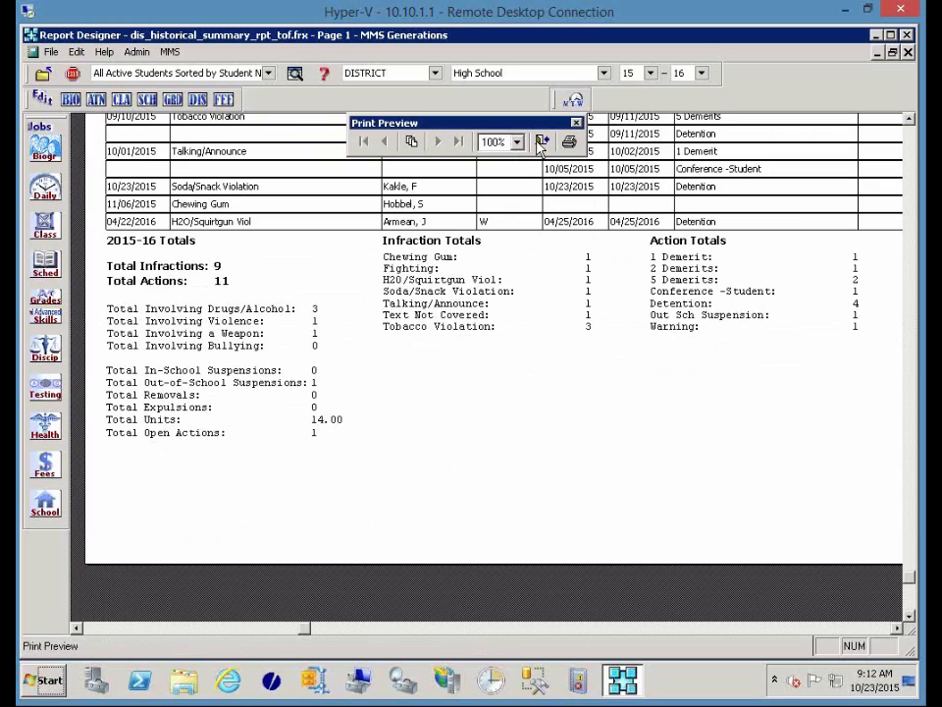
click(542, 143)
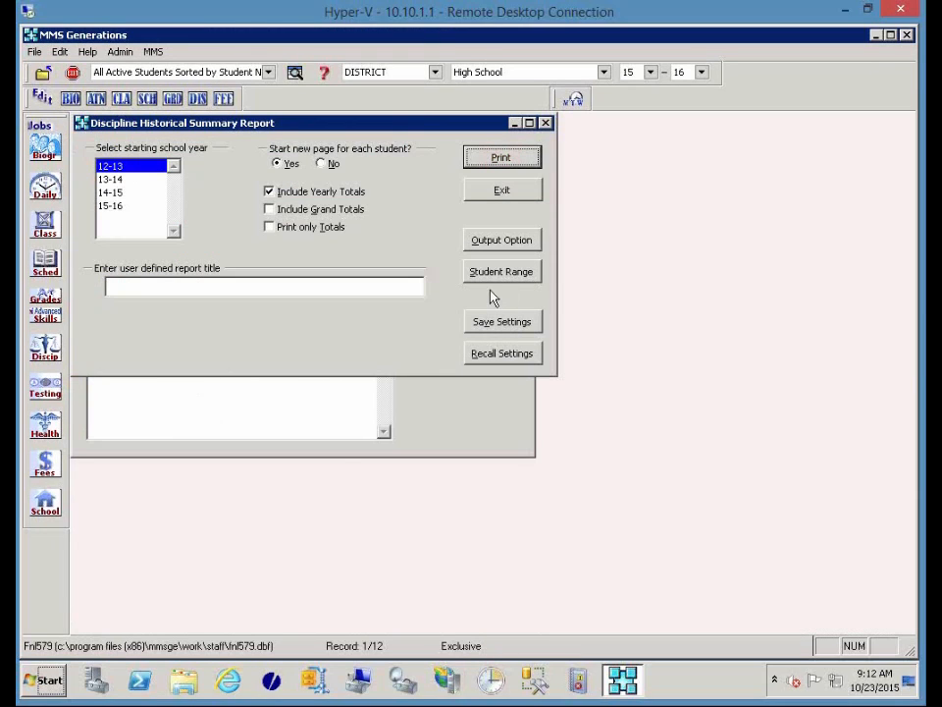
Exit the historical summary and open the Discipline Statistical Summary Report settings.
click(500, 190)
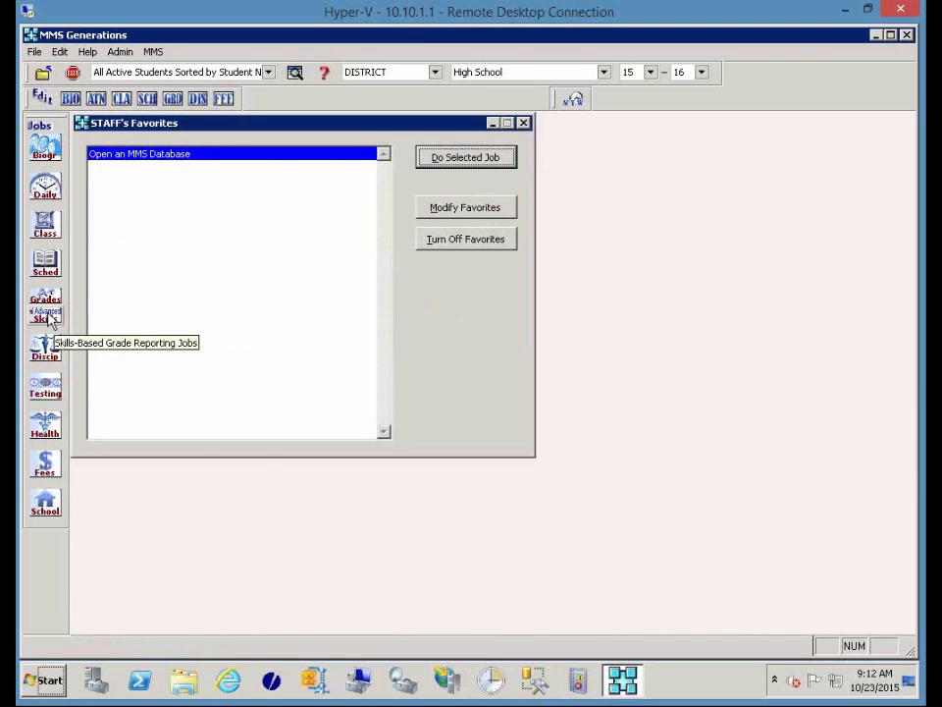
click(51, 353)
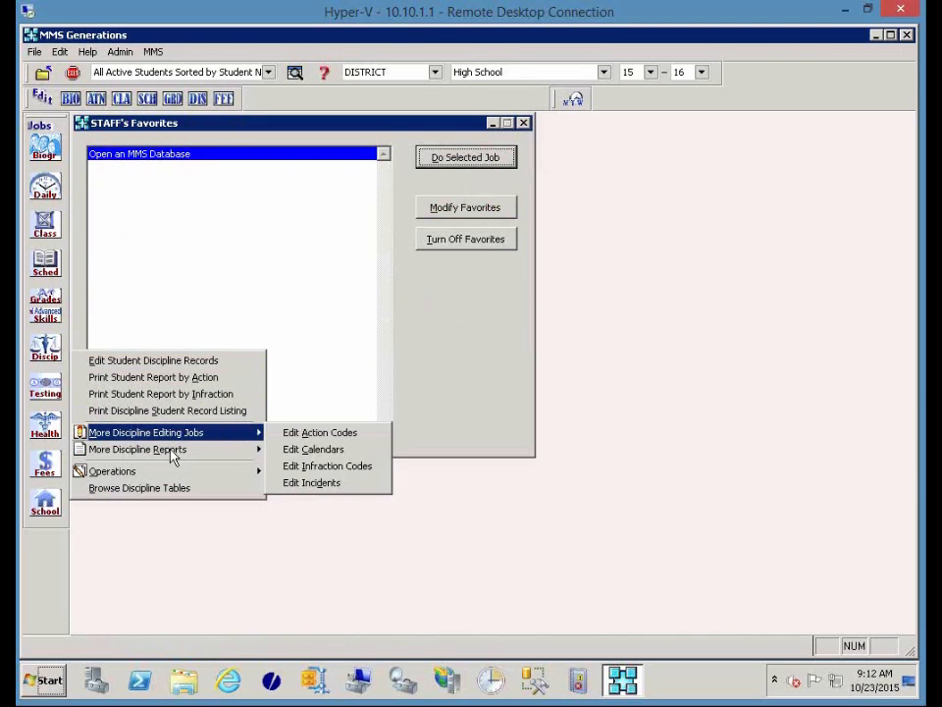
mouse_move(173, 452)
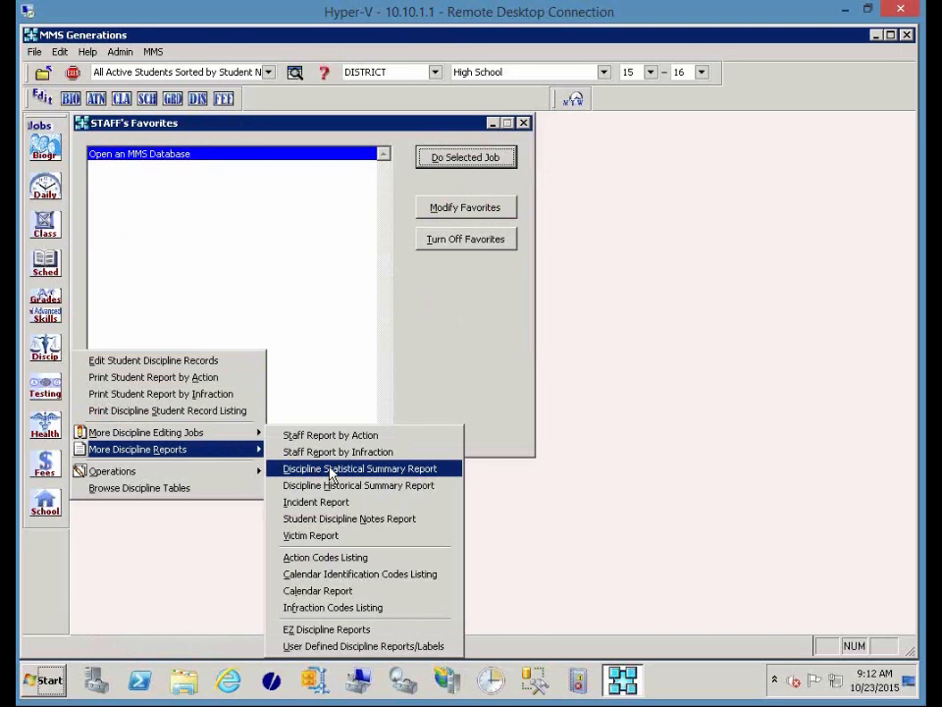
click(330, 470)
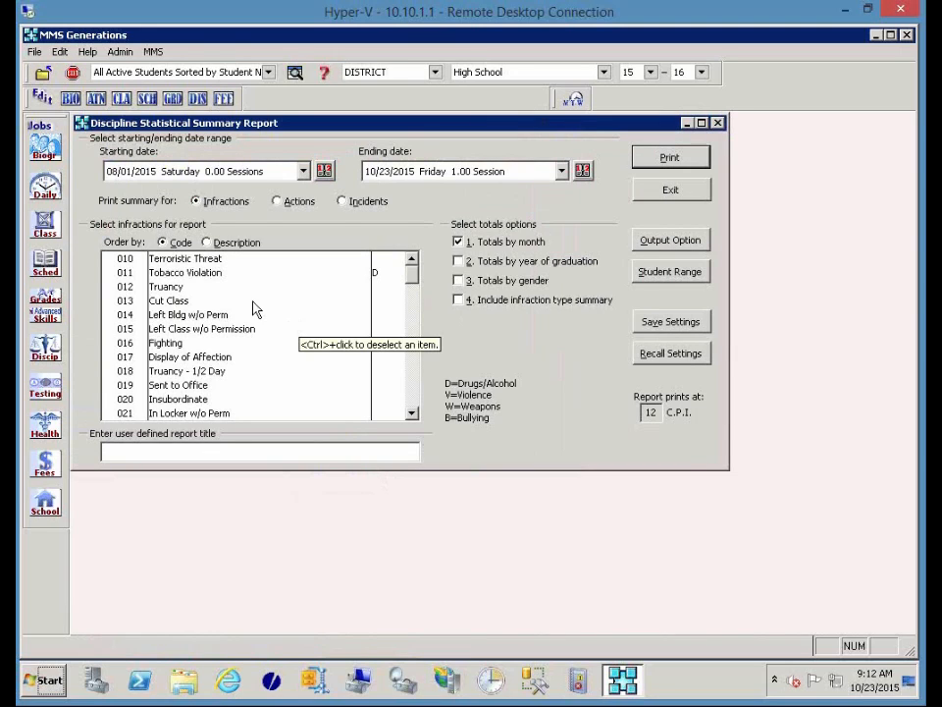
Select infractions 011 Tobacco Violation and 016 Fighting and print the monthly summary.
click(211, 272)
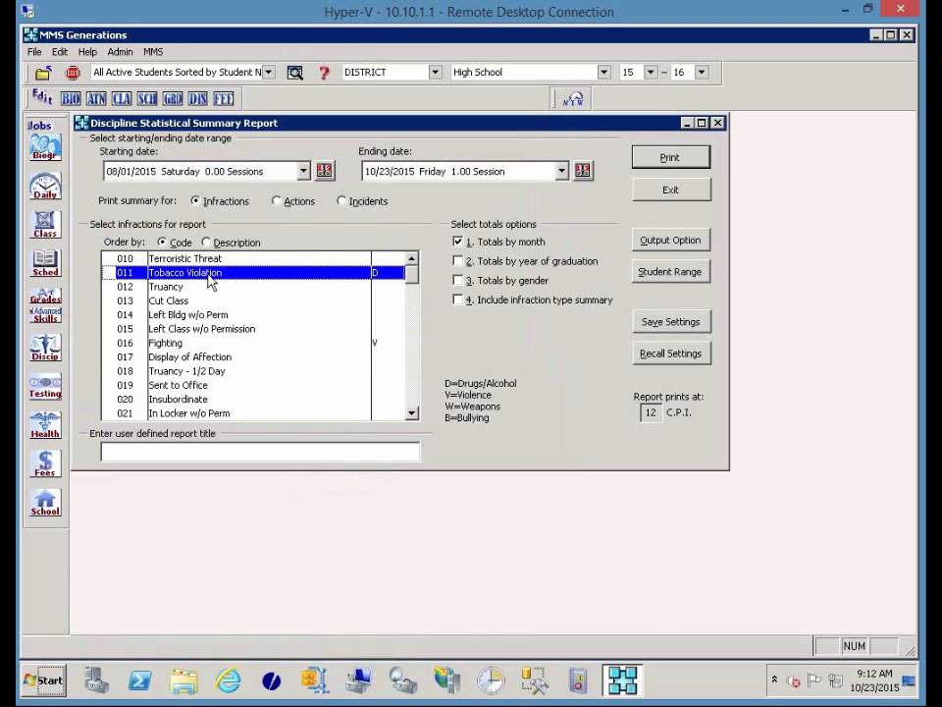
click(198, 344)
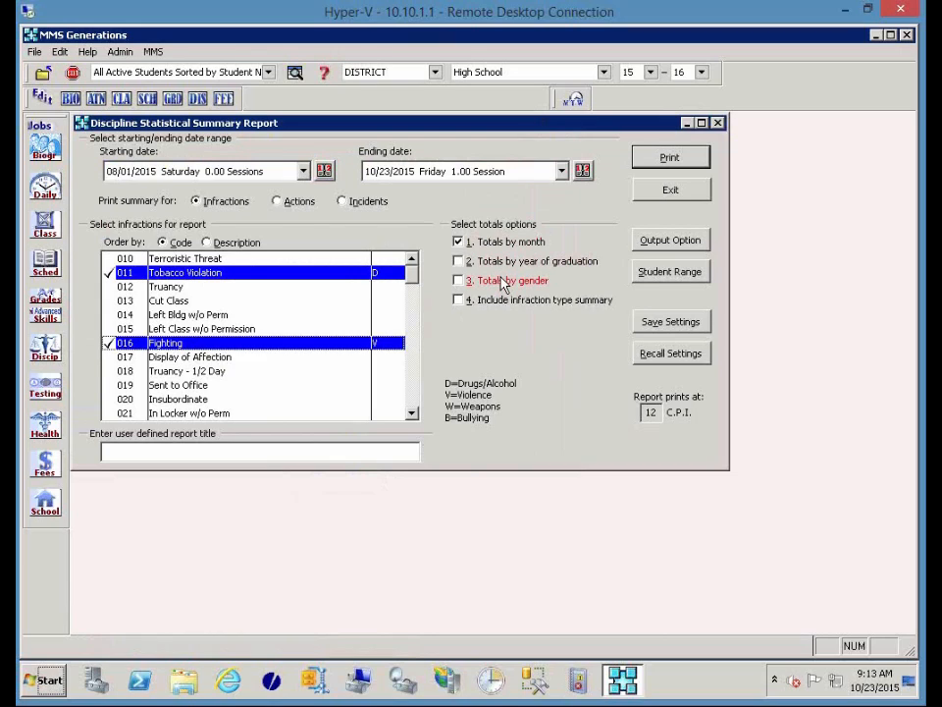
click(701, 163)
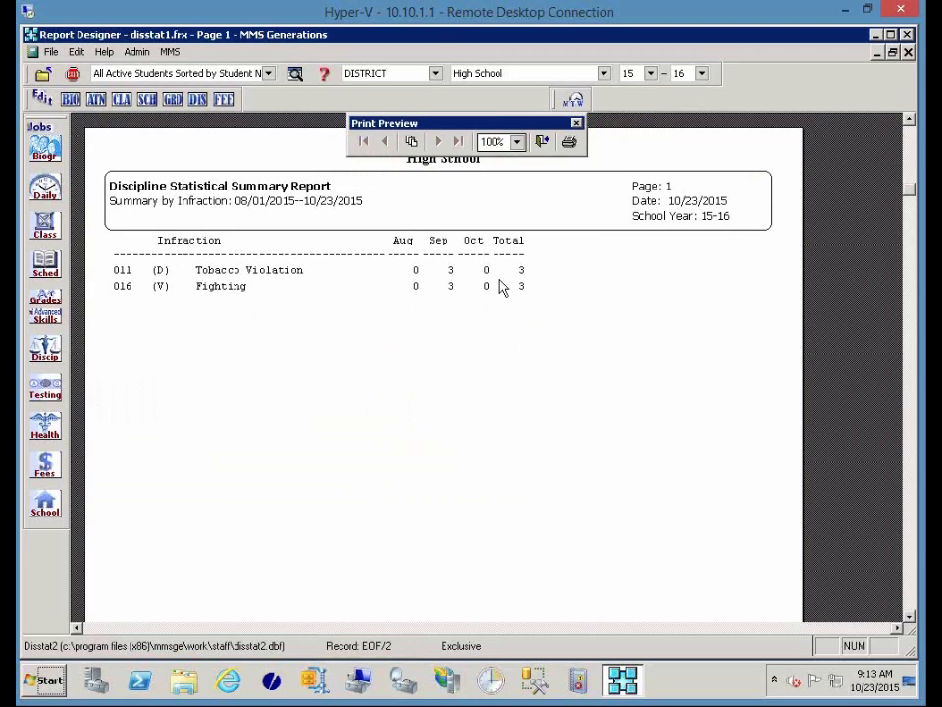
Maximize the summary showing 3 Tobacco Violation and 3 Fighting incidents, then close it.
click(595, 123)
click(542, 141)
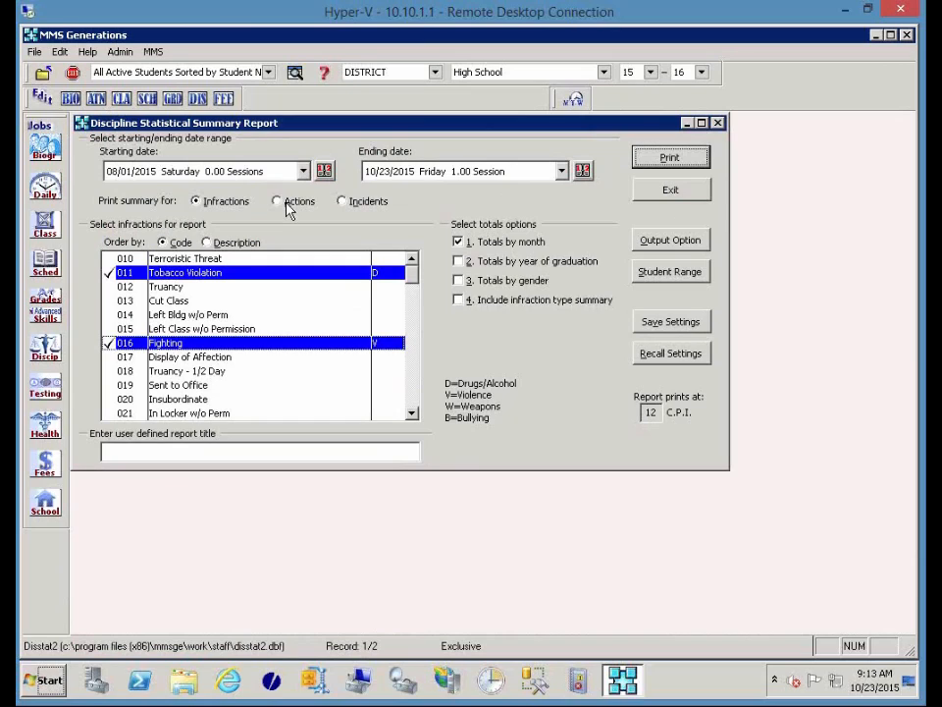
Add totals by year of graduation, preview the class-by-class summary, then close it.
click(508, 262)
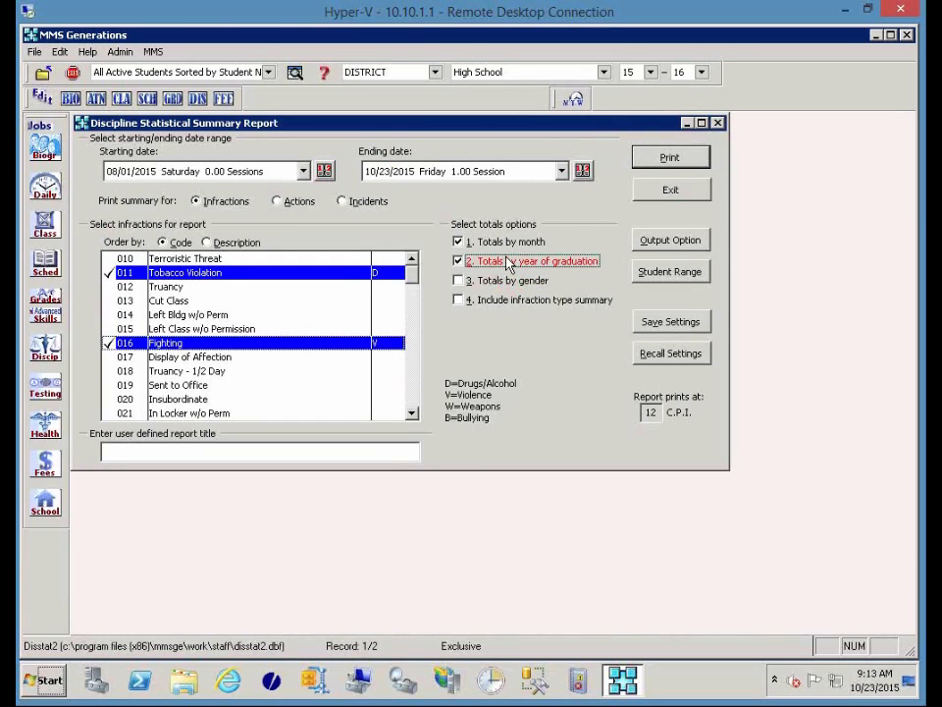
click(646, 158)
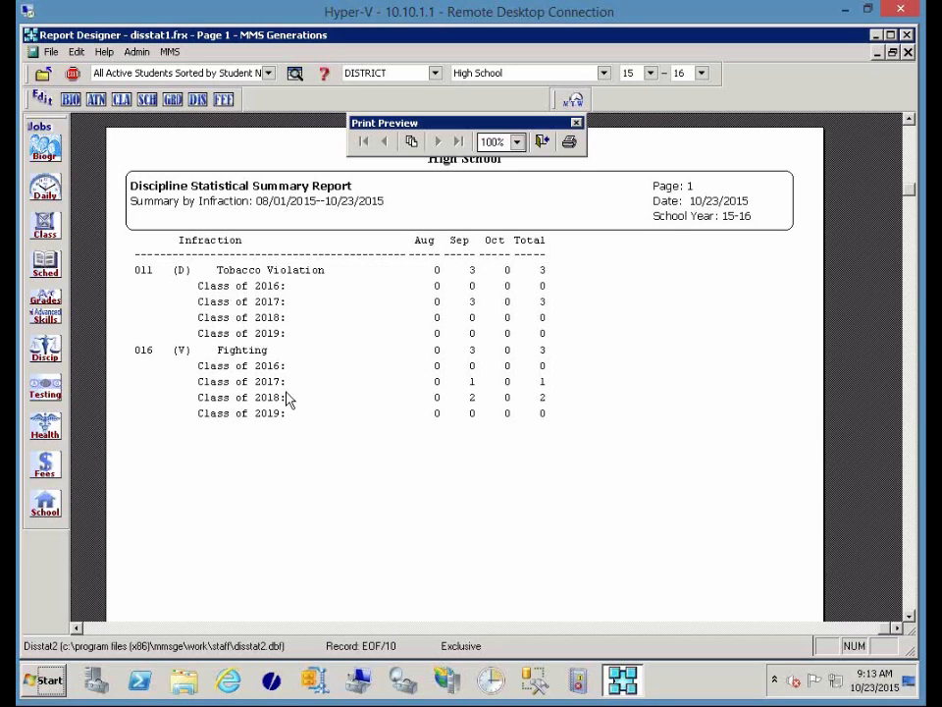
click(542, 141)
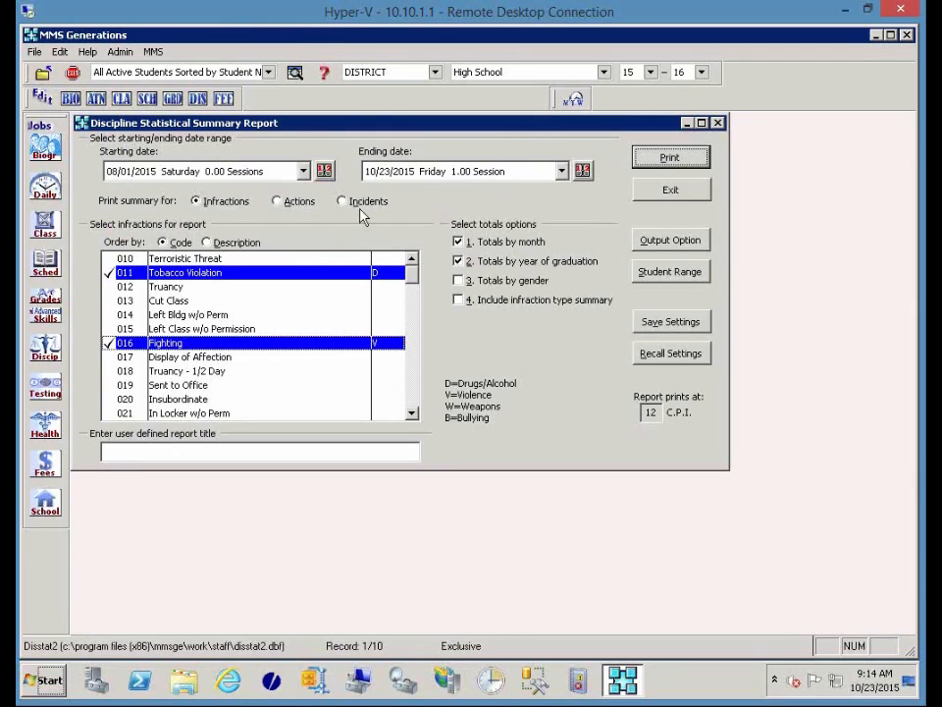
Summarize by actions, selecting Detention, Out Sch Suspension and In-School Suspension (025, 030, 031).
click(277, 201)
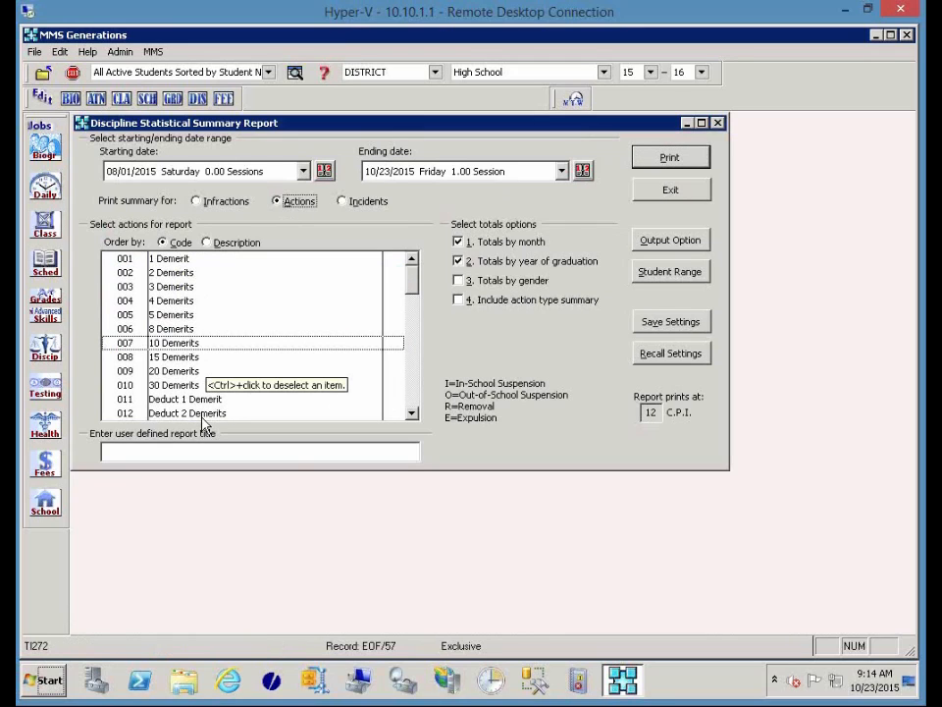
drag(414, 292, 416, 329)
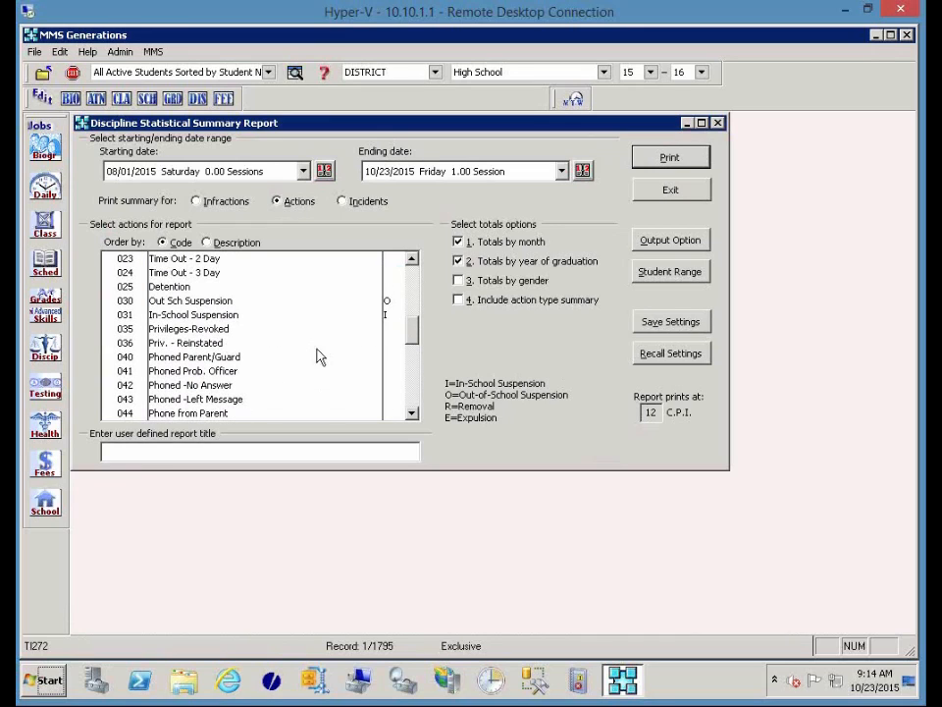
click(177, 288)
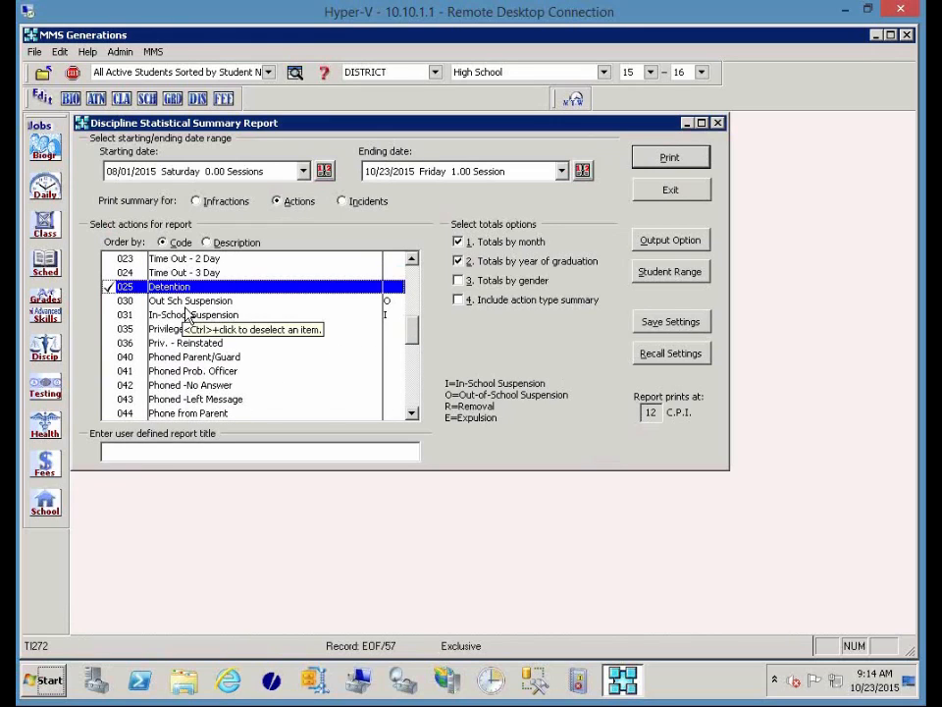
click(192, 300)
click(192, 314)
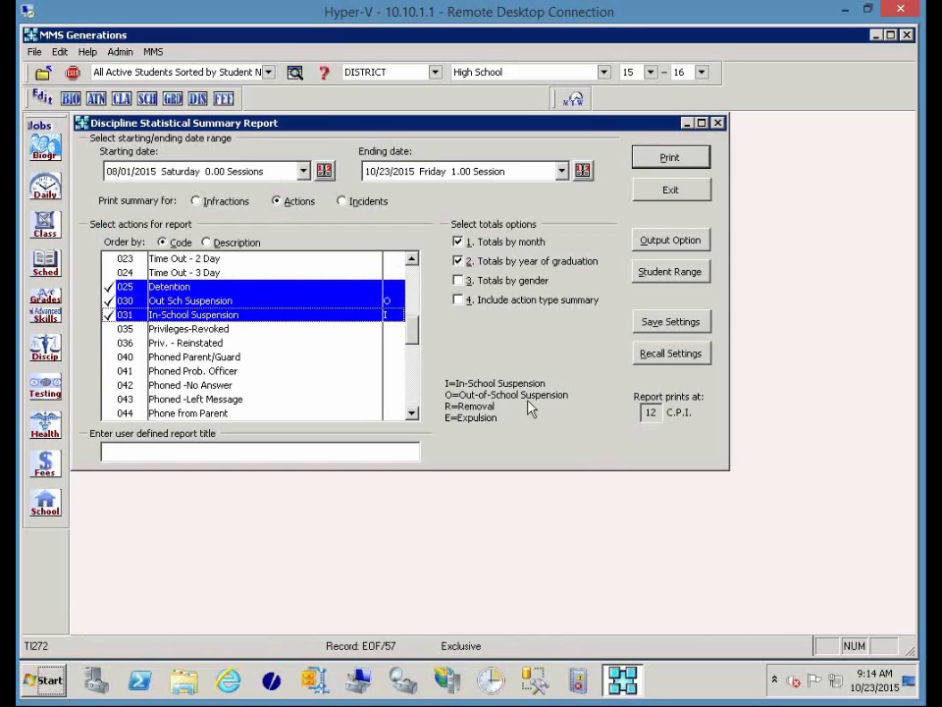
Replace monthly and graduation-year totals with totals by gender, then preview and close the summary.
click(469, 242)
click(469, 282)
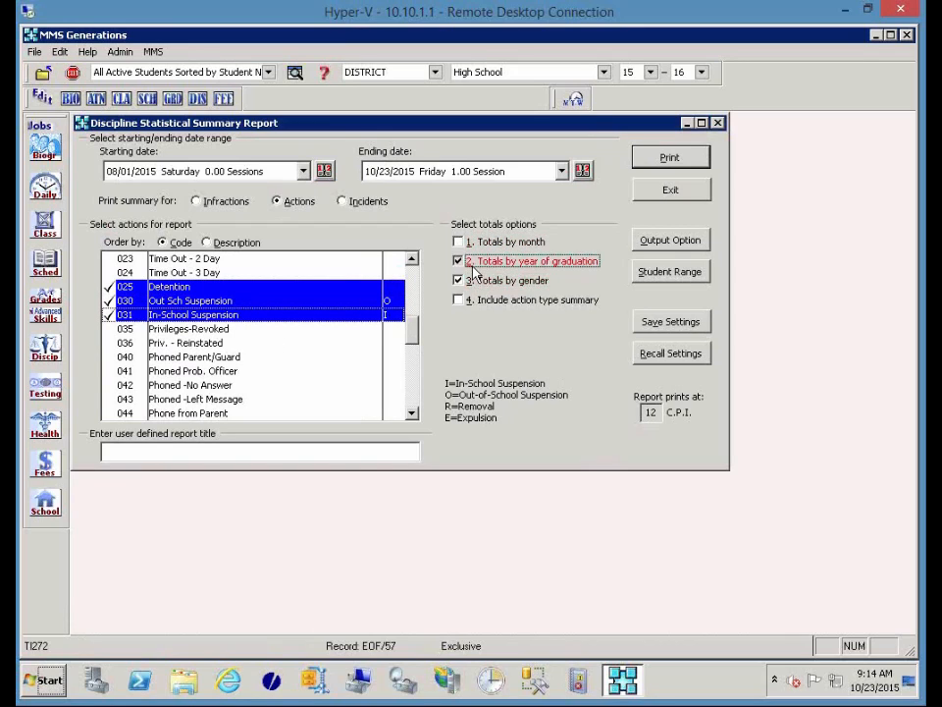
click(473, 263)
click(668, 158)
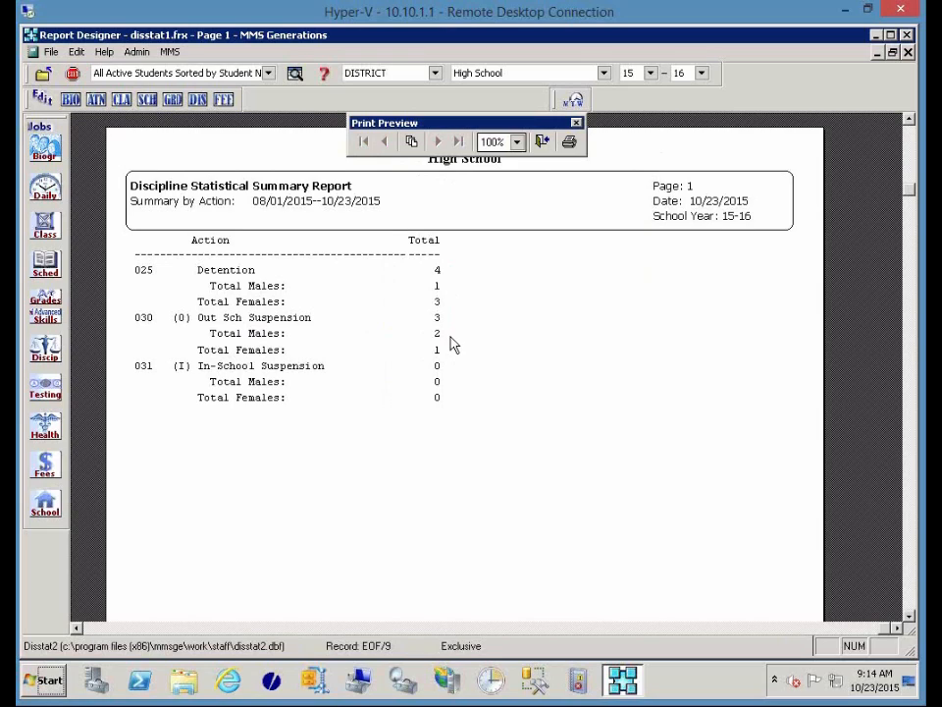
click(543, 143)
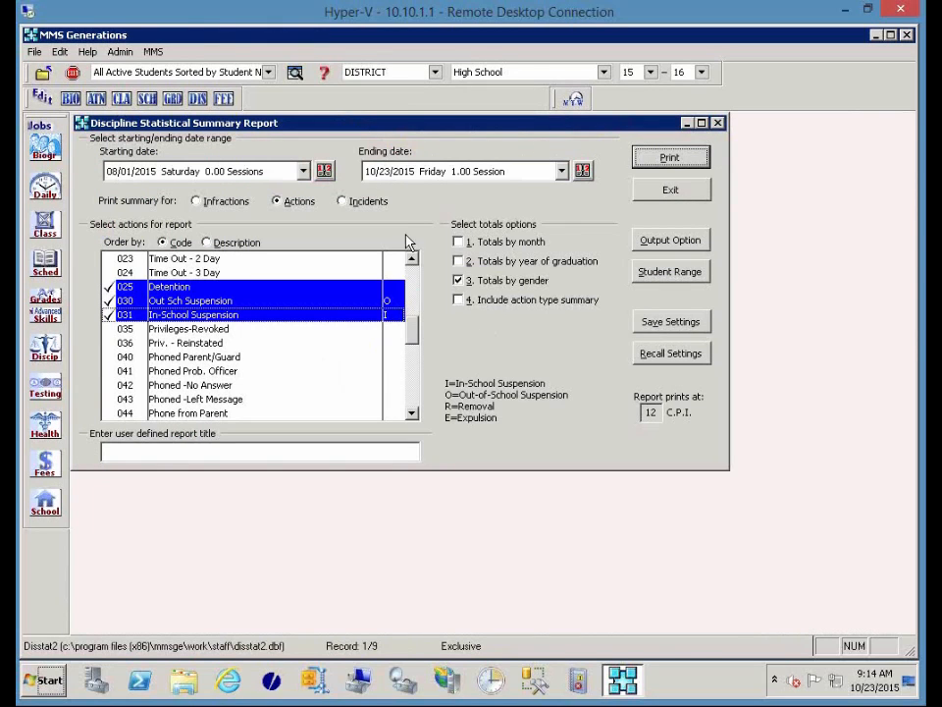
Preview the incident summary for all five incidents with monthly totals, then close the preview.
click(351, 202)
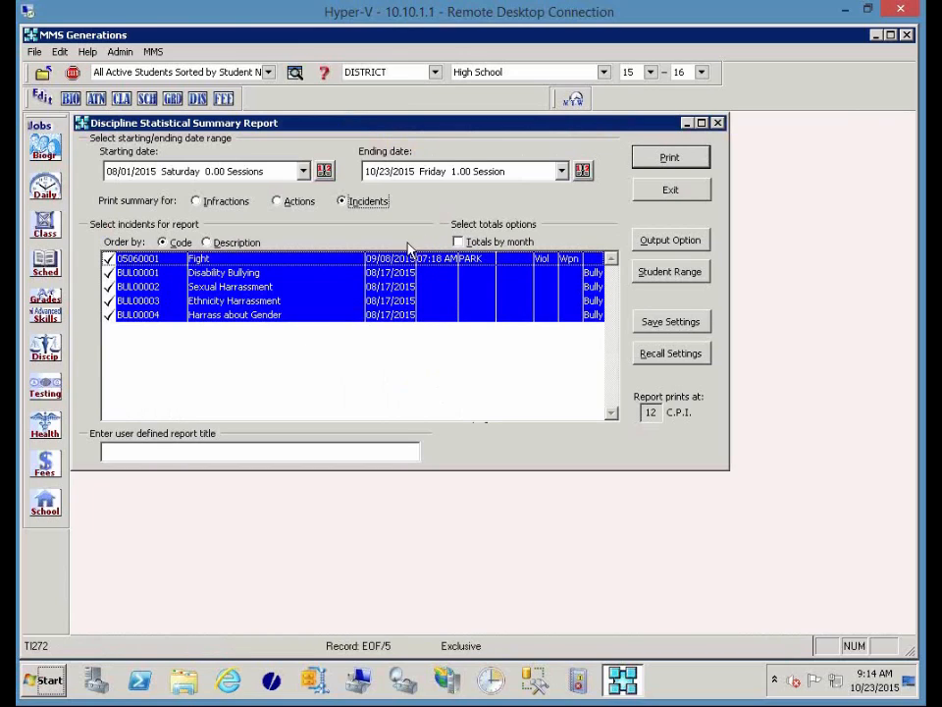
click(498, 245)
click(659, 160)
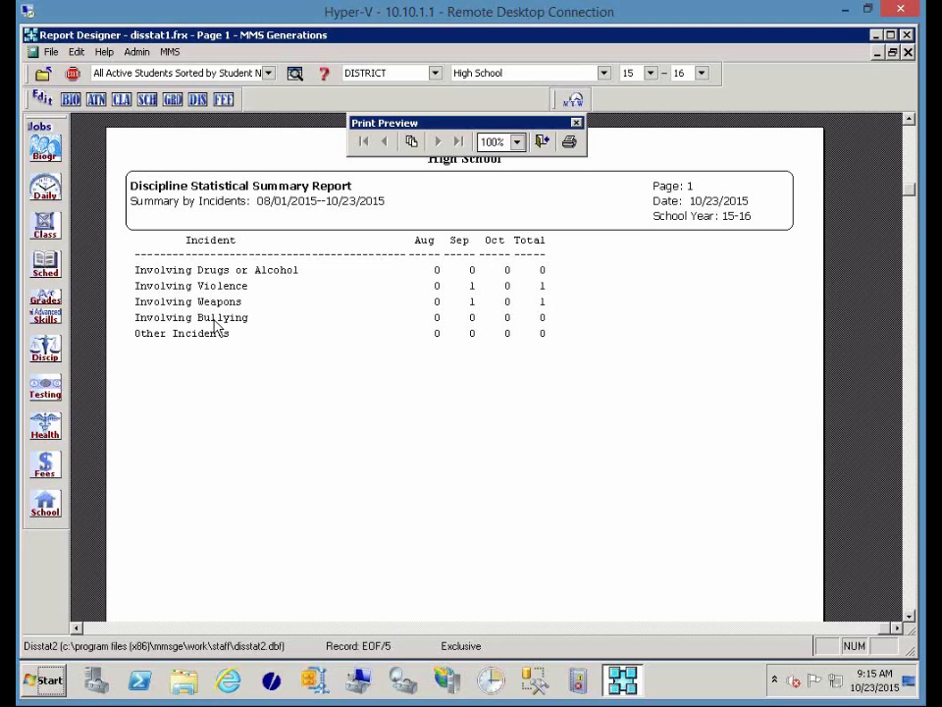
click(541, 141)
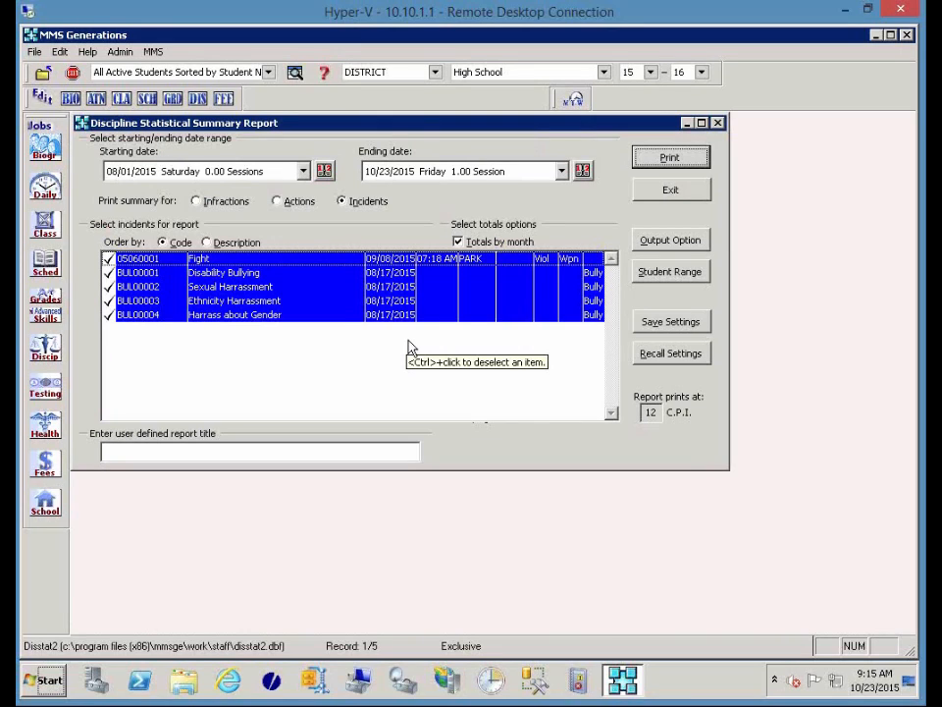
Exit the statistical summary and bring up Edit Calendars under More Discipline Editing Jobs.
click(671, 191)
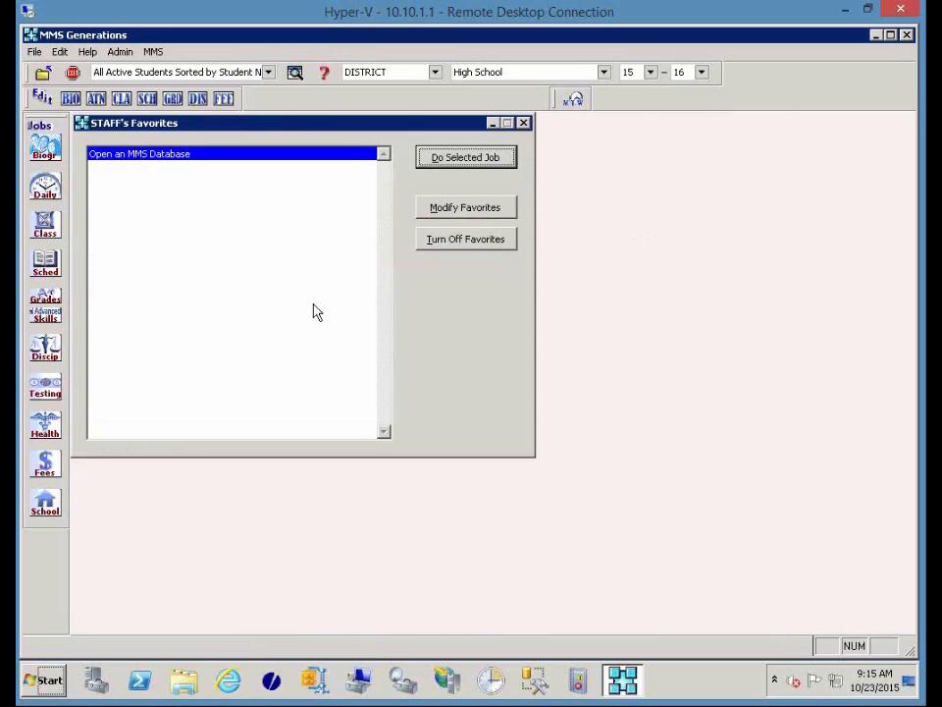
click(39, 367)
mouse_move(230, 442)
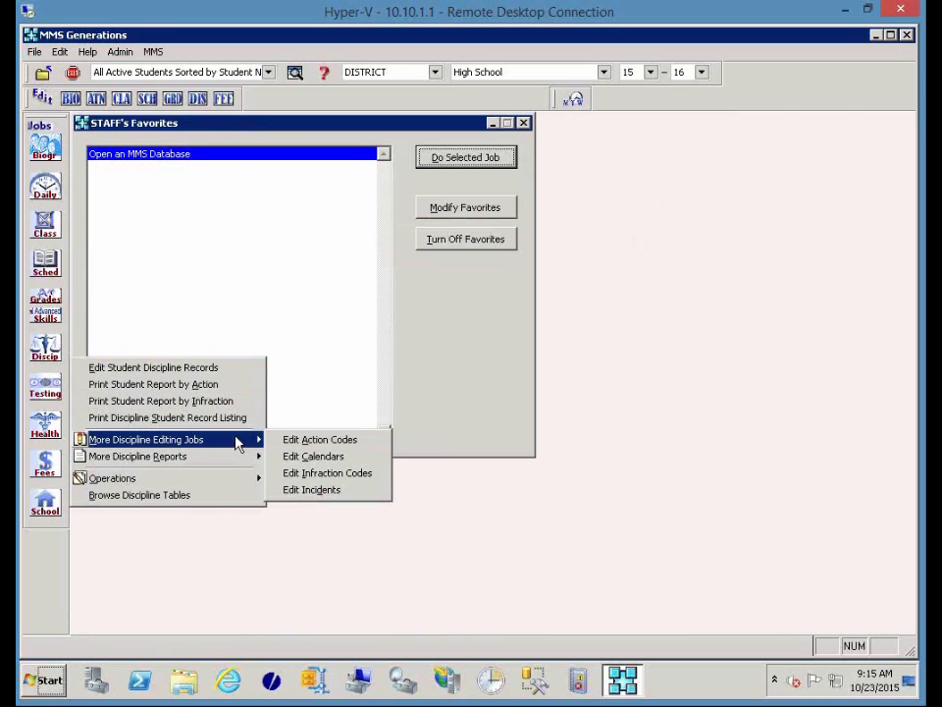
click(323, 460)
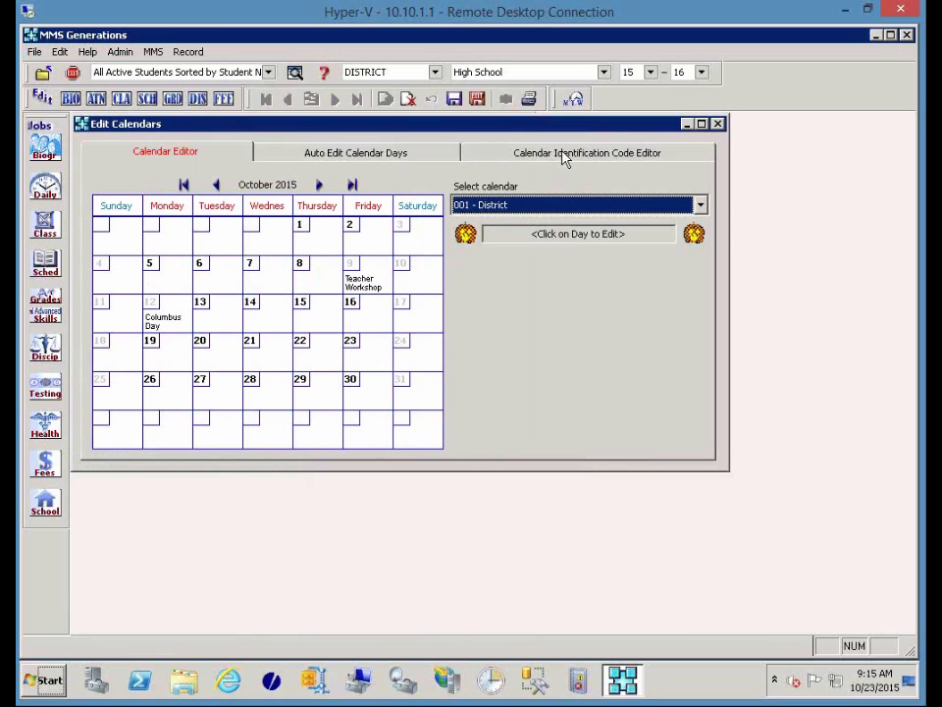
Review the calendar ID codes, automatic day settings and October 2015 month view, then save.
click(563, 157)
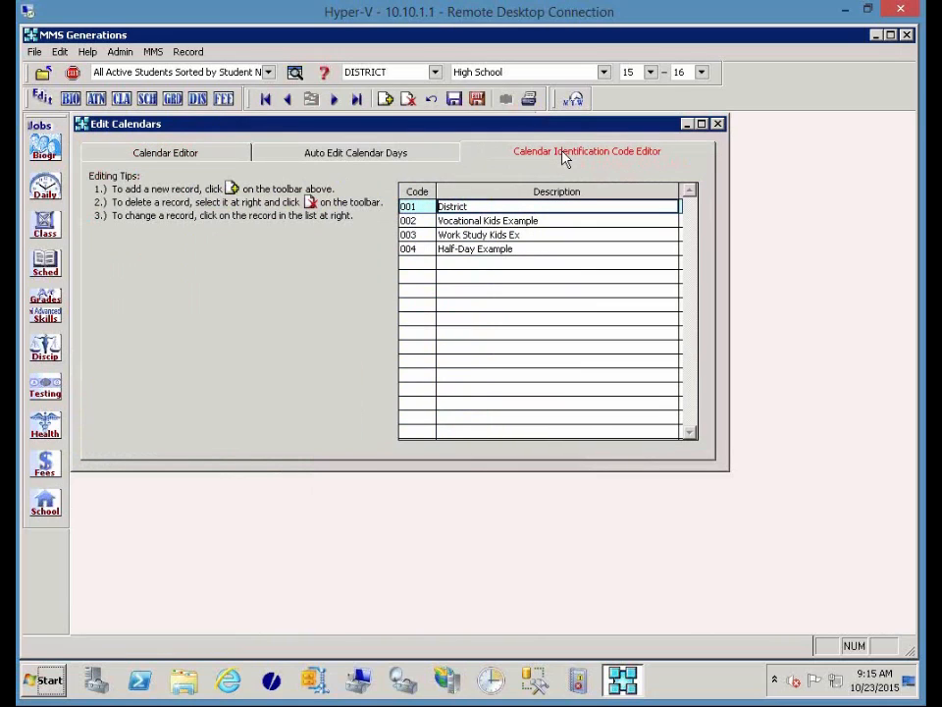
click(374, 157)
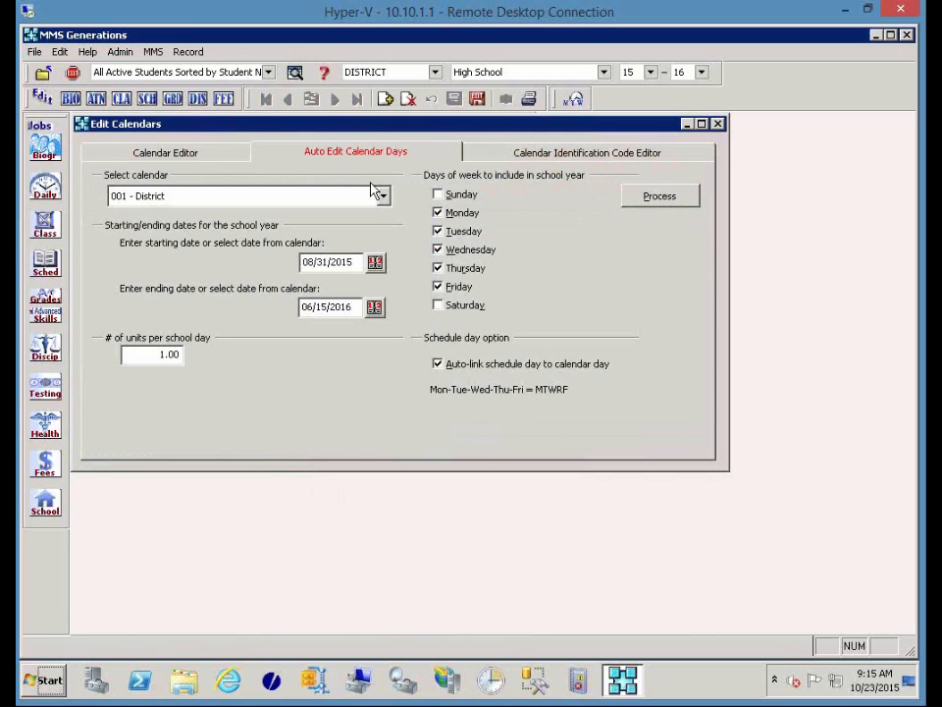
click(188, 159)
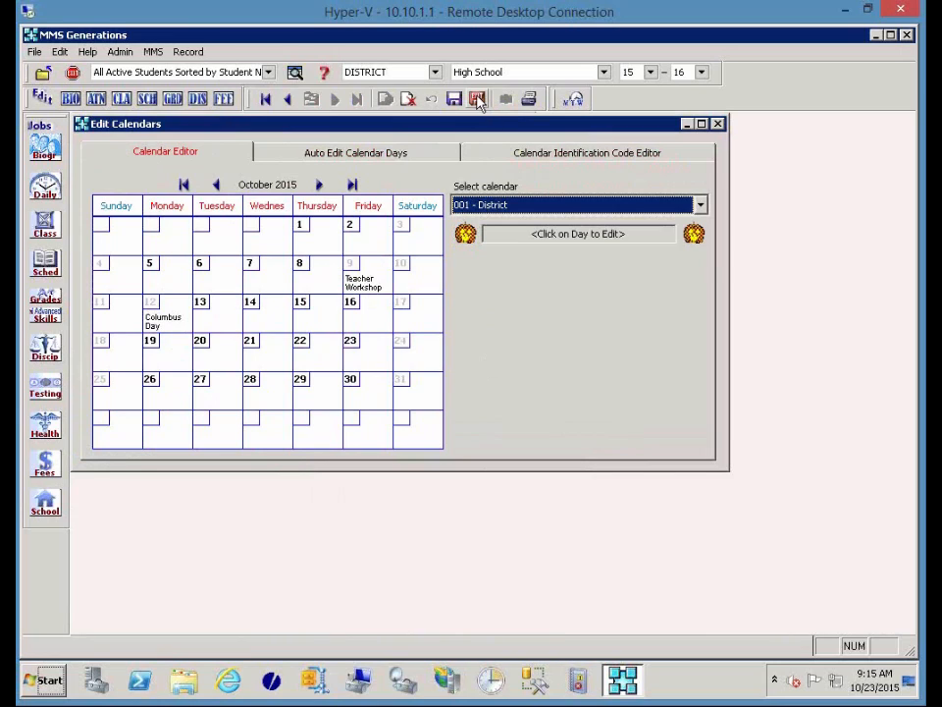
click(478, 100)
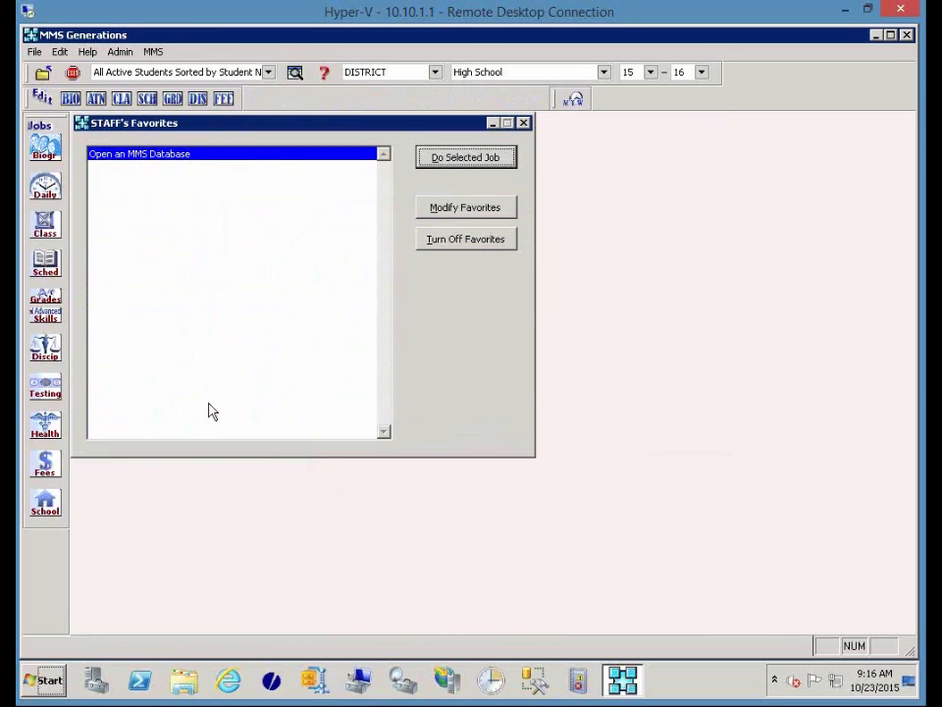
click(39, 355)
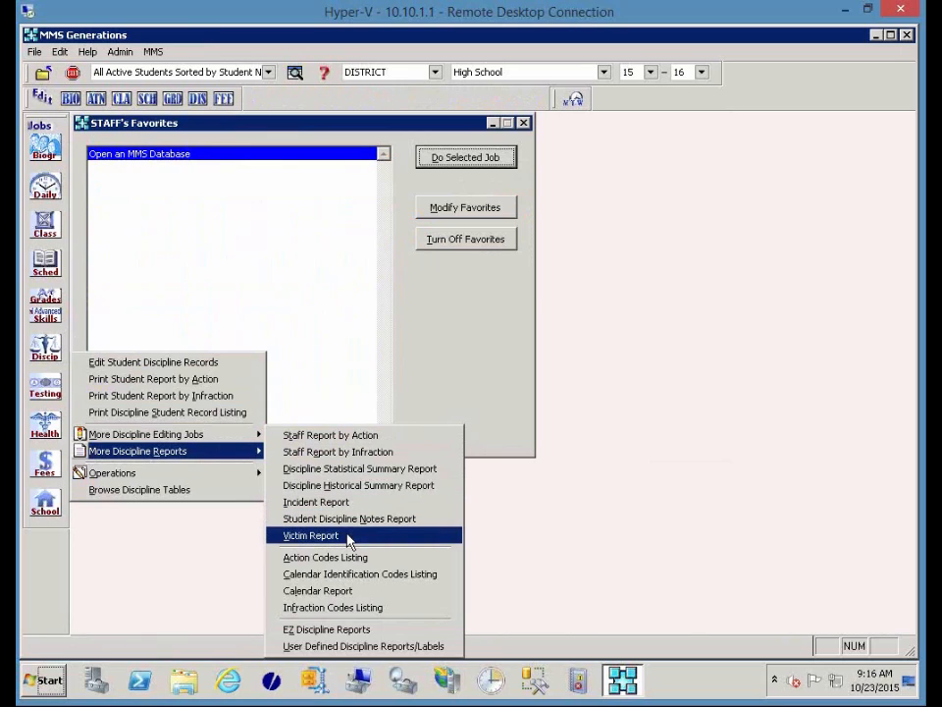
click(310, 535)
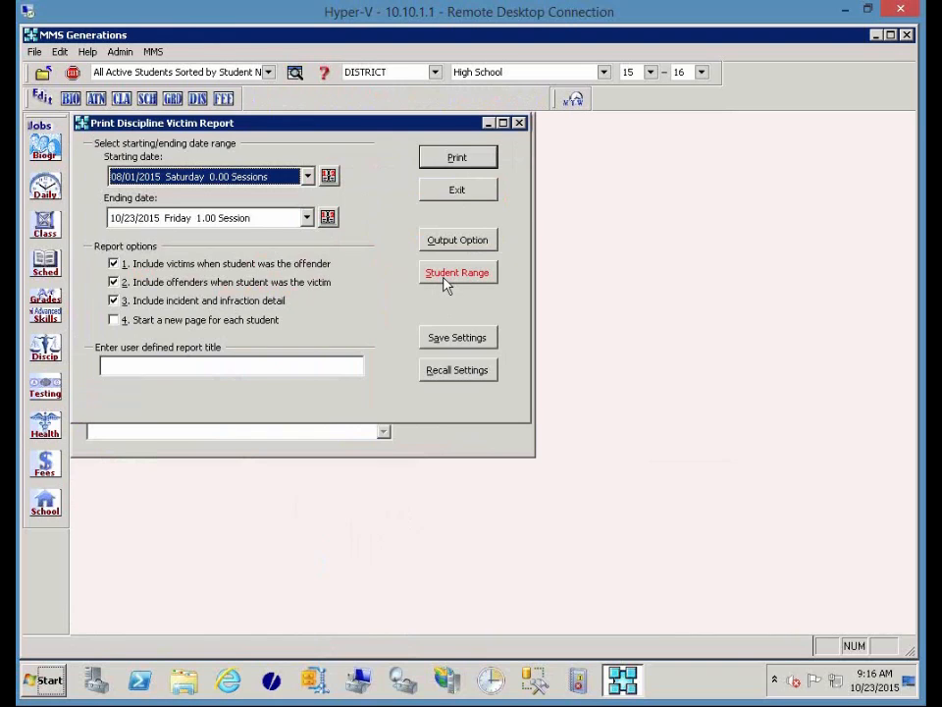
click(451, 192)
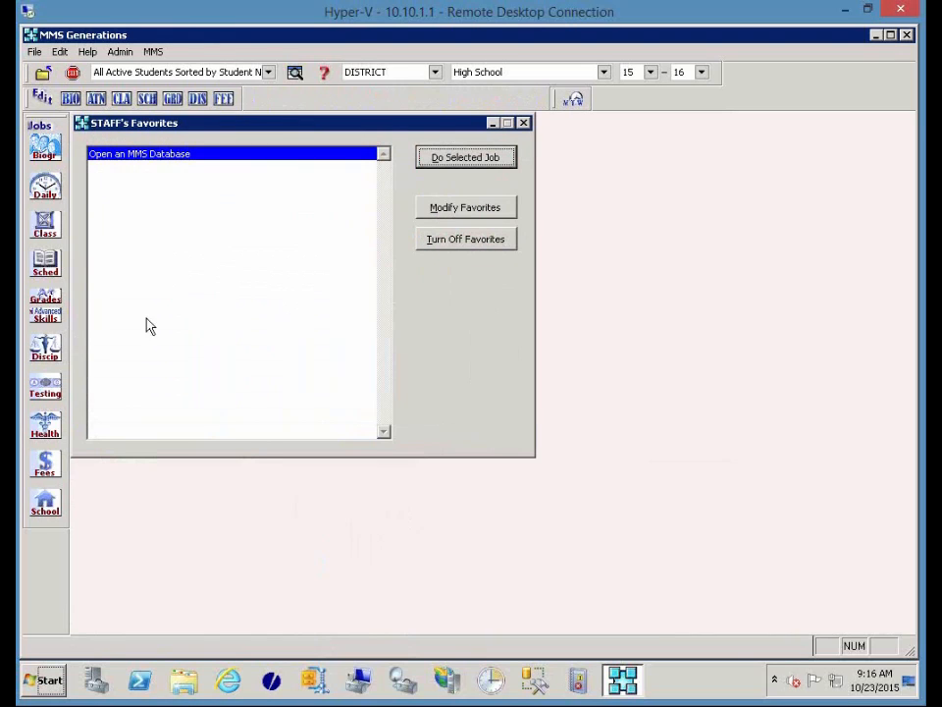
Show the Discip jobs list with the More Discipline Reports Operations submenu expanded.
click(45, 345)
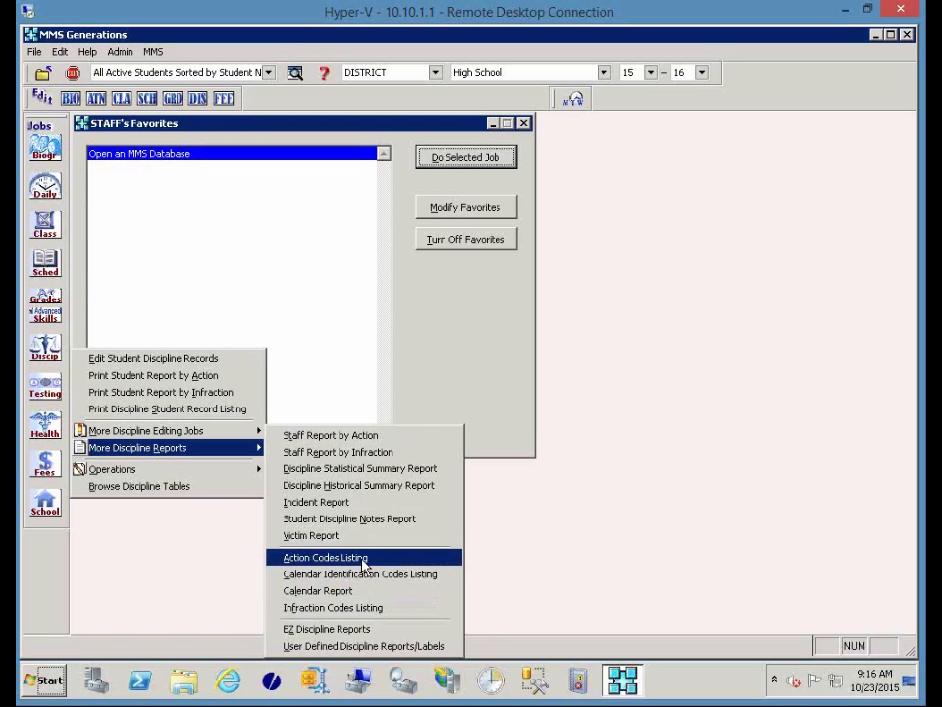
mouse_move(201, 470)
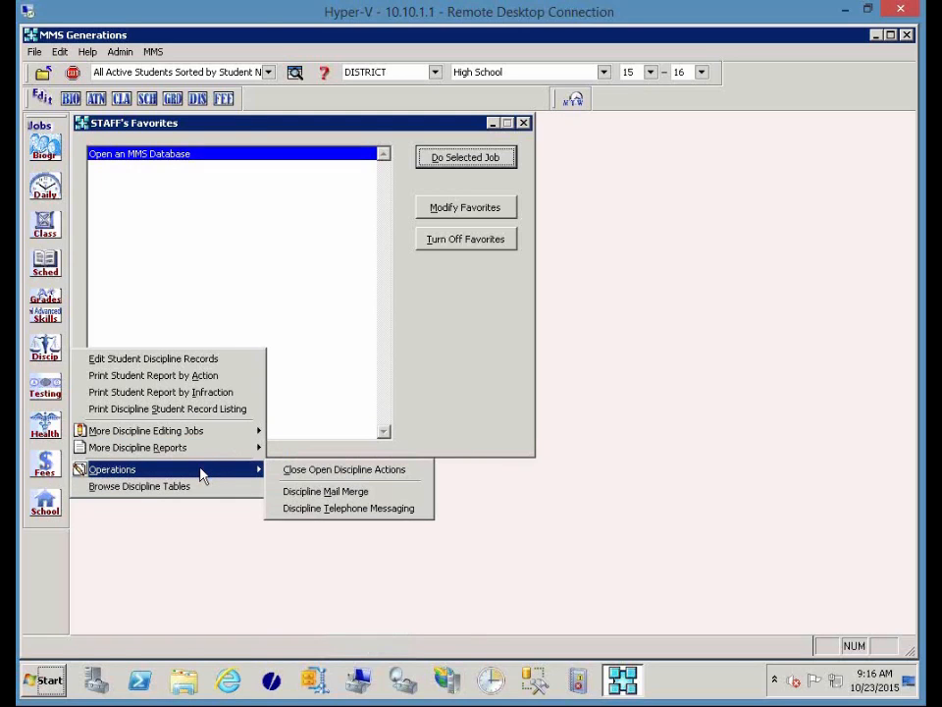
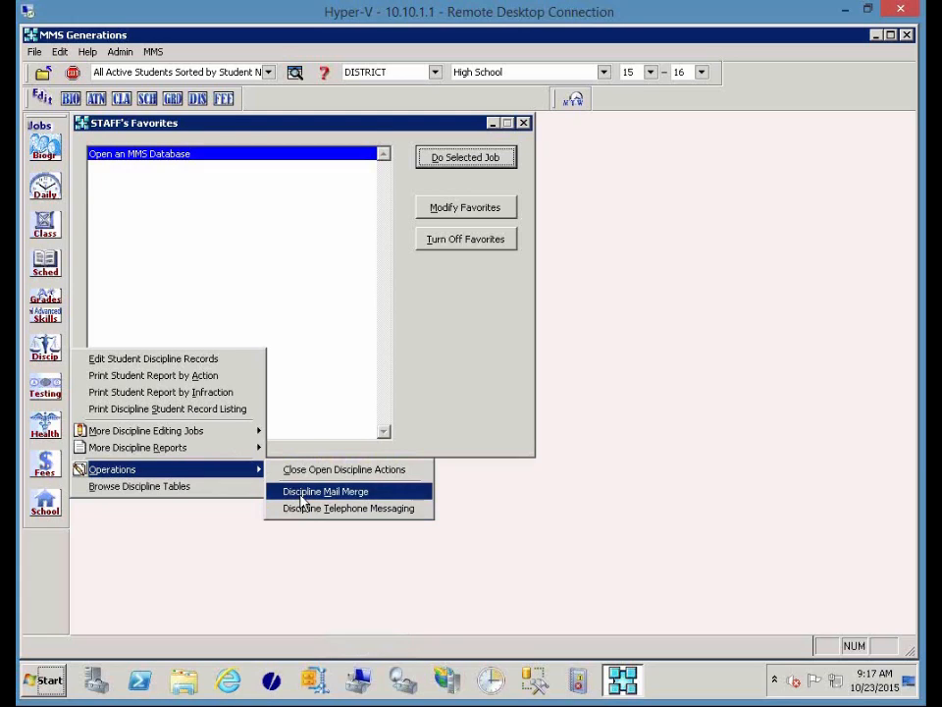
Open the Discipline Mail Merge job from the Discipline Operations menu.
click(300, 499)
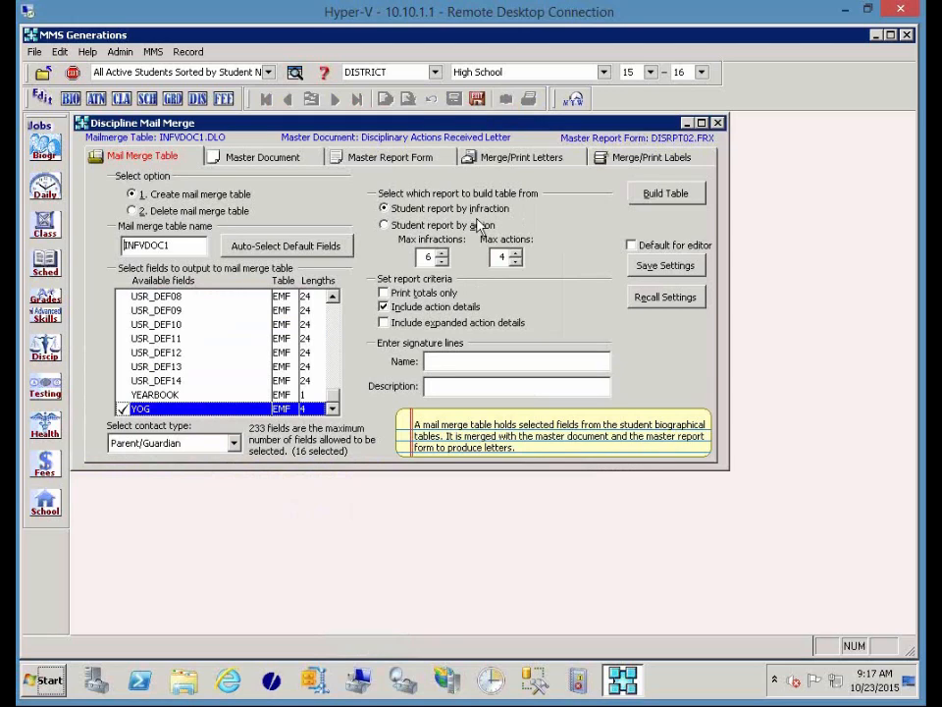
Make the INFVDOC1 mail merge settings the editor default and recall the saved letter setup.
click(640, 249)
click(677, 299)
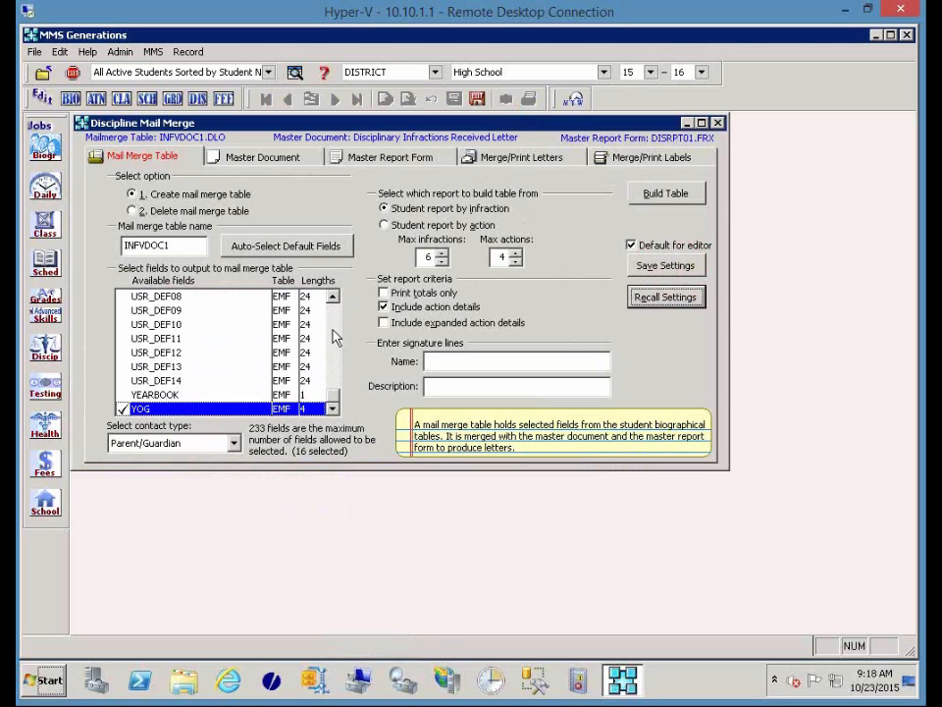
drag(337, 400, 337, 356)
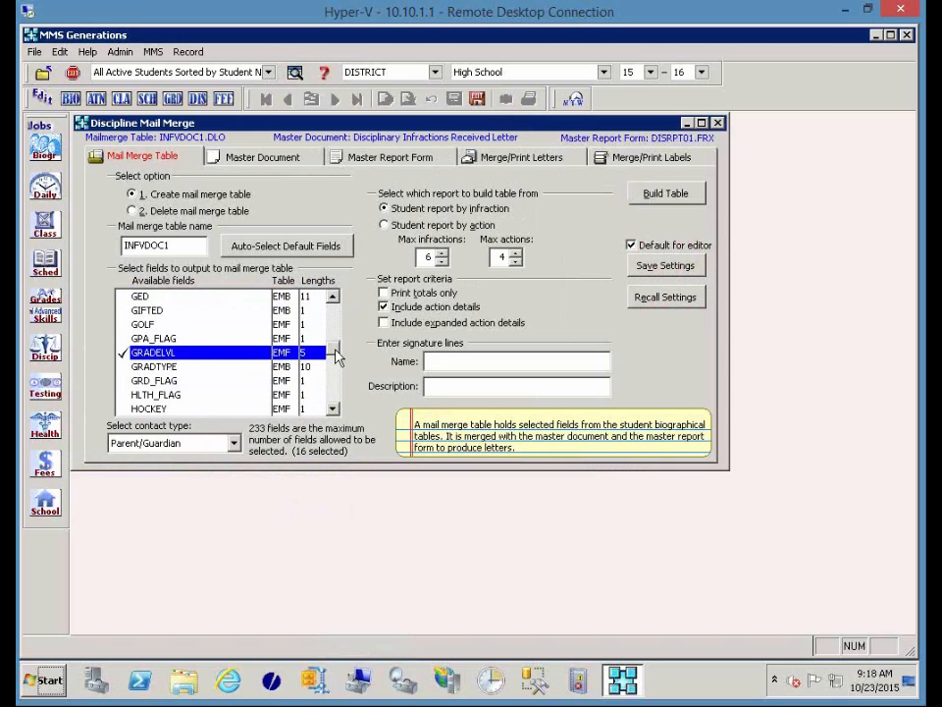
Keep Parent/Guardian as the contact type and open the Build Table report-by-infraction options.
click(337, 391)
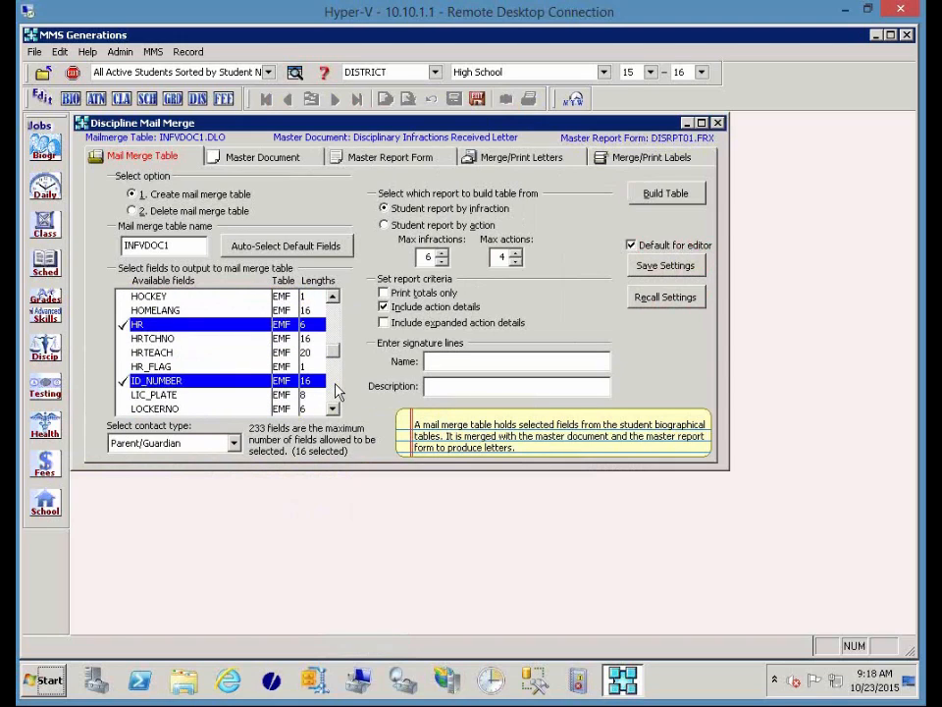
click(337, 391)
click(337, 389)
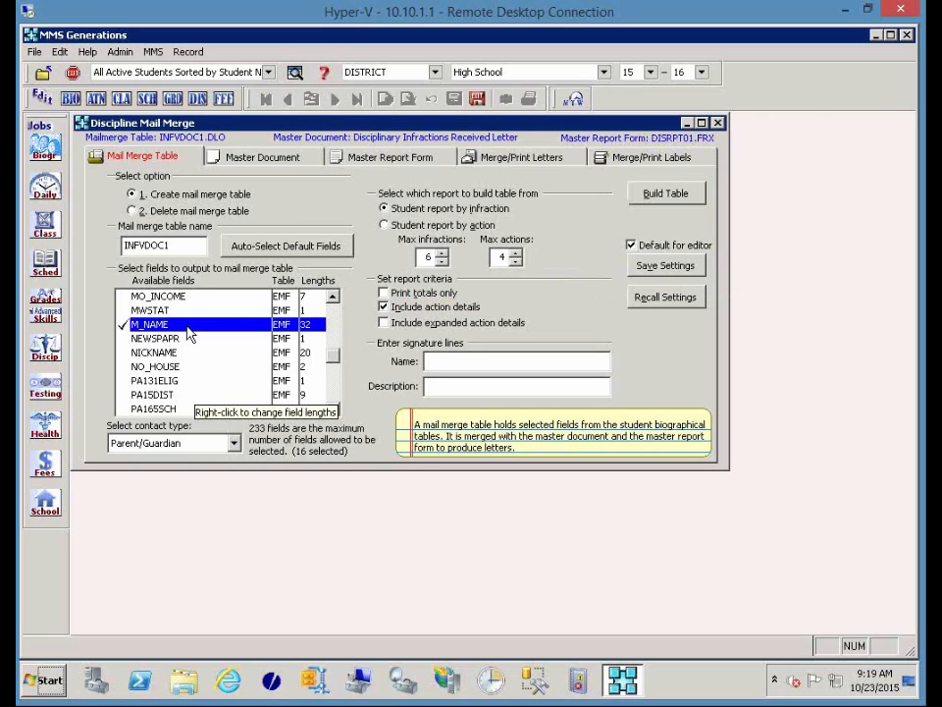
click(234, 443)
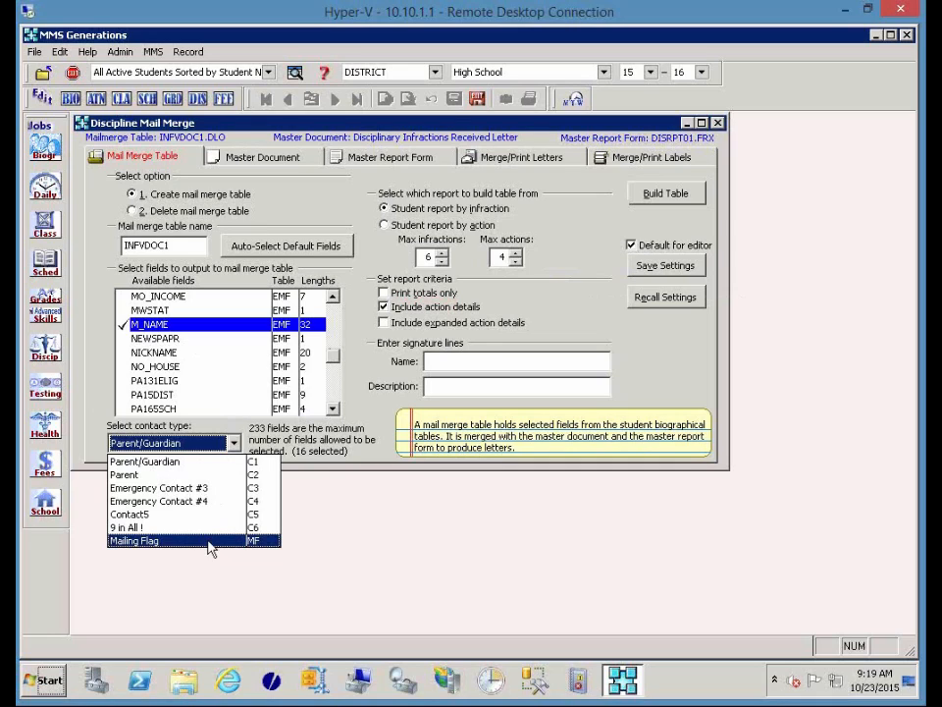
click(302, 451)
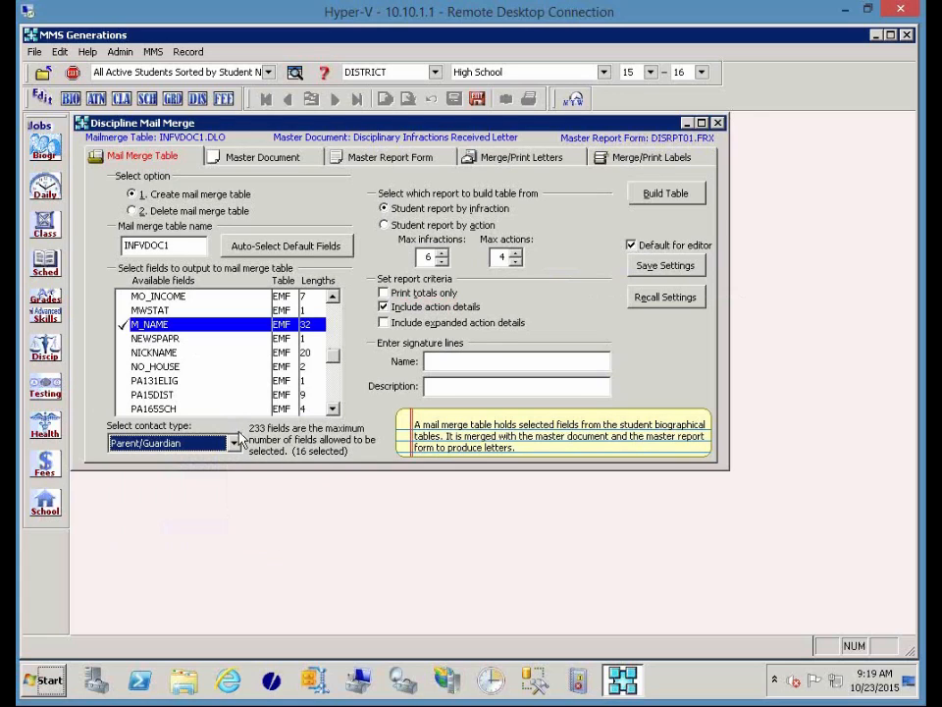
click(668, 193)
click(672, 194)
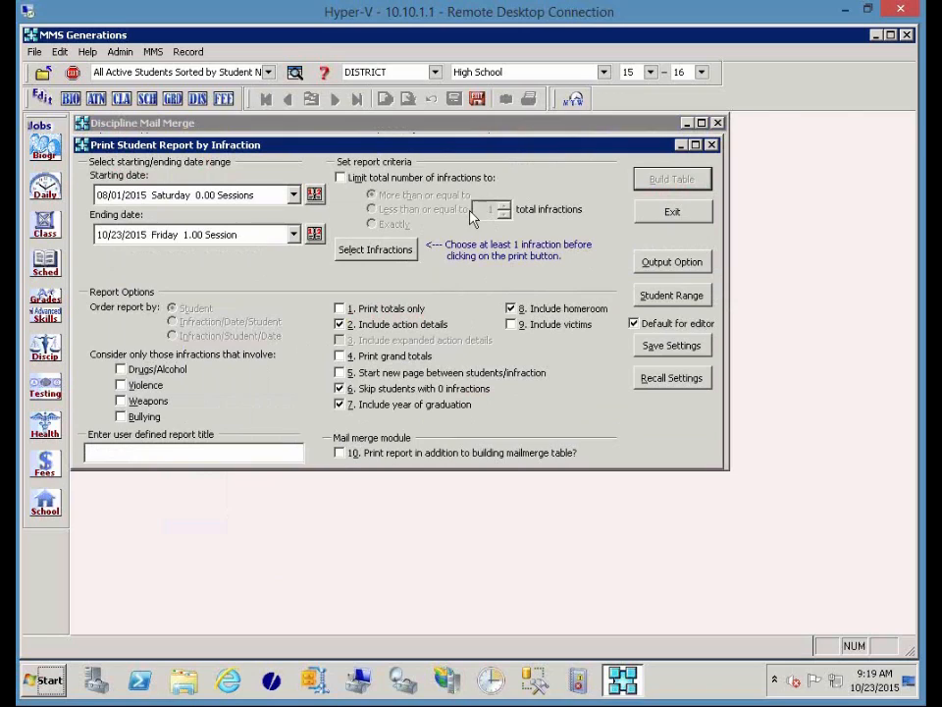
Recall saved report settings and add infractions 101 Racial Harrassment and 102 Disability Harrassment.
click(673, 384)
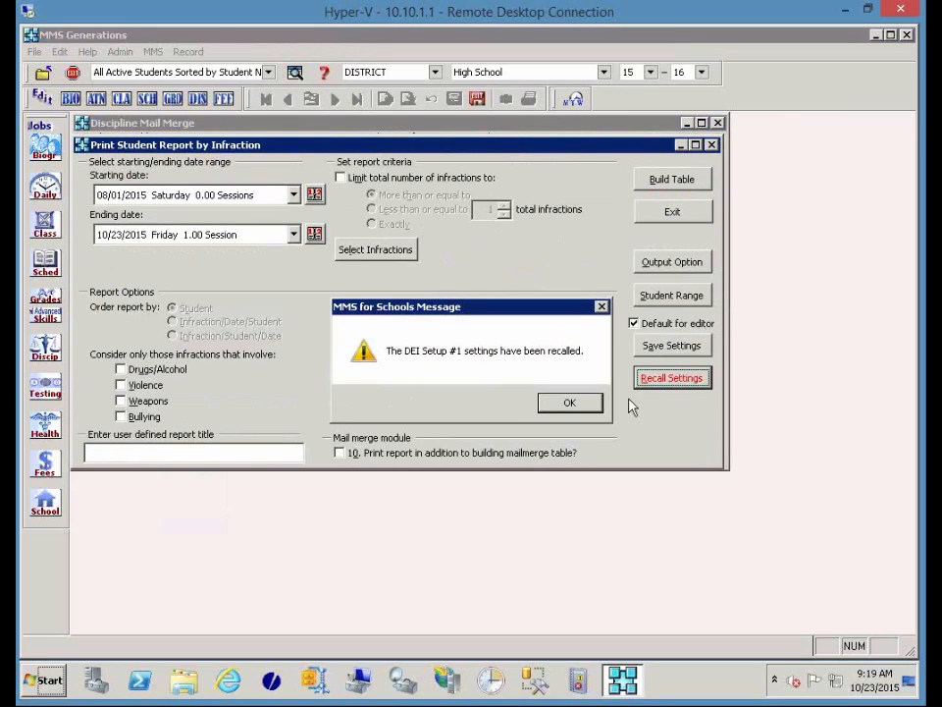
click(592, 410)
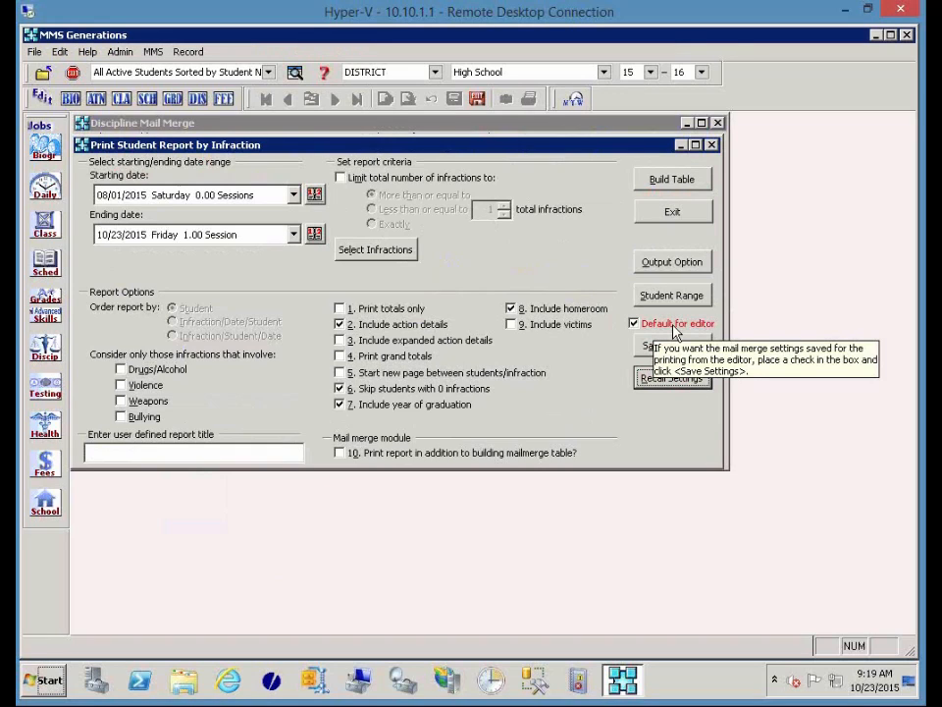
click(370, 249)
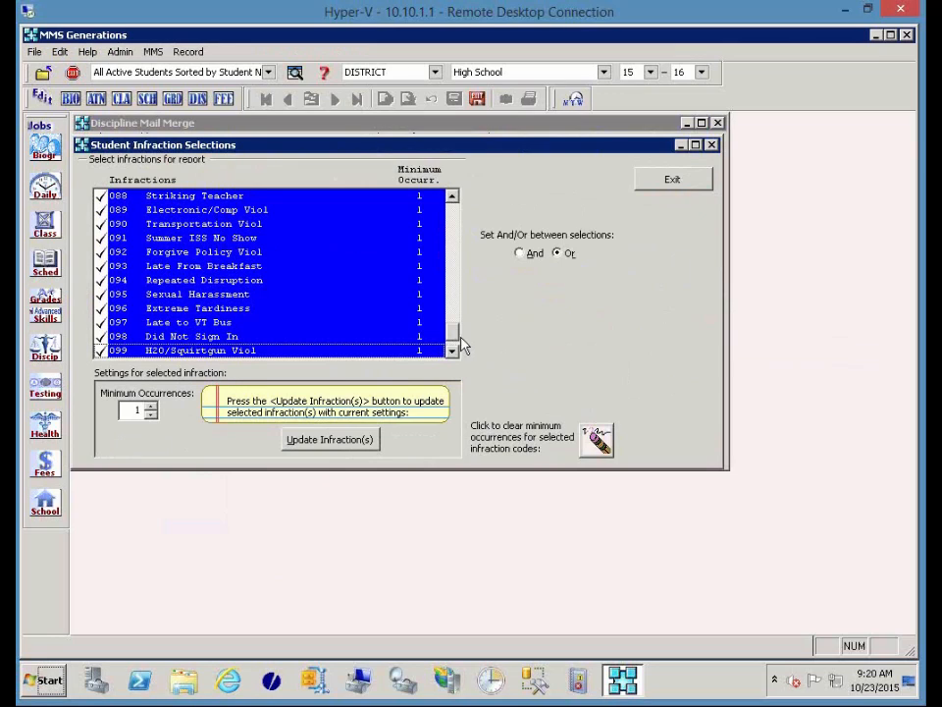
scroll(458, 347, down, 1)
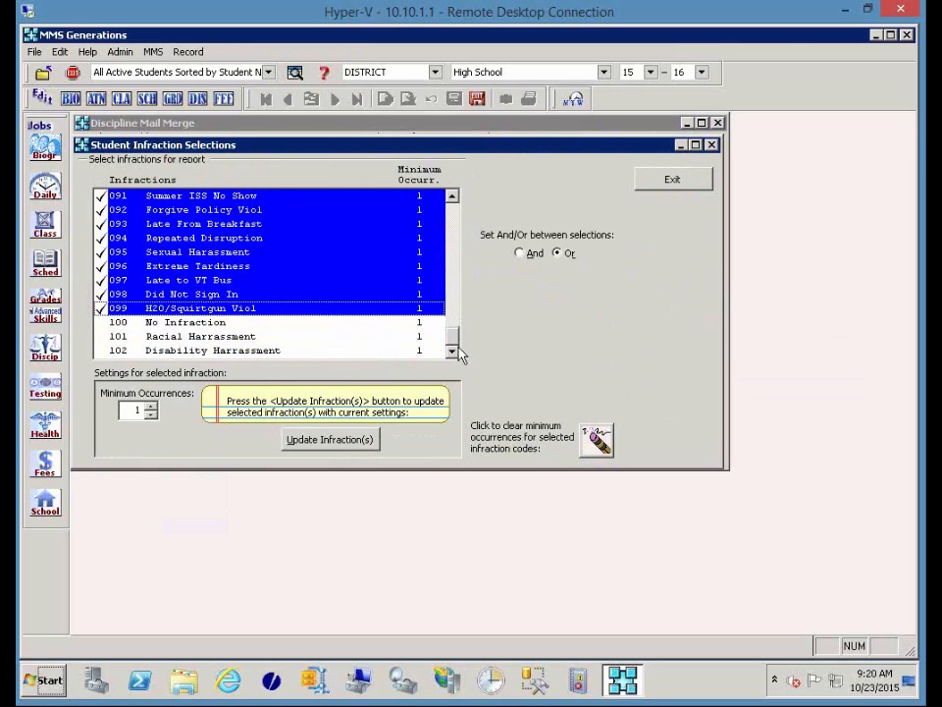
click(225, 336)
click(225, 350)
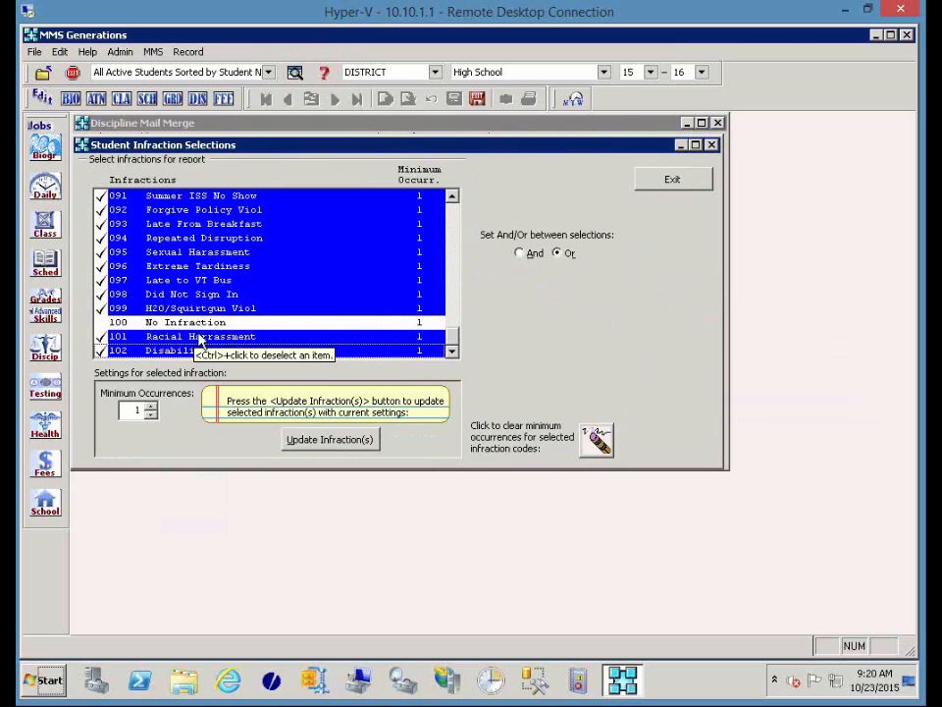
click(660, 180)
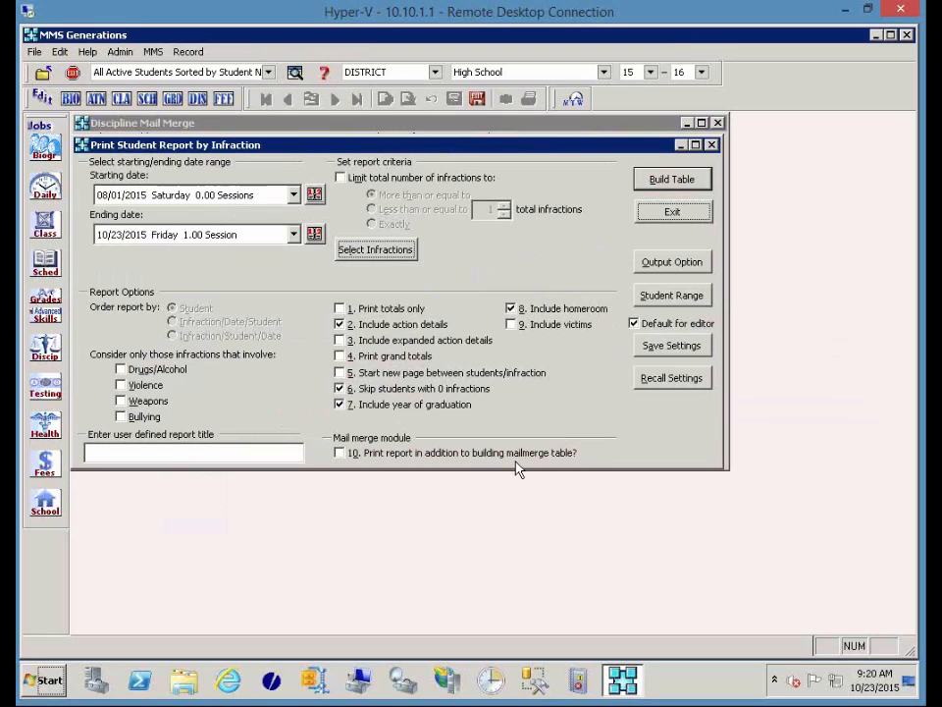
Enable printing the report, include all 503 students, and build the InfVdoc1.DLO table.
click(343, 456)
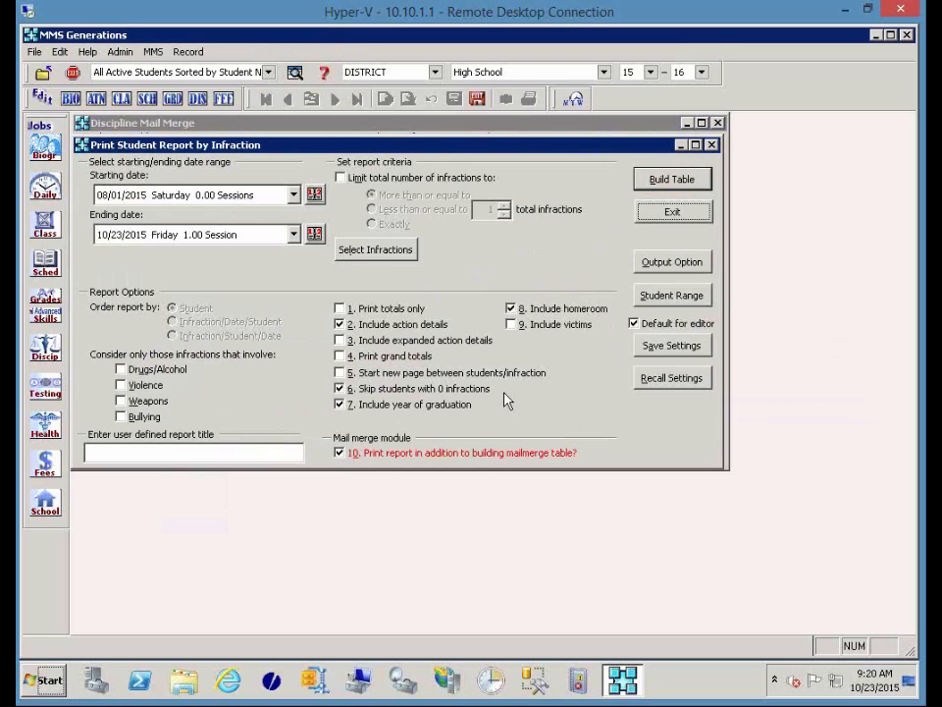
click(674, 294)
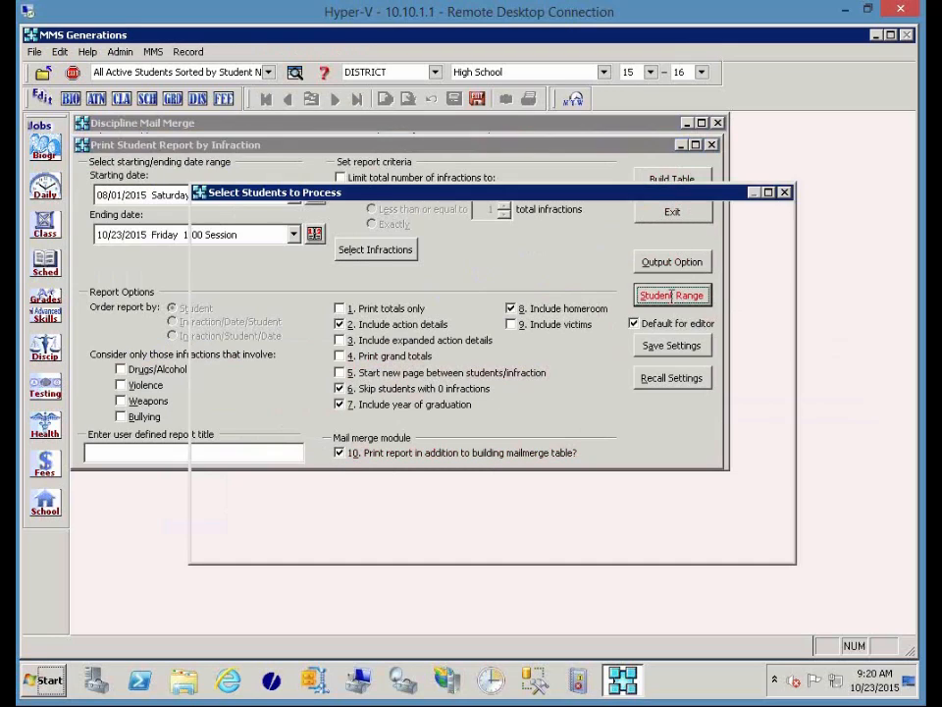
click(241, 420)
text(b)
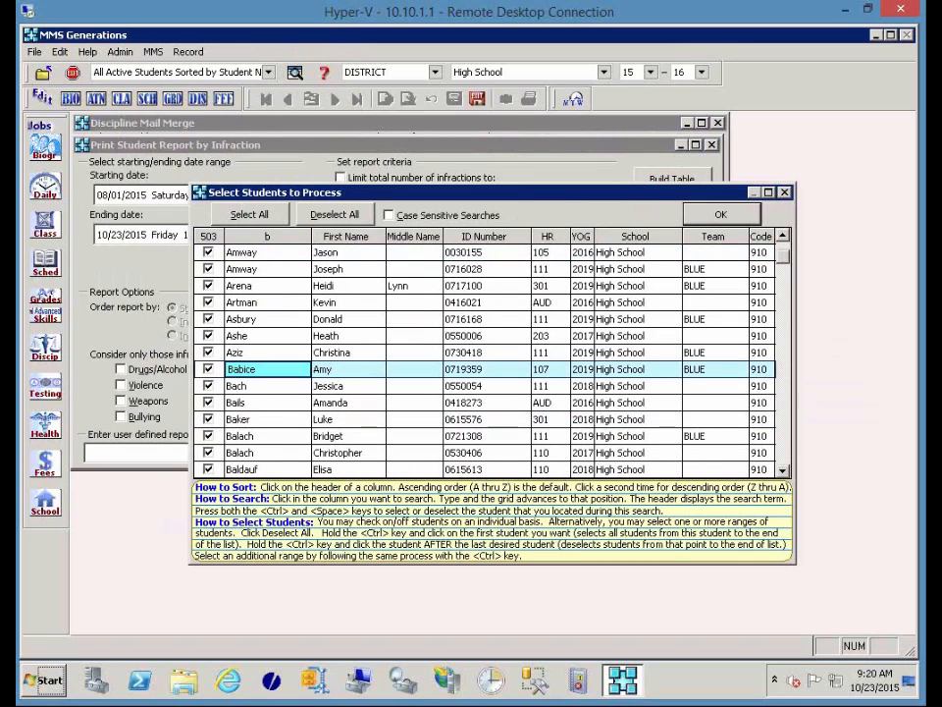
click(210, 372)
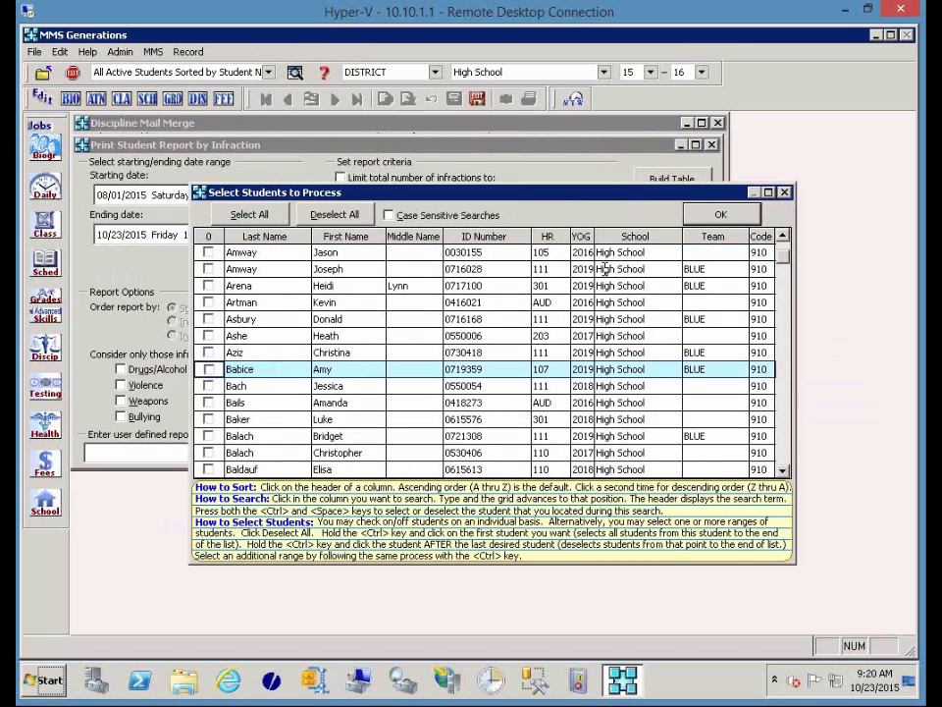
ctrl+click(210, 374)
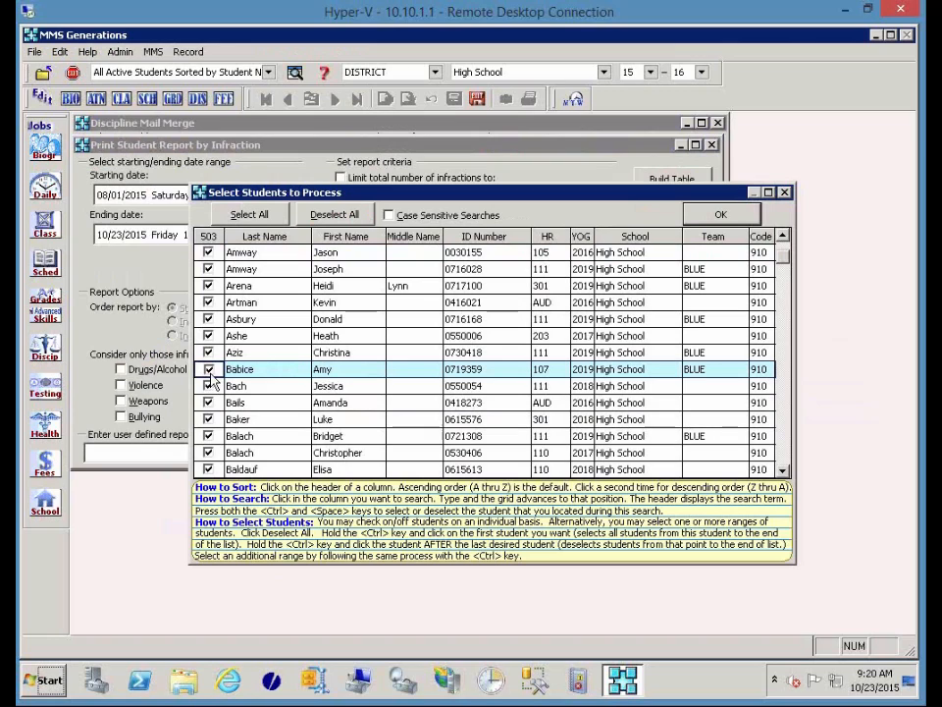
click(720, 214)
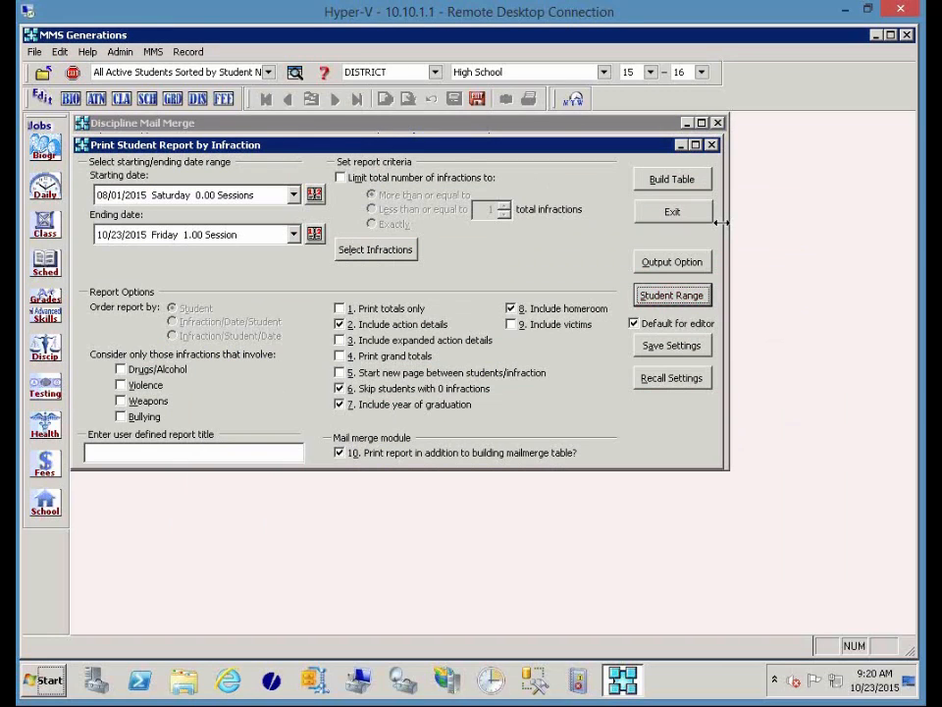
click(675, 183)
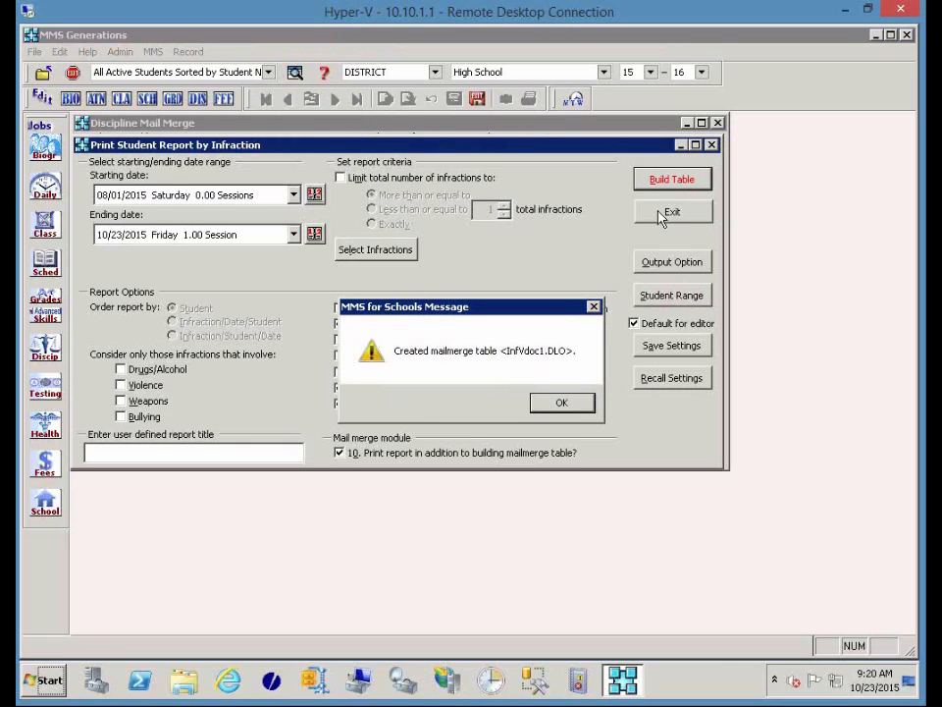
click(572, 411)
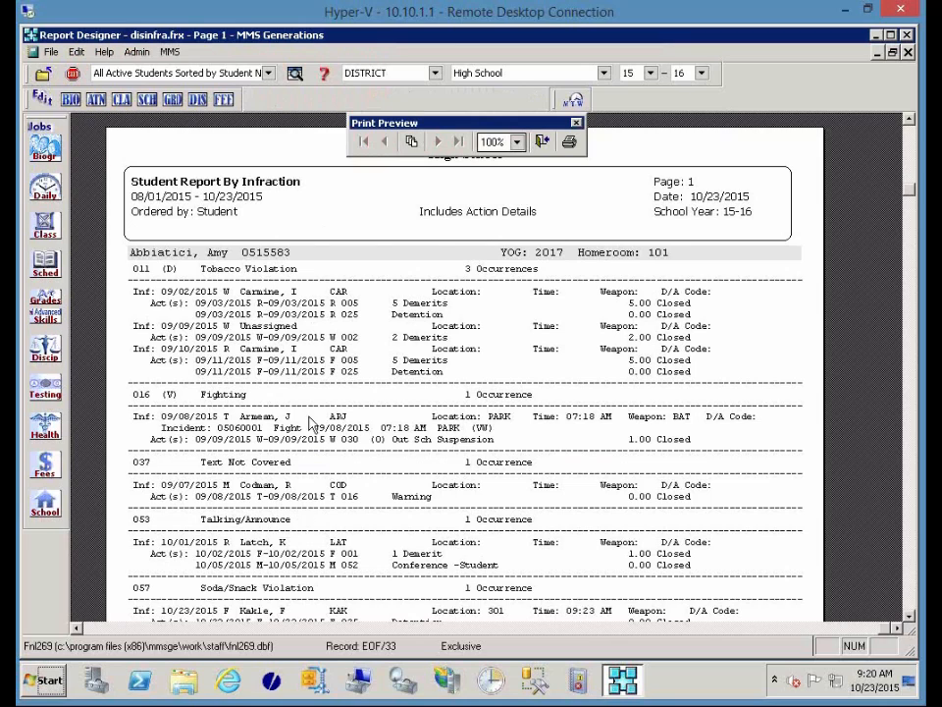
Close the infraction report and display the Disciplinary Infractions Received Letter master document.
scroll(312, 552, down, 3)
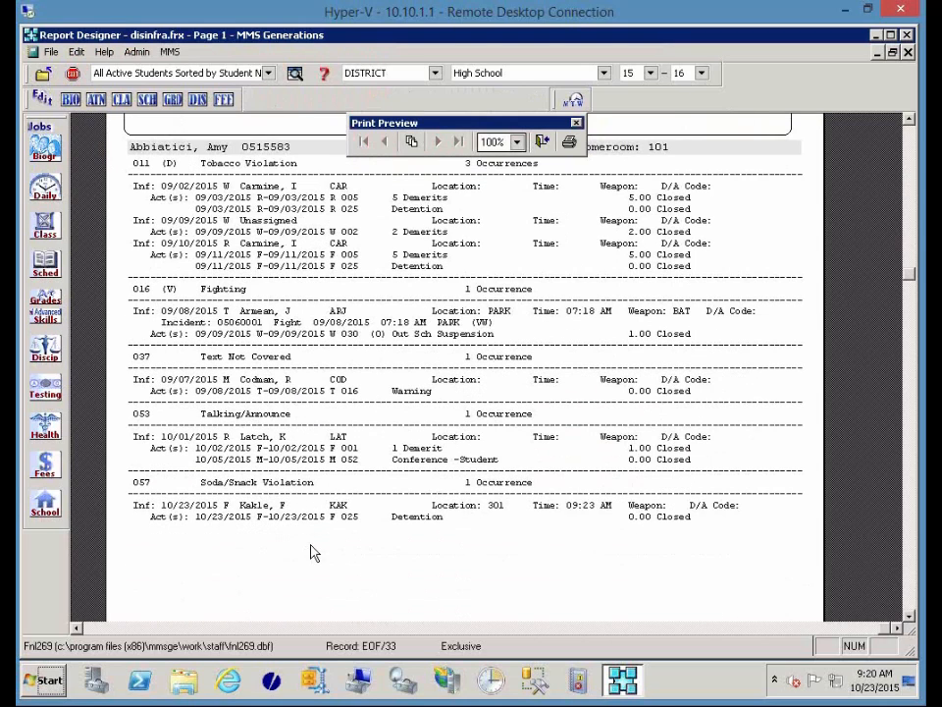
click(541, 142)
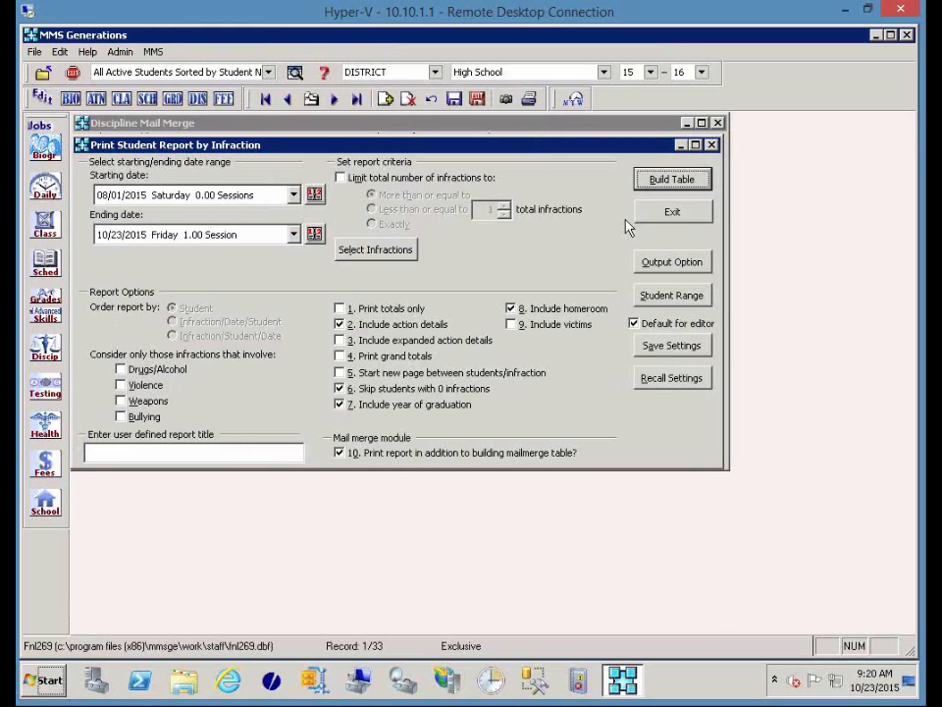
click(673, 212)
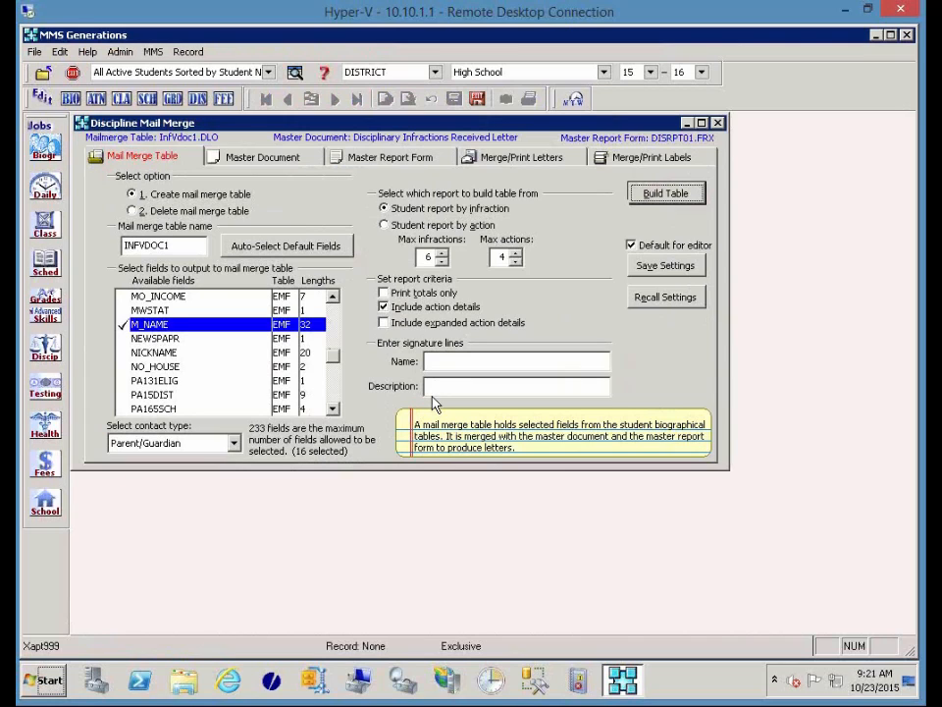
click(291, 166)
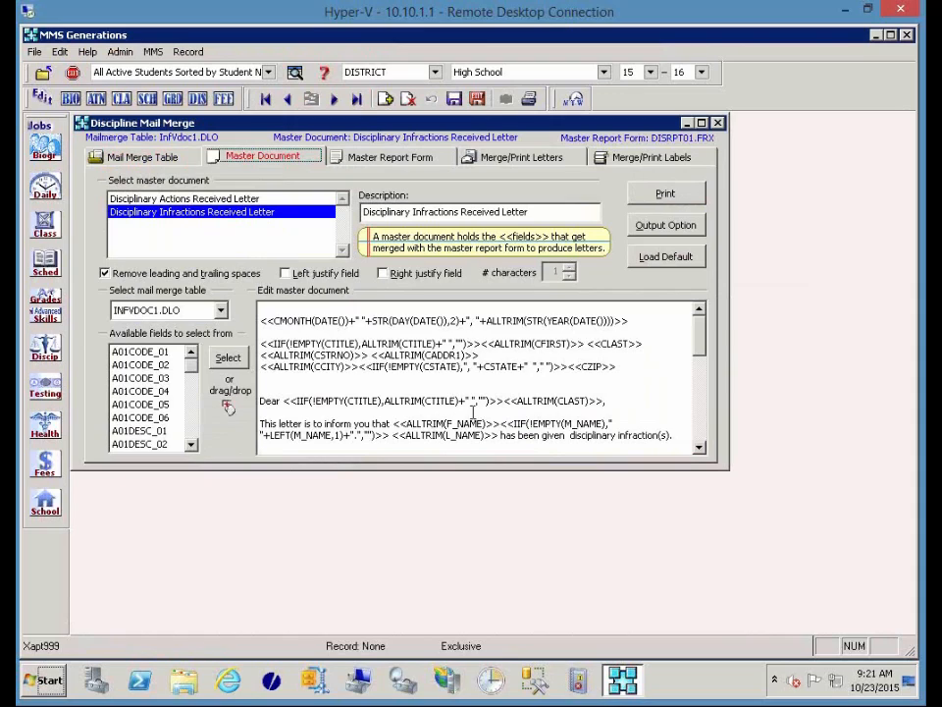
click(263, 328)
key(shift+End)
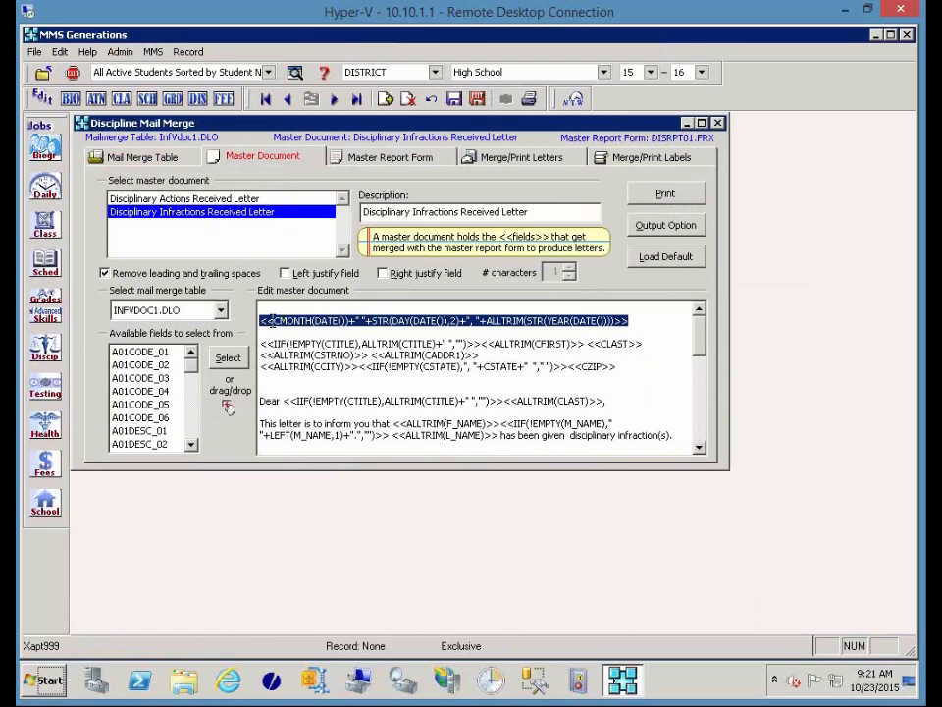
click(275, 321)
drag(275, 321, 313, 315)
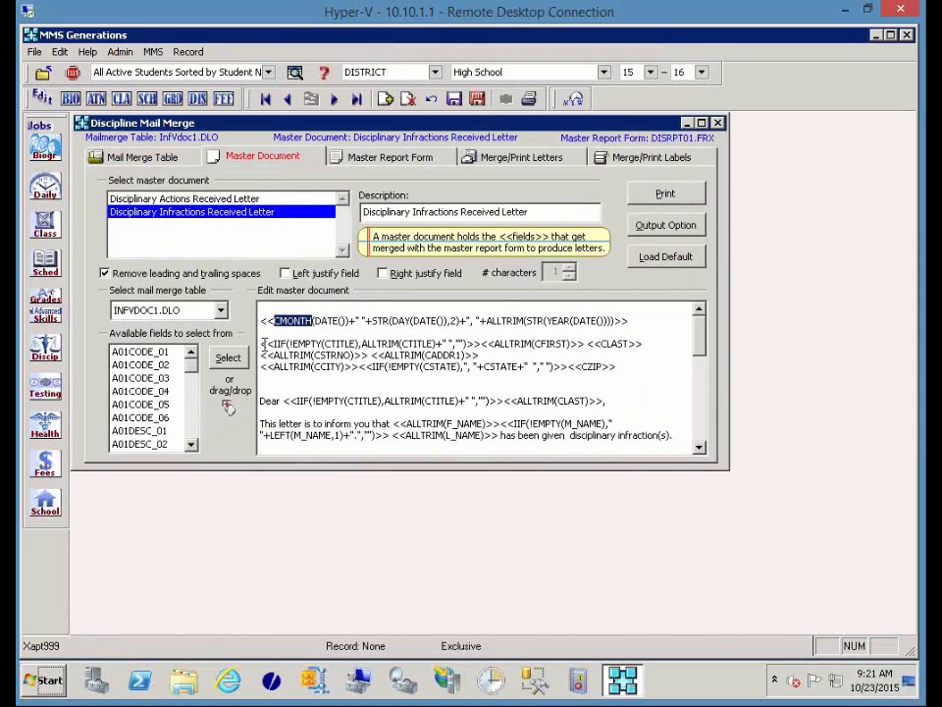
drag(262, 342, 263, 381)
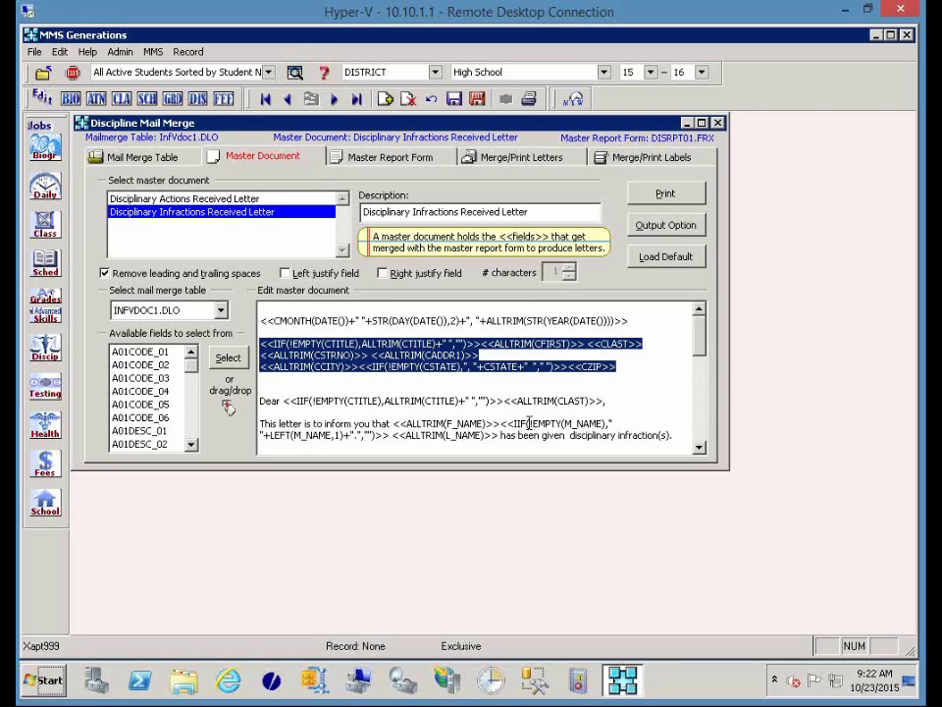
drag(531, 424, 562, 422)
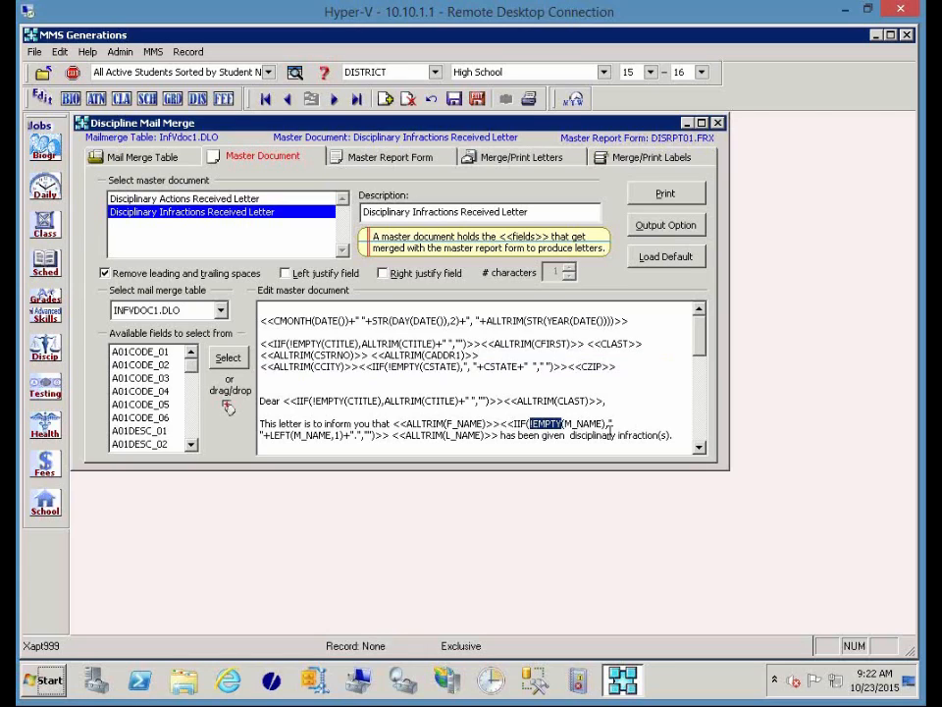
click(337, 435)
double_click(337, 435)
click(325, 76)
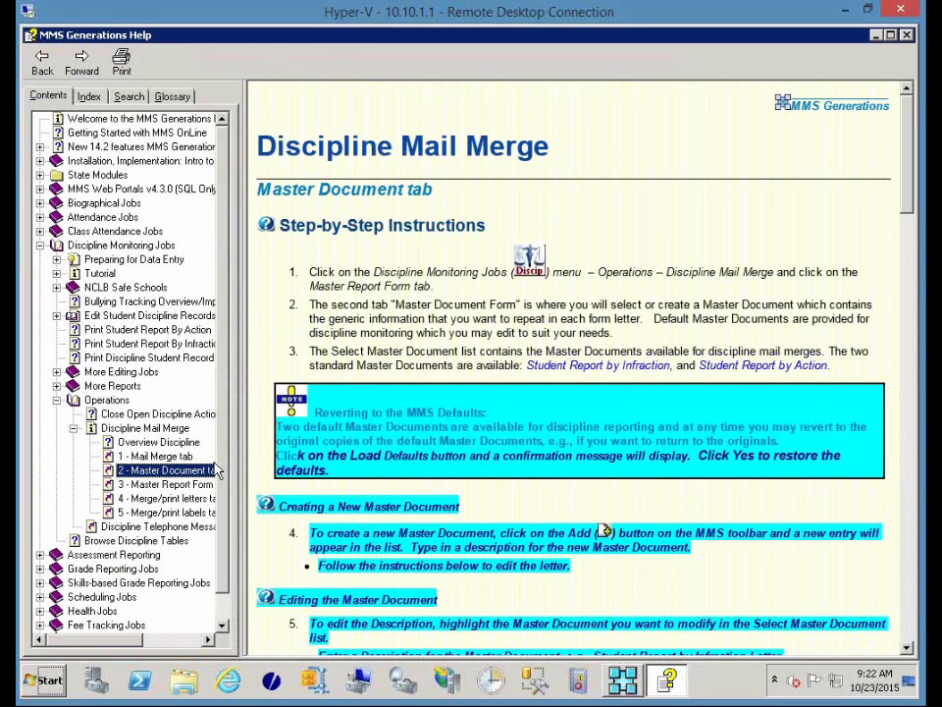
click(156, 456)
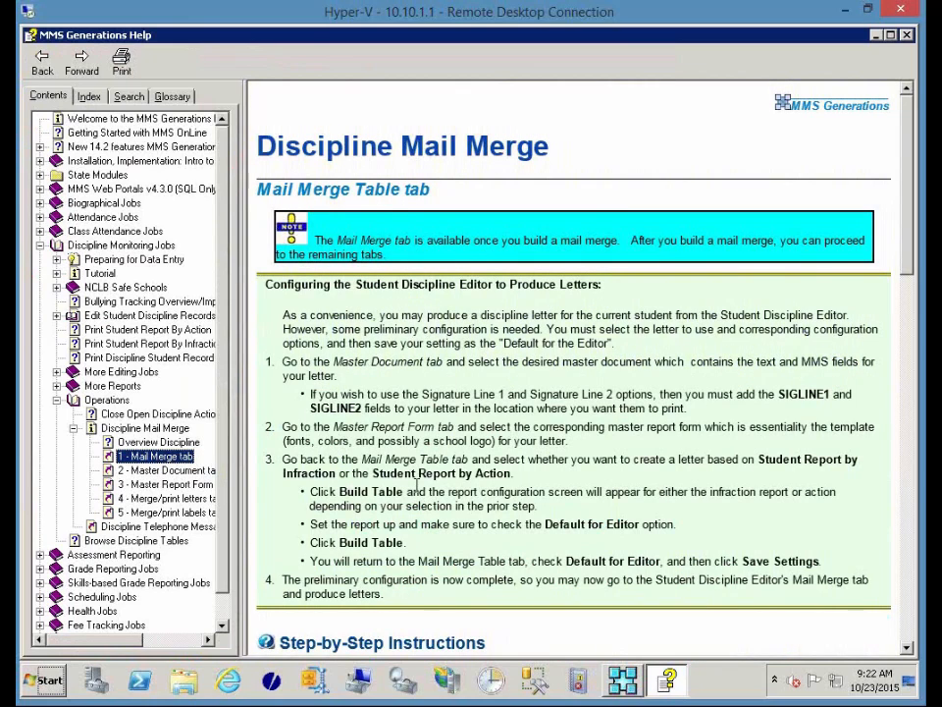
scroll(413, 477, down, 1)
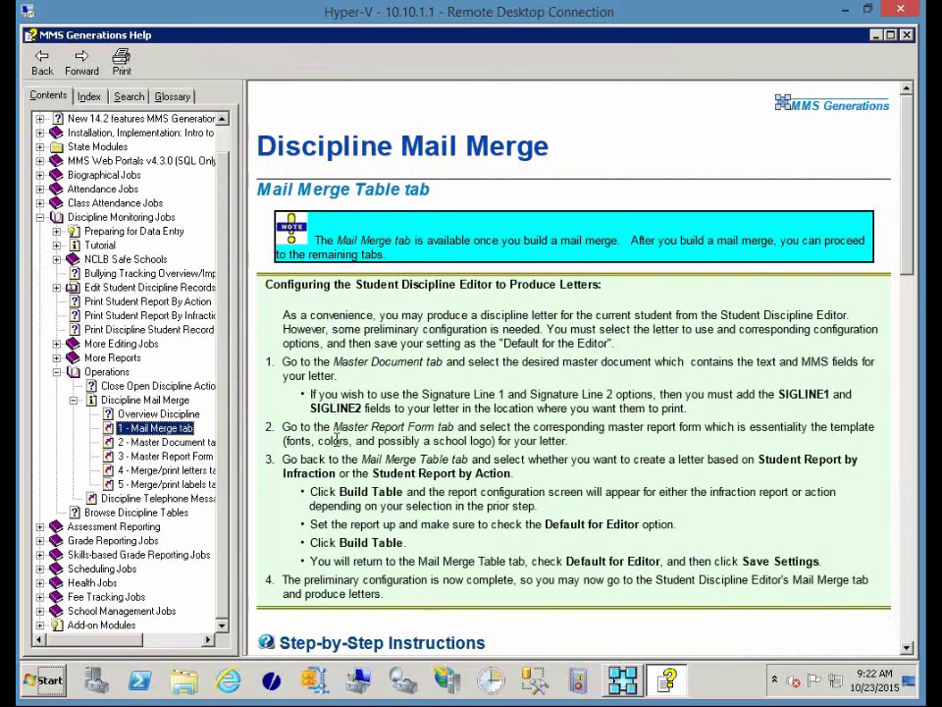
click(164, 443)
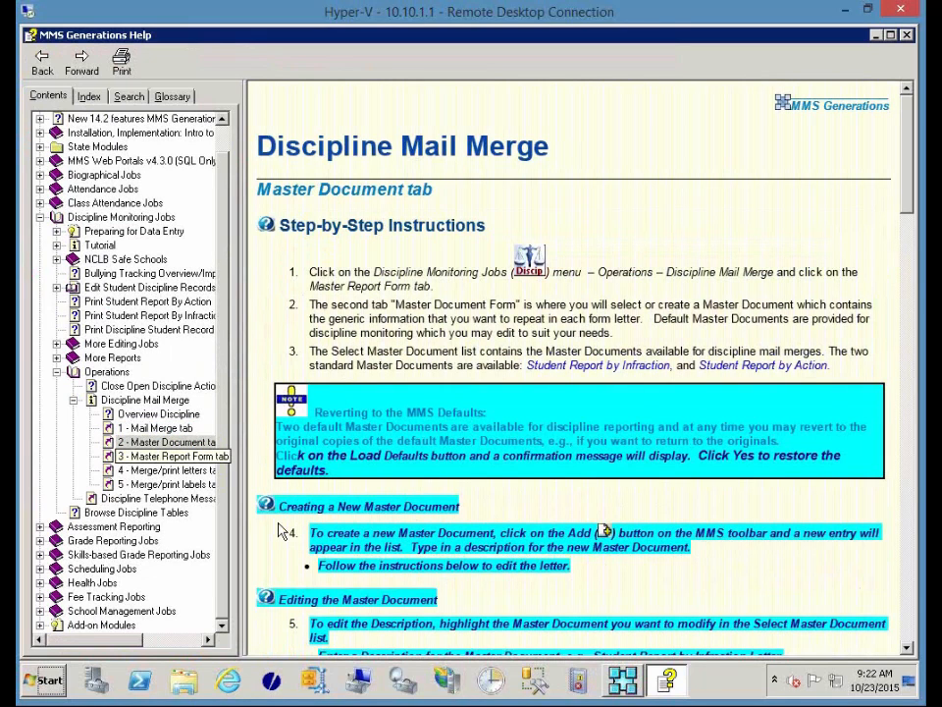
scroll(320, 511, down, 7)
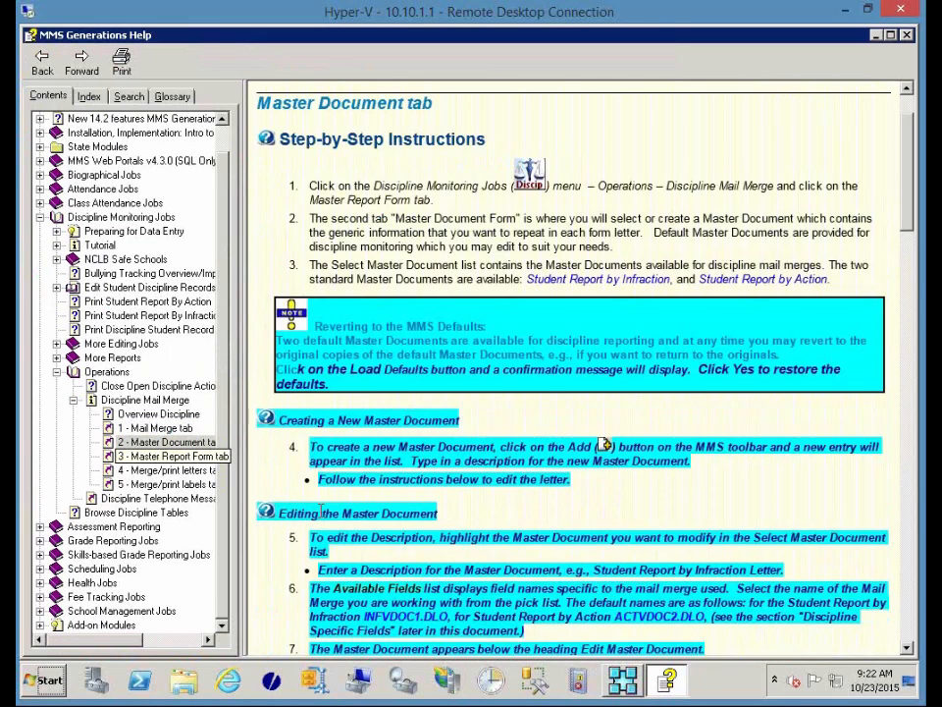
scroll(320, 512, down, 5)
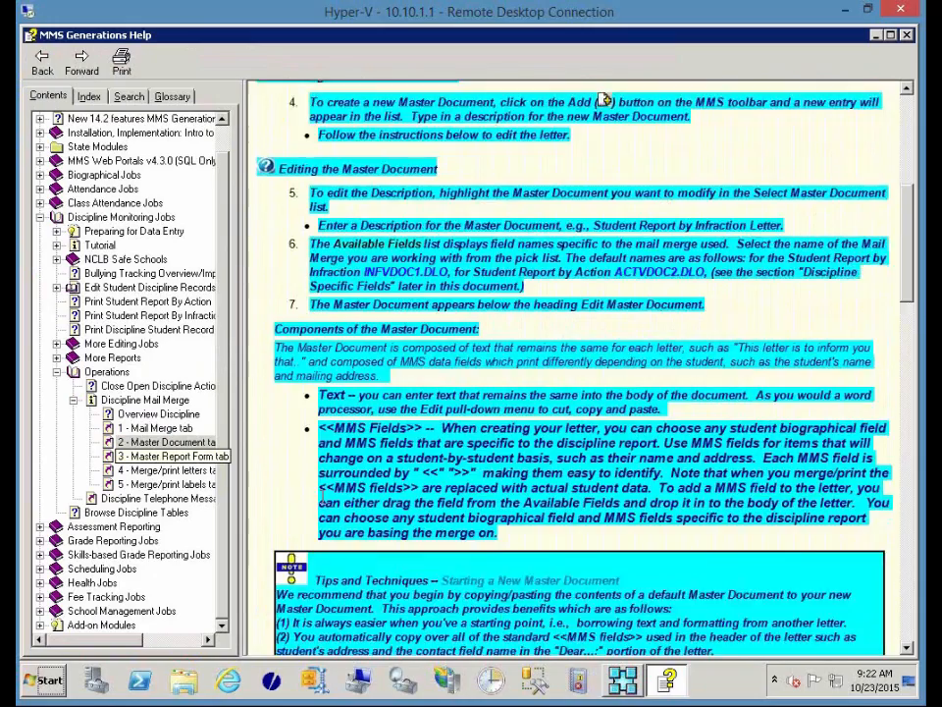
scroll(321, 498, down, 3)
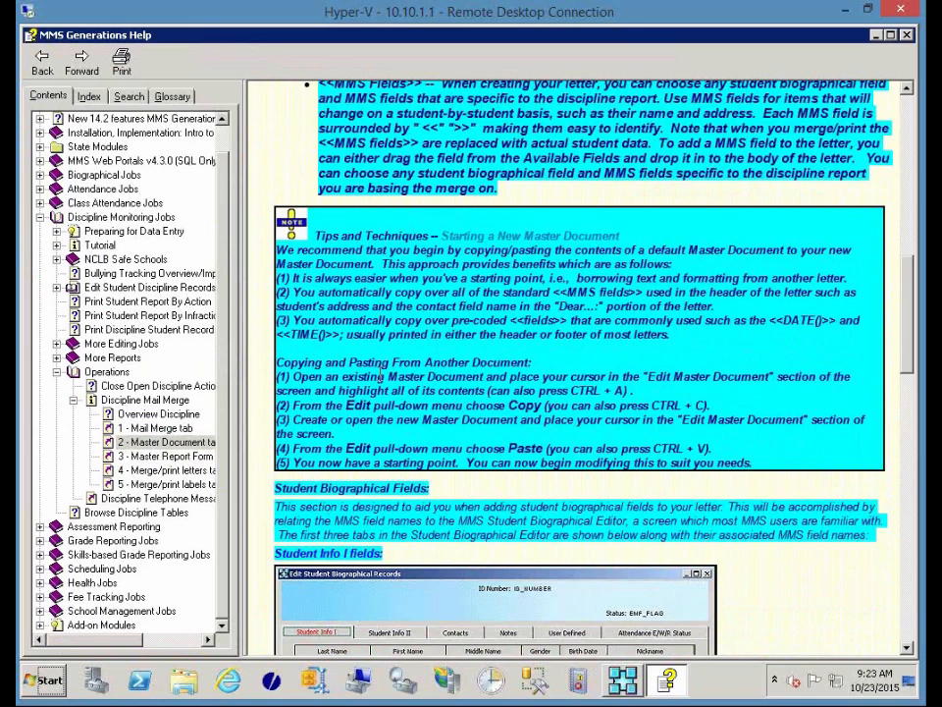
scroll(379, 377, down, 7)
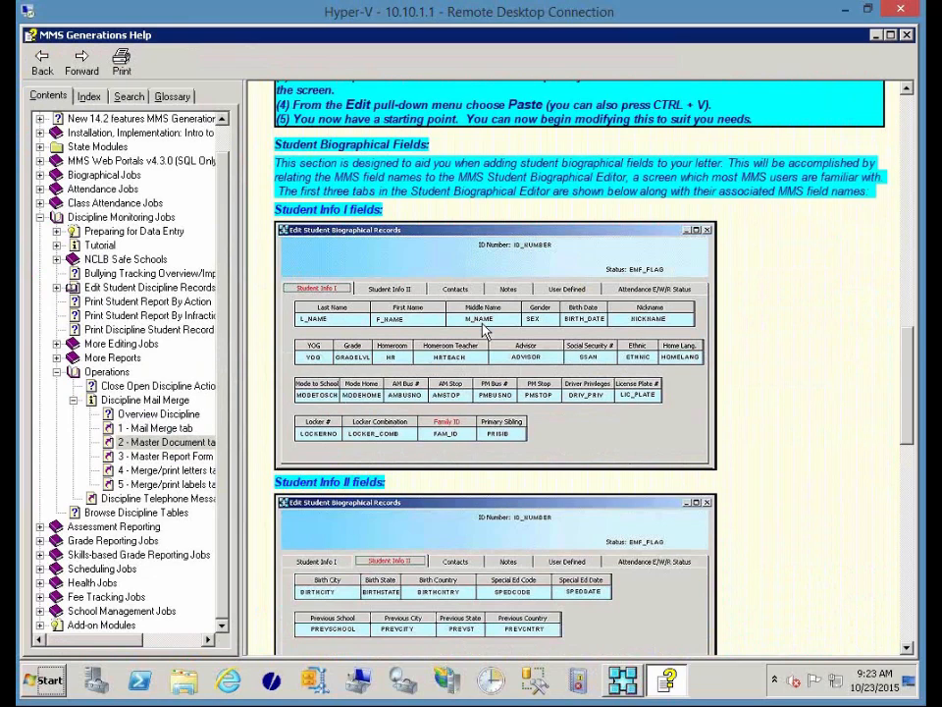
scroll(483, 331, down, 8)
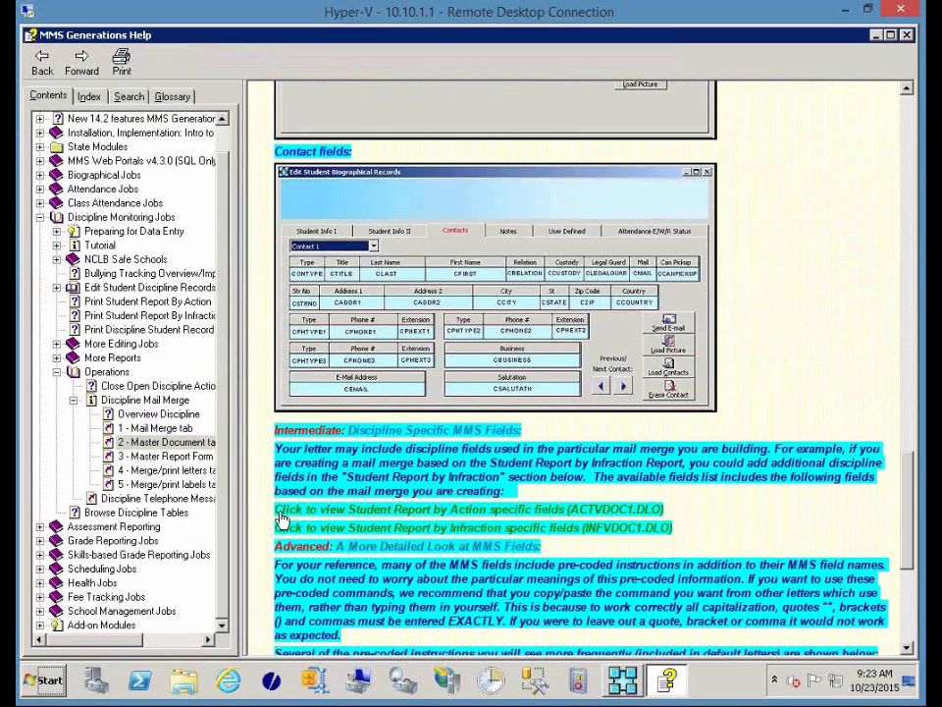
click(361, 531)
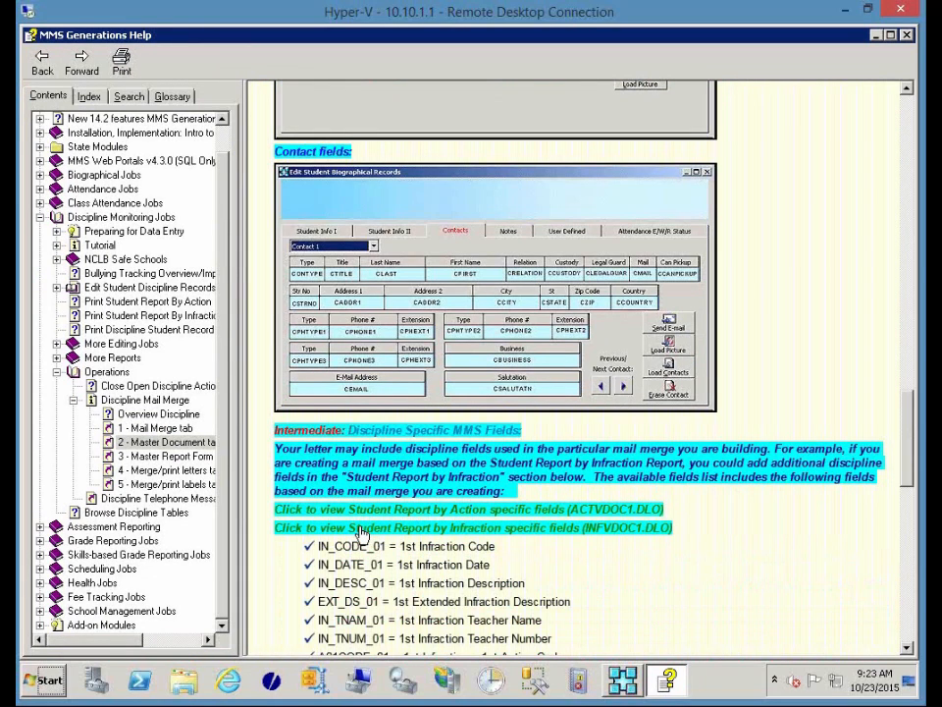
scroll(361, 531, down, 5)
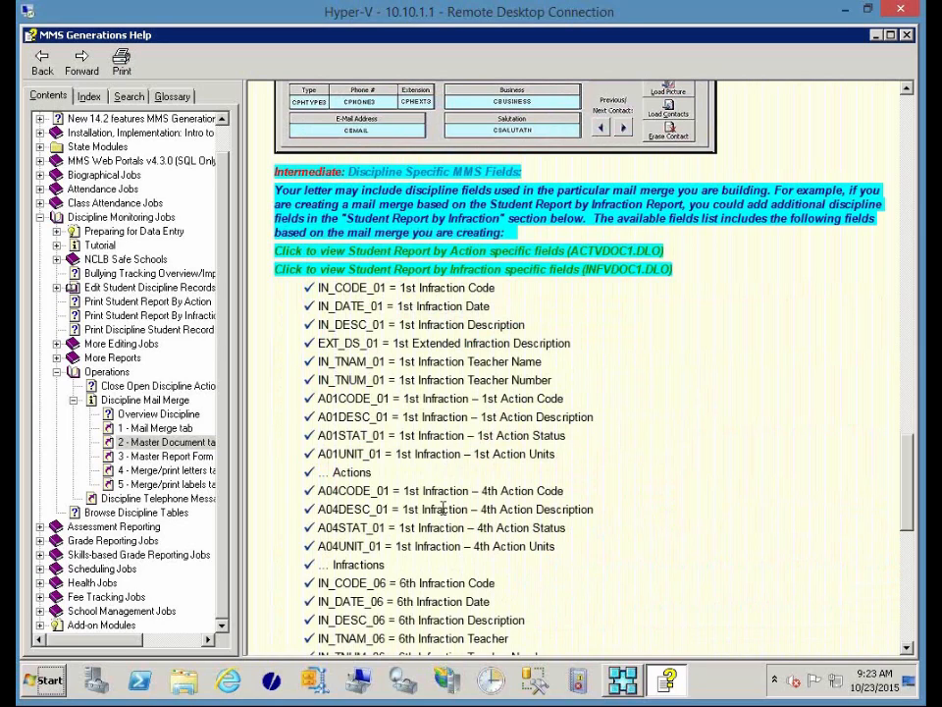
click(395, 269)
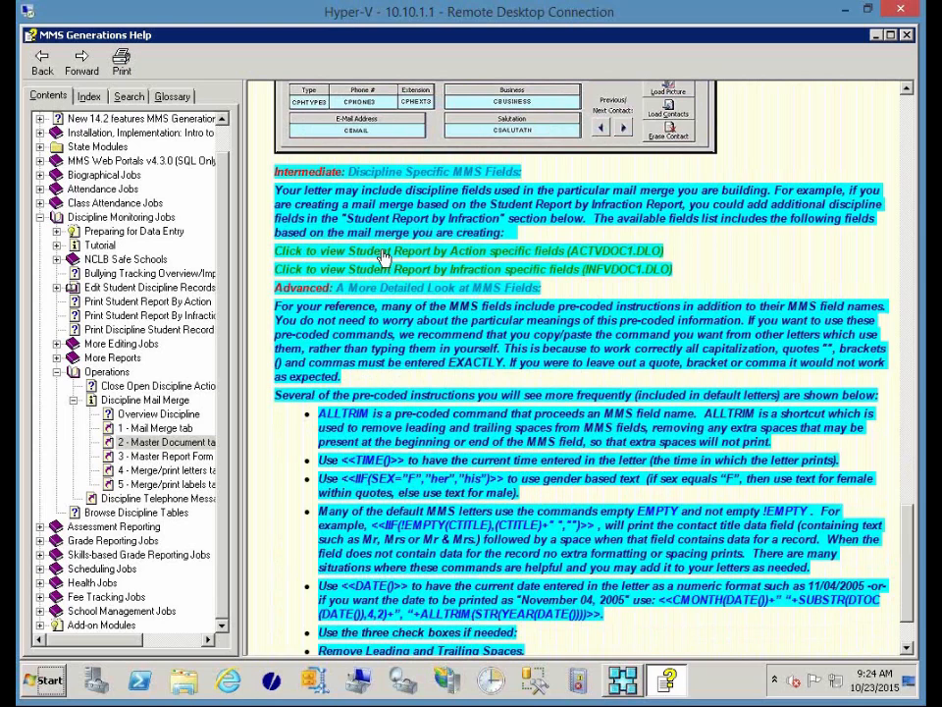
click(383, 253)
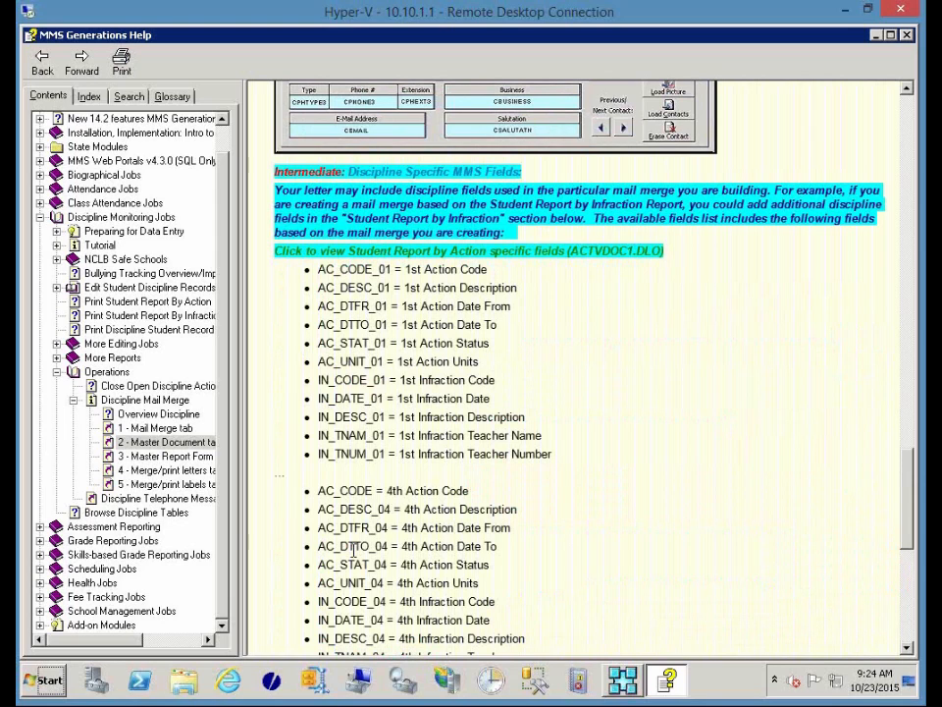
scroll(354, 550, down, 8)
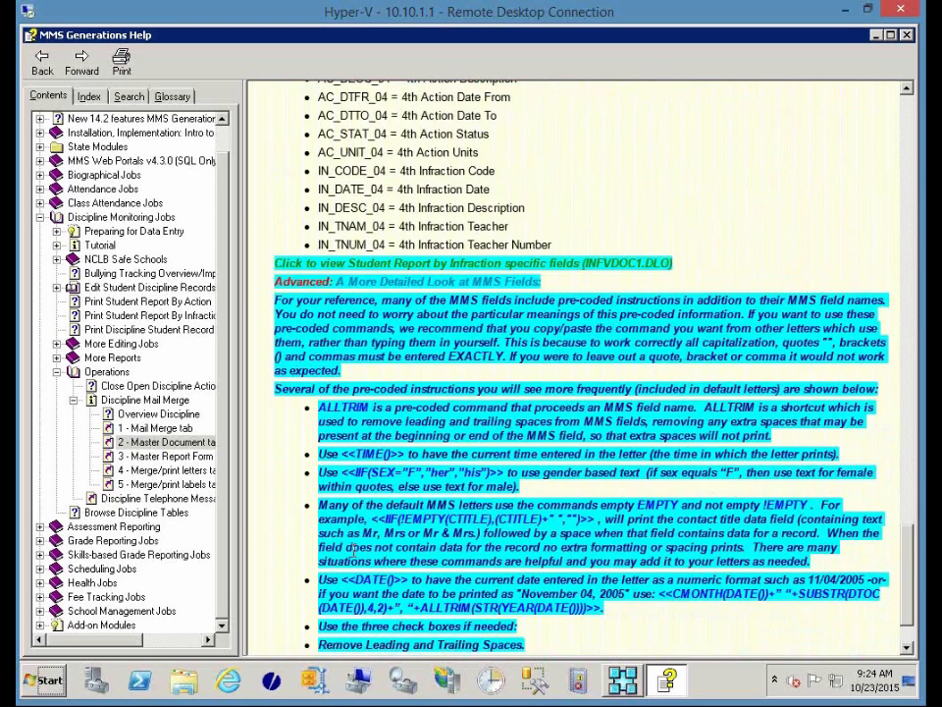
scroll(354, 551, down, 3)
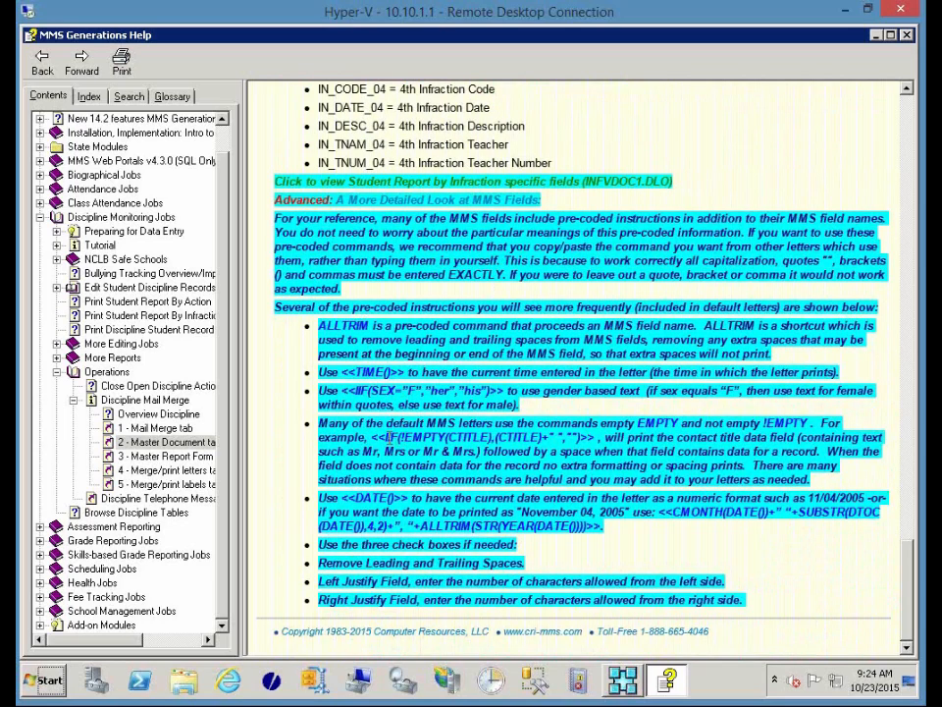
drag(371, 436, 595, 438)
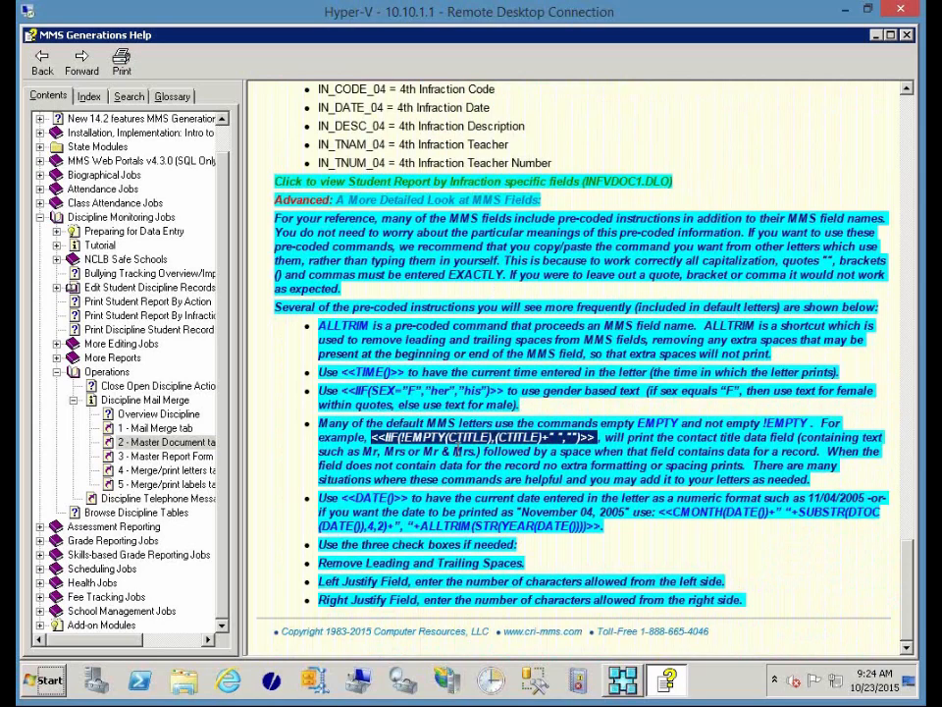
click(390, 396)
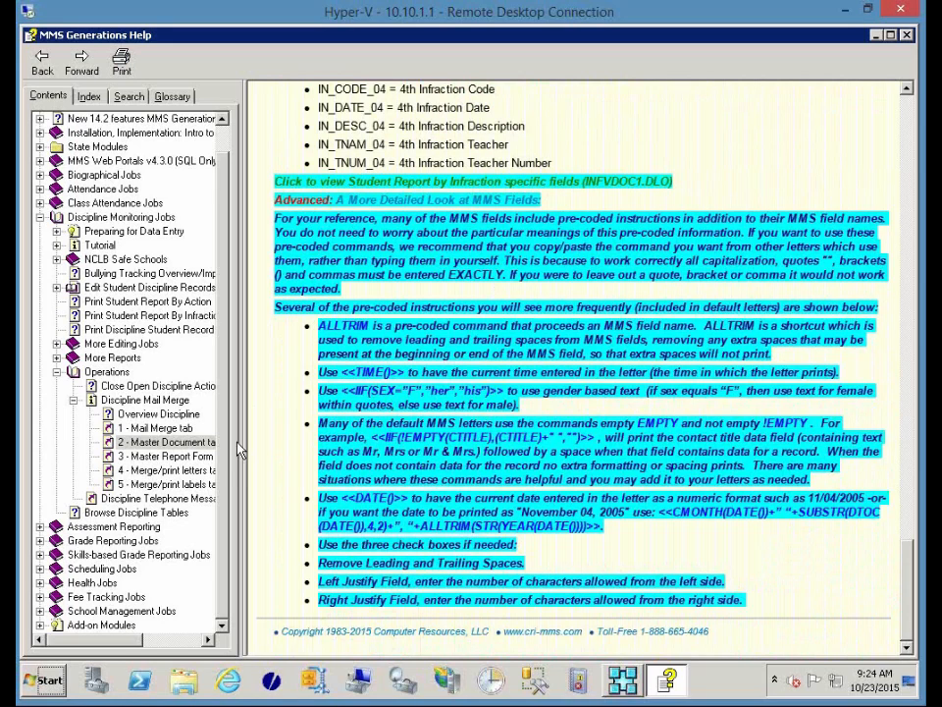
click(905, 35)
click(470, 419)
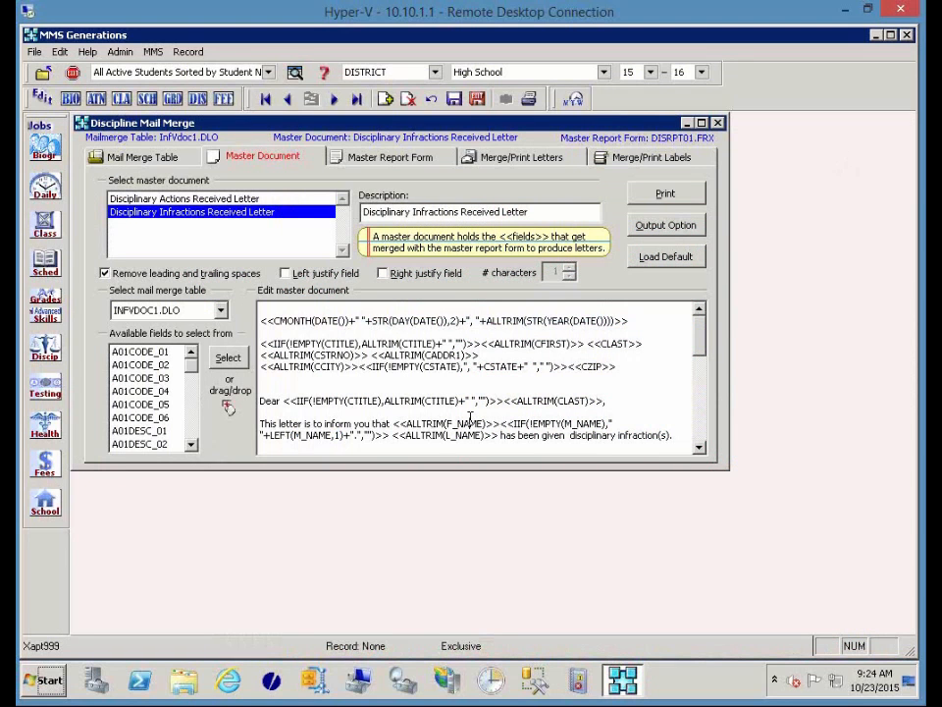
scroll(470, 419, down, 3)
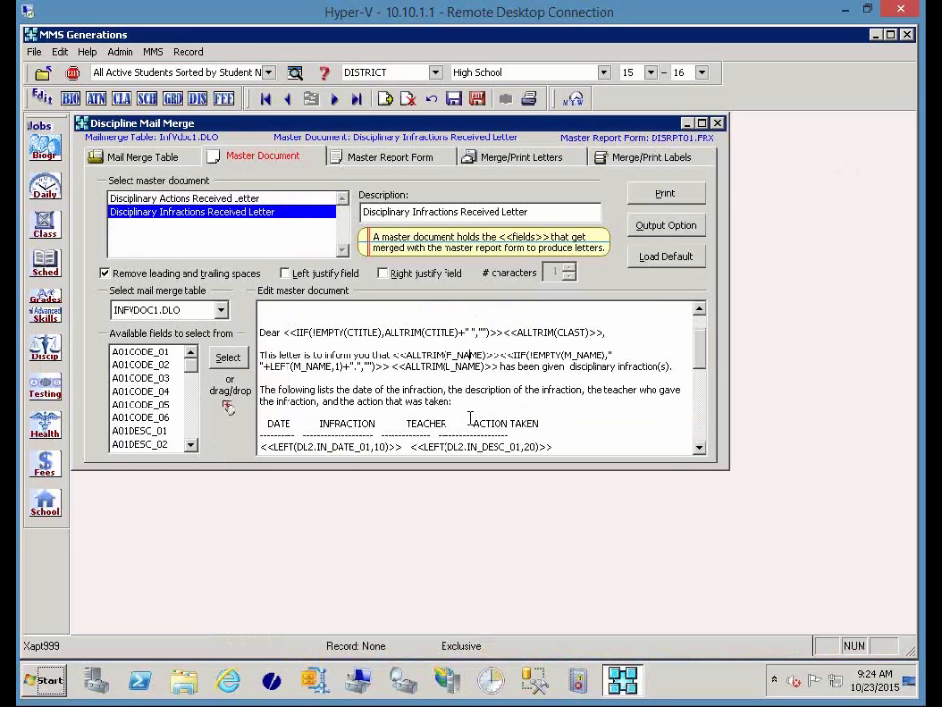
scroll(470, 419, down, 1)
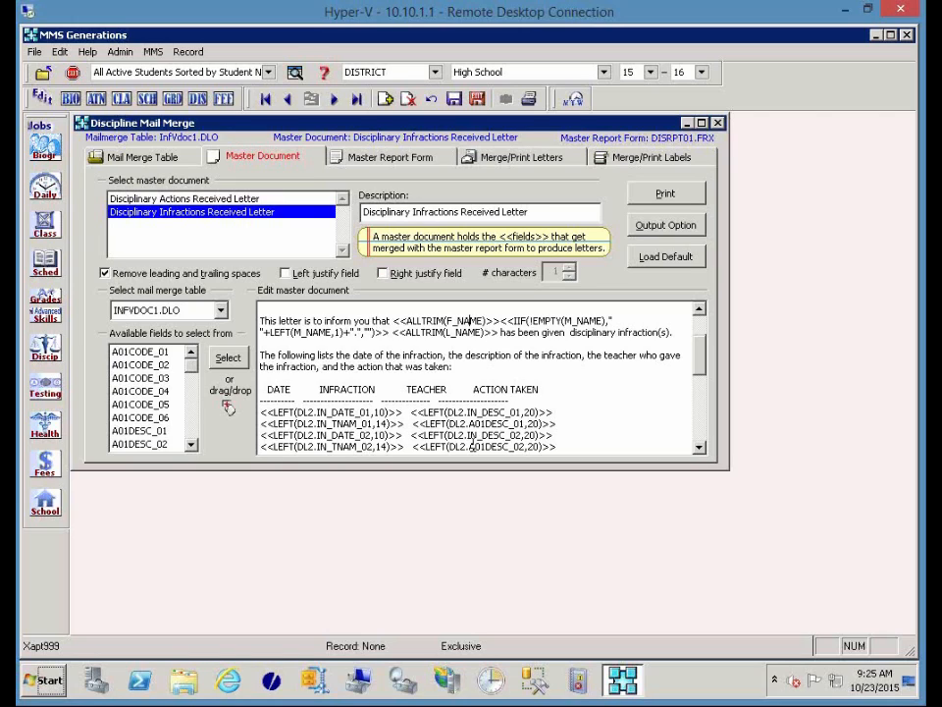
scroll(472, 446, down, 1)
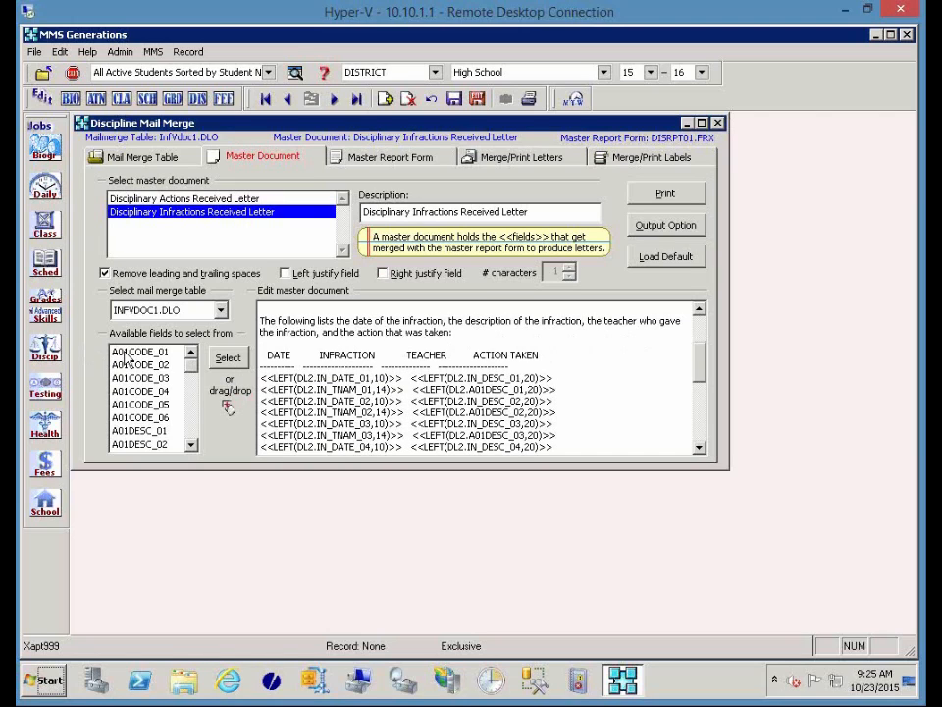
click(125, 391)
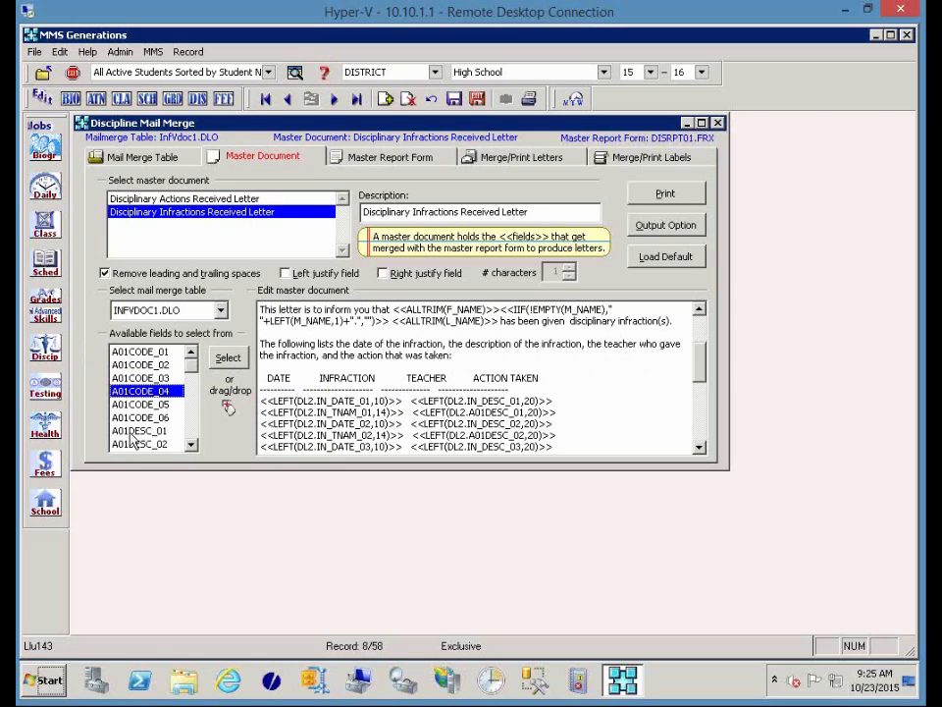
click(132, 430)
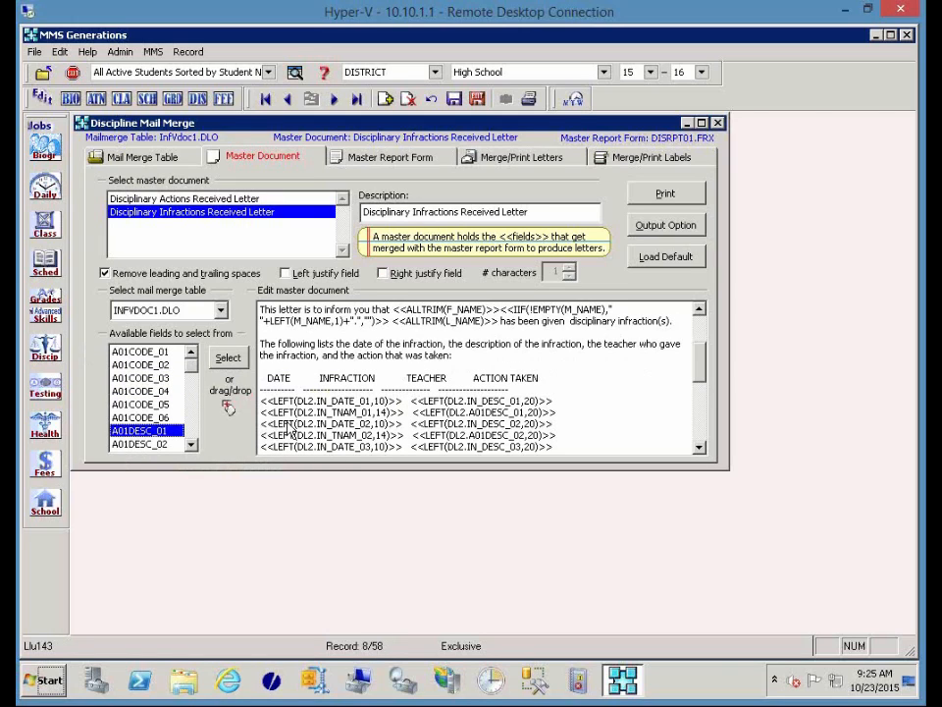
click(548, 407)
drag(537, 401, 467, 400)
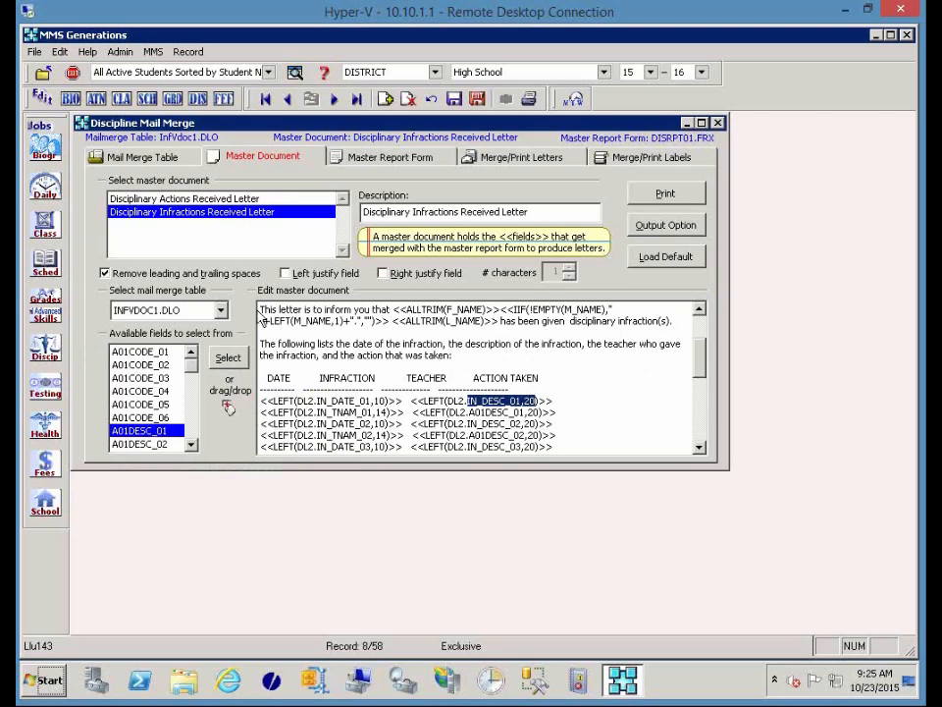
click(261, 312)
drag(259, 315, 574, 448)
click(576, 419)
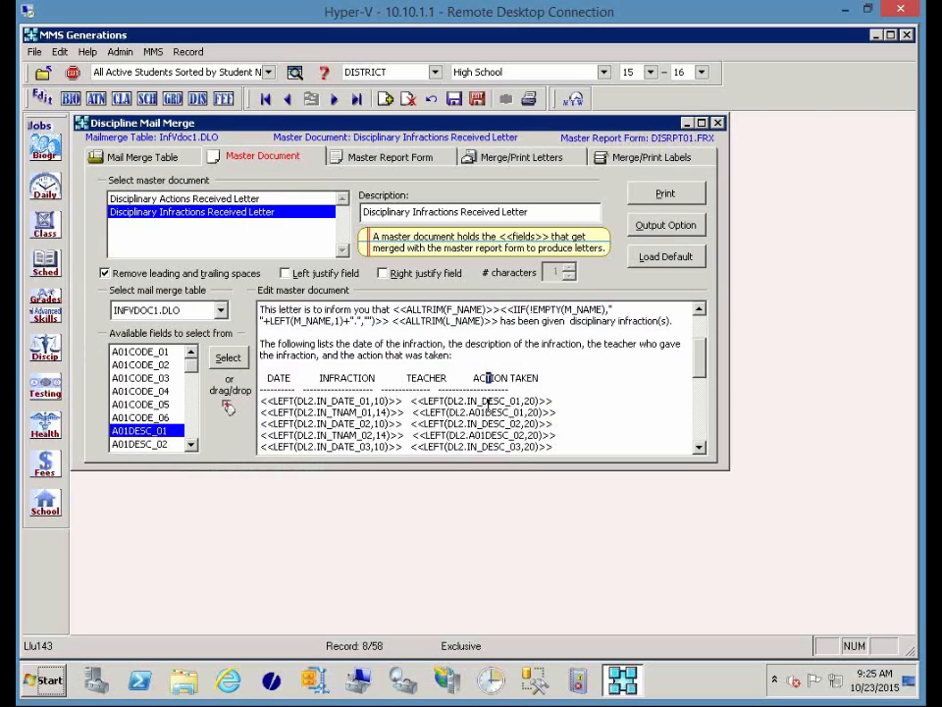
click(296, 391)
key(Right)
key(Right)
key(Right)
click(402, 401)
key(Right)
key(Right)
click(566, 376)
scroll(567, 376, down, 4)
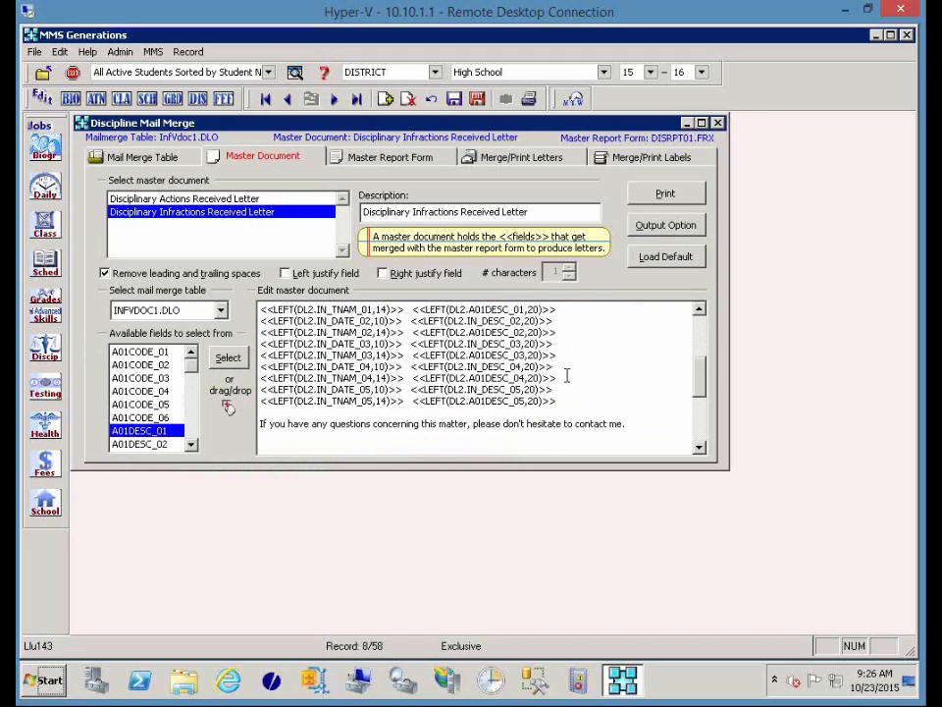
scroll(566, 375, down, 2)
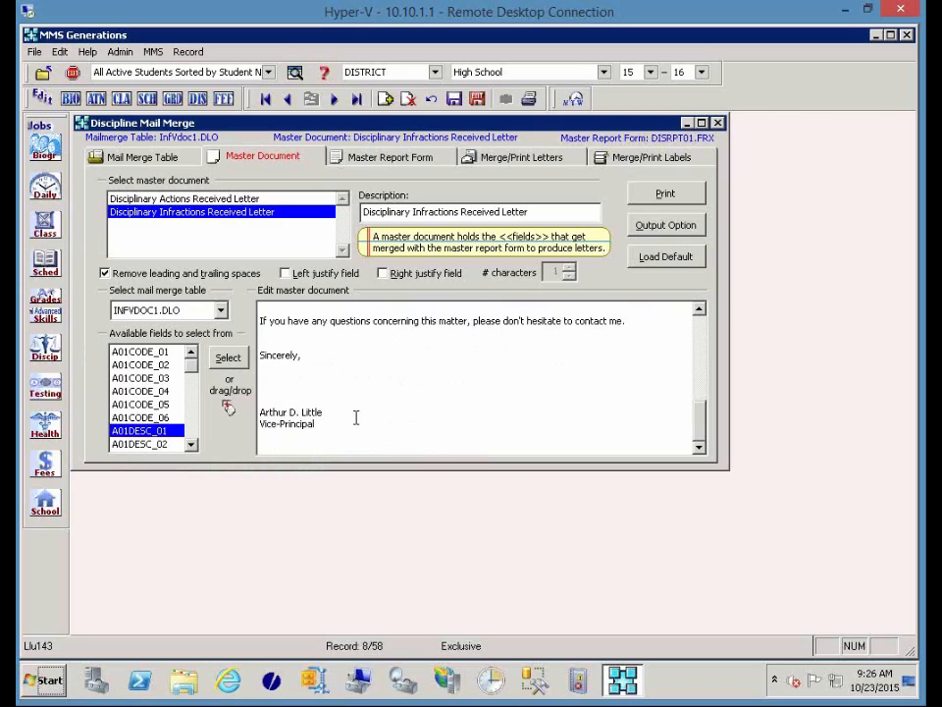
mouse_move(260, 411)
mouse_down()
mouse_move(324, 413)
mouse_move(333, 430)
mouse_up()
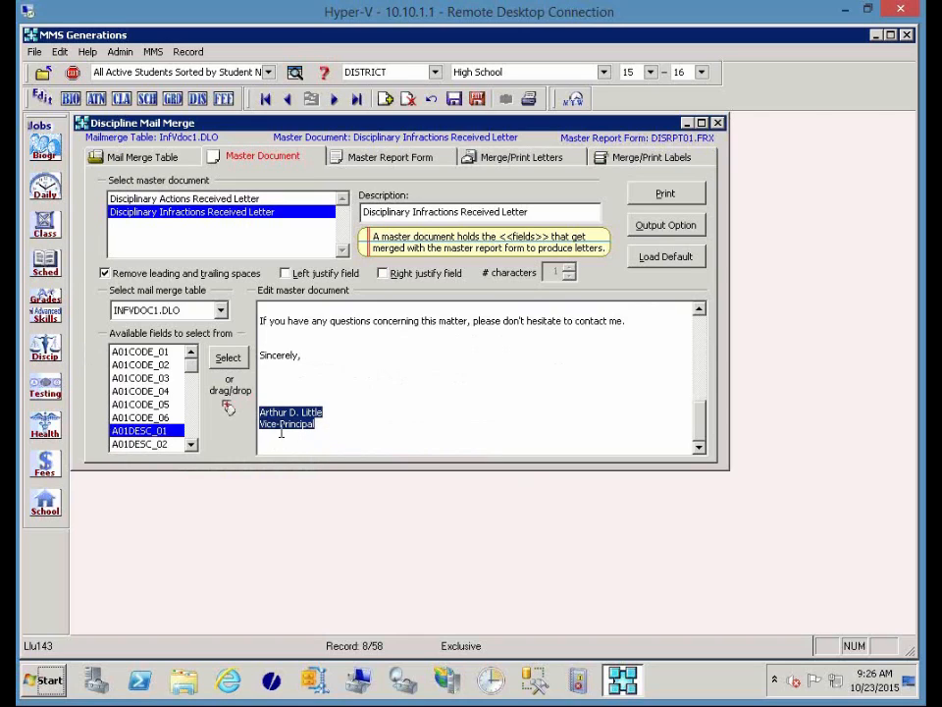
mouse_move(190, 369)
mouse_down()
mouse_move(193, 444)
mouse_move(263, 422)
mouse_up()
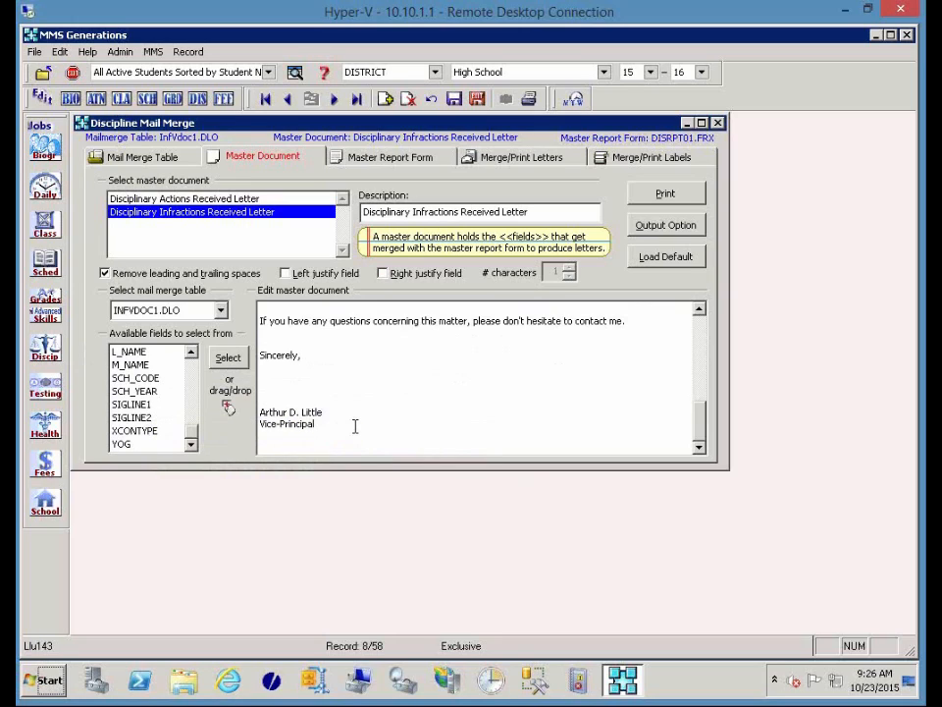
Move through the Mail Merge Table and Master Report Form DISRPT01 tabs to Merge/Print Letters.
click(137, 158)
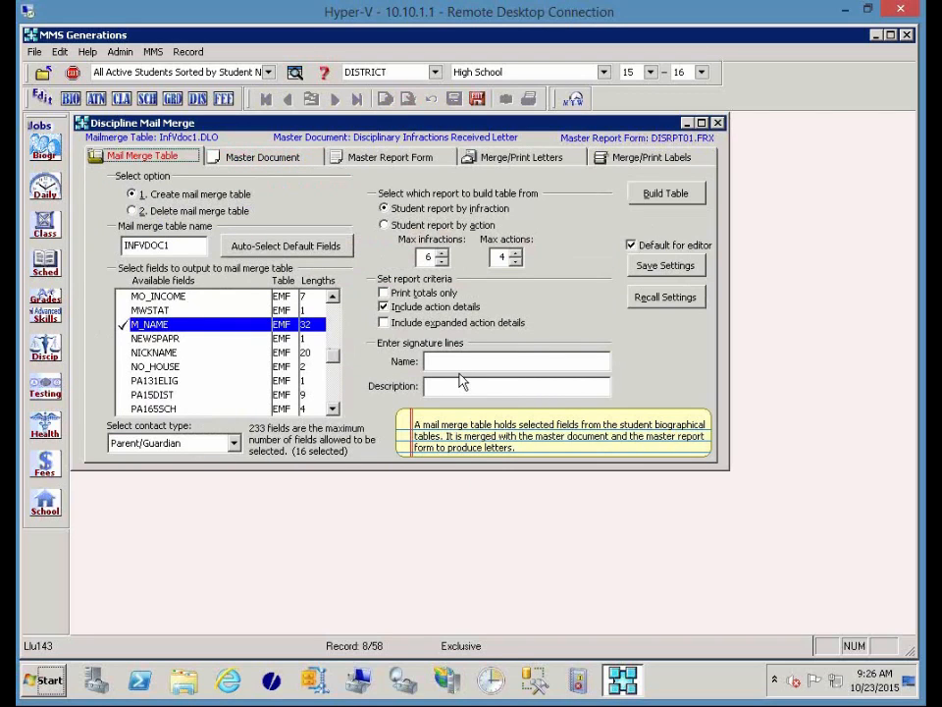
click(425, 159)
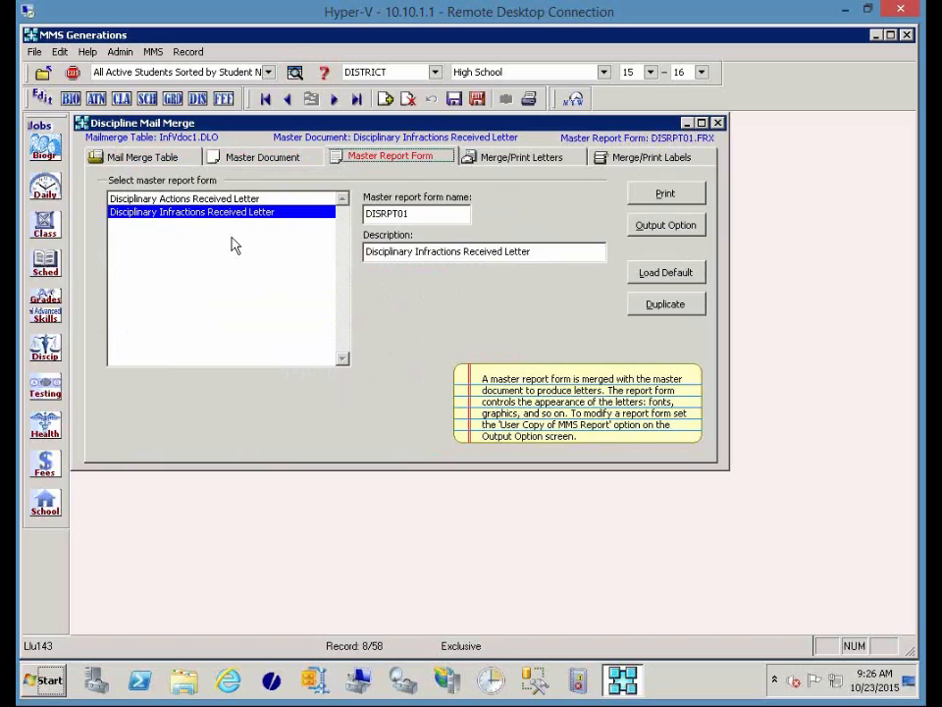
click(503, 159)
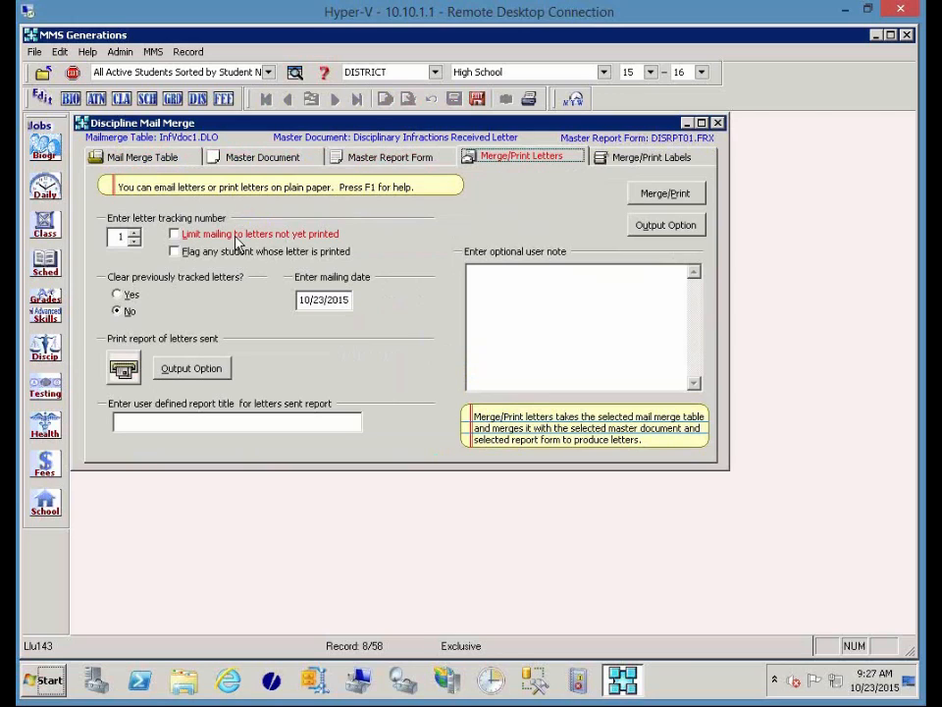
Enable 'Flag any student whose letter is printed' for the letter merge.
click(200, 255)
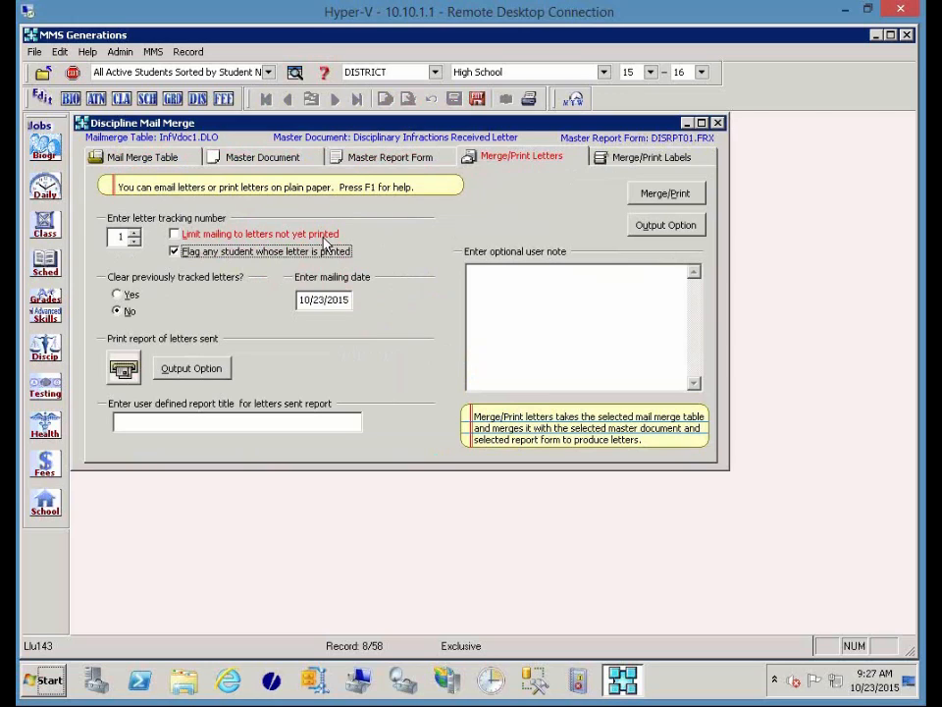
Merge and preview Style B mailing labels for Parent/Guardian contacts.
click(643, 160)
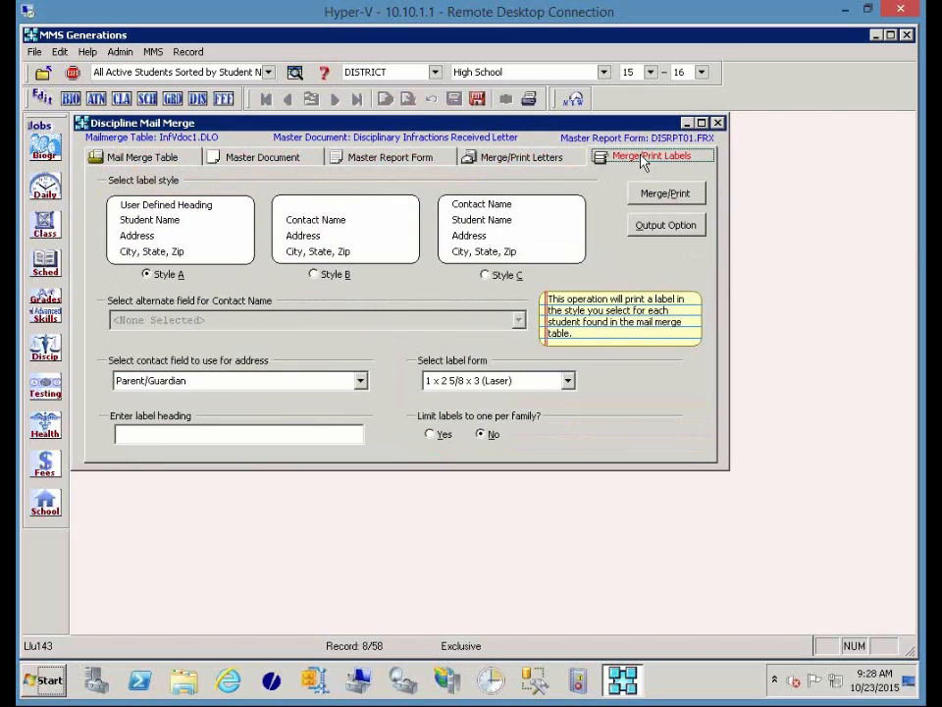
click(322, 279)
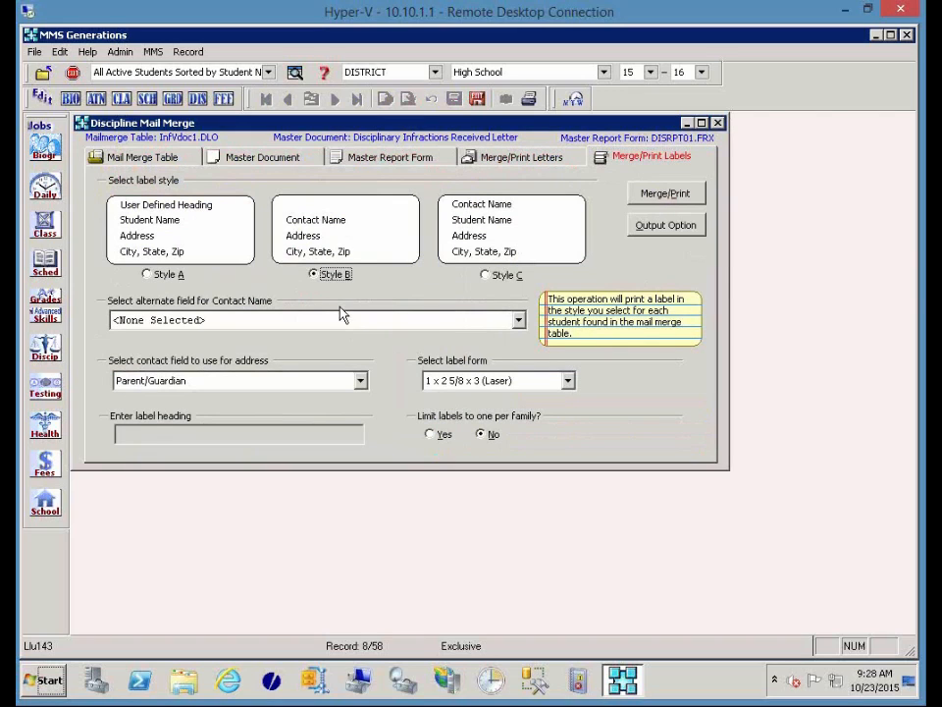
click(666, 195)
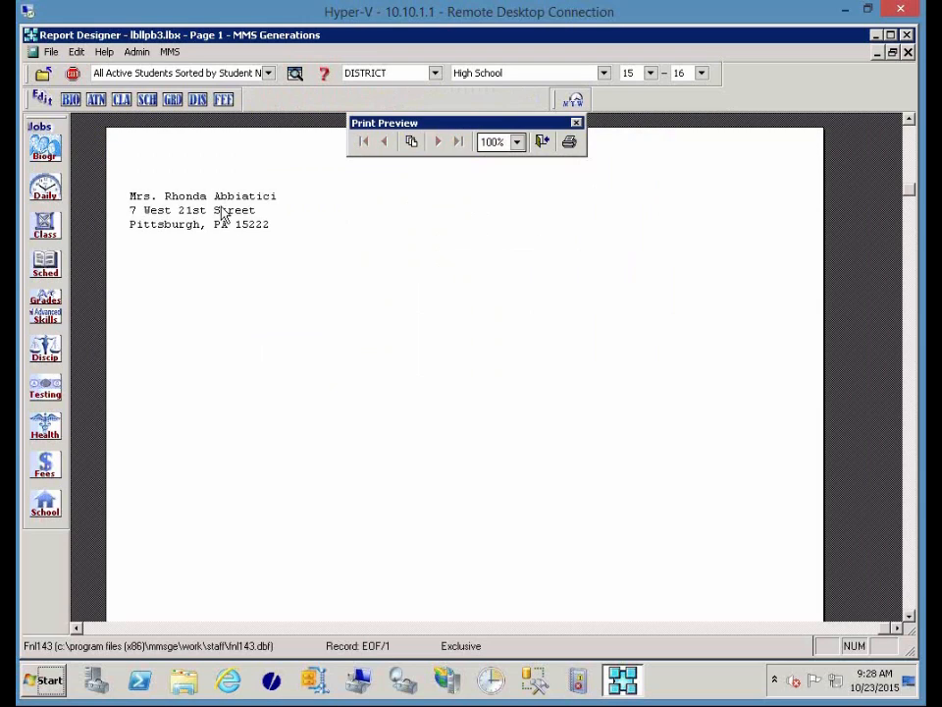
click(543, 144)
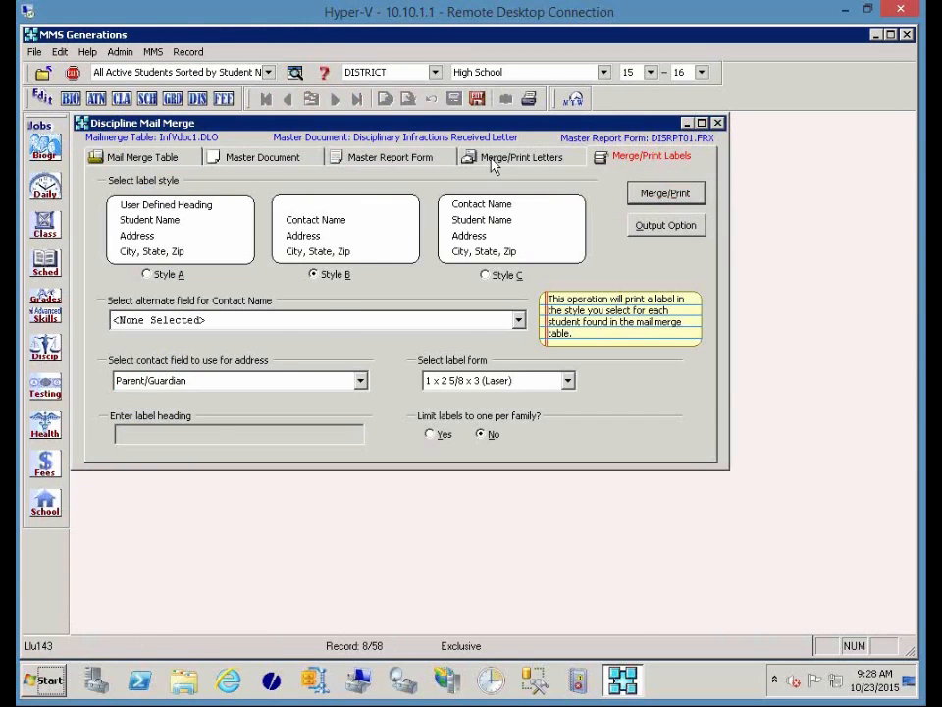
click(494, 159)
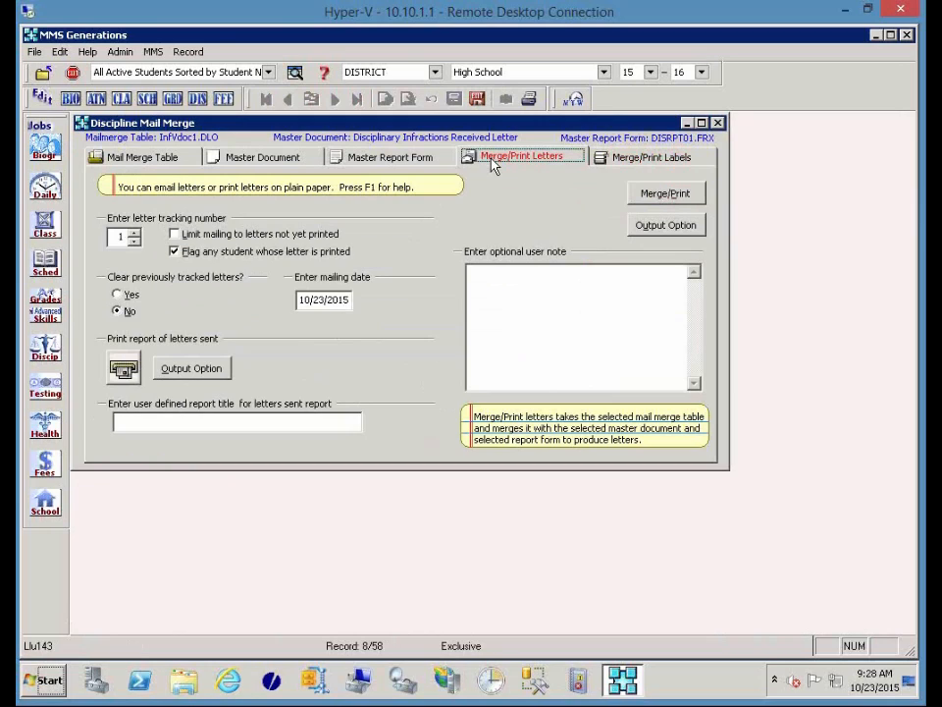
Merge the discipline letters and review the preview listing infraction dates, teachers and actions.
click(677, 195)
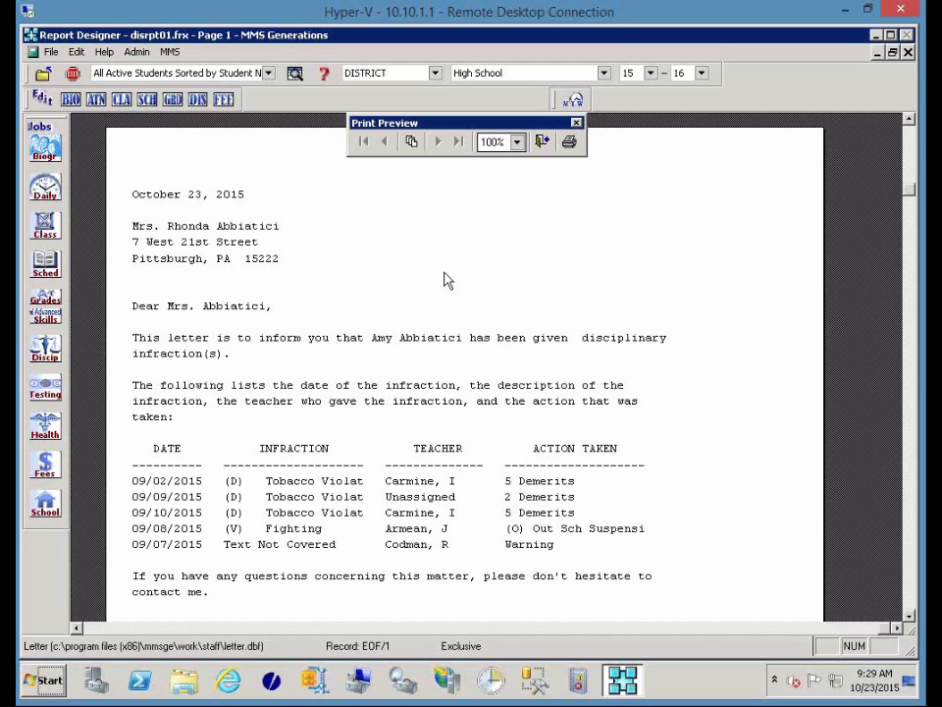
click(542, 141)
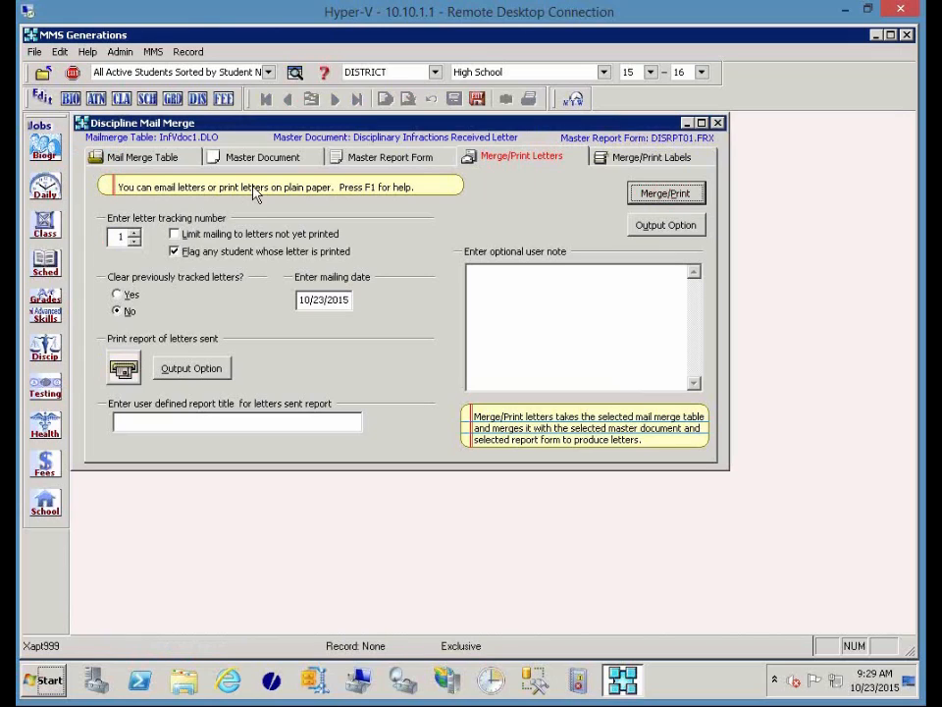
Close the Discipline Mail Merge window and open the Valid Data Selection Table Editor.
click(477, 99)
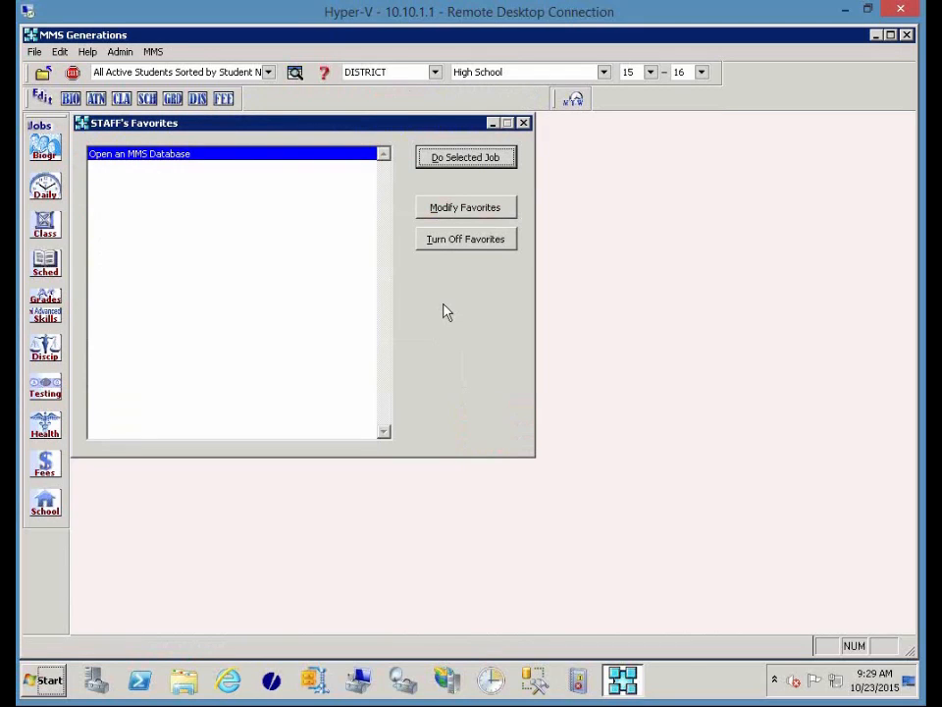
click(120, 52)
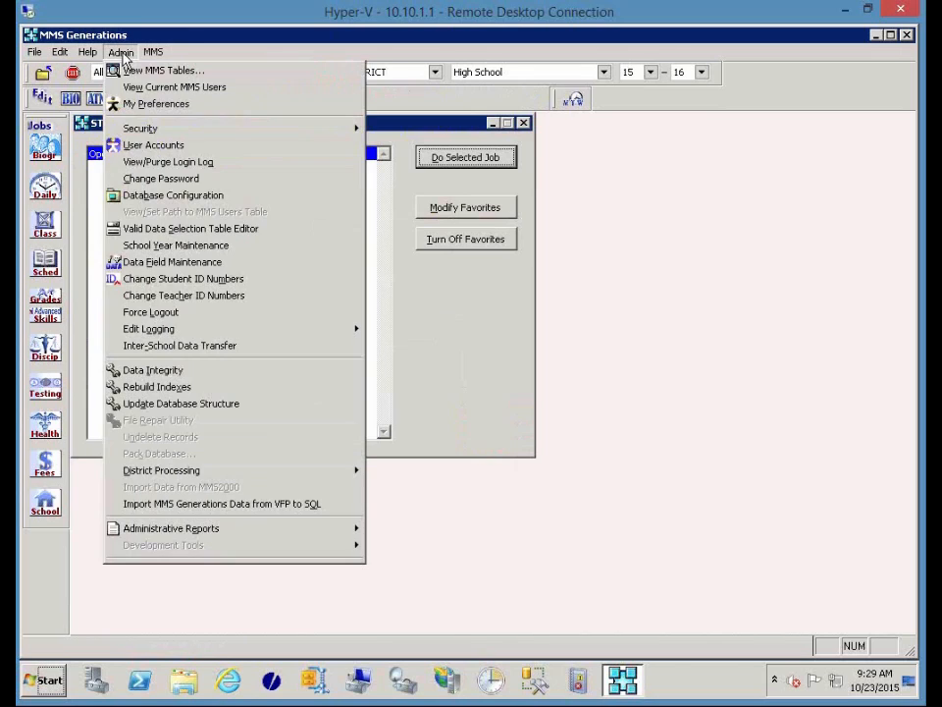
click(165, 234)
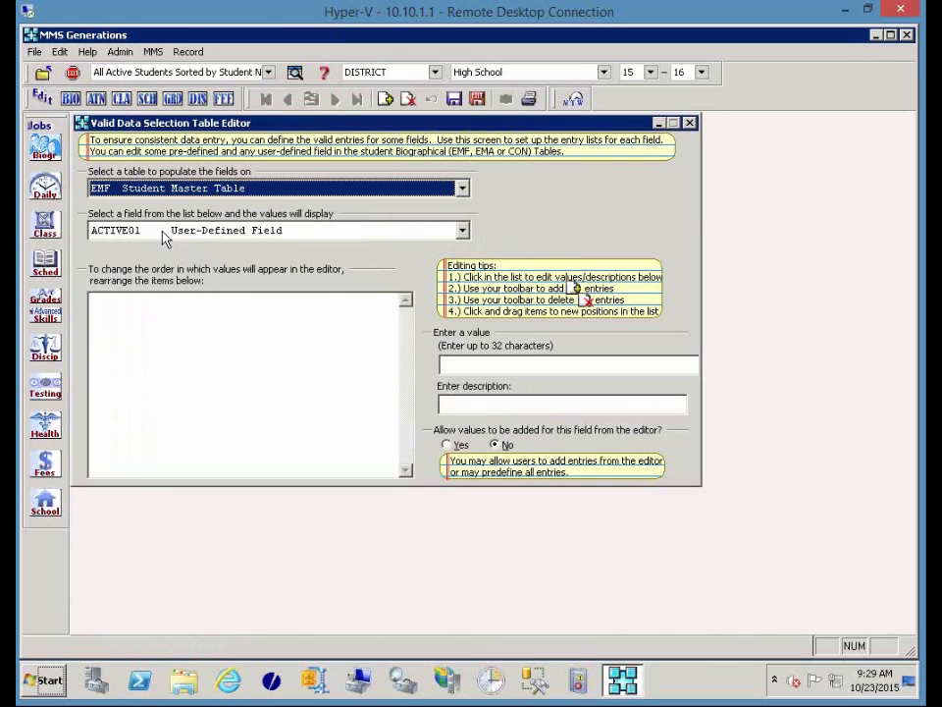
Show the Student Discipline Infraction Table's SDI_W_TYPE weapon type values.
click(143, 189)
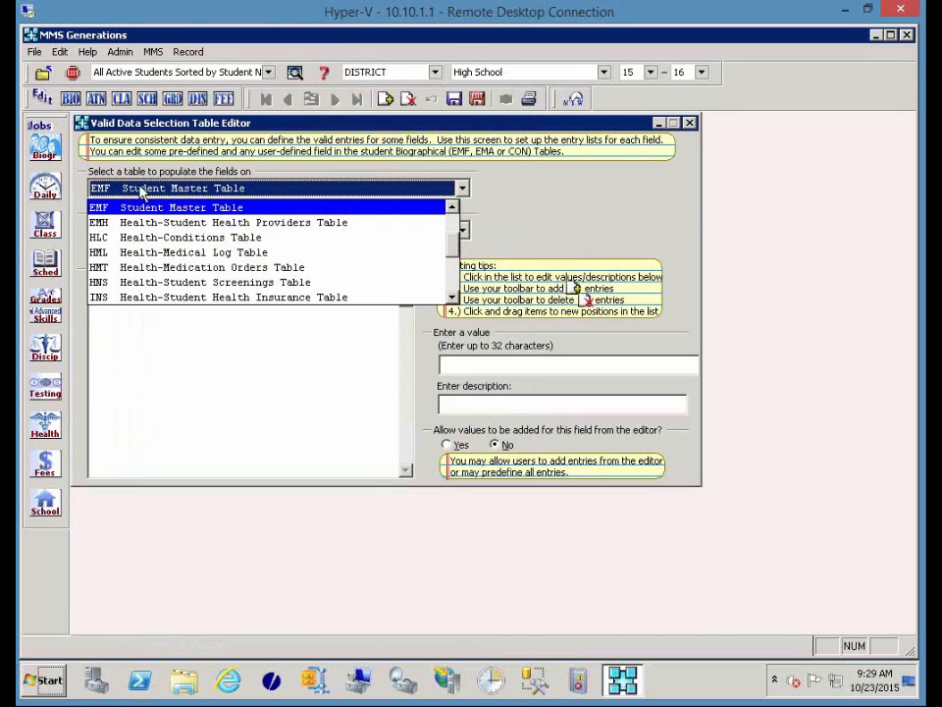
key(s)
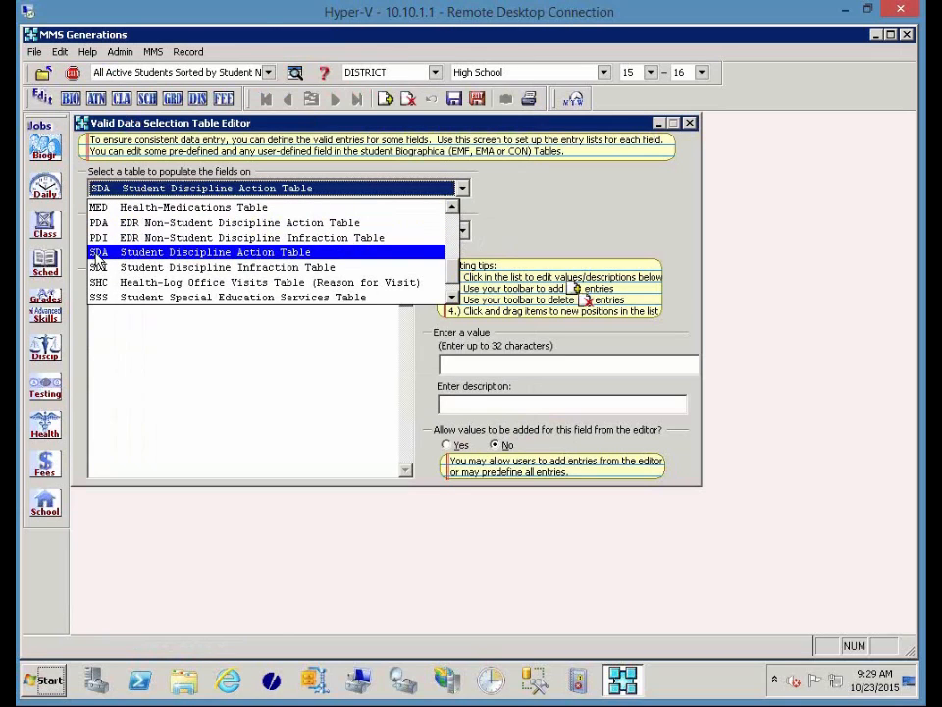
click(191, 268)
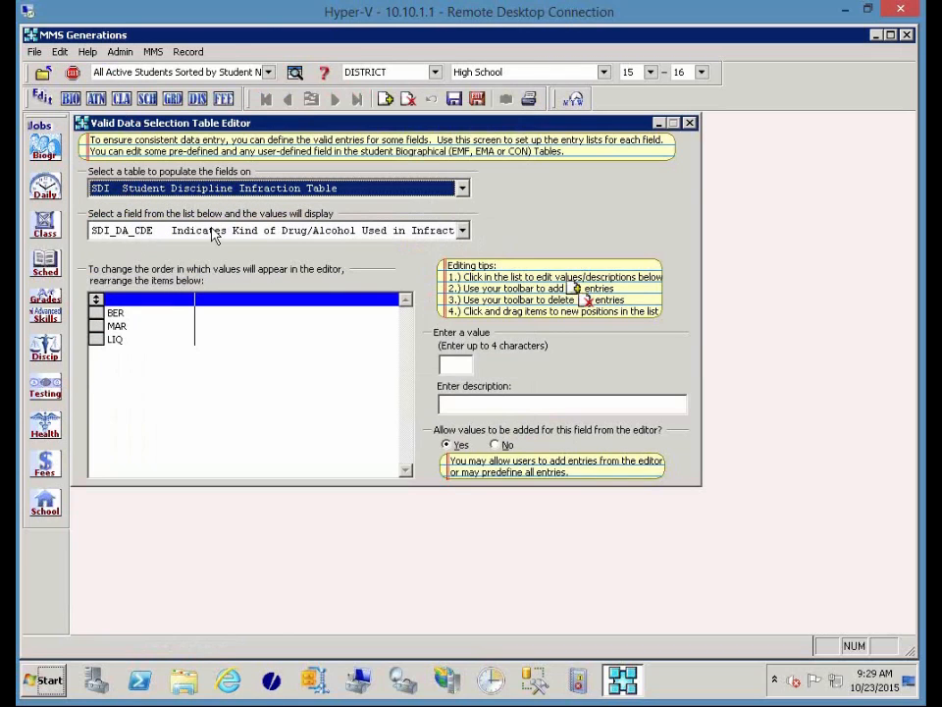
click(212, 231)
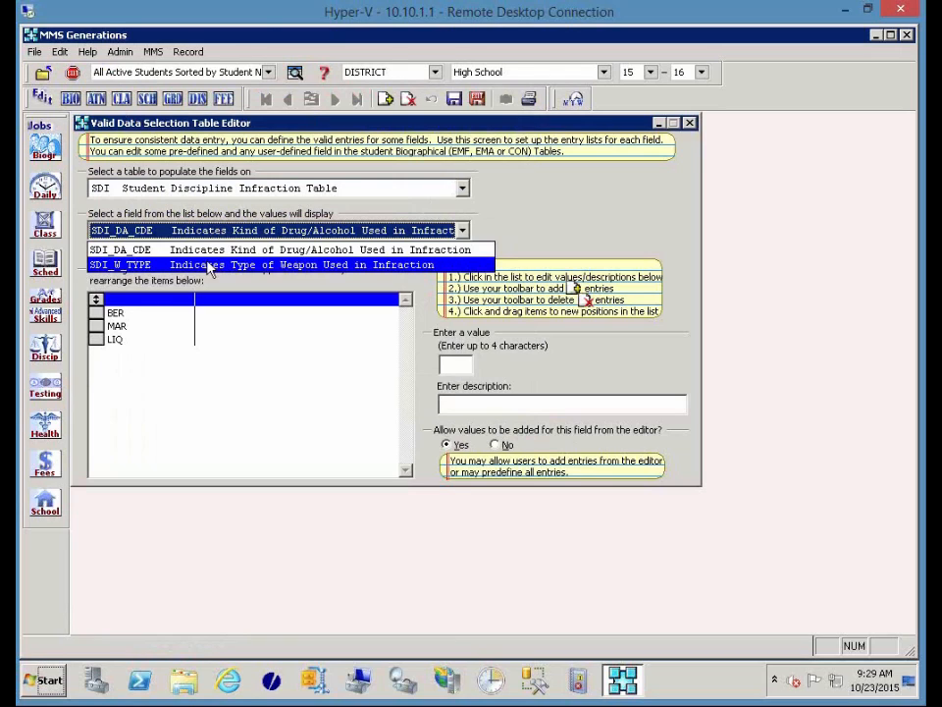
click(209, 265)
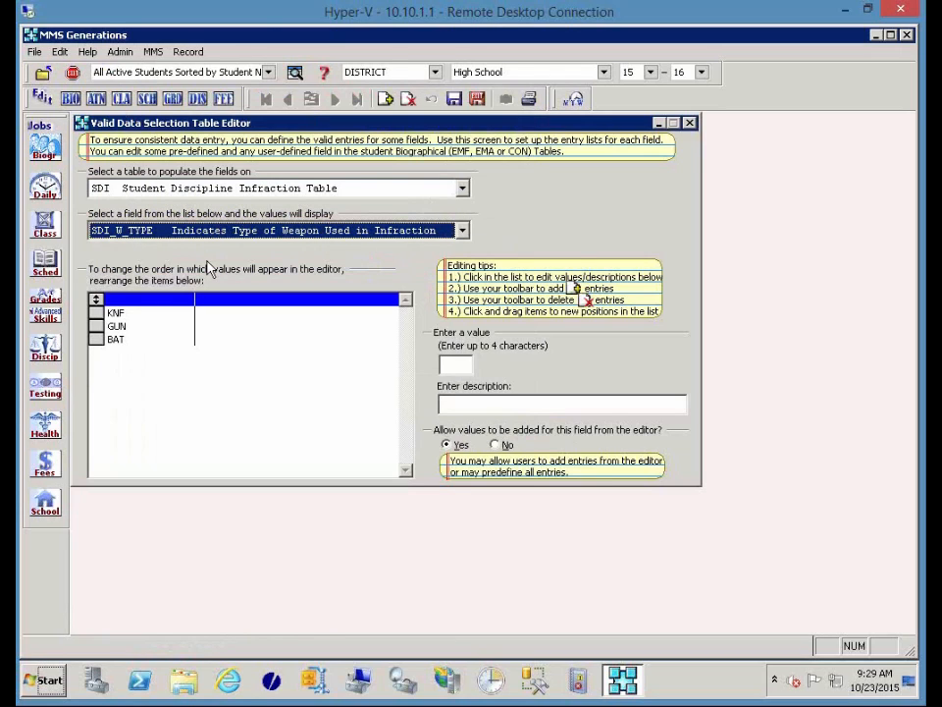
Switch to the SDA Student Discipline Action Table's SDA_AE_TYP alternative education field.
click(228, 188)
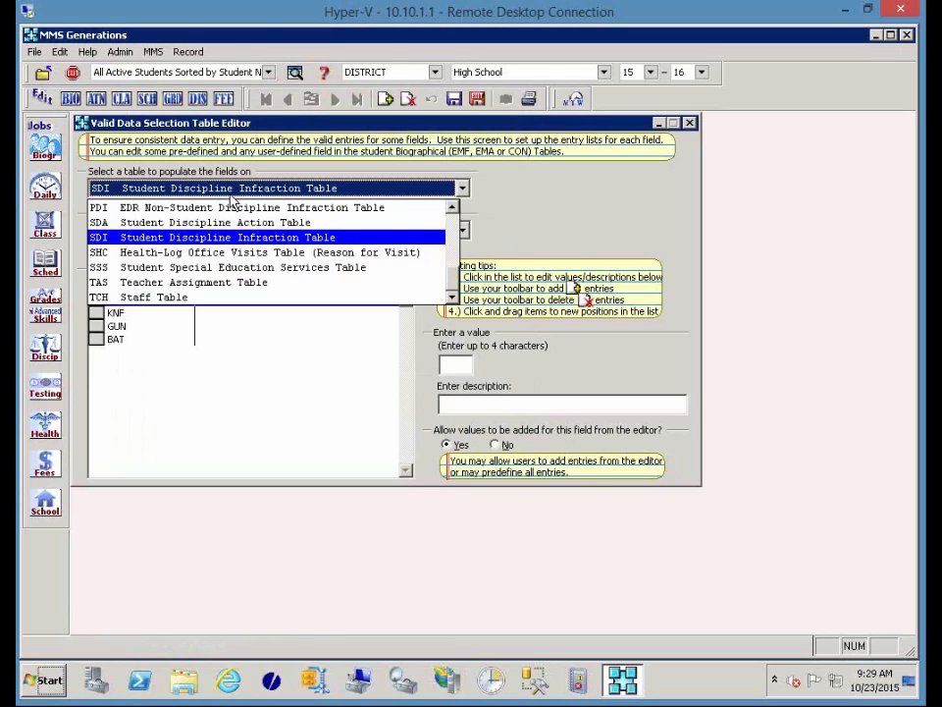
click(229, 223)
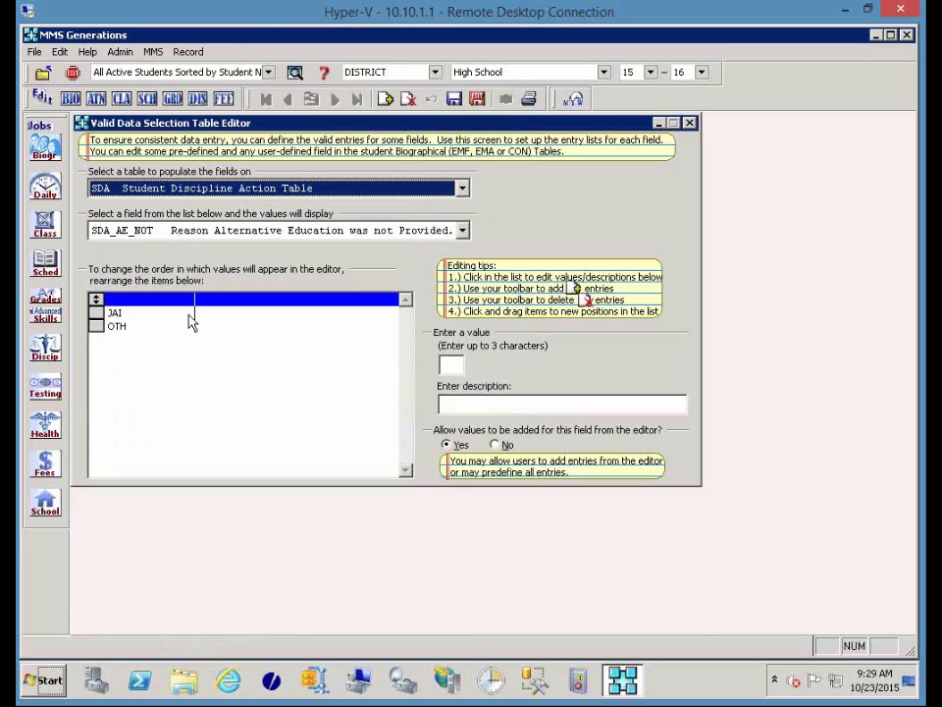
click(187, 230)
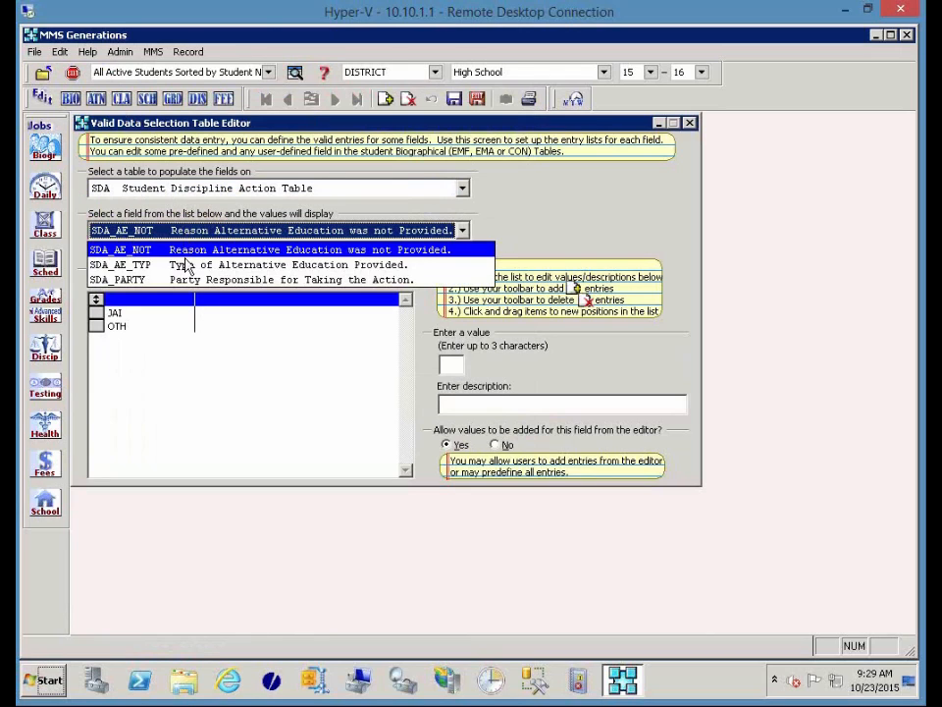
click(186, 266)
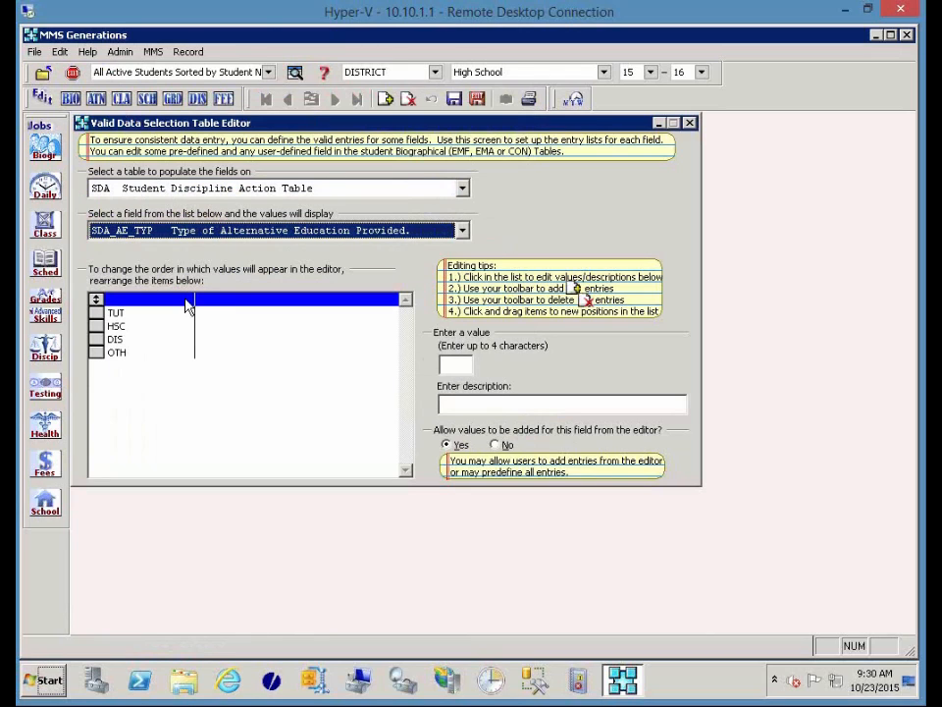
Describe TUT as 'Tutoring' and HSC as 'Homeschooled'.
click(187, 312)
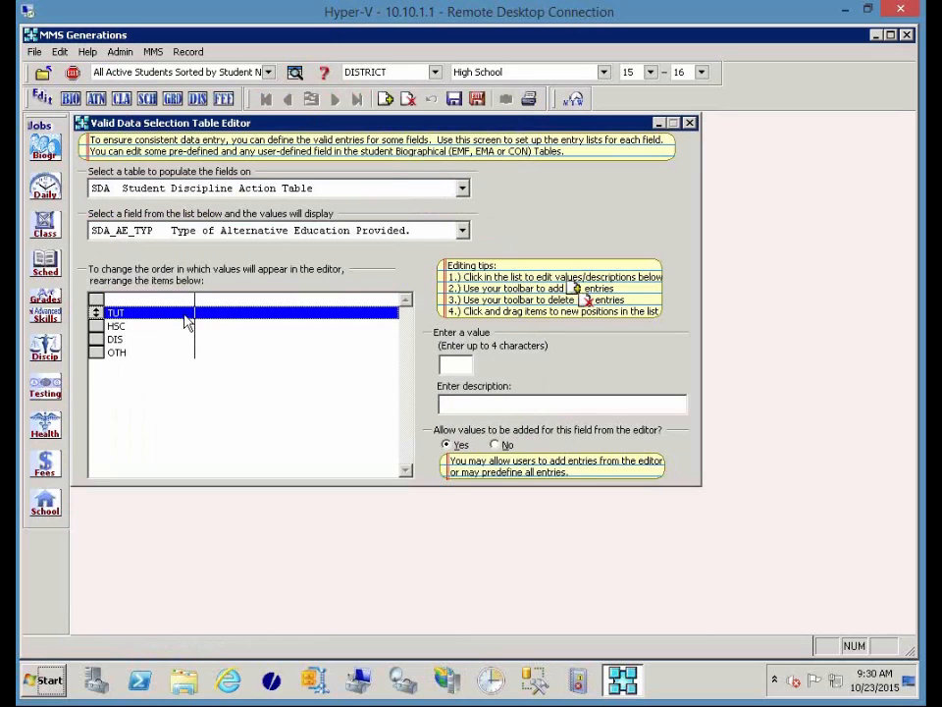
click(483, 401)
text(Tutoring)
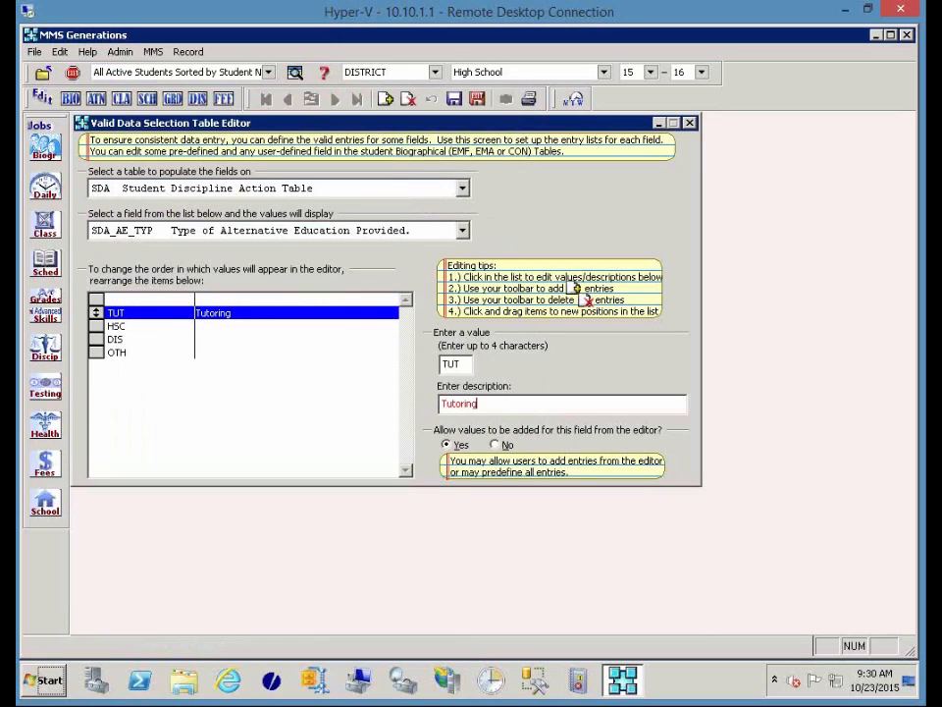
click(187, 325)
click(467, 402)
text(Homes)
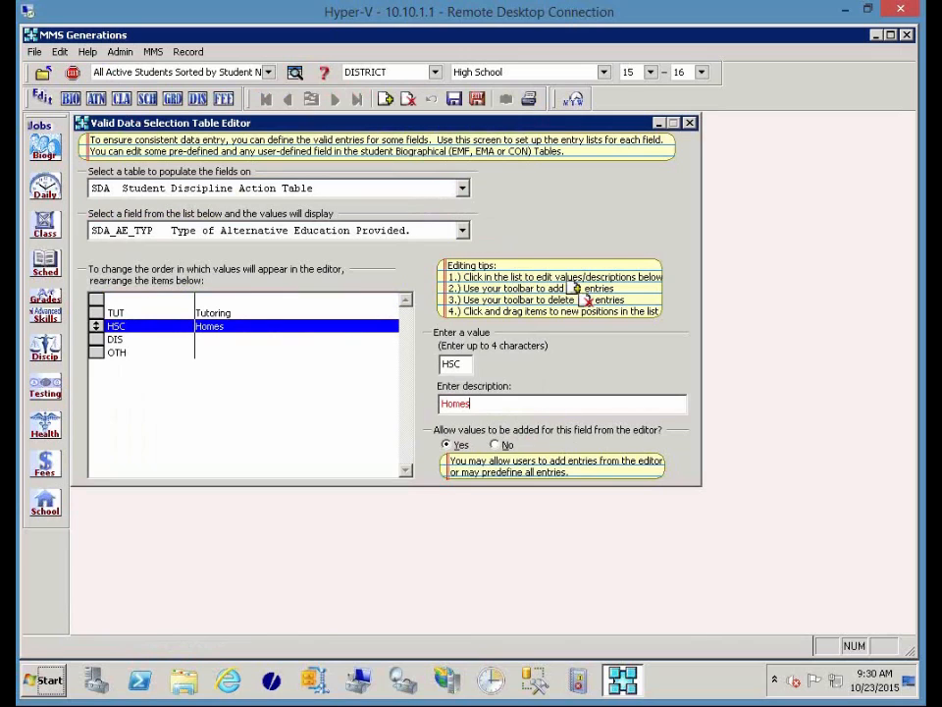
text(chooled)
Switch to the SDA_PARTY field, Party Responsible for Taking the Action.
click(233, 339)
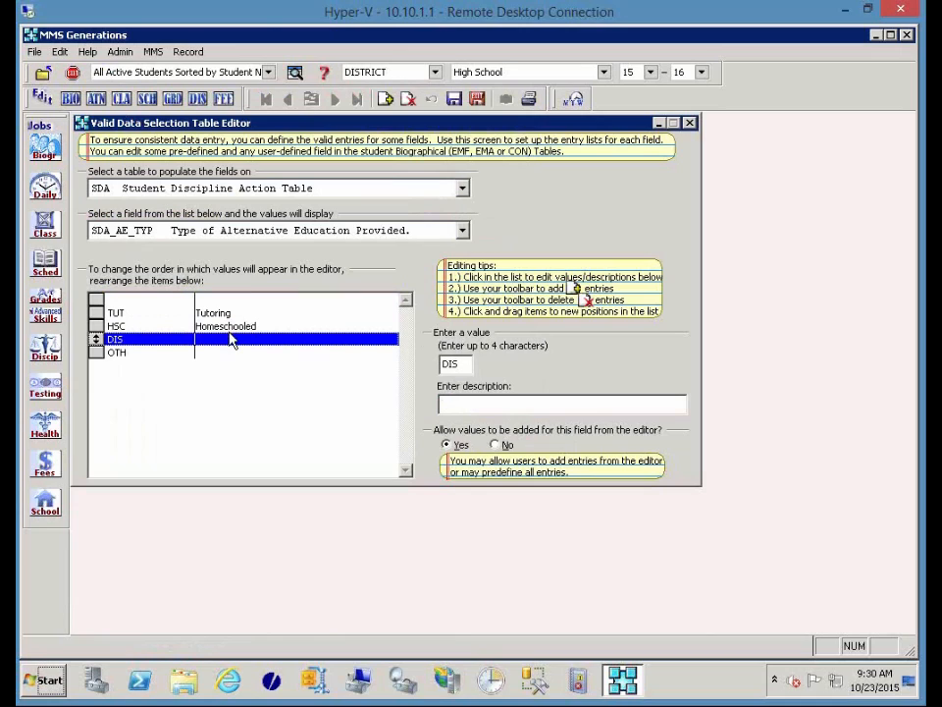
click(217, 232)
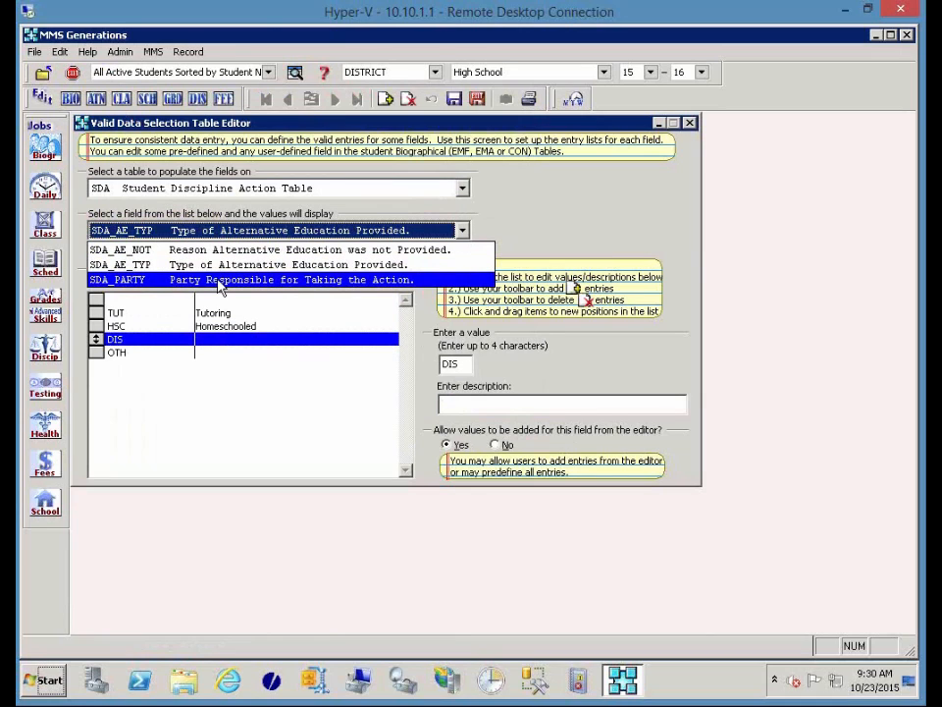
click(220, 280)
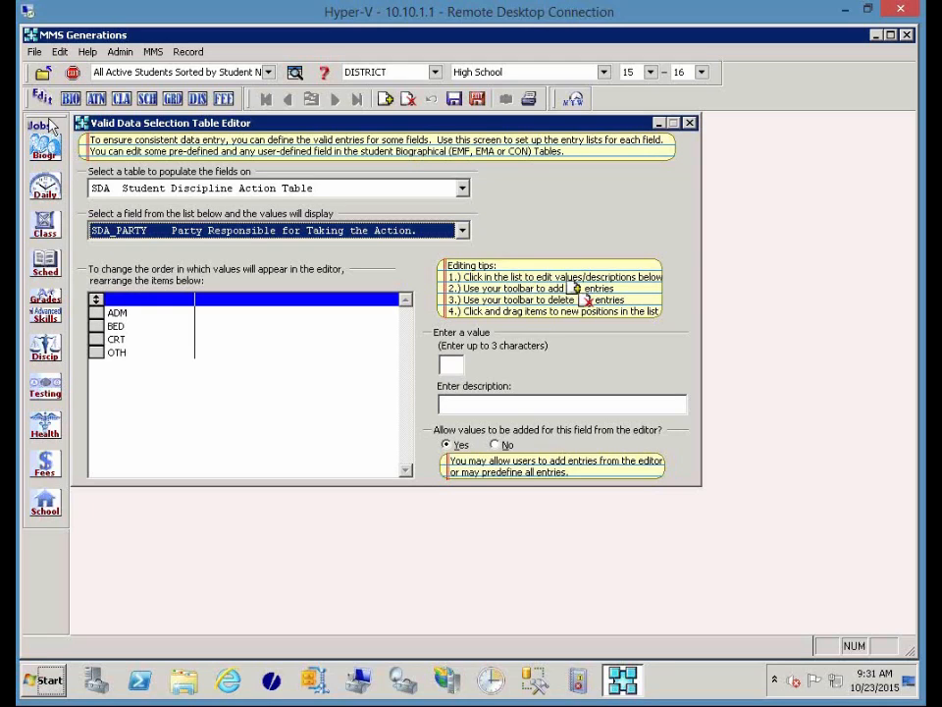
Dismiss the exclusive-operation warning, close the table editor, and open the Help menu.
click(87, 53)
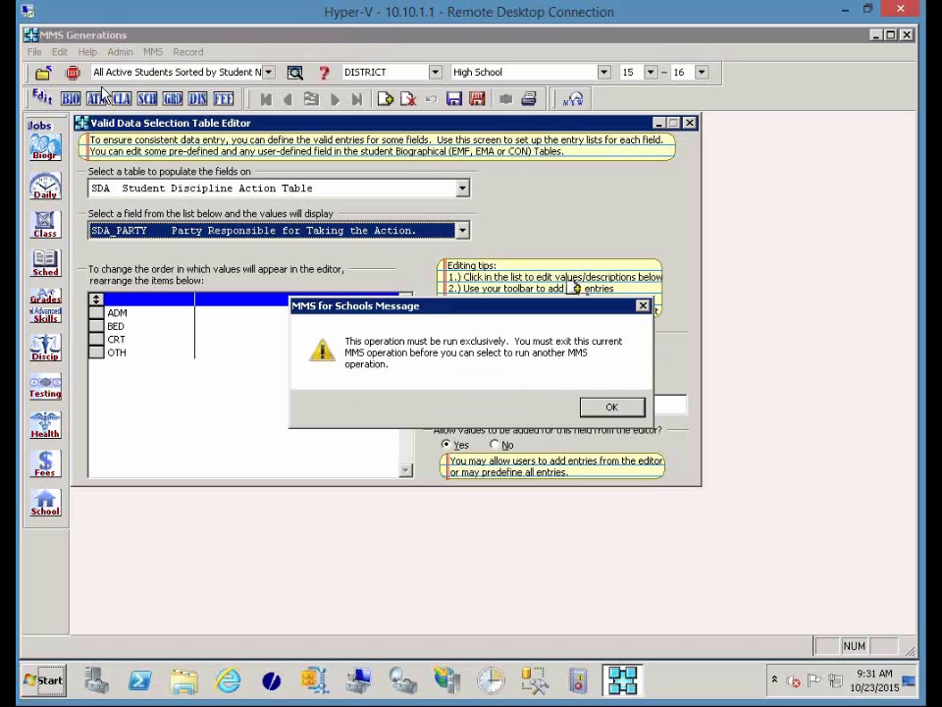
click(601, 409)
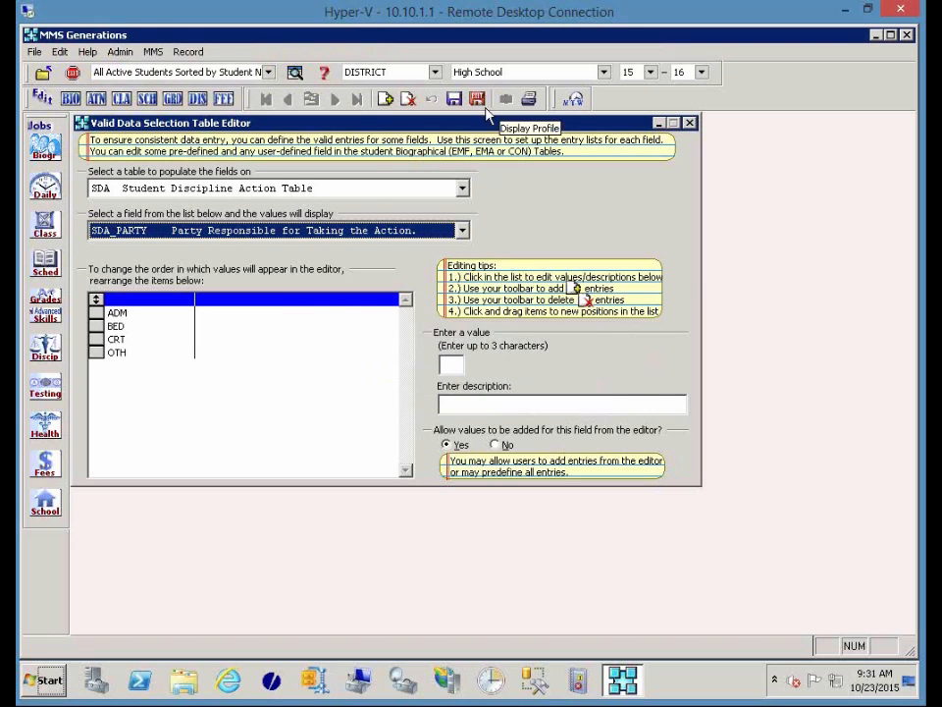
click(477, 99)
click(88, 52)
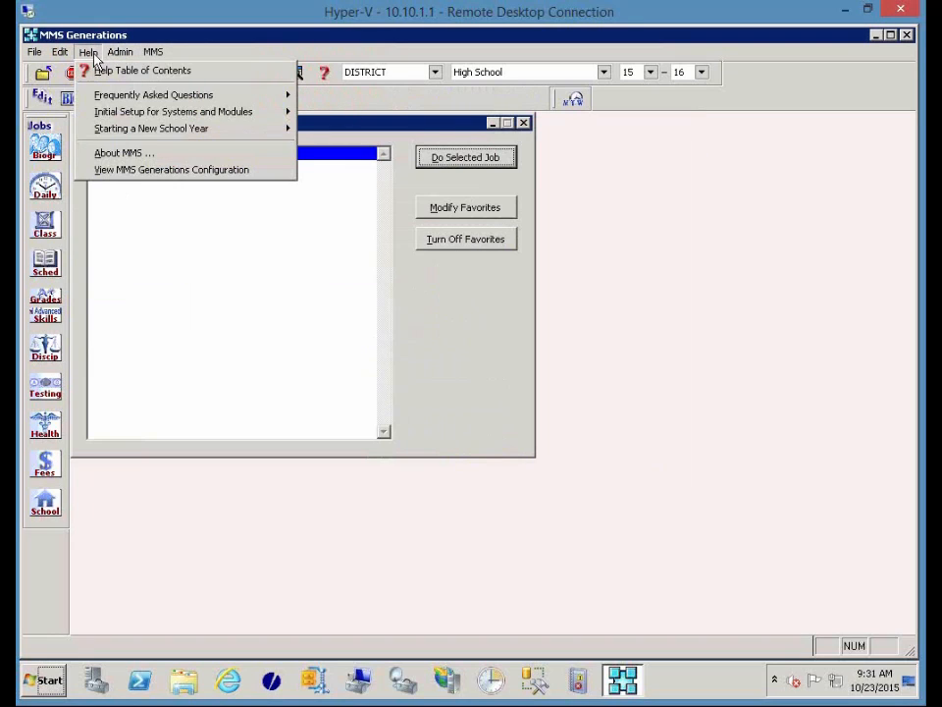
Open Implementing PA School Safety Templates under State Modules > PA > Implementation Guidelines.
click(90, 70)
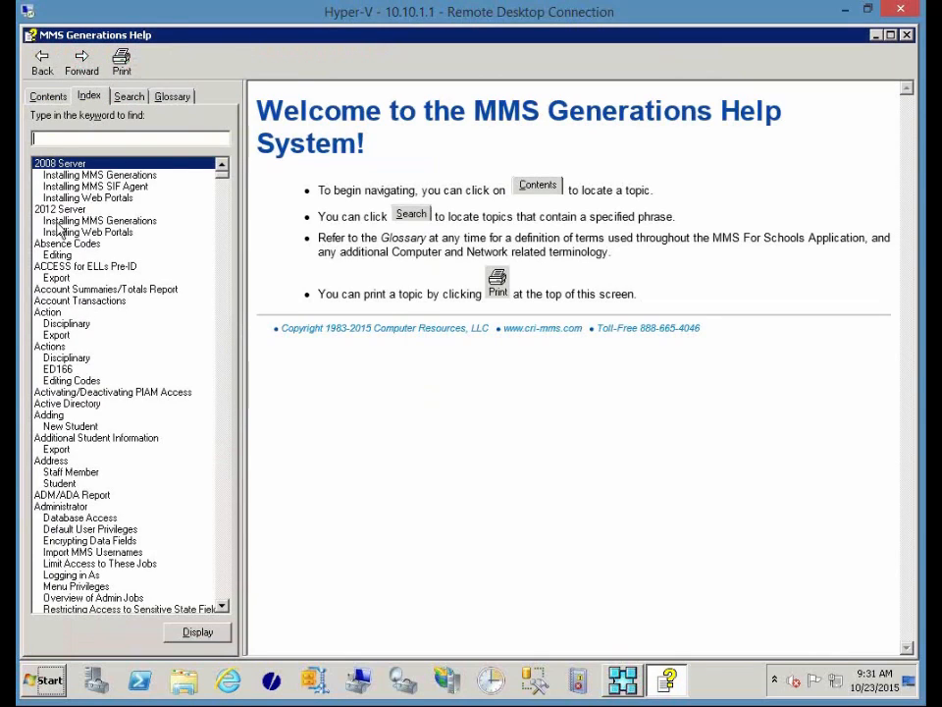
click(43, 97)
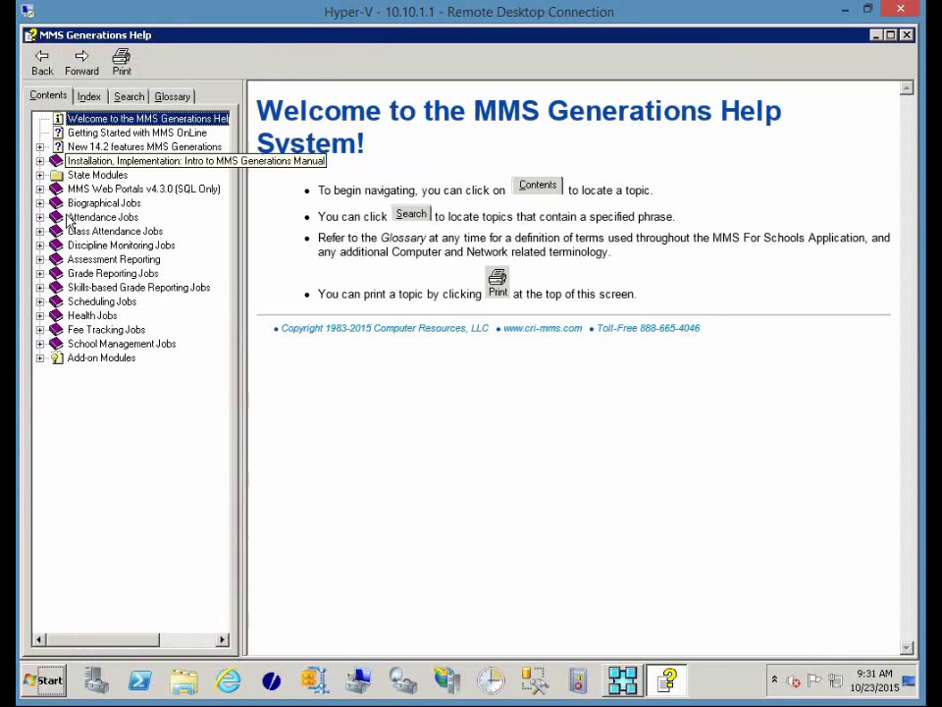
click(40, 177)
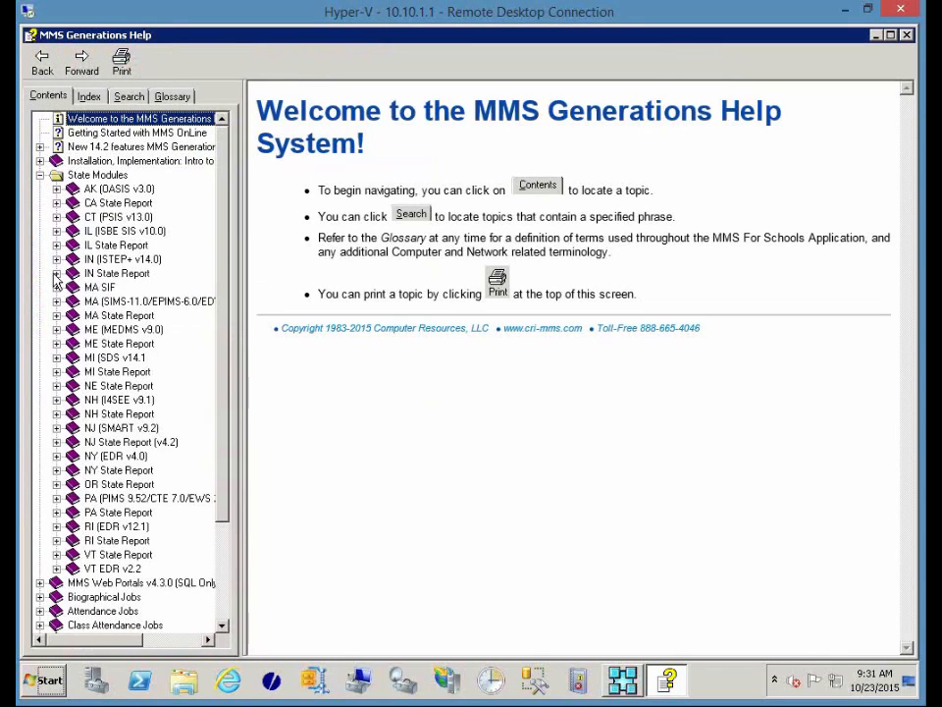
click(56, 498)
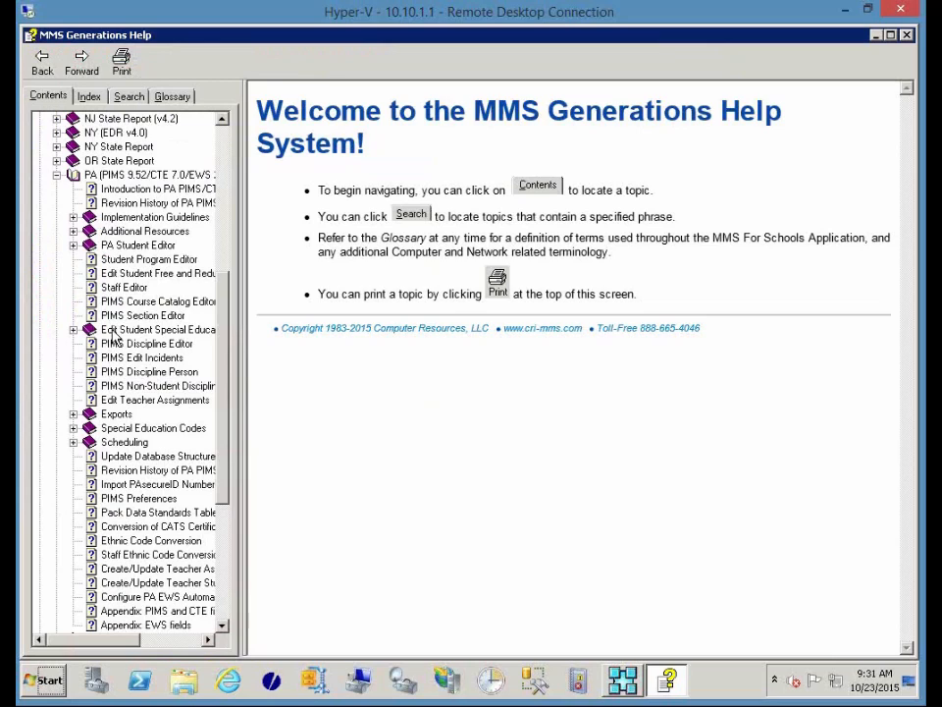
click(118, 218)
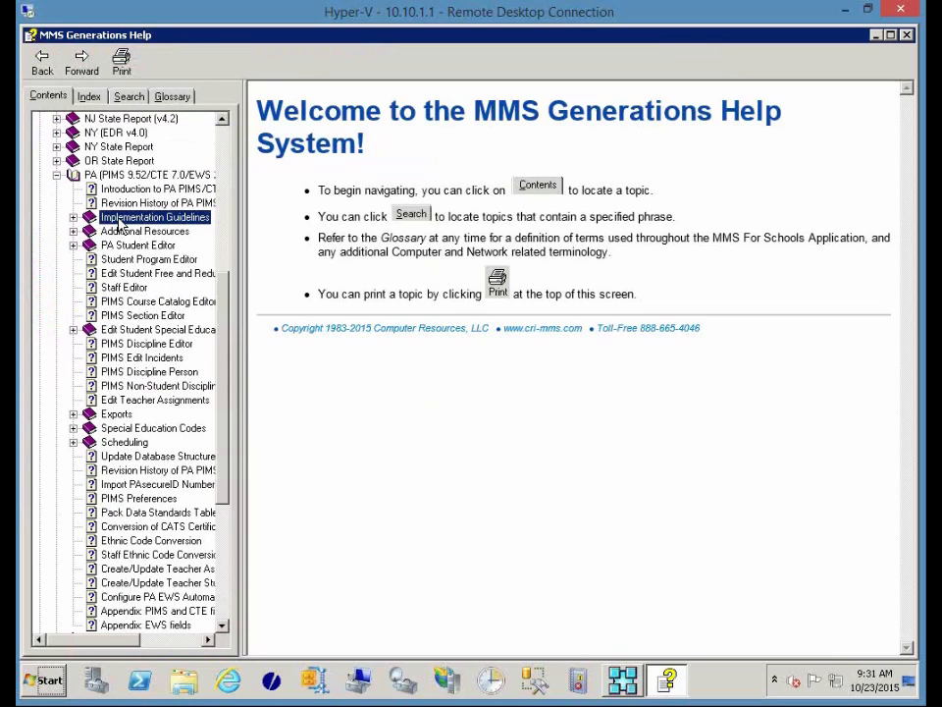
click(73, 218)
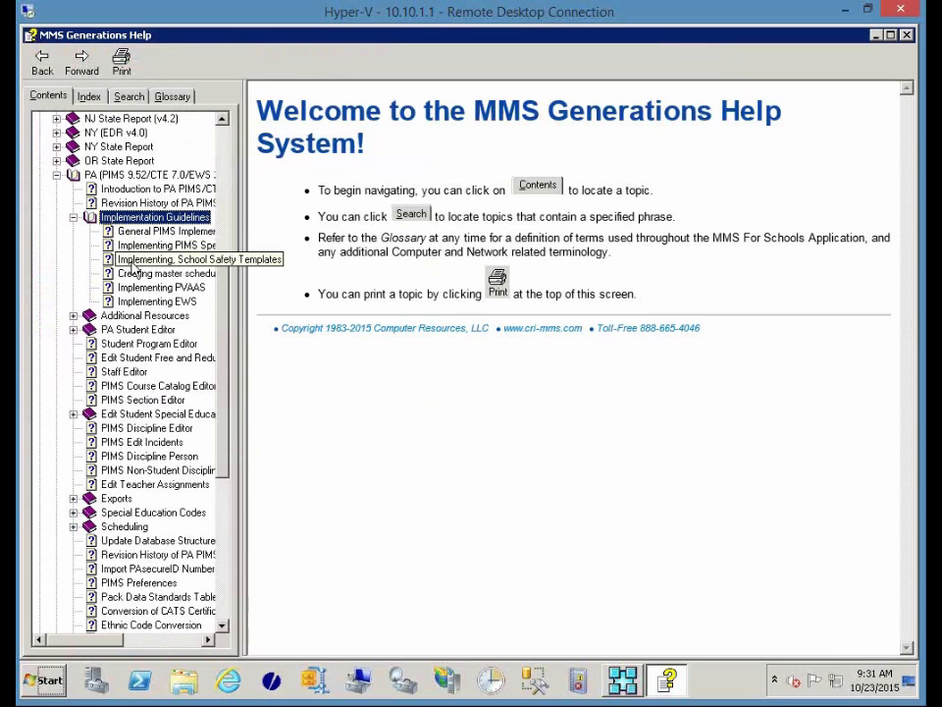
click(133, 262)
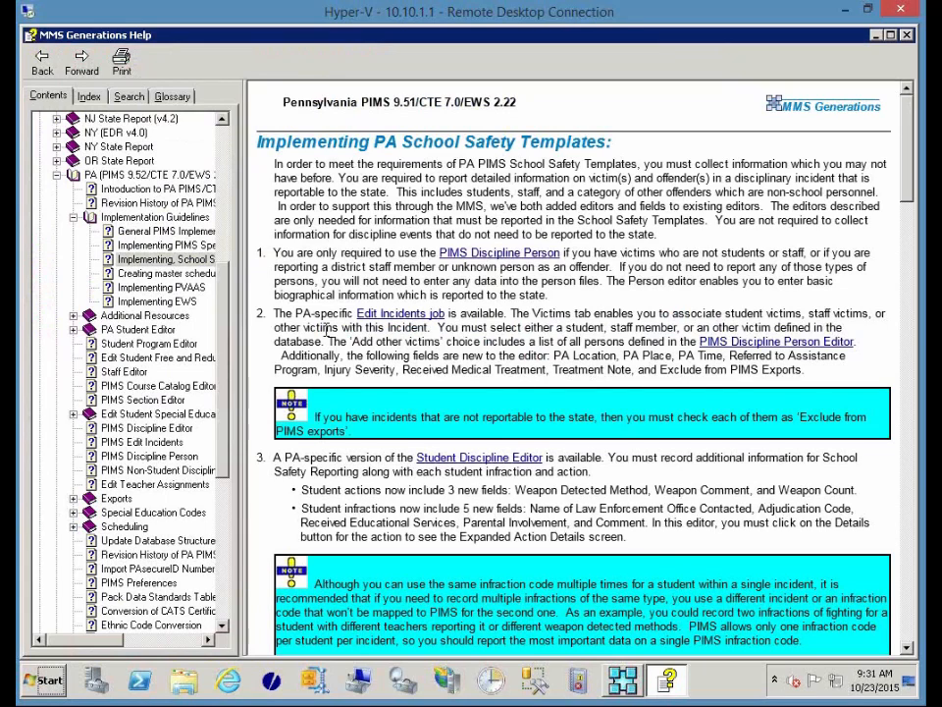
Expand MA > Implementation > SIMS implementation in the contents tree.
click(57, 175)
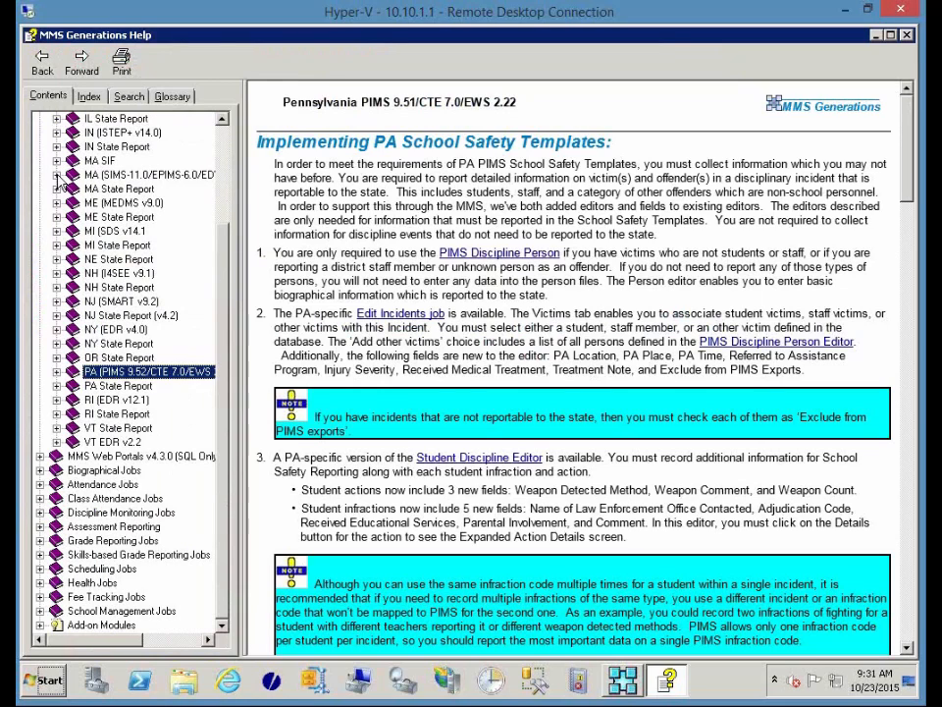
click(57, 174)
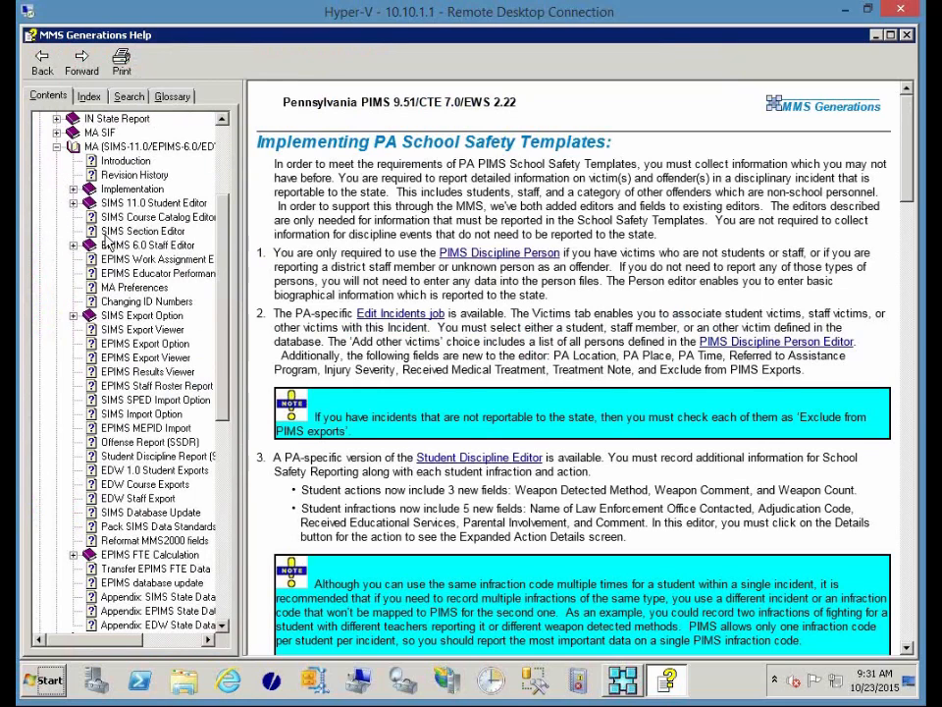
click(113, 192)
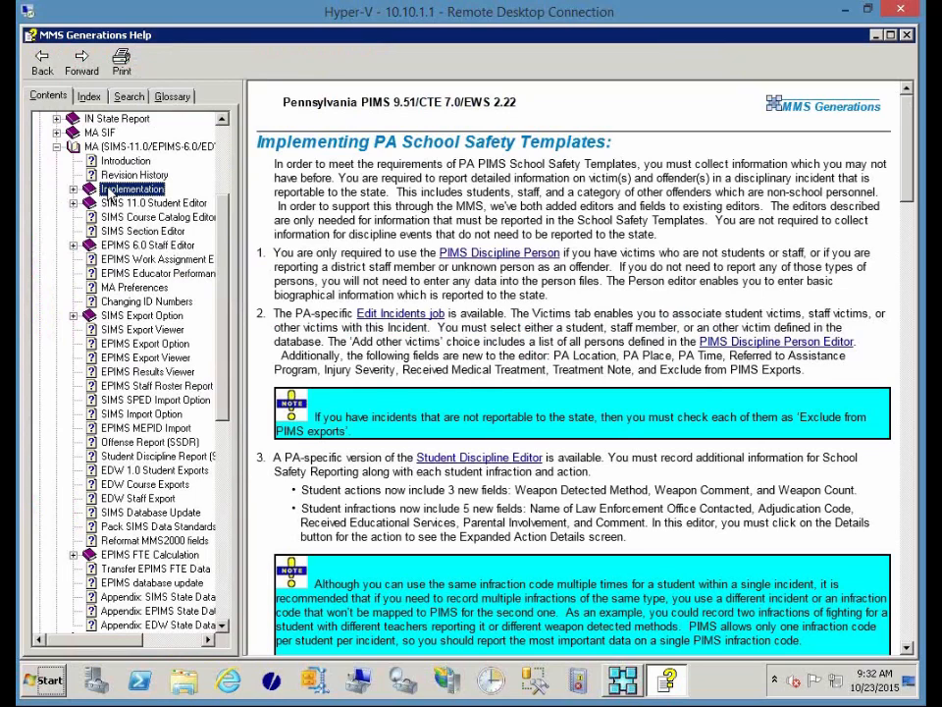
click(73, 190)
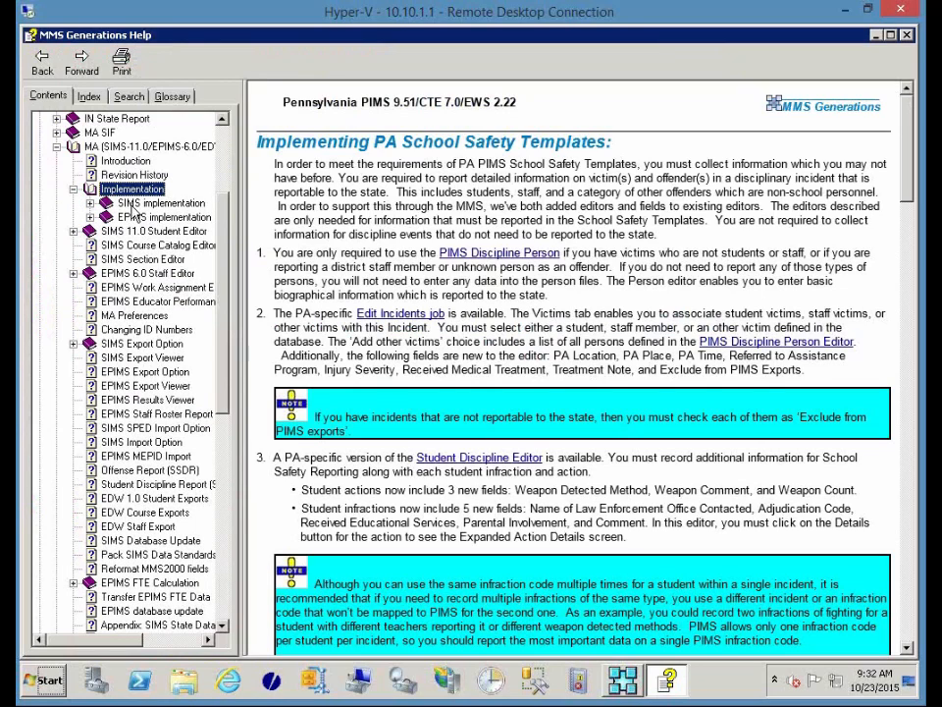
click(91, 202)
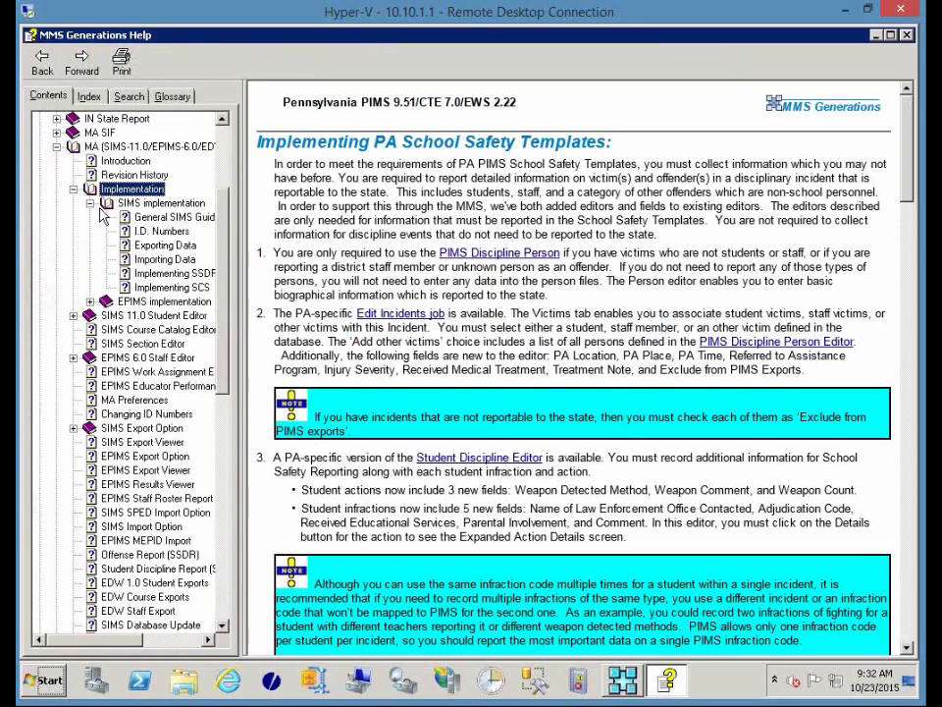
Read the Implementation Guidelines for MA SSDR topic, then close the Help window.
click(152, 277)
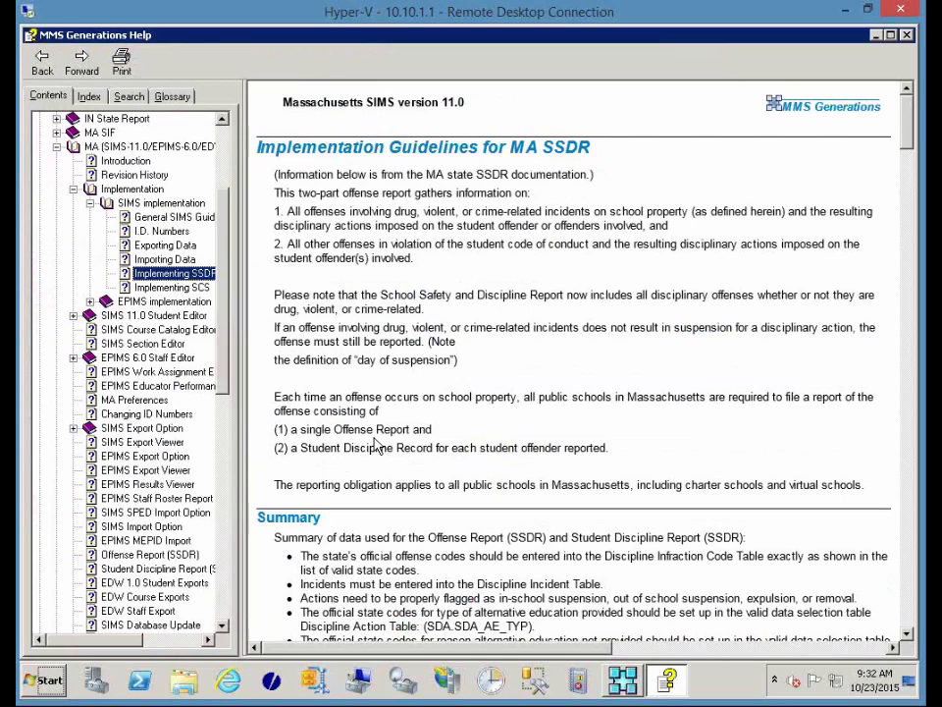
click(906, 35)
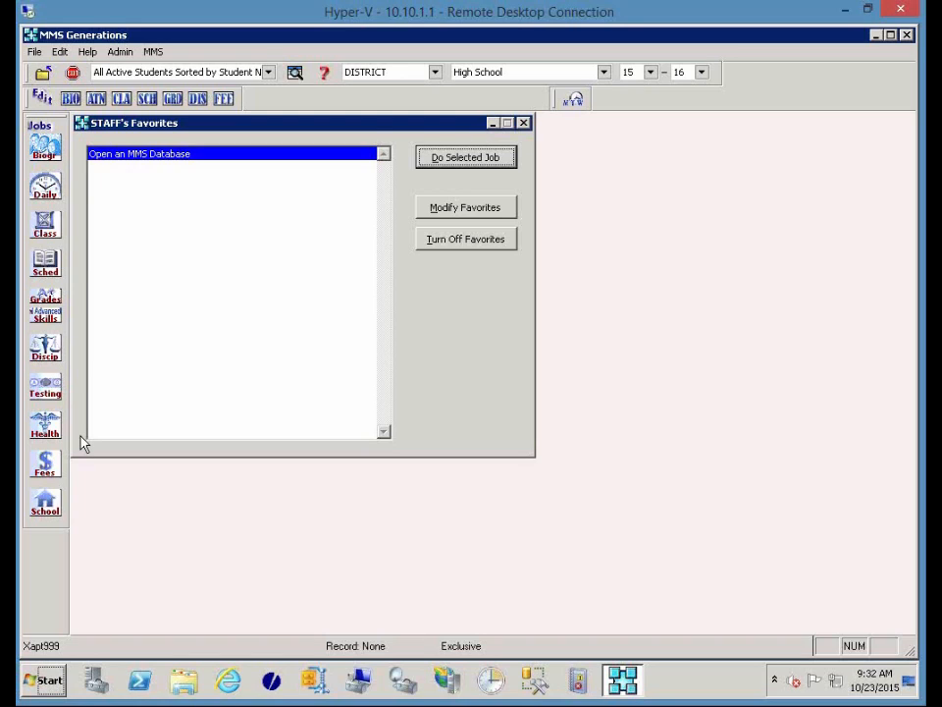
click(222, 681)
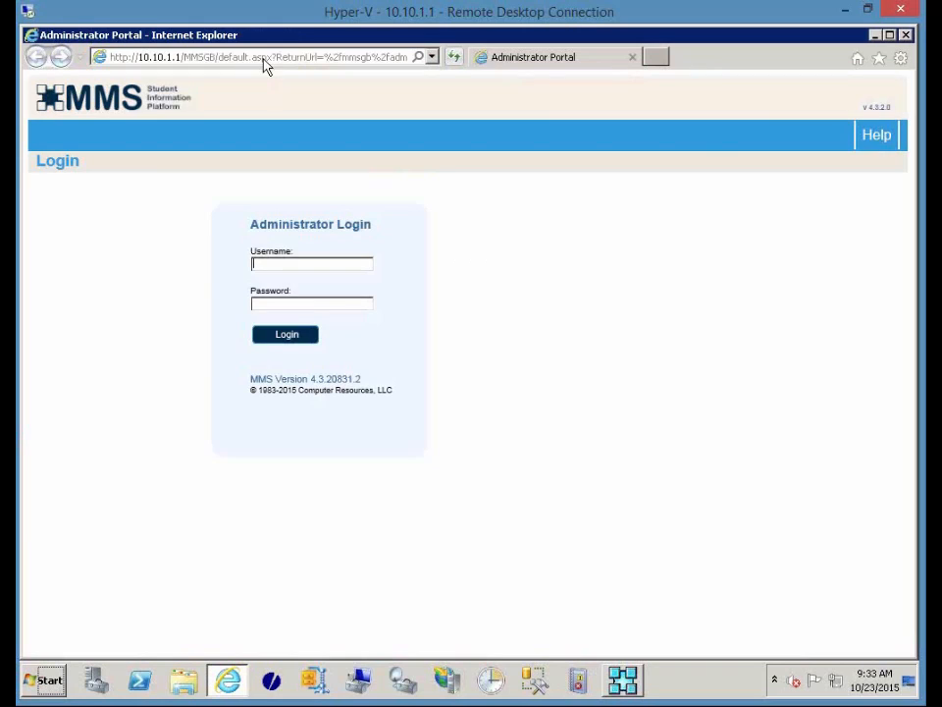
click(262, 57)
text(www)
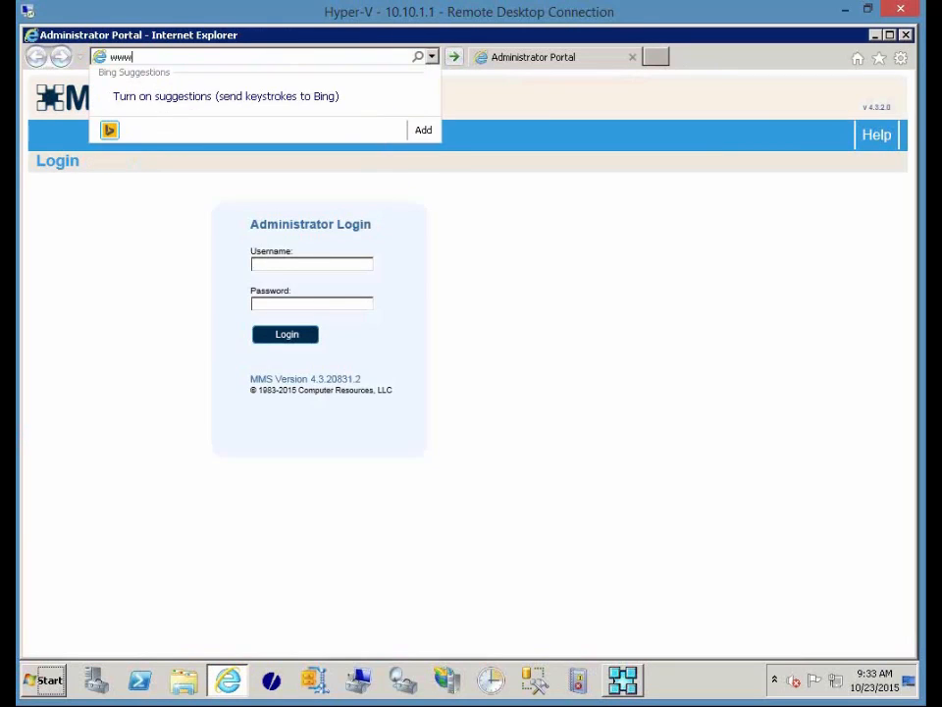
text(.cri-mms)
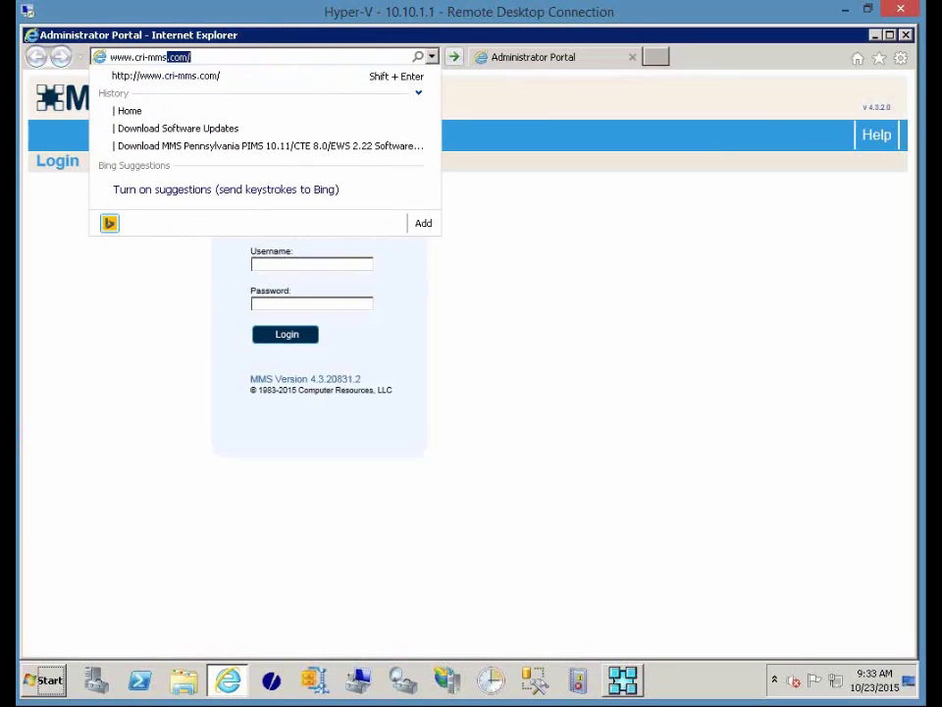
key(Return)
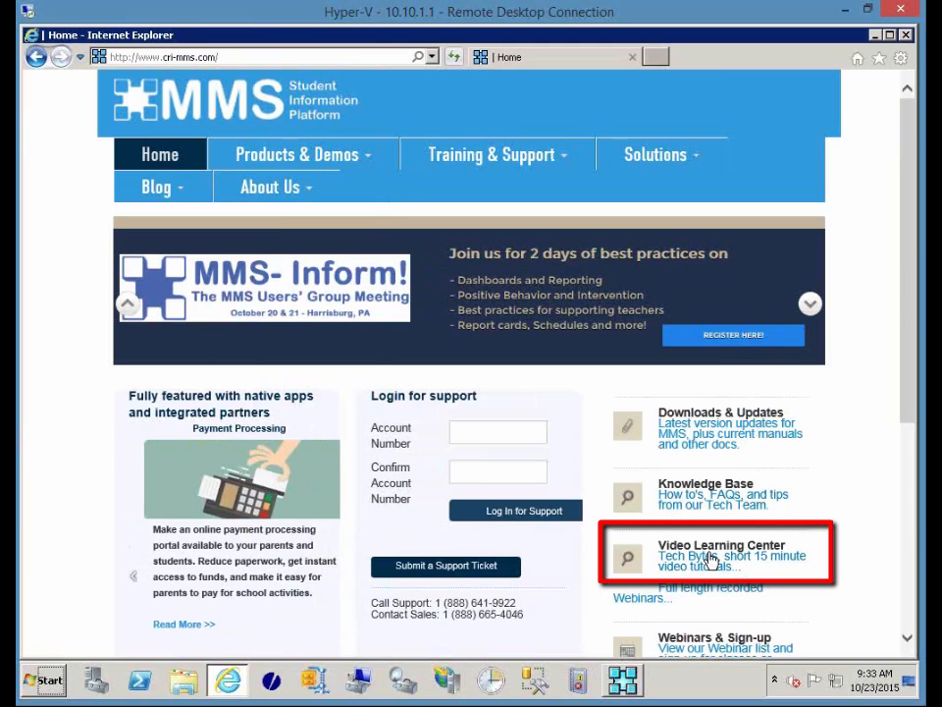
click(673, 503)
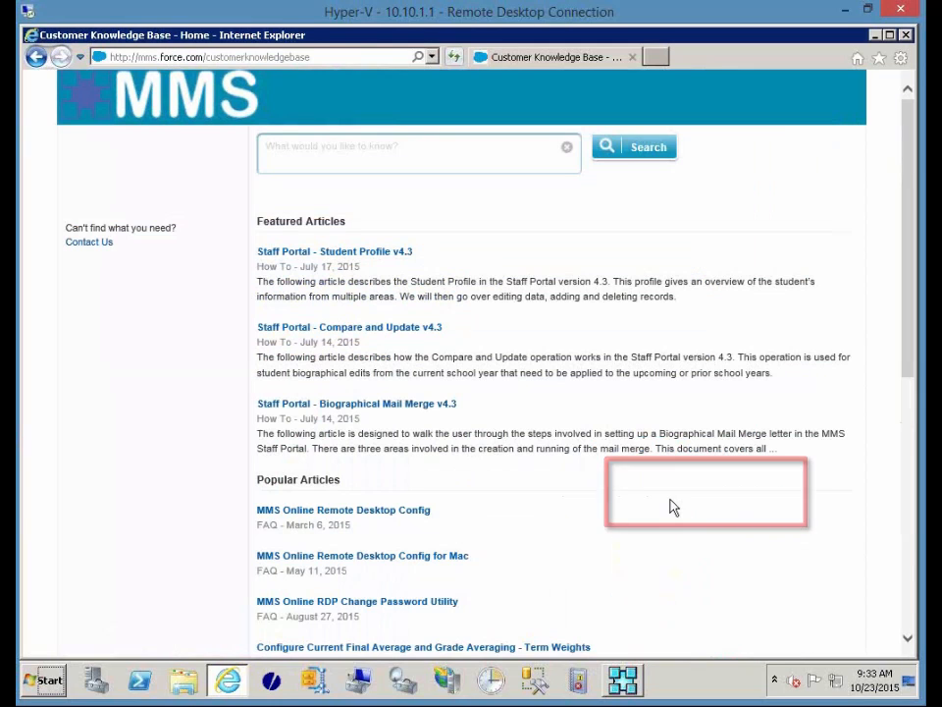
click(362, 159)
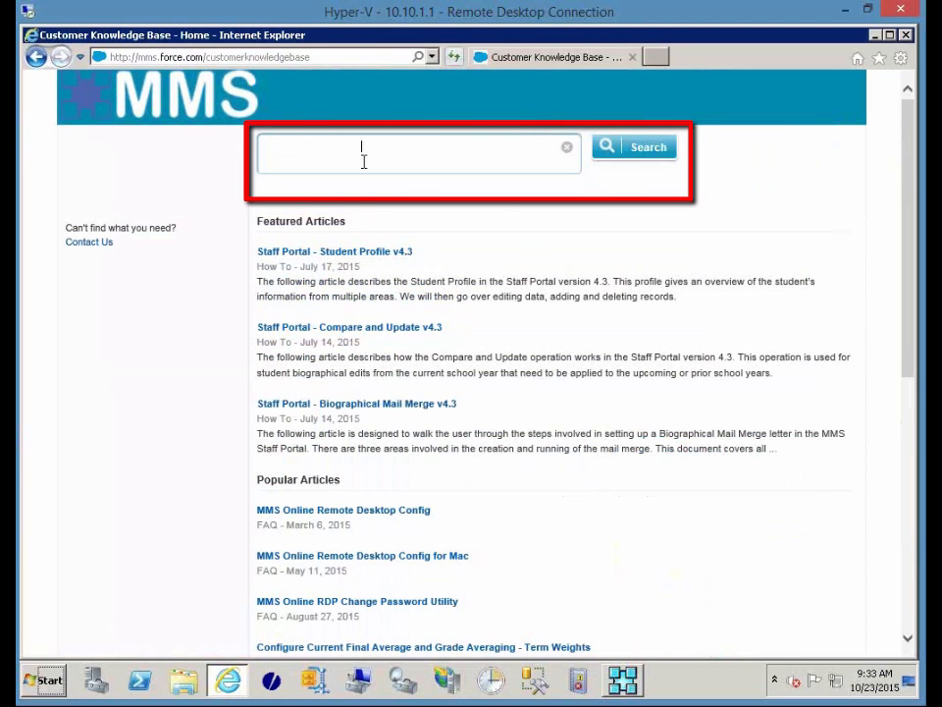
Search for 'discipline', read the Discipline Mail Merge article, and go back to Home.
text(discipline)
click(649, 146)
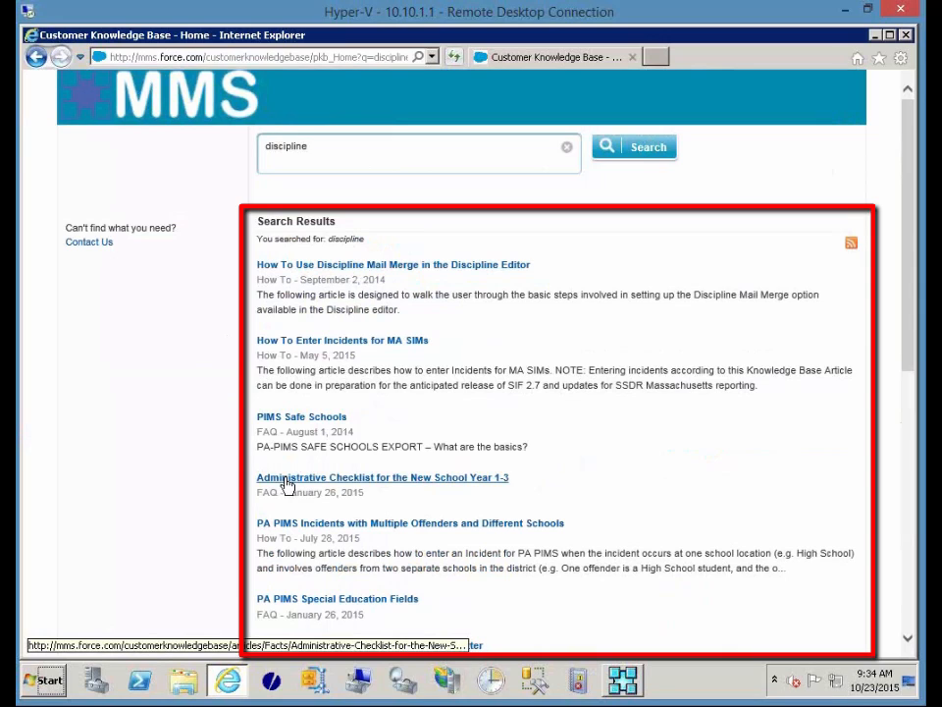
click(316, 274)
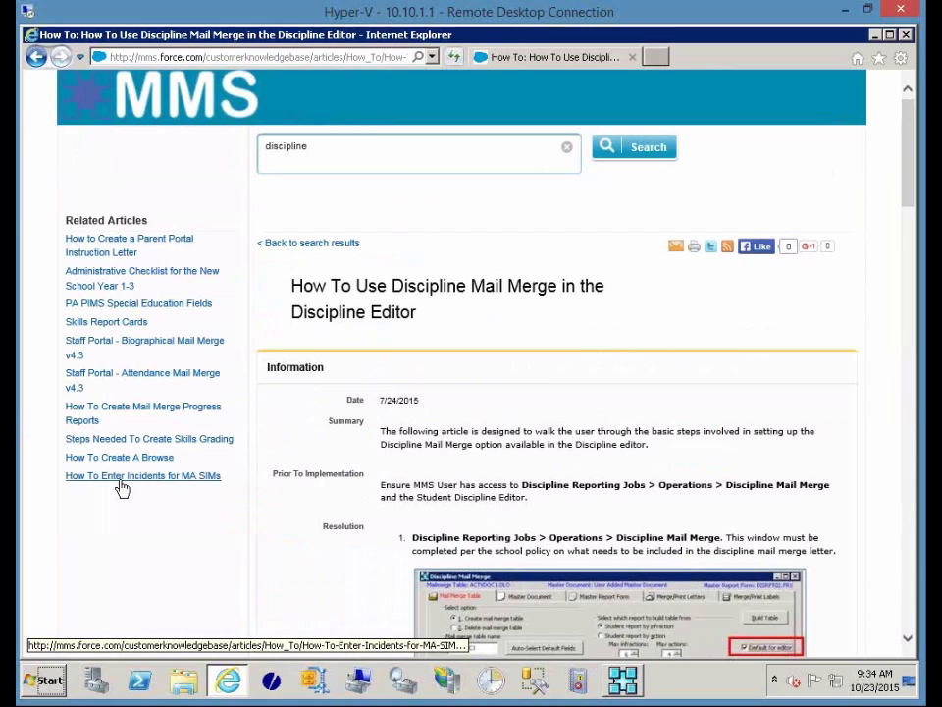
click(82, 58)
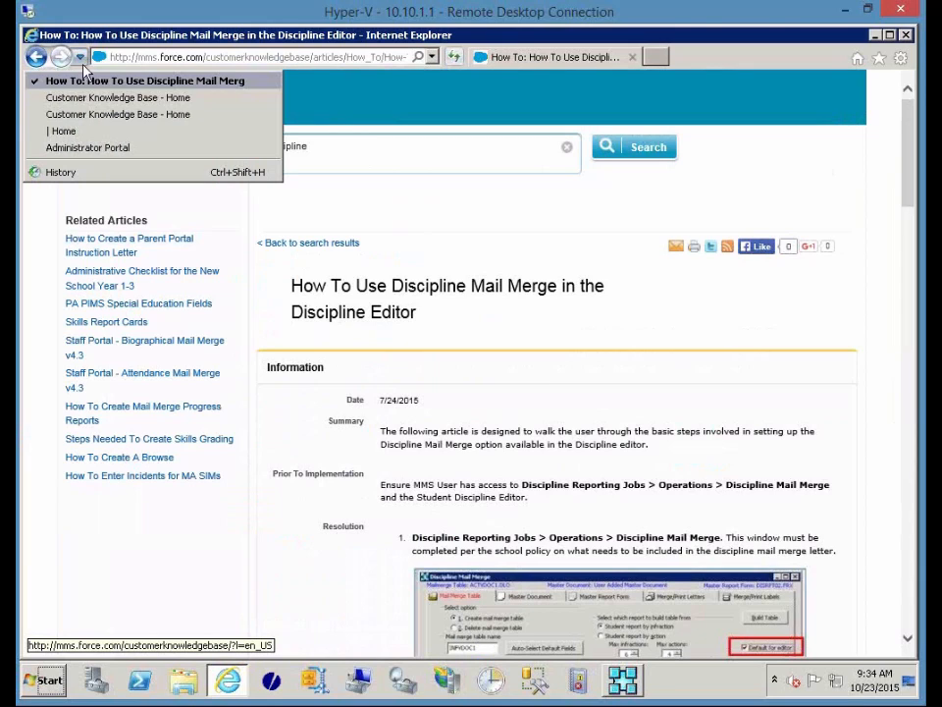
click(82, 131)
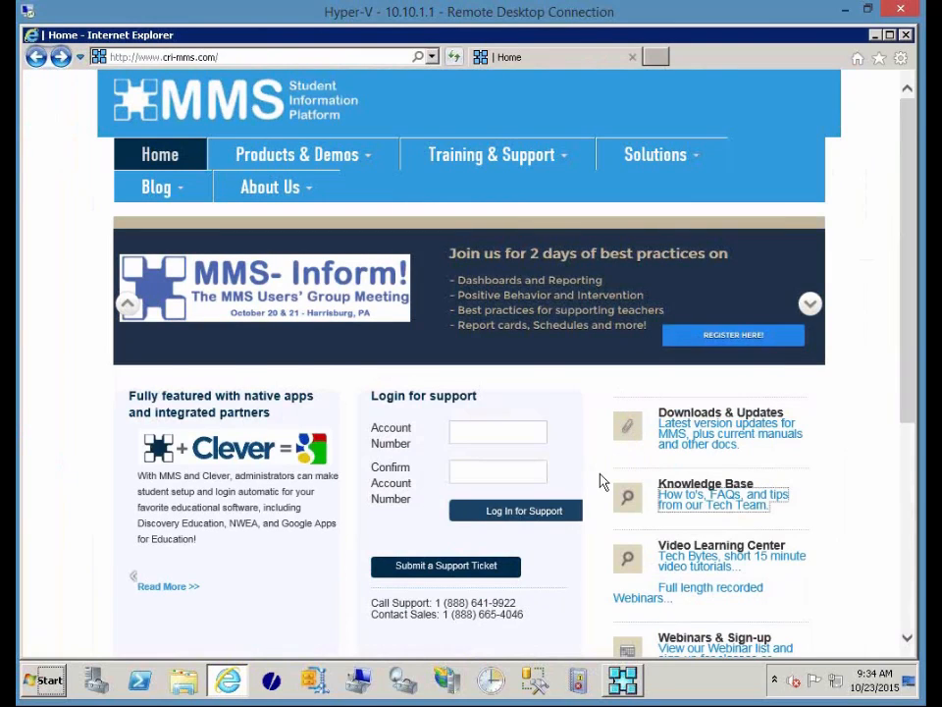
scroll(600, 480, down, 1)
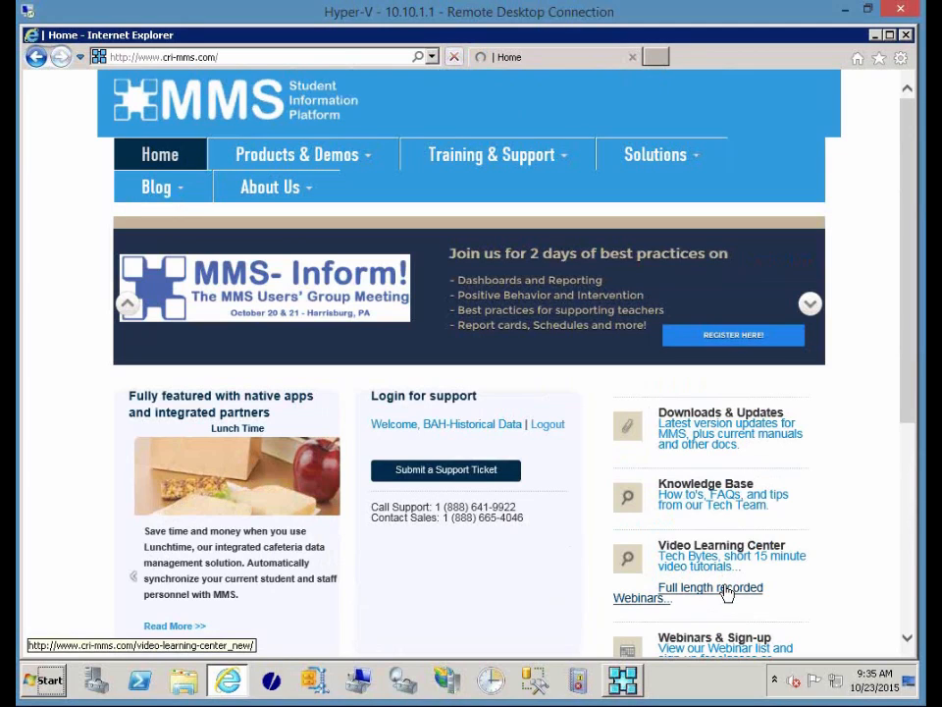
click(725, 592)
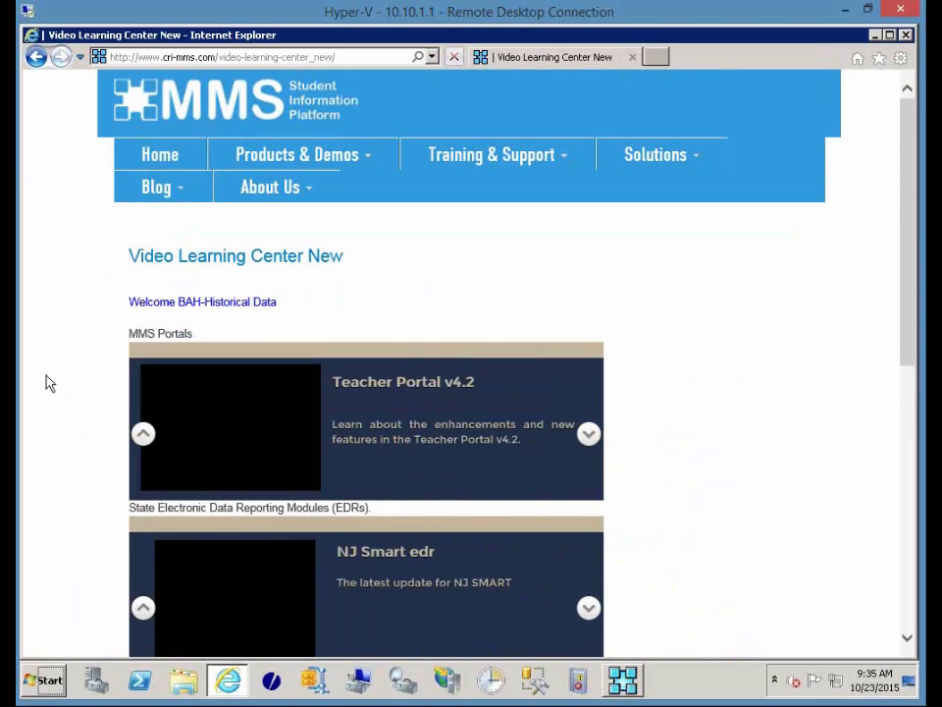
click(161, 158)
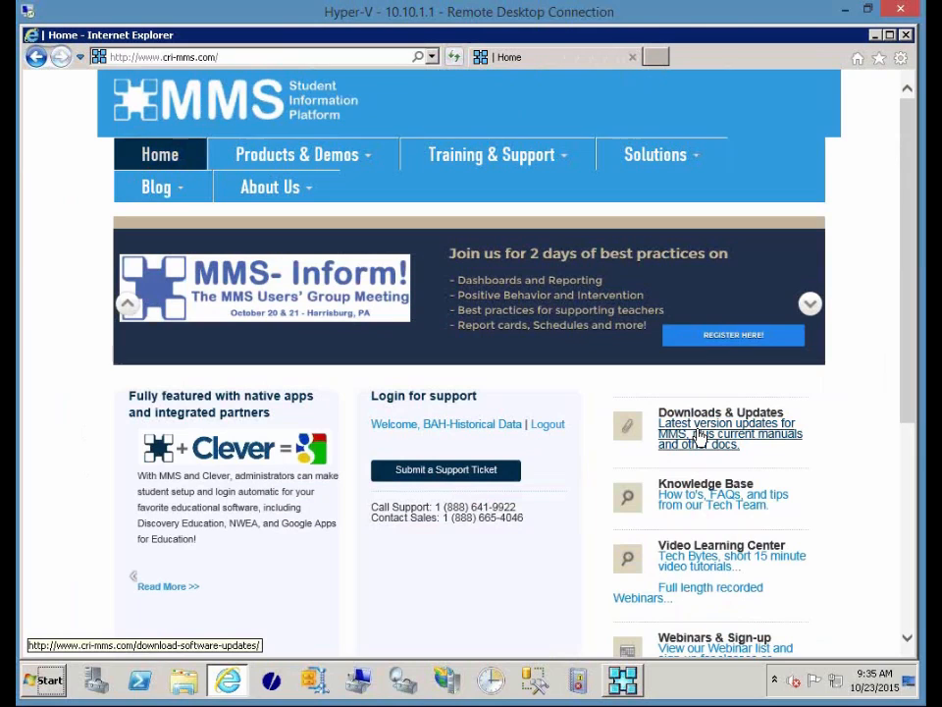
Review the Pennsylvania PIMS 10.11 update details from Downloads & Updates, then return to the list.
click(699, 437)
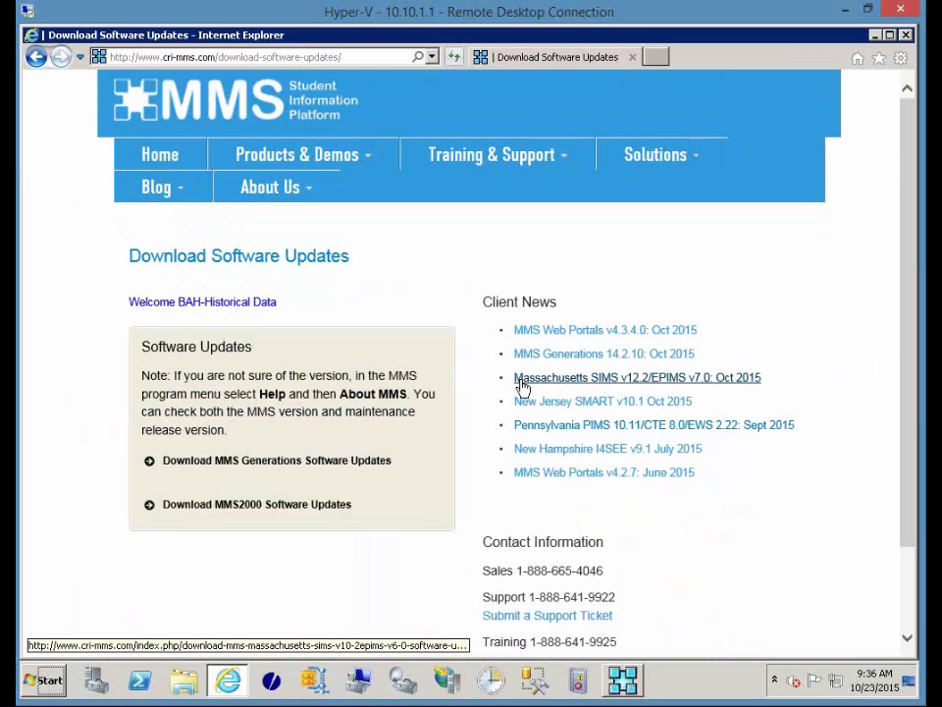
click(523, 432)
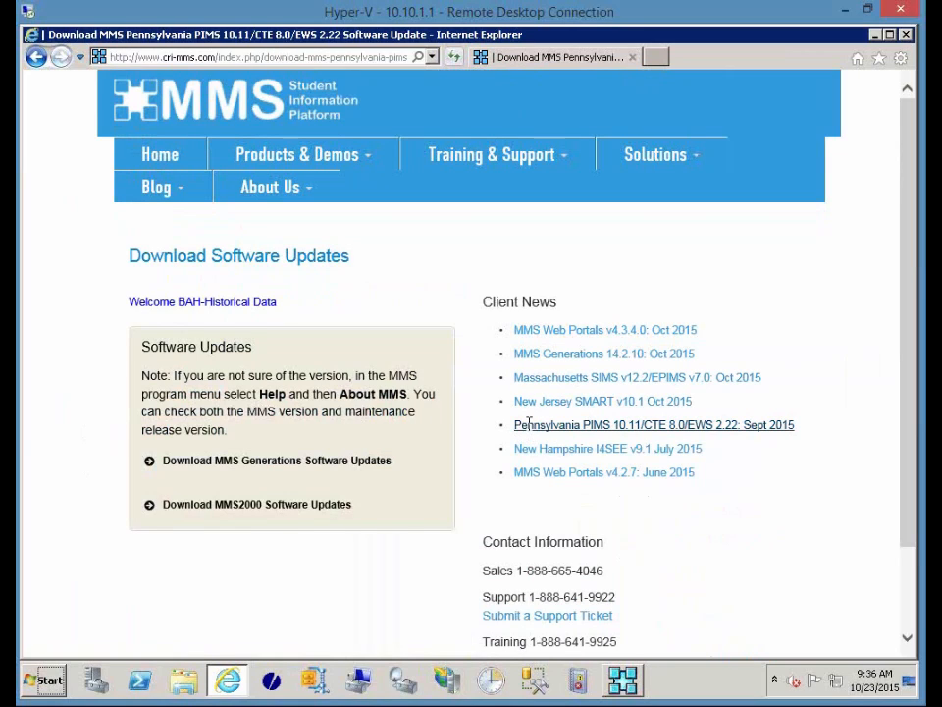
drag(905, 133, 876, 553)
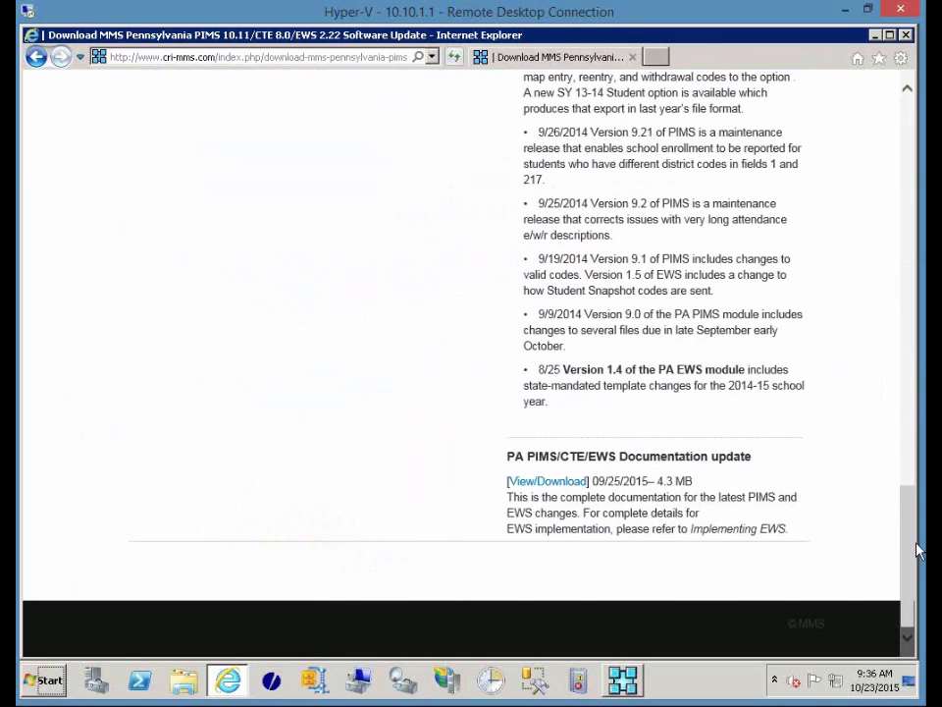
drag(909, 549, 911, 122)
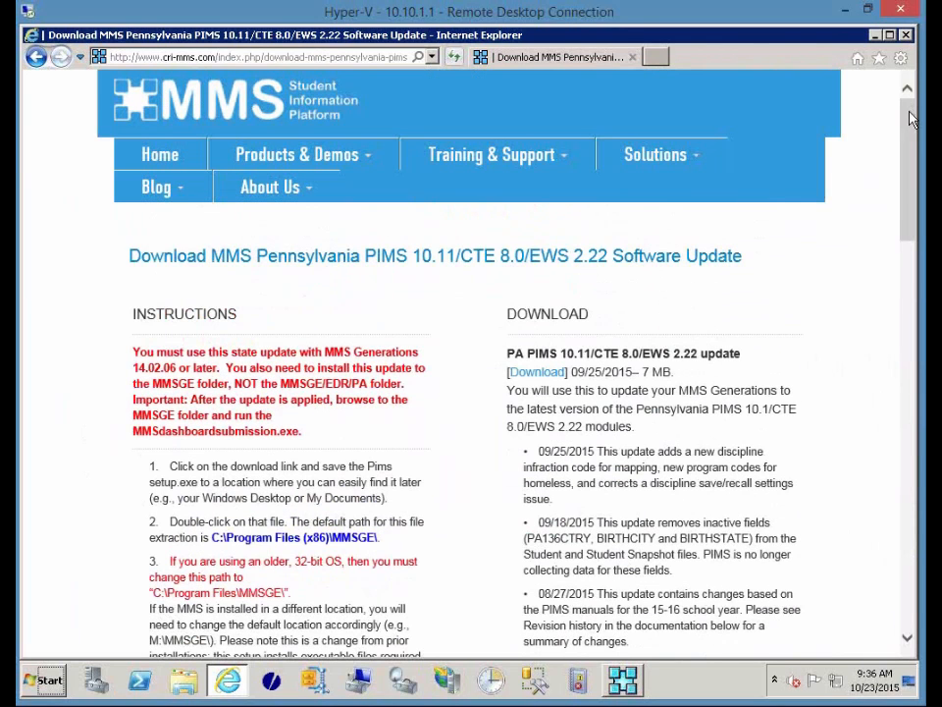
click(35, 58)
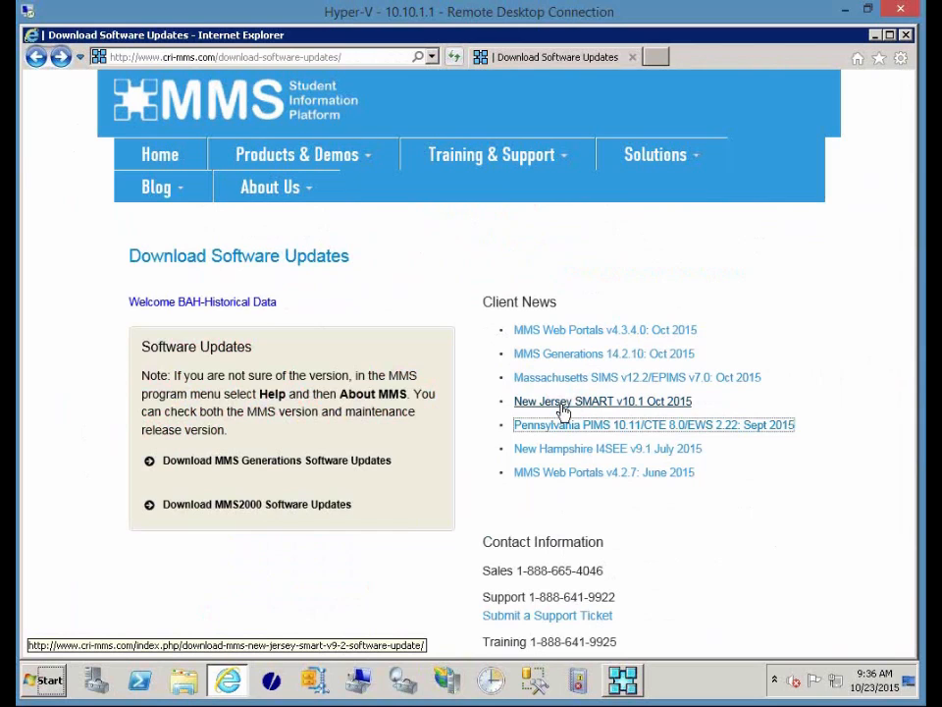
Review the MMS Web Portals v4.3.4.0 update page, highlighting 'Teacher Portal'.
click(524, 335)
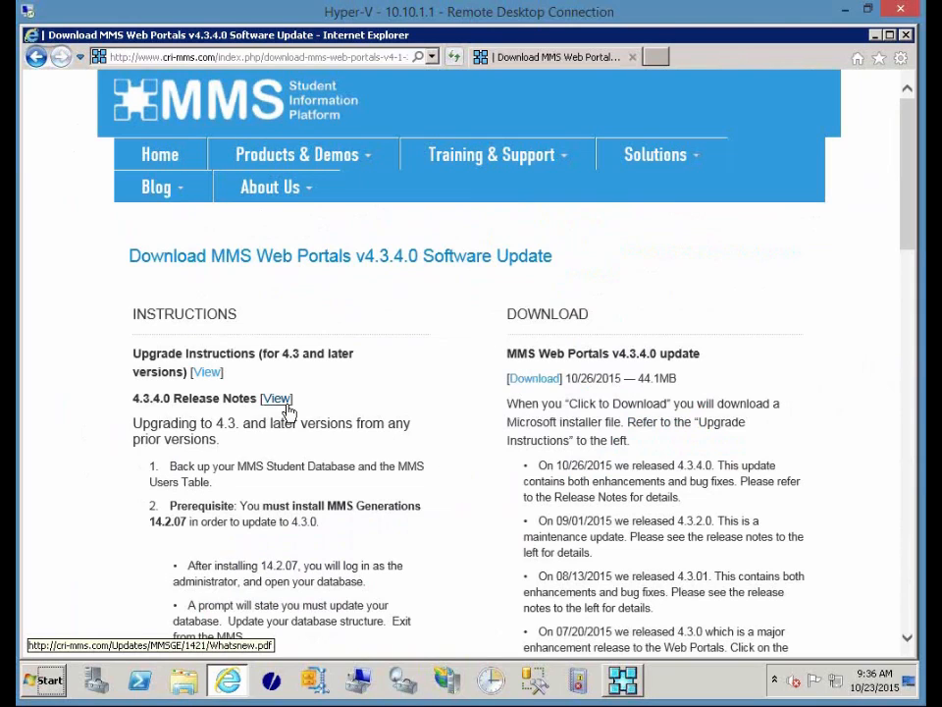
drag(905, 188, 891, 313)
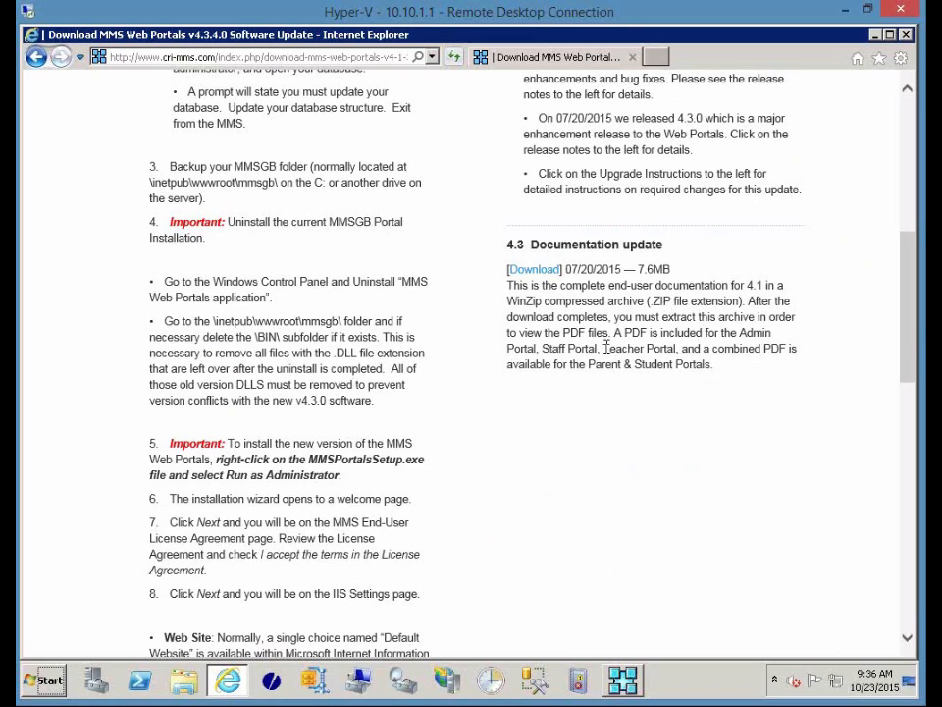
drag(603, 347, 676, 343)
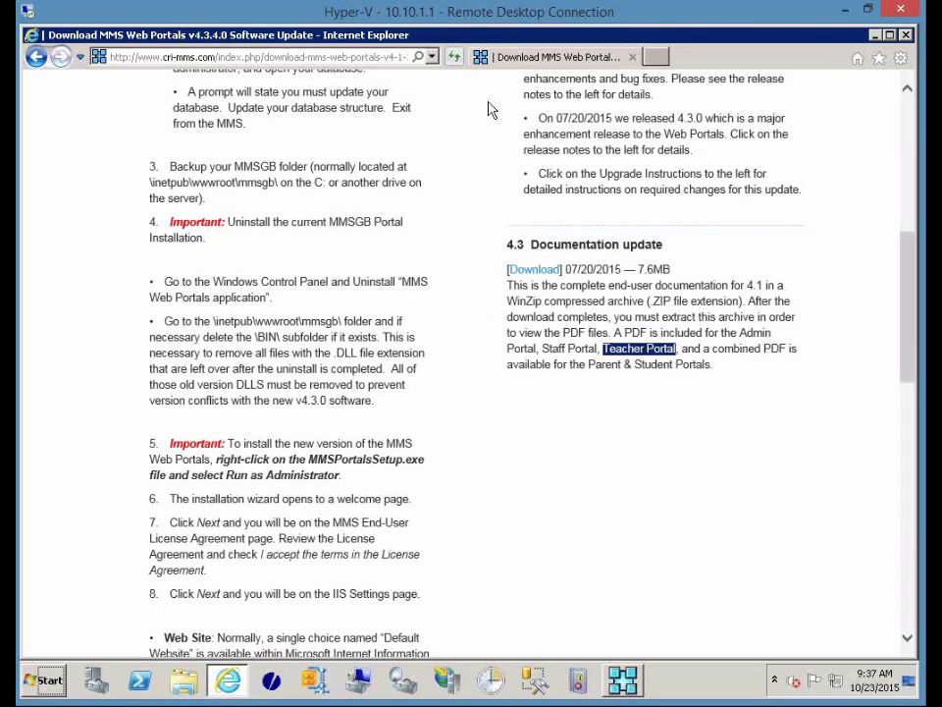
scroll(457, 381, up, 5)
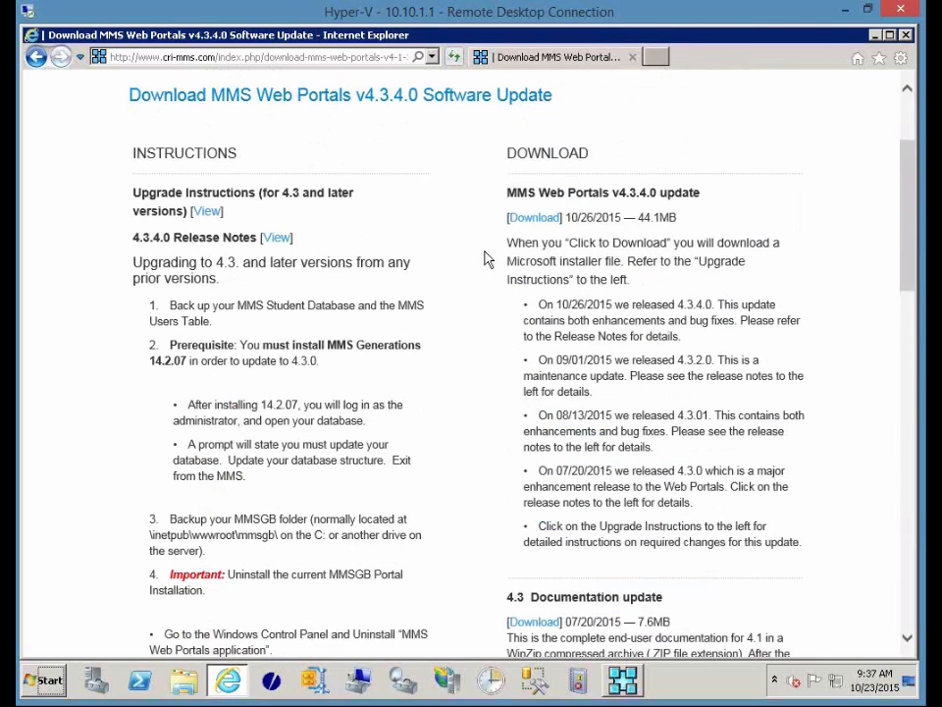
scroll(484, 258, up, 3)
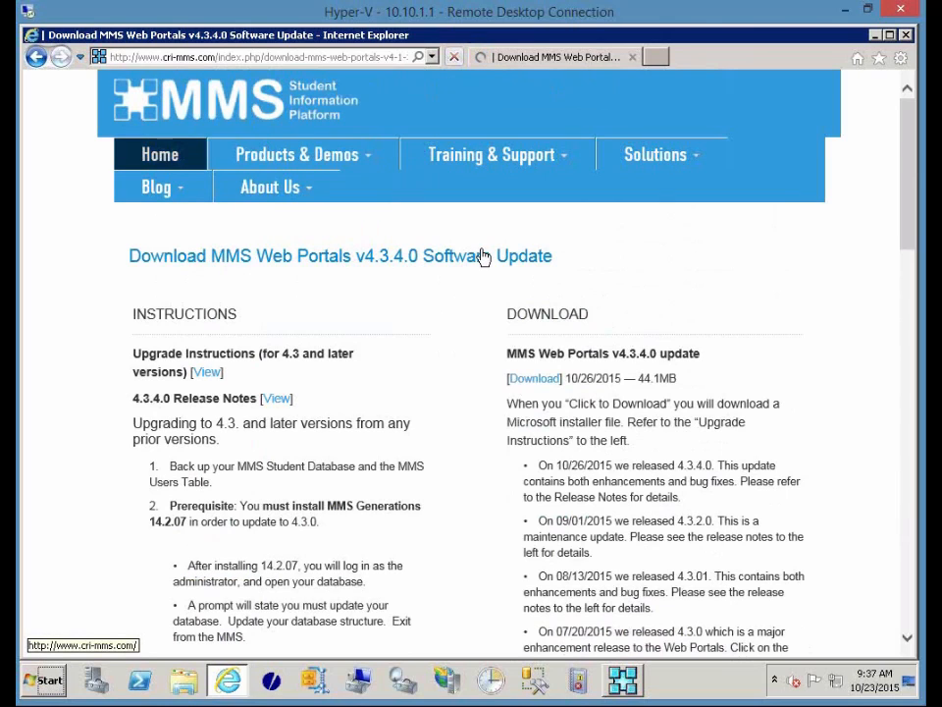
Return to the home page and open the Webinars & Sign-up page.
click(160, 157)
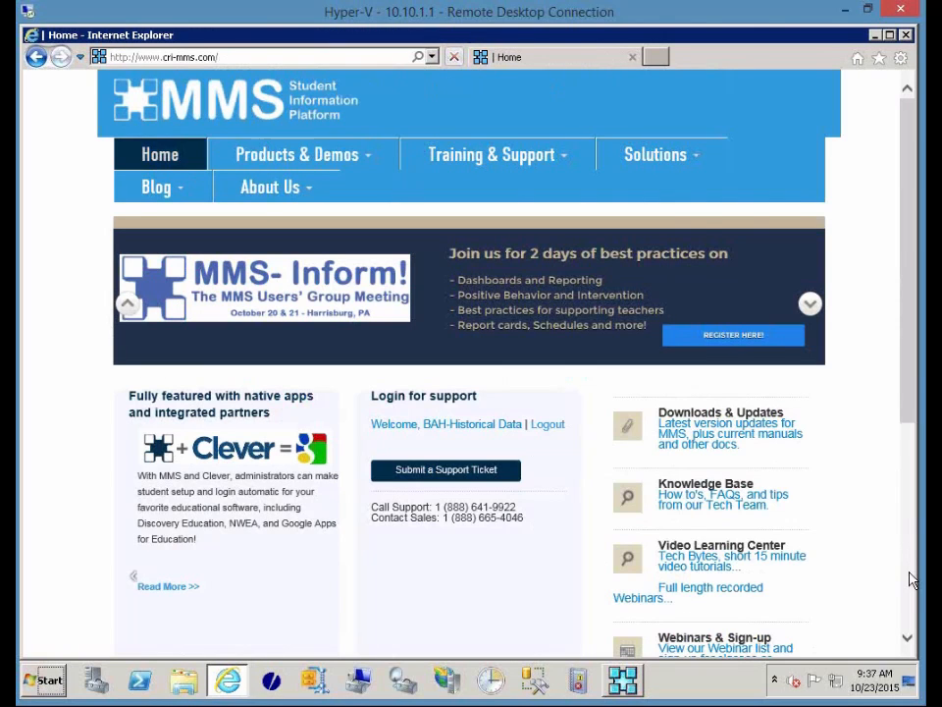
scroll(791, 631, down, 4)
click(695, 311)
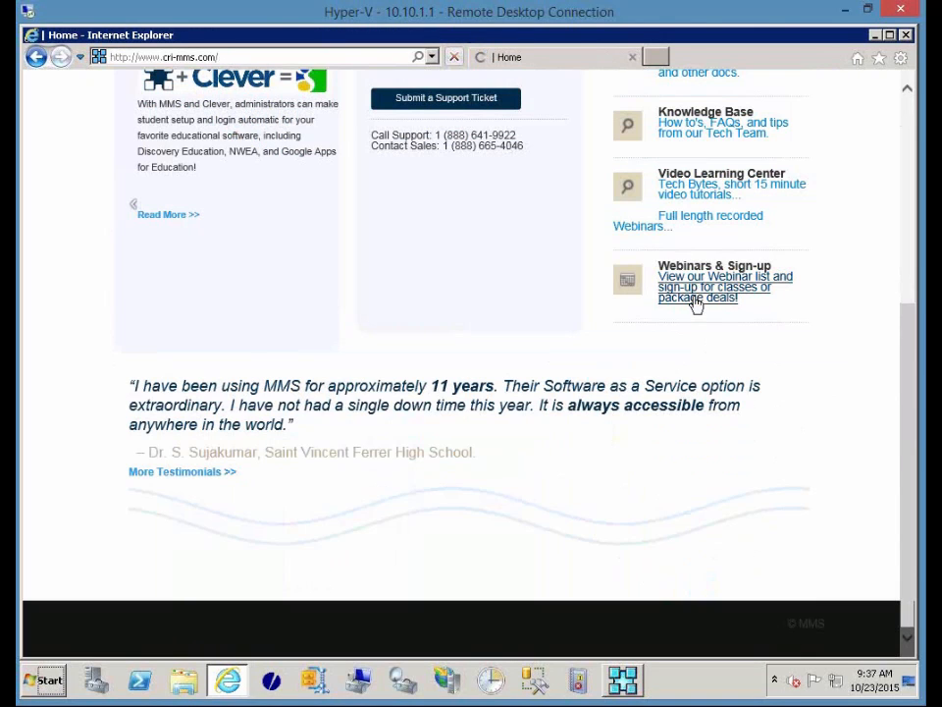